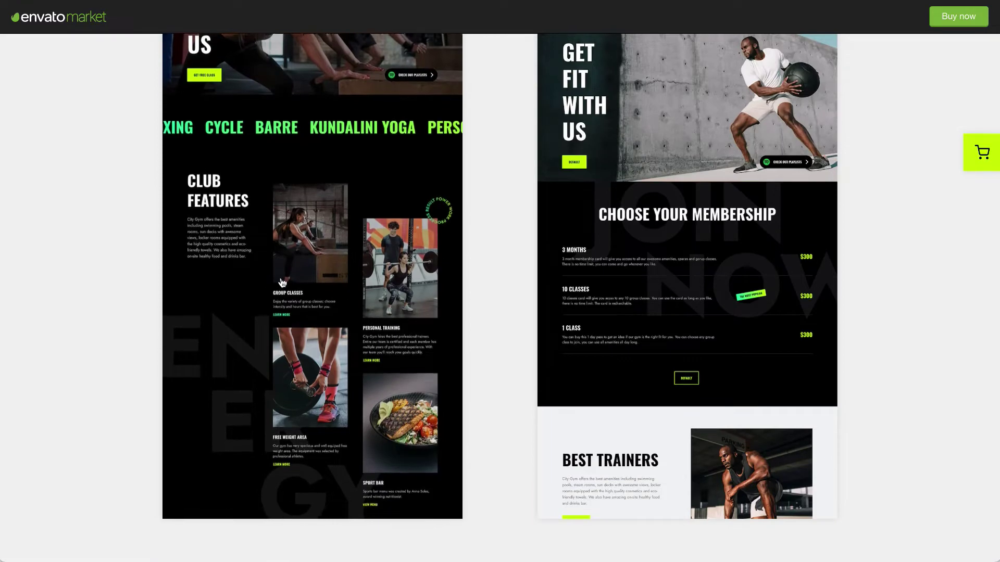
Step: Browse the Formie gym demo's home page, from the hero banner through club features and classes to the membership options
scroll(314, 338, down, 1)
scroll(314, 338, up, 1)
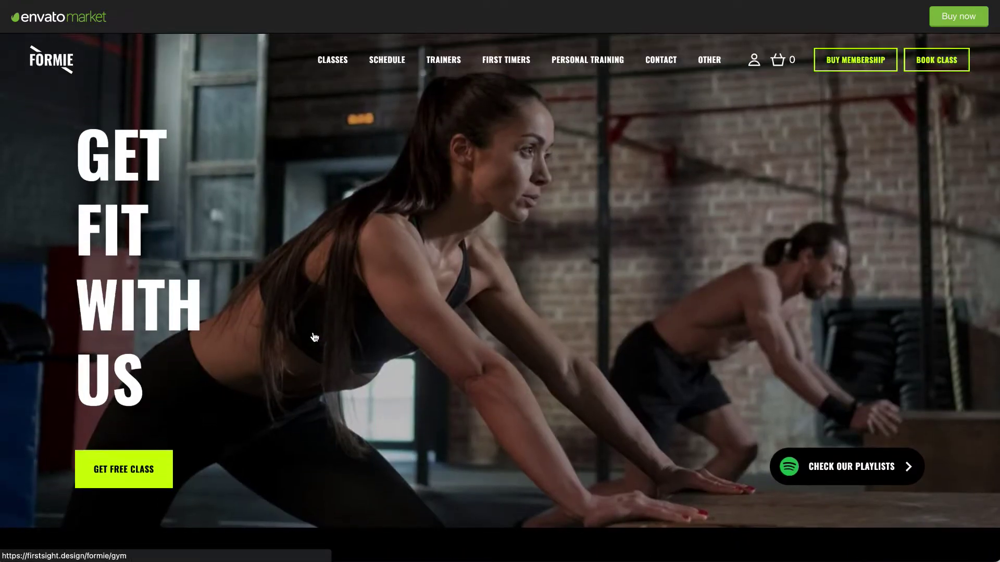
scroll(315, 338, down, 3)
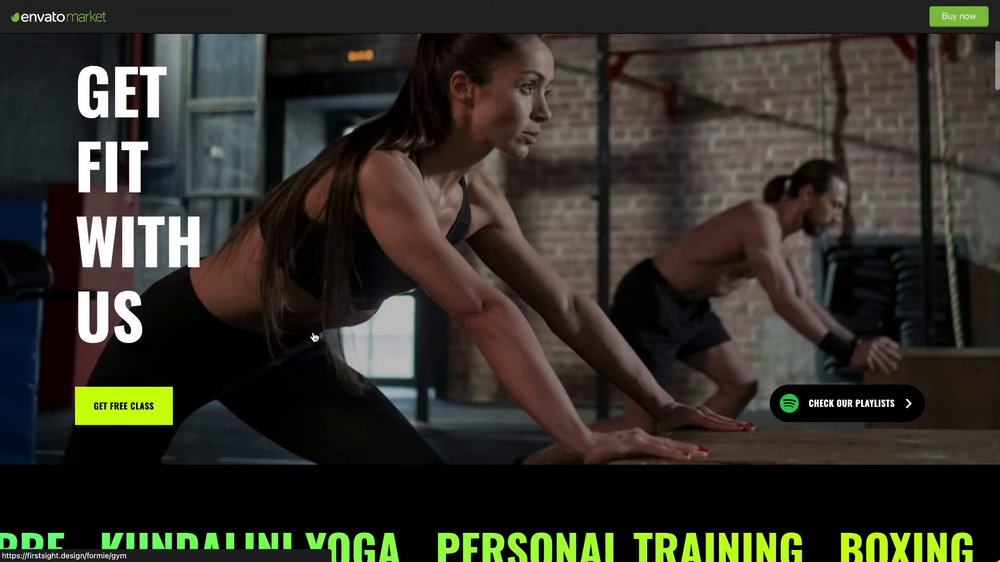
scroll(314, 338, down, 2)
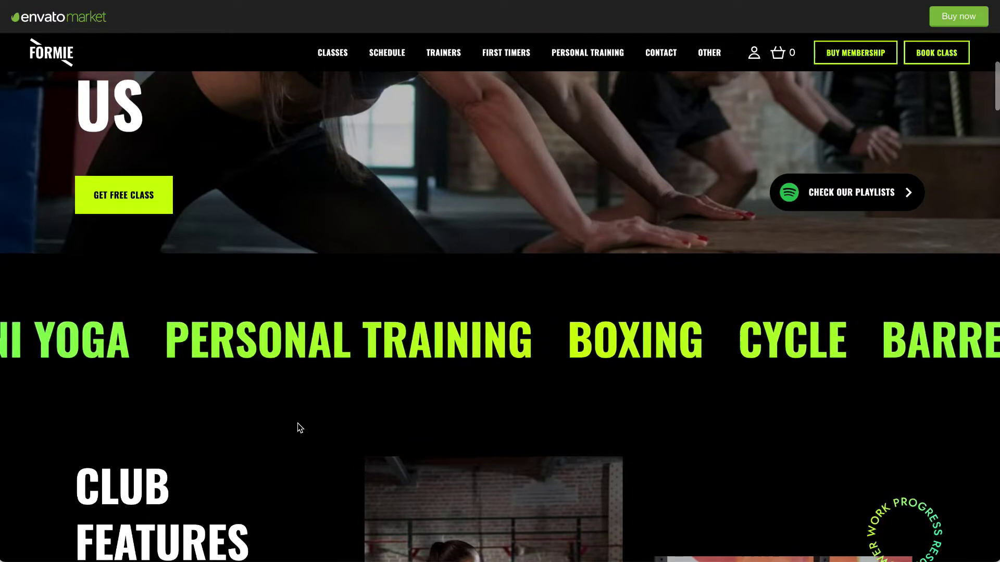
scroll(300, 428, up, 4)
scroll(300, 428, up, 1)
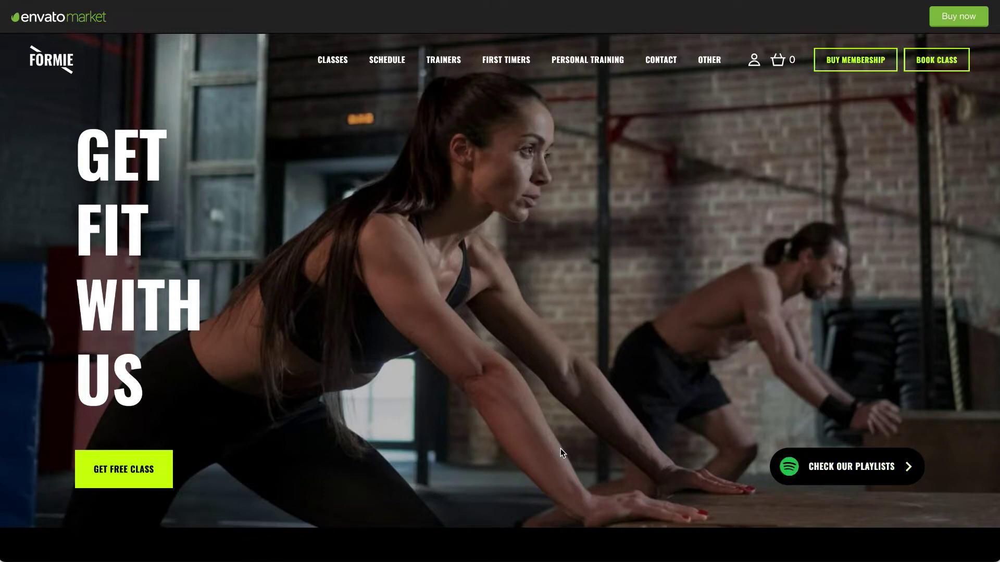
scroll(560, 449, down, 5)
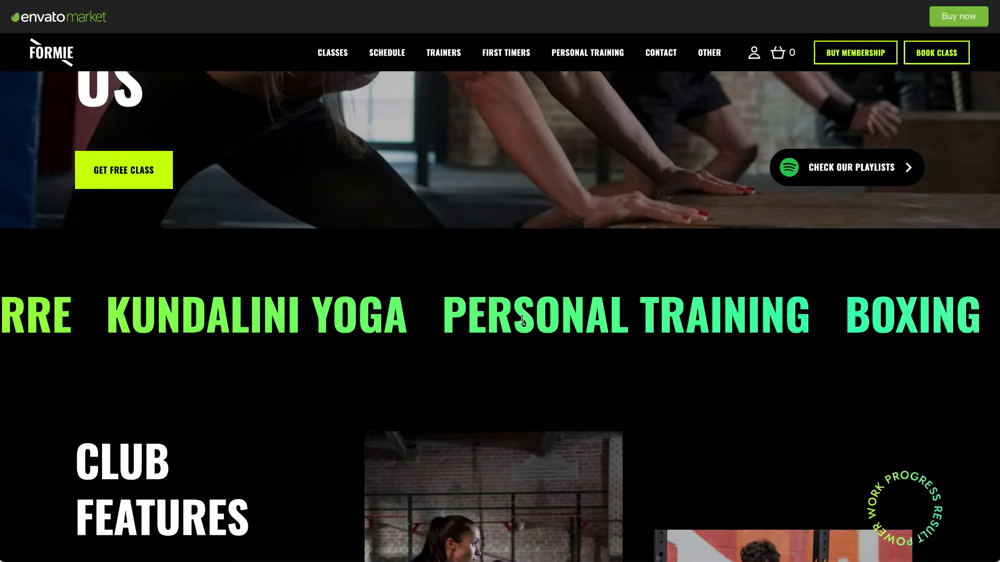
scroll(526, 361, down, 5)
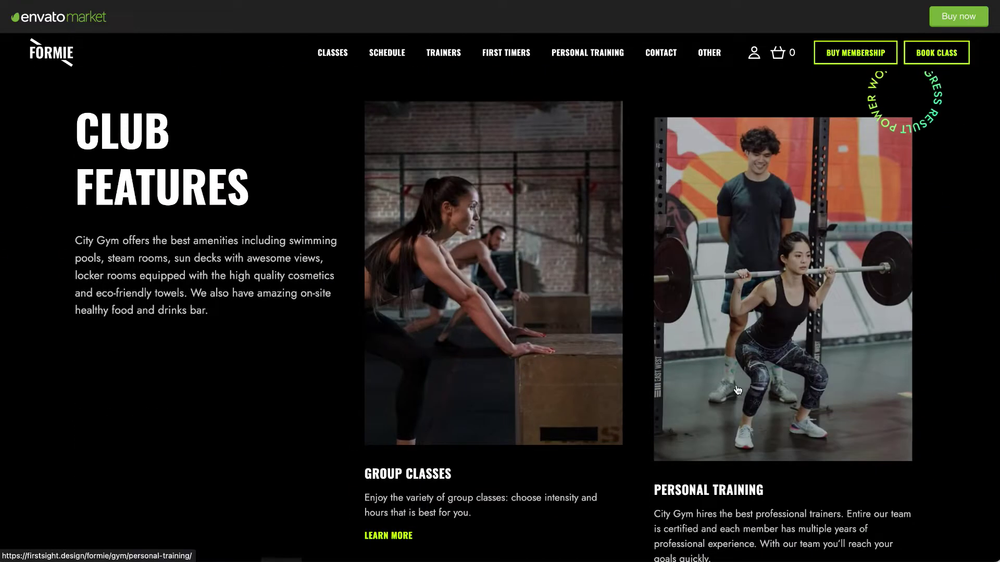
scroll(753, 377, down, 3)
scroll(753, 377, down, 6)
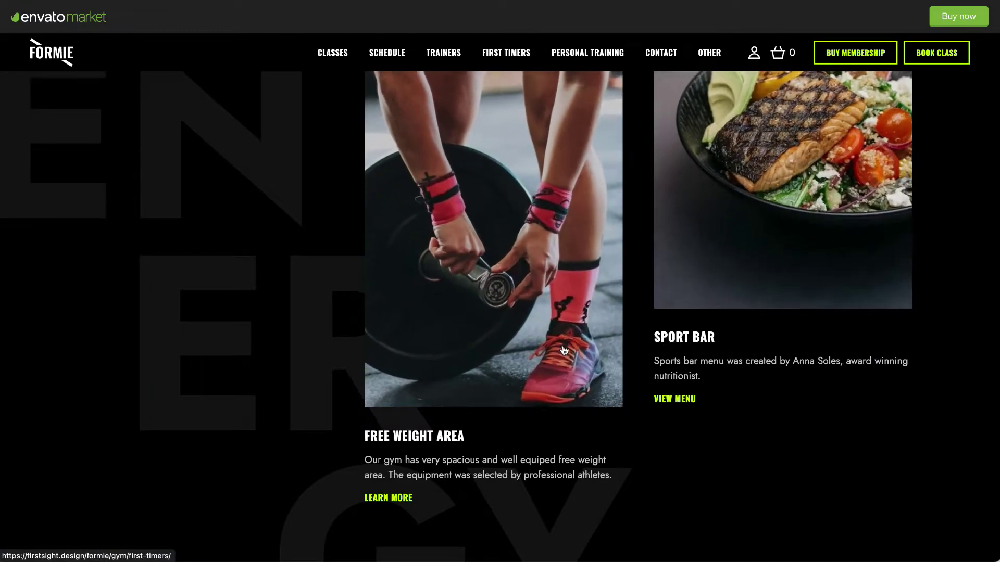
scroll(692, 274, down, 9)
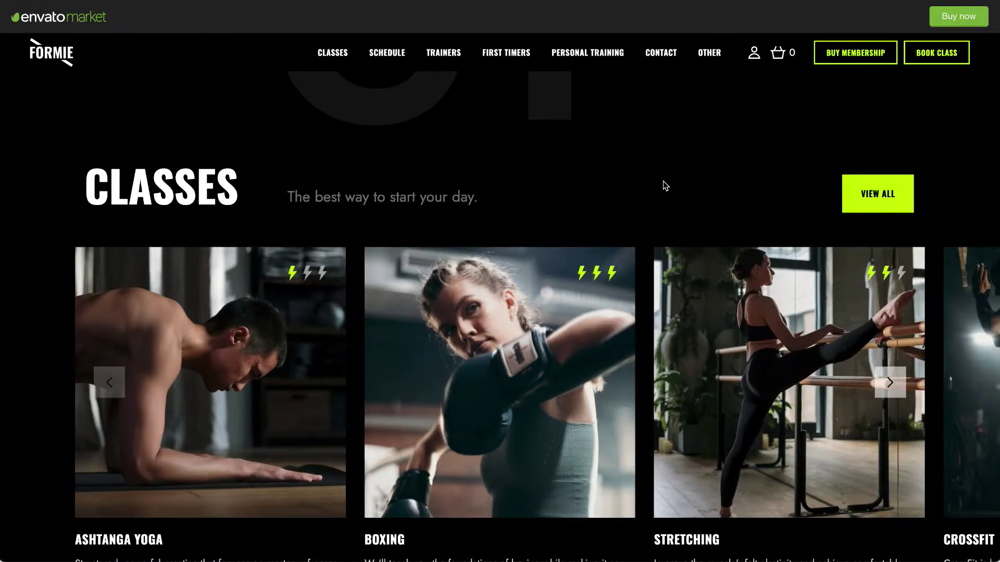
scroll(644, 358, down, 10)
scroll(645, 358, down, 12)
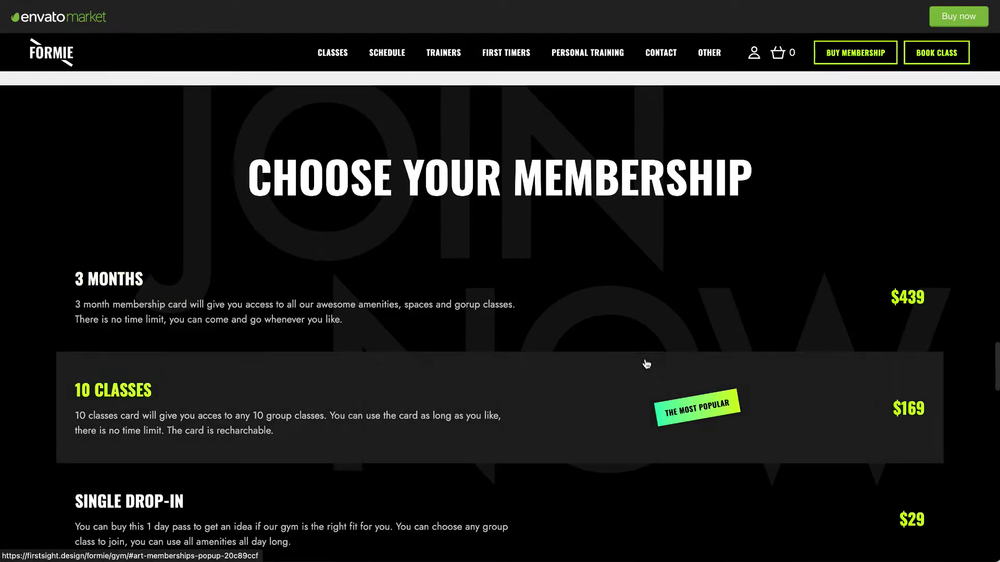
scroll(645, 364, down, 2)
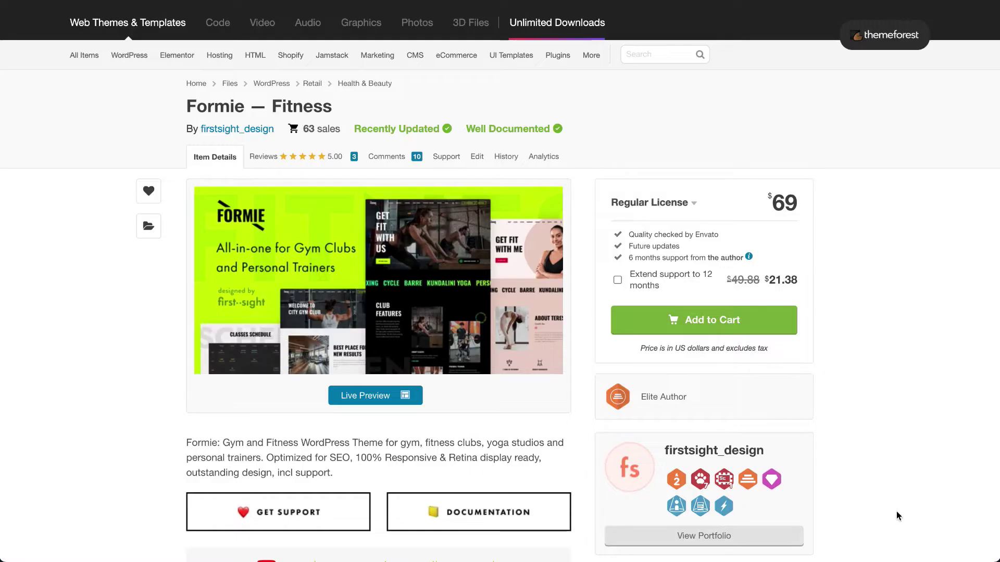
Step: Examine the Formie theme's ThemeForest item page, including its description, support and documentation links, compatibility details and feature overview
scroll(896, 511, down, 4)
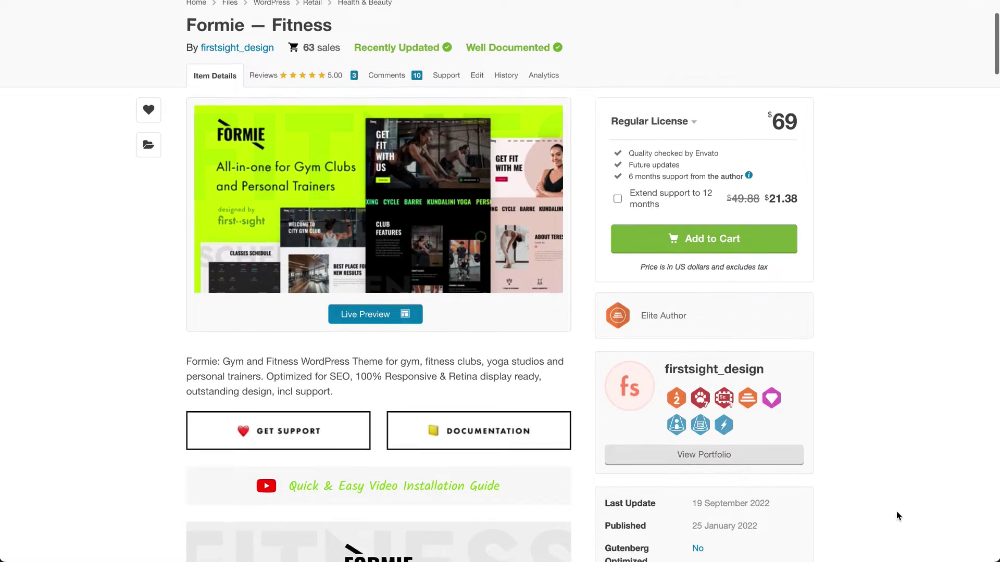
scroll(896, 515, down, 2)
scroll(896, 515, down, 3)
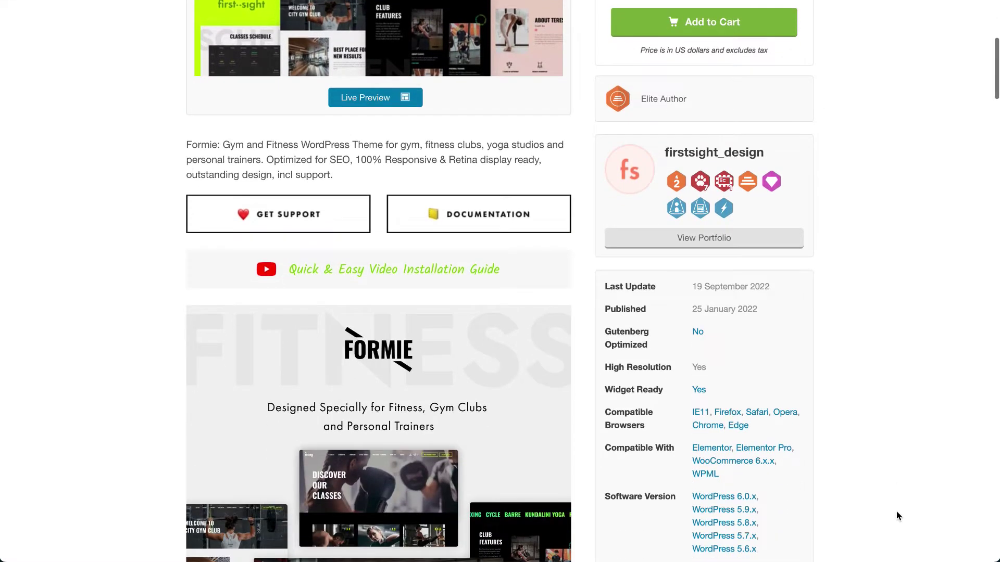
scroll(896, 513, down, 2)
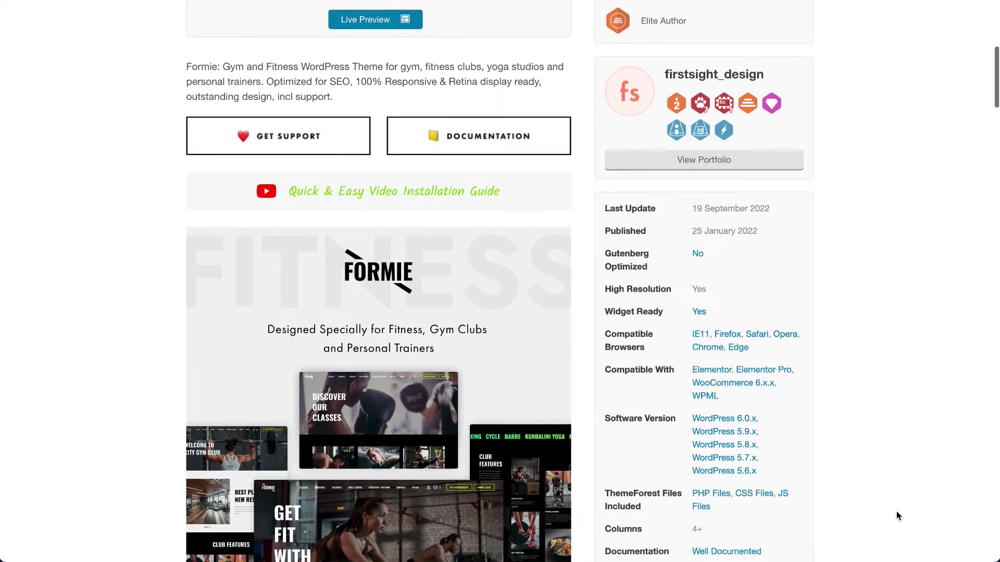
scroll(896, 513, down, 3)
scroll(895, 516, down, 2)
scroll(895, 515, down, 1)
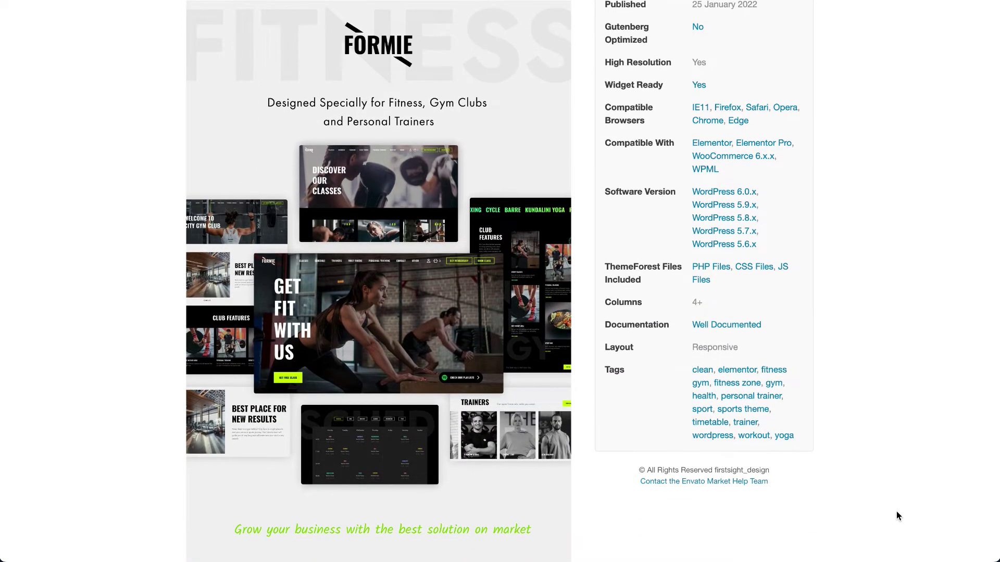
scroll(895, 511, down, 3)
scroll(906, 486, down, 3)
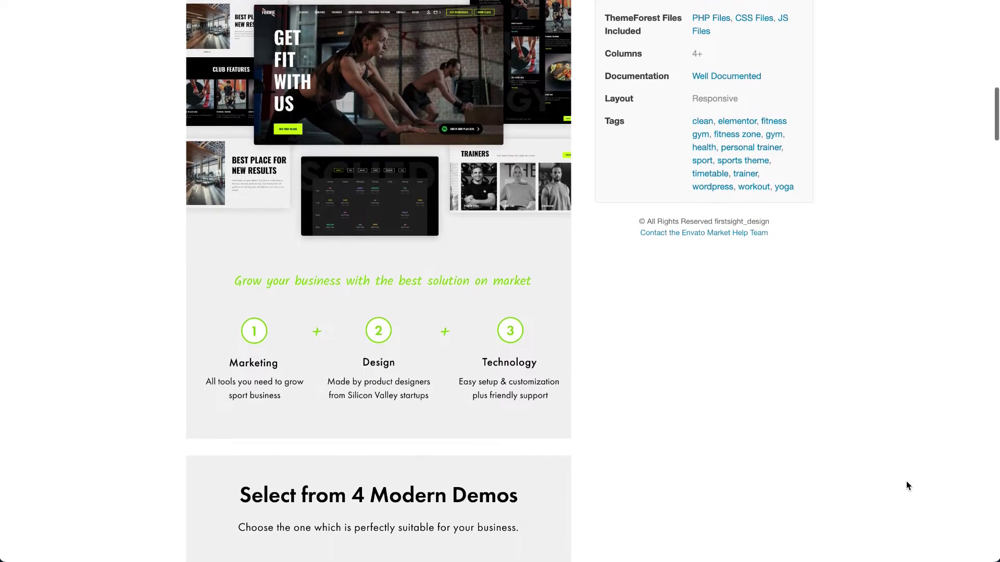
Step: Review the item page's section of modern demos for gyms, yoga teachers and personal trainers, and return to the page's beginning
scroll(906, 482, down, 3)
scroll(907, 486, down, 2)
scroll(906, 486, down, 1)
scroll(906, 484, down, 2)
scroll(906, 484, down, 1)
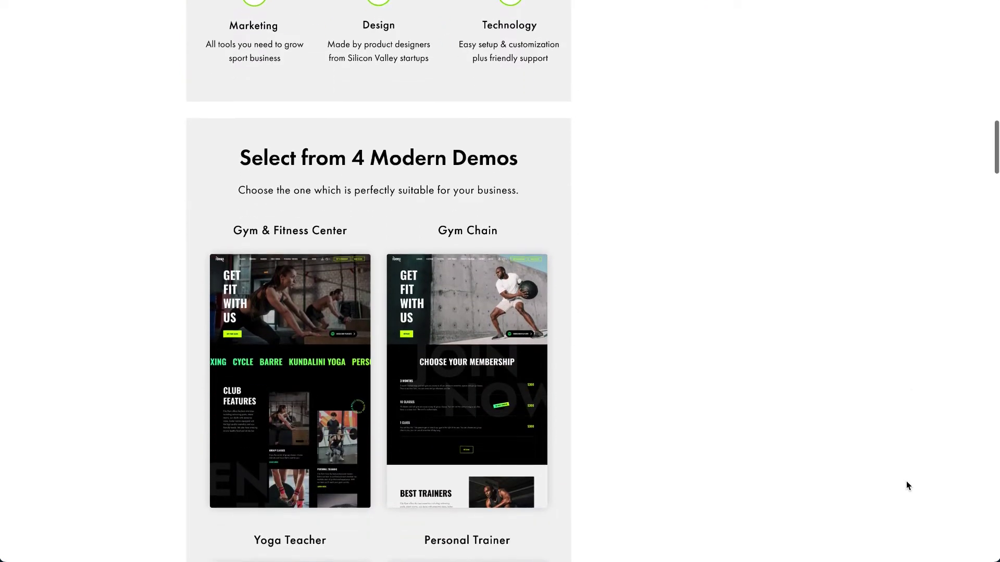
scroll(906, 485, down, 1)
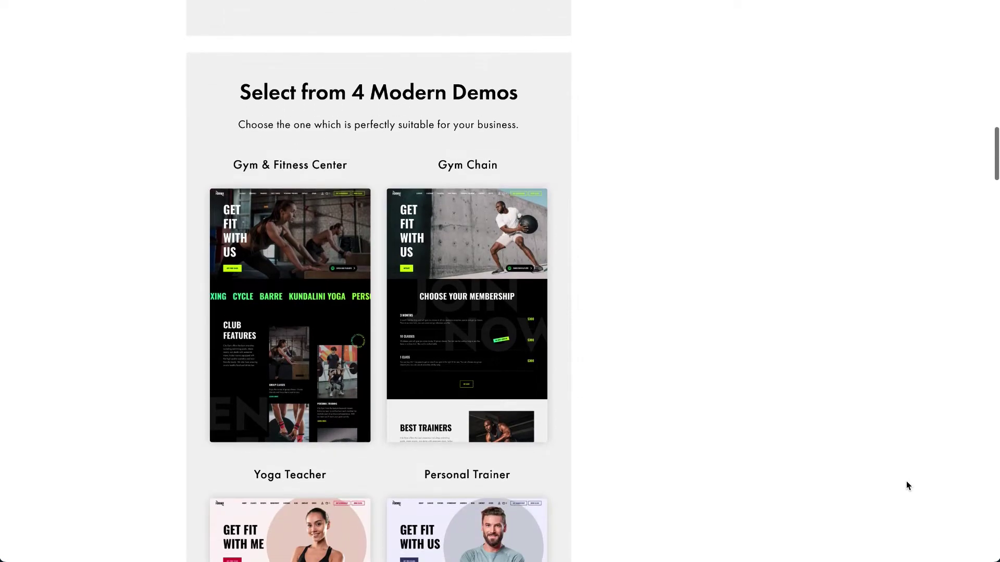
scroll(906, 486, down, 1)
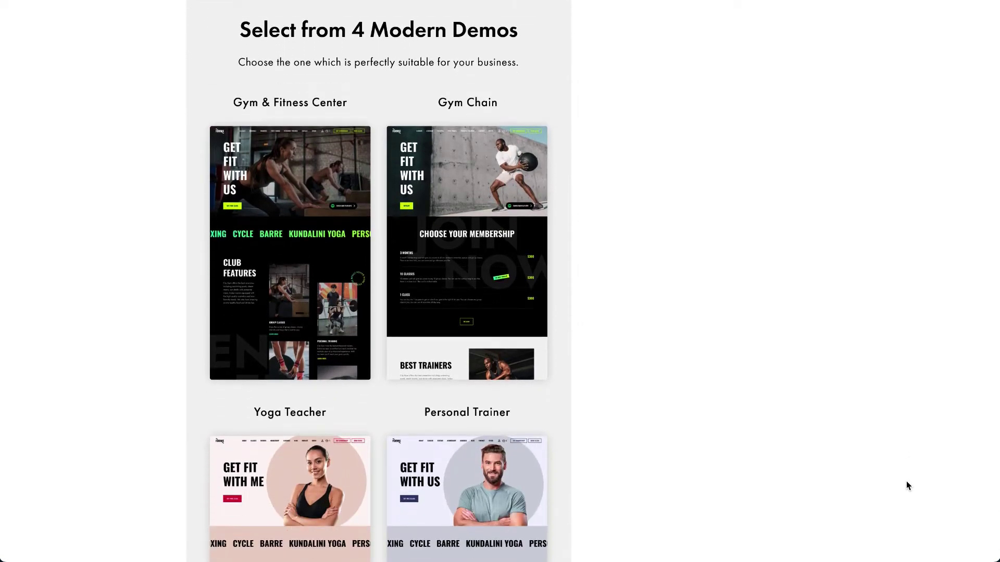
scroll(906, 481, down, 1)
scroll(895, 507, up, 20)
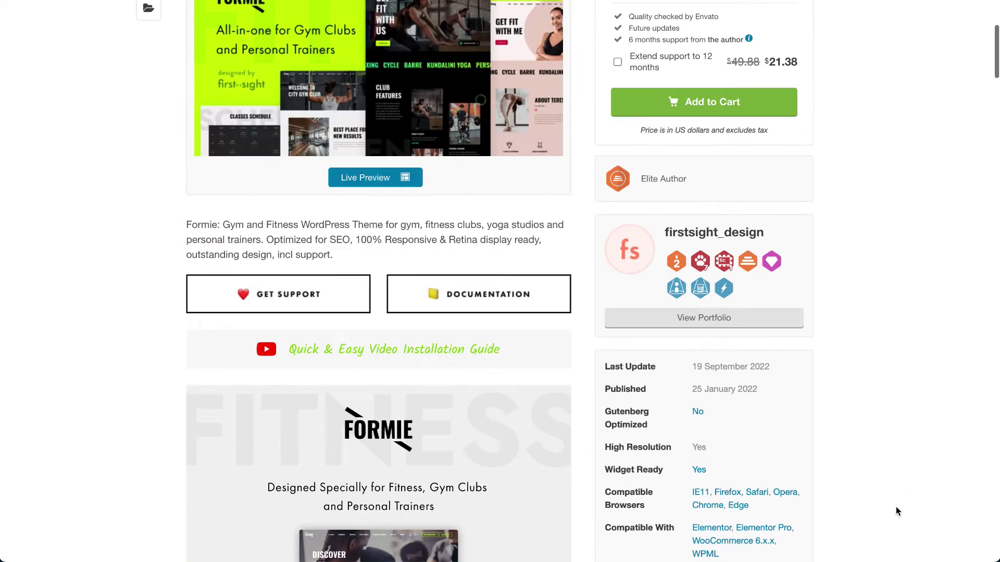
scroll(896, 507, up, 3)
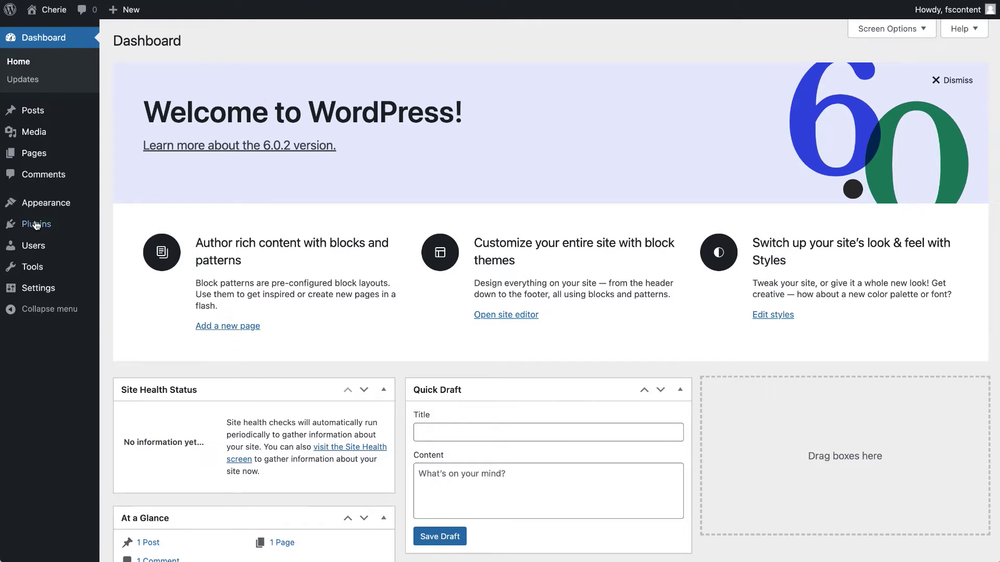
Step: In the WordPress admin, upload the parent theme package formie.zip as a new theme and install it
mouse_move(55, 207)
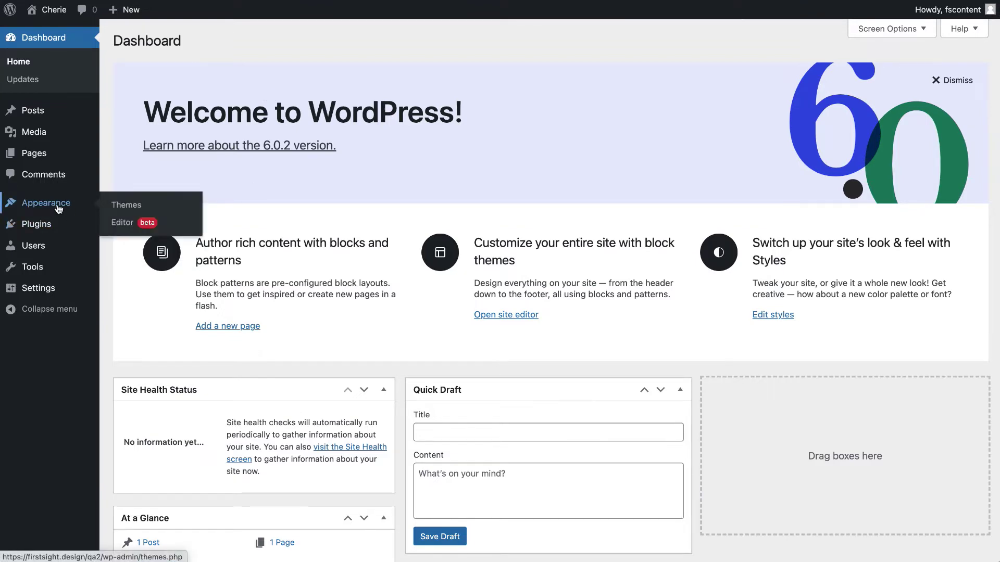
click(132, 205)
click(234, 42)
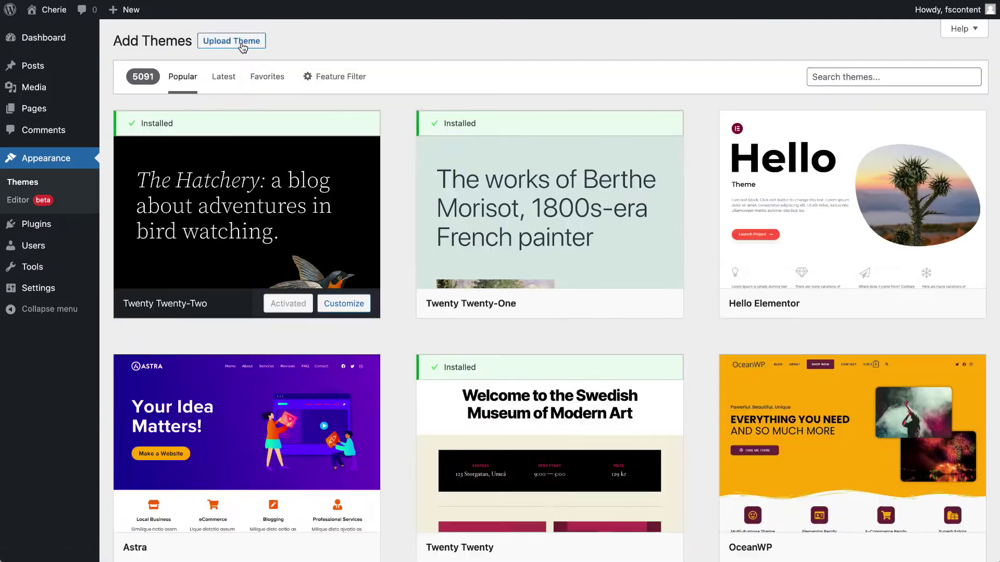
click(242, 48)
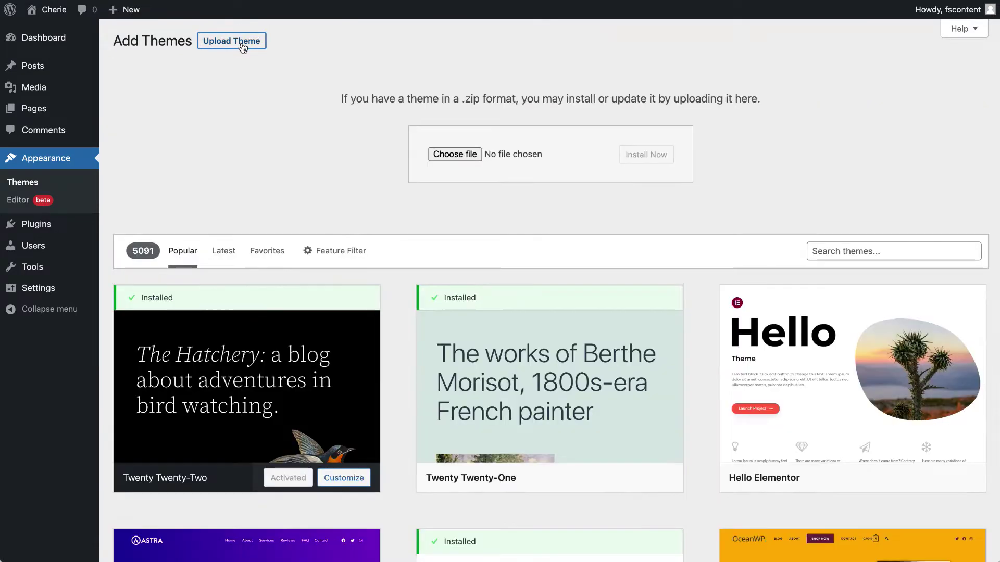
click(462, 155)
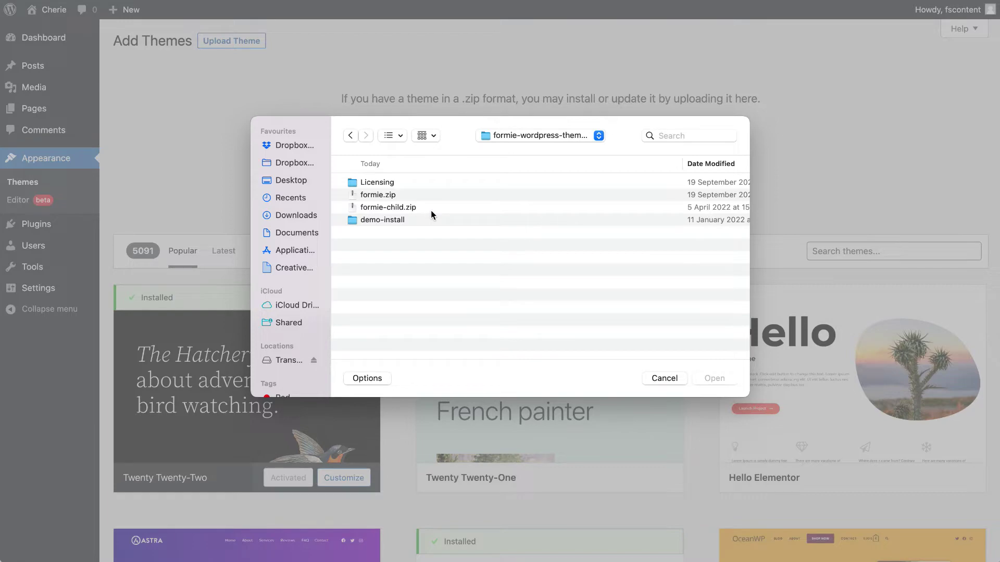
click(381, 196)
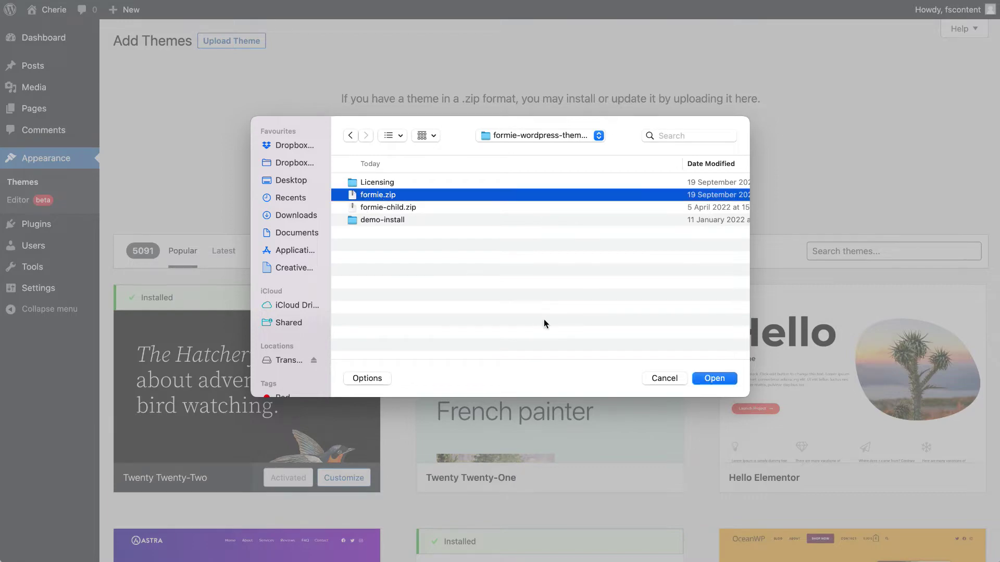
click(713, 378)
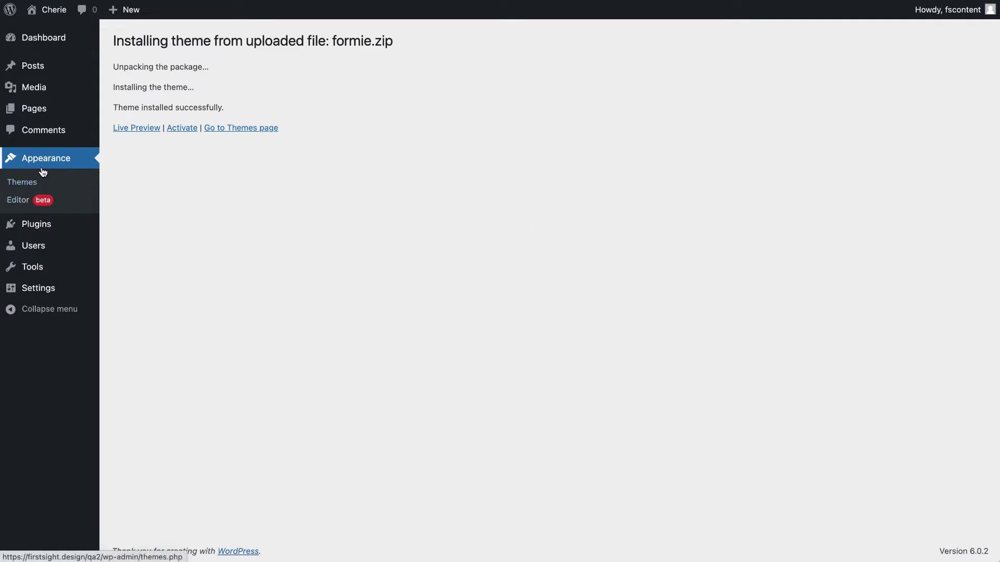
Step: Upload the child theme package formie-child.zip as another new theme, install it and activate it
click(29, 182)
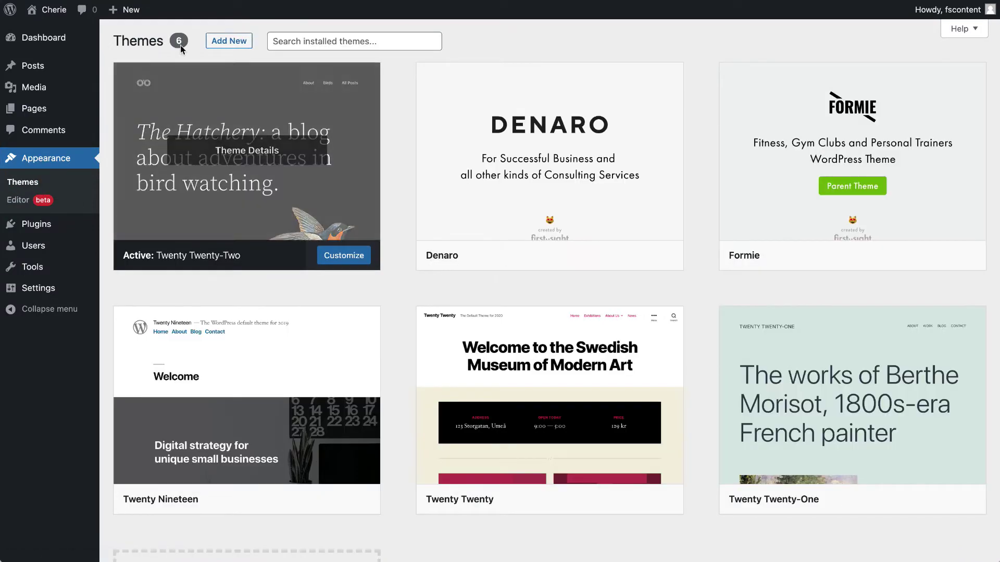
click(229, 42)
click(230, 43)
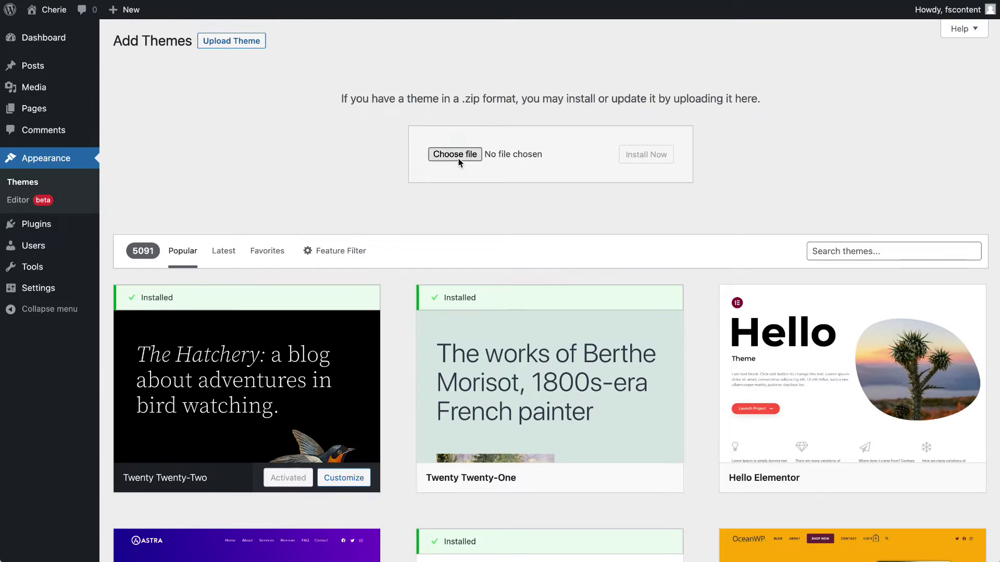
click(457, 155)
click(405, 208)
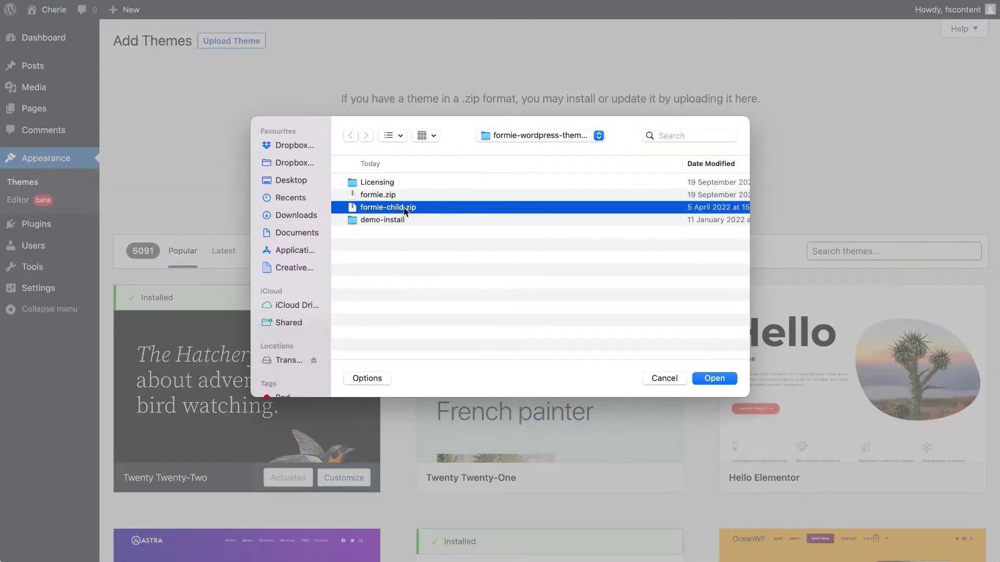
click(714, 380)
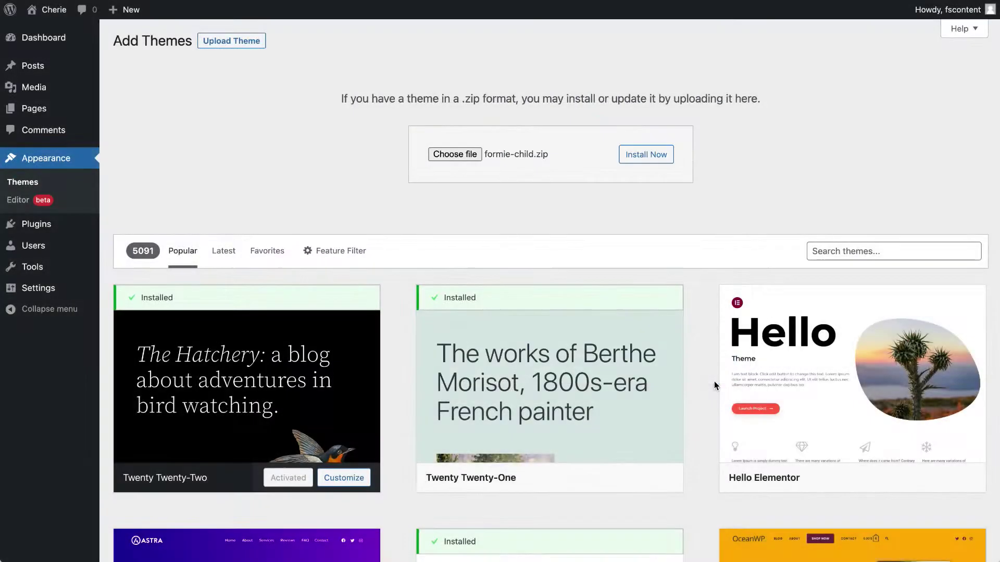
click(645, 155)
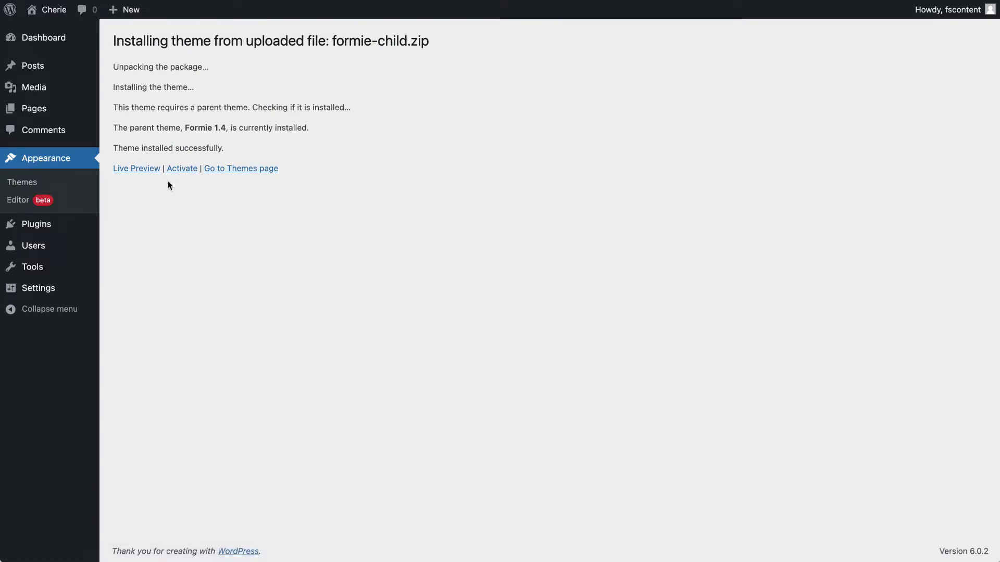
click(181, 171)
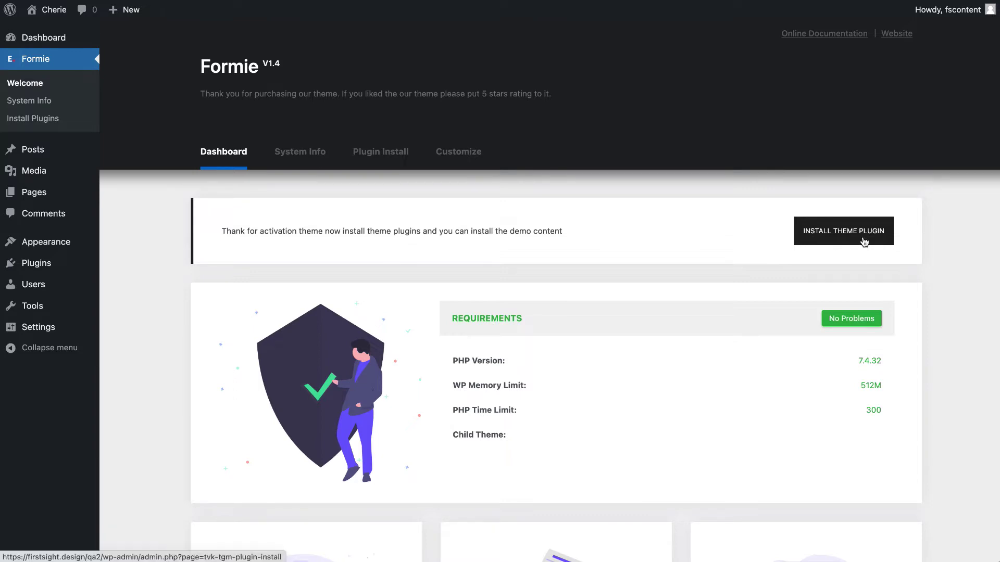
Step: Install all of the Formie theme's recommended plugins in bulk, and return to the dashboard once the installation finishes
click(835, 242)
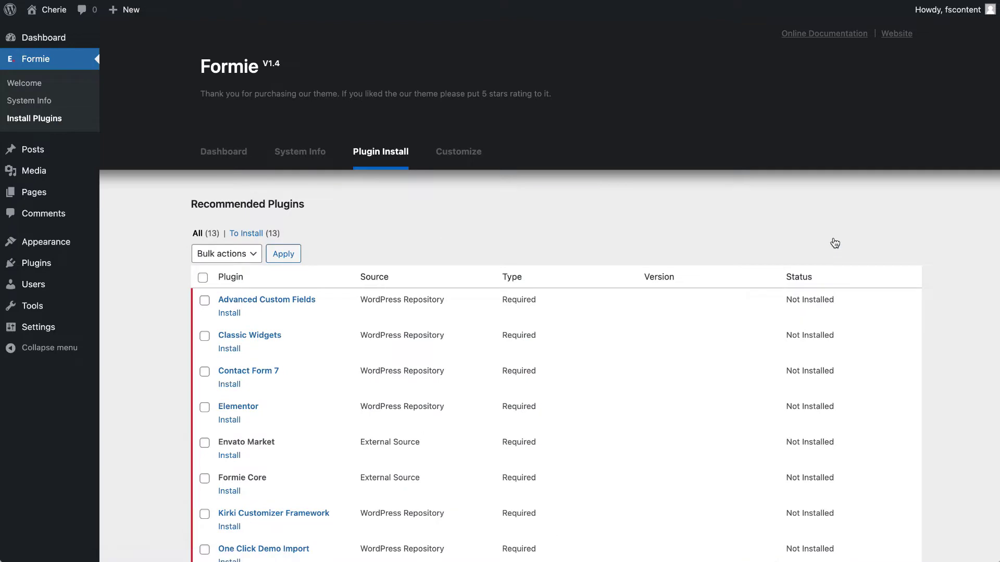
click(203, 278)
click(234, 262)
click(232, 267)
click(281, 258)
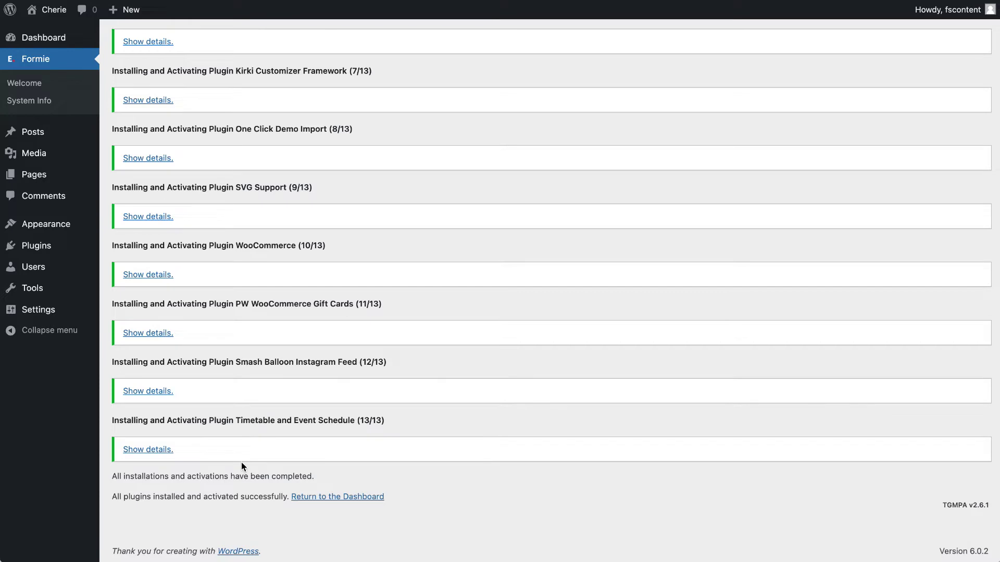
click(311, 497)
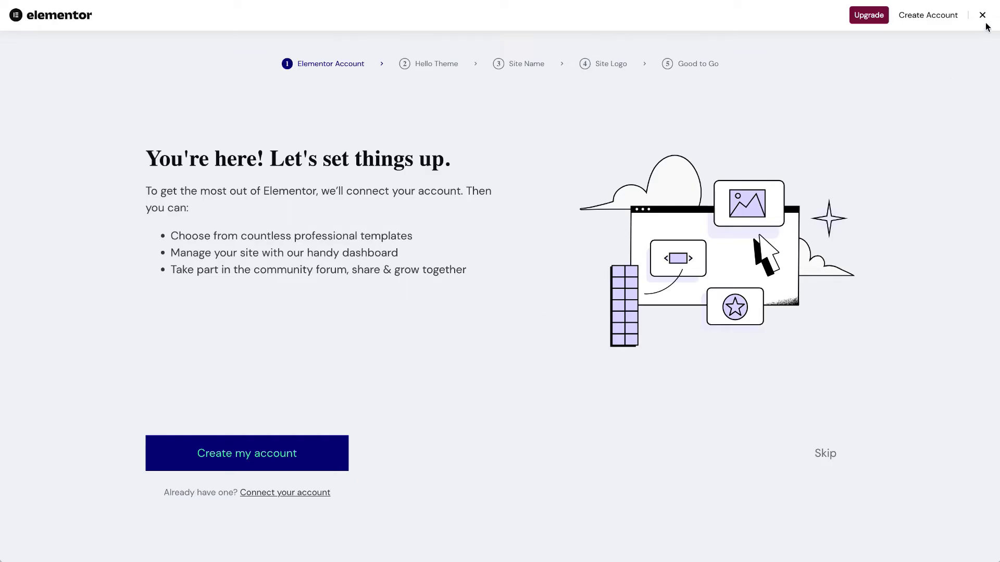
Step: Close the Elementor setup wizard and open the Formie theme's demo installation page
click(982, 17)
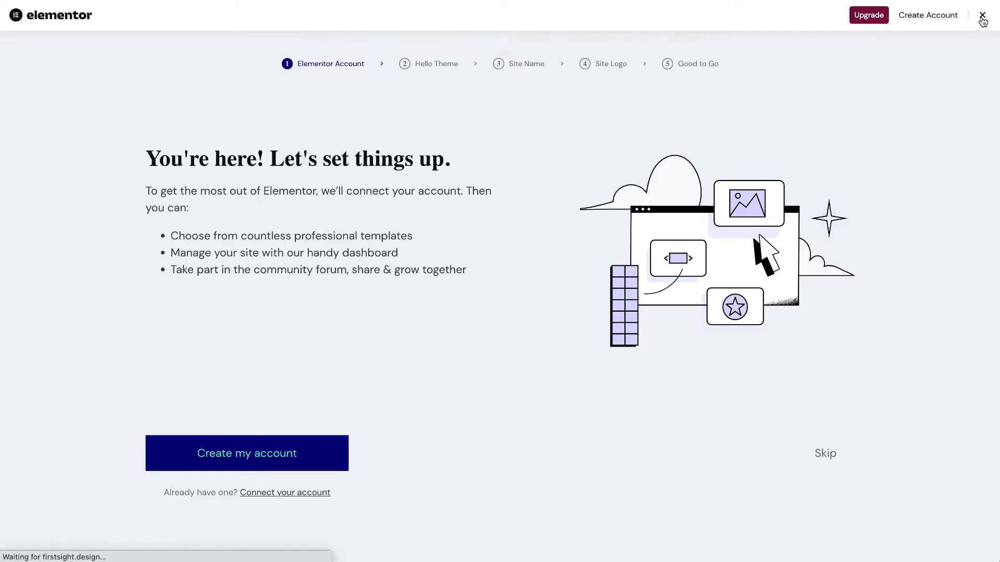
scroll(63, 407, down, 3)
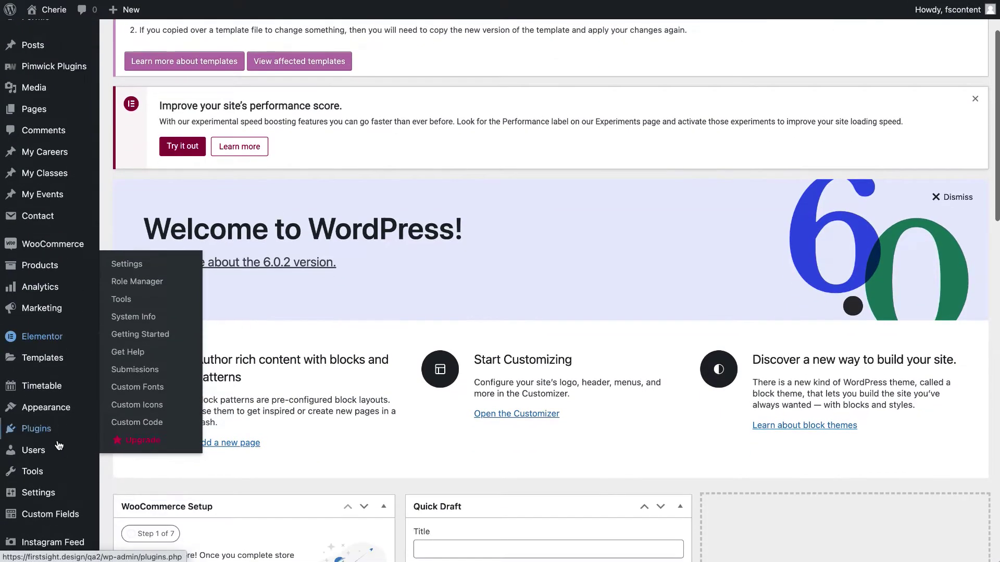
scroll(52, 458, up, 3)
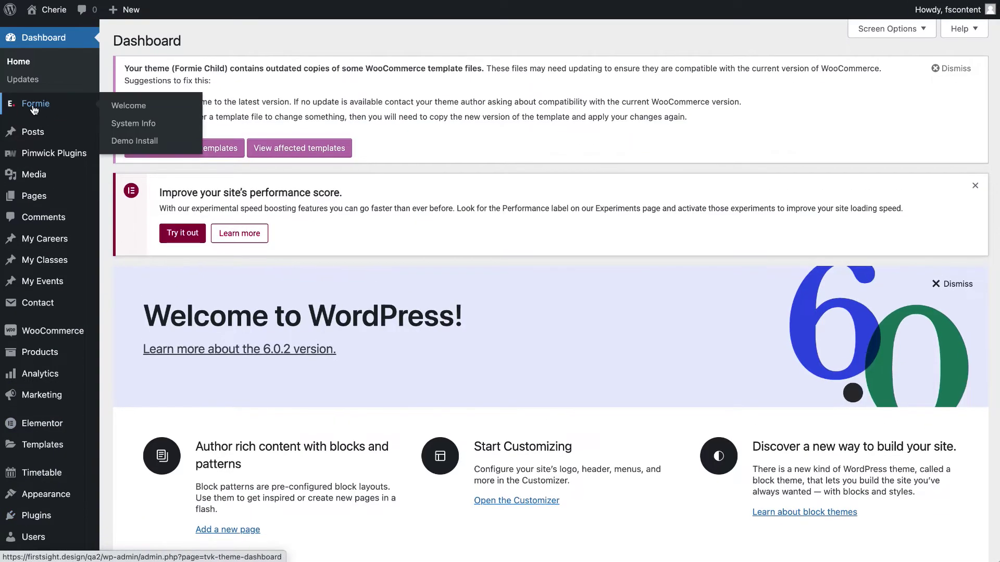
click(150, 145)
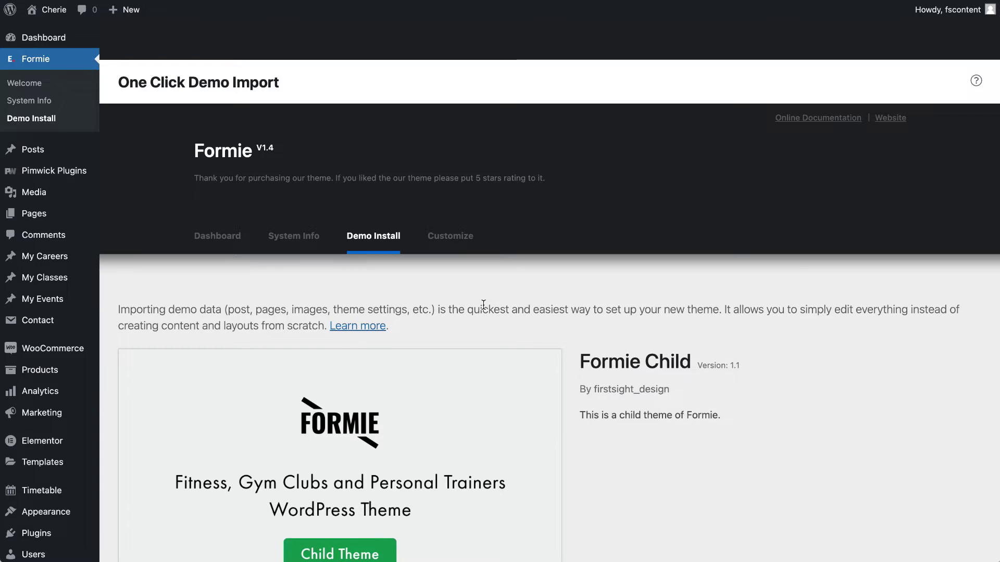
Step: Import the Gym & Fitness Center demo from the available Formie demos, proceeding through the recommended plugins page to the import
scroll(483, 306, down, 6)
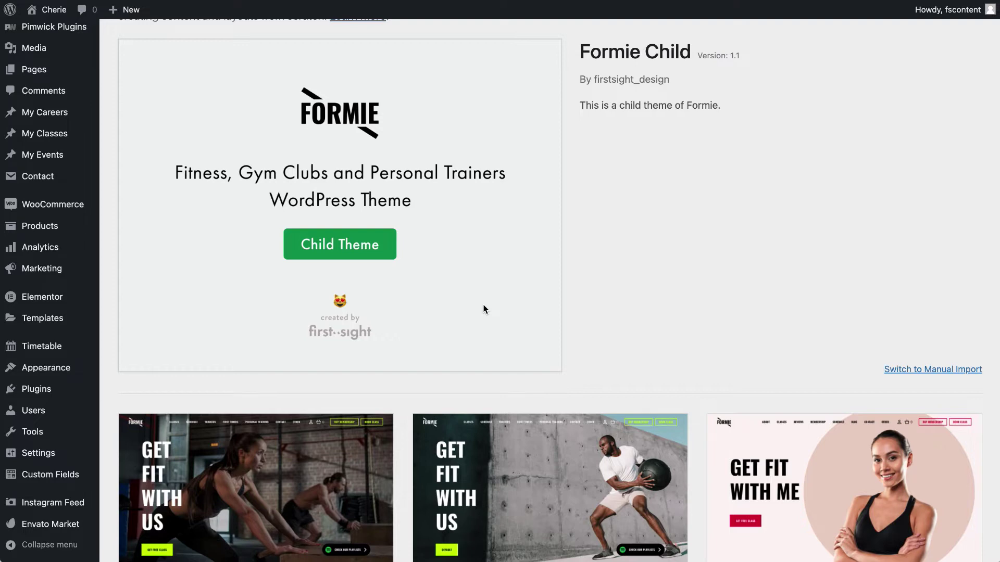
scroll(483, 309, down, 3)
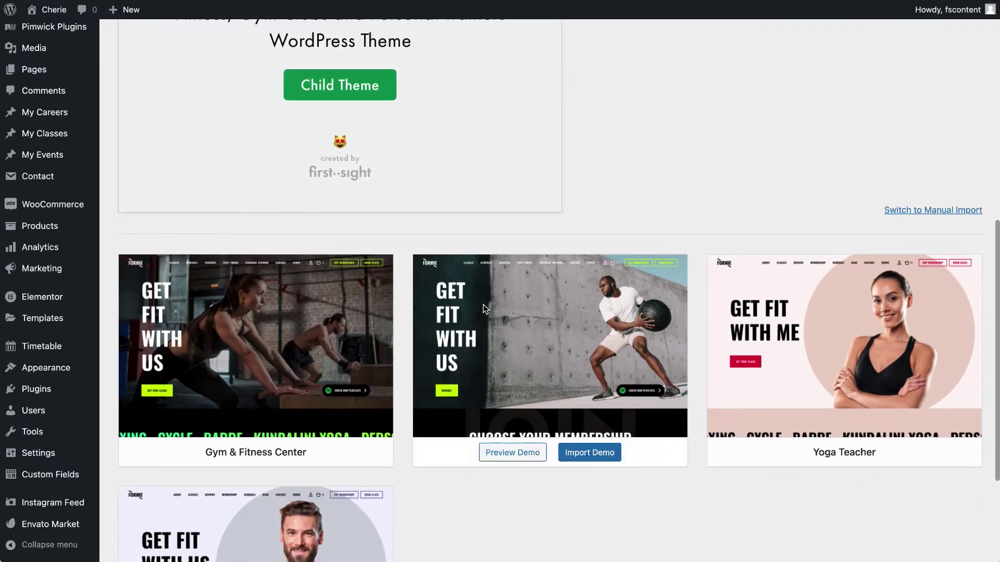
mouse_move(294, 417)
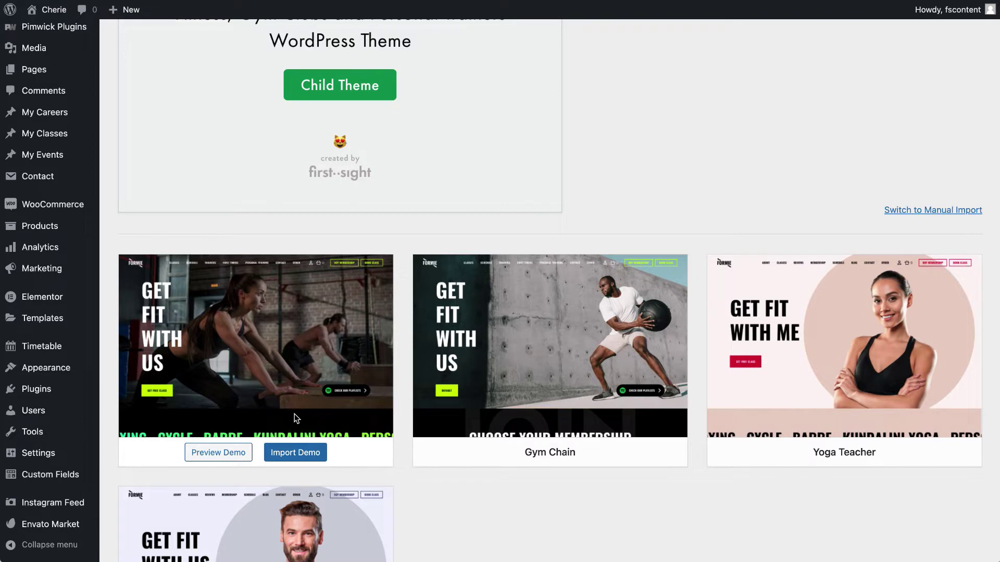
scroll(297, 418, down, 1)
scroll(380, 413, down, 3)
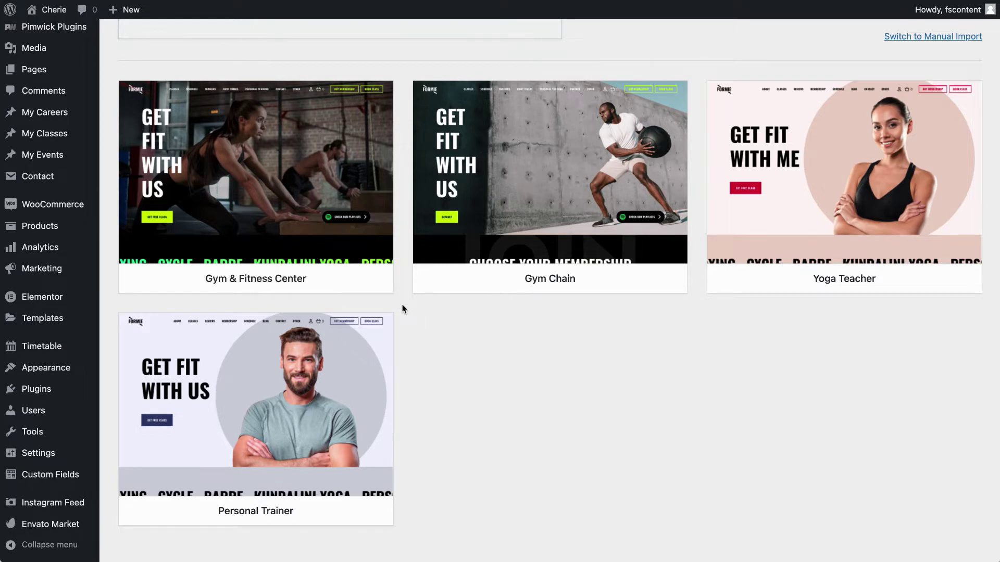
mouse_move(333, 249)
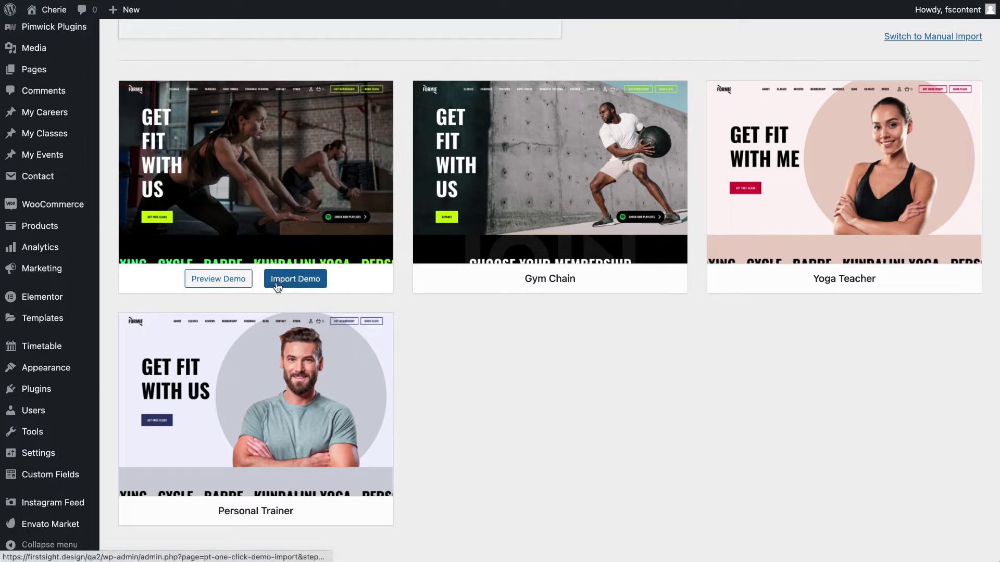
click(307, 284)
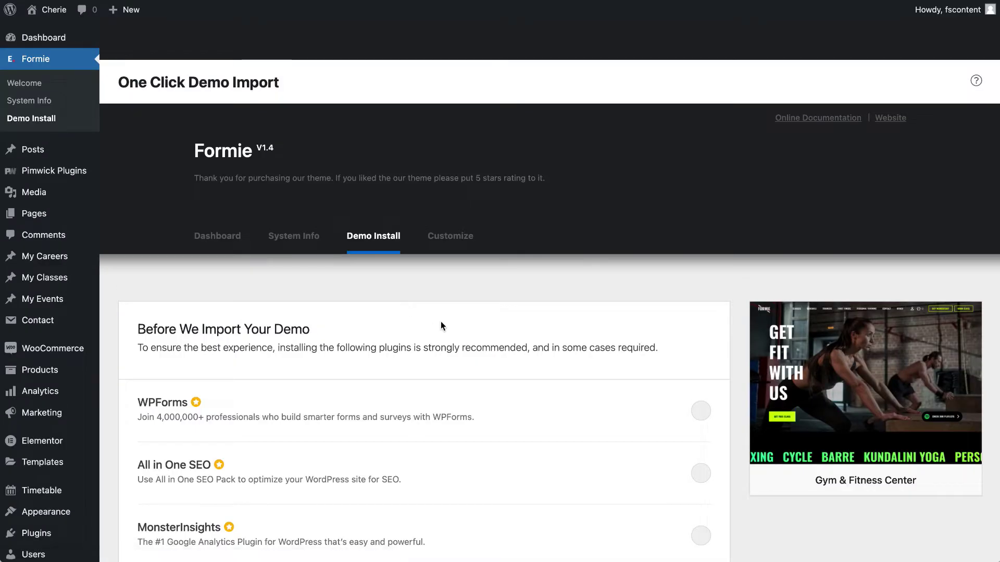
scroll(471, 361, down, 4)
click(668, 517)
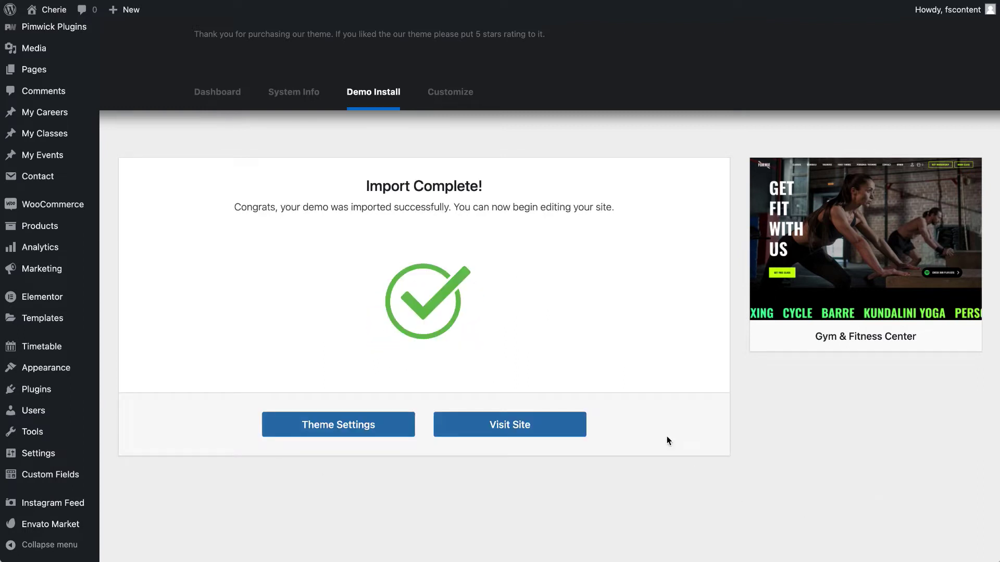
Step: Visit the site with the imported demo and look through its home page sections, from the hero banner to the memberships
scroll(557, 344, up, 3)
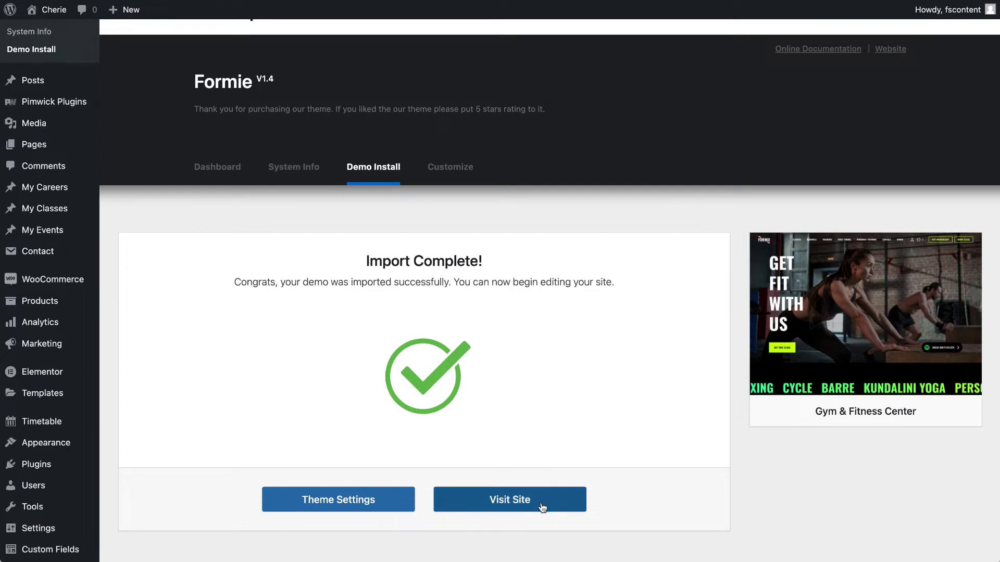
click(523, 509)
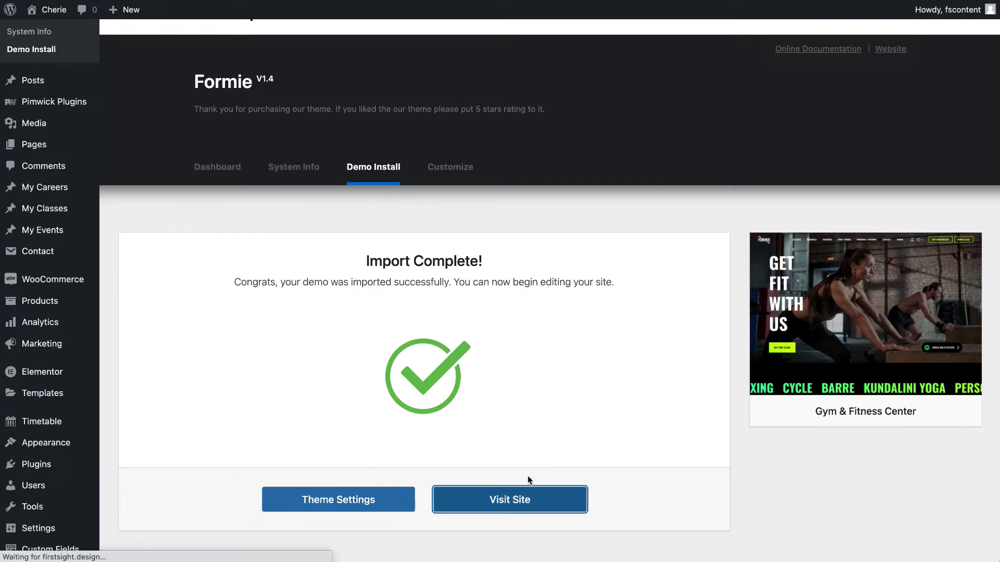
scroll(577, 335, down, 10)
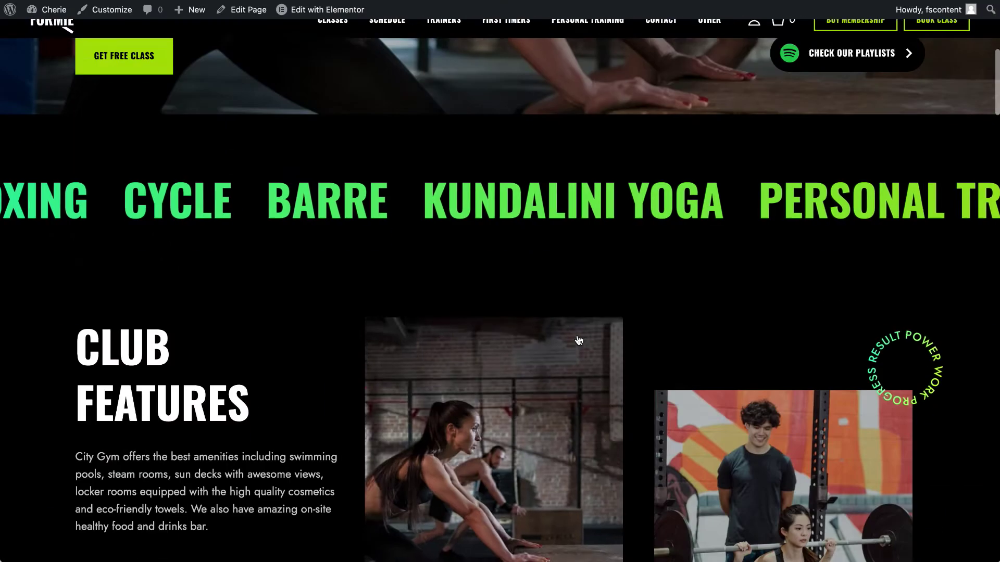
scroll(578, 340, down, 10)
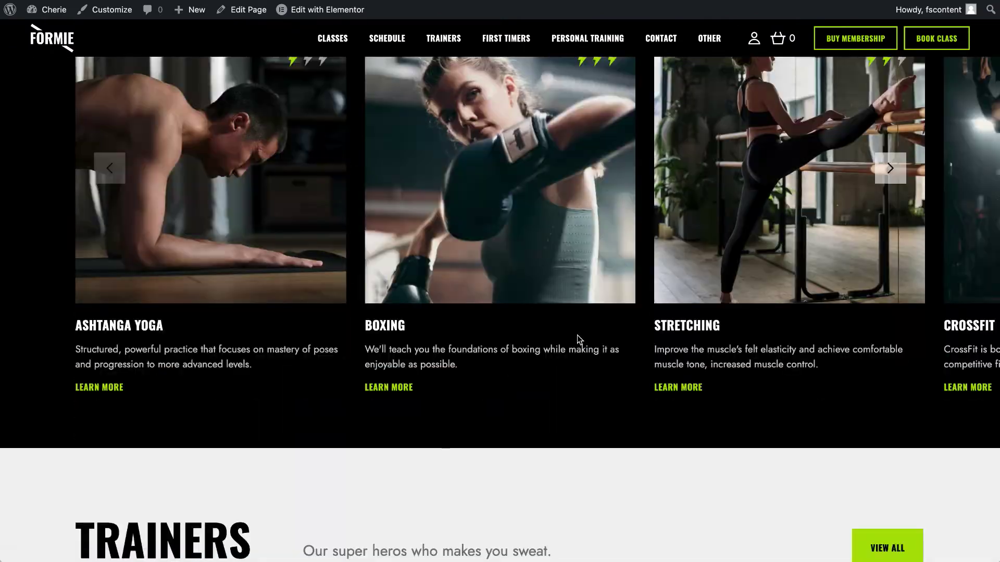
scroll(578, 340, down, 5)
scroll(577, 336, down, 15)
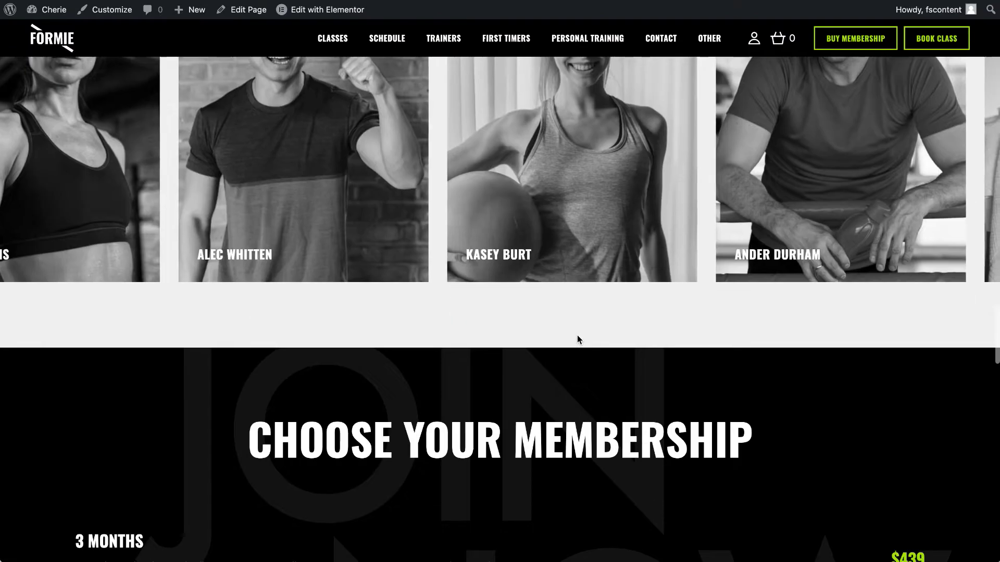
scroll(578, 340, up, 20)
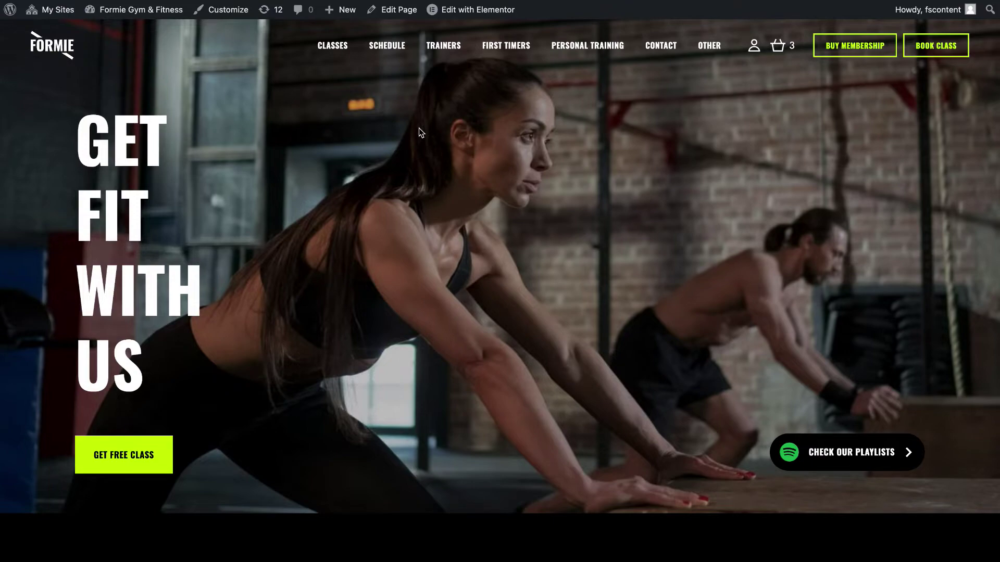
scroll(421, 132, down, 6)
scroll(421, 132, up, 6)
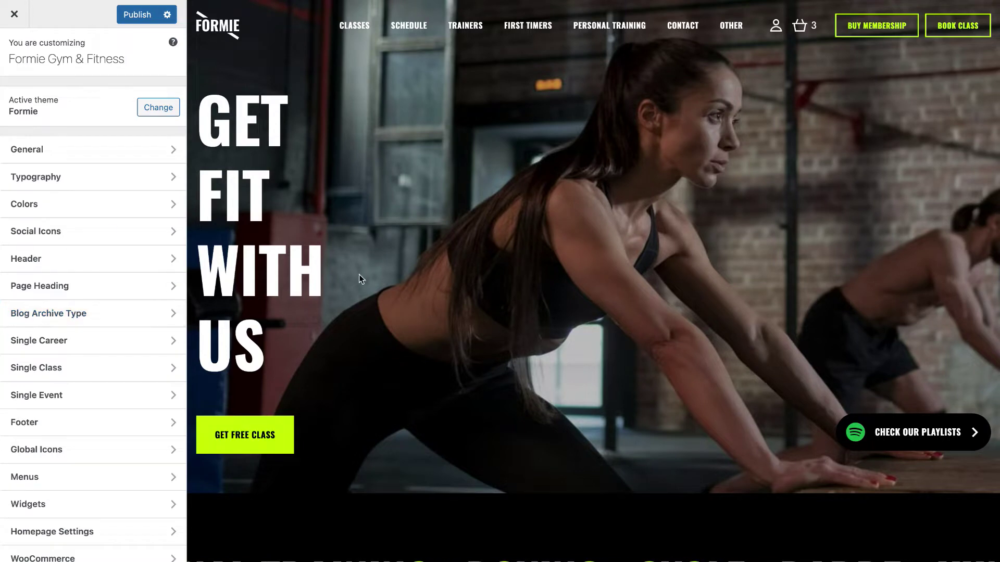
Step: In the customizer's General settings, choose a new image for Site Logo Light and upload Logo_Cherie.svg to the media library
click(75, 155)
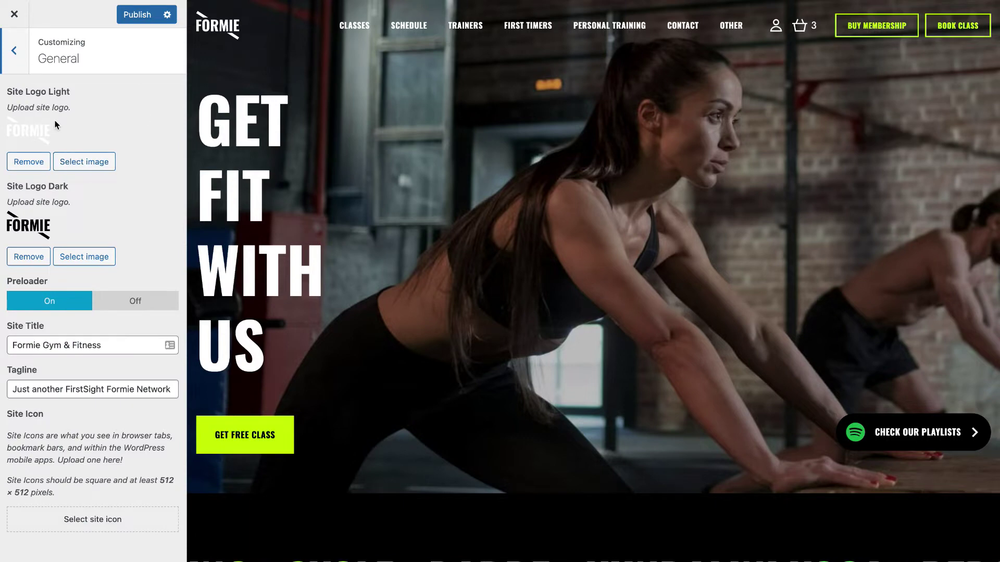
click(89, 166)
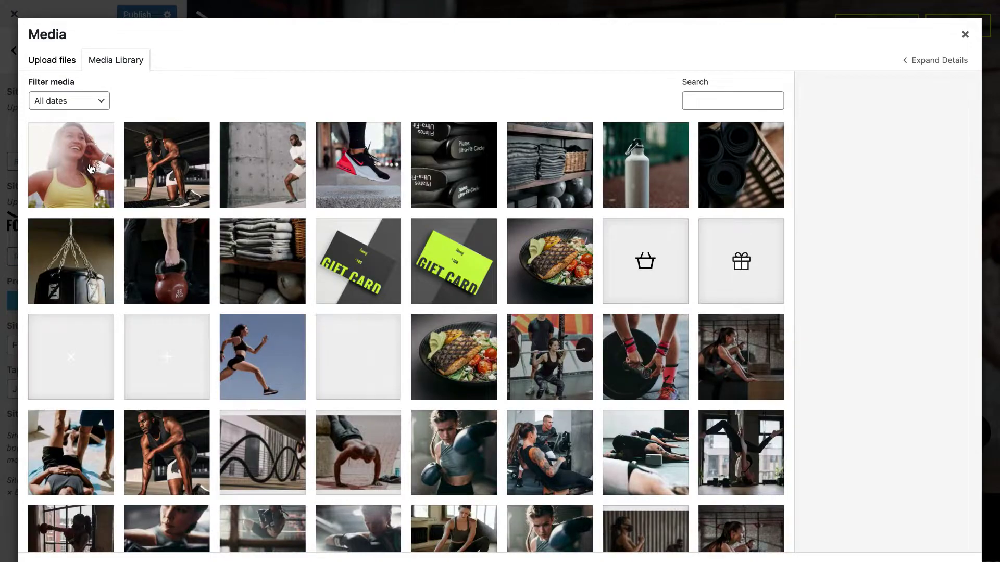
click(53, 61)
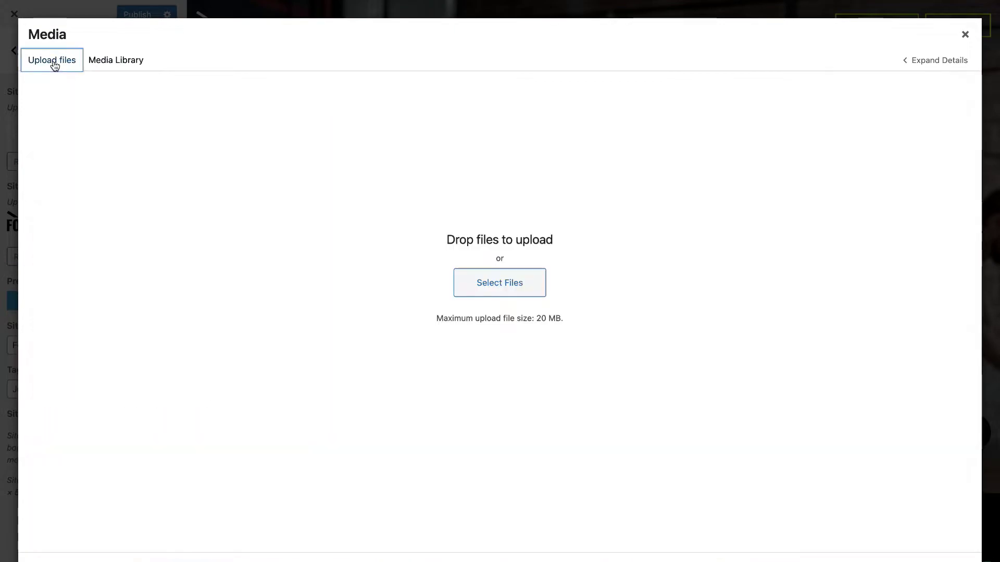
click(522, 275)
click(389, 242)
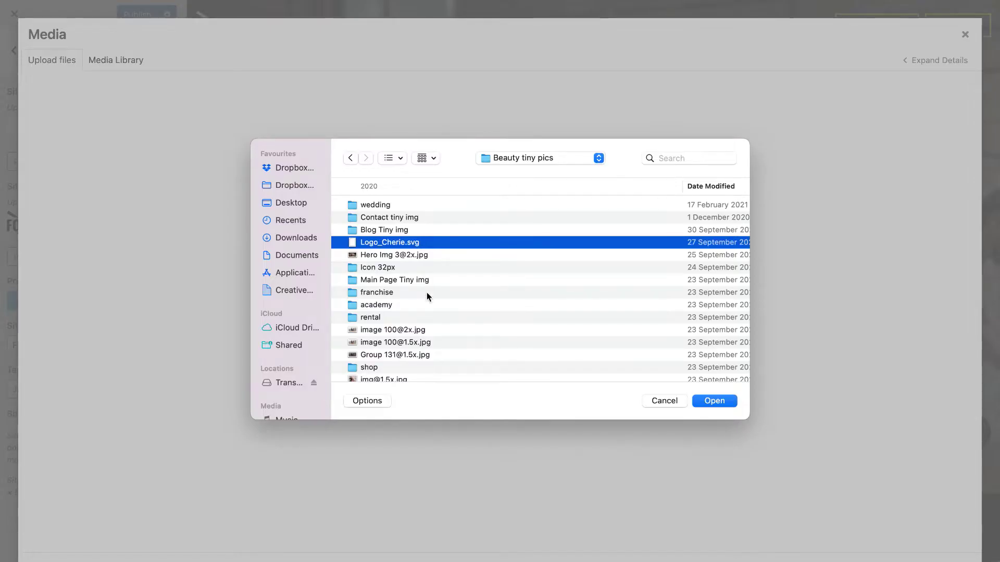
key(space)
key(space)
click(716, 401)
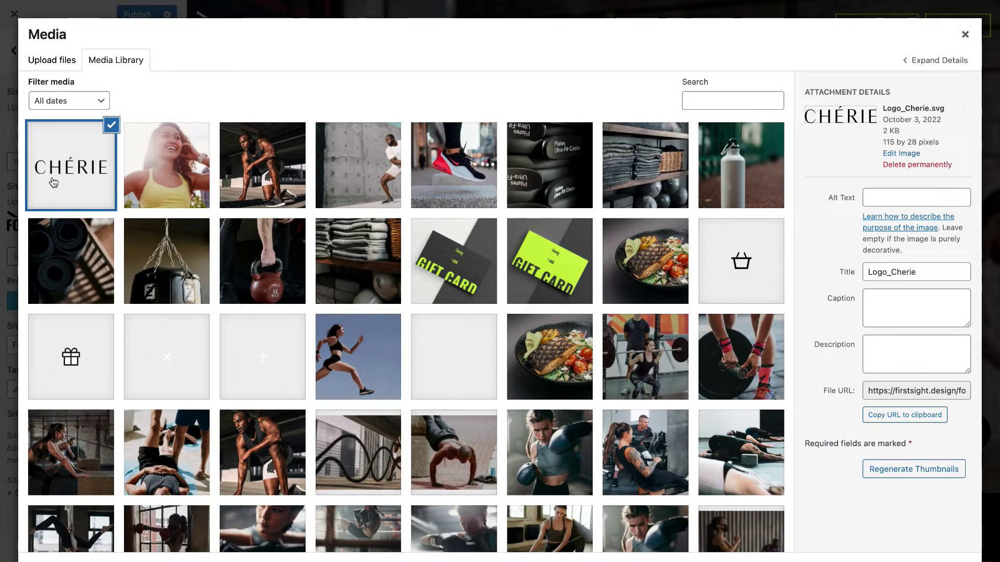
Step: Upload the white logo file Logo-White-1.svg to the media library and select it
click(57, 62)
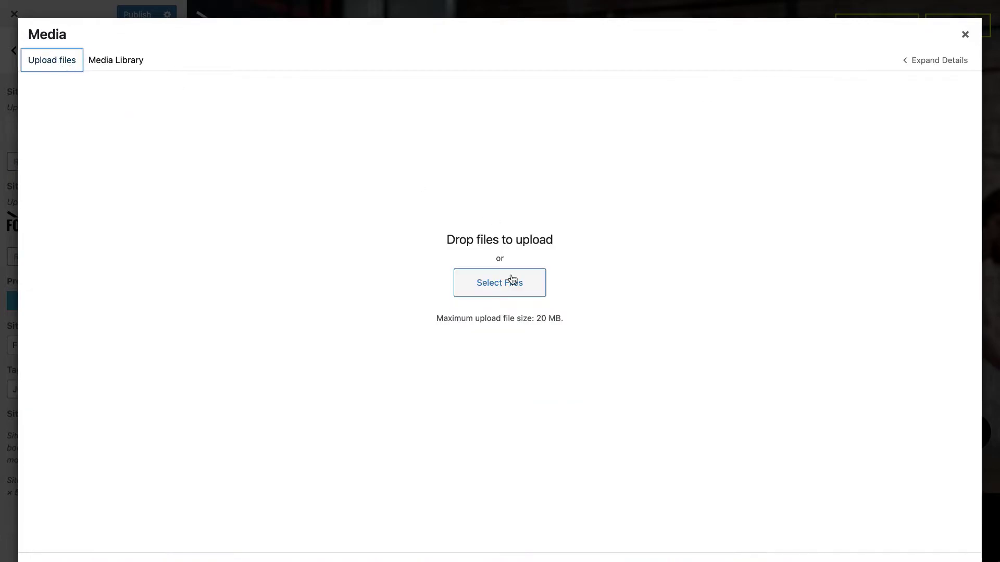
click(518, 292)
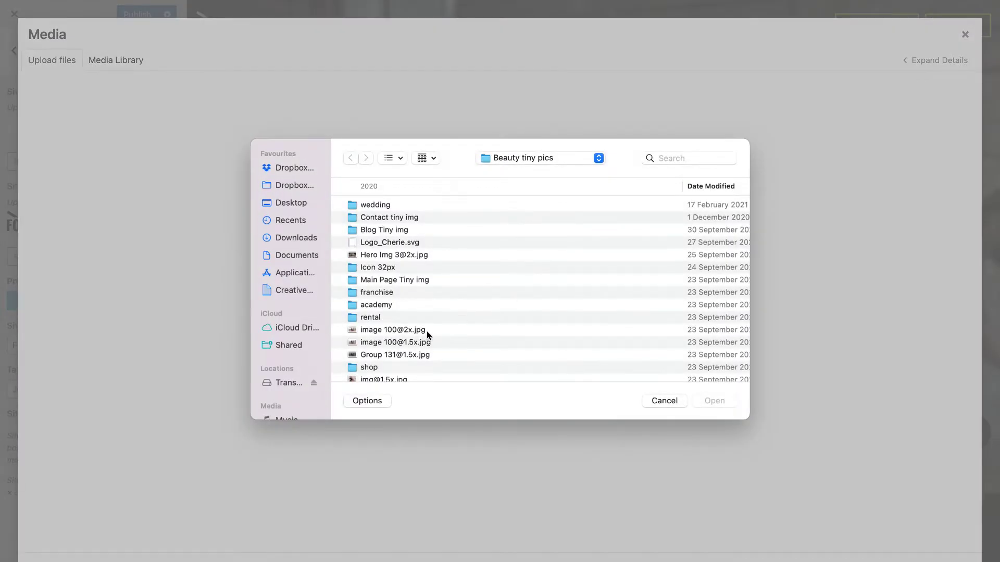
scroll(427, 331, down, 5)
scroll(426, 334, up, 5)
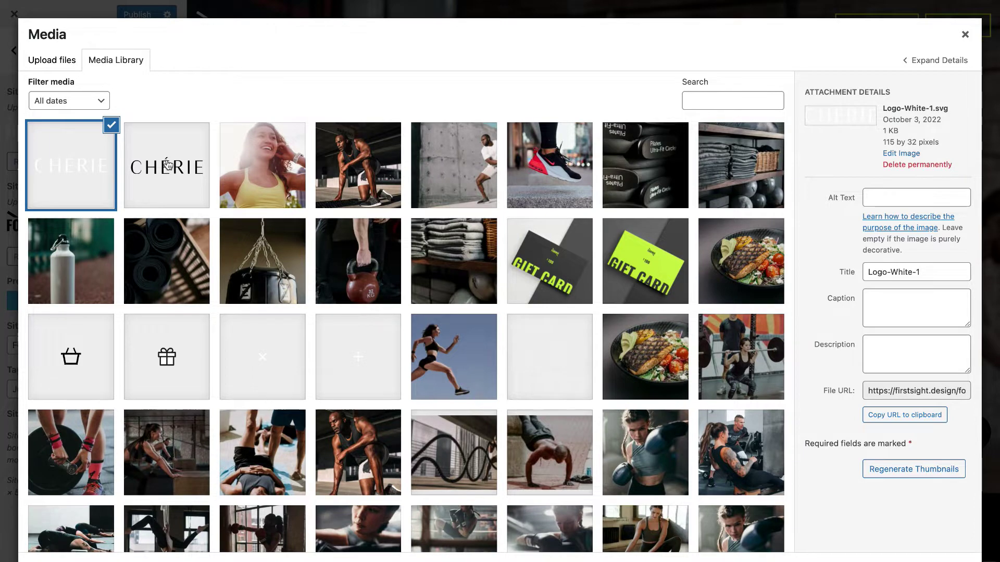
click(167, 165)
click(79, 176)
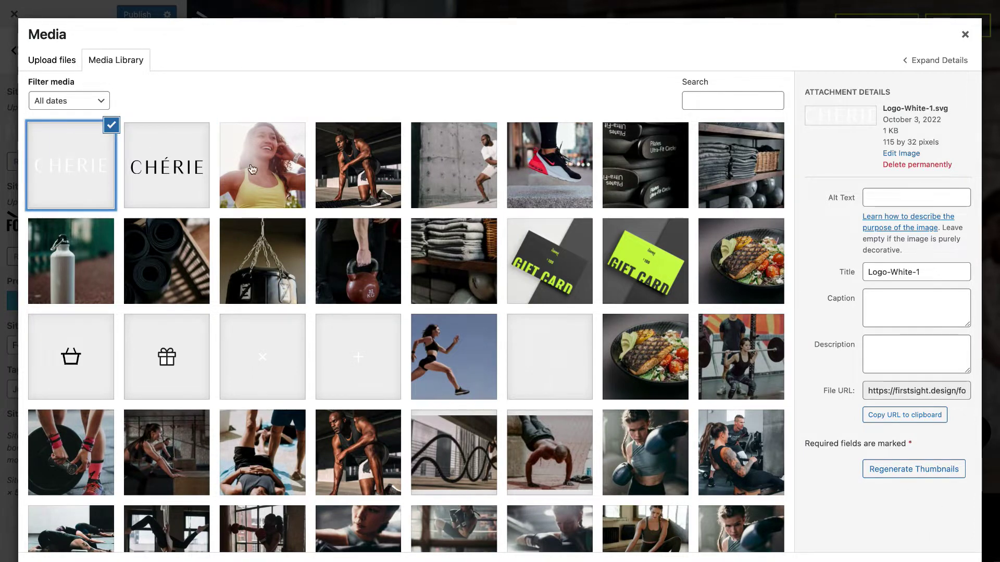
key(Escape)
click(85, 162)
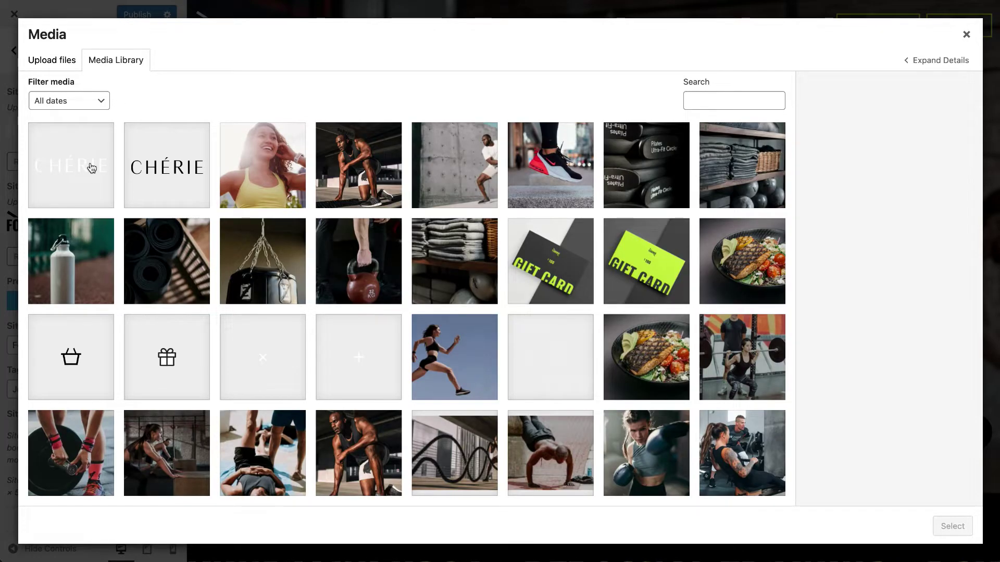
click(70, 62)
click(471, 262)
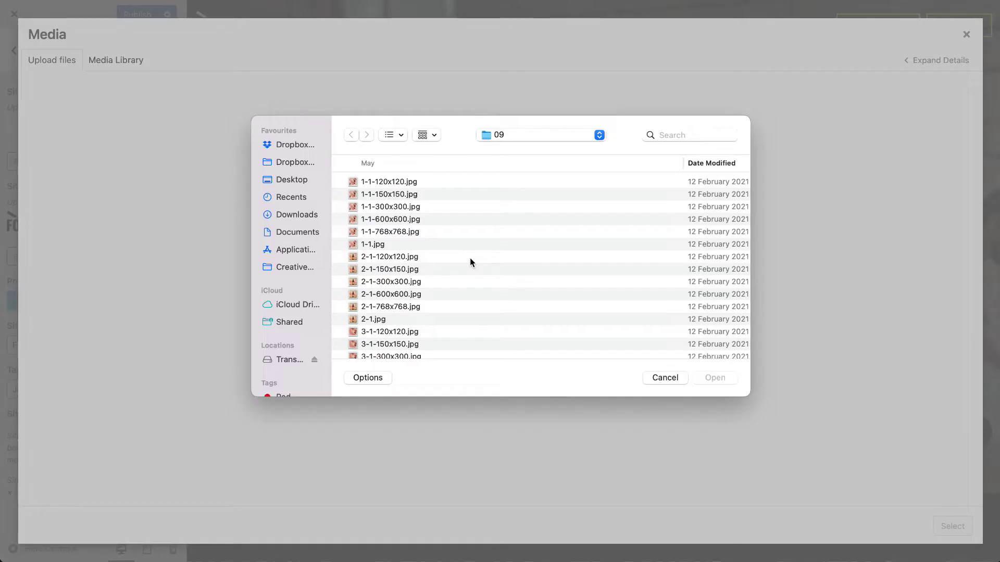
click(670, 382)
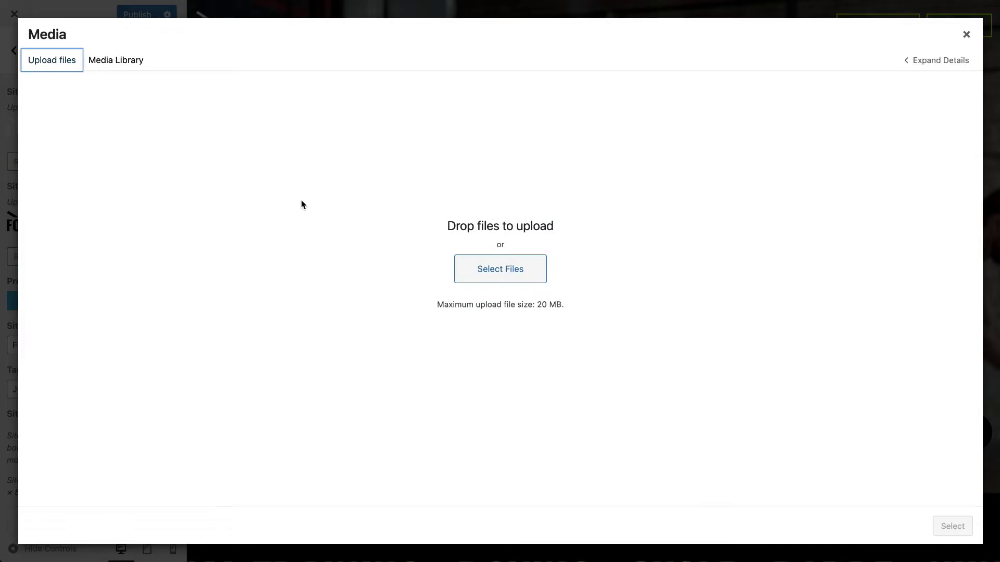
click(131, 61)
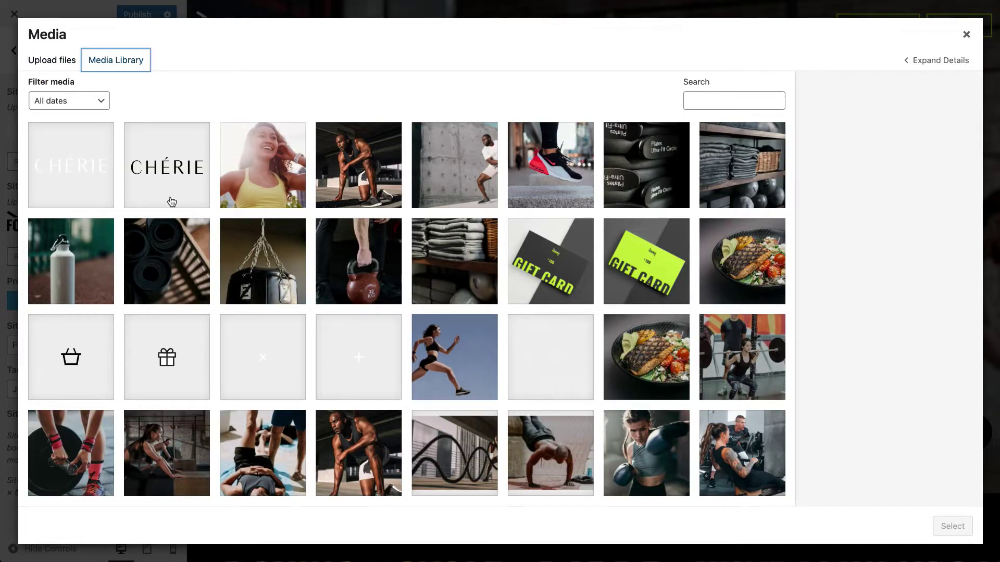
Step: Apply Logo-White-1.svg as the light site logo and check the header through the whole page preview
click(79, 191)
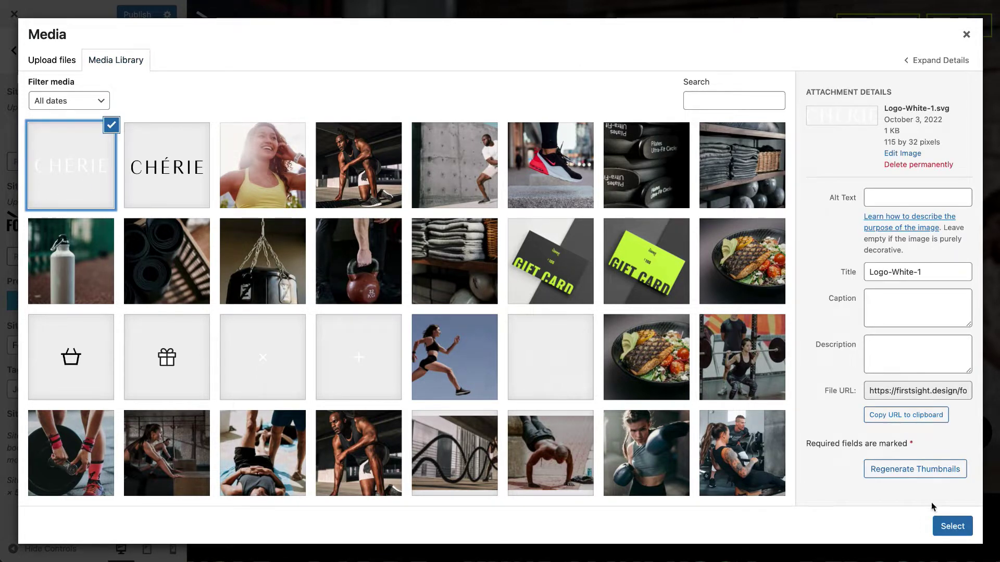
click(942, 527)
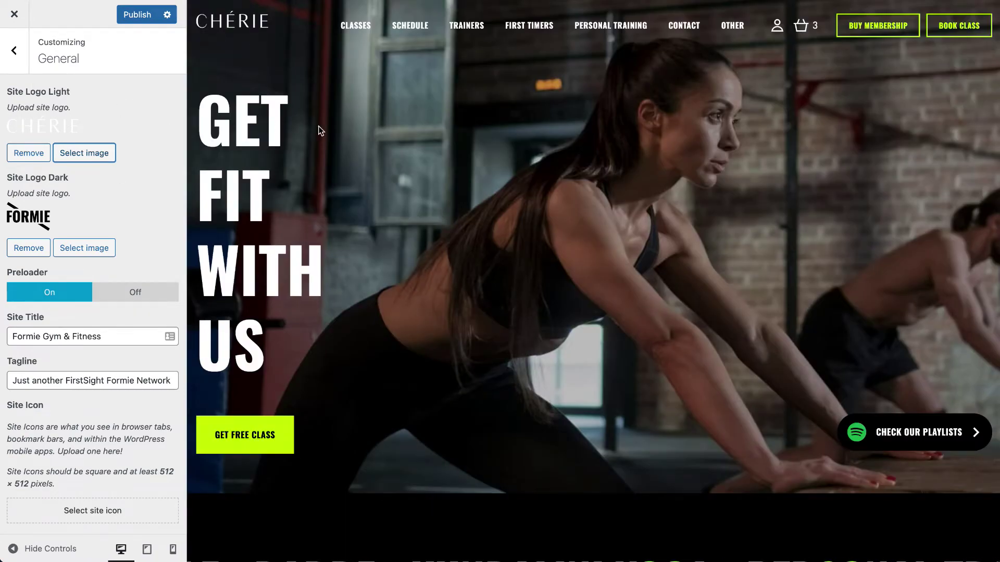
scroll(320, 130, down, 20)
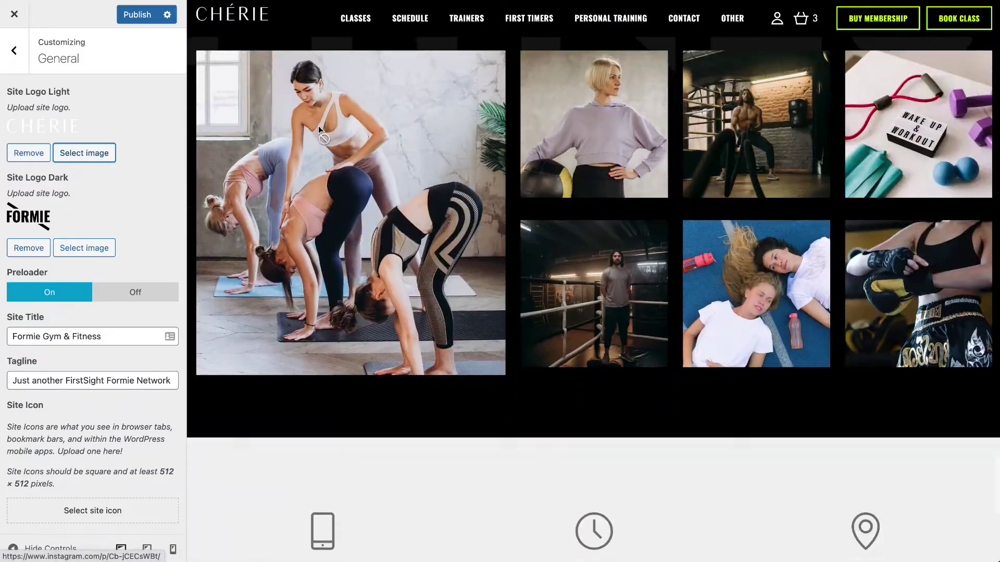
scroll(319, 127, down, 5)
scroll(318, 127, up, 20)
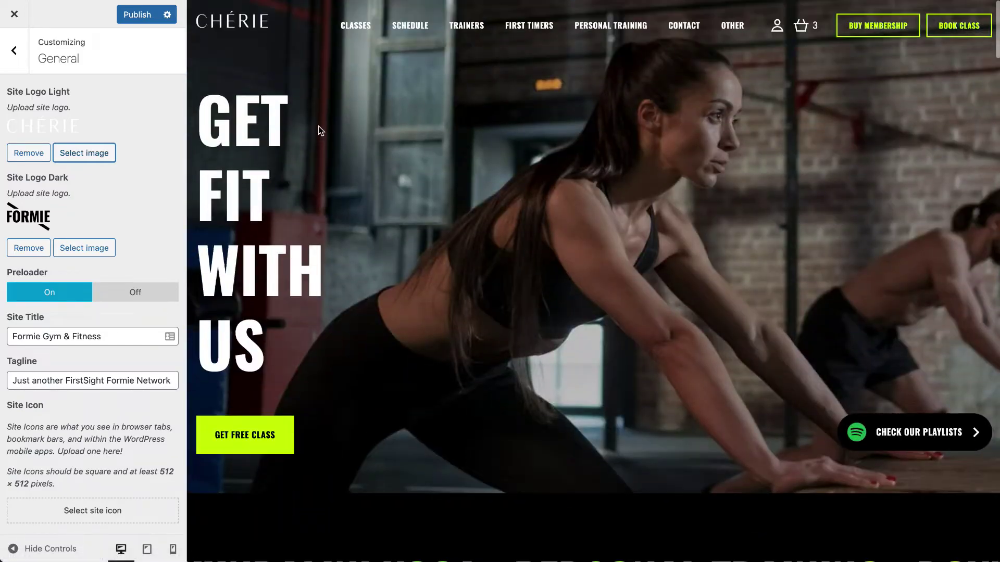
Step: Set Site Logo Dark to the black CHÉRIE logo from the media library
click(83, 248)
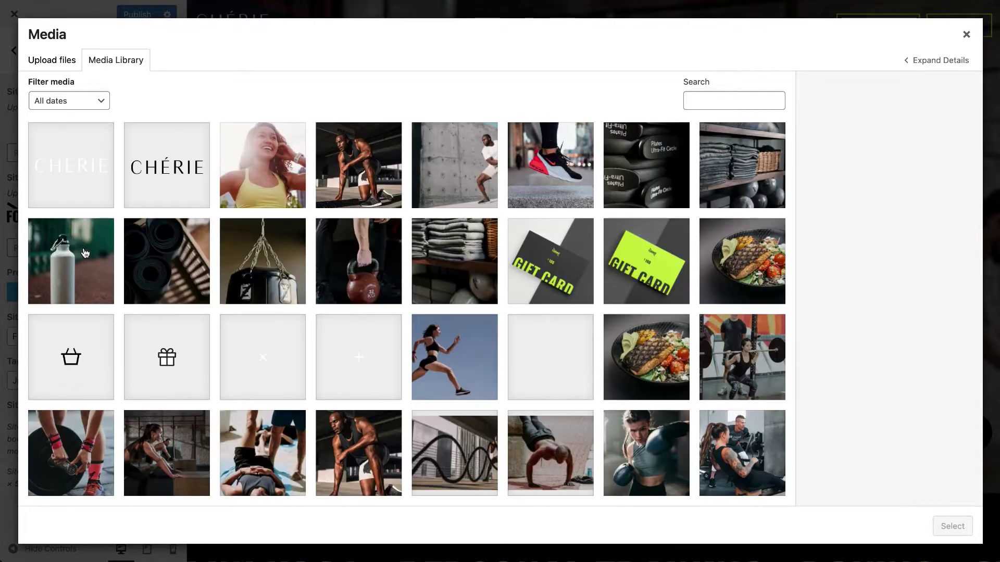
click(164, 157)
click(952, 526)
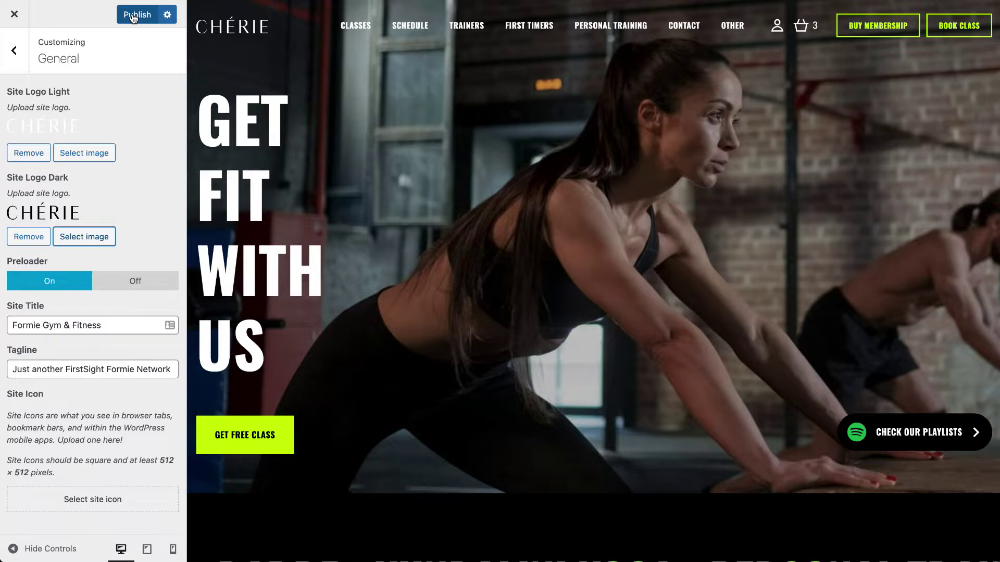
Step: Set Site Logo Light back to the white FORMIE logo, found among the last items of the fully loaded media library
click(108, 151)
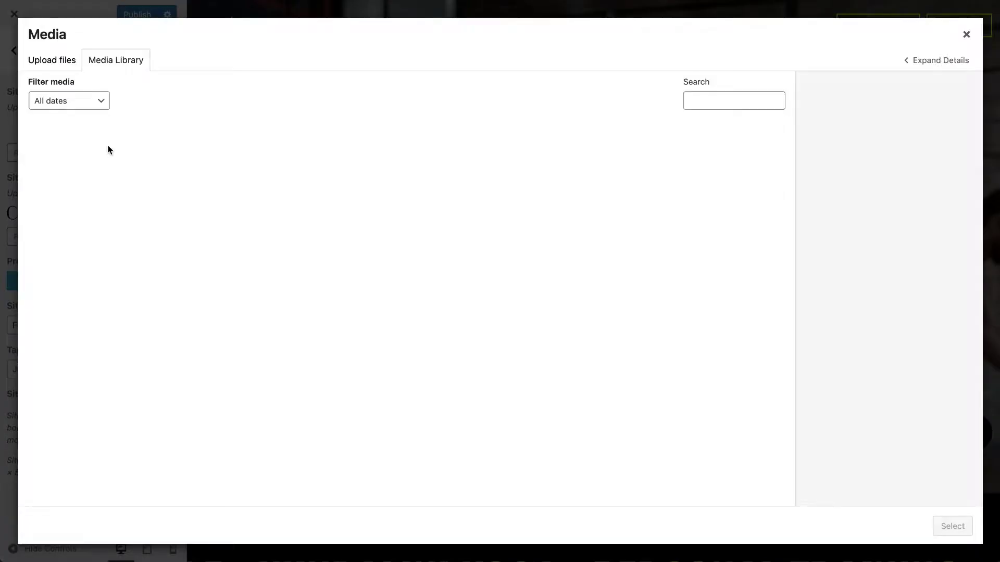
scroll(378, 392, down, 15)
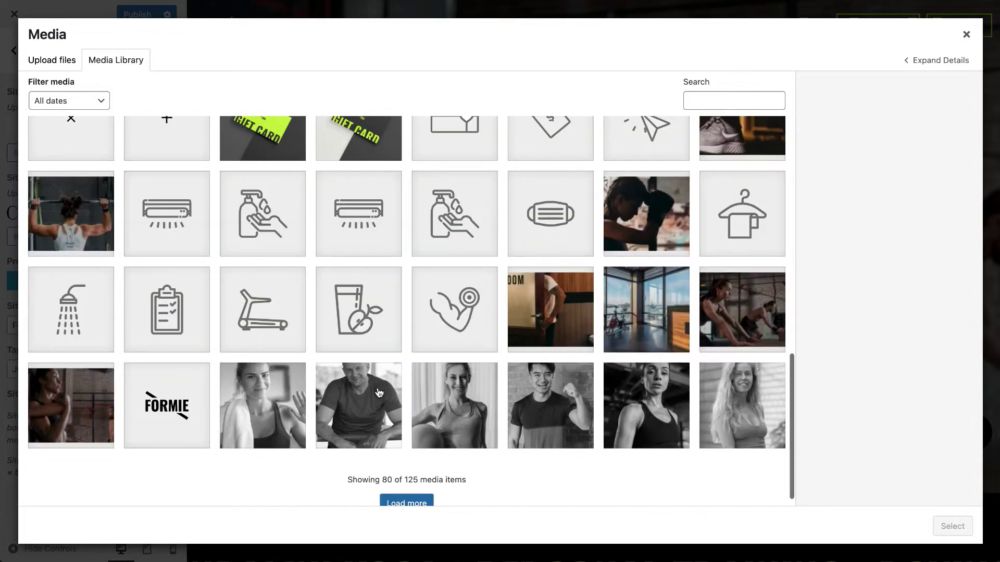
click(405, 504)
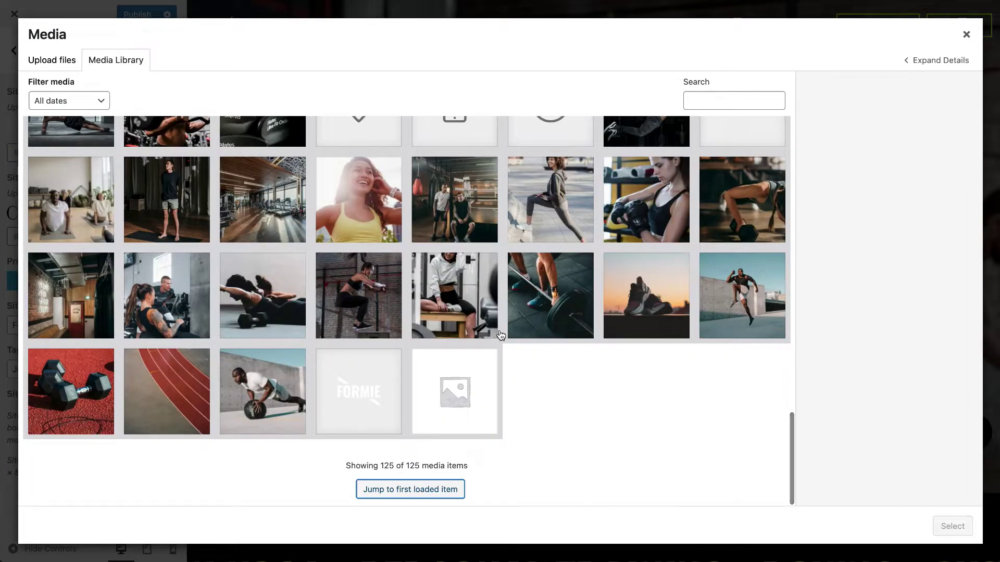
click(373, 404)
click(944, 527)
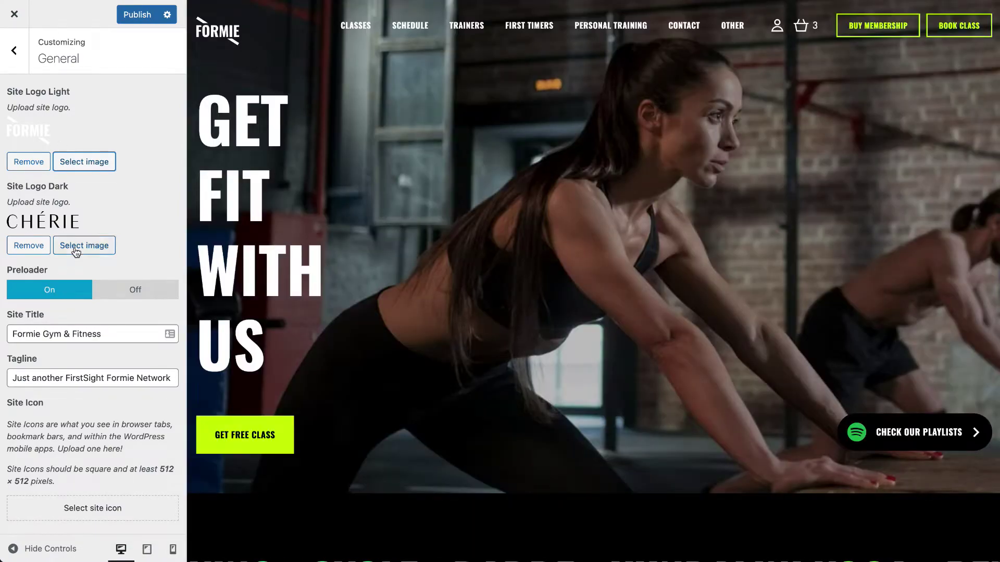
Step: Set Site Logo Dark back to the black FORMIE logo from the media library
click(84, 246)
scroll(248, 266, down, 10)
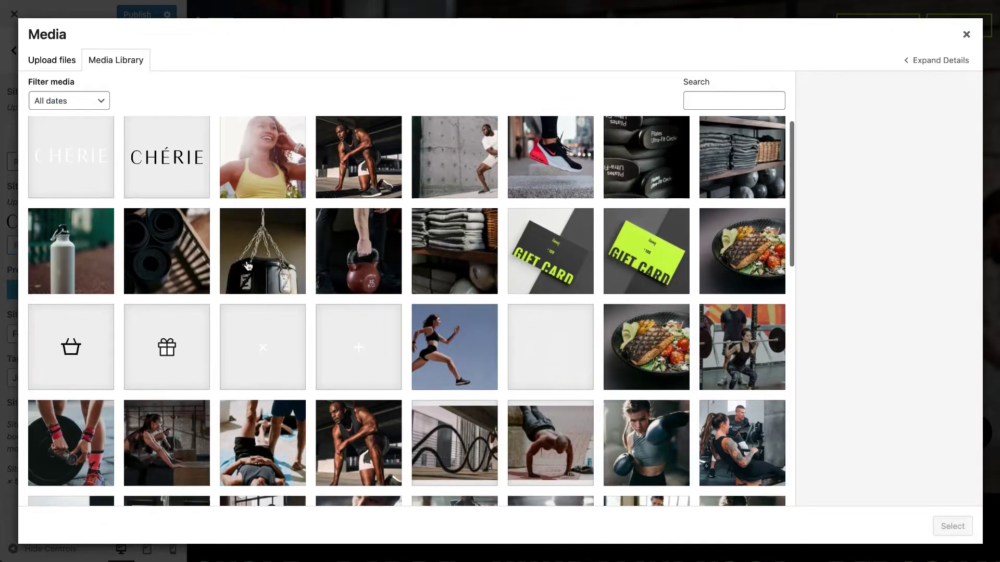
scroll(248, 266, down, 3)
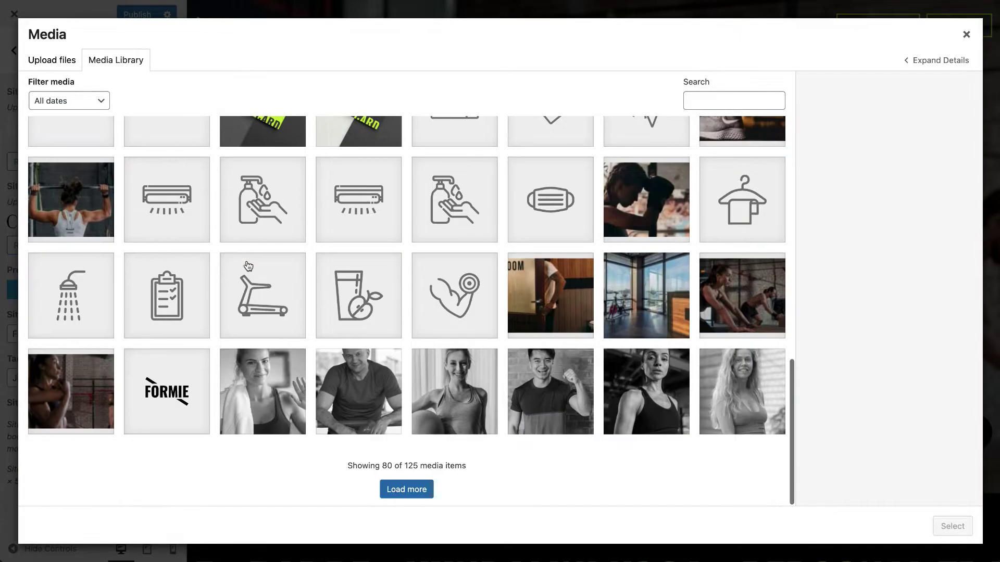
click(158, 390)
click(962, 532)
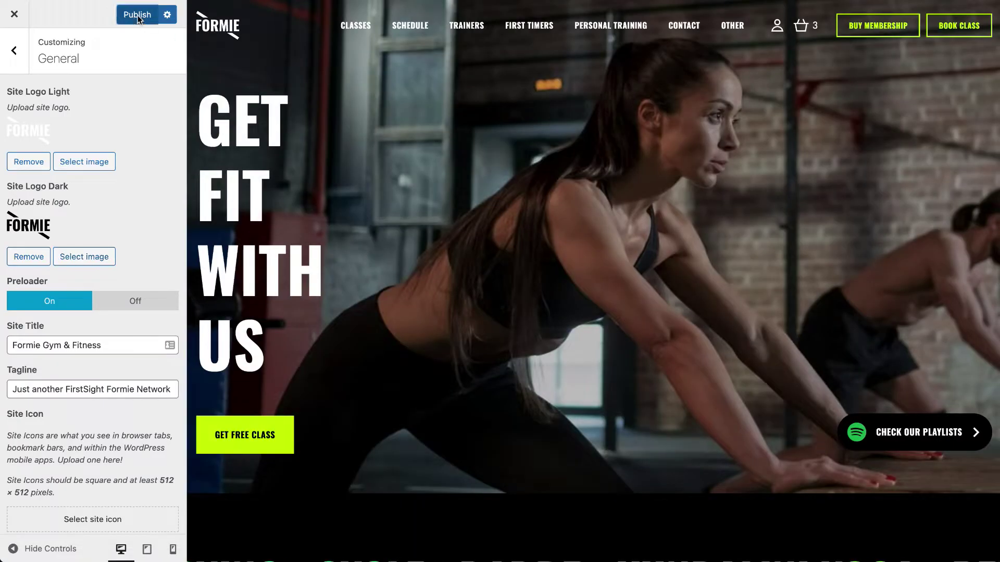
Step: Publish the logo changes and check the header in the home page preview down to the Classes section
click(138, 16)
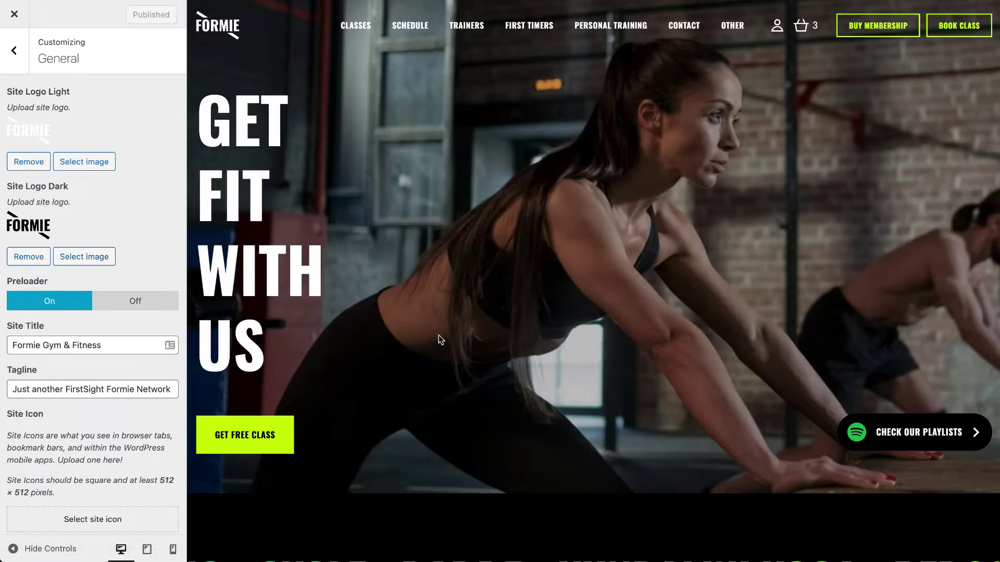
scroll(438, 337, down, 2)
scroll(438, 337, down, 20)
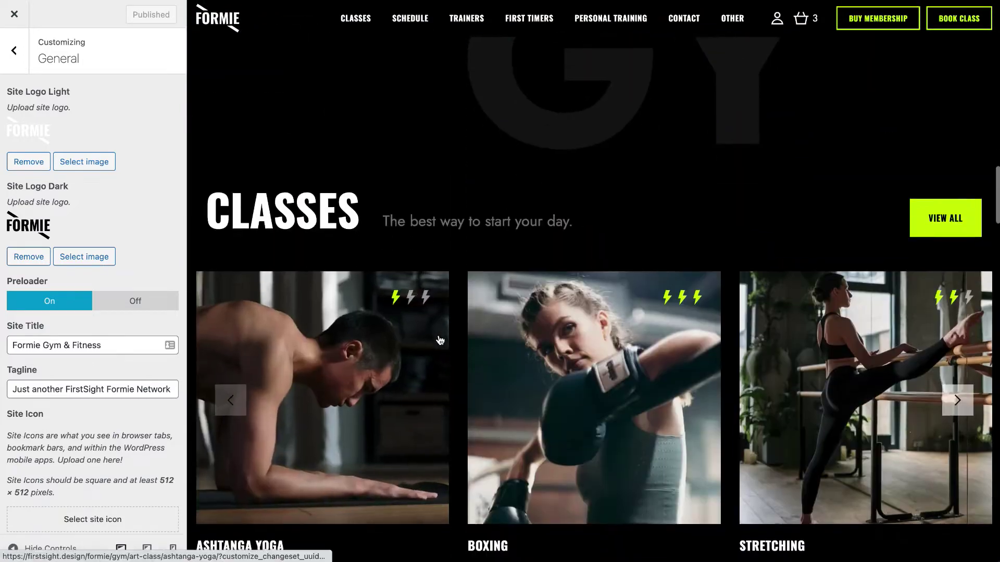
scroll(439, 338, up, 20)
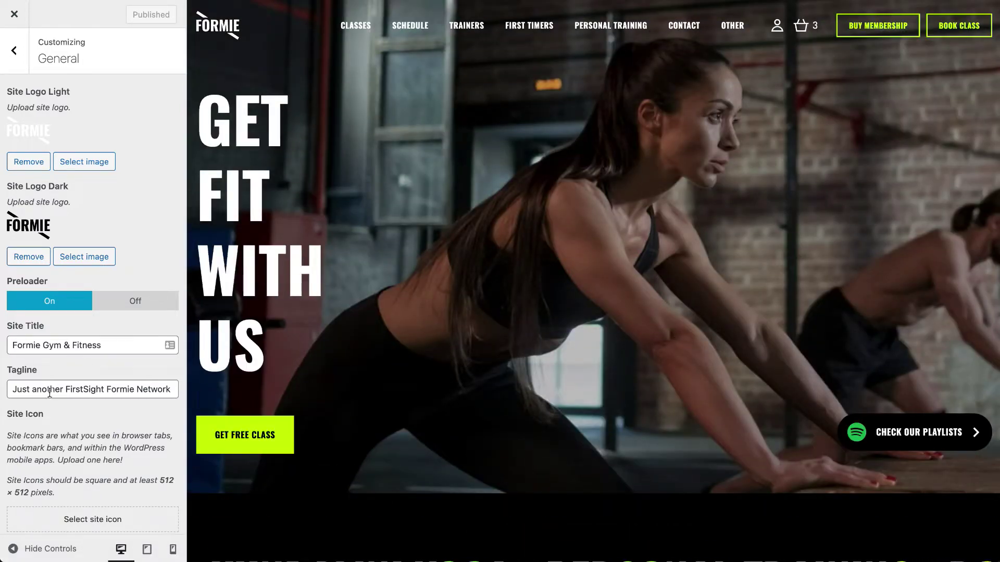
scroll(90, 394, down, 1)
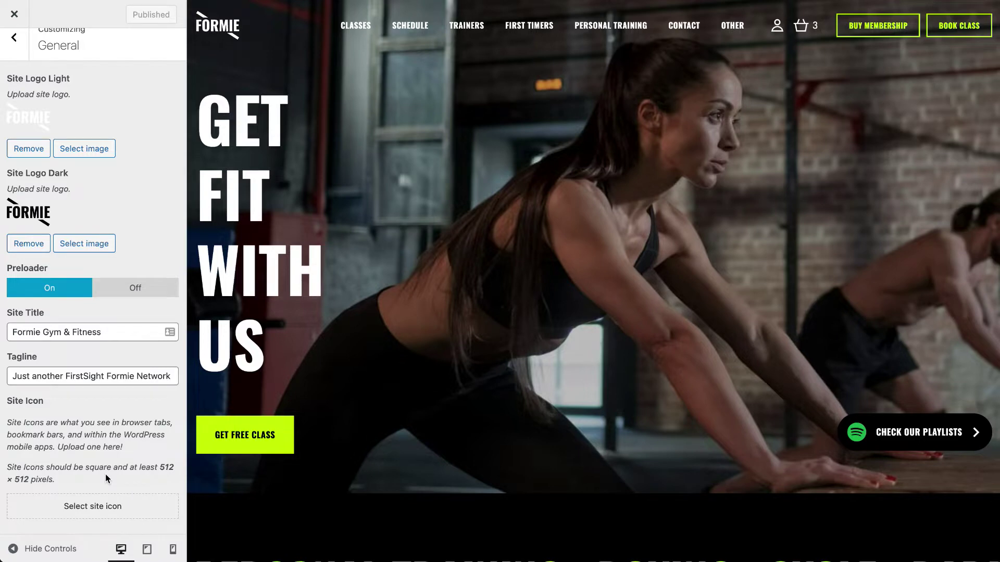
Step: Leave the General settings for the Typography settings and look over the text styles in the page preview
click(20, 56)
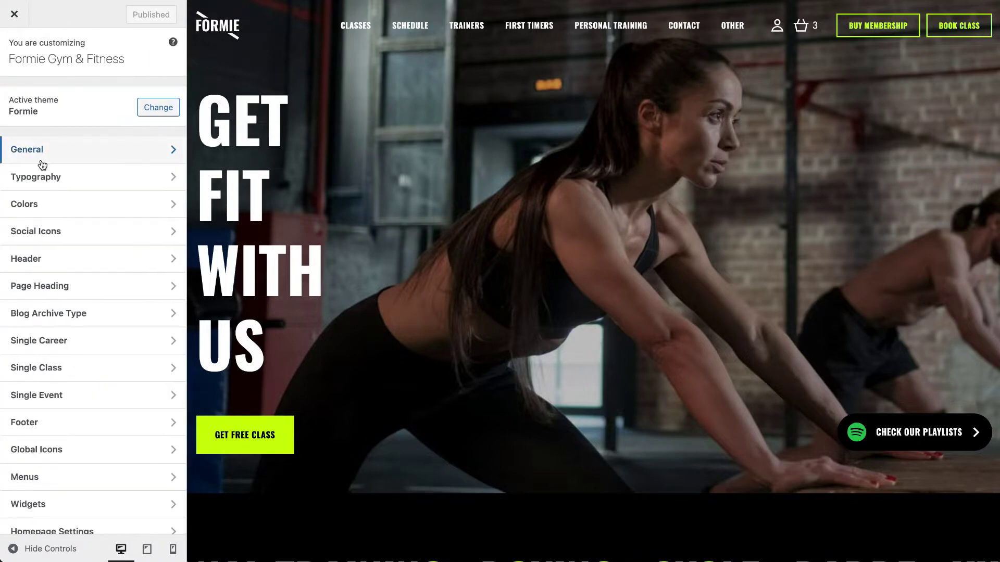
click(43, 169)
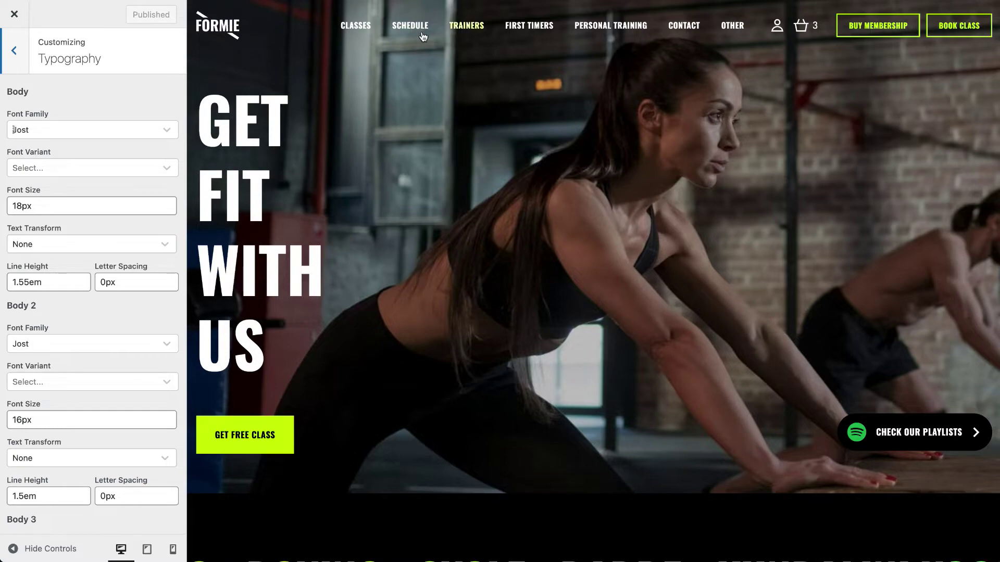
scroll(504, 269, down, 15)
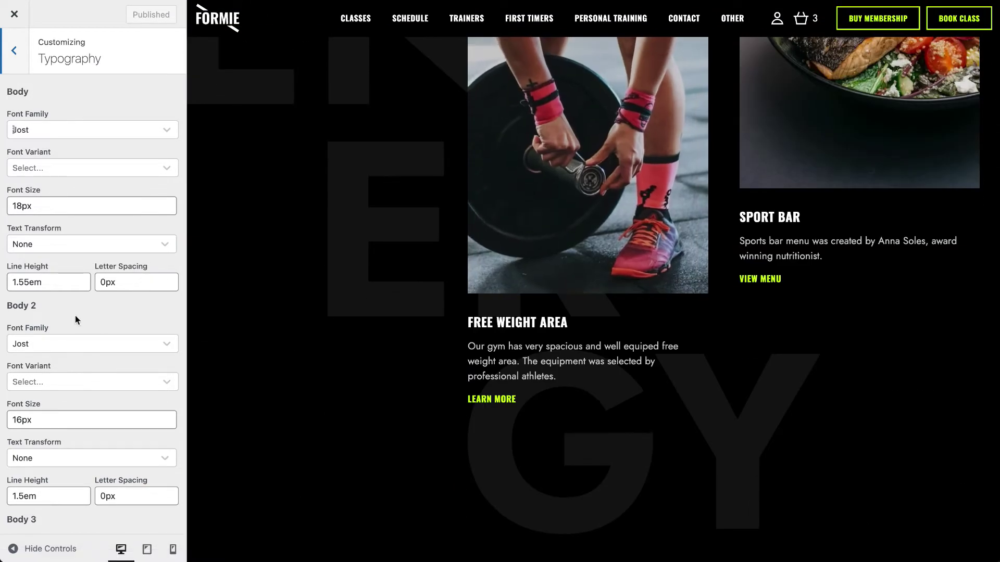
Step: Browse the font families offered for the Body text, close the list without choosing another, and view the body copy under Club Features
click(79, 133)
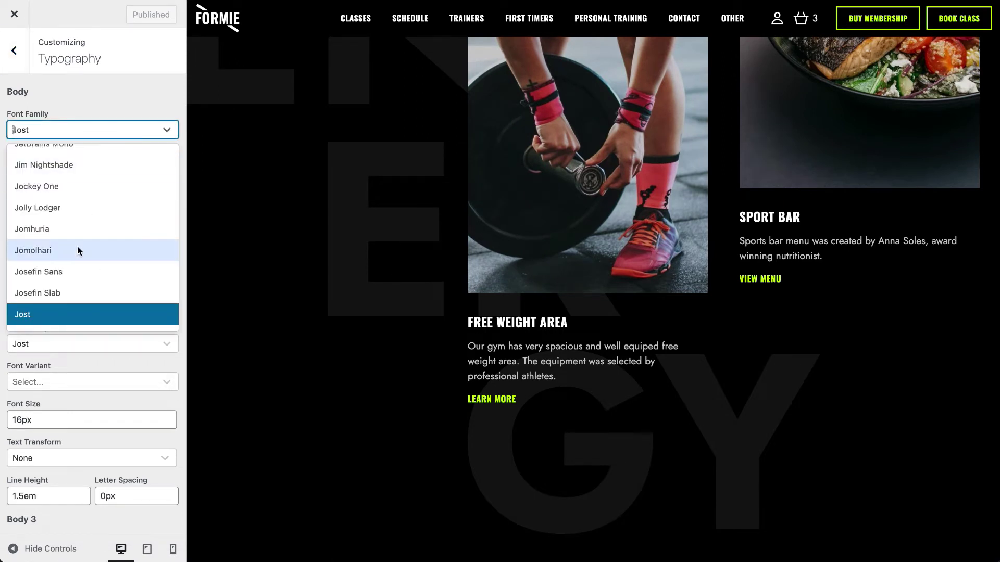
scroll(78, 249, down, 15)
scroll(78, 250, down, 20)
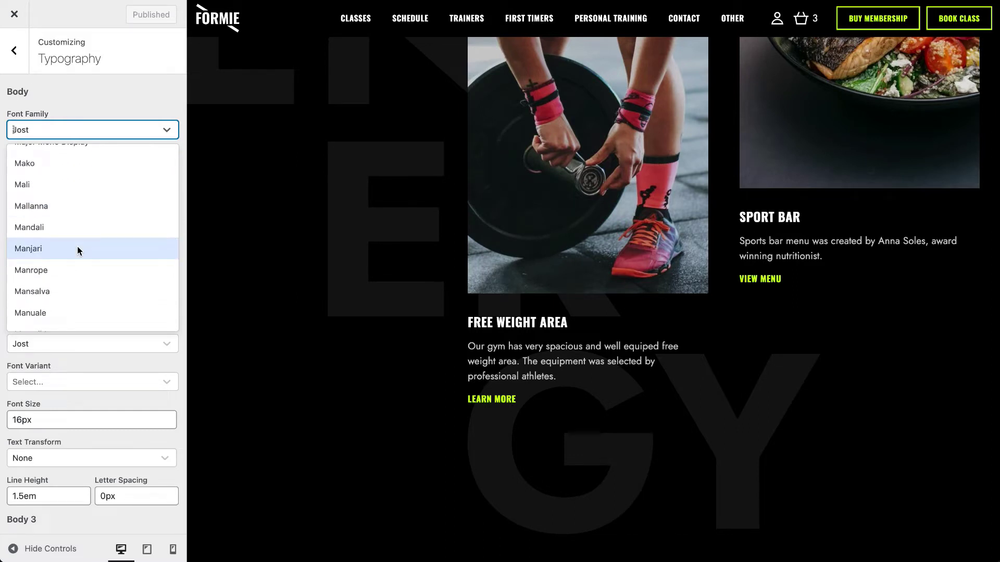
scroll(78, 232, up, 20)
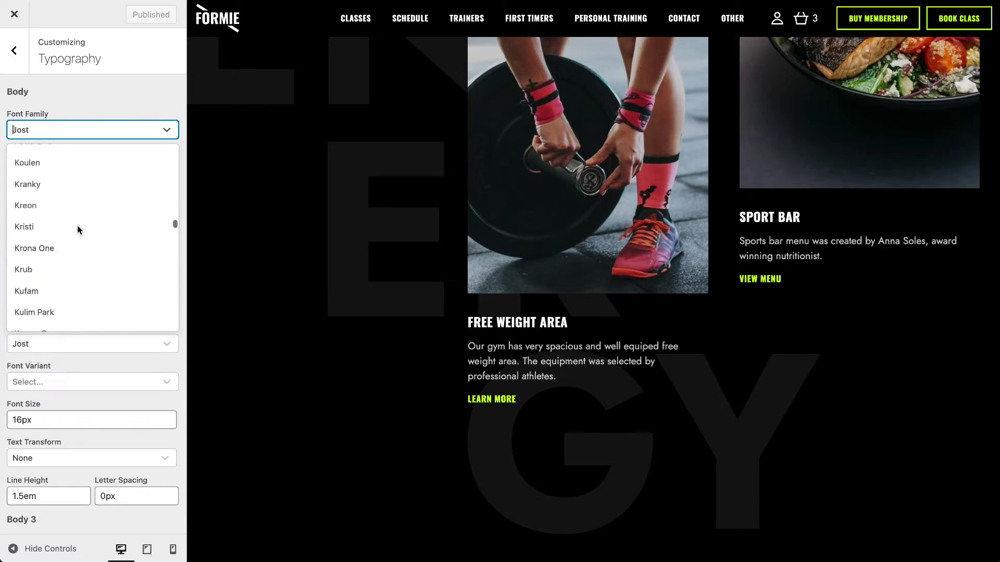
scroll(77, 225, up, 10)
scroll(77, 225, down, 3)
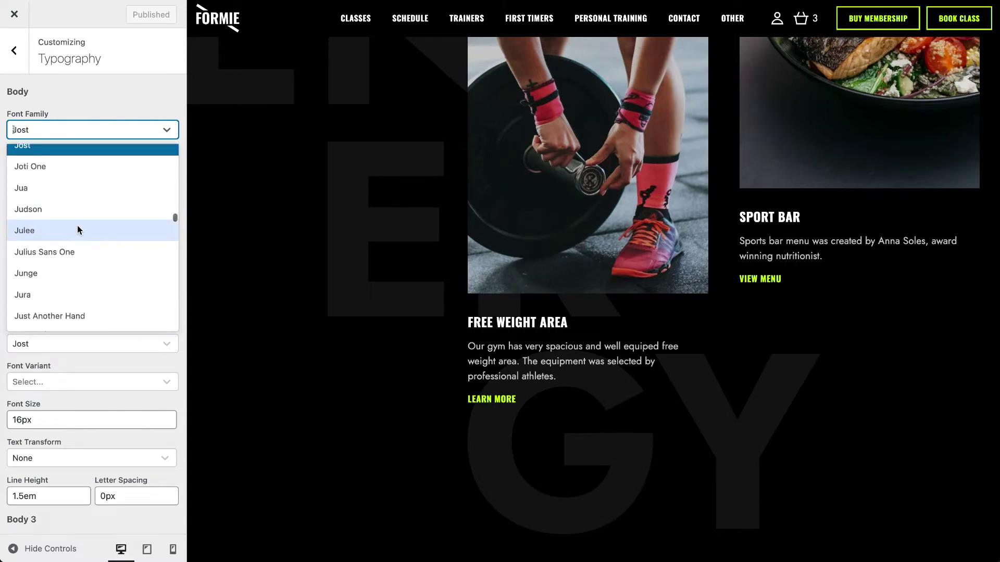
click(96, 127)
scroll(384, 165, up, 10)
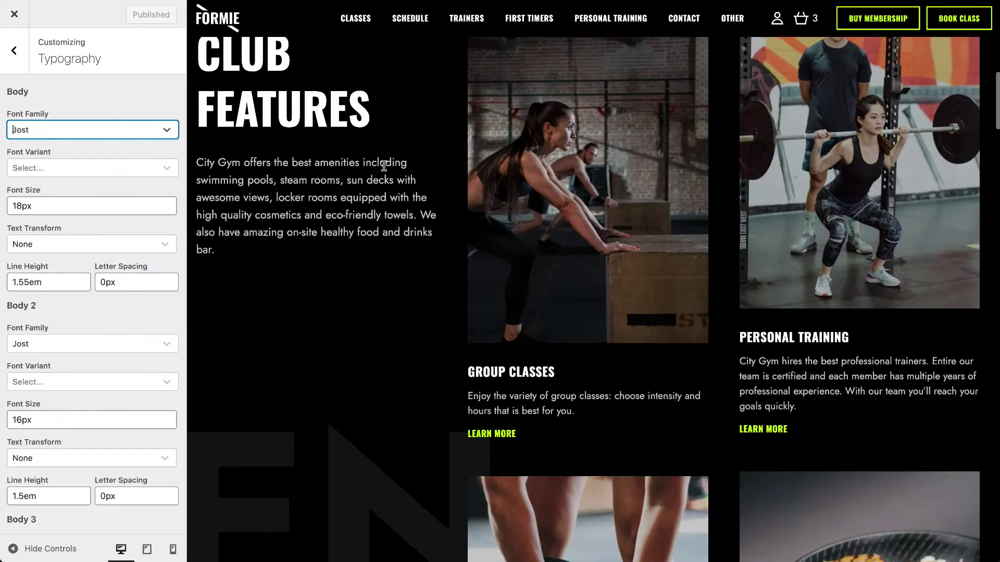
scroll(383, 166, up, 5)
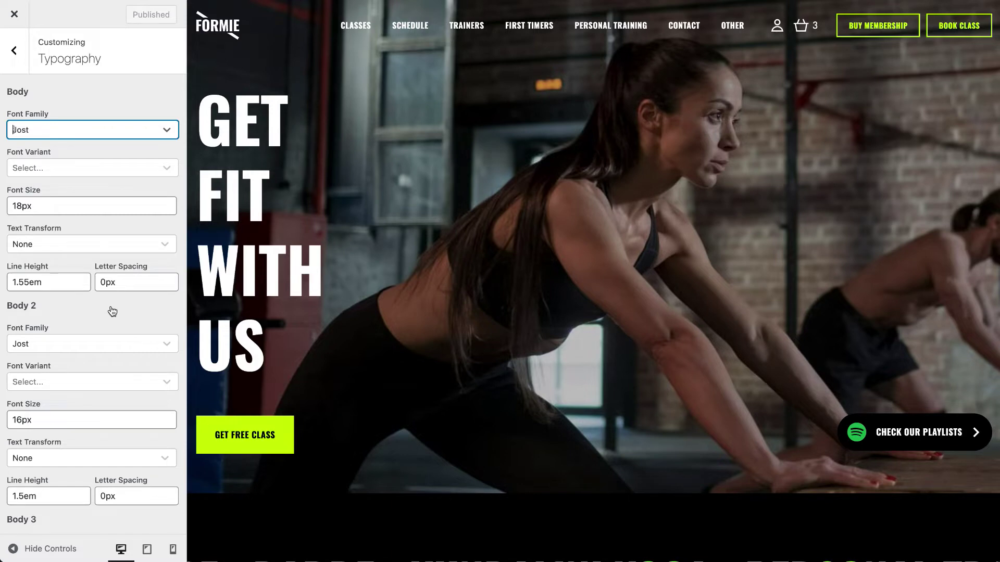
Step: Open the Colors settings and compare the main and second color schemes with the dark and light sections of the page preview
click(15, 63)
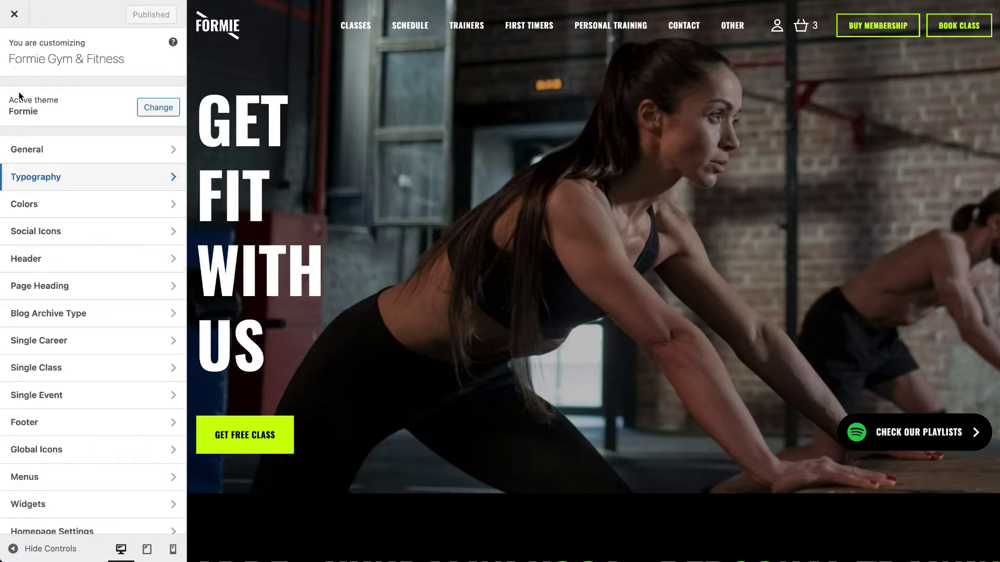
click(67, 207)
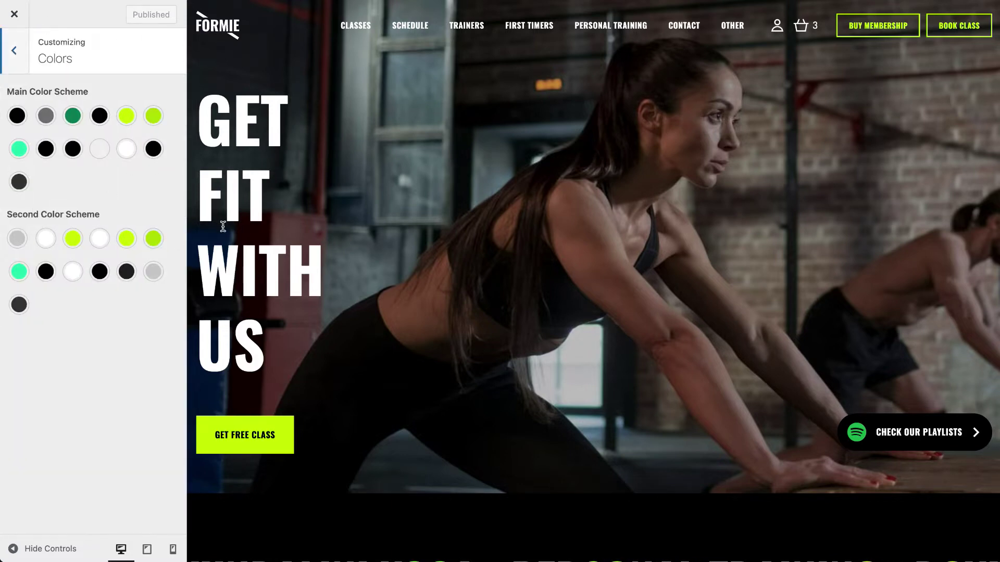
scroll(420, 264, down, 8)
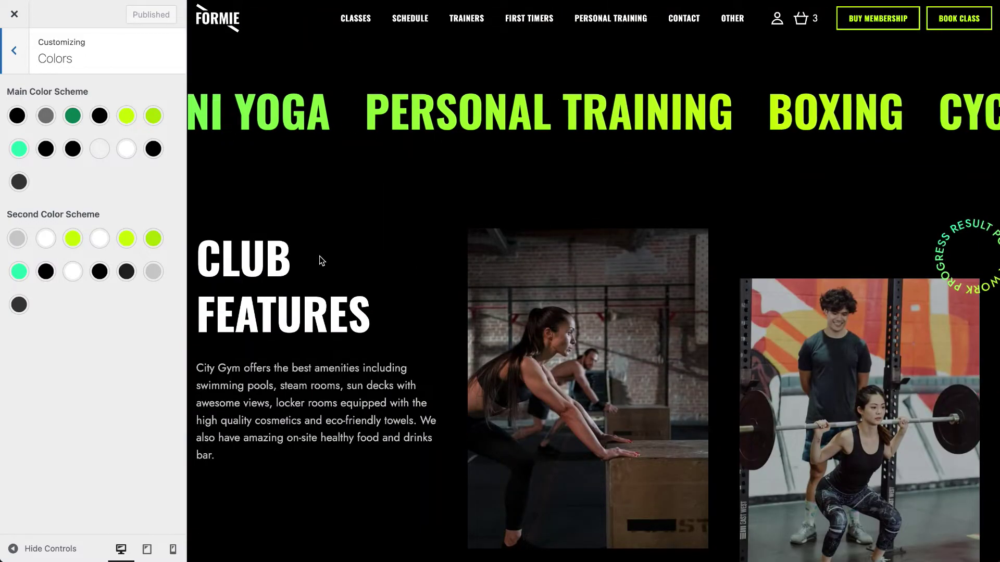
scroll(320, 255, down, 1)
scroll(320, 255, down, 1)
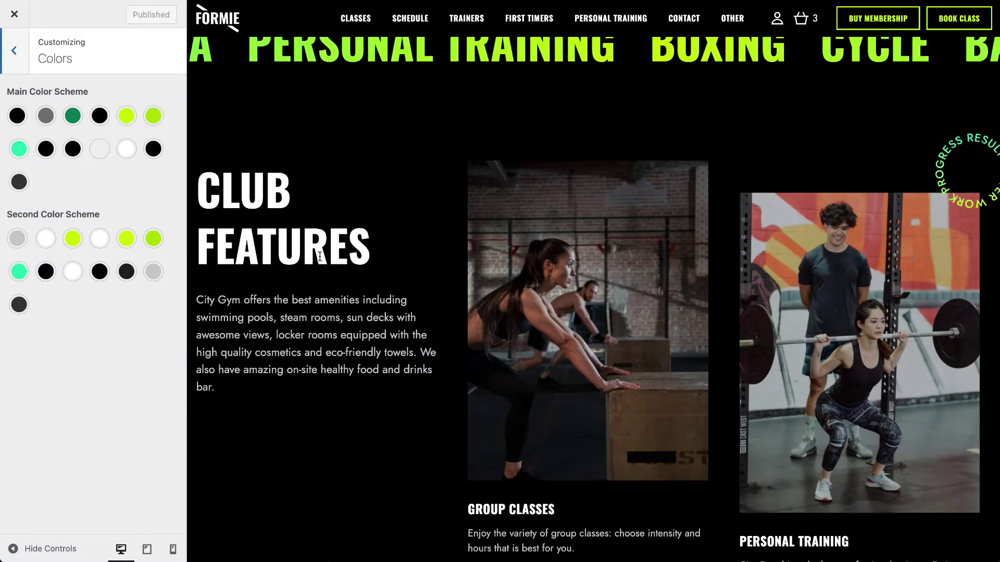
scroll(319, 260, down, 10)
scroll(321, 260, down, 12)
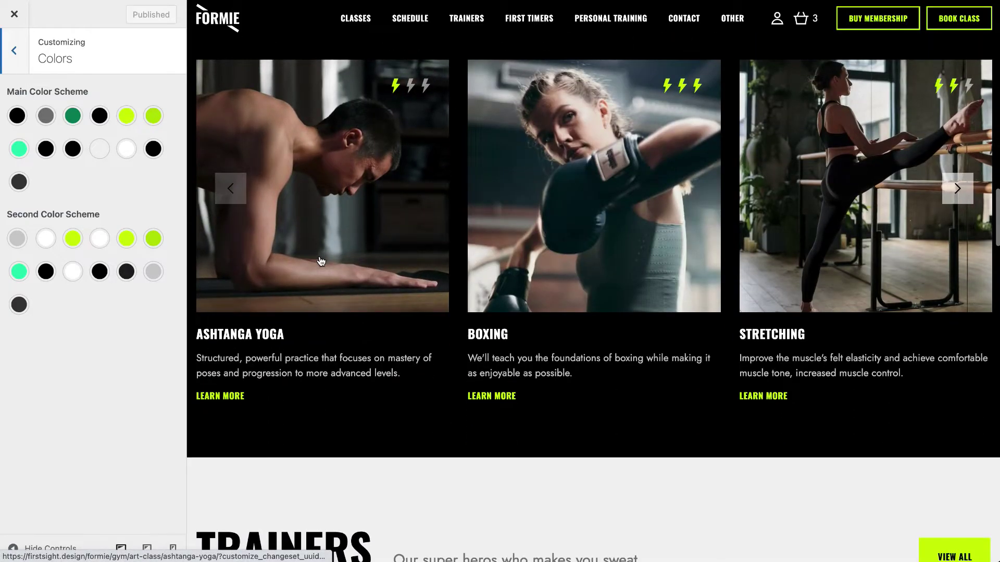
scroll(321, 259, up, 20)
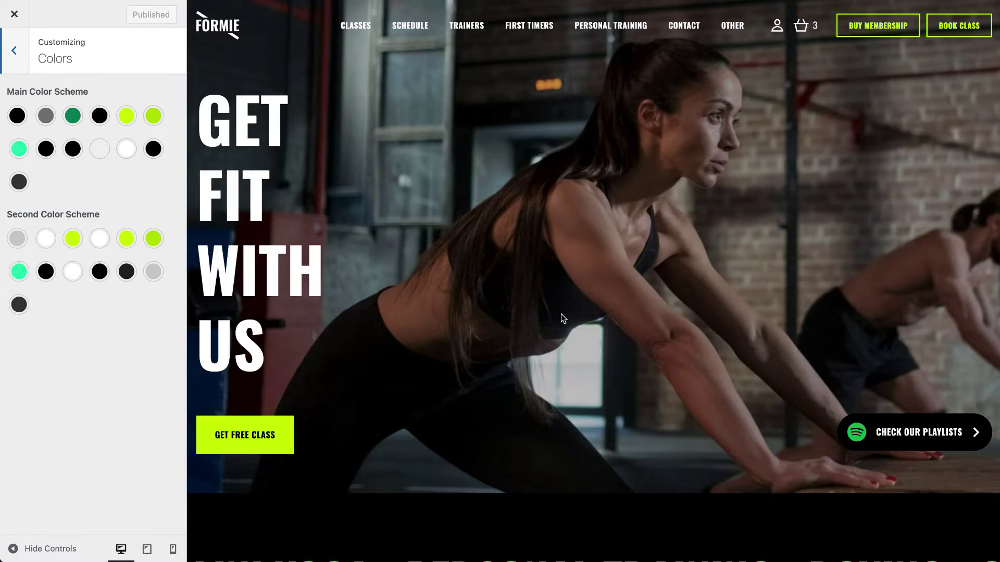
Step: Open the Social Icons settings, expand Social item 1, and bring up the social icons in the footer preview
click(5, 57)
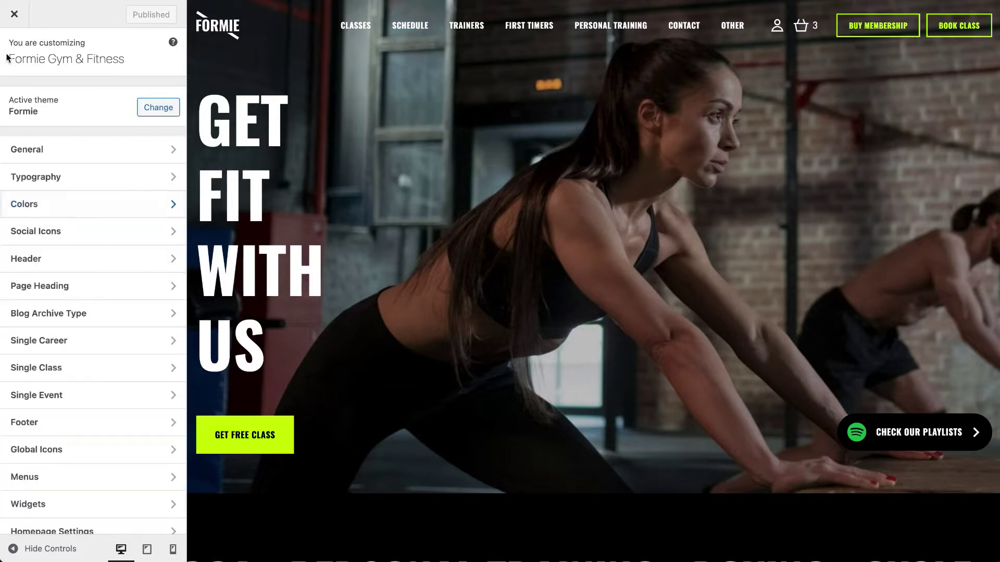
click(46, 237)
click(112, 120)
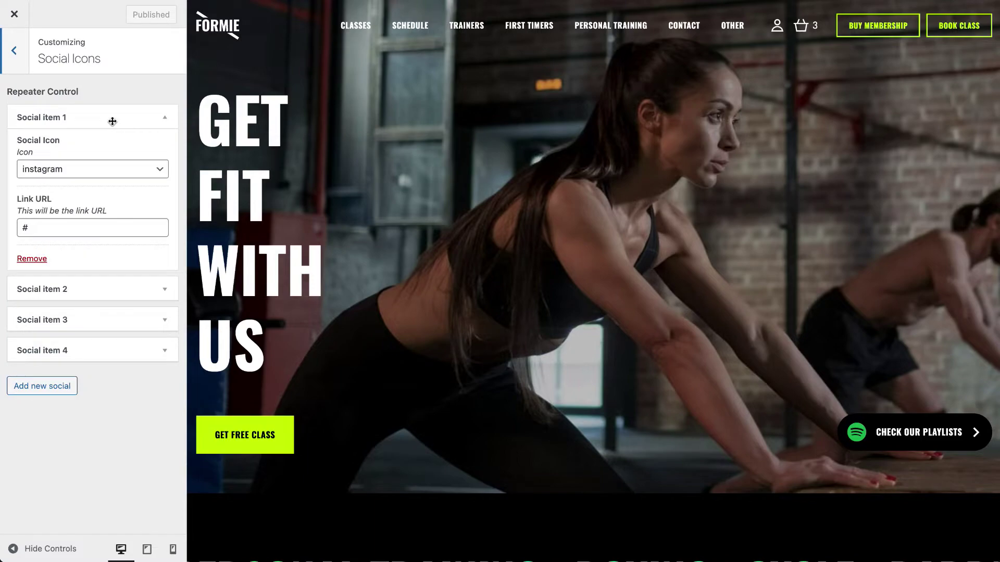
scroll(436, 429, down, 15)
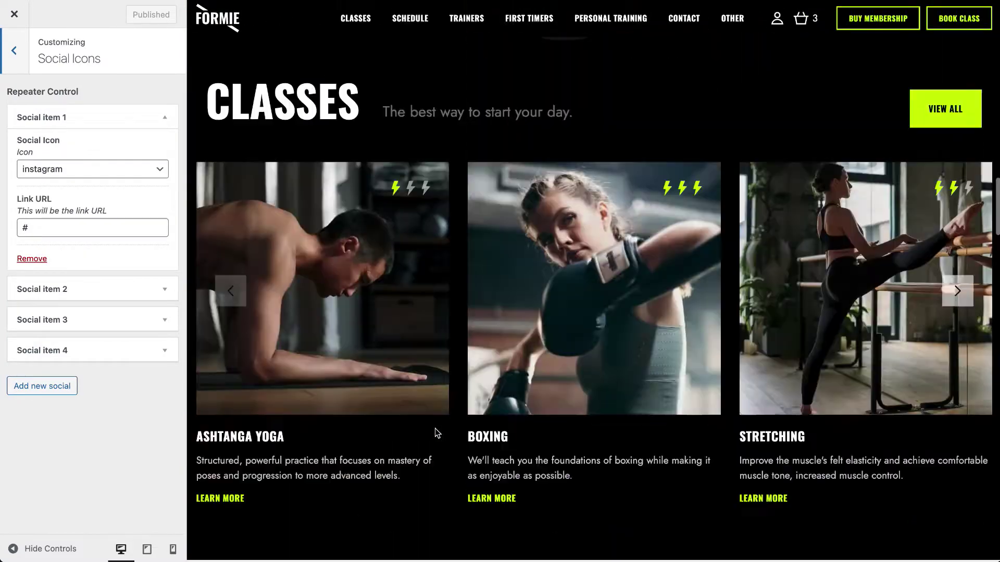
scroll(436, 434, down, 10)
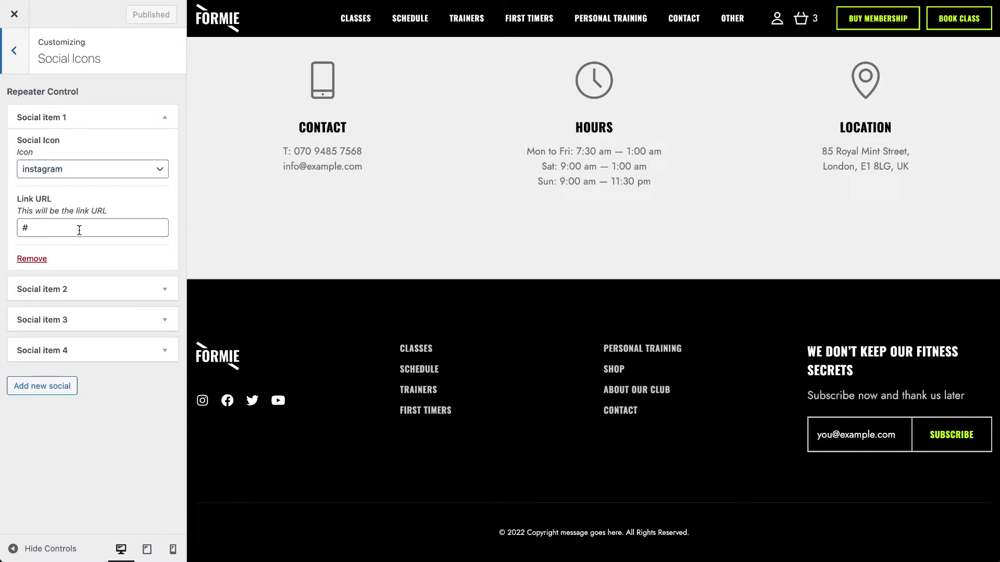
Step: Expand Social item 2, browse the icons offered for it, keep facebook selected, and collapse the item
click(100, 118)
click(92, 144)
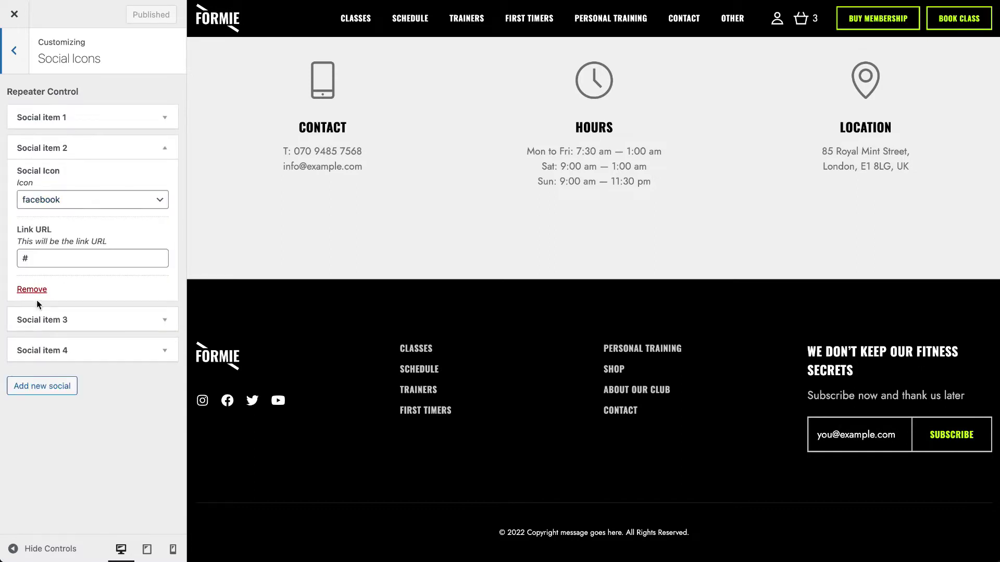
click(90, 204)
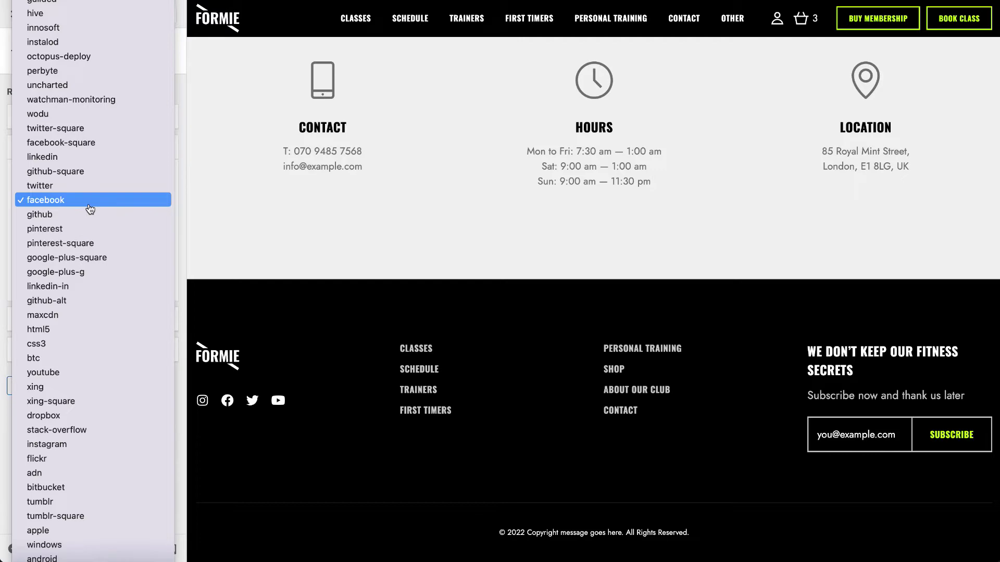
scroll(90, 208, up, 4)
scroll(90, 208, down, 12)
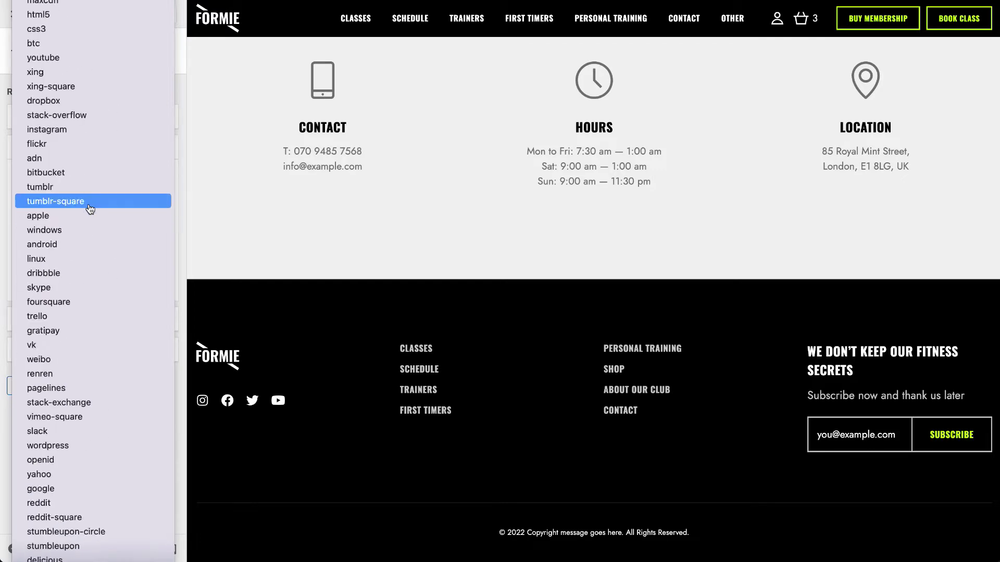
scroll(90, 208, up, 6)
scroll(90, 208, up, 3)
click(97, 177)
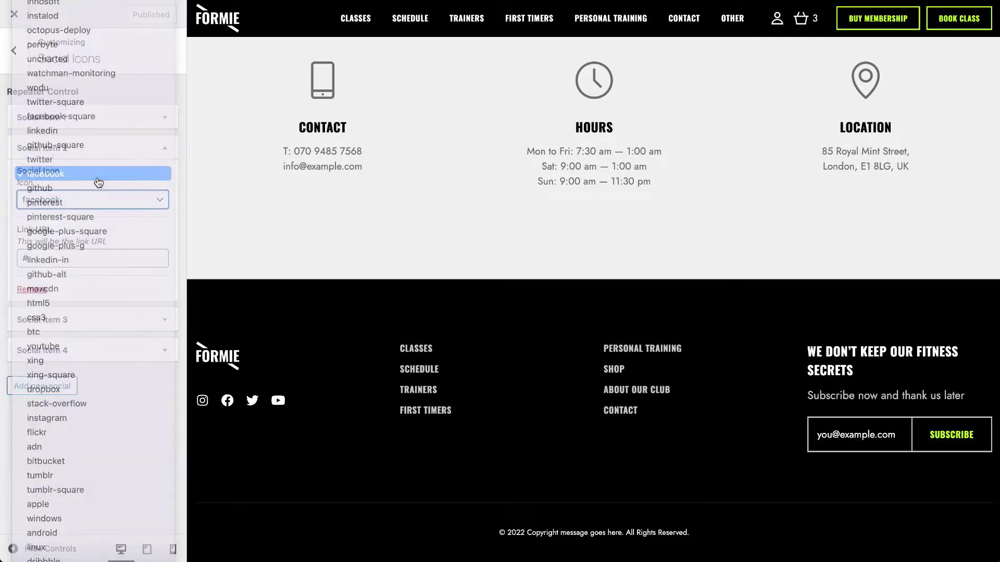
click(99, 148)
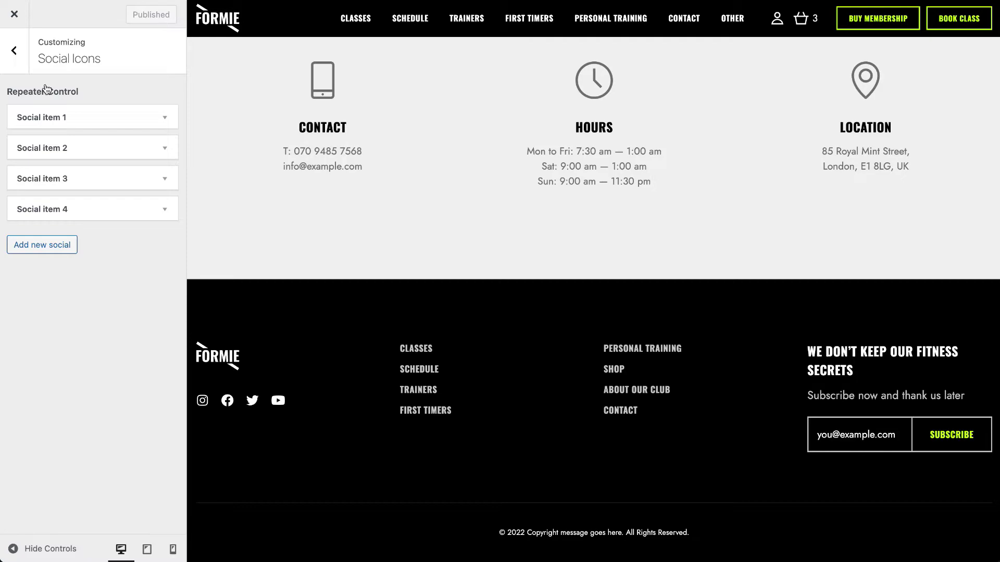
Step: Leave the Social Icons settings for the Header settings and bring up the site header in the page preview
click(13, 62)
click(40, 262)
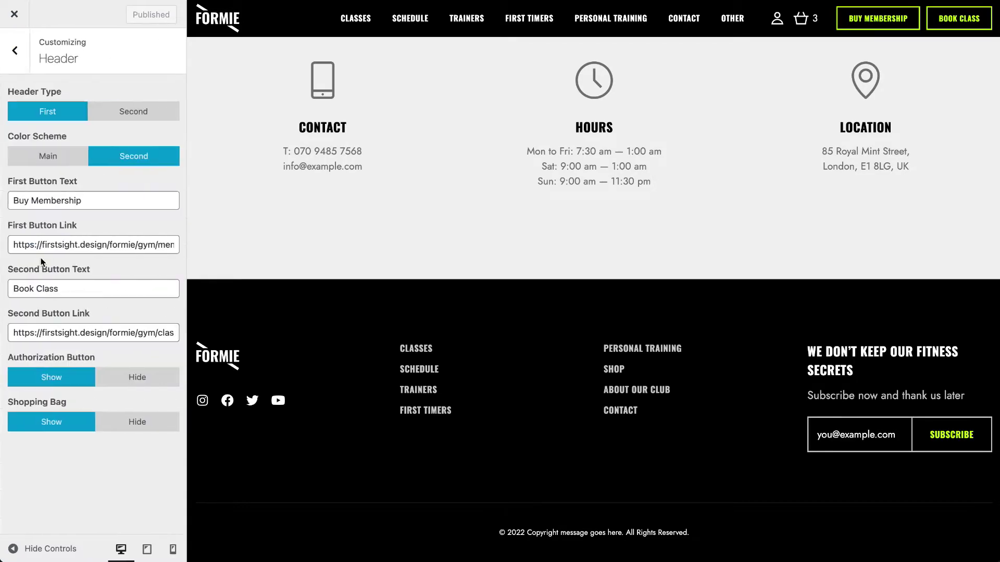
scroll(343, 261, up, 10)
scroll(343, 261, up, 5)
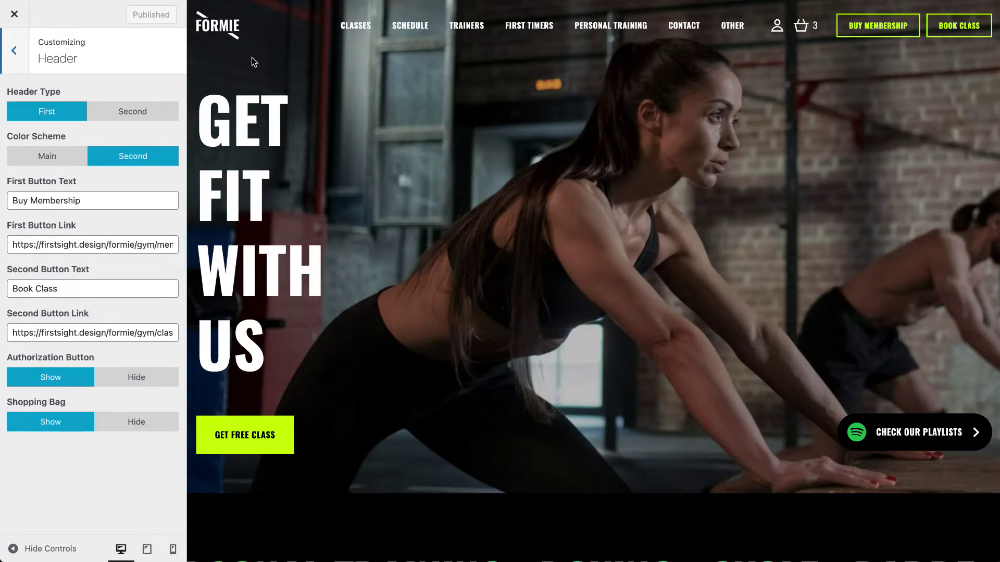
Step: Try the Second header type and the Main color scheme, restoring the First type and Second scheme after each trial
click(144, 114)
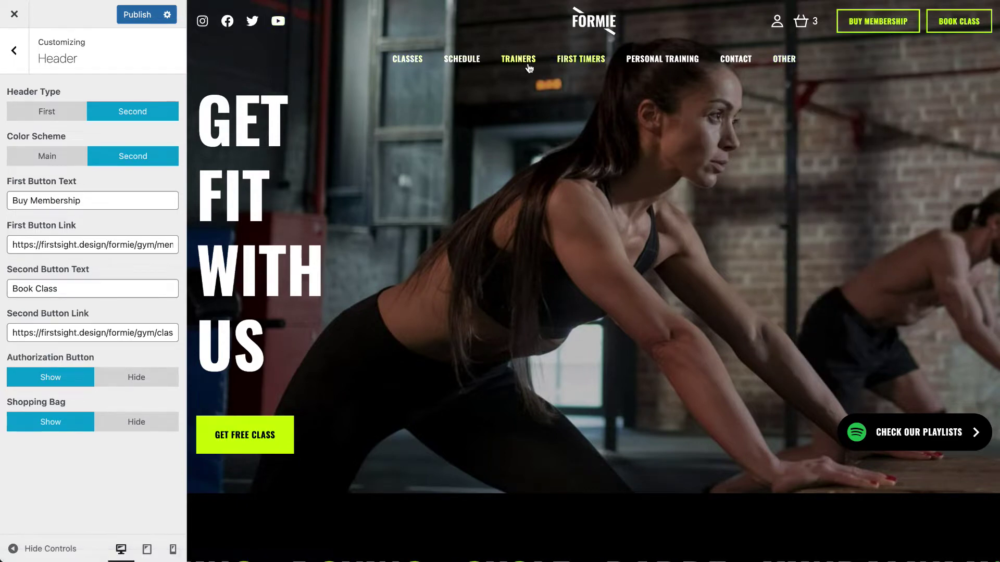
click(18, 115)
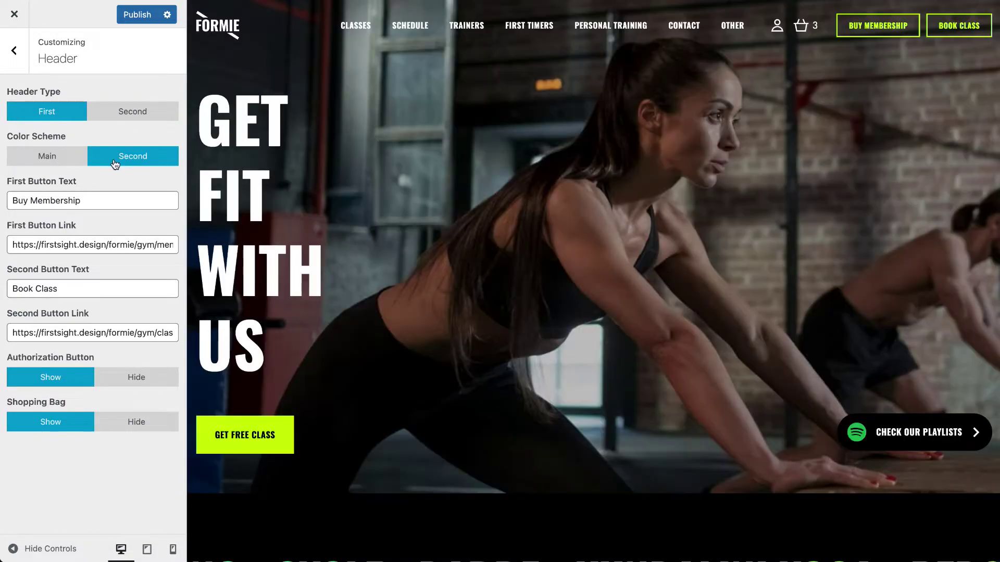
click(50, 158)
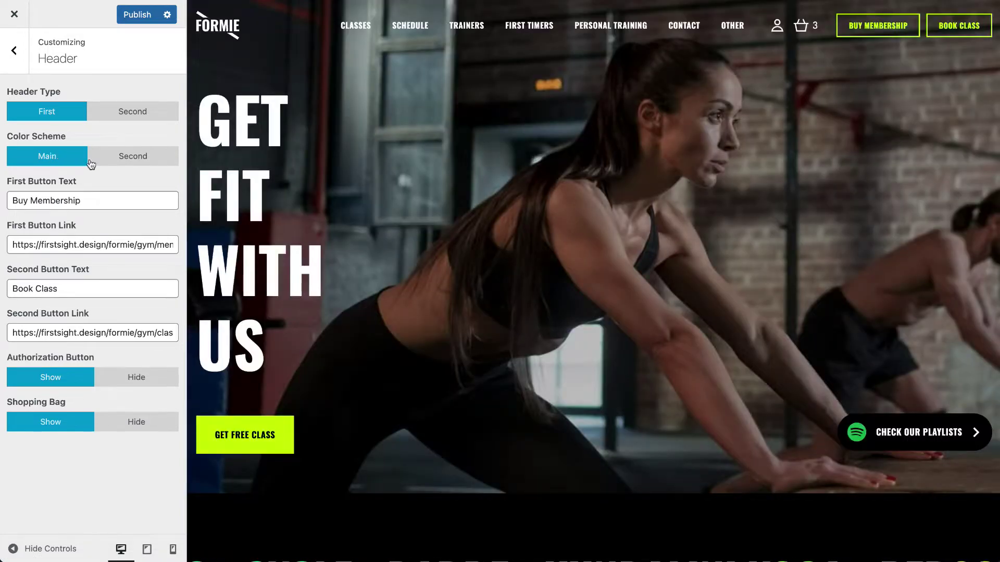
click(127, 162)
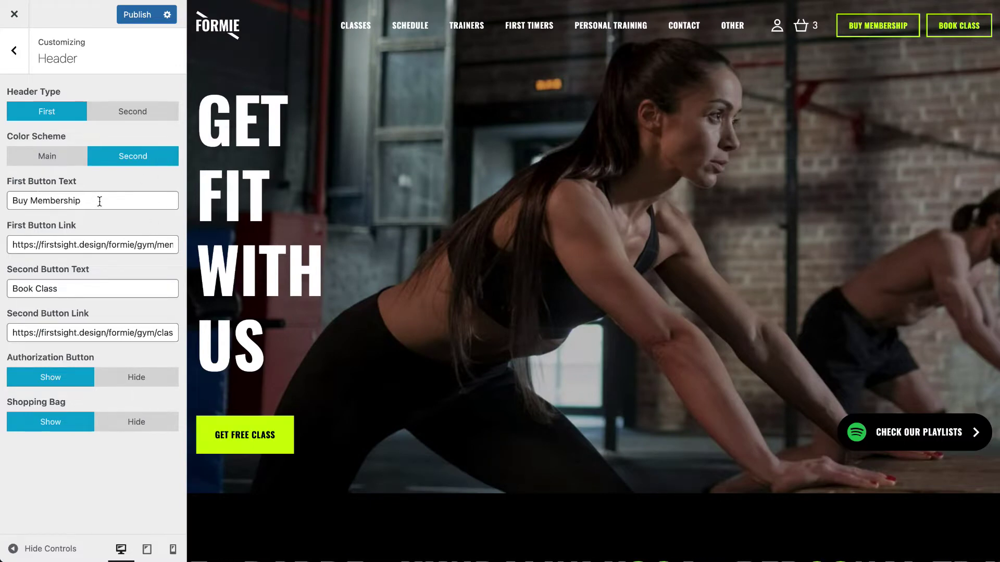
Step: Inspect the header's first button text and its full link, and the second button text, without editing them
drag(98, 201, 4, 192)
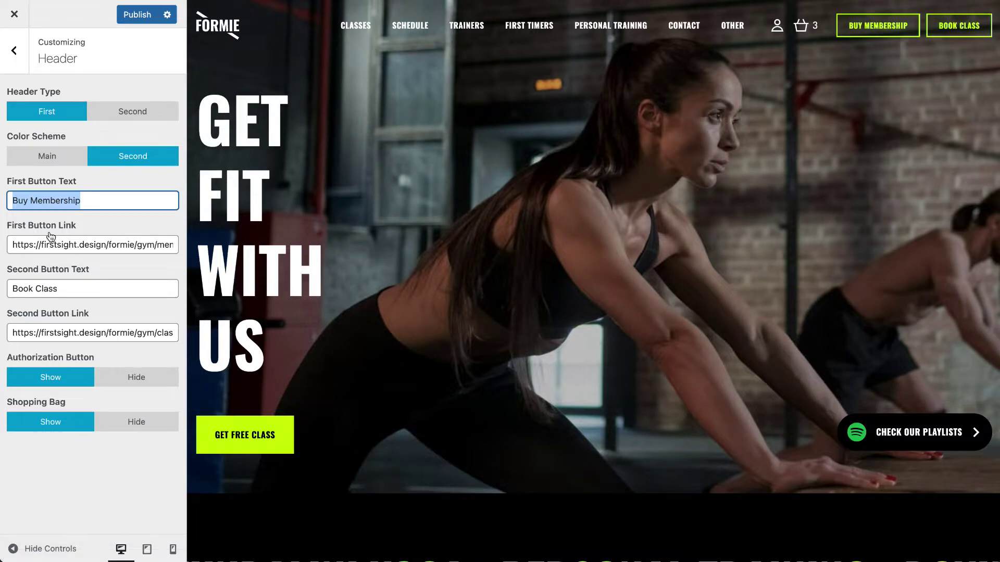
click(97, 242)
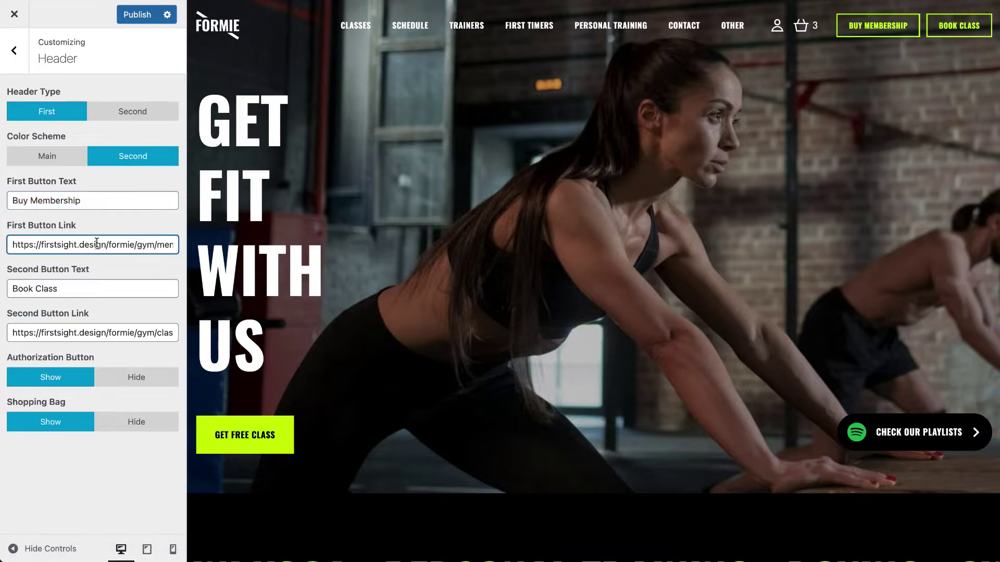
drag(10, 245, 420, 246)
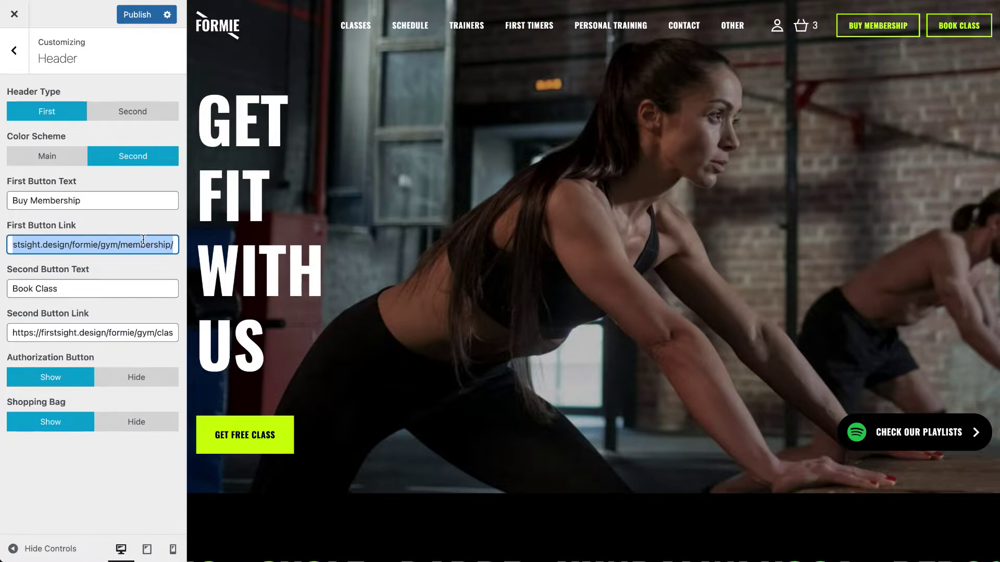
click(128, 280)
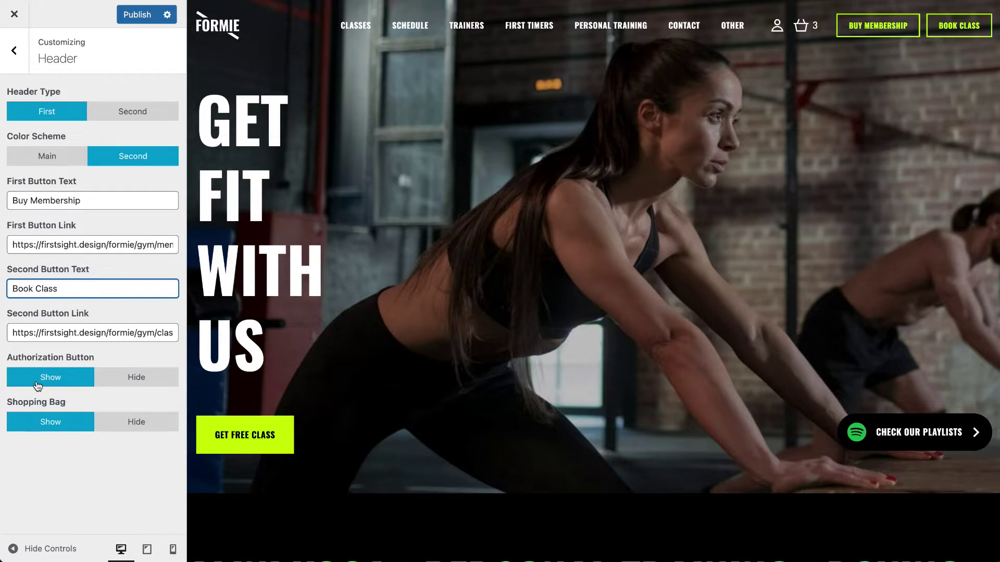
Step: Try hiding the header's authorization button and shopping bag one at a time, setting each back to Show
click(126, 383)
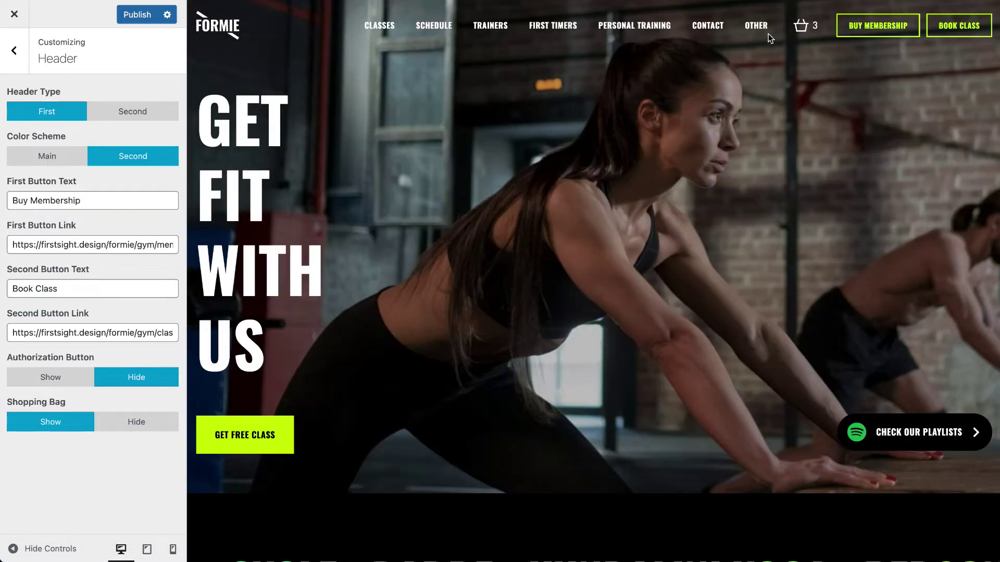
click(52, 379)
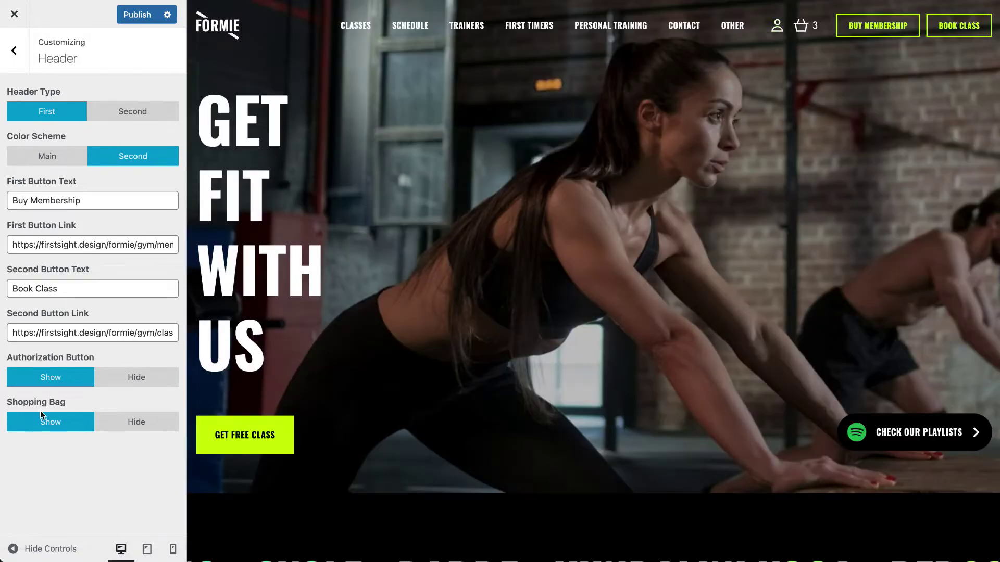
click(133, 424)
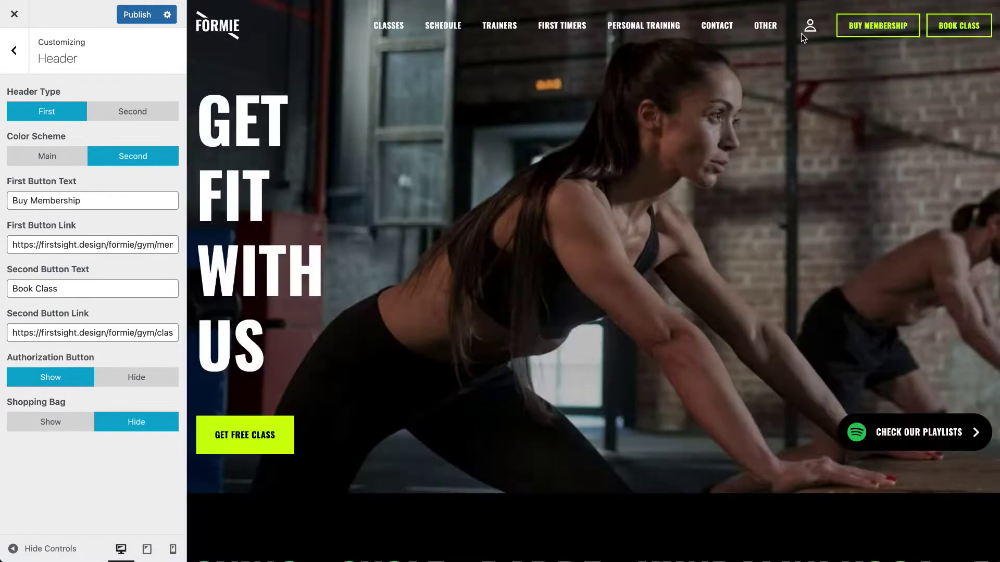
click(47, 423)
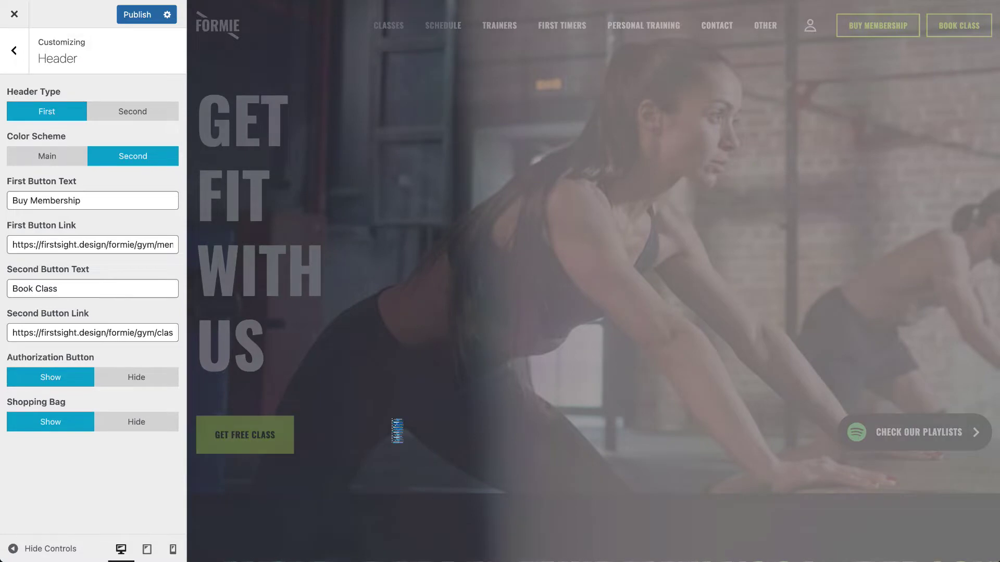
Step: Leave the Header settings for the Page Heading settings and look over the available options
scroll(338, 292, down, 1)
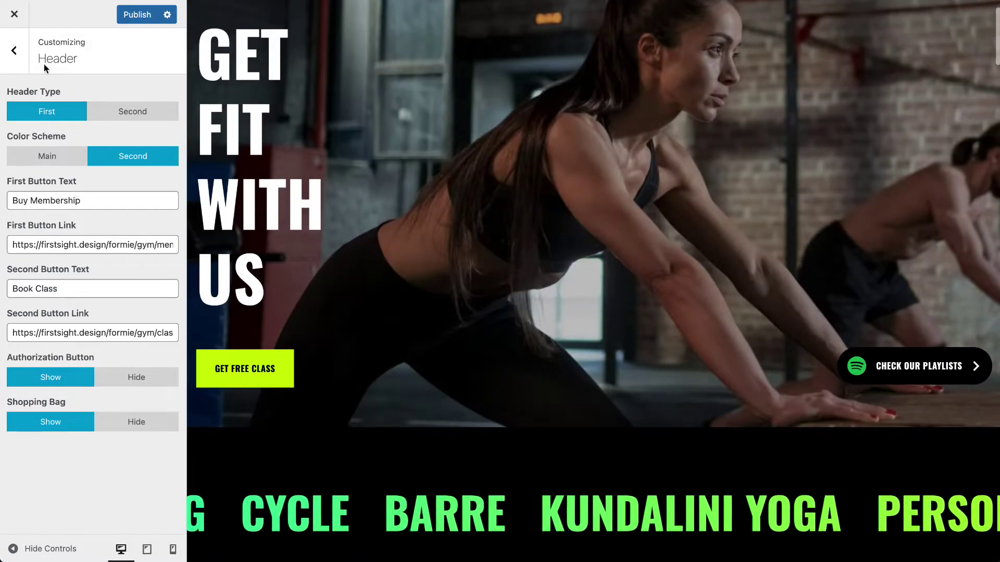
click(14, 50)
scroll(424, 301, up, 1)
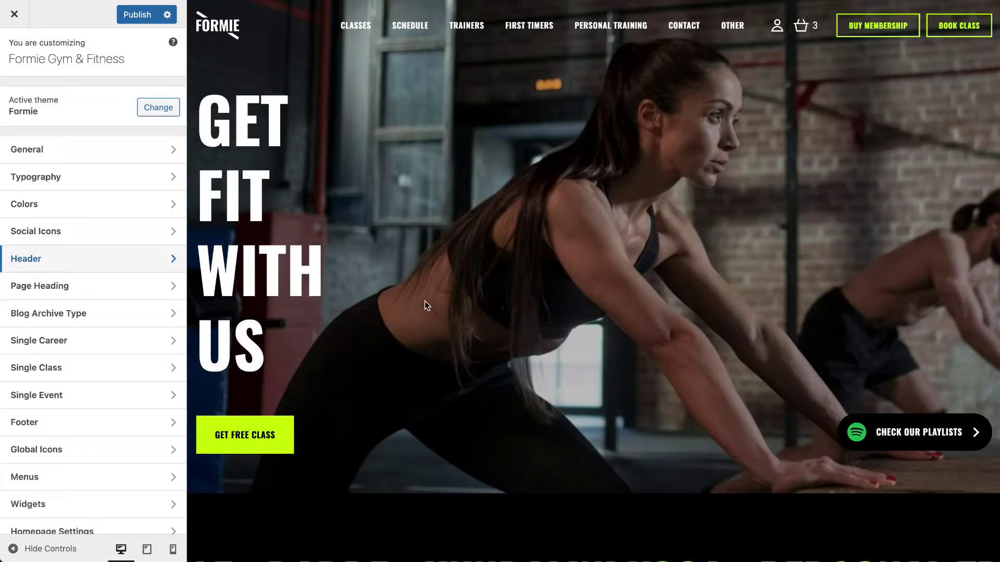
click(81, 292)
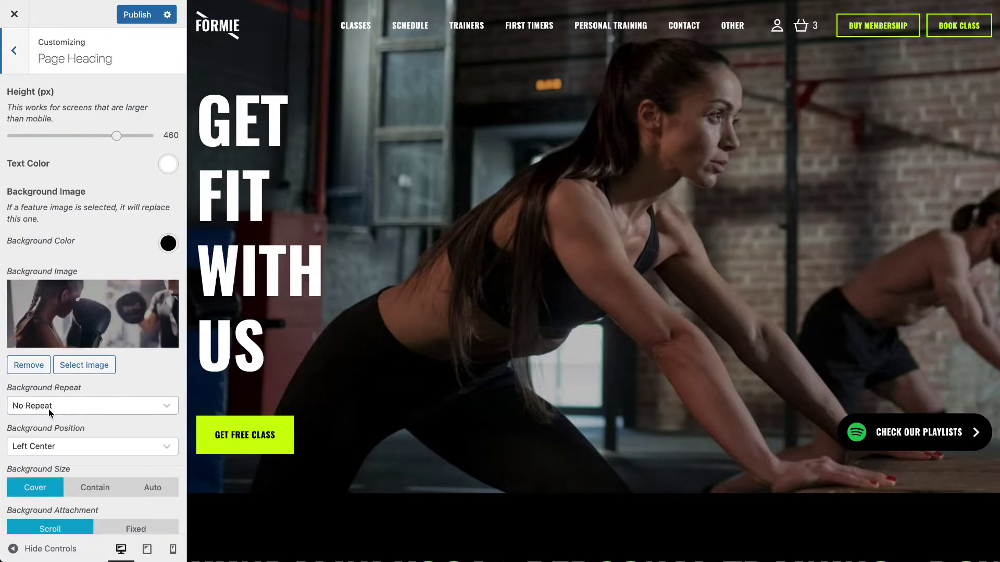
scroll(60, 372, down, 1)
scroll(60, 374, up, 1)
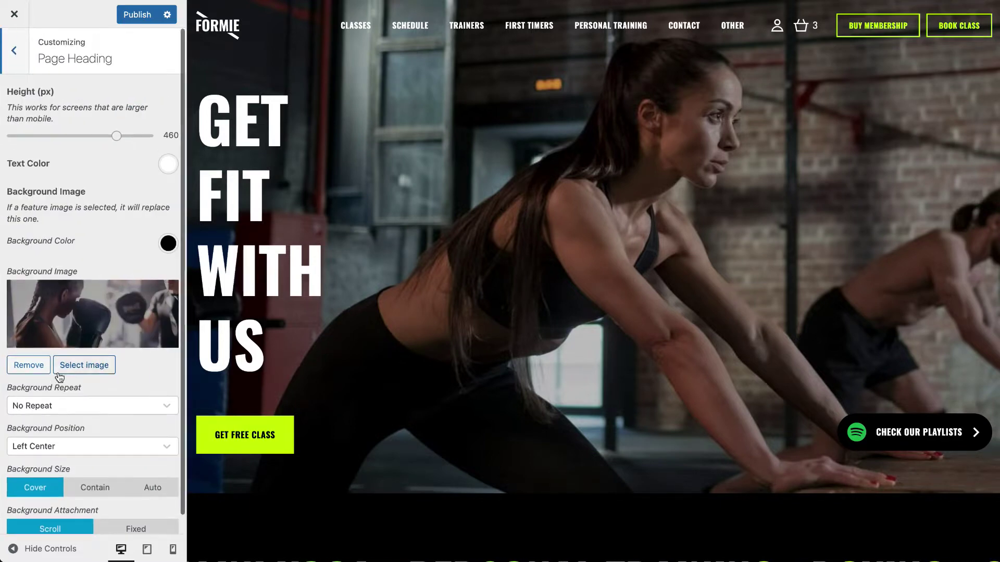
Step: Open the Classes page in the preview and examine its page heading alongside the Page Heading settings
click(363, 31)
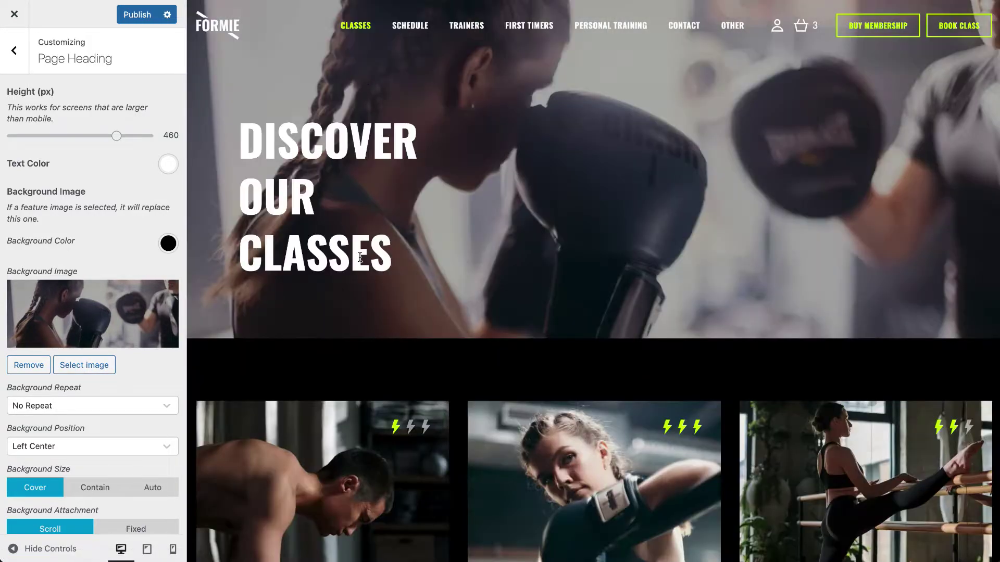
scroll(360, 259, down, 5)
scroll(360, 258, up, 5)
scroll(118, 376, down, 1)
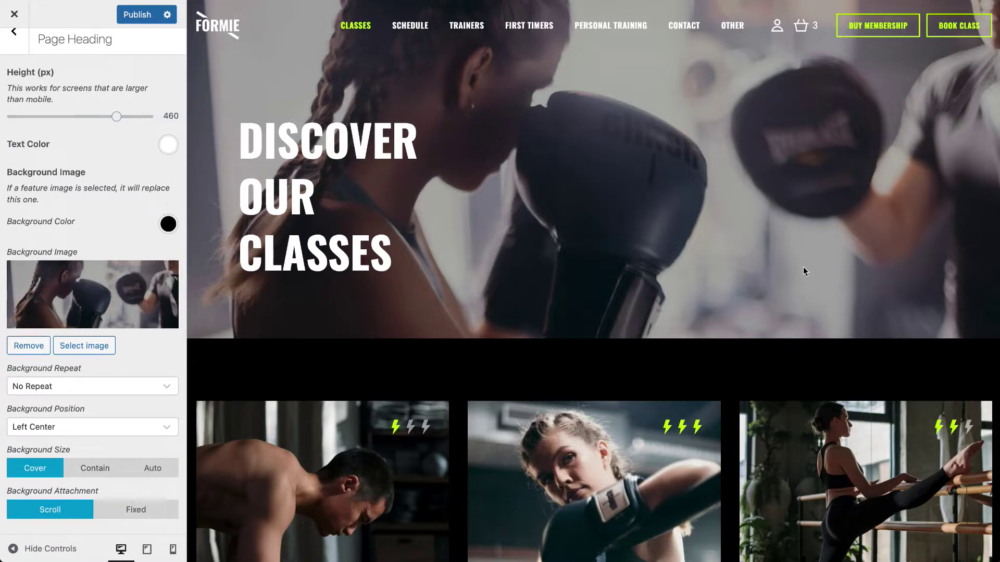
Step: Try a page heading height of 583 px and reset the height to its default
click(116, 119)
mouse_move(115, 121)
mouse_down()
mouse_move(75, 119)
mouse_move(129, 124)
mouse_up()
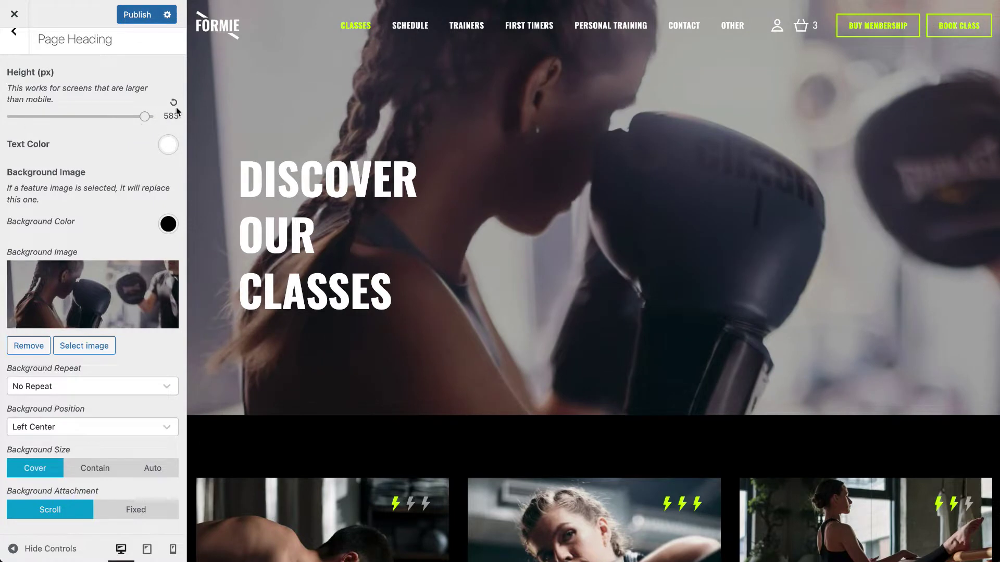
click(174, 103)
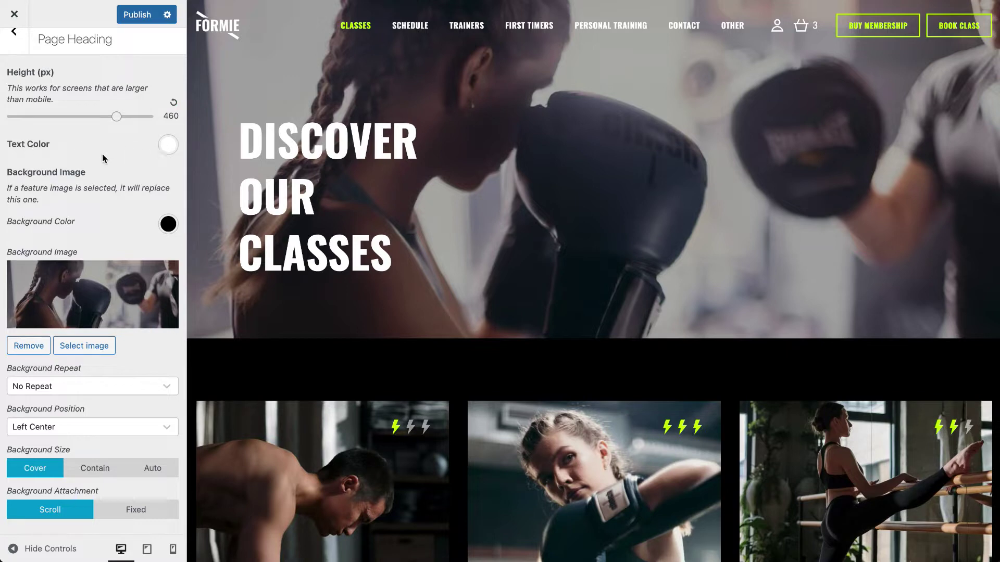
Step: Examine the color pickers for the page heading's text color and background color, closing each without choosing another color
click(173, 147)
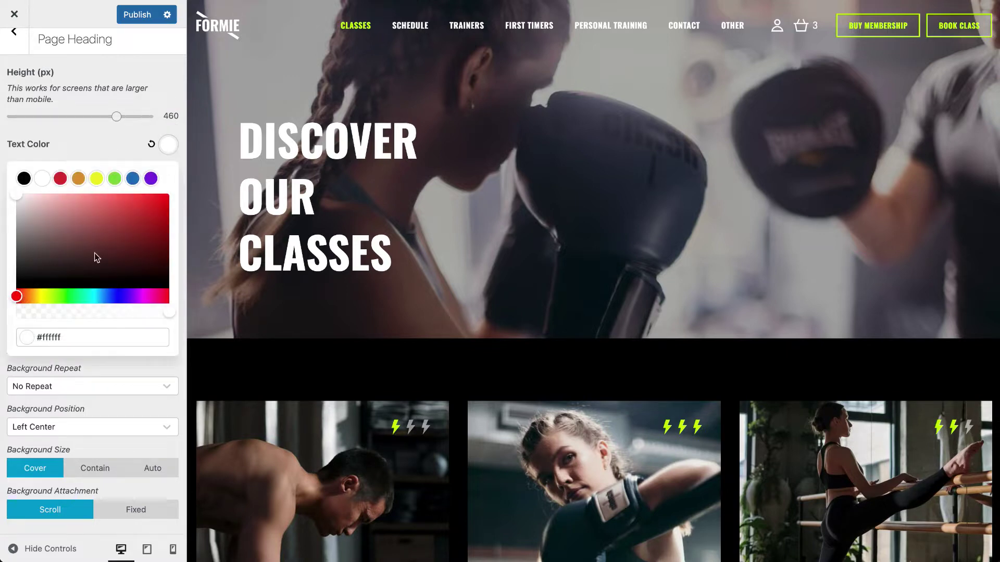
drag(71, 341, 16, 339)
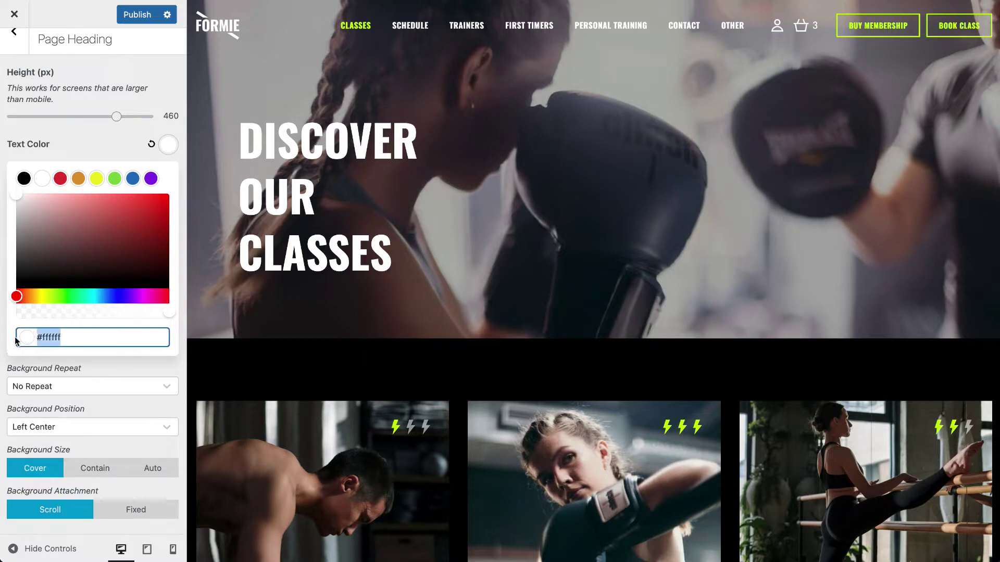
click(105, 146)
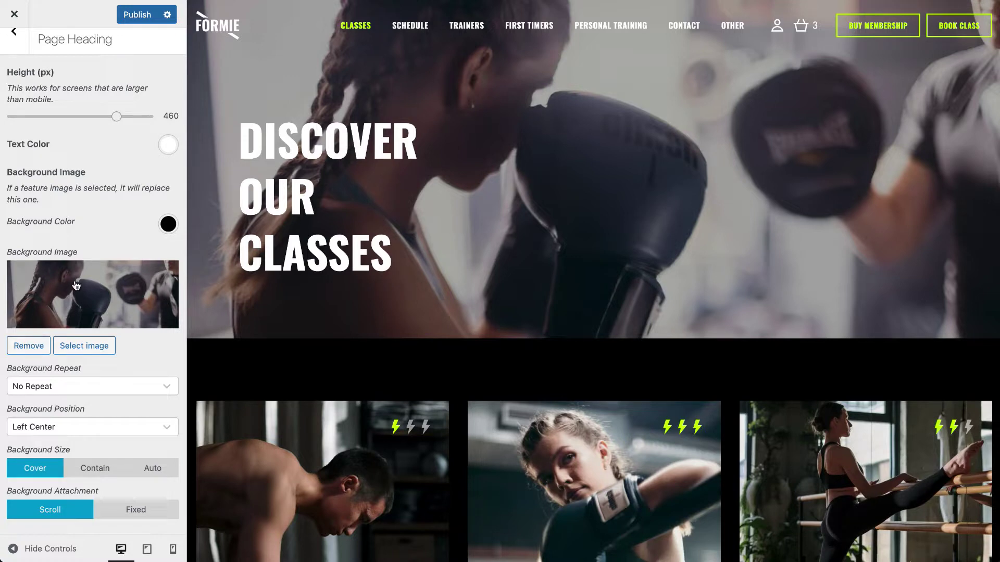
click(174, 227)
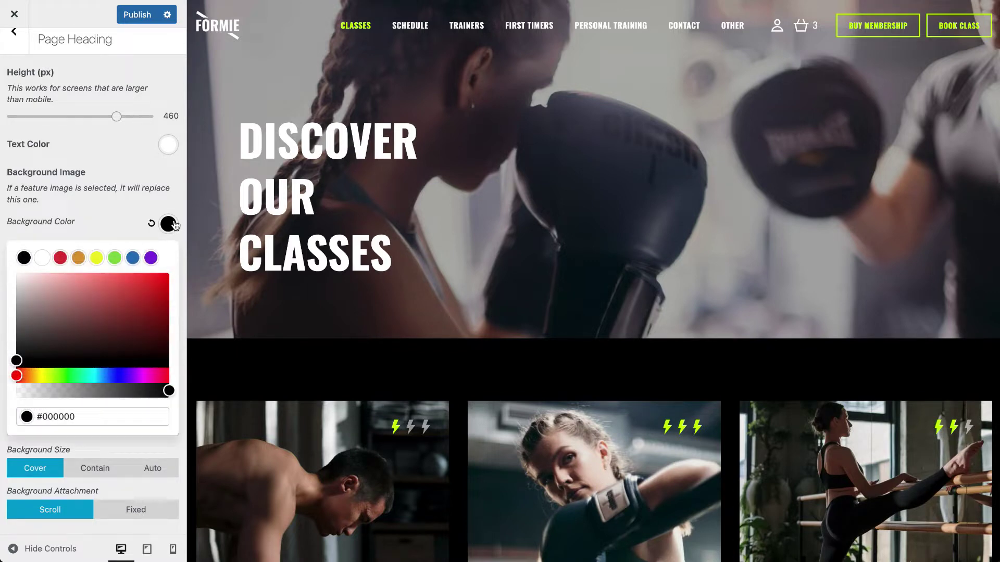
click(102, 225)
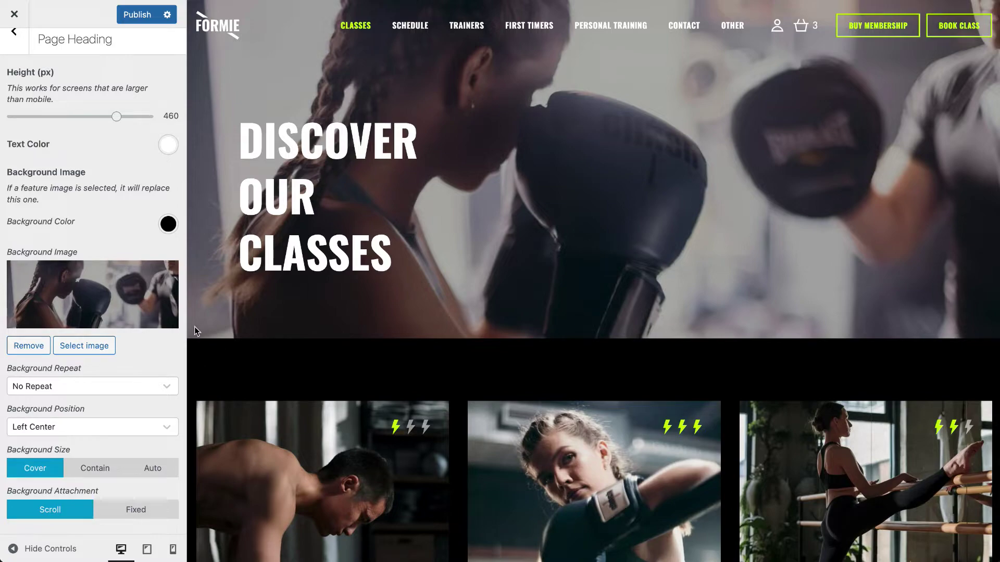
Step: Look over the Classes page and try the page heading's background size as Contain and as Auto
scroll(263, 366, down, 10)
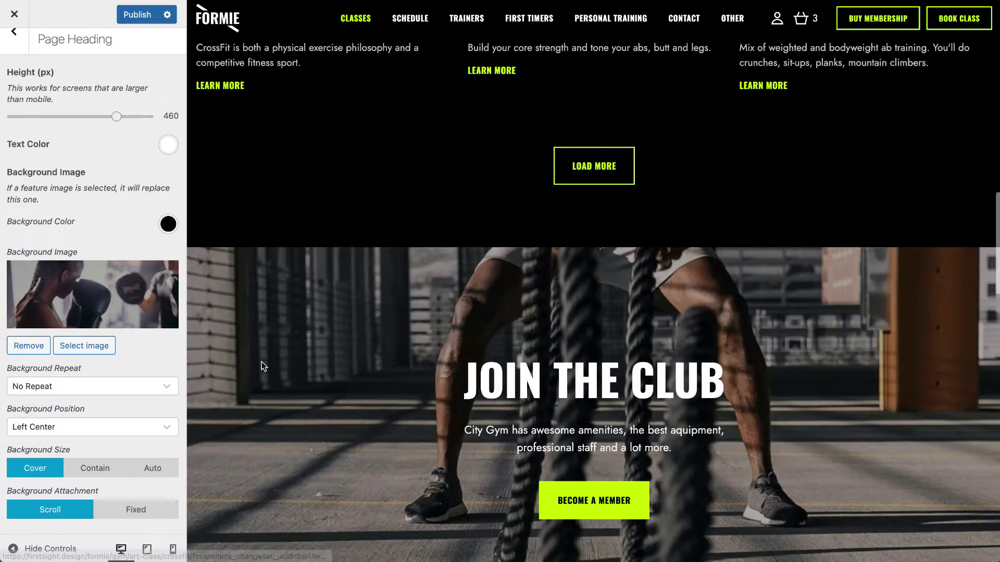
scroll(263, 367, up, 8)
scroll(263, 367, up, 3)
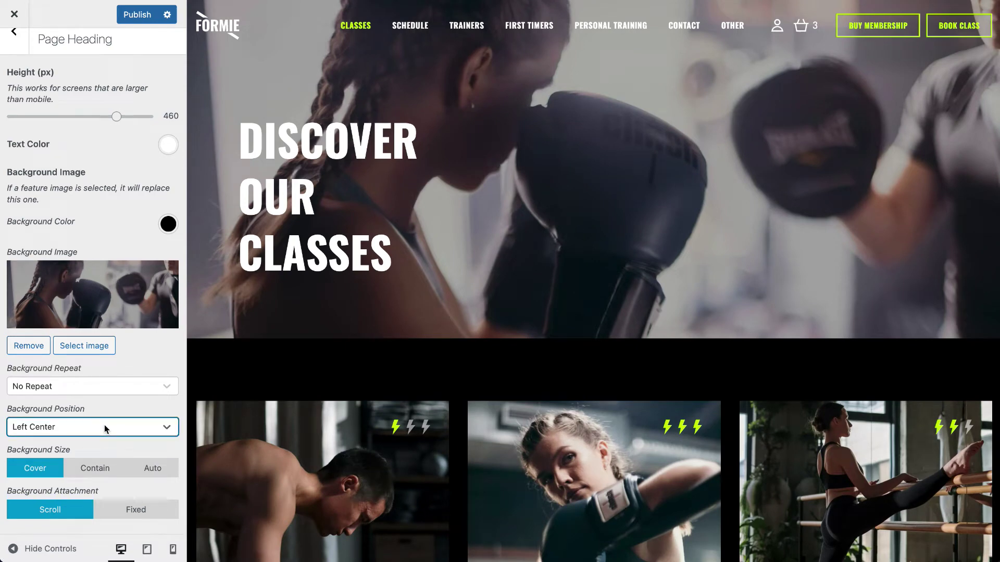
click(104, 468)
click(138, 495)
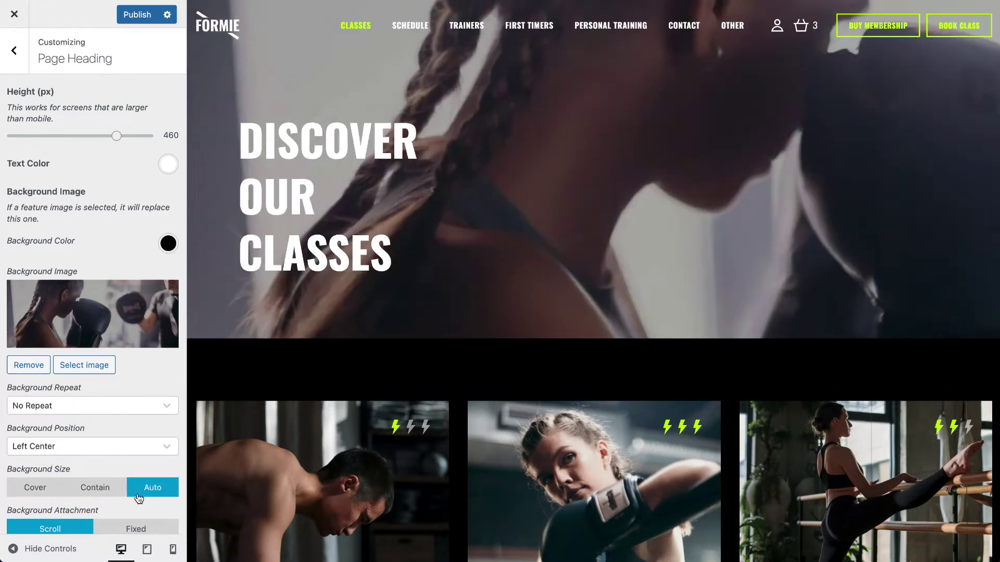
Step: Set the page heading's background size back to Cover and check the remaining Page Heading settings
click(102, 491)
click(48, 490)
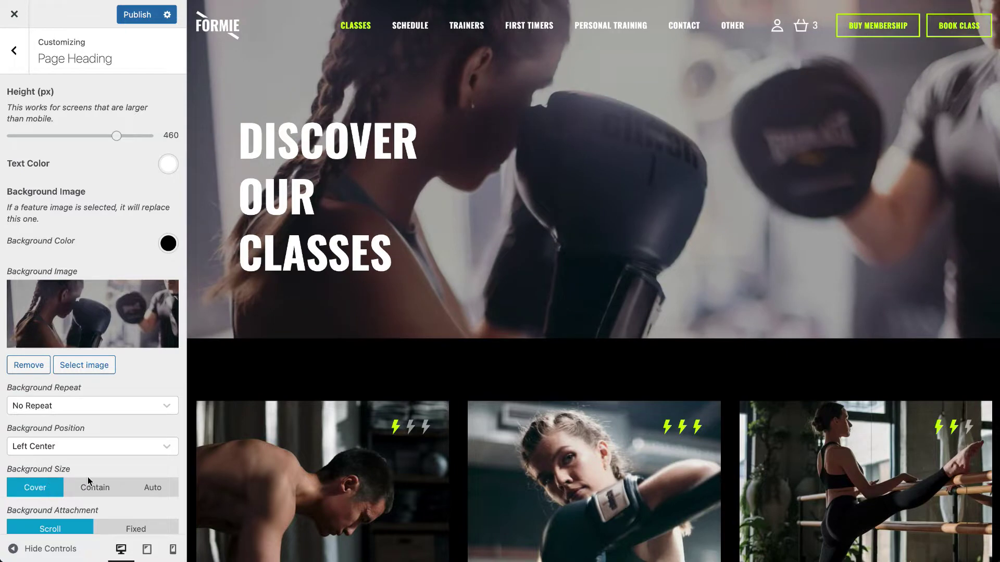
scroll(115, 425, down, 1)
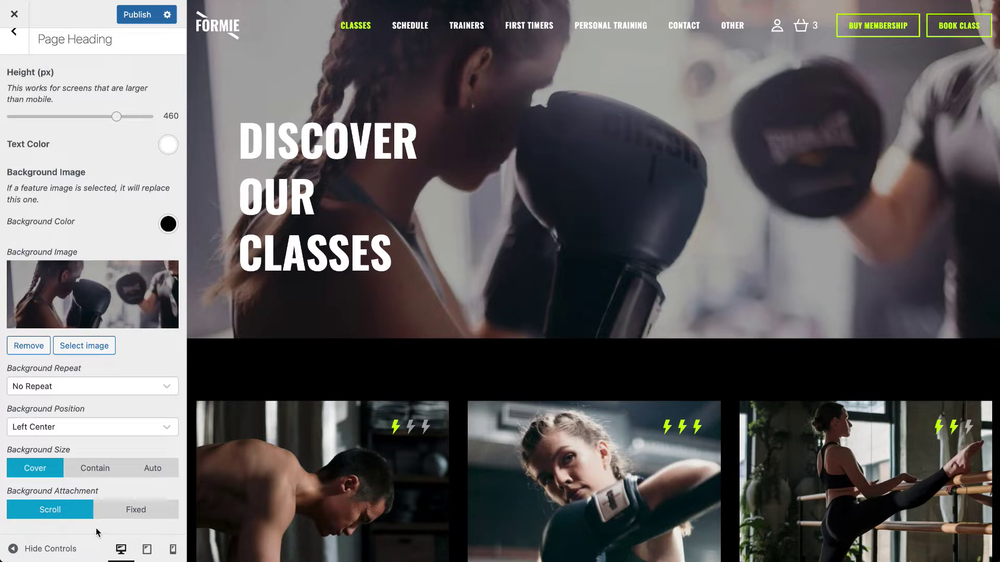
scroll(93, 301, up, 1)
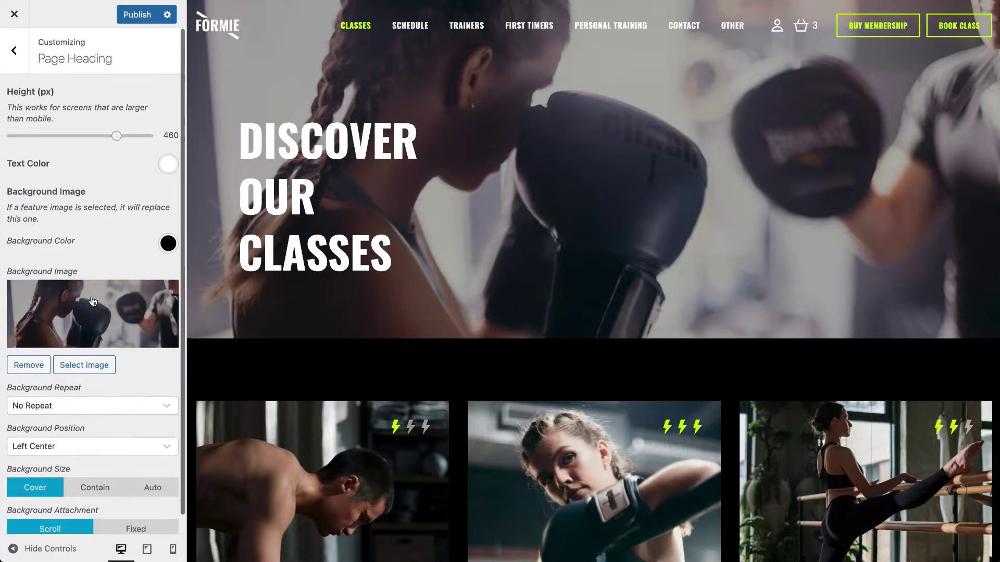
Step: Open the Blog Archive Type settings and load the Blog v1 Catalog page in the preview
click(14, 52)
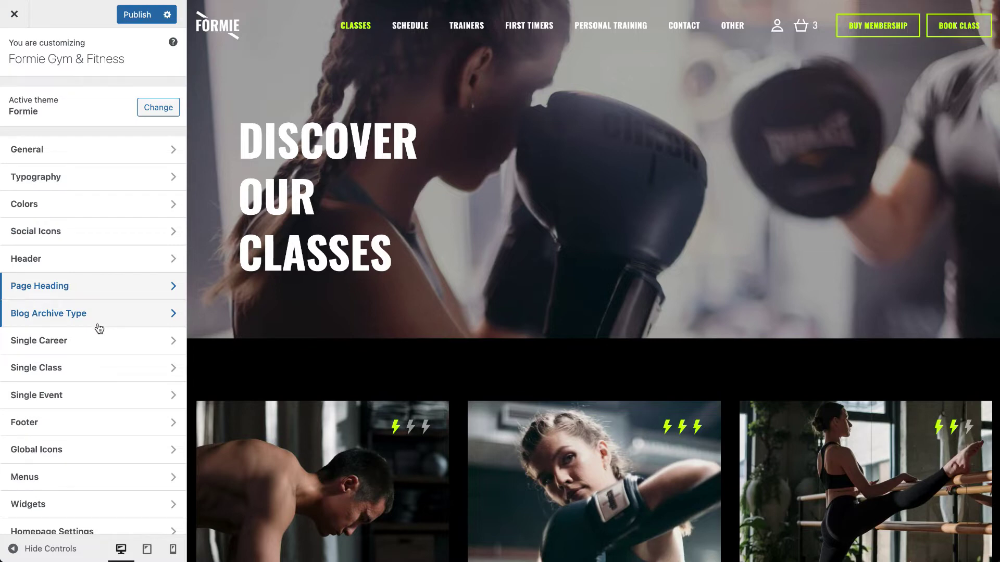
click(127, 321)
mouse_move(732, 24)
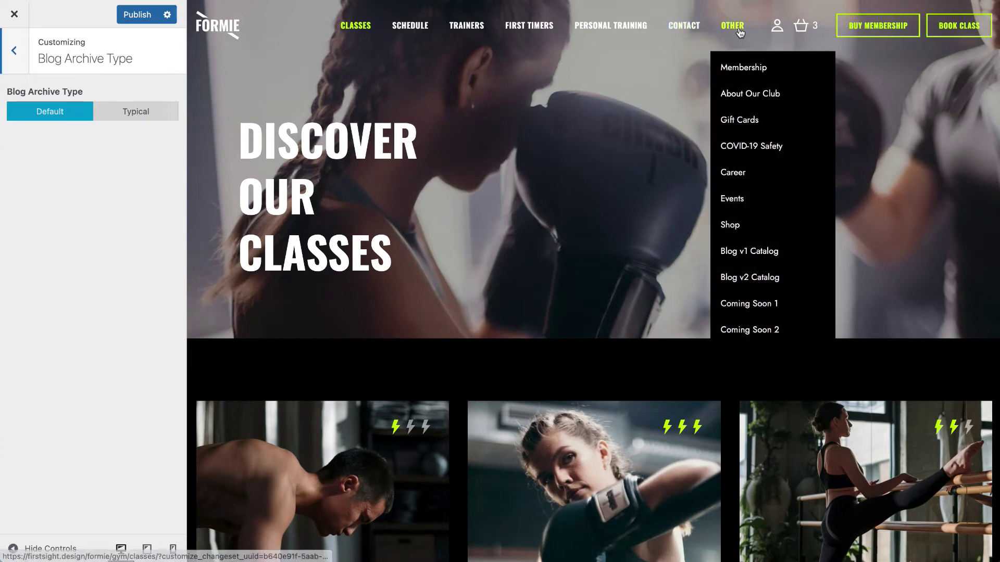
click(731, 251)
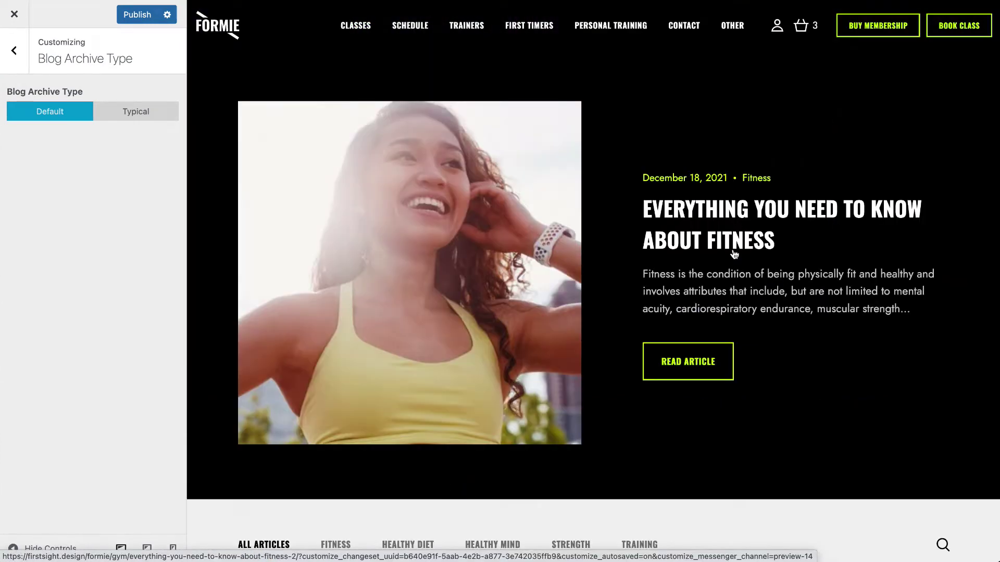
Step: Try the blog archive type as Typical, look over the post listing and sidebar, and restore Default
click(131, 116)
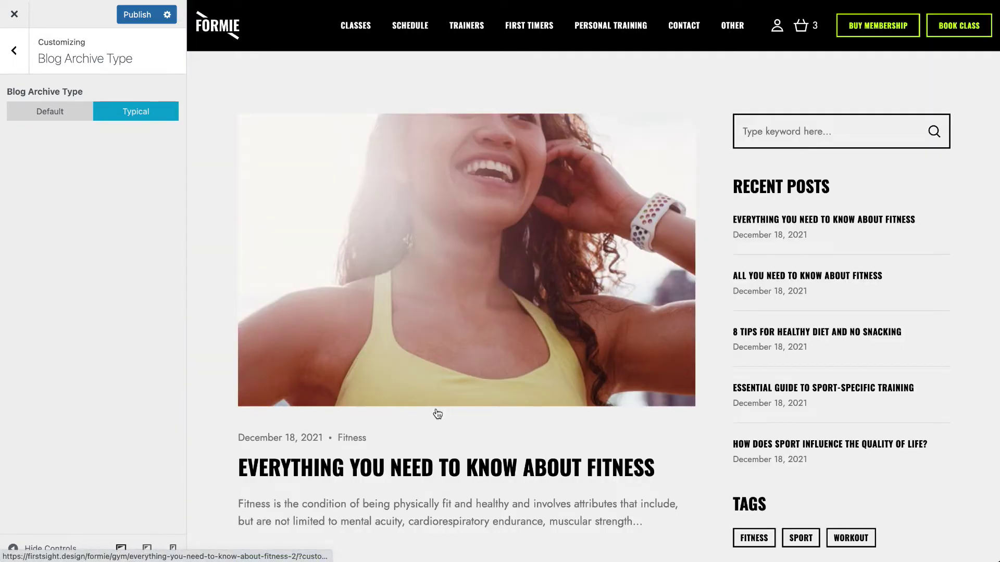
scroll(437, 414, down, 8)
scroll(437, 414, down, 15)
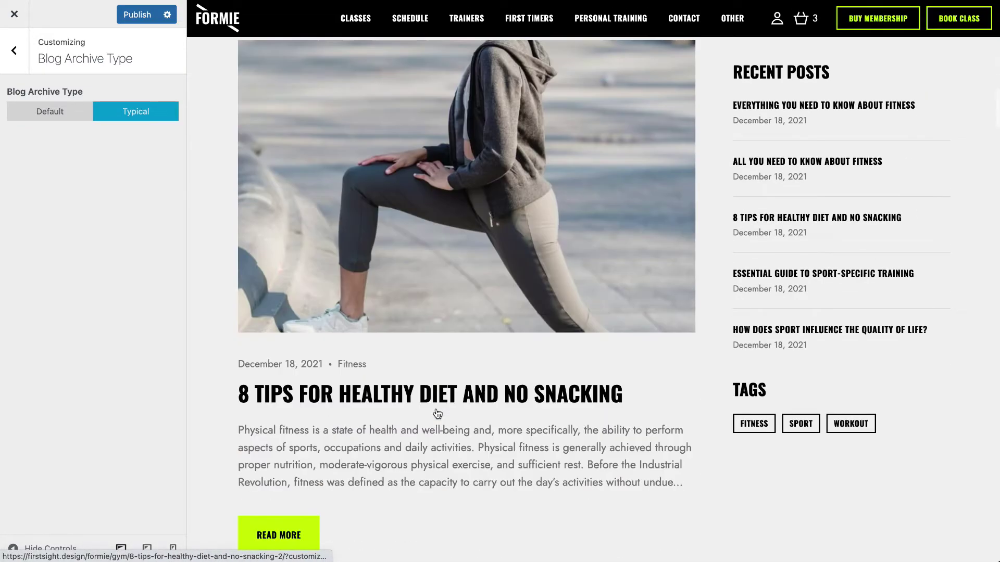
scroll(437, 414, down, 10)
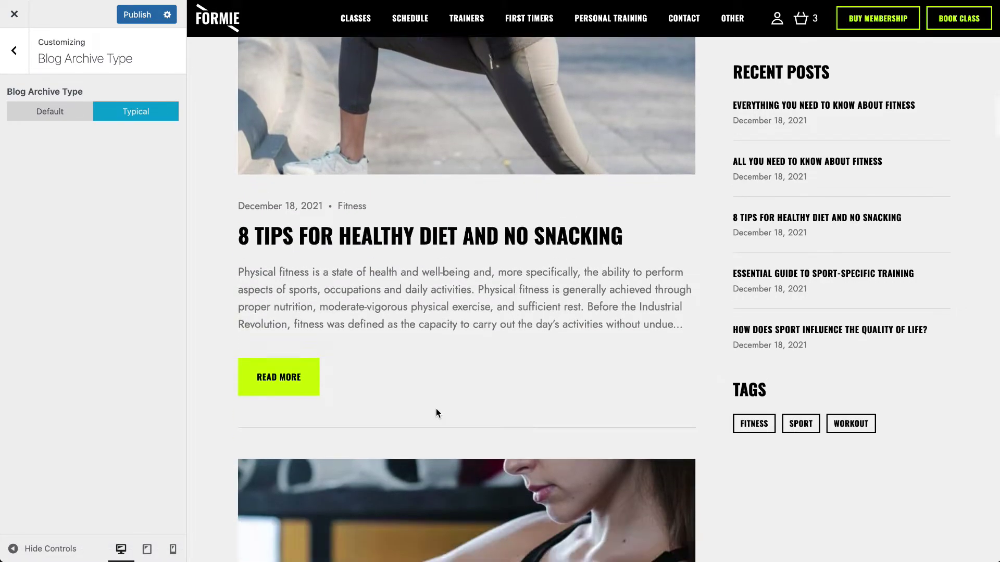
scroll(437, 409, down, 8)
scroll(439, 404, up, 20)
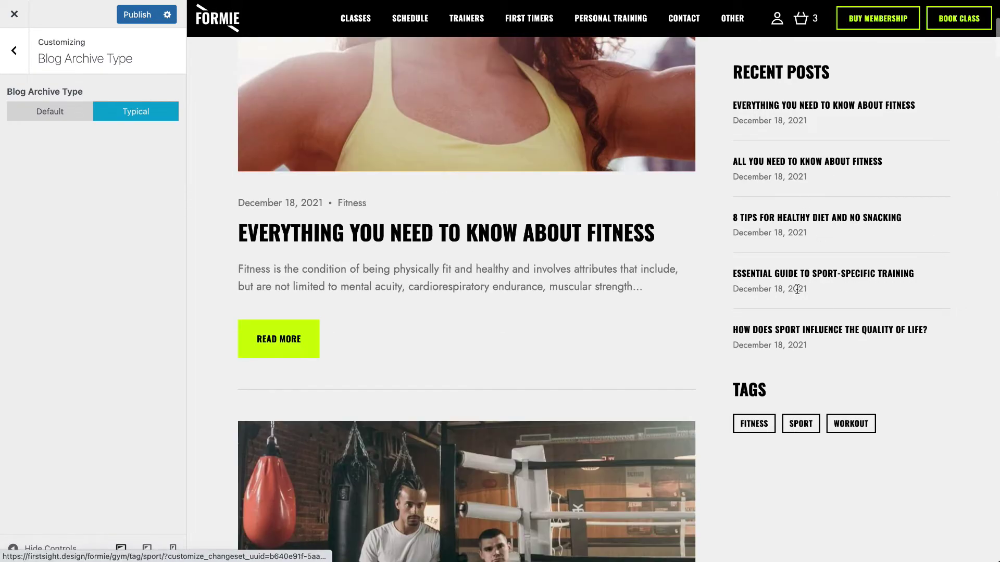
scroll(443, 225, up, 5)
click(29, 115)
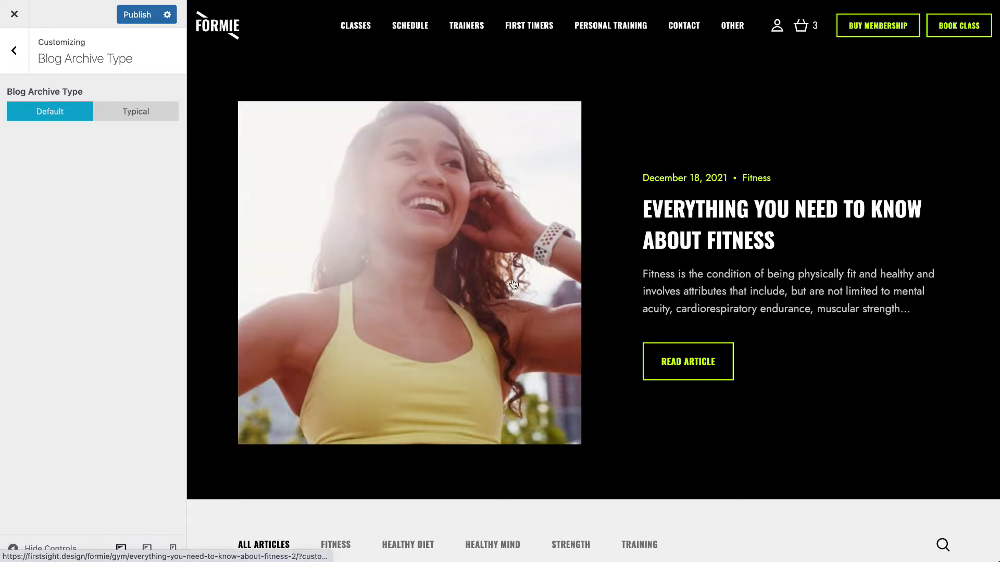
Step: Examine the Default blog archive layout, including the featured article, category filters and post grid
scroll(514, 282, down, 10)
scroll(407, 280, up, 7)
scroll(407, 280, down, 4)
scroll(407, 280, down, 5)
scroll(407, 280, up, 3)
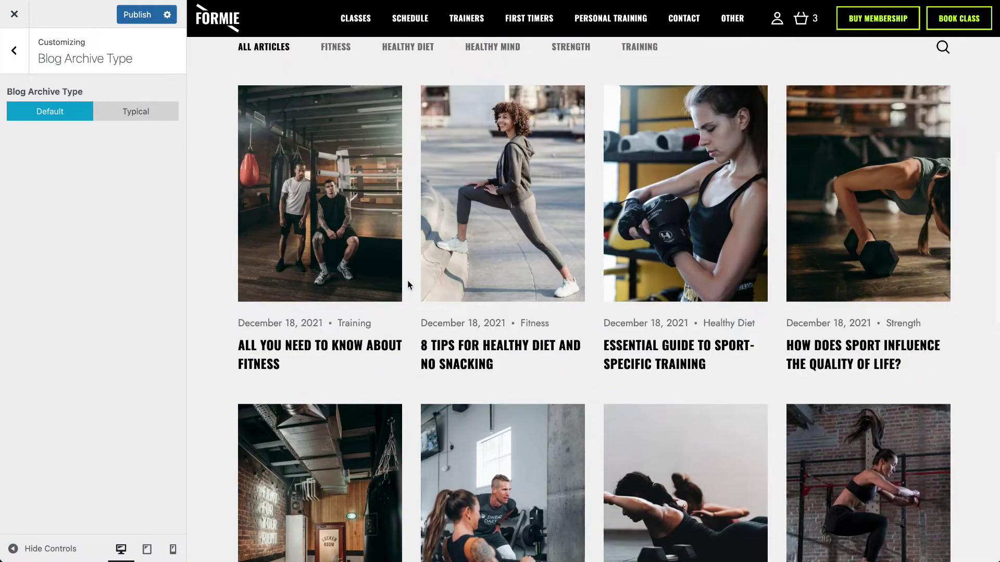
scroll(589, 484, down, 1)
scroll(590, 484, down, 5)
scroll(505, 439, up, 10)
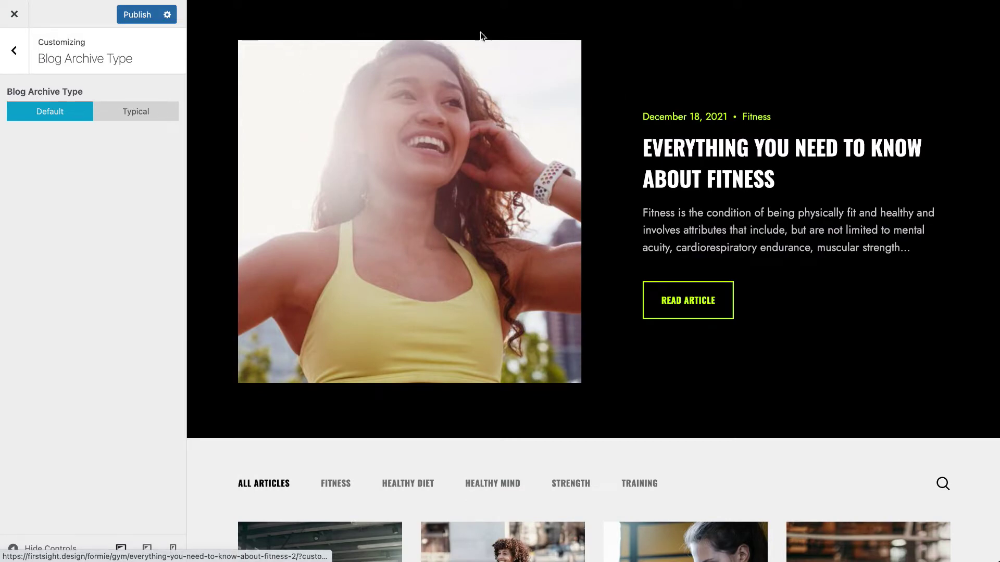
scroll(561, 237, up, 2)
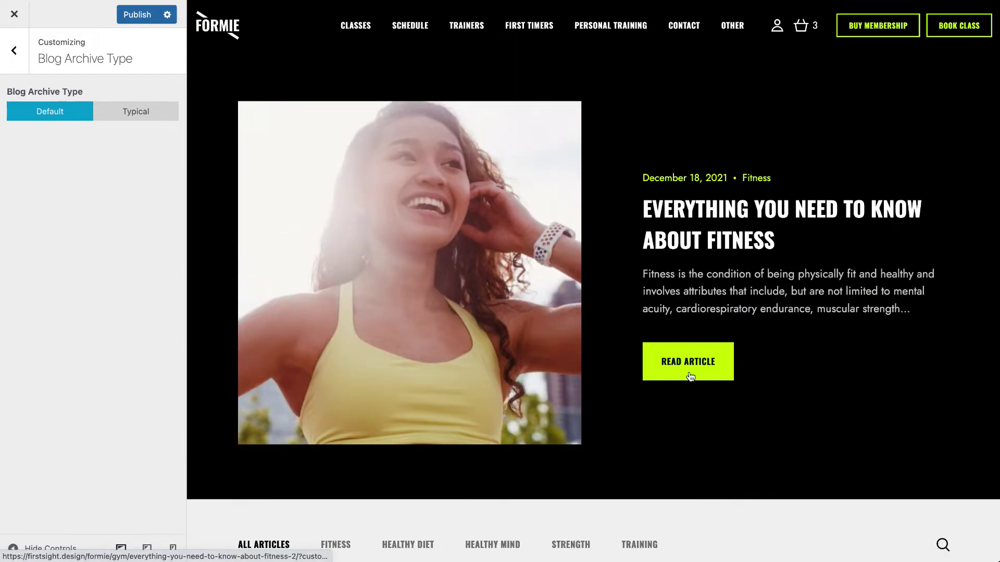
scroll(690, 374, down, 4)
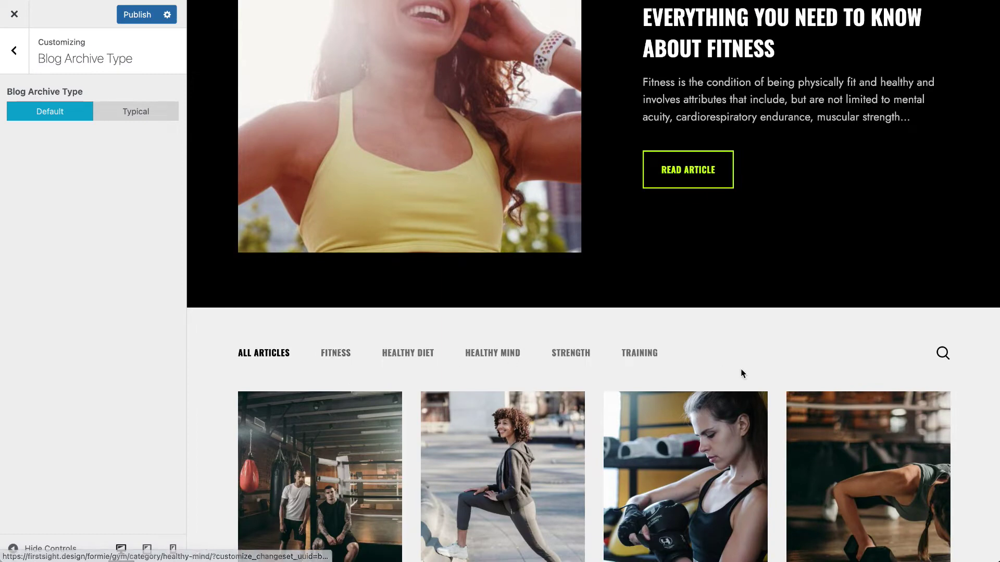
scroll(353, 212, up, 4)
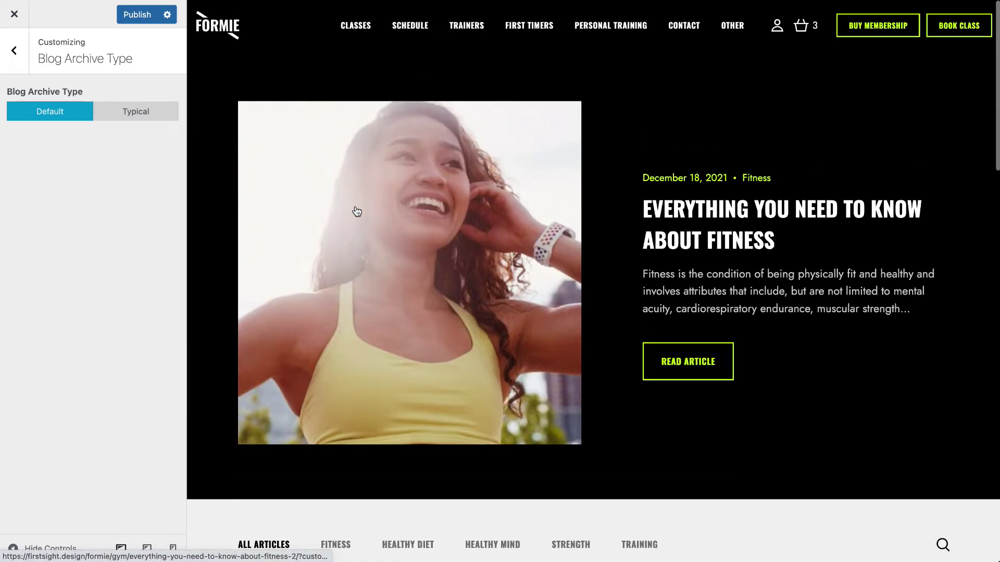
Step: Open the Single Career settings and look over the Career page in the preview down to its open positions
click(14, 50)
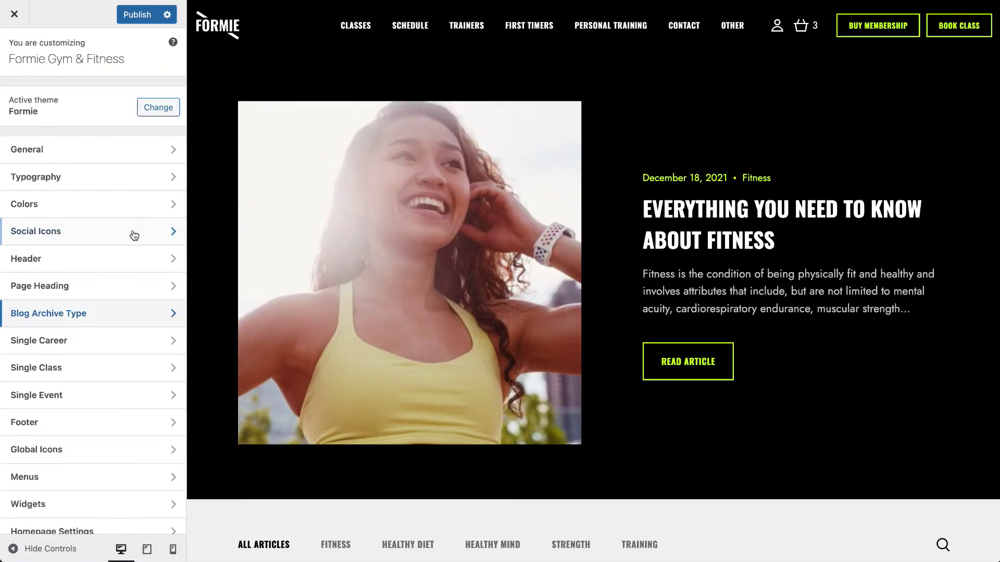
click(99, 335)
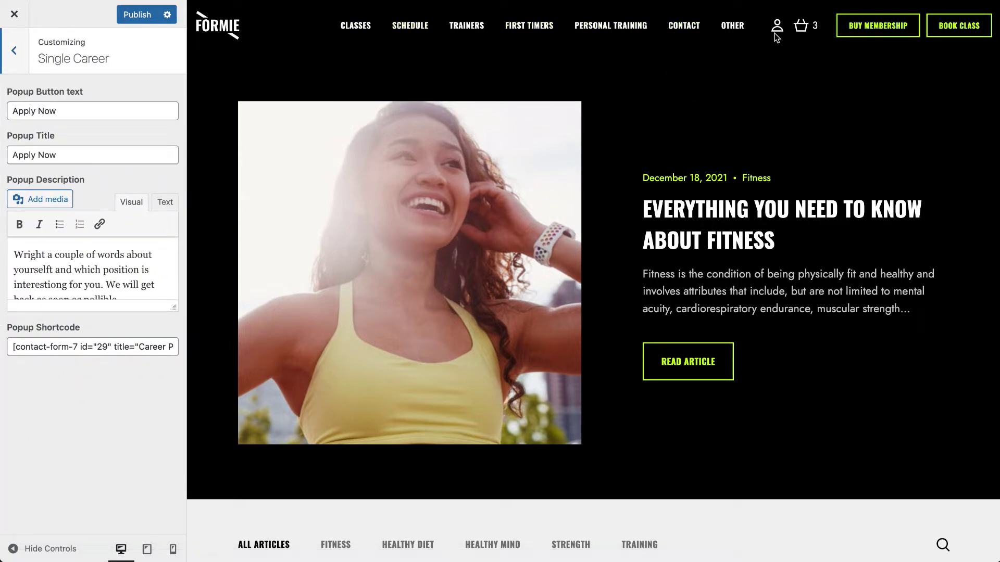
mouse_move(739, 31)
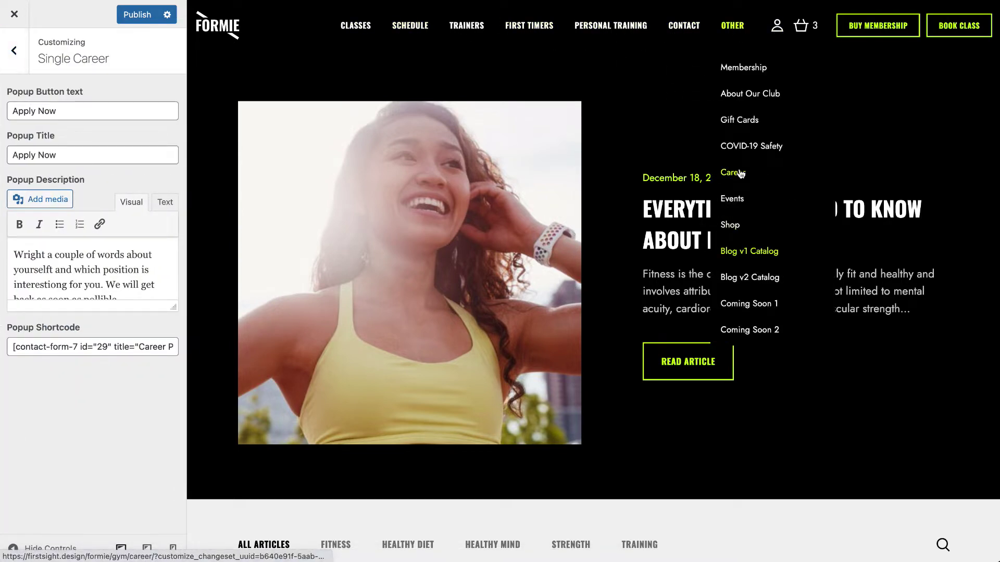
click(741, 173)
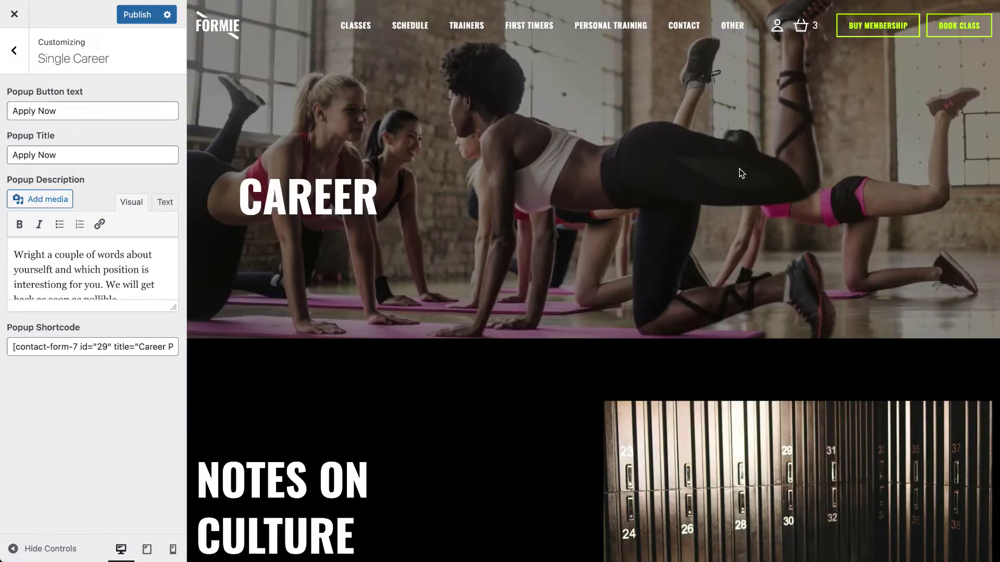
scroll(742, 174, down, 10)
scroll(742, 174, up, 8)
scroll(742, 173, down, 8)
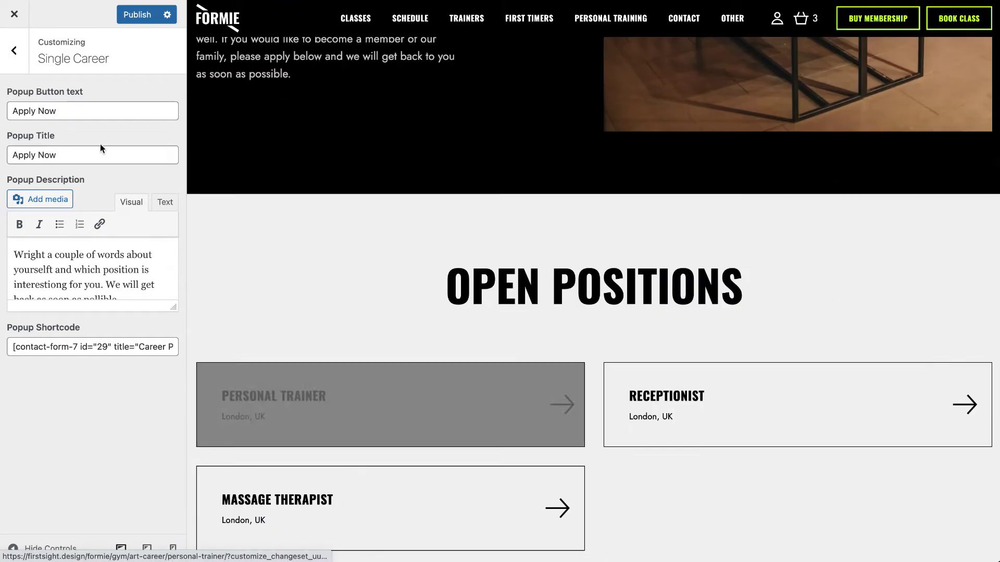
Step: Open the Personal Trainer position in the preview and examine its page and its Apply Now popup form
click(33, 52)
drag(34, 54, 179, 56)
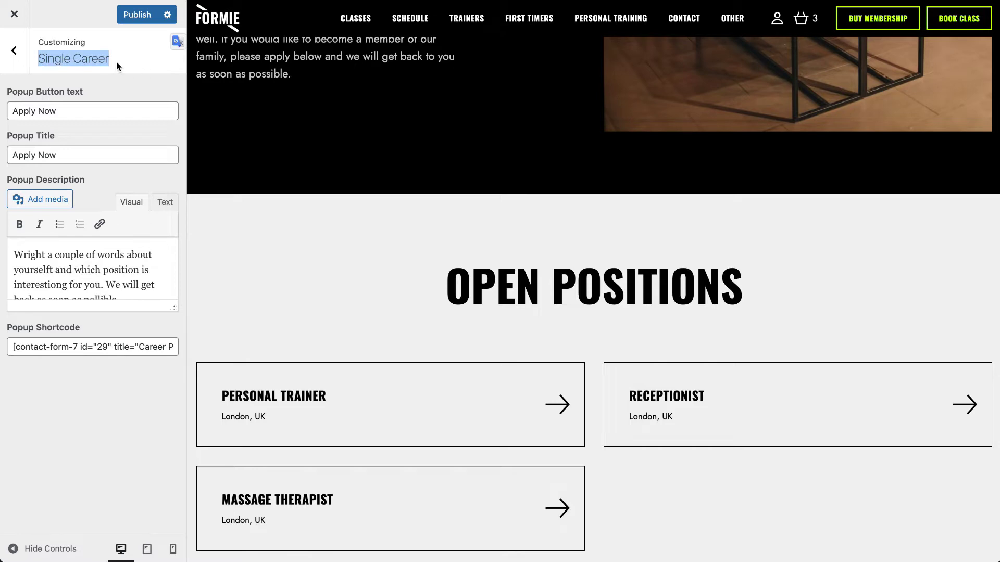
click(459, 426)
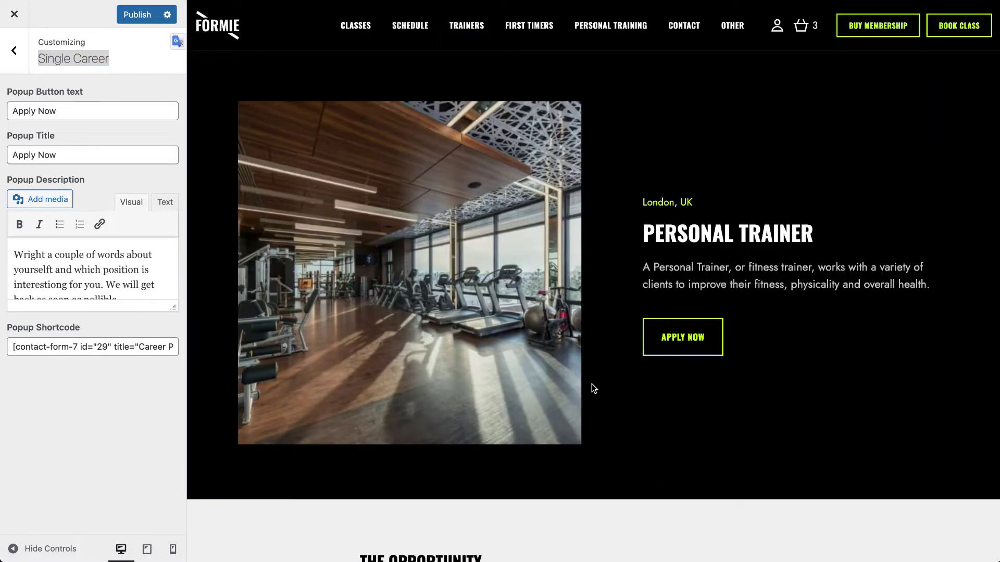
scroll(569, 307, down, 15)
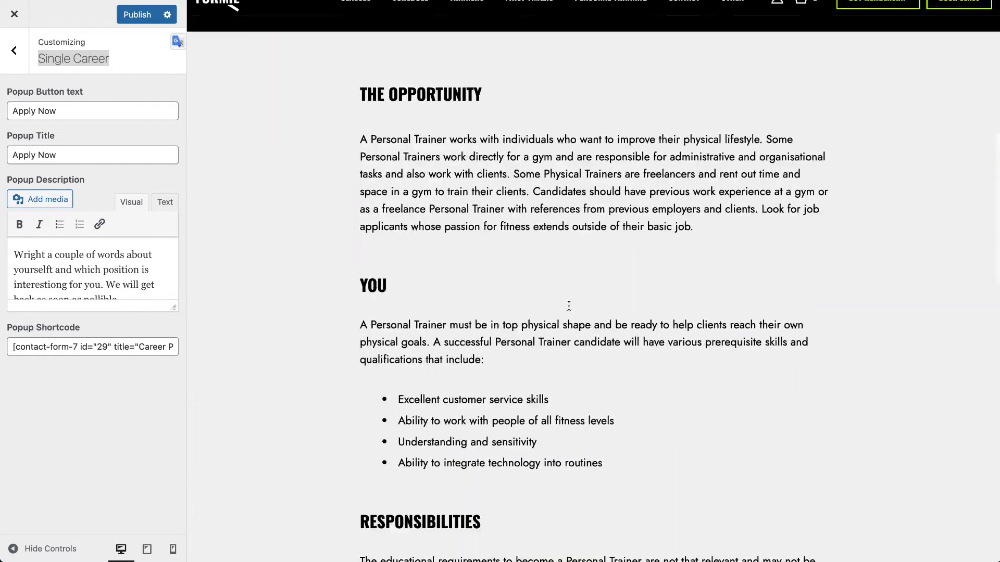
scroll(568, 310, up, 15)
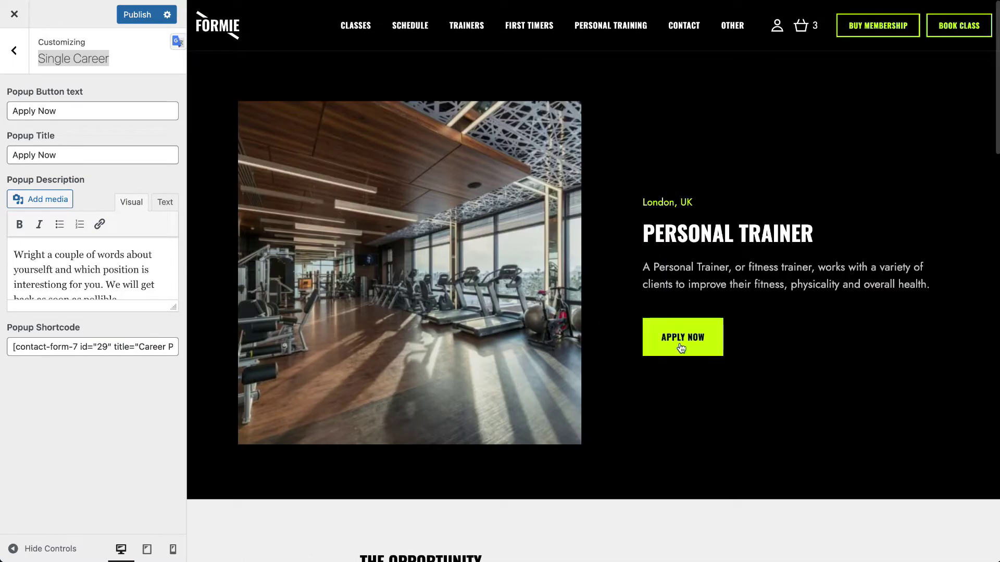
click(679, 343)
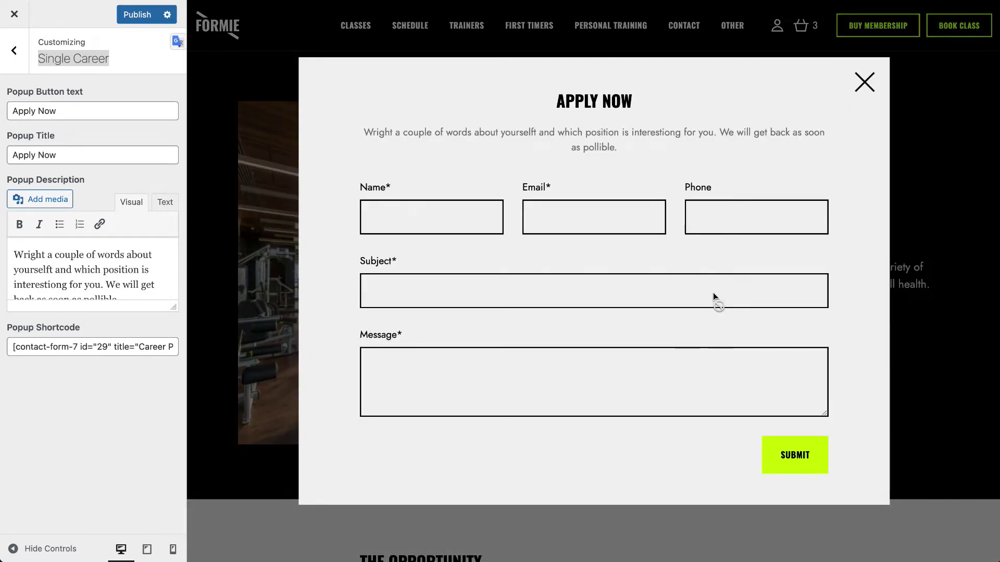
click(865, 89)
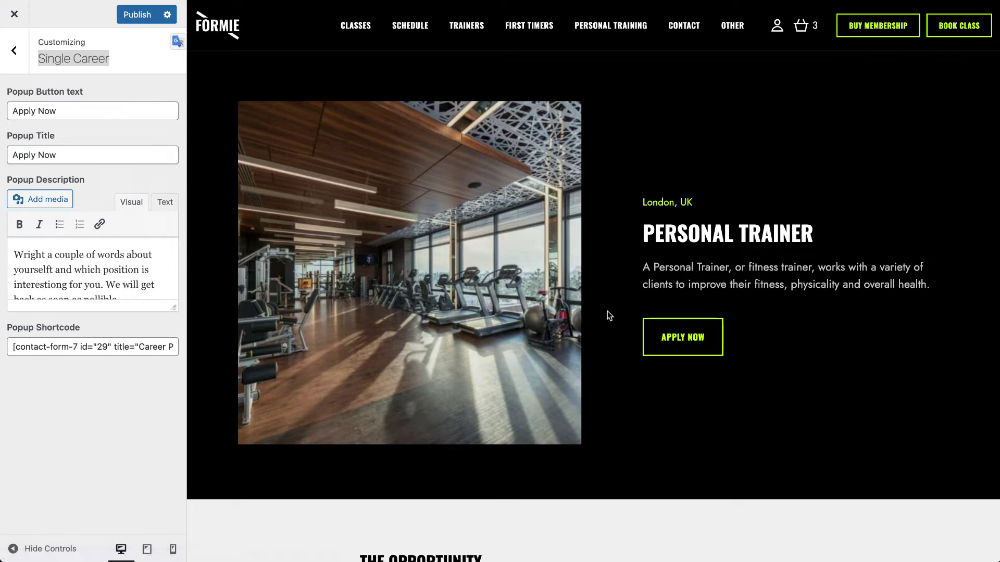
Step: Try the popup button text as "Apply" and restore it to "Apply Now"
click(60, 110)
key(BackSpace)
key(BackSpace)
key(BackSpace)
key(BackSpace)
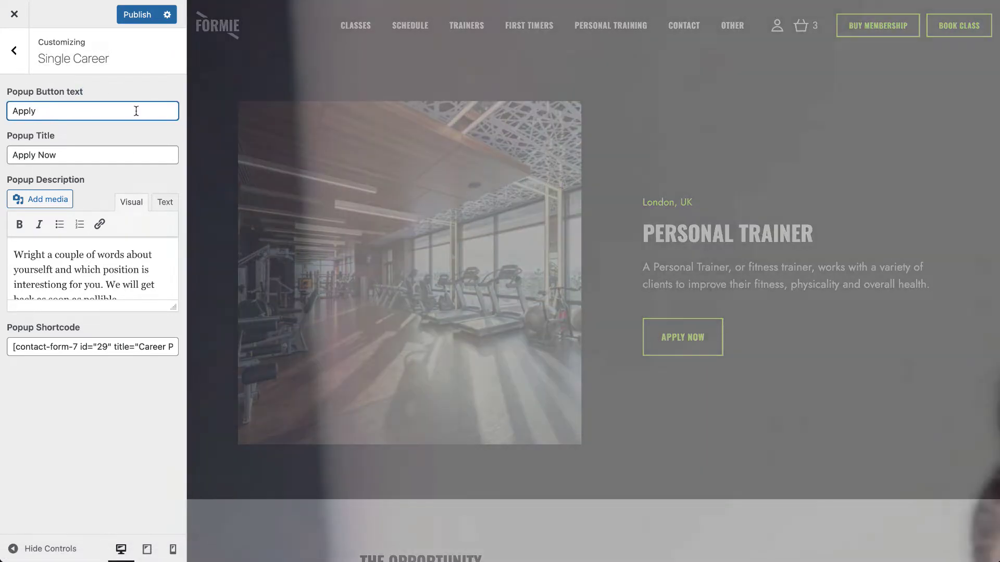
text(N)
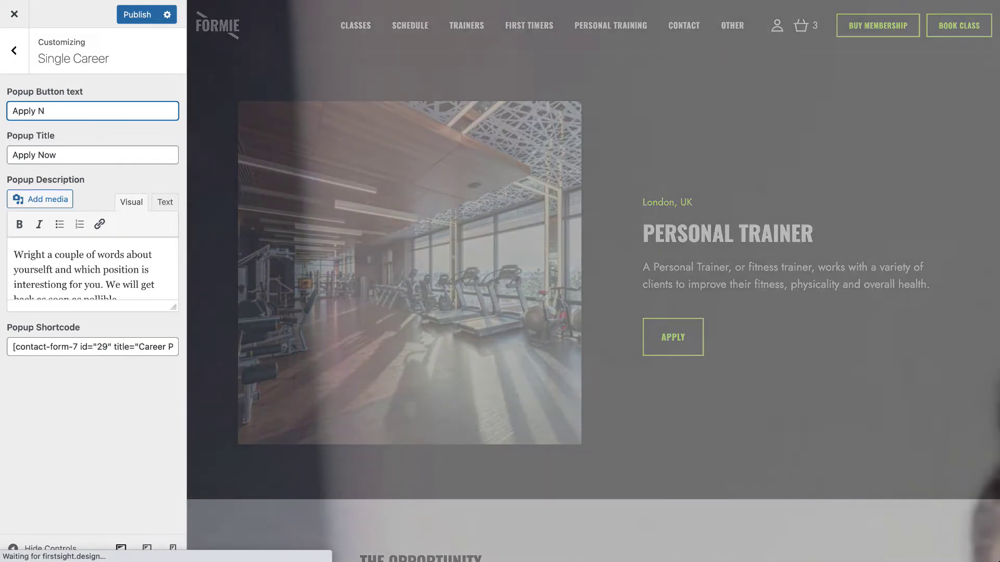
text(ow)
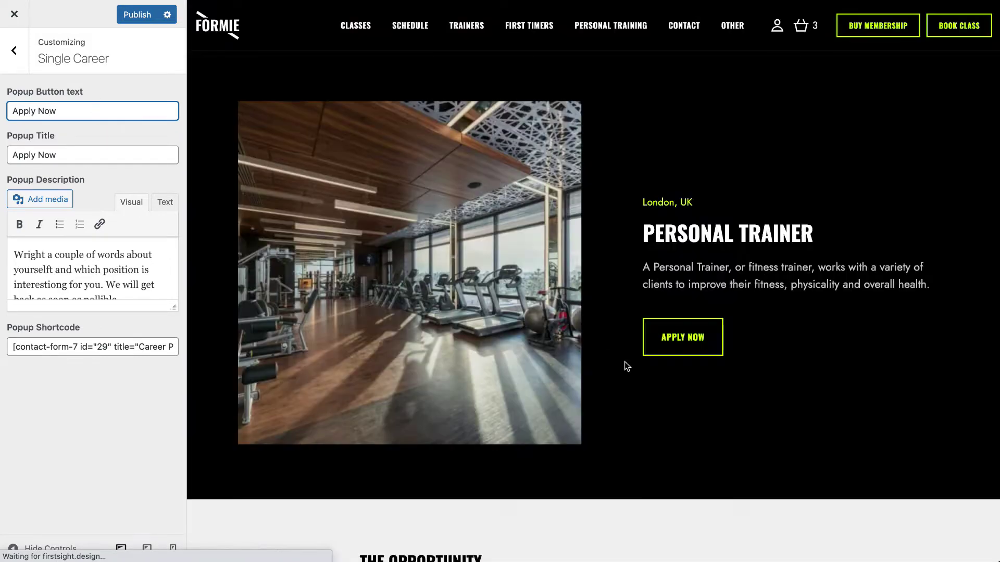
Step: Compare the application popup's title, description and form with the Popup Title, Description and Shortcode settings, and close the popup
click(683, 337)
drag(553, 100, 676, 98)
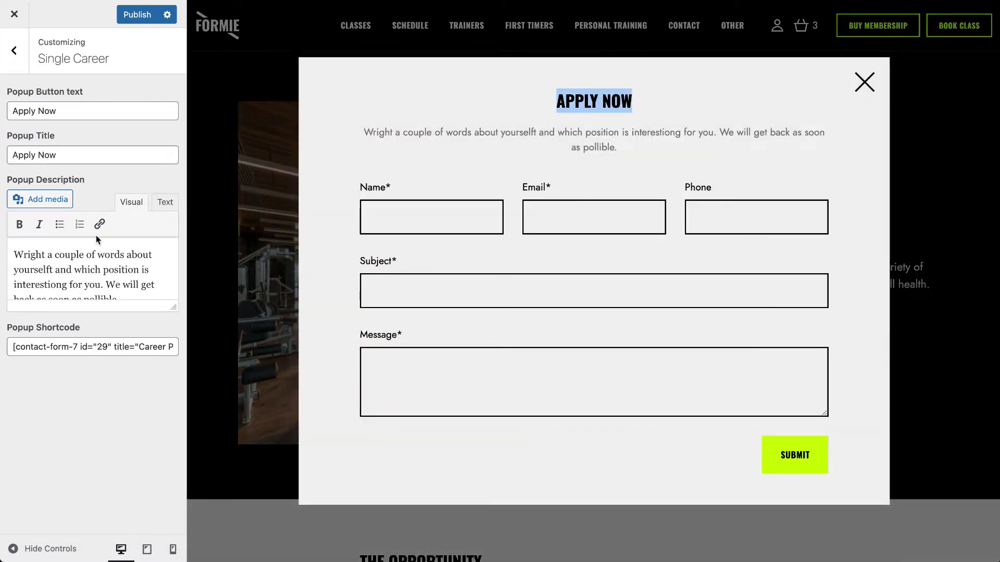
drag(365, 132, 701, 165)
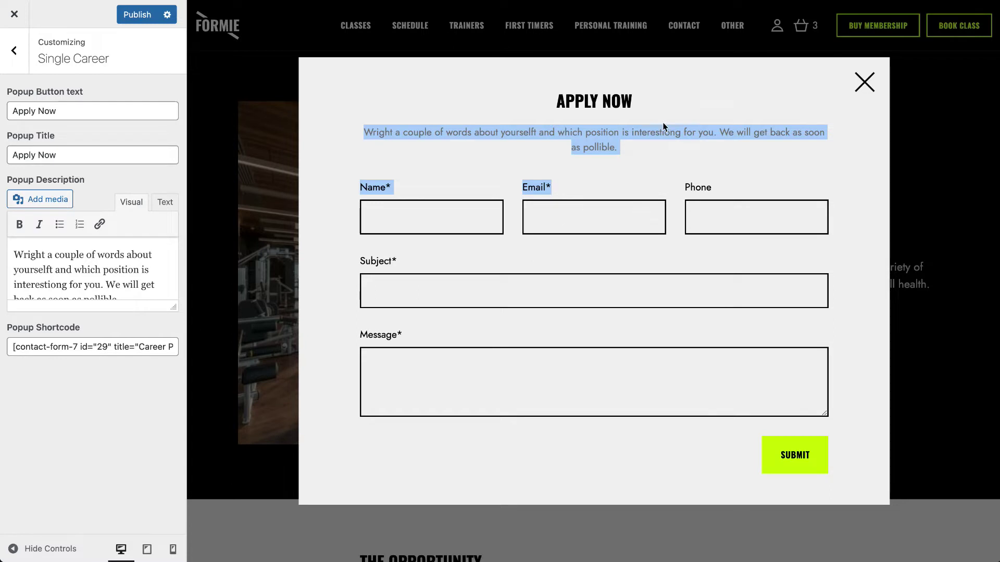
drag(13, 346, 279, 357)
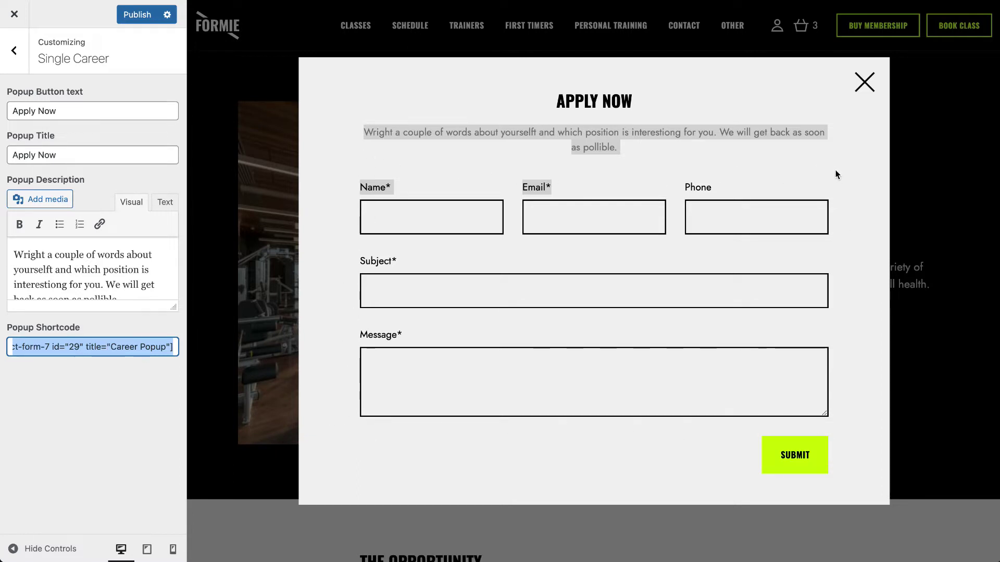
click(864, 82)
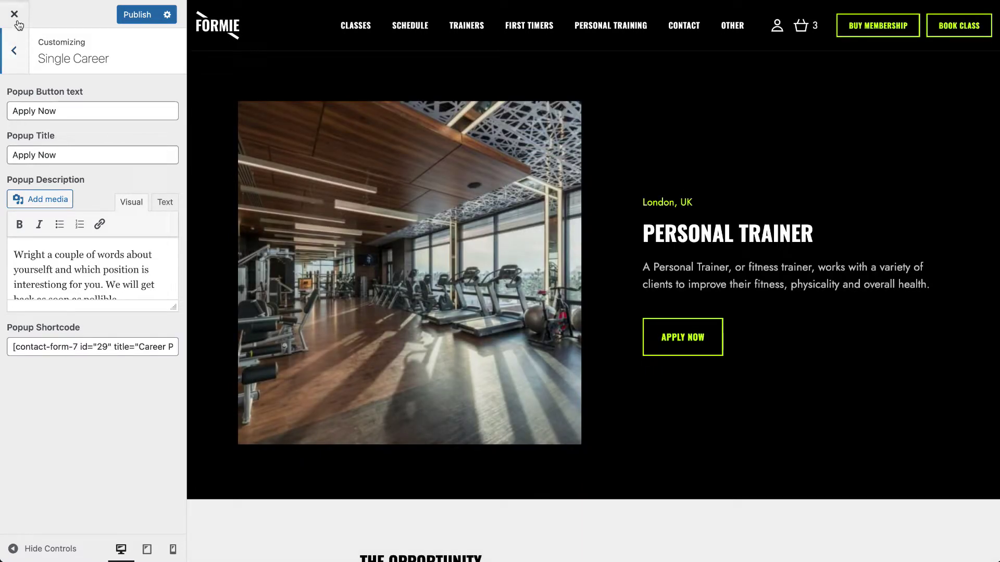
drag(102, 348, 97, 347)
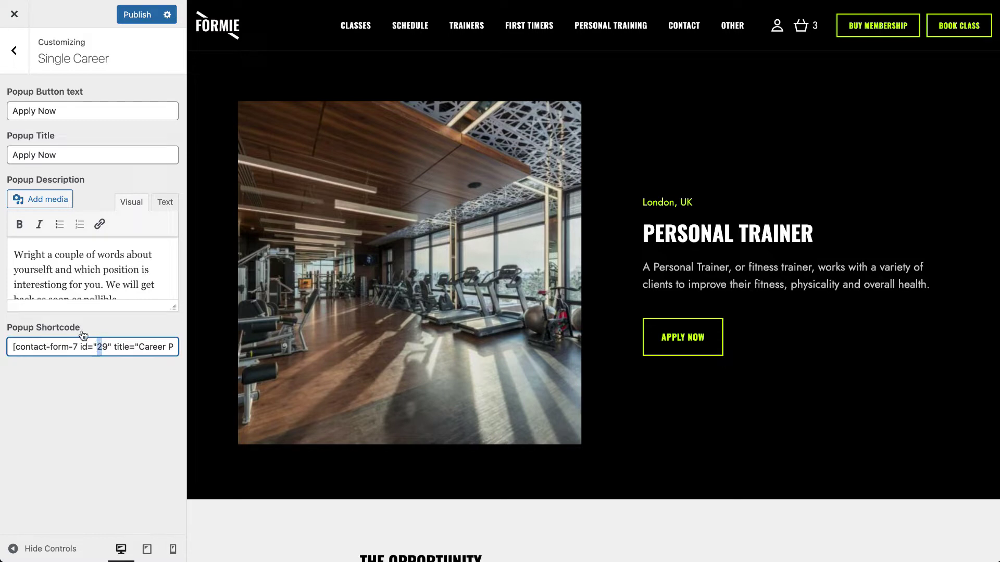
Step: Leave the Customizer without saving the changes and open the dashboard of the Formie Gym & Fitness site
click(15, 14)
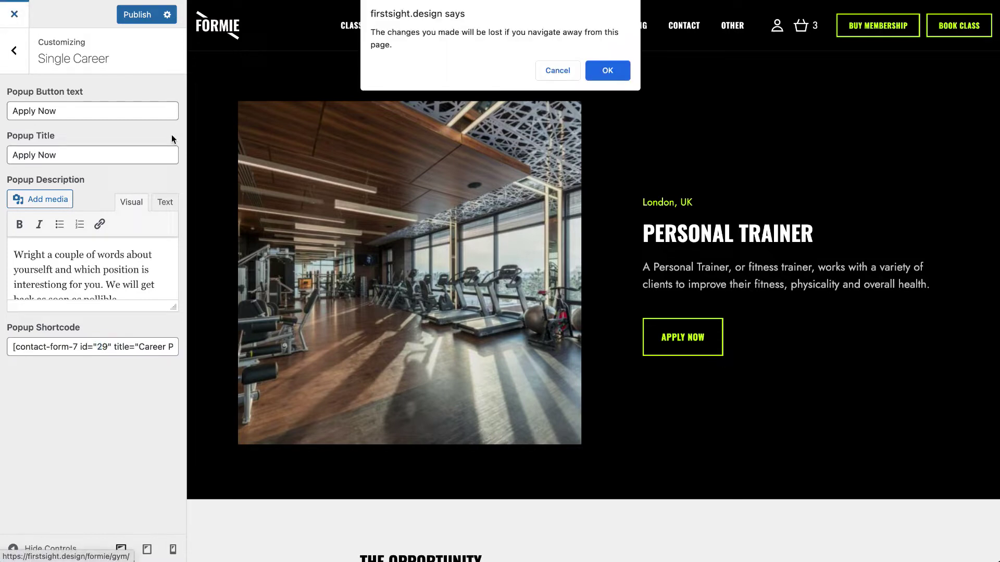
click(607, 70)
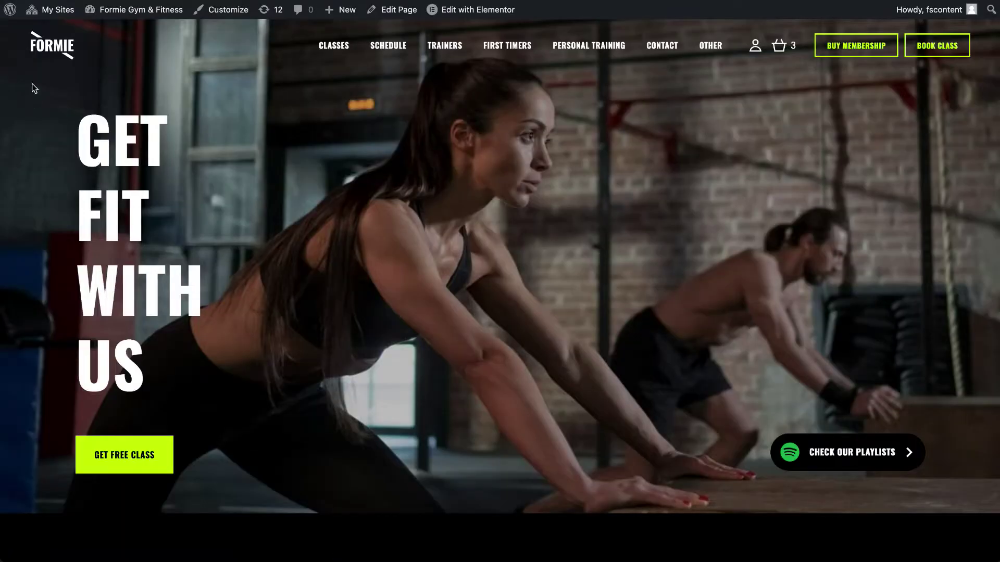
mouse_move(52, 9)
mouse_move(66, 76)
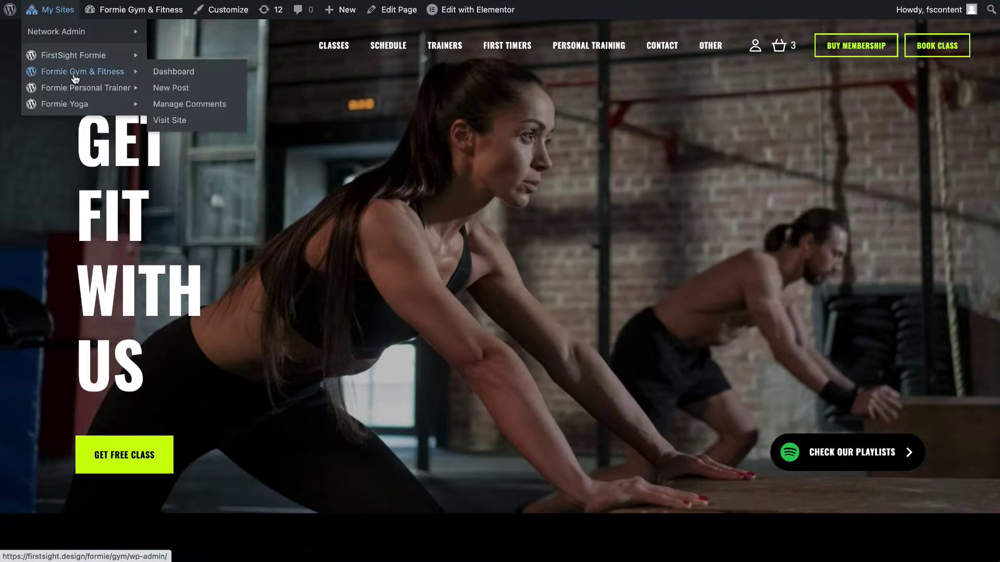
click(173, 73)
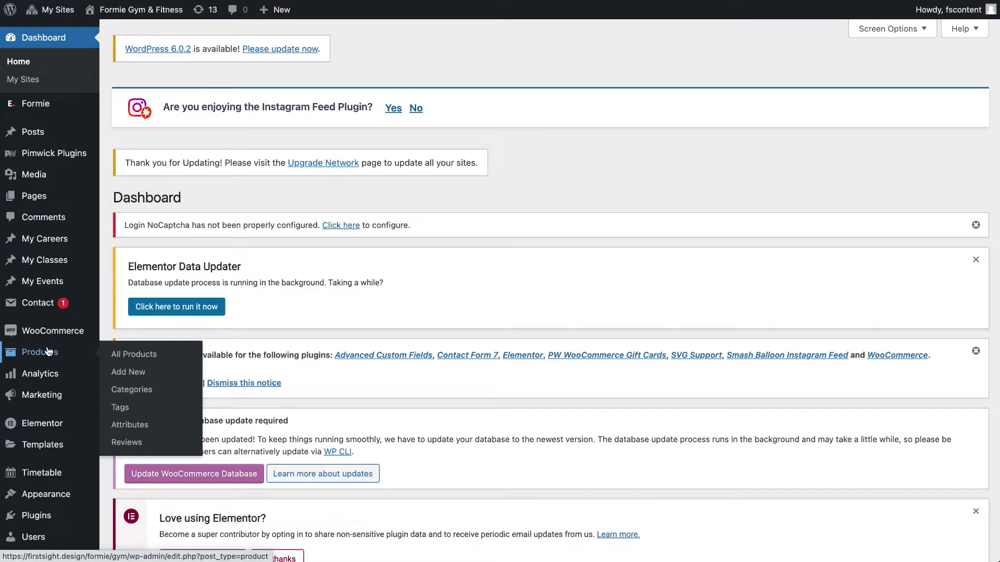
Step: Find the Career Popup shortcode in the contact forms list and open that form's template for editing
click(40, 306)
scroll(281, 338, down, 8)
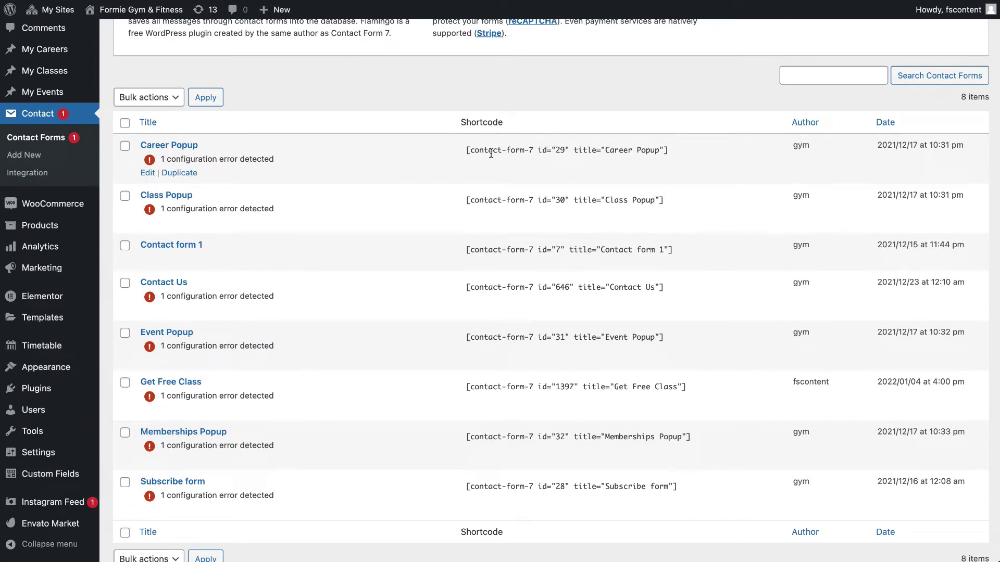
drag(465, 148, 705, 146)
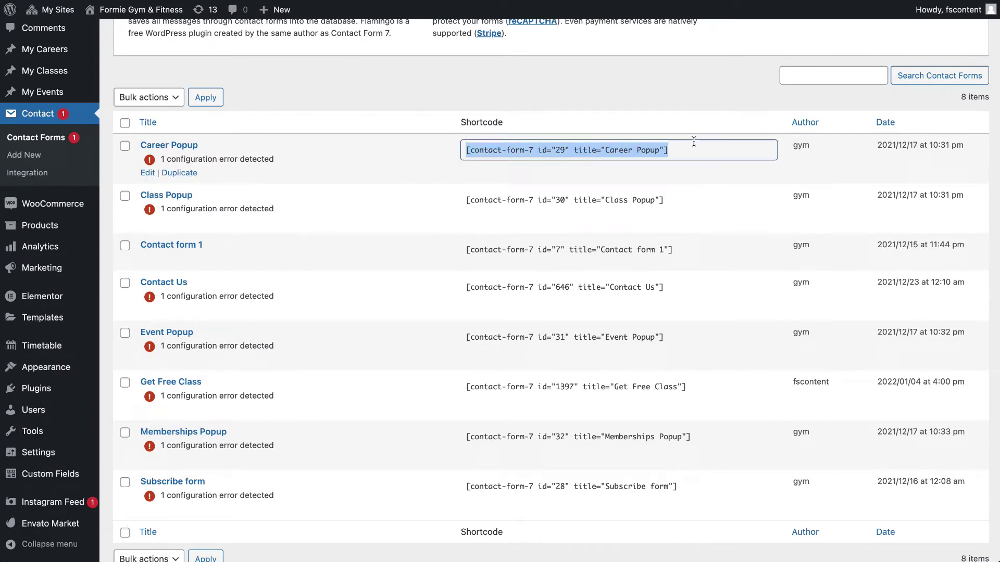
click(180, 146)
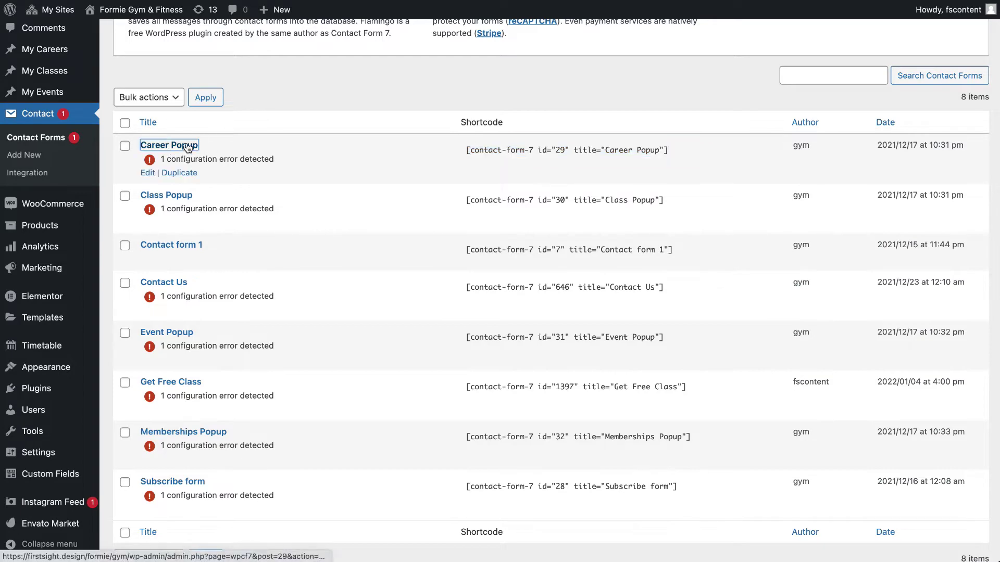
scroll(323, 339, down, 10)
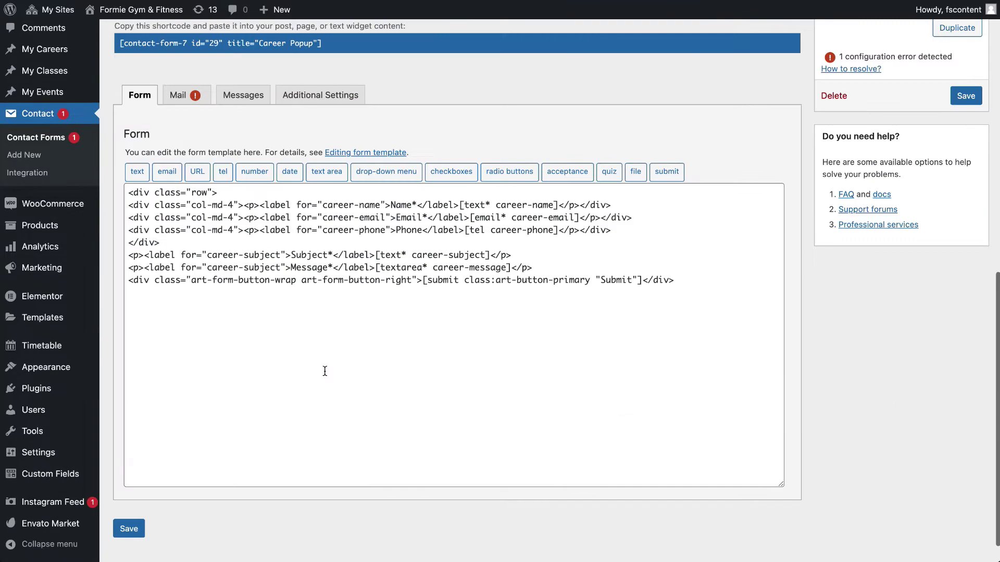
Step: Examine the Career Popup form template and how the Name and Email fields are marked as required
click(698, 279)
key(ctrl+a)
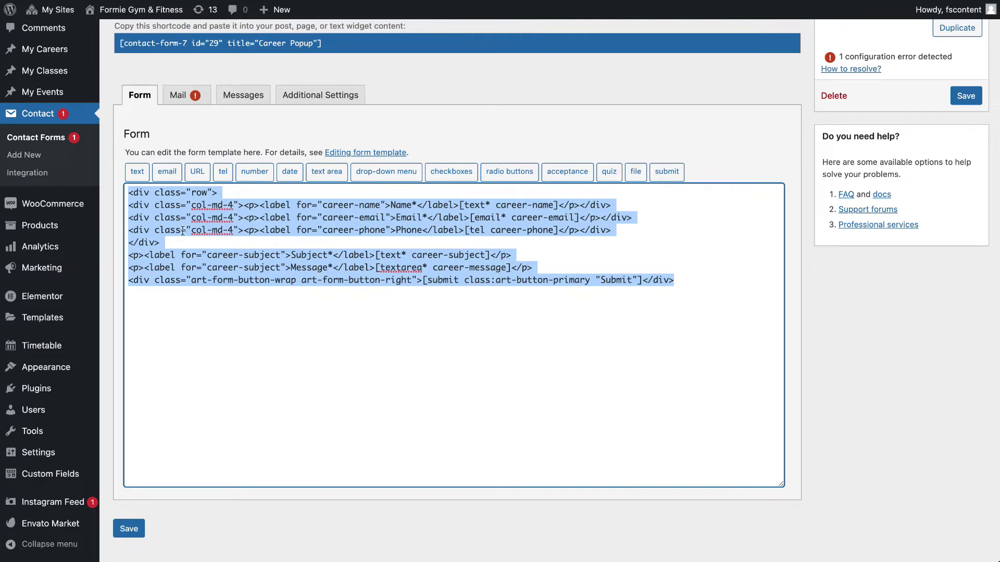
click(170, 208)
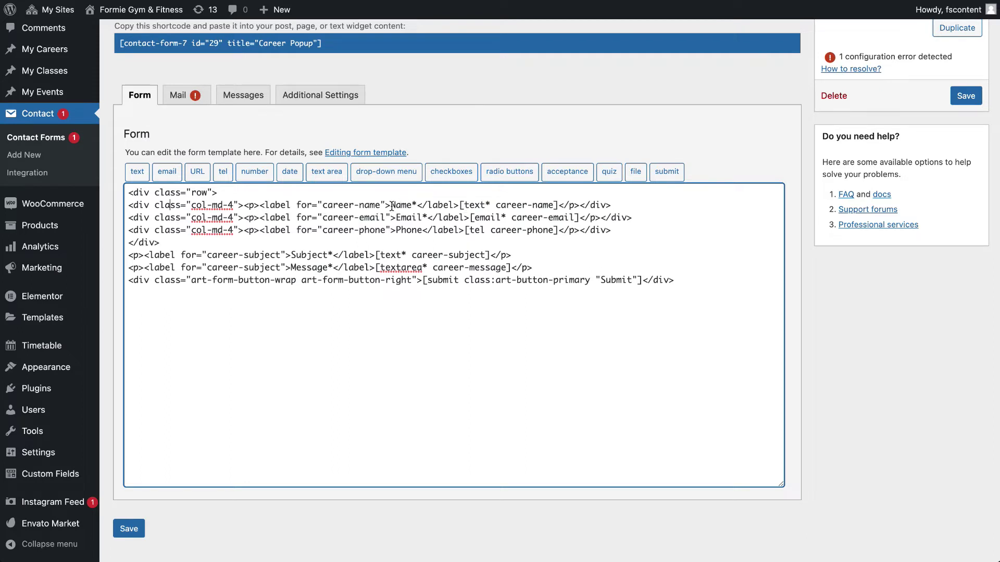
drag(392, 205, 418, 203)
click(418, 205)
drag(414, 205, 417, 204)
drag(486, 205, 491, 202)
drag(396, 214, 505, 217)
Step: Make the phone field required by adding an asterisk to its Phone label and tel tag, and save the Career Popup form
click(422, 229)
text(*)
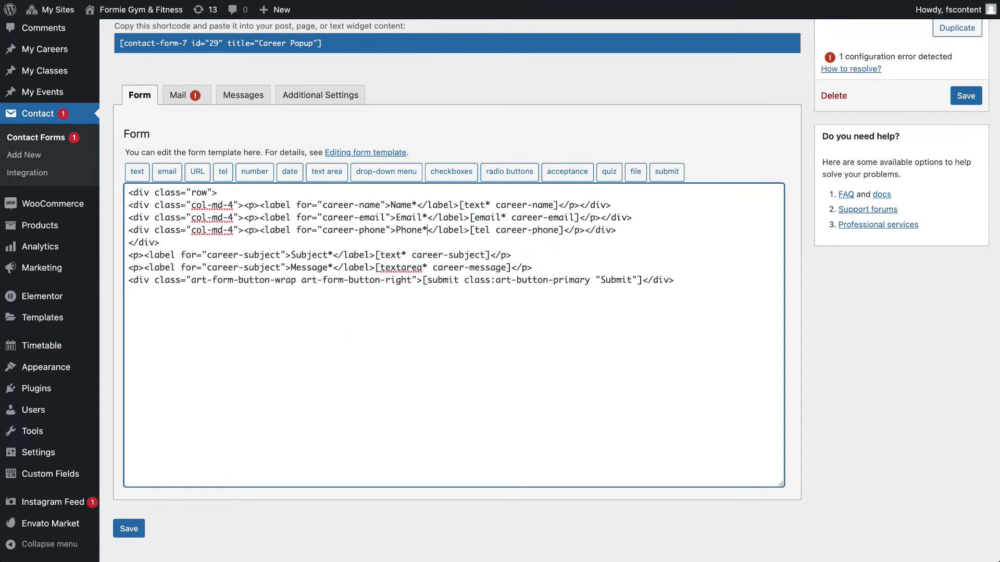
click(491, 229)
text(*)
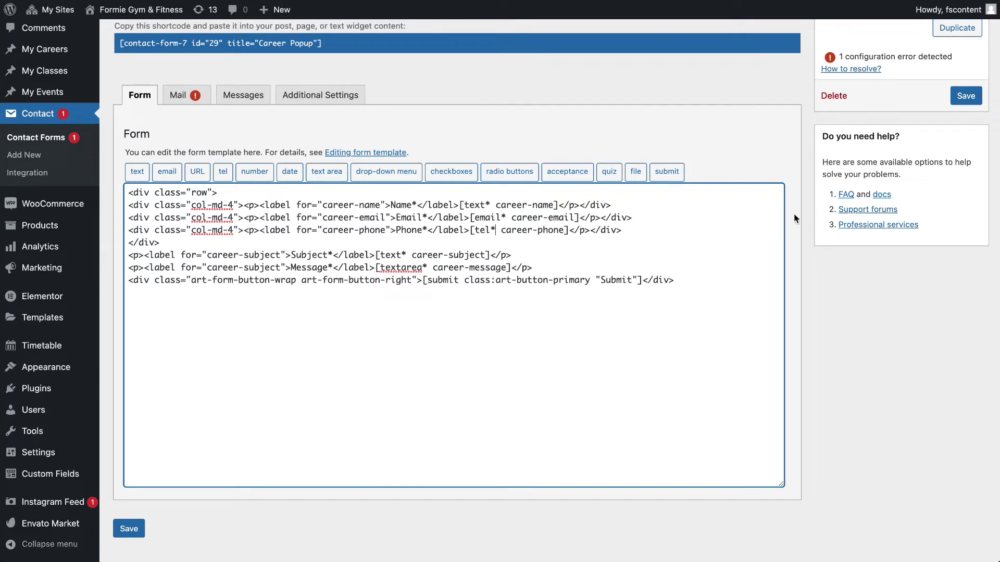
click(966, 95)
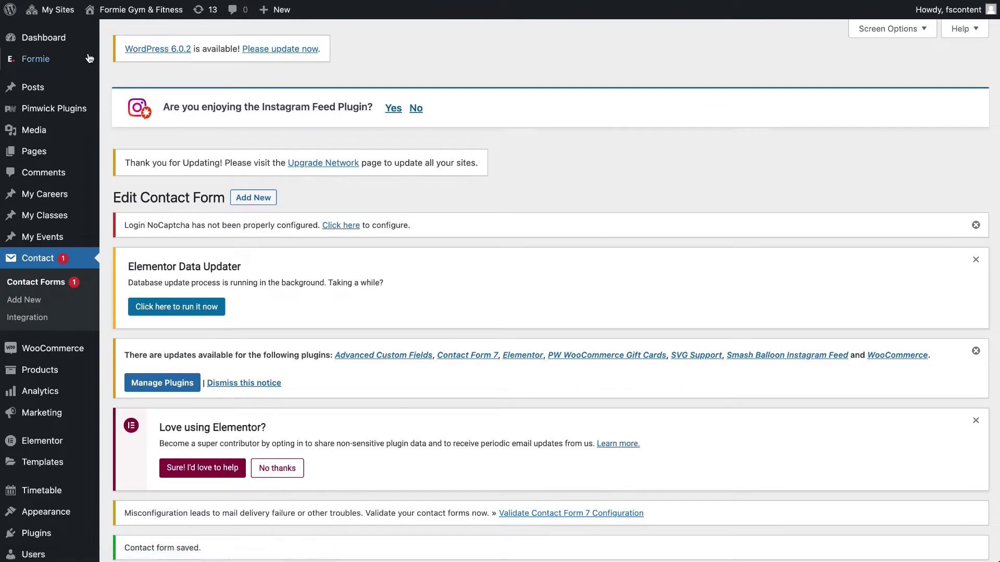
Step: Visit the Formie Gym & Fitness site and open its Career page at the open positions
mouse_move(52, 9)
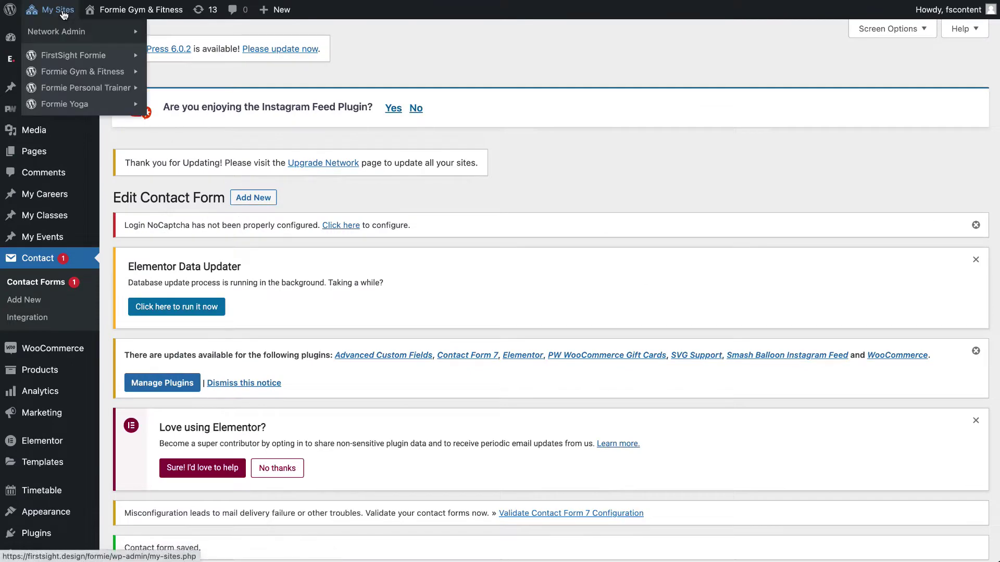
mouse_move(82, 57)
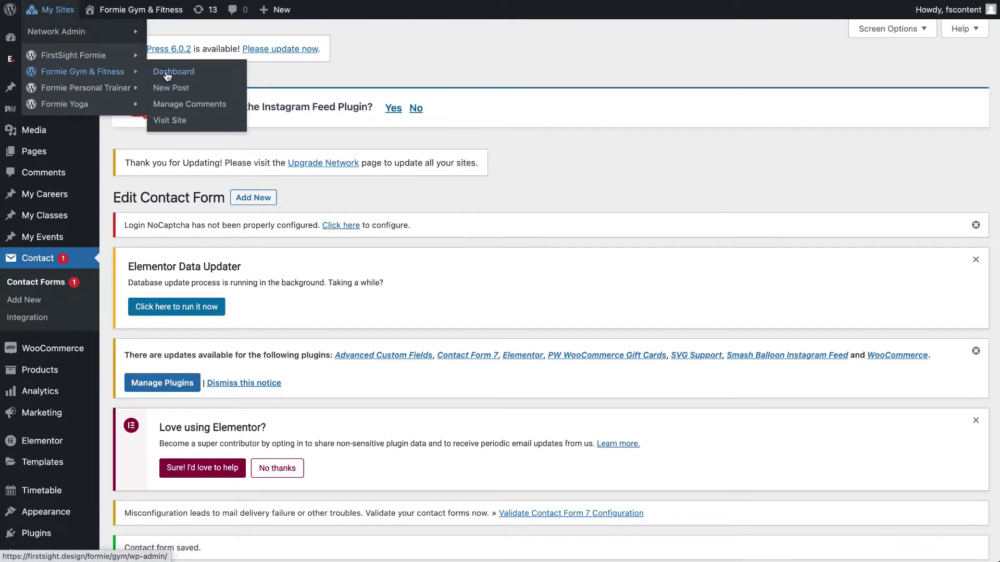
click(164, 72)
click(107, 35)
mouse_move(716, 48)
click(719, 196)
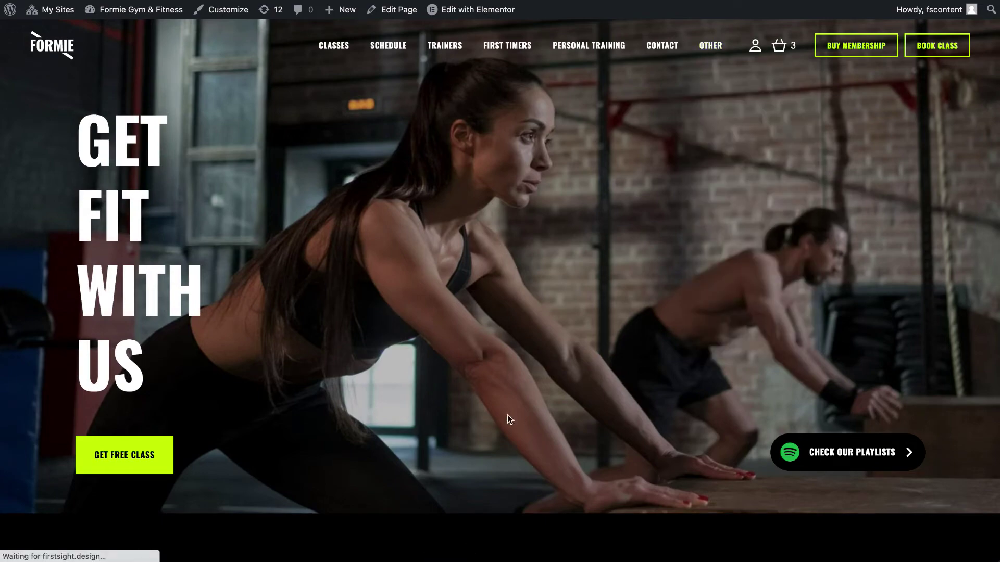
scroll(383, 286, down, 10)
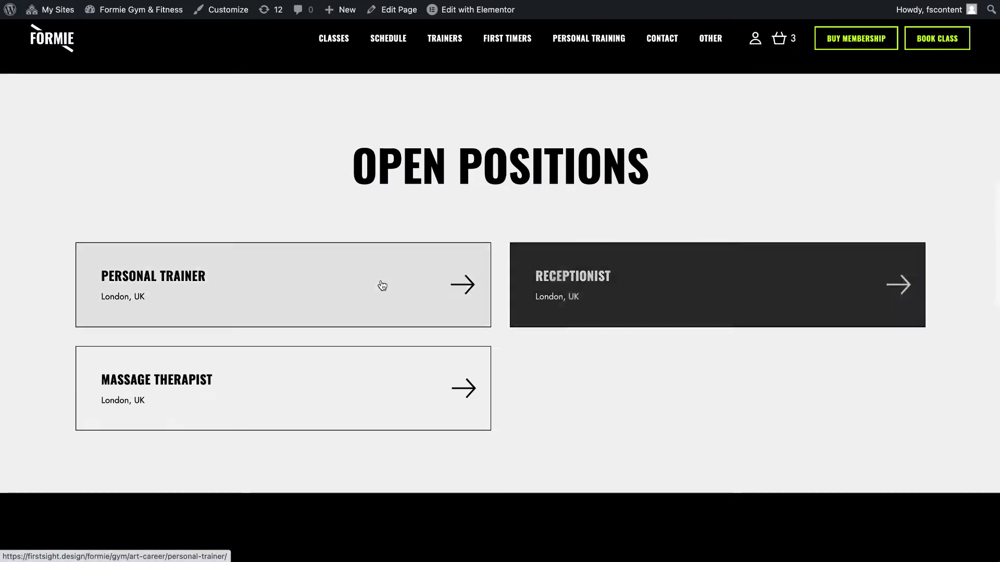
Step: Open the Personal Trainer position's Apply Now popup, check the Phone label for the required mark, and close the popup
click(382, 283)
click(589, 389)
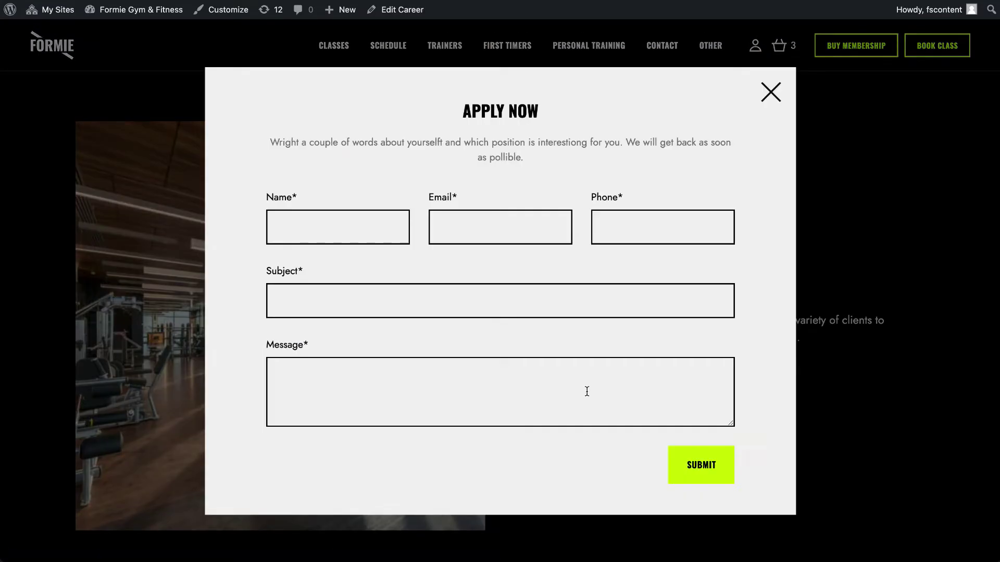
drag(629, 200, 580, 198)
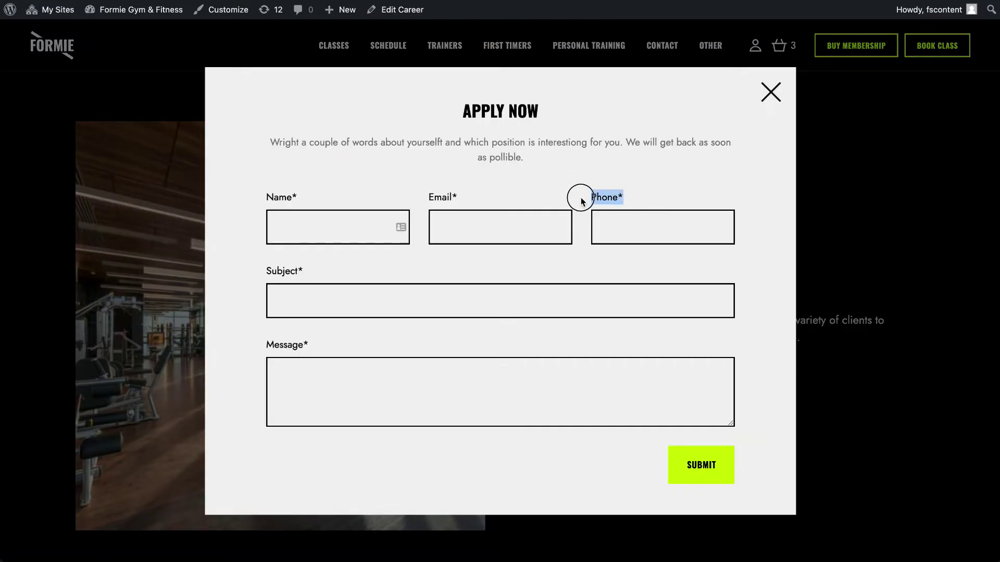
click(620, 199)
drag(592, 197, 637, 196)
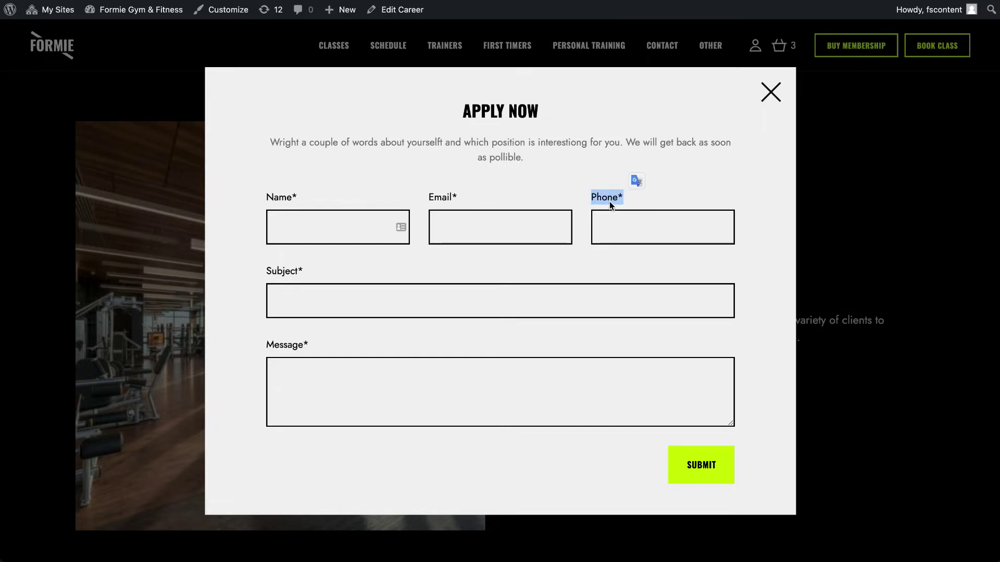
click(152, 59)
Step: Reopen the Career Popup form, remove the asterisks from the Phone label and tel tag, and save the form
mouse_move(60, 18)
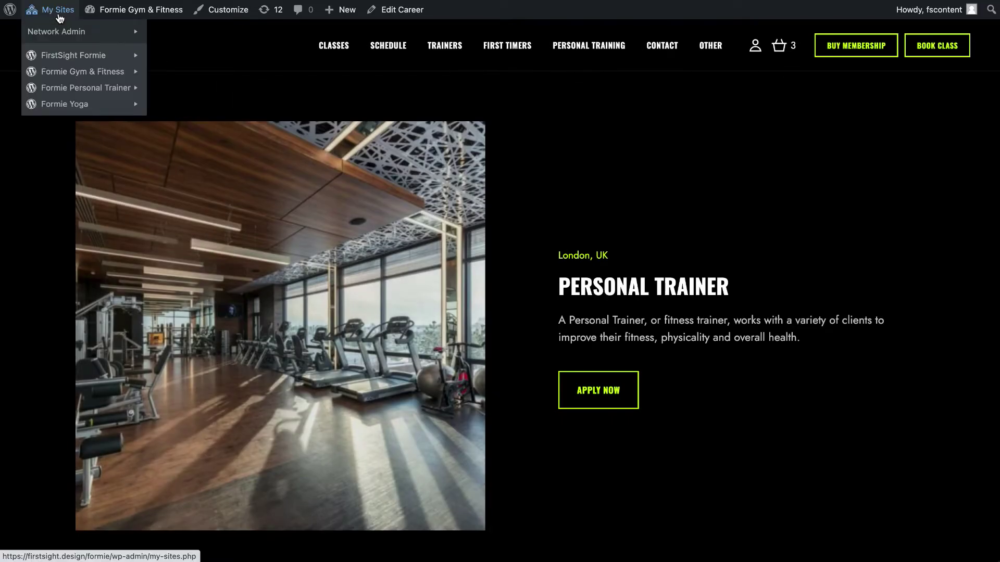
mouse_move(65, 58)
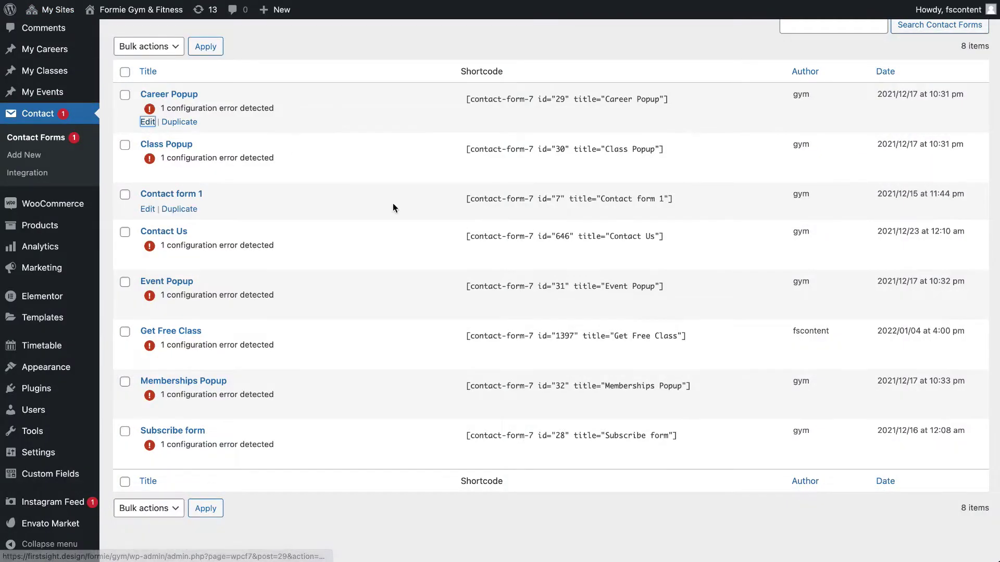
click(149, 126)
scroll(392, 204, down, 9)
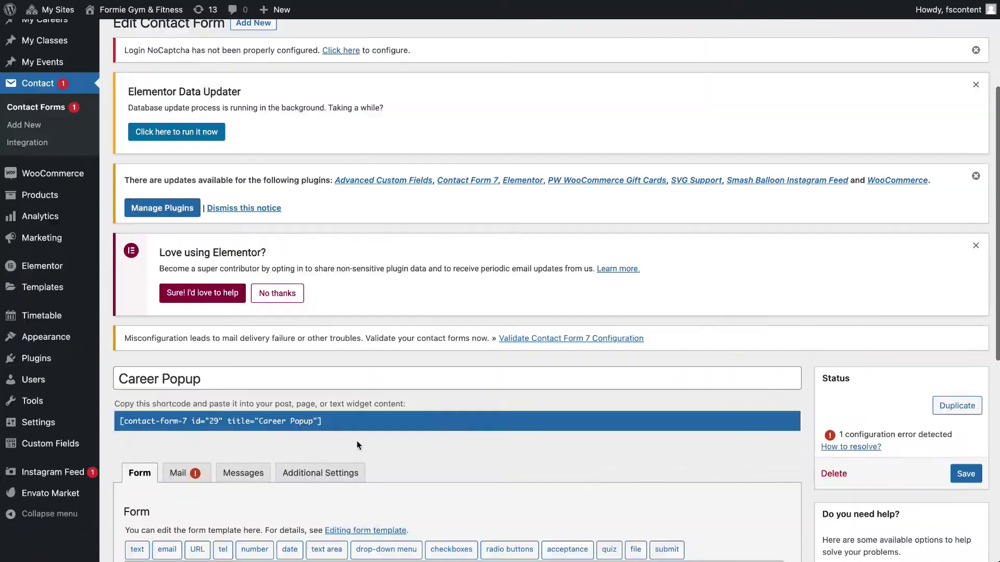
click(425, 328)
key(BackSpace)
click(490, 331)
key(BackSpace)
click(966, 196)
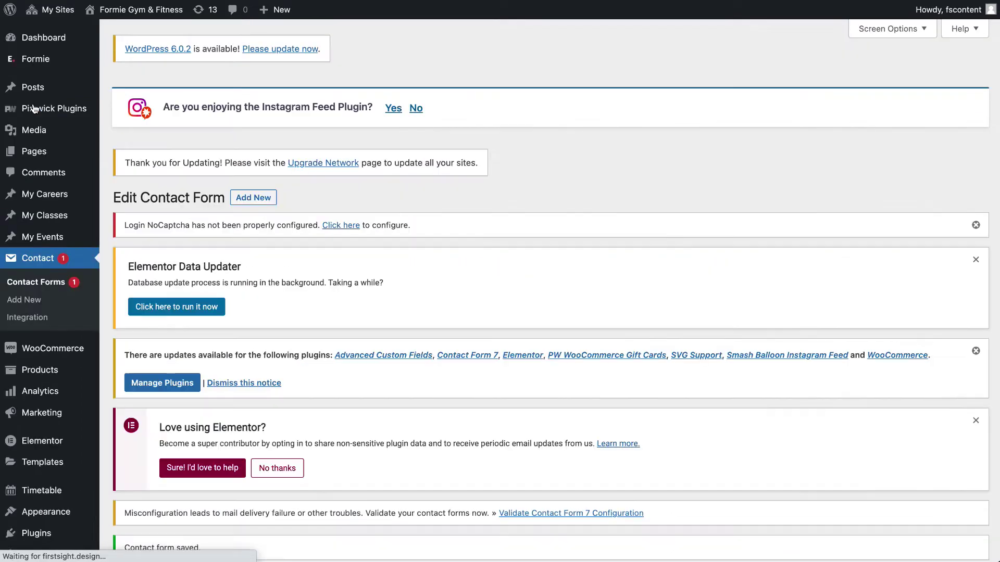
Step: Return to the live site and go to the open positions on the Career page
mouse_move(65, 10)
mouse_move(133, 9)
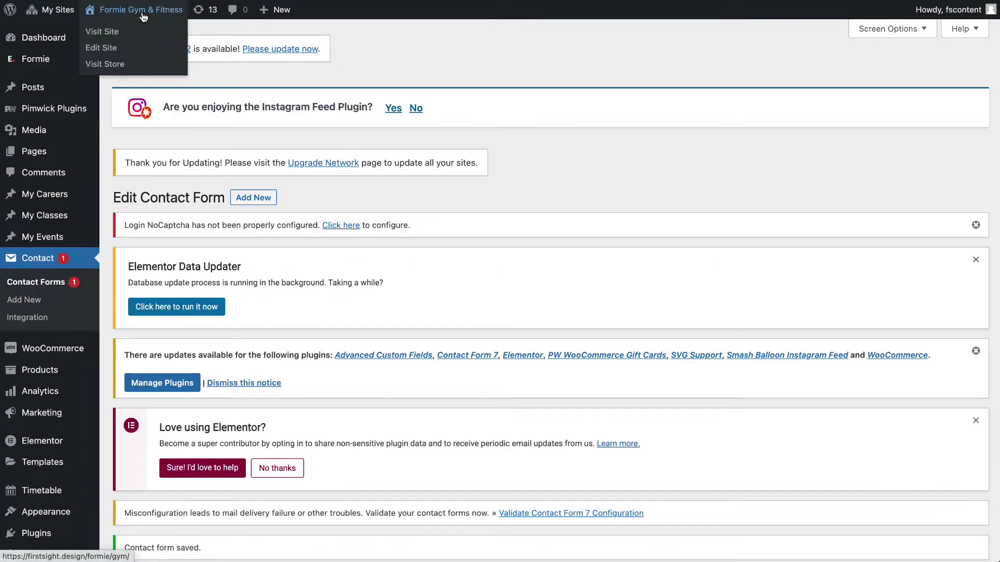
click(118, 32)
mouse_move(712, 46)
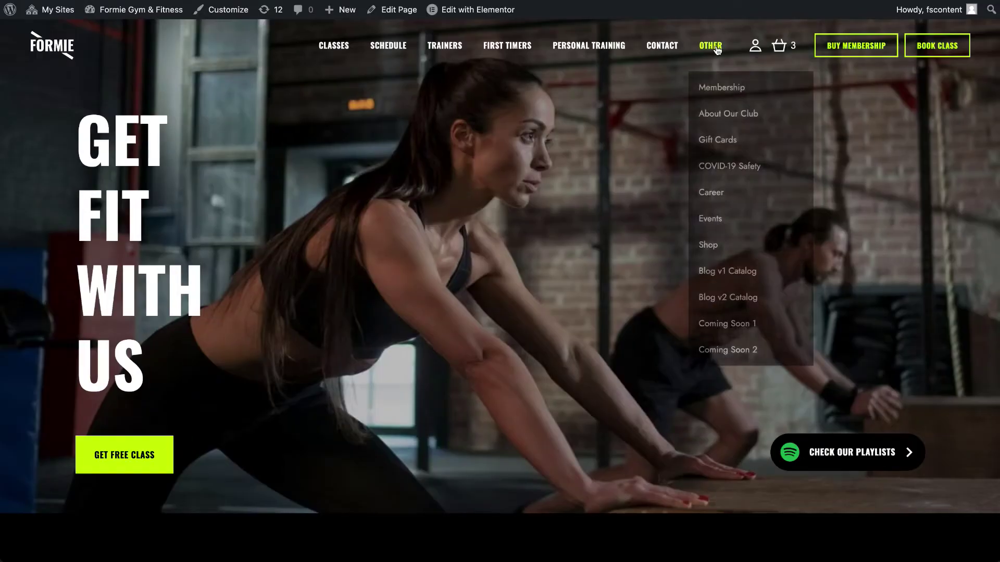
click(709, 192)
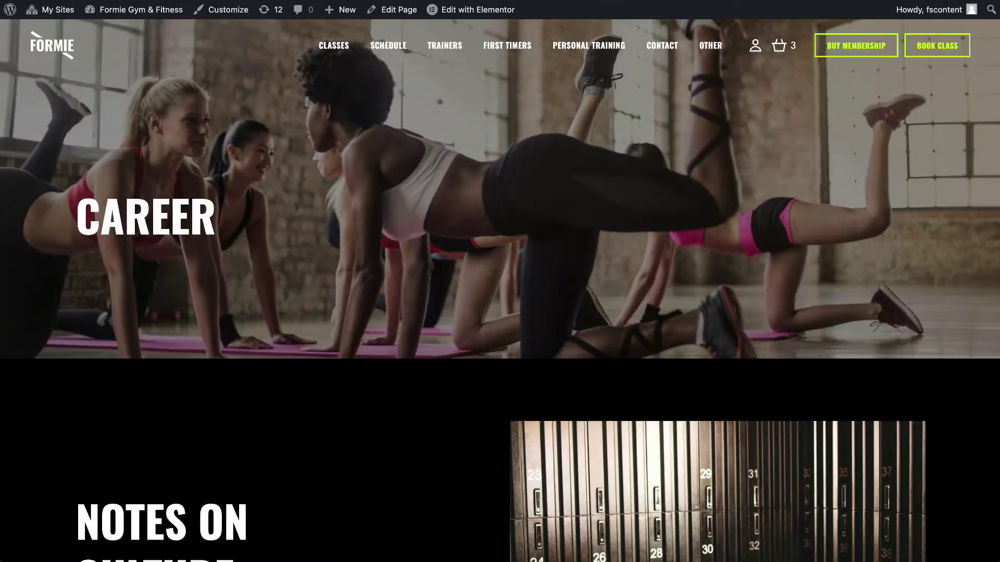
scroll(557, 179, down, 12)
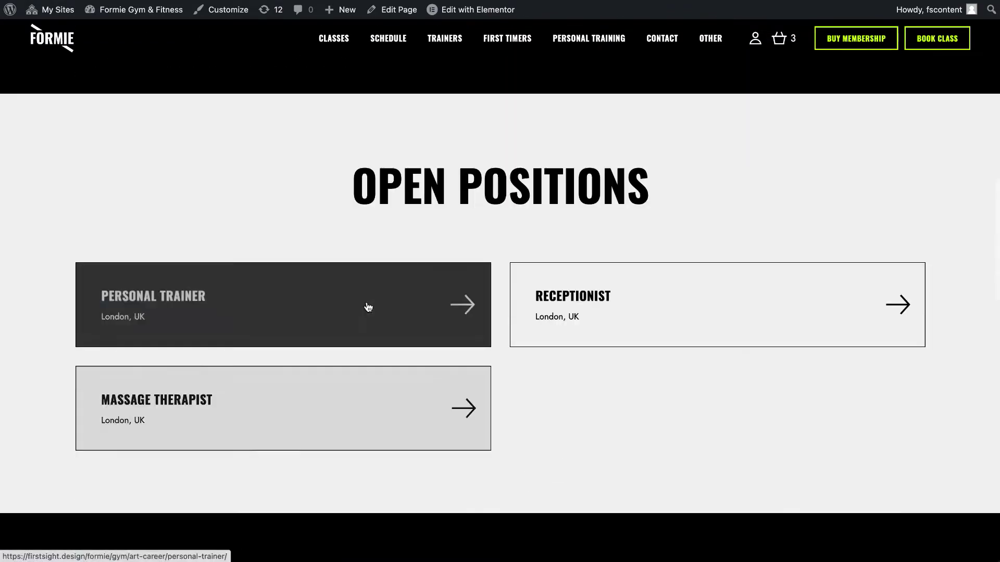
Step: Recheck the Phone field in the Personal Trainer position's Apply Now popup and close the popup
click(554, 322)
click(603, 404)
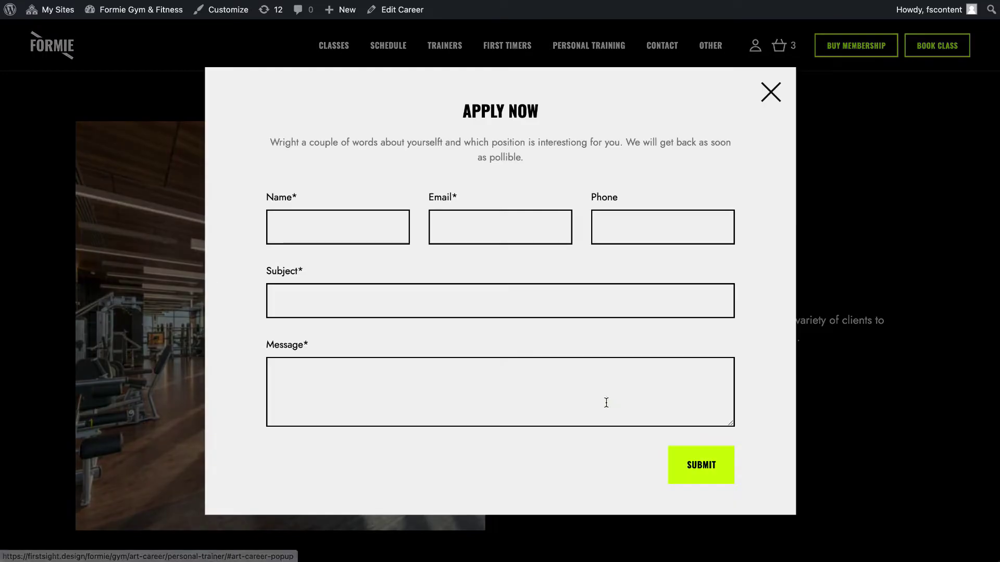
click(823, 358)
scroll(650, 437, down, 1)
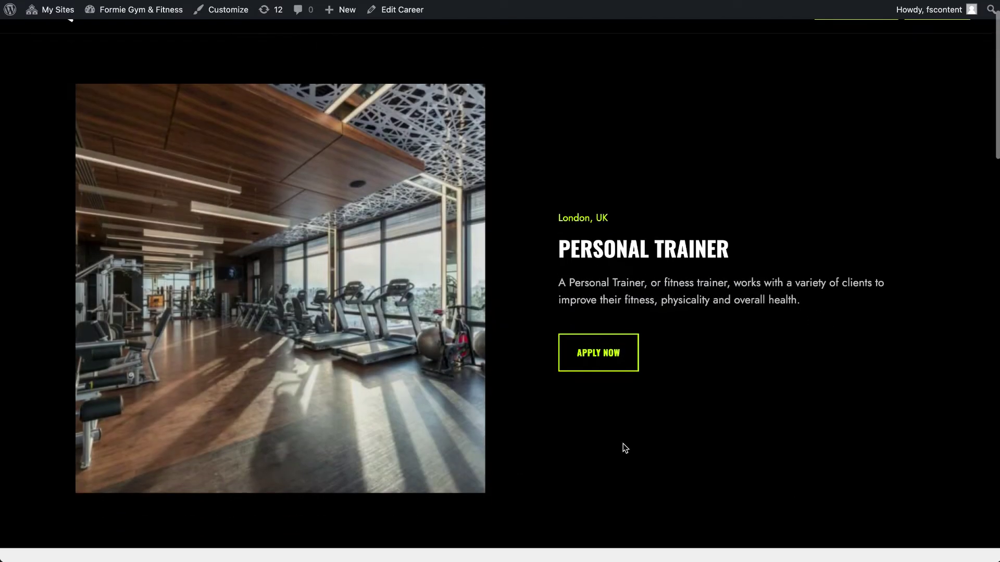
Step: Open the Customizer's Single Career settings and look over the rest of the Personal Trainer page in the preview
click(227, 9)
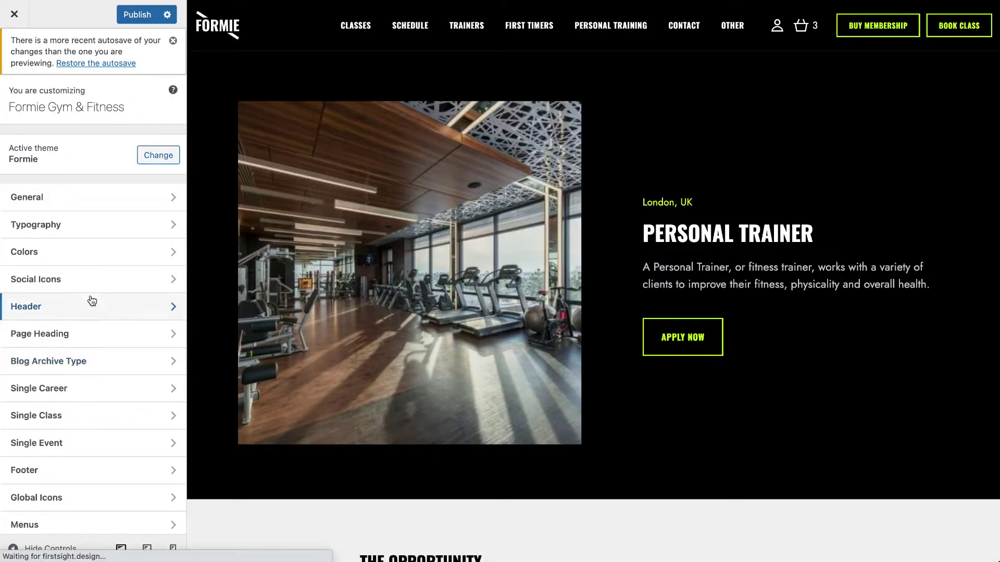
click(80, 387)
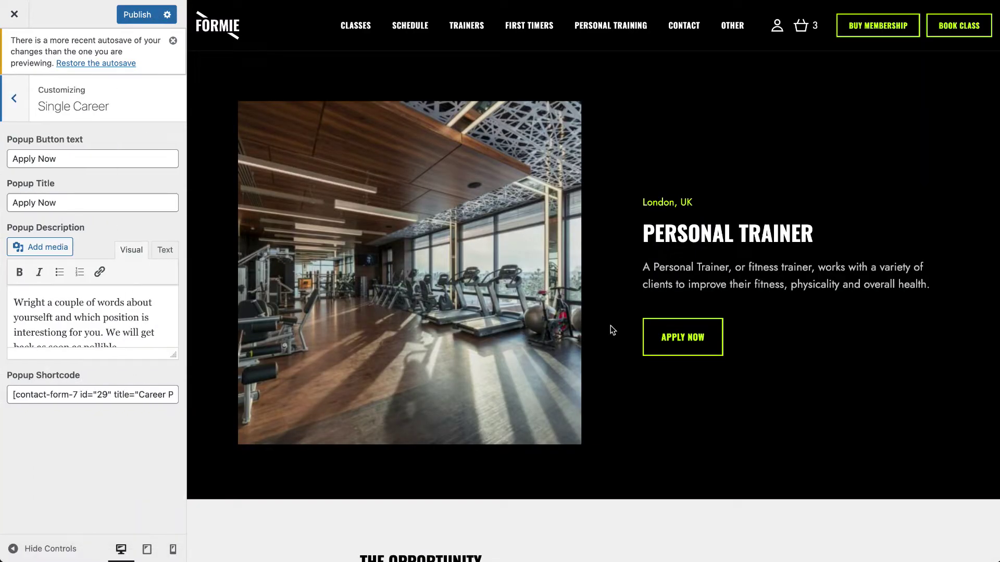
scroll(395, 508, down, 8)
scroll(395, 508, down, 10)
Step: Switch to the Single Class settings and browse the class list on the Classes page in the preview
click(15, 99)
click(72, 420)
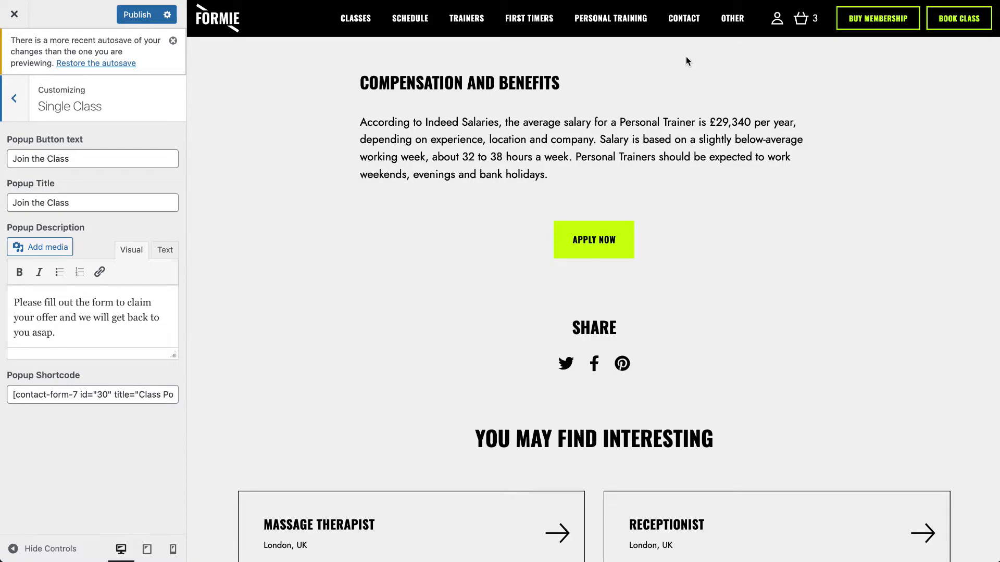
click(359, 28)
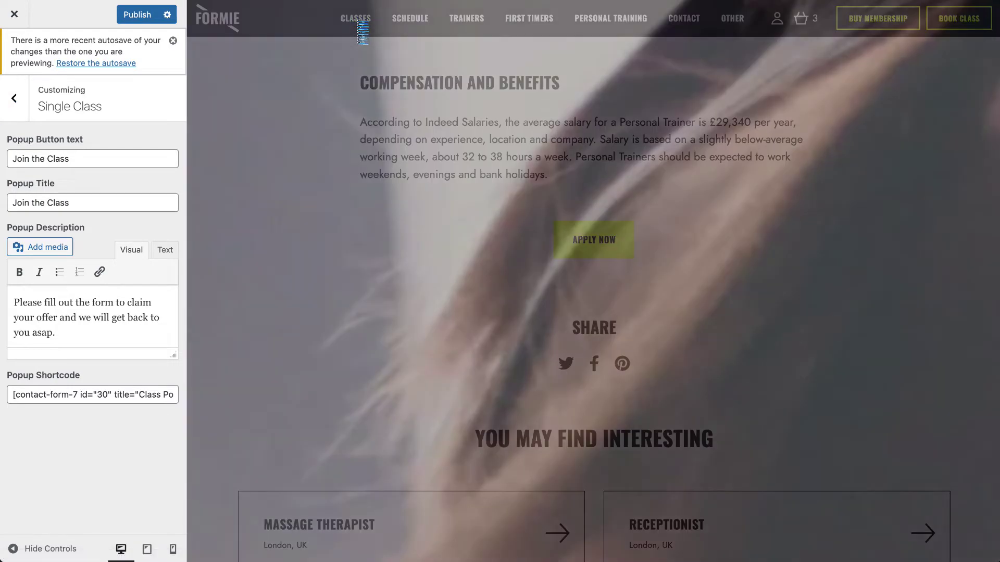
scroll(382, 166, down, 8)
scroll(382, 167, up, 6)
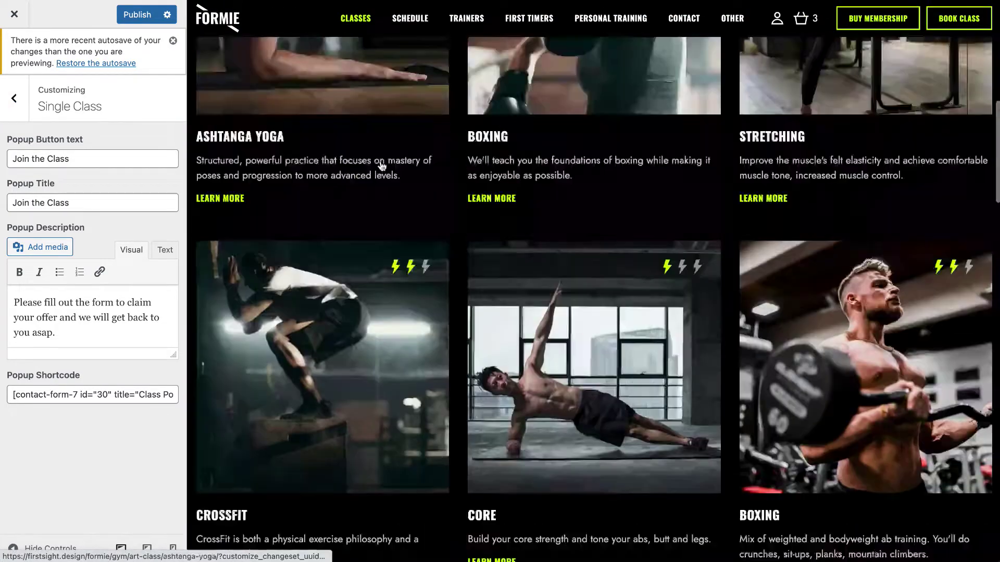
Step: Open the Ashtanga Yoga class in the preview and bring up its Join the Class popup
click(368, 234)
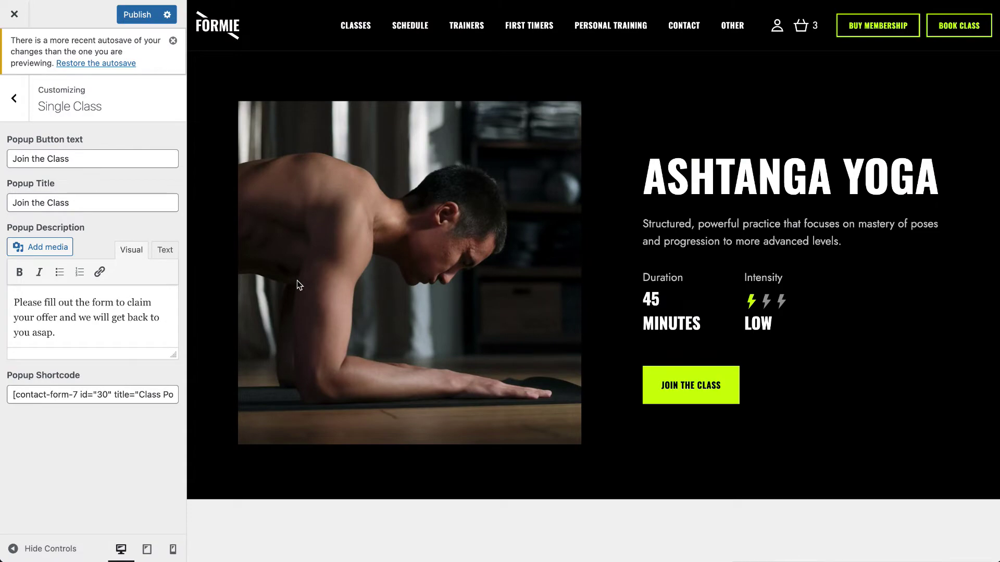
scroll(296, 280, down, 7)
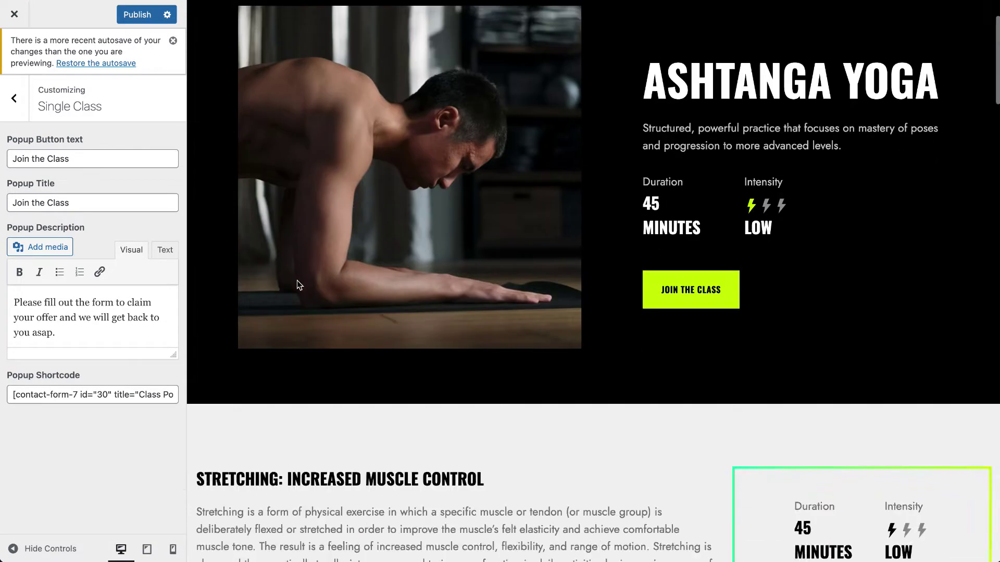
scroll(296, 280, up, 7)
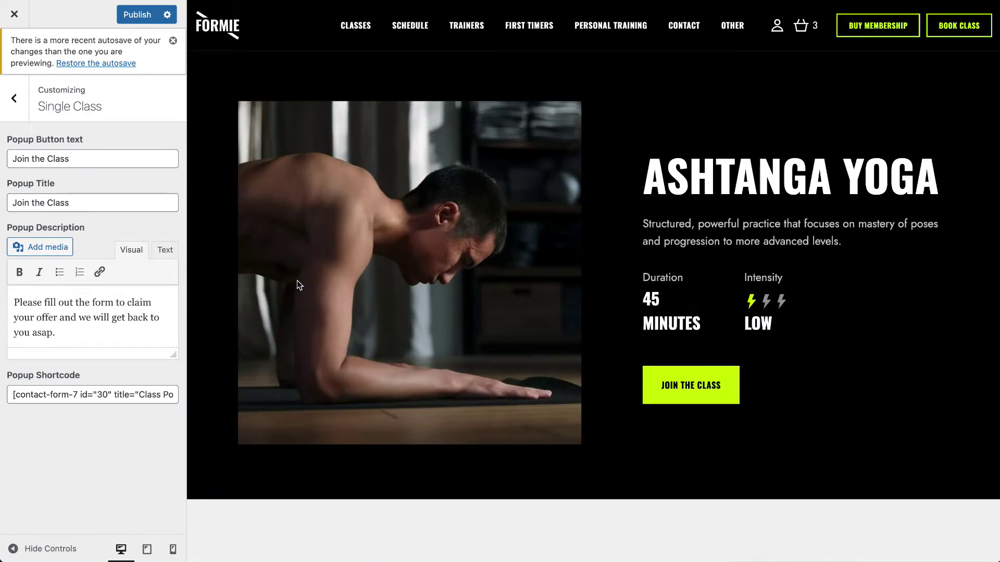
click(718, 397)
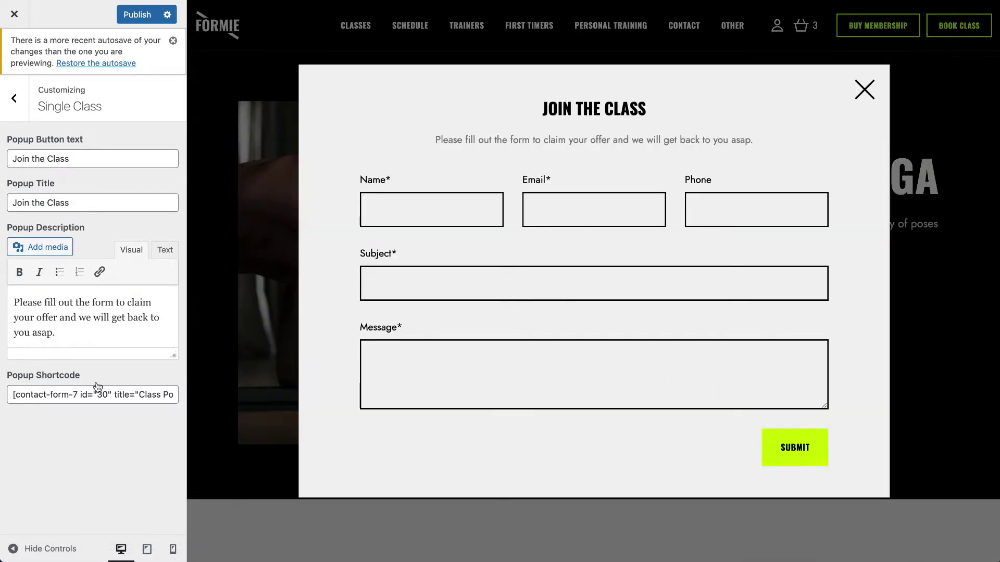
Step: Check the Single Class popup shortcode against the popup's form, description and title, and close the popup
drag(11, 392, 188, 404)
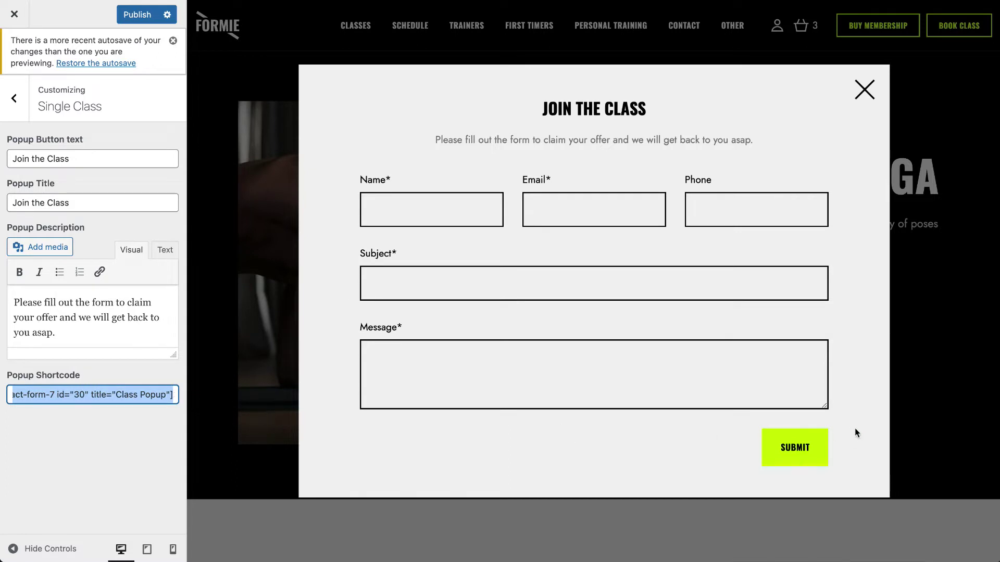
drag(174, 394, 578, 240)
drag(436, 140, 795, 155)
drag(544, 106, 772, 102)
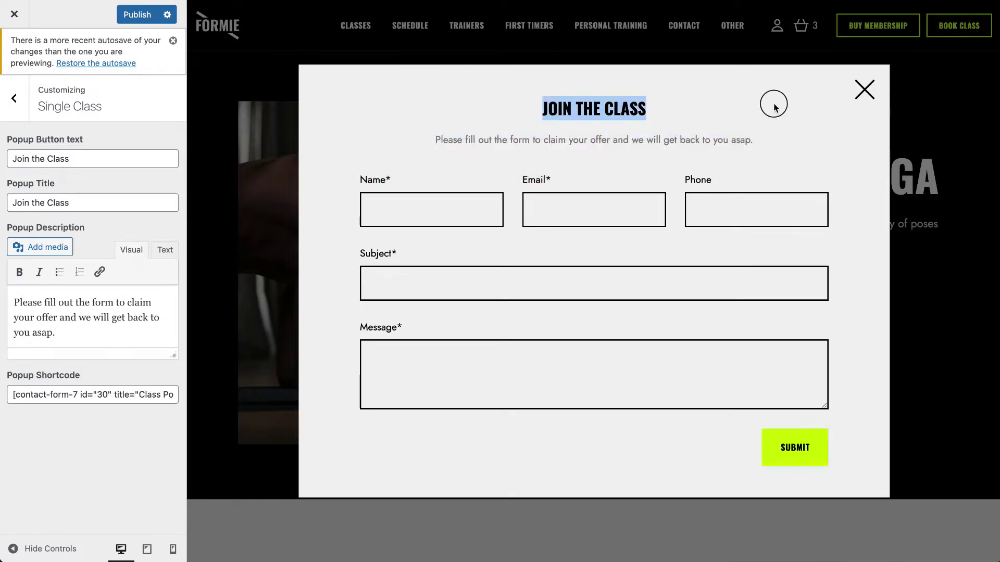
click(863, 90)
Step: Switch to the Single Event settings and open the New Members Welcome Drink event from the Events page in the preview
scroll(713, 286, down, 6)
click(14, 98)
scroll(115, 419, down, 1)
click(115, 400)
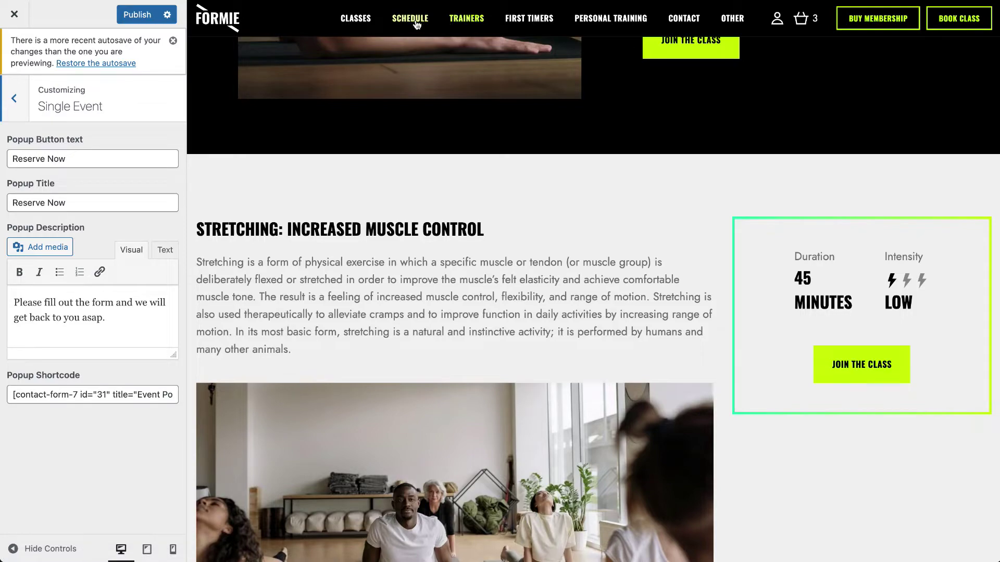
mouse_move(732, 17)
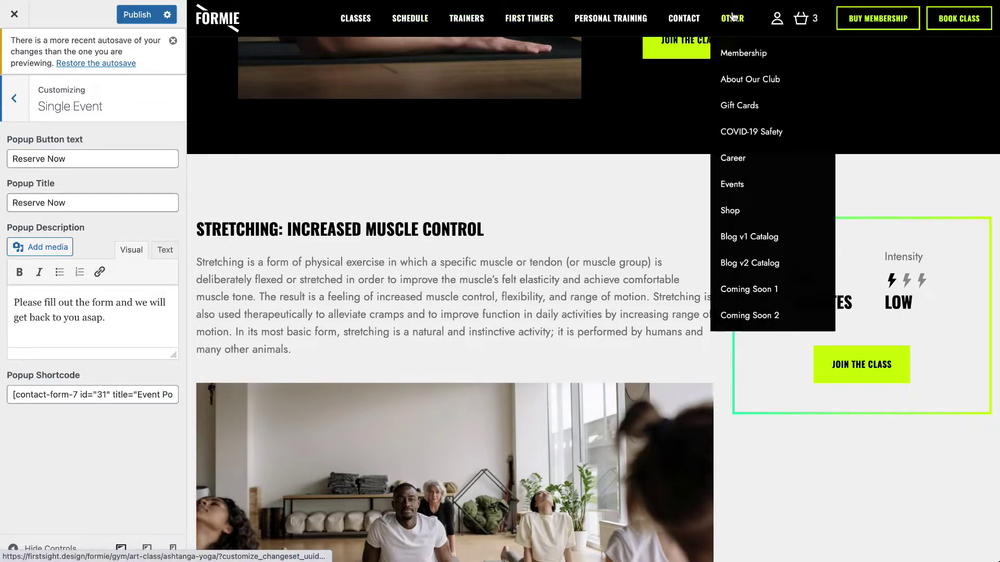
click(733, 185)
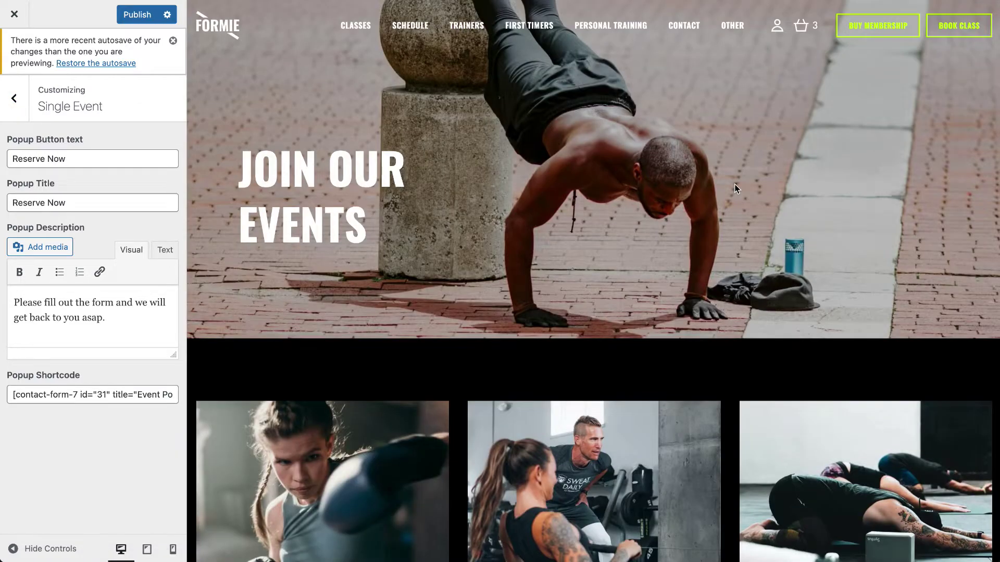
scroll(640, 339, down, 6)
click(366, 262)
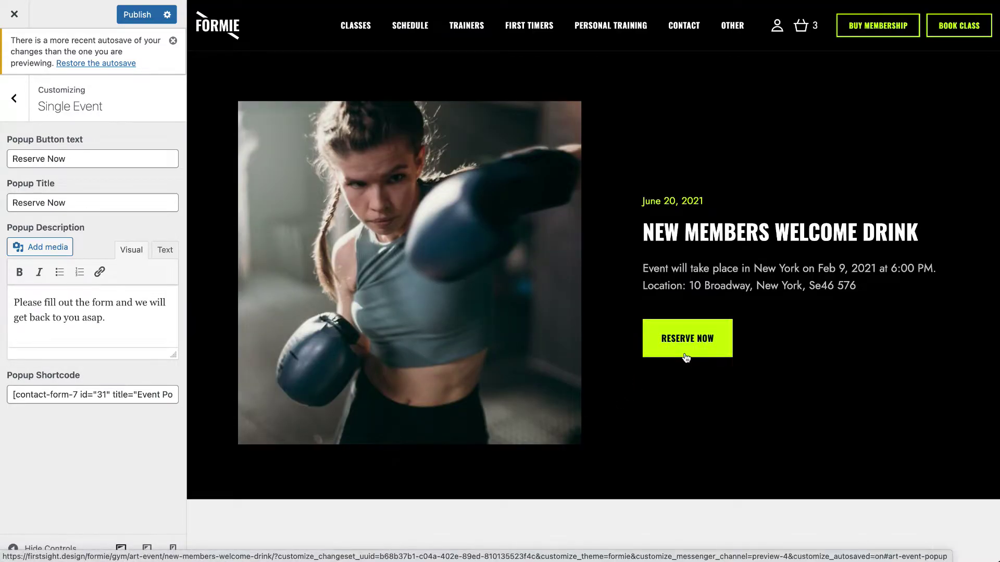
Step: Compare the Single Event button text, title, description and shortcode with the Reserve Now popup, and close the popup
drag(92, 154, 5, 156)
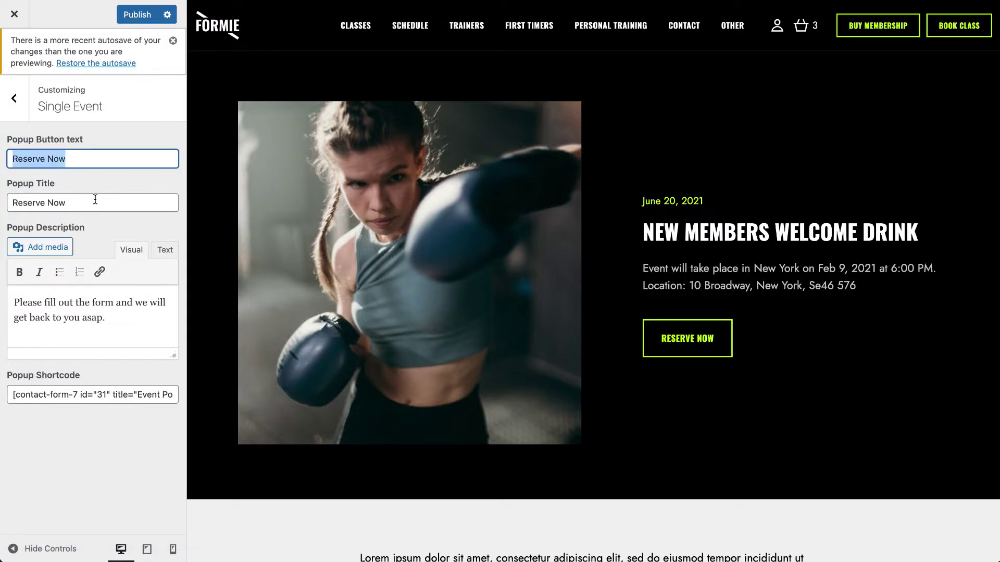
click(688, 339)
drag(549, 111, 698, 107)
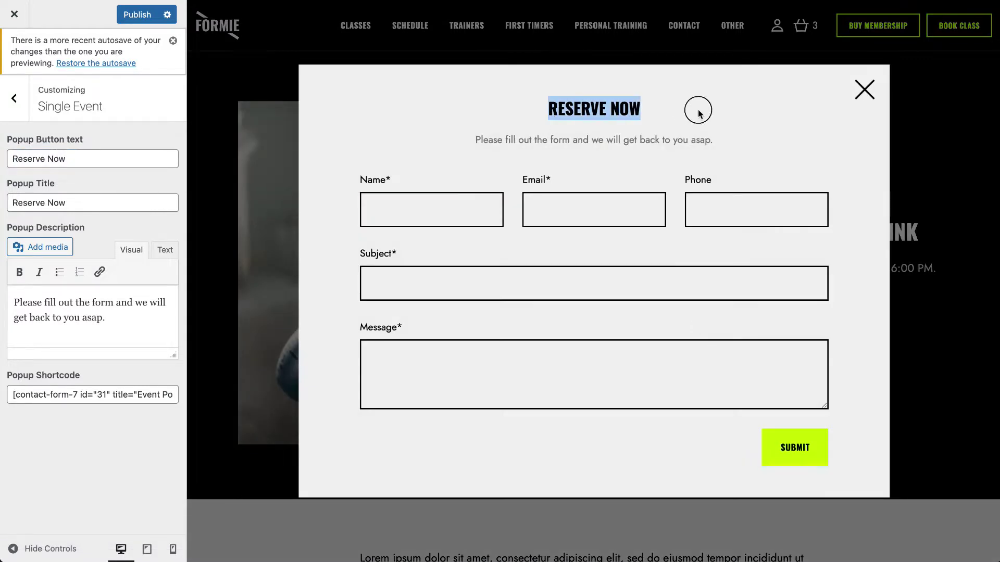
drag(94, 203, 5, 202)
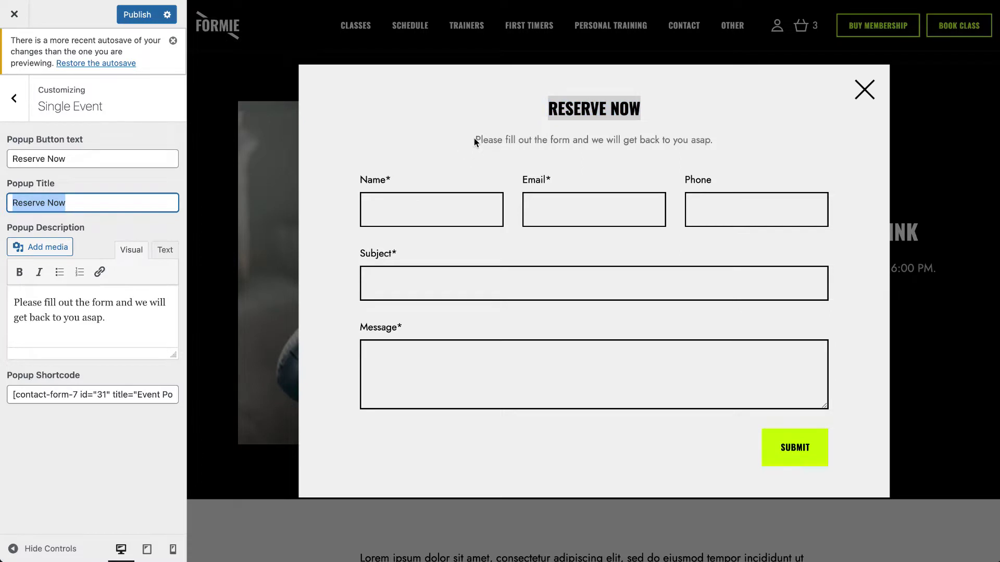
drag(474, 138, 716, 142)
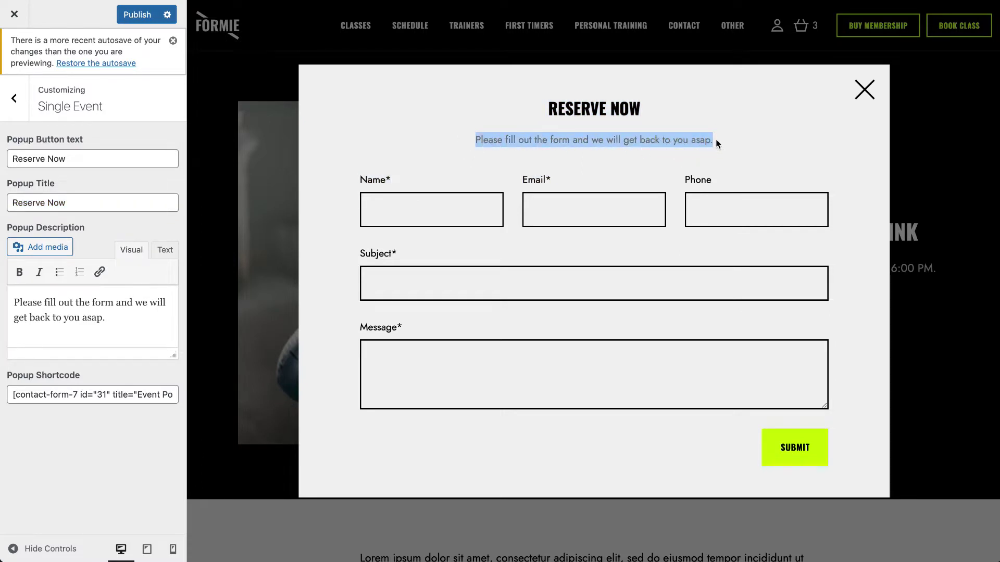
drag(105, 337, 3, 290)
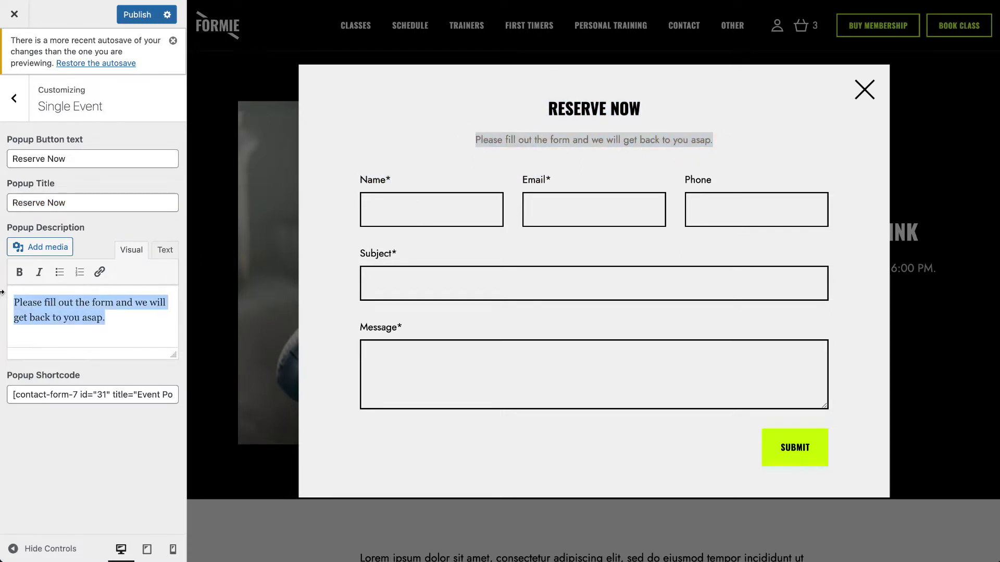
drag(10, 394, 281, 400)
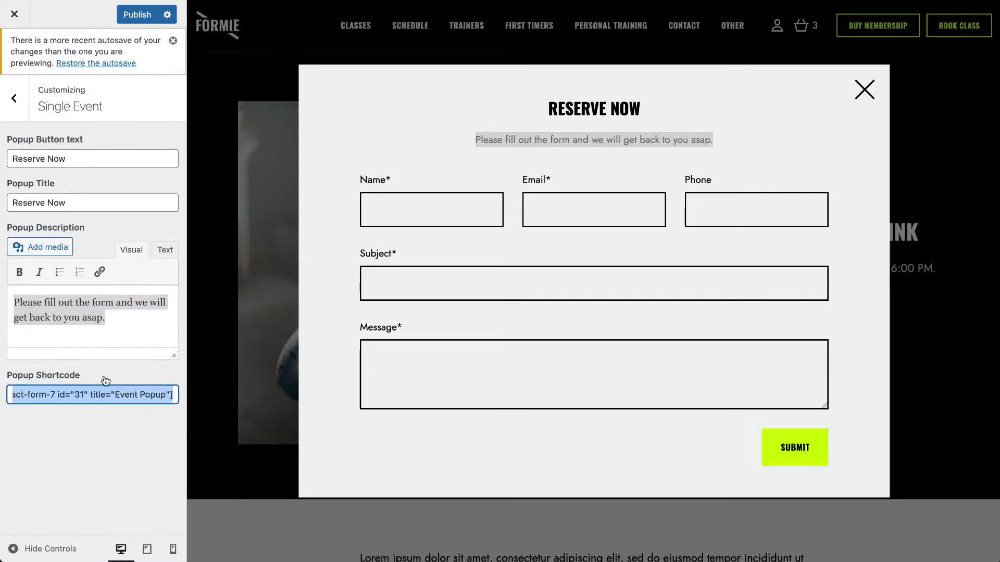
click(864, 91)
Step: Open the Footer settings, examine the copyright text against the page footer and try the Main color scheme
click(24, 101)
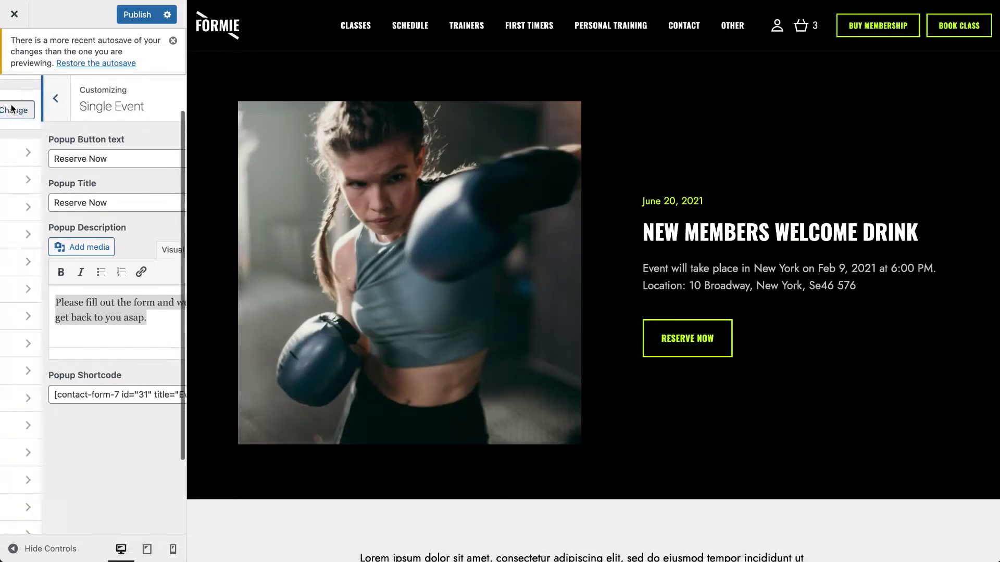
click(60, 424)
scroll(341, 371, down, 15)
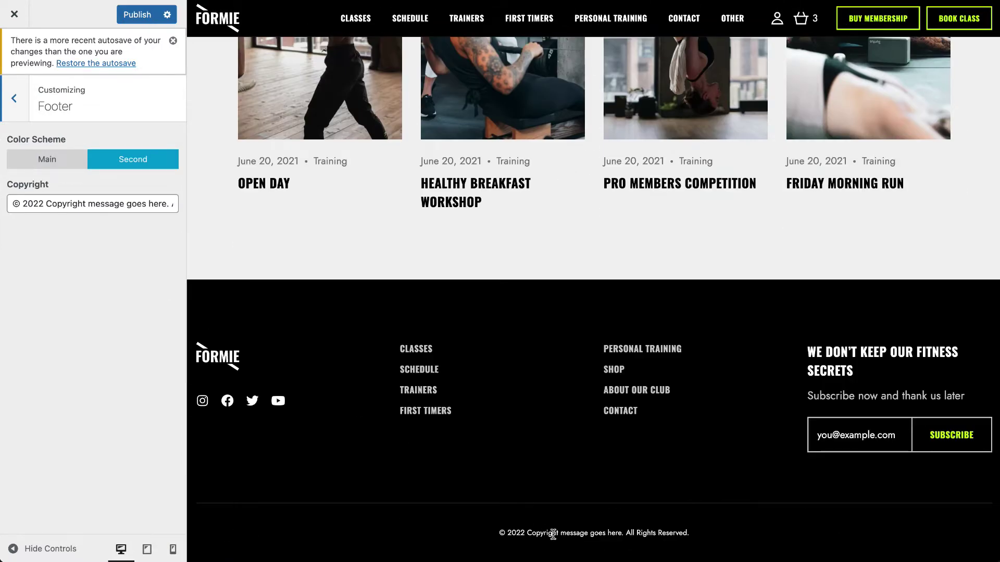
drag(16, 204, 313, 211)
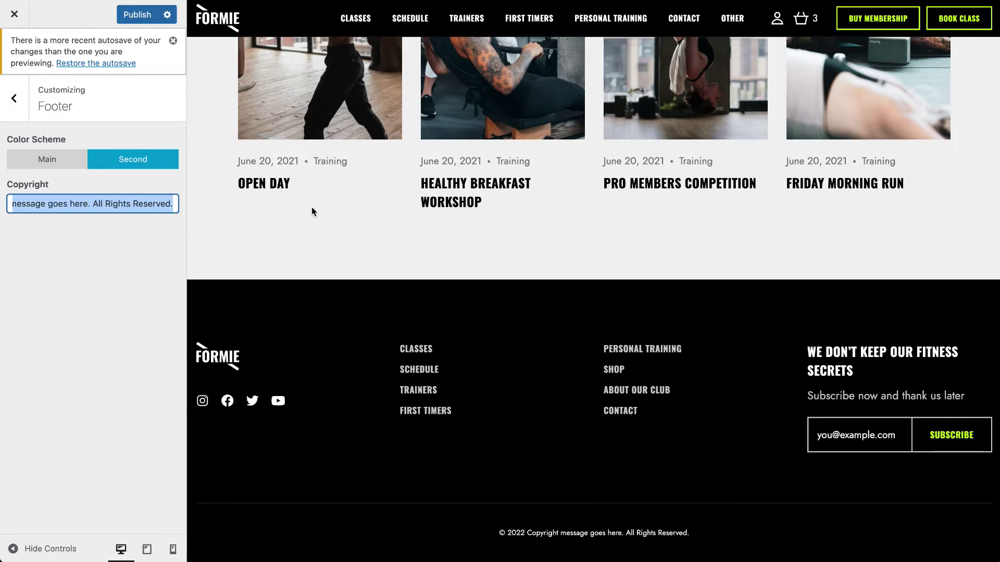
click(47, 161)
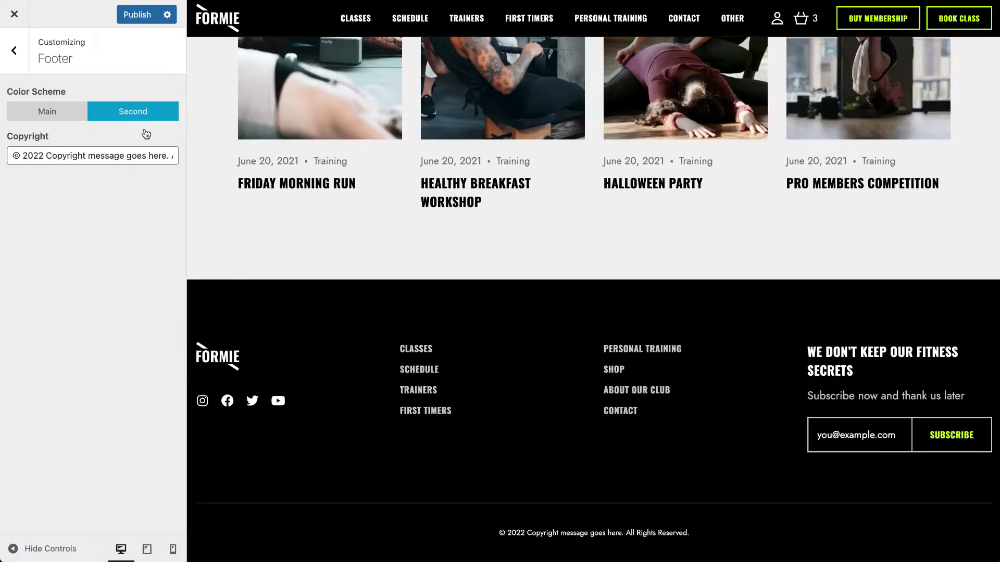
Step: Open the Global Icons settings and check the image option for the Thank you page icon
click(14, 50)
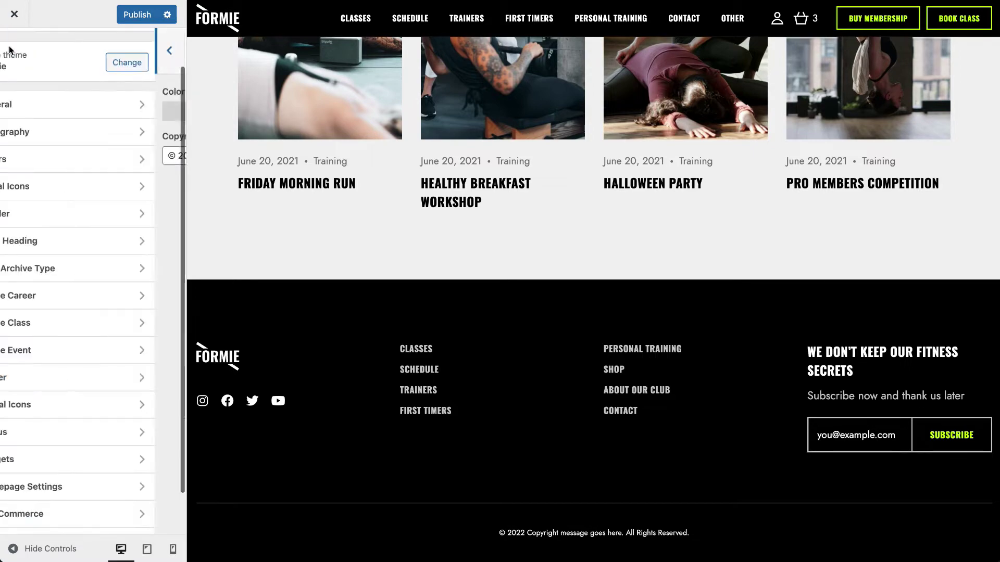
click(107, 412)
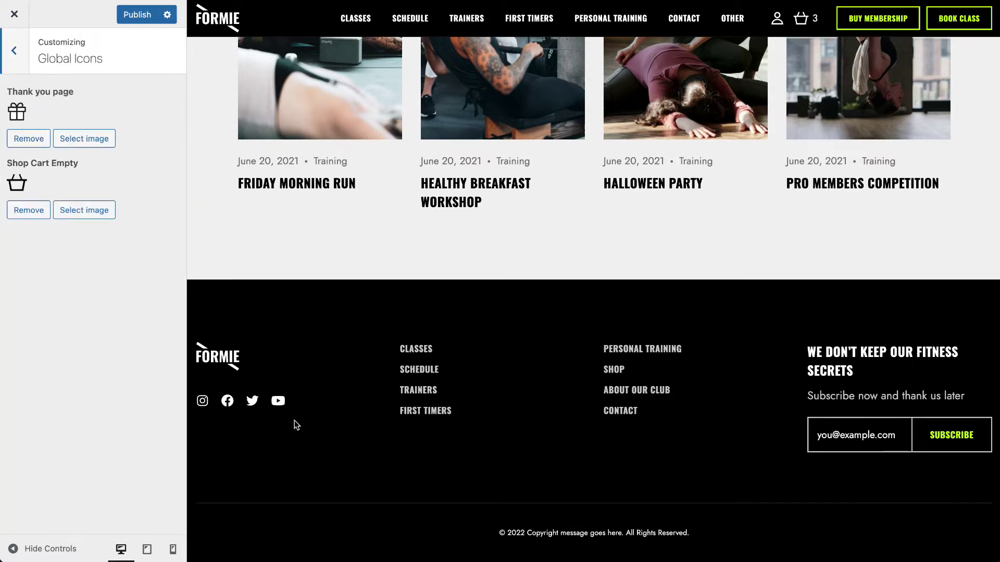
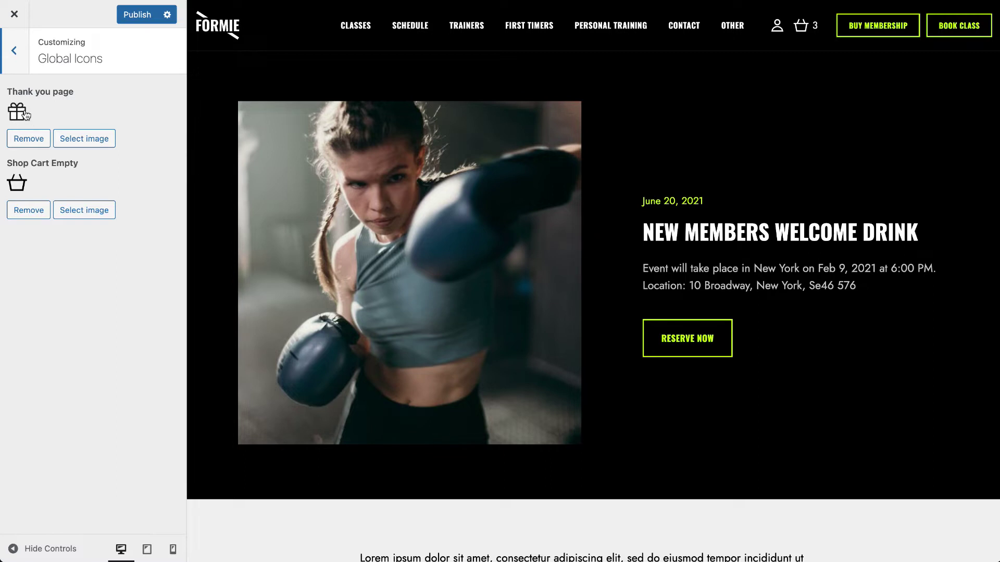
click(84, 145)
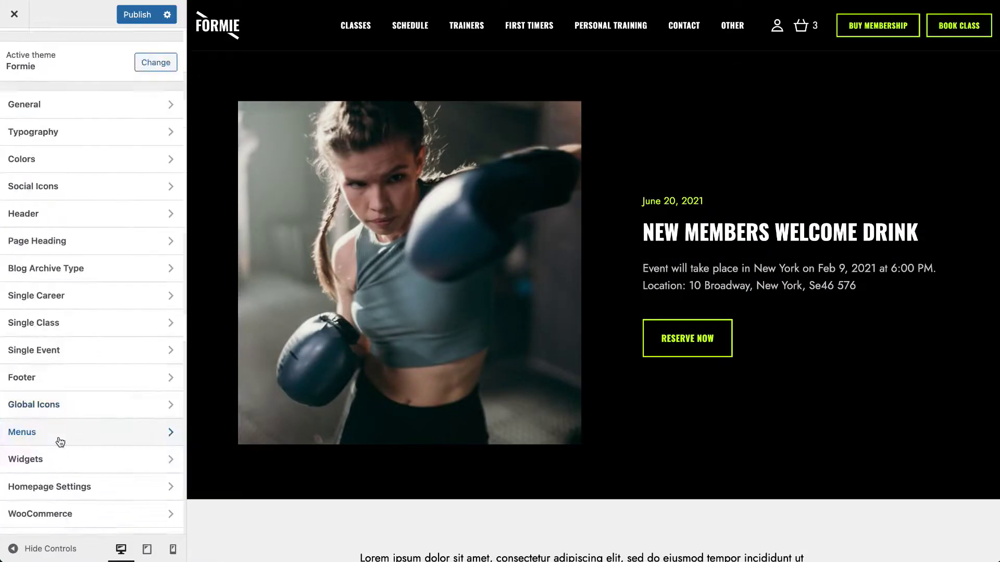
Step: Open the Menus settings and look over the header and footer menus in the preview
click(58, 436)
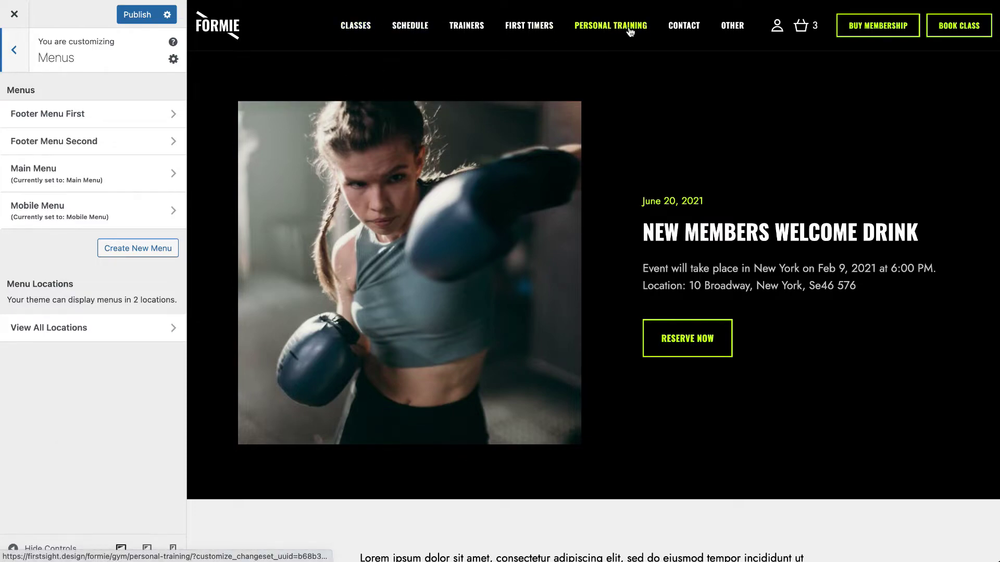
scroll(442, 24, down, 10)
scroll(441, 24, down, 5)
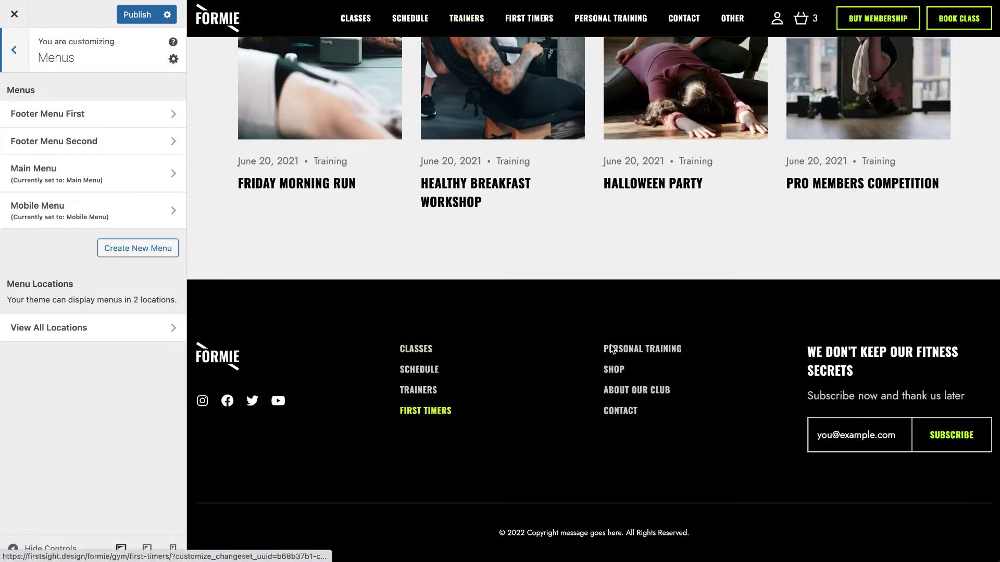
scroll(601, 253, up, 15)
scroll(600, 253, up, 8)
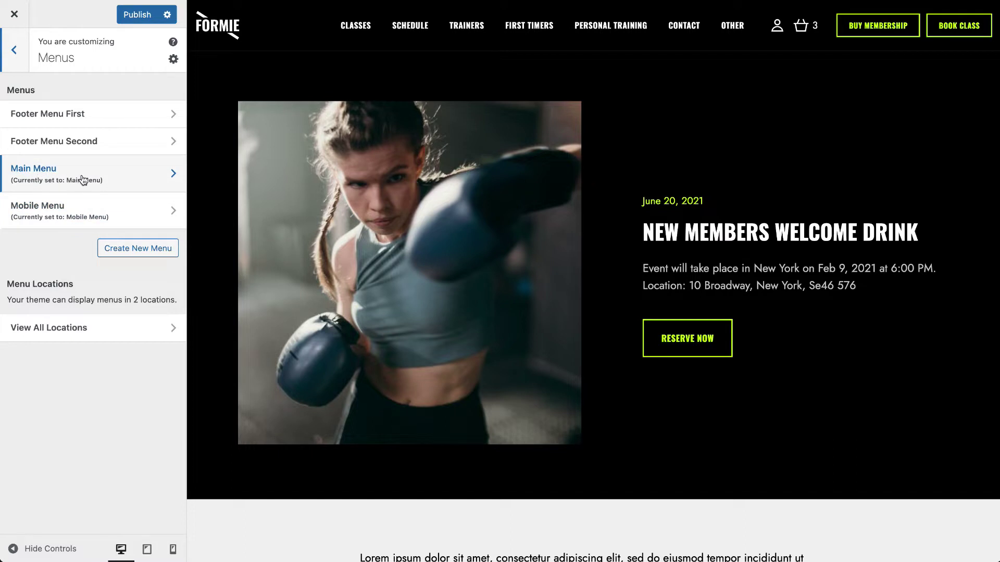
Step: Open the Main Menu, check its name and try rearranging the items under Classes
click(107, 176)
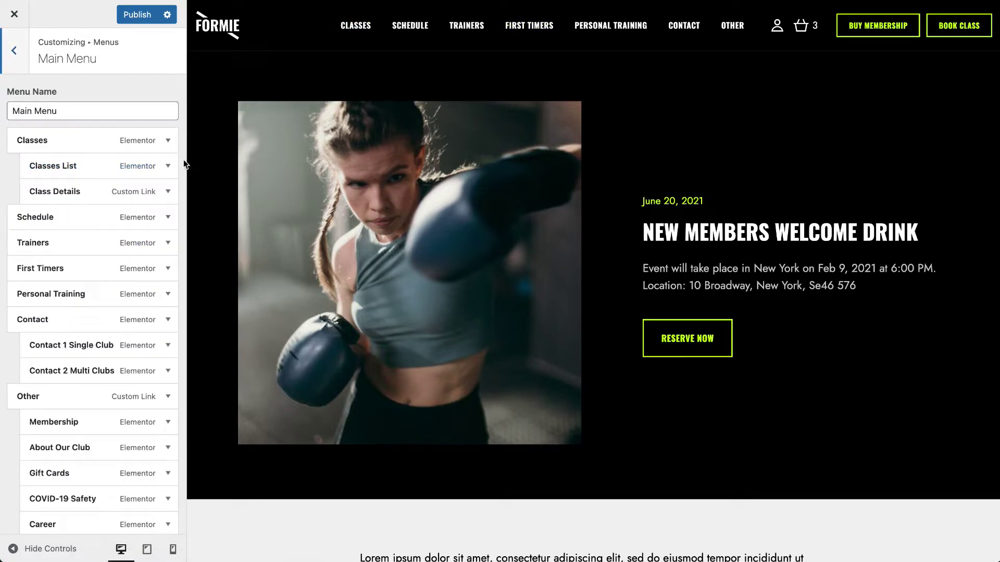
drag(71, 110, 2, 110)
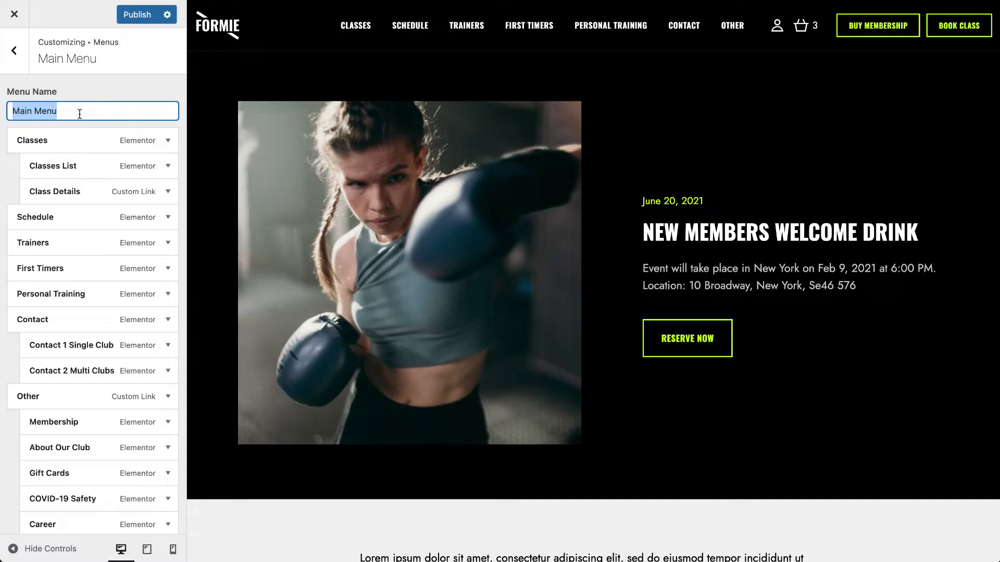
mouse_move(359, 32)
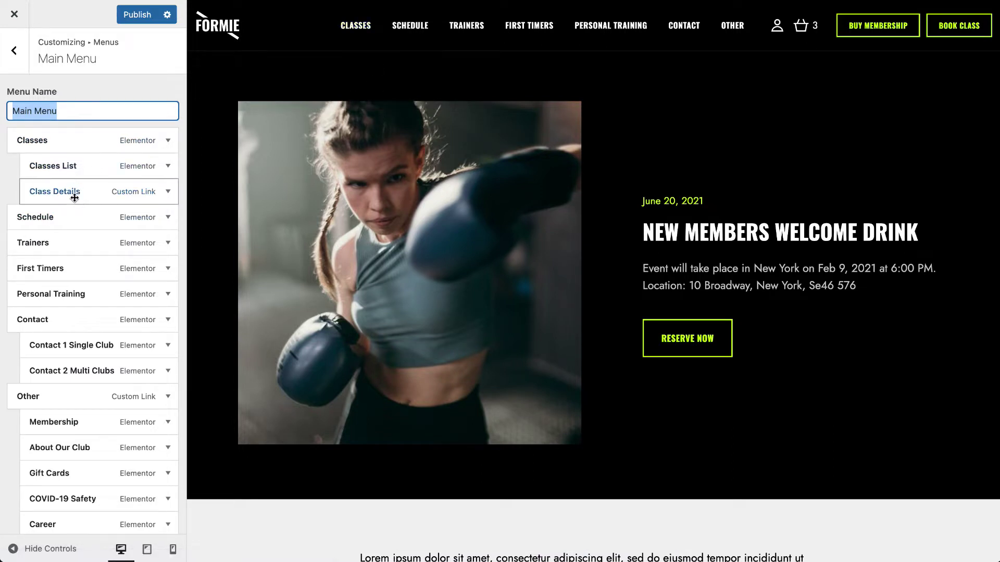
drag(80, 192, 43, 162)
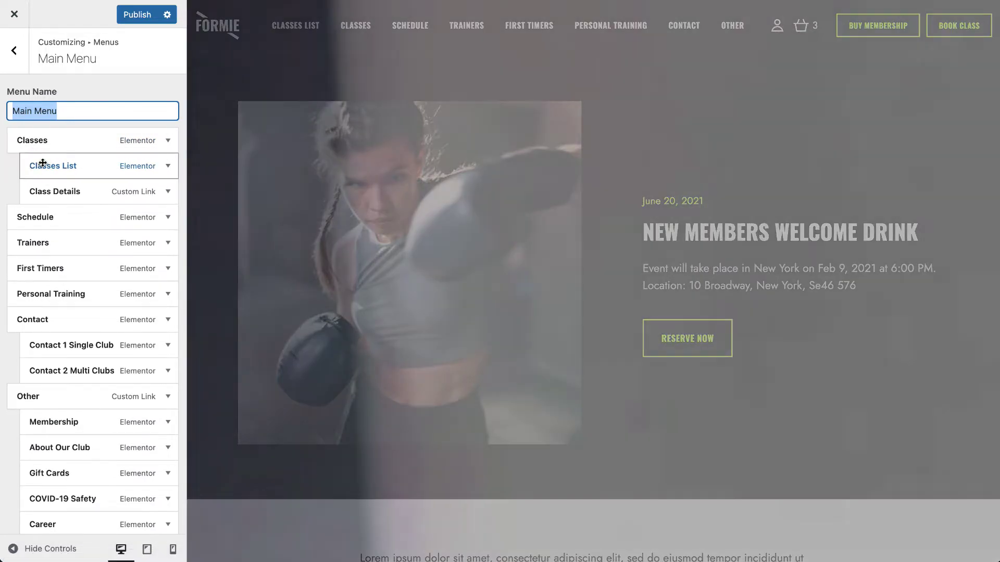
Step: Look through the Main Menu items and inspect the edit and removal options of Other and Membership
scroll(43, 163, down, 3)
scroll(43, 163, up, 1)
scroll(43, 163, down, 10)
scroll(43, 163, up, 5)
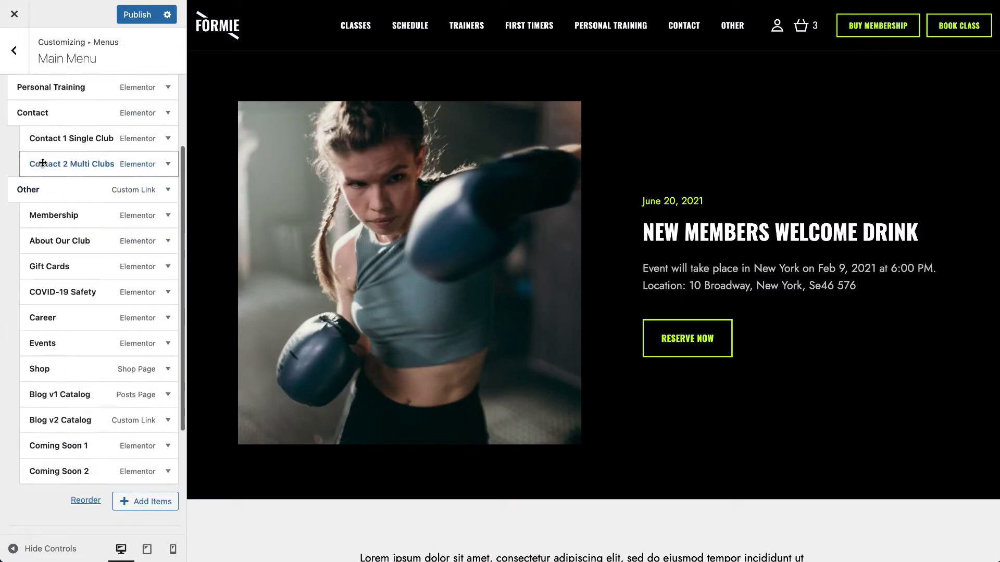
click(87, 195)
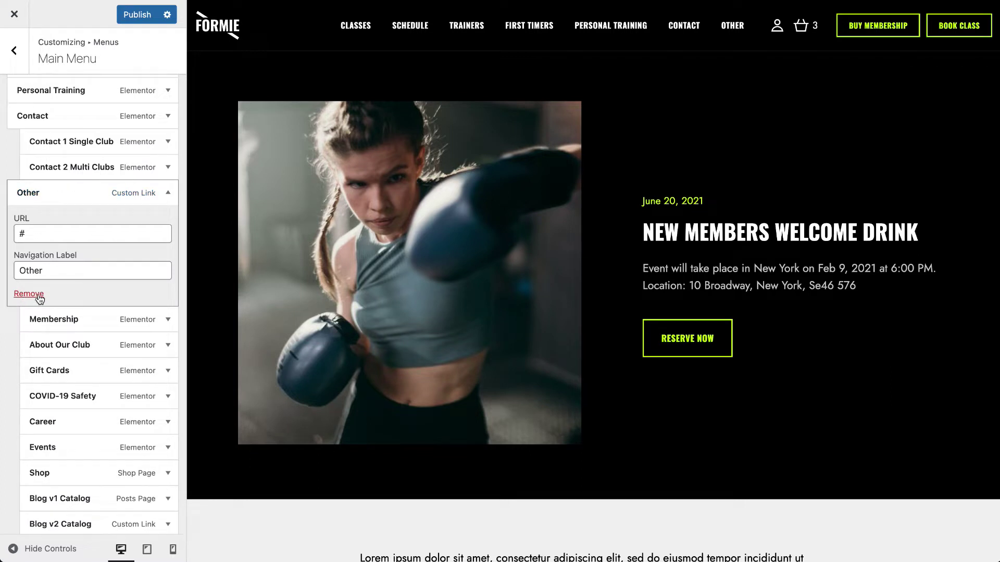
click(78, 194)
click(73, 219)
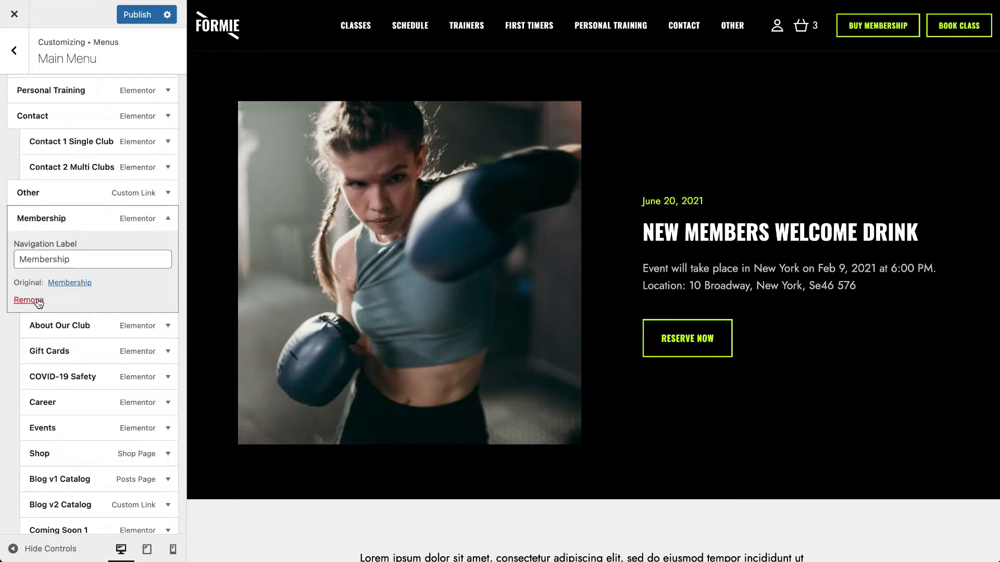
drag(82, 218, 98, 218)
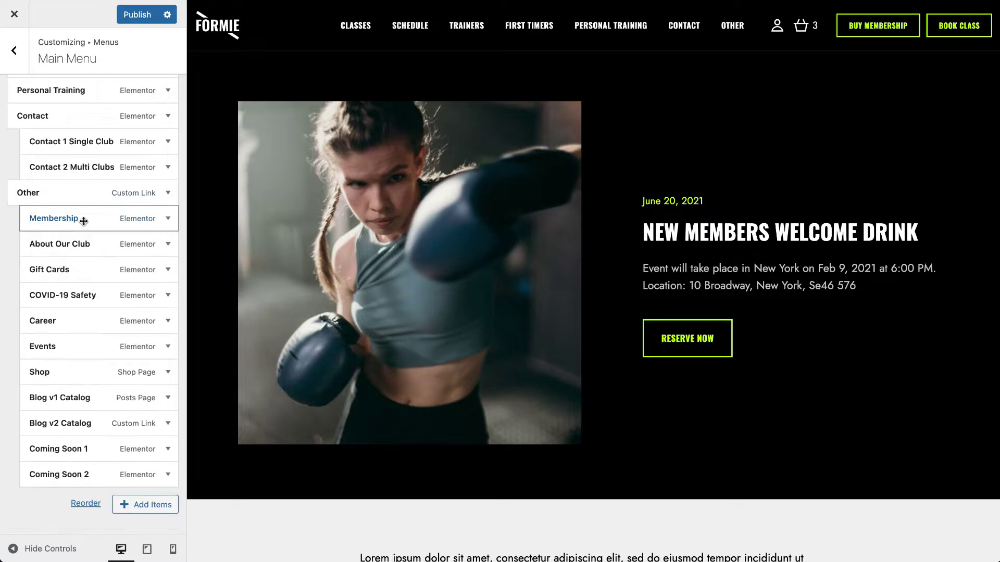
Step: Try adding the Career page to the Main Menu, place it under Other between Events and Shop, and remove it again
click(139, 508)
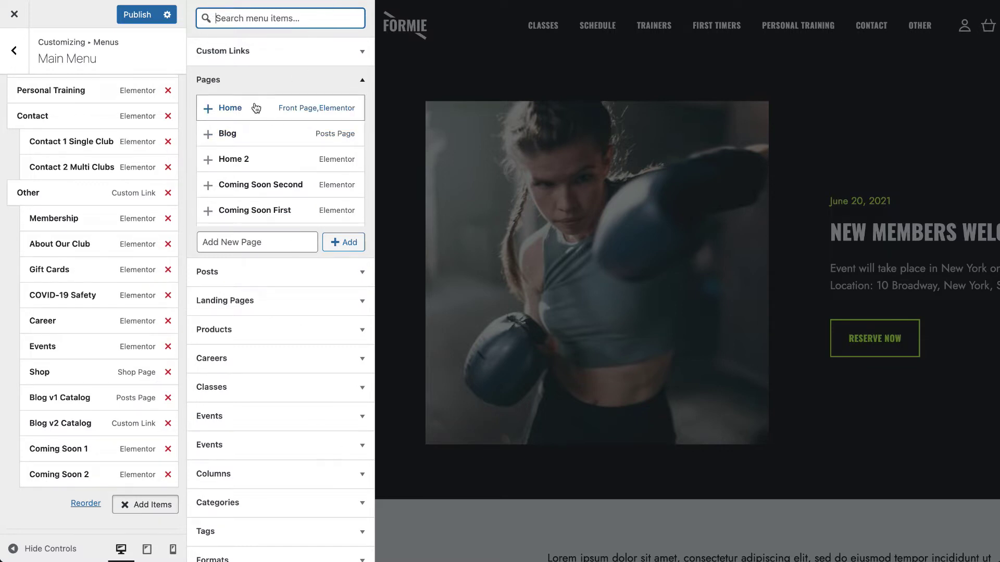
scroll(255, 172, down, 5)
scroll(253, 173, down, 2)
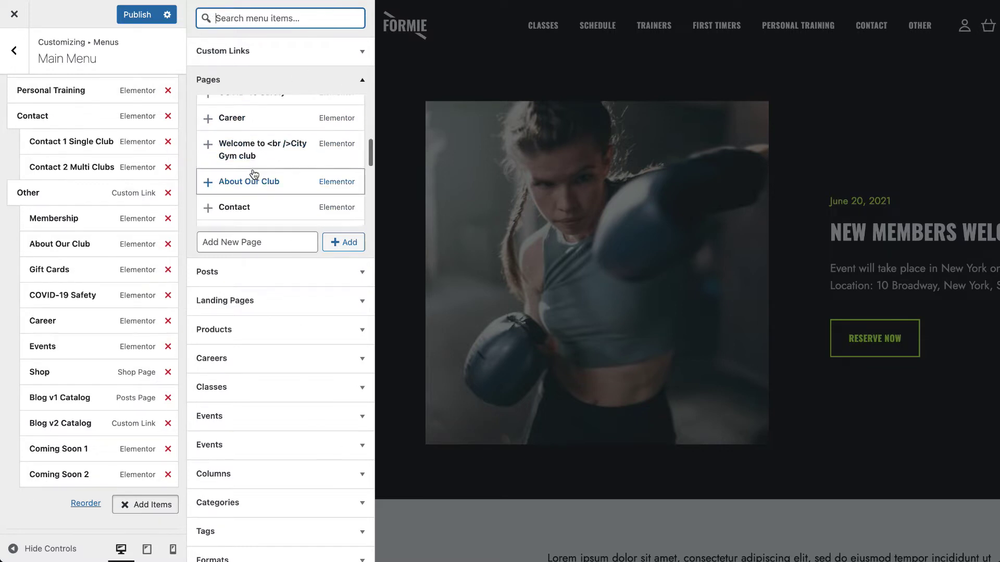
click(265, 124)
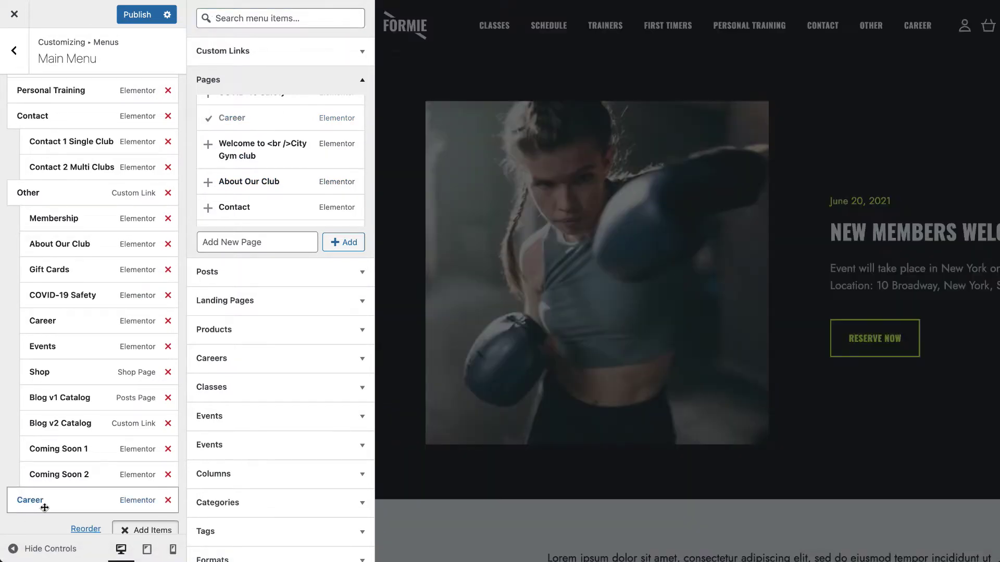
drag(44, 508, 59, 377)
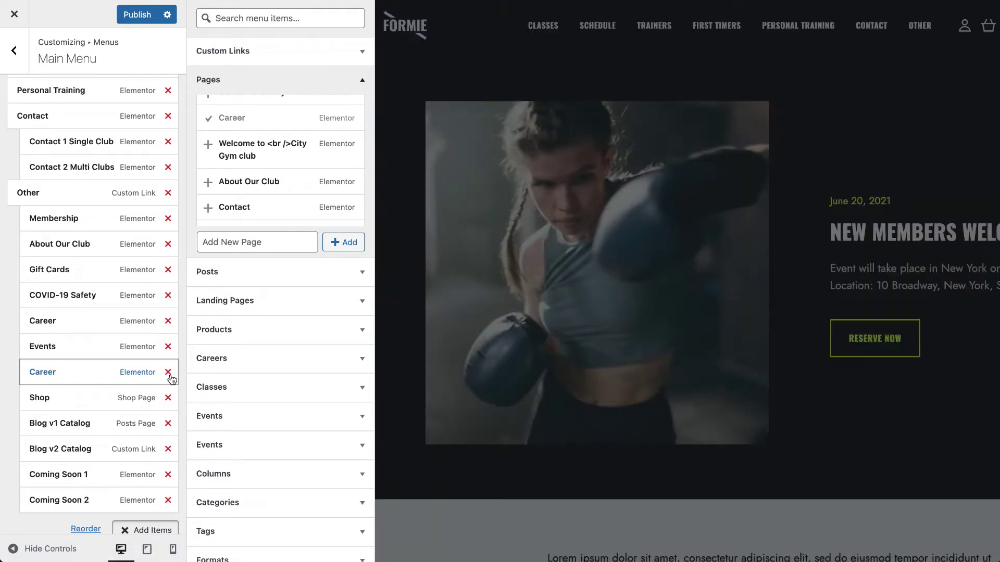
click(168, 372)
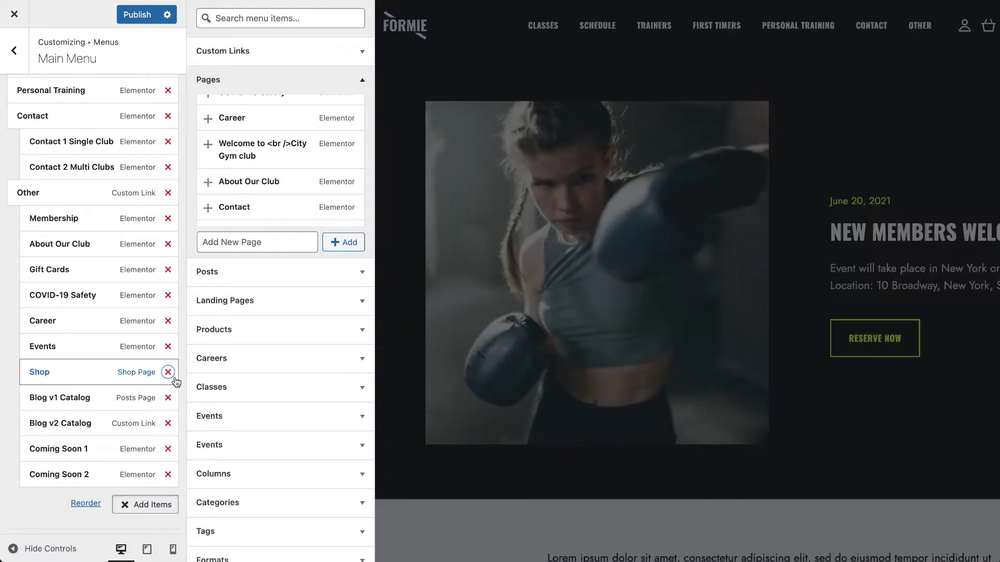
Step: Try out a custom link for the Main Menu with the link text Menu Item Example, and leave without adding it
scroll(312, 156, up, 10)
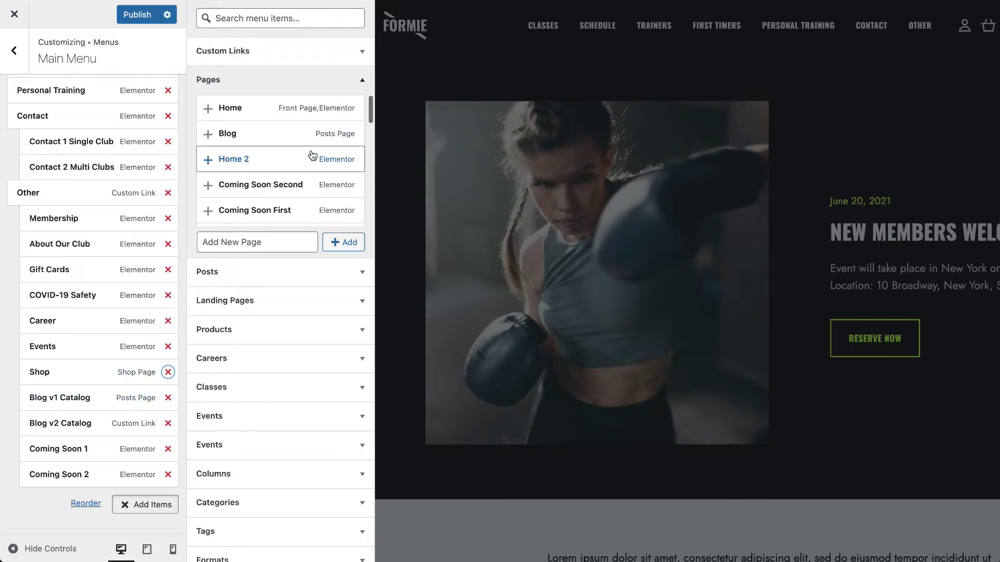
click(310, 58)
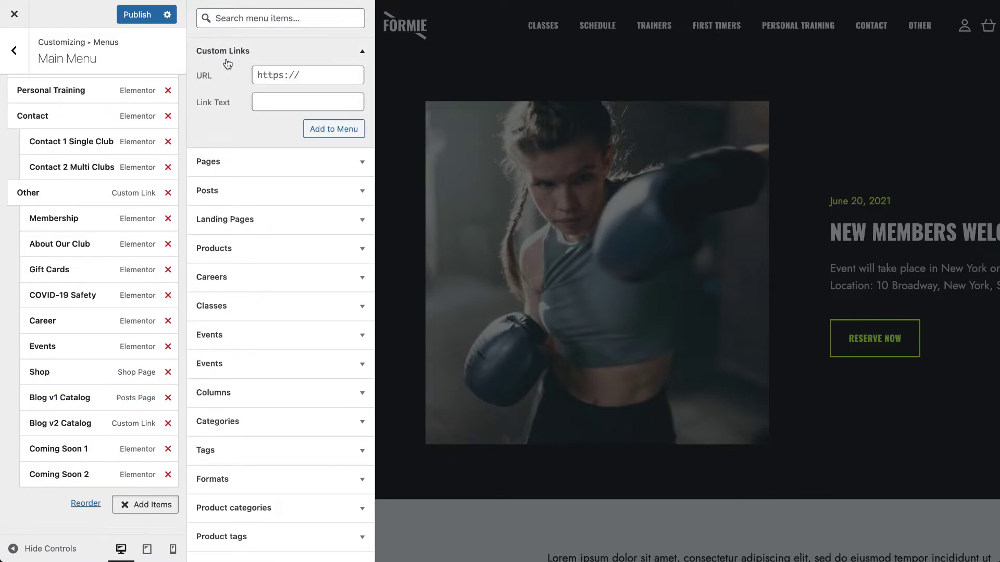
drag(196, 51, 245, 54)
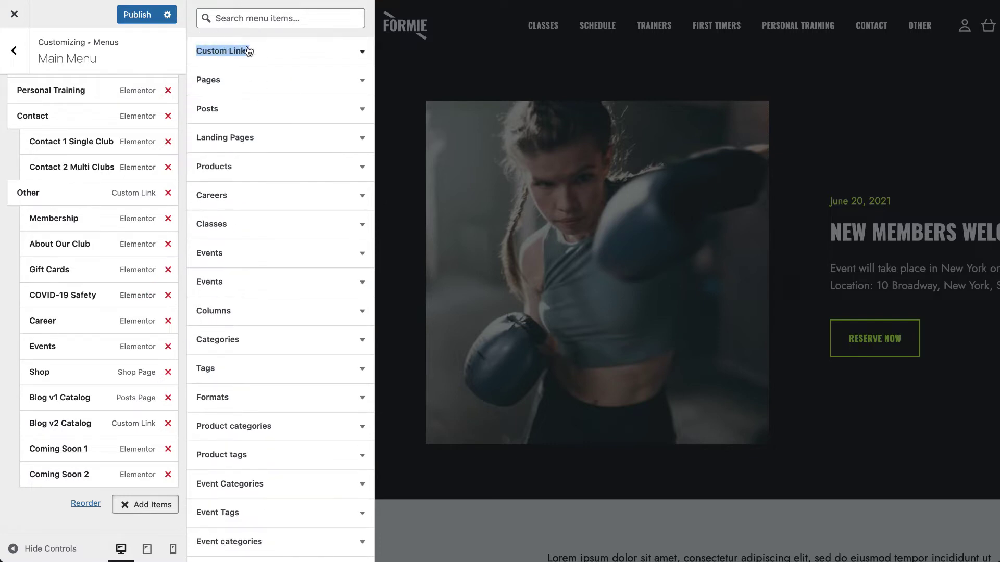
click(245, 51)
click(265, 101)
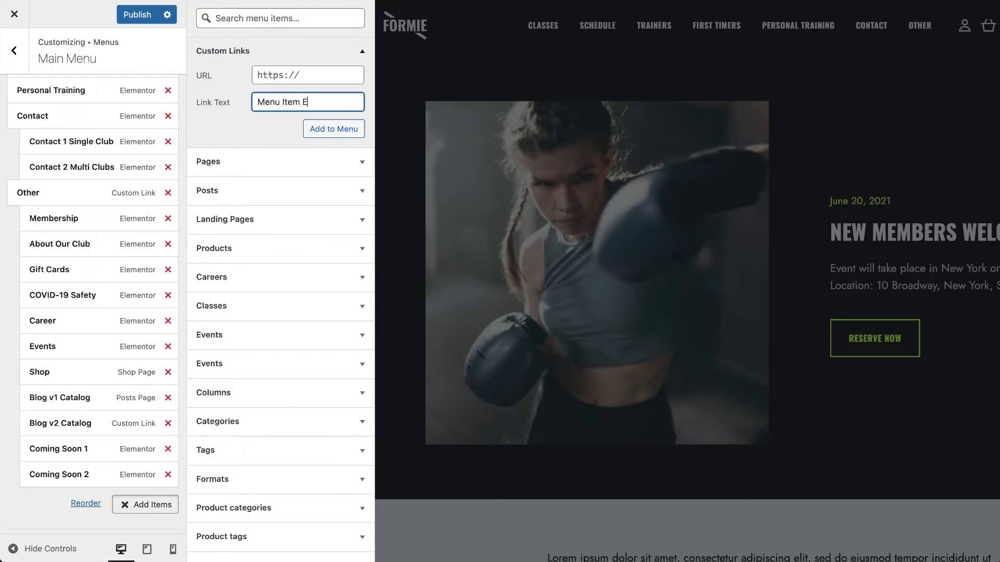
click(272, 69)
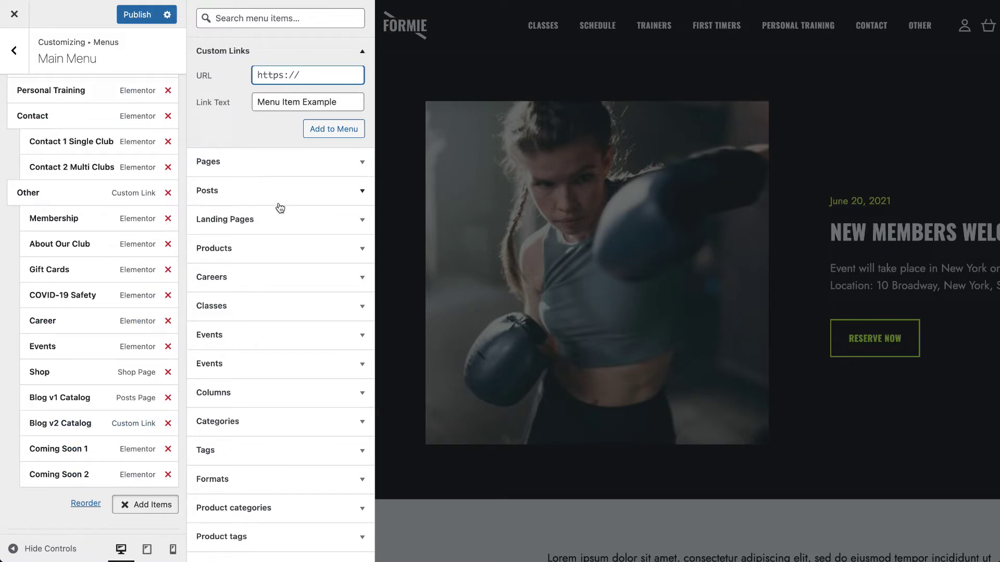
click(13, 51)
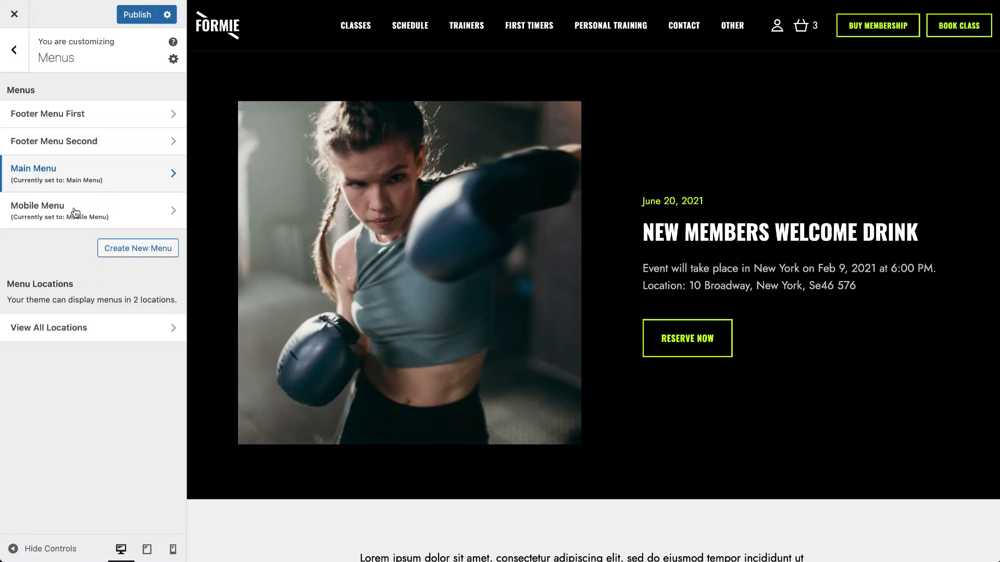
Step: Reopen the Main Menu and compare its items and nesting with the header navigation in the preview
click(79, 189)
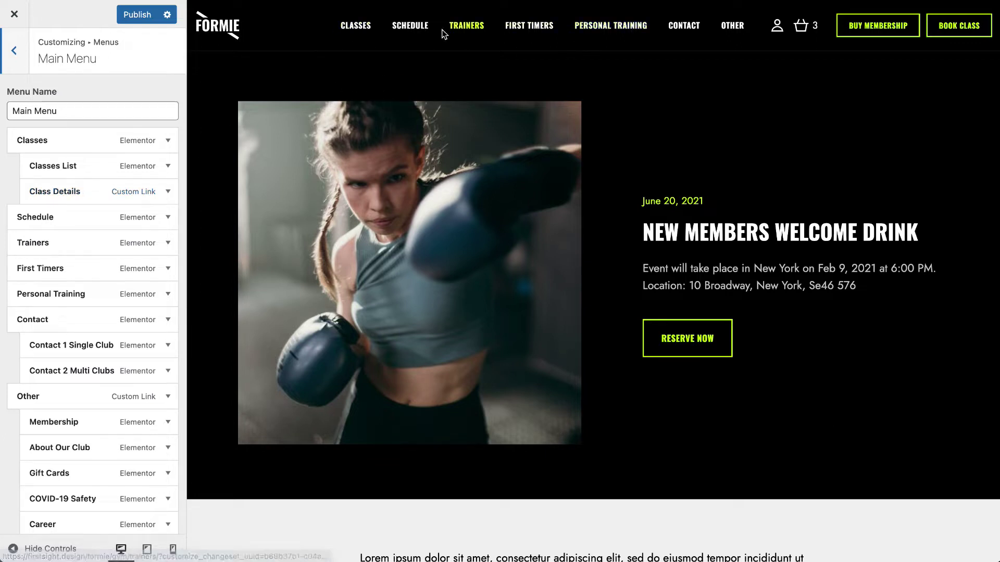
mouse_move(729, 30)
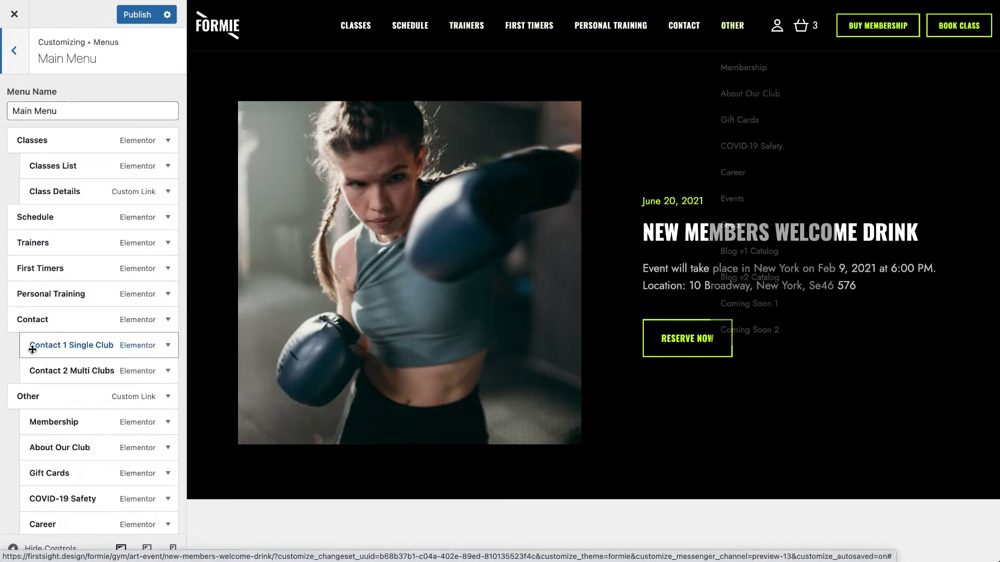
scroll(32, 351, down, 7)
scroll(33, 348, up, 8)
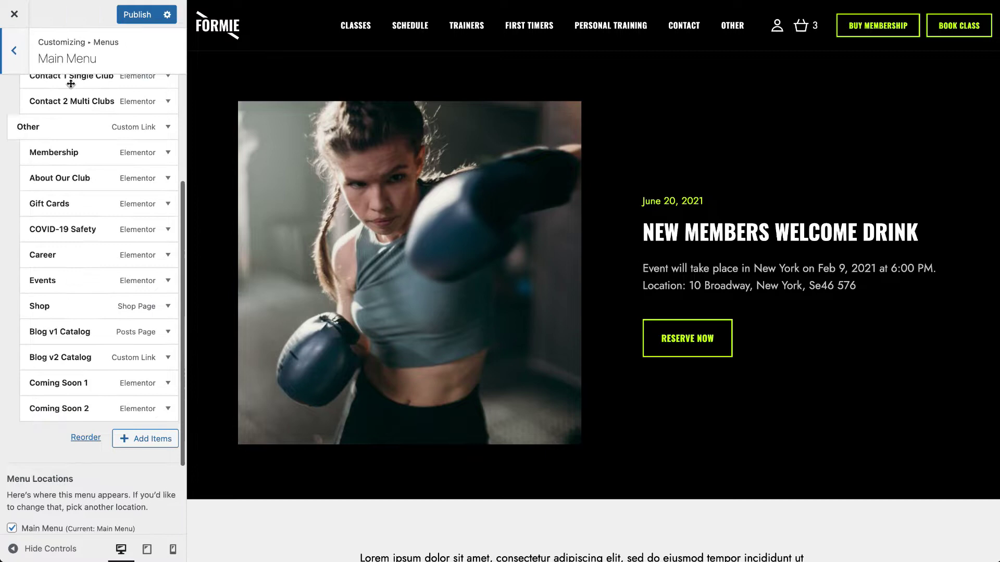
click(14, 50)
Step: Open the Mobile Menu and look over its items and menu location settings
click(64, 221)
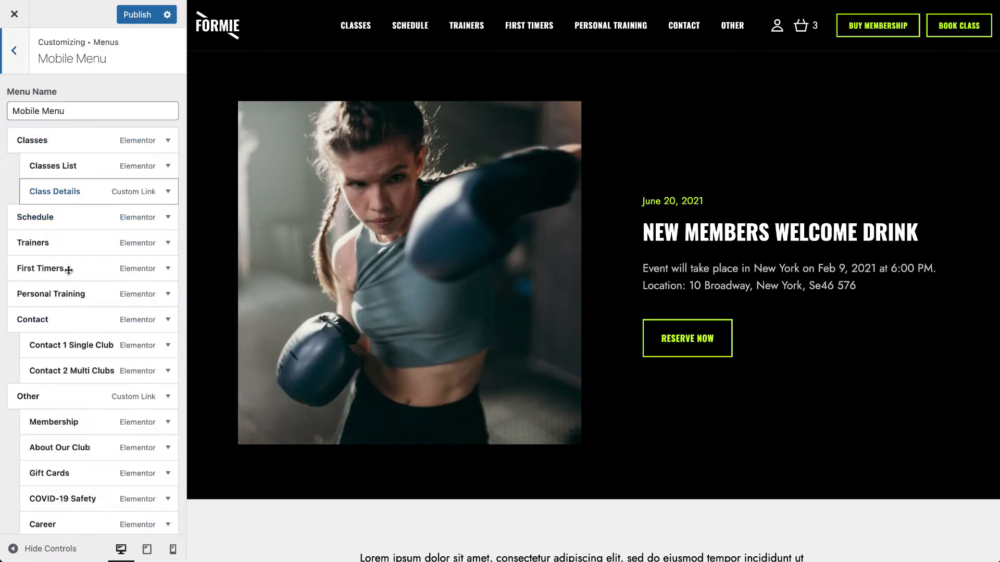
scroll(33, 395, down, 7)
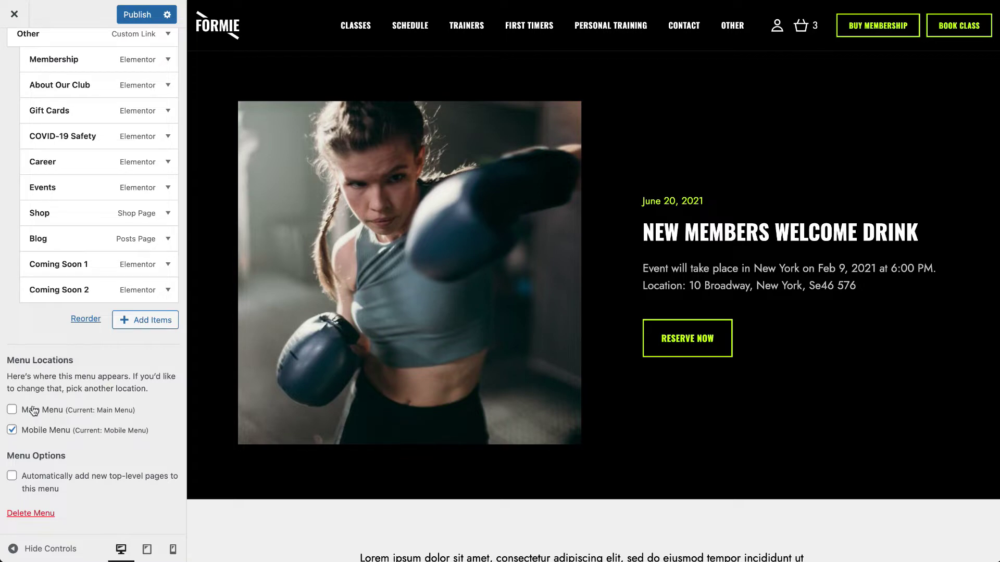
scroll(31, 108, up, 5)
click(12, 50)
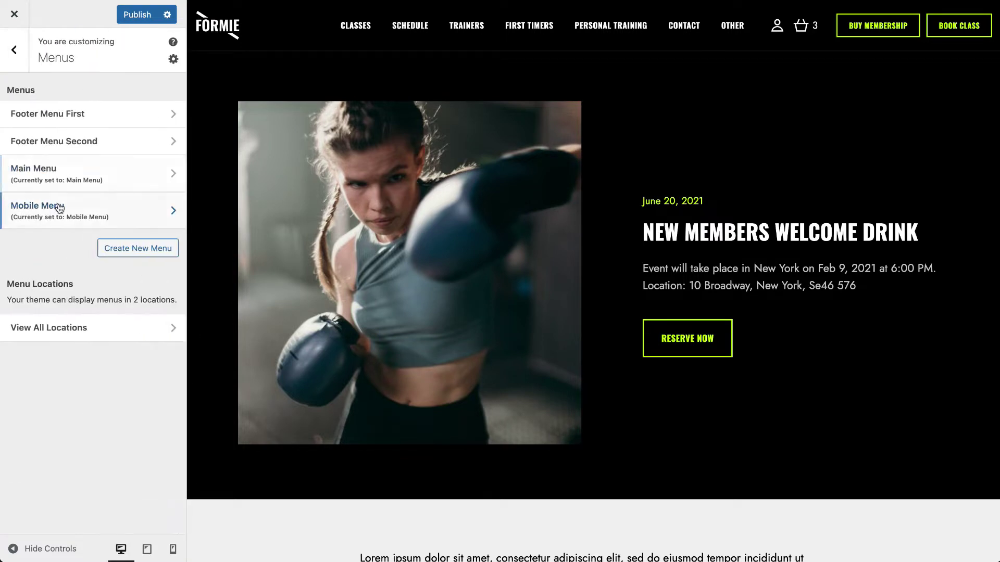
Step: Assign the Main Menu to the Mobile Menu location and clear that assignment again
click(67, 177)
scroll(104, 260, down, 10)
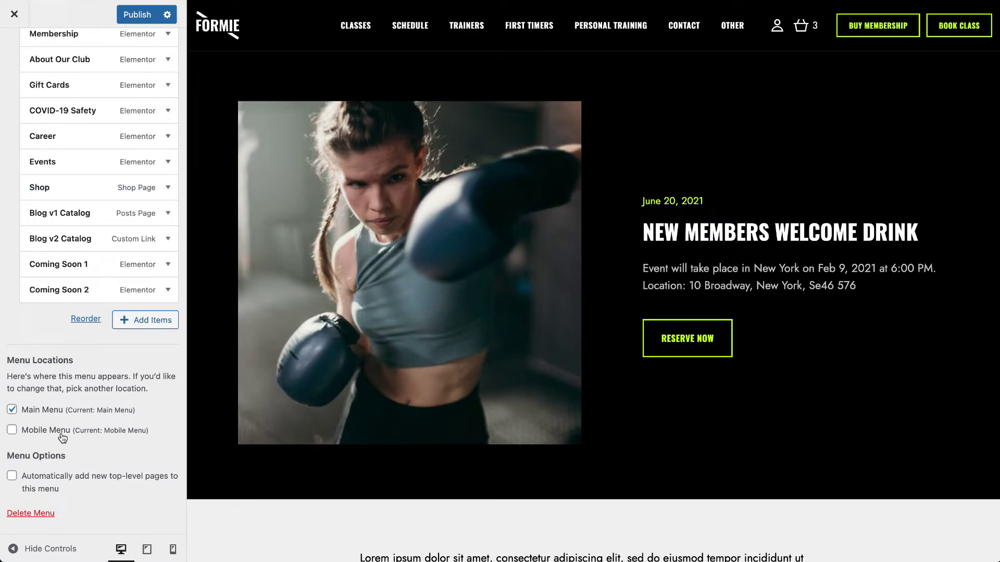
click(12, 430)
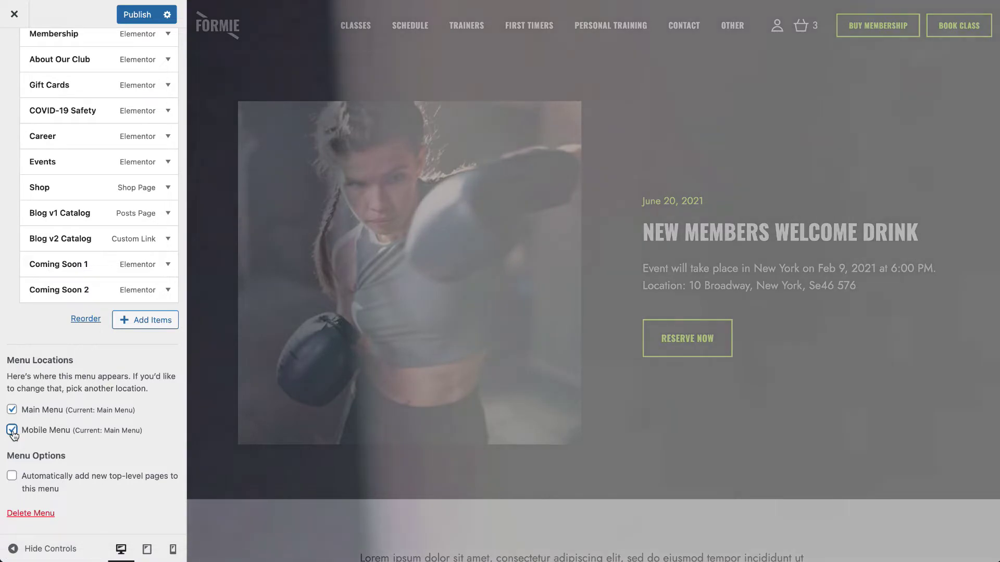
click(12, 431)
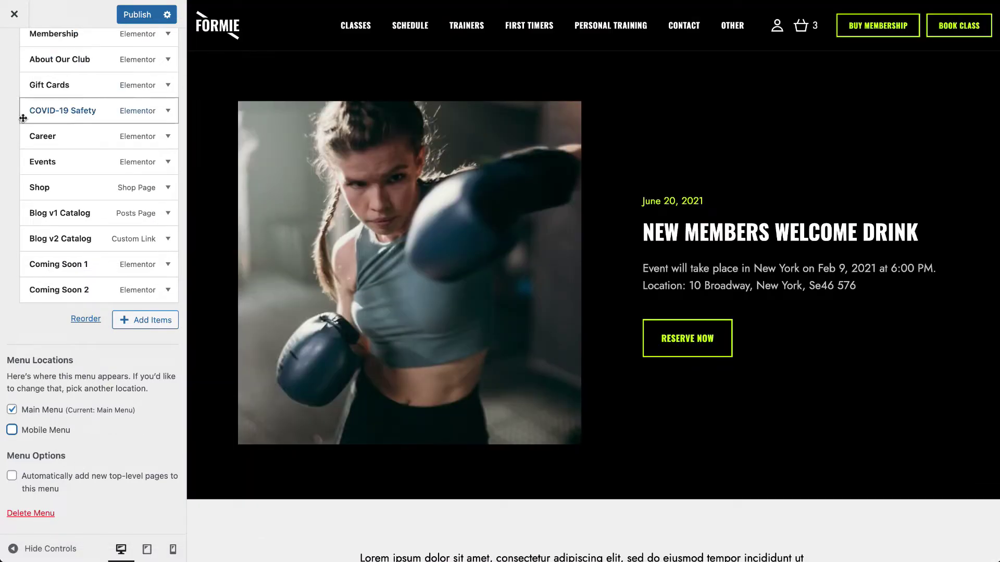
scroll(23, 118, up, 10)
click(14, 50)
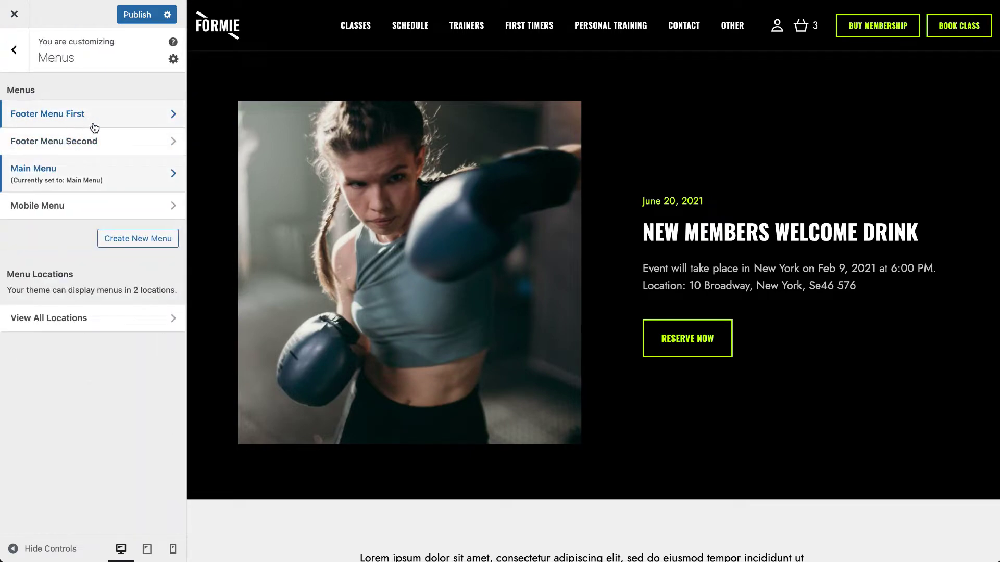
Step: Compare the items of Footer Menu First with the footer in the preview and publish the customizer changes
scroll(295, 344, down, 15)
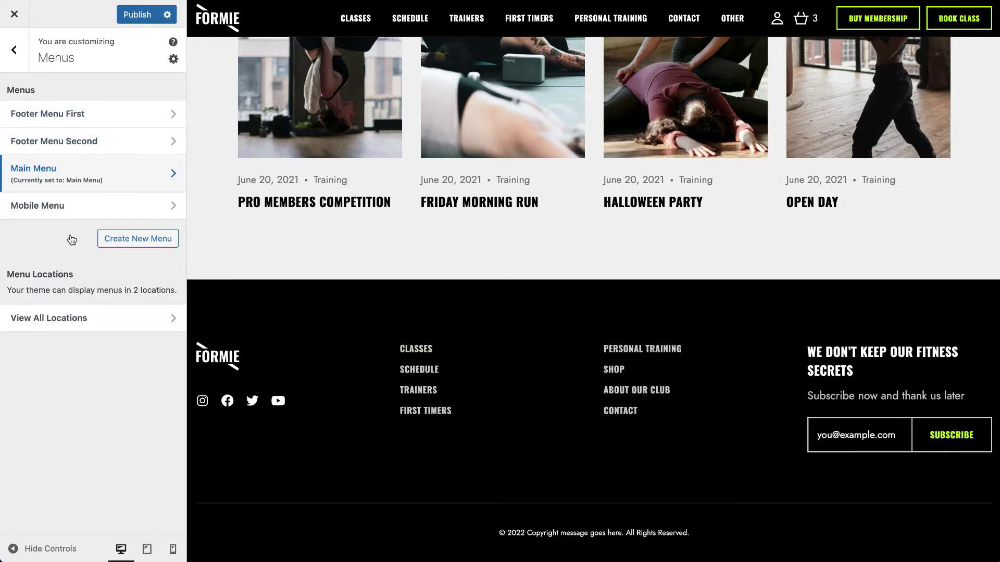
click(40, 114)
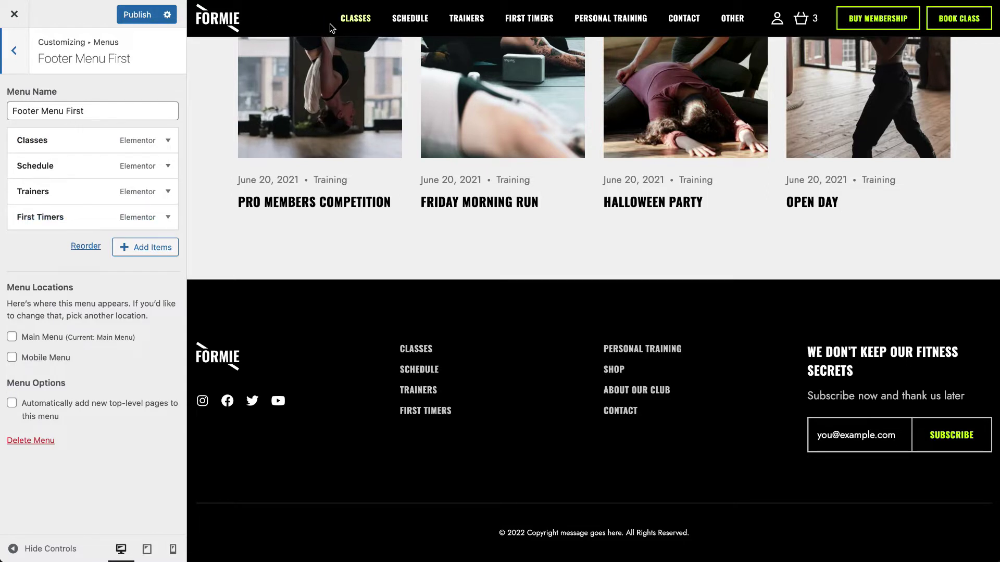
click(14, 53)
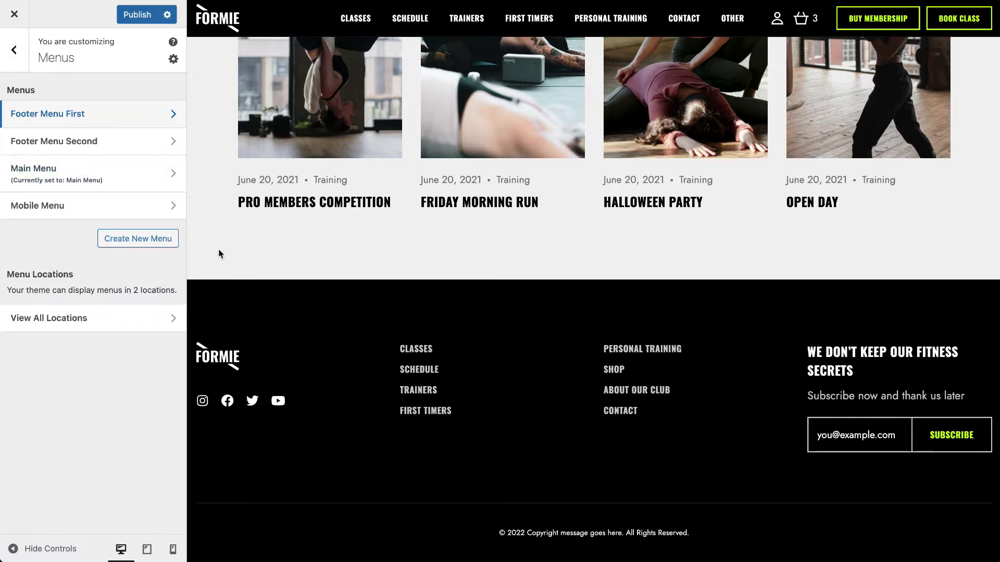
click(119, 16)
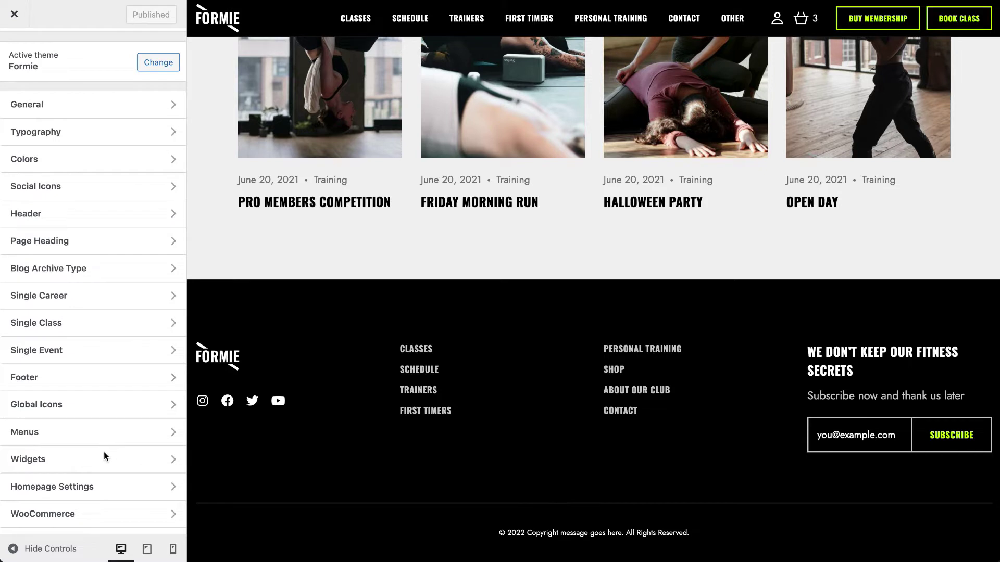
Step: Open the Footer Sidebar First Column widgets and inspect the Image and Formie Social widgets against the preview footer
click(41, 461)
click(127, 180)
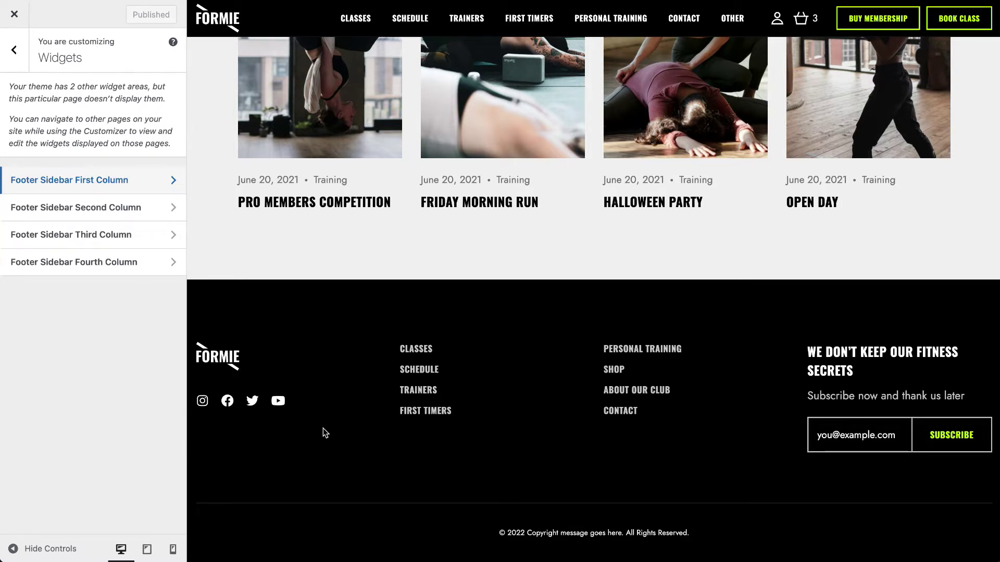
click(148, 185)
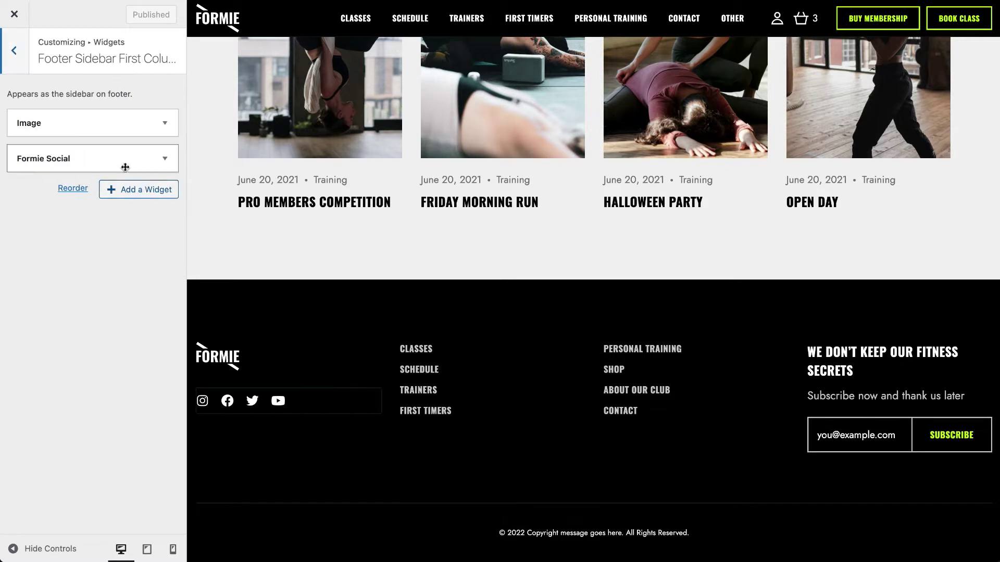
click(124, 165)
click(133, 125)
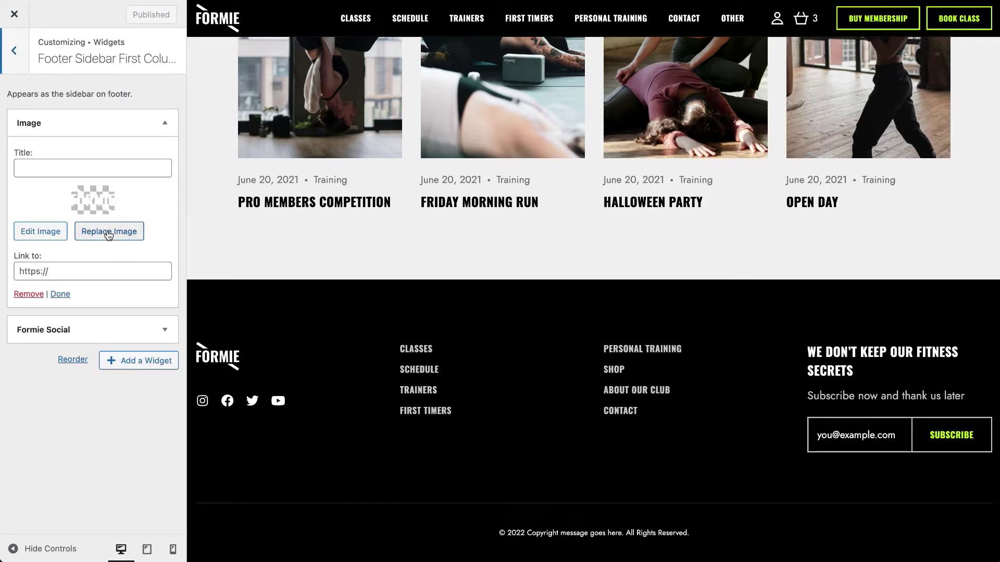
click(99, 123)
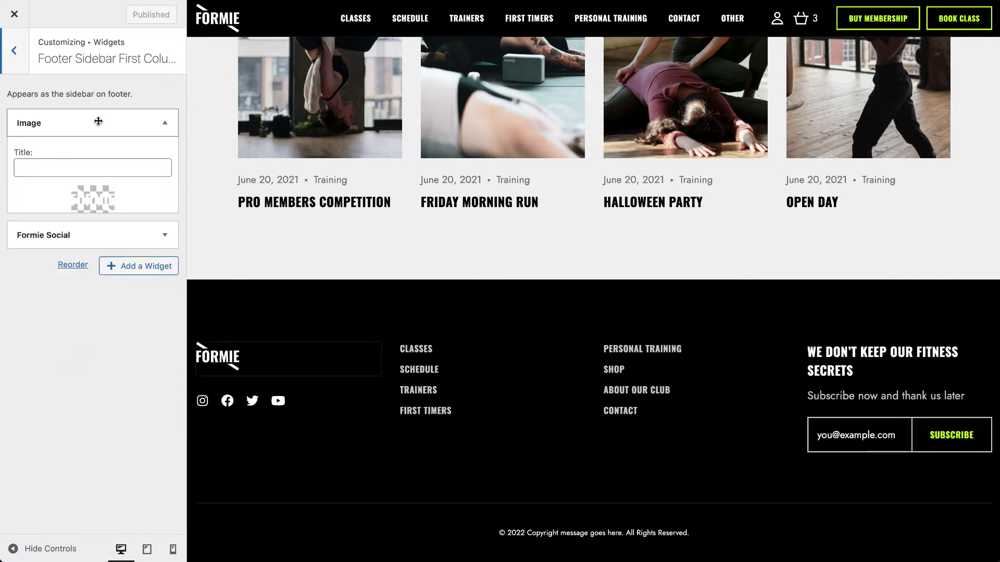
click(93, 167)
click(92, 169)
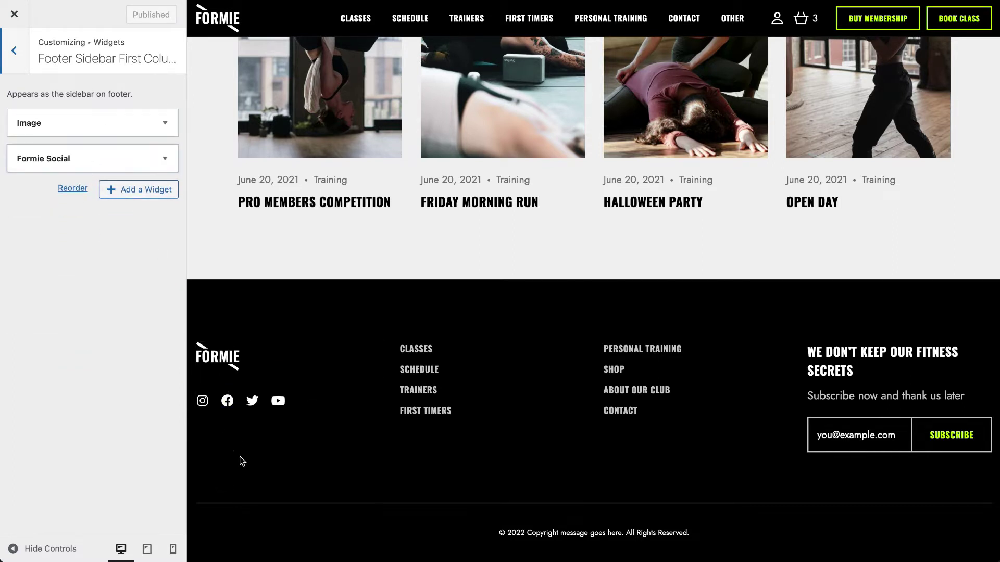
click(14, 51)
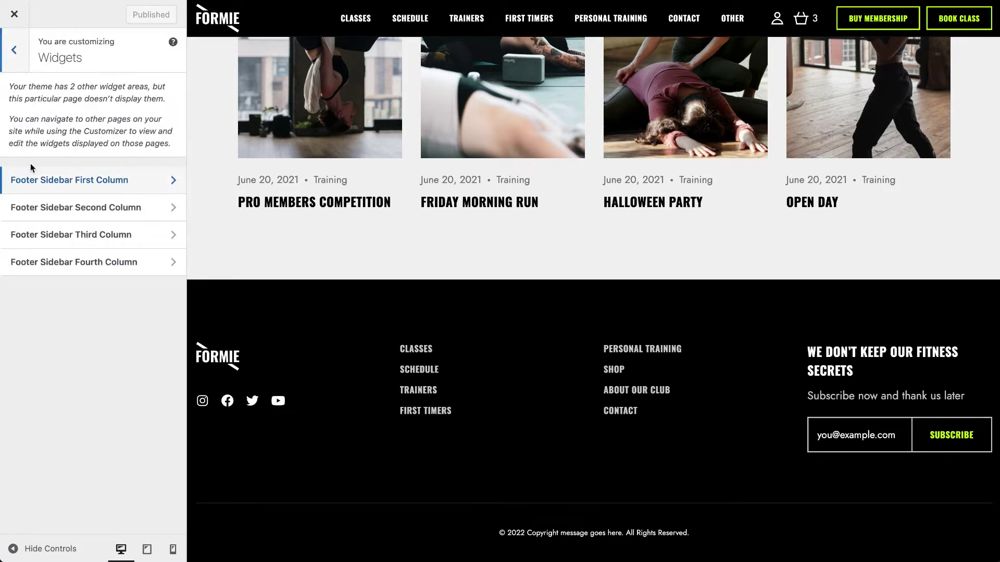
Step: Check the widgets in the second and third footer sidebar columns and view the footer on the homepage preview
click(39, 216)
click(27, 63)
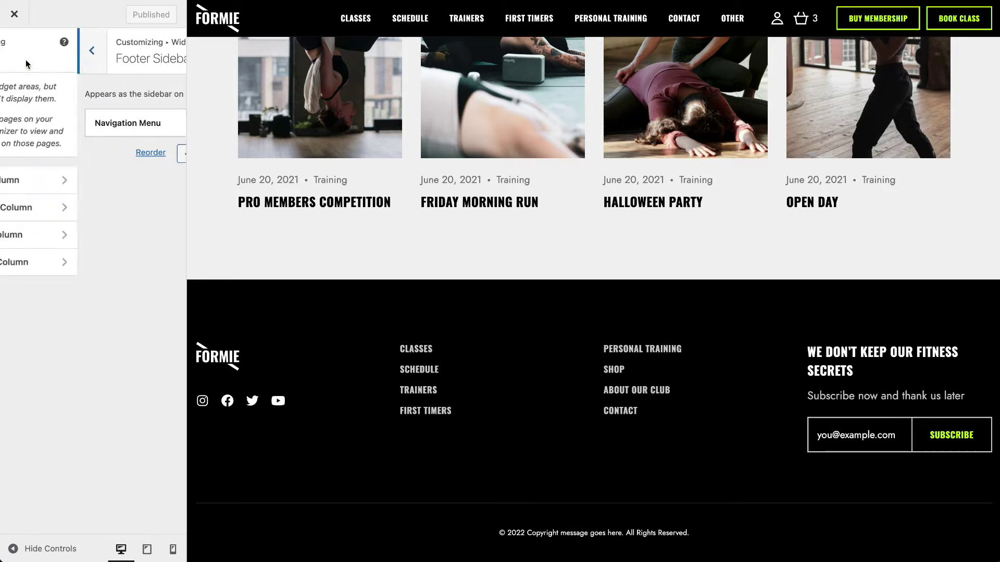
click(62, 243)
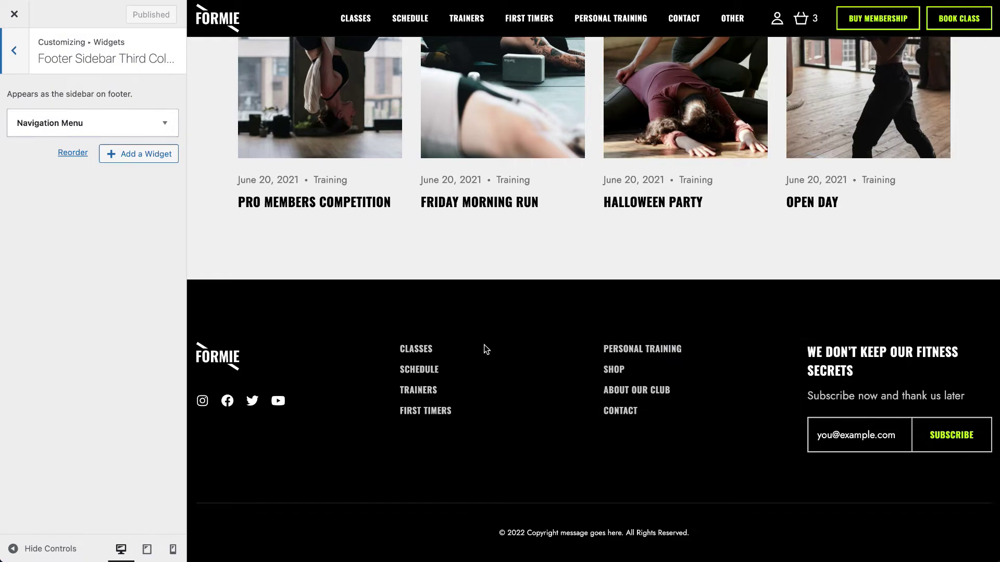
click(13, 52)
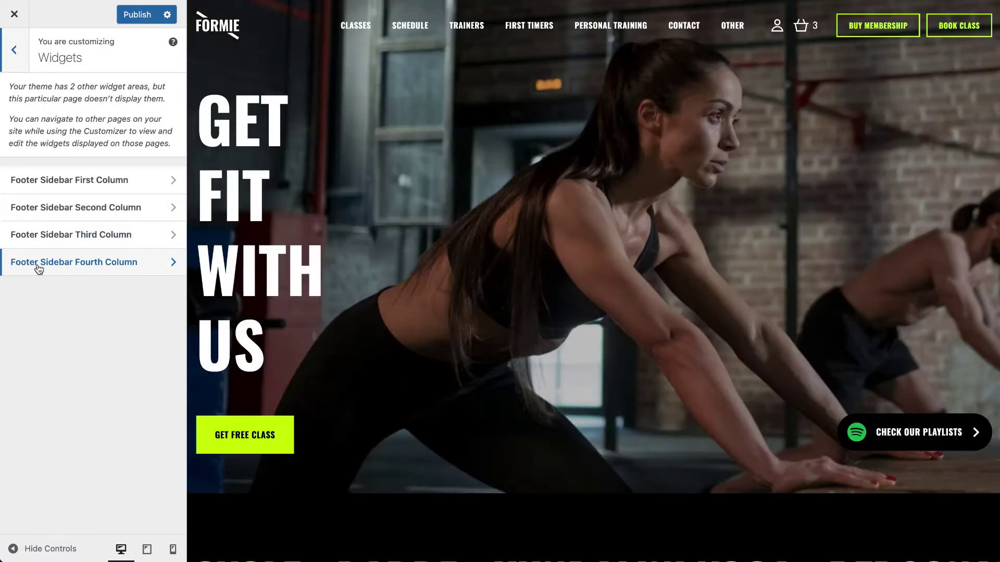
scroll(619, 401, down, 12)
scroll(618, 400, down, 20)
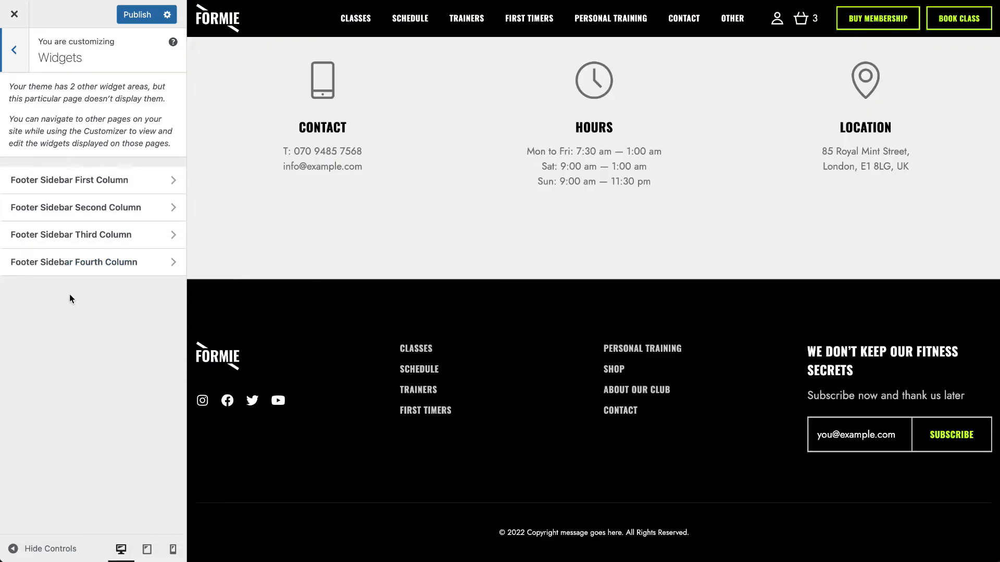
Step: Inspect the title, subtitle and contact form shortcode of the Formie Subscribe Form widget in the Footer Sidebar Fourth Column
click(109, 264)
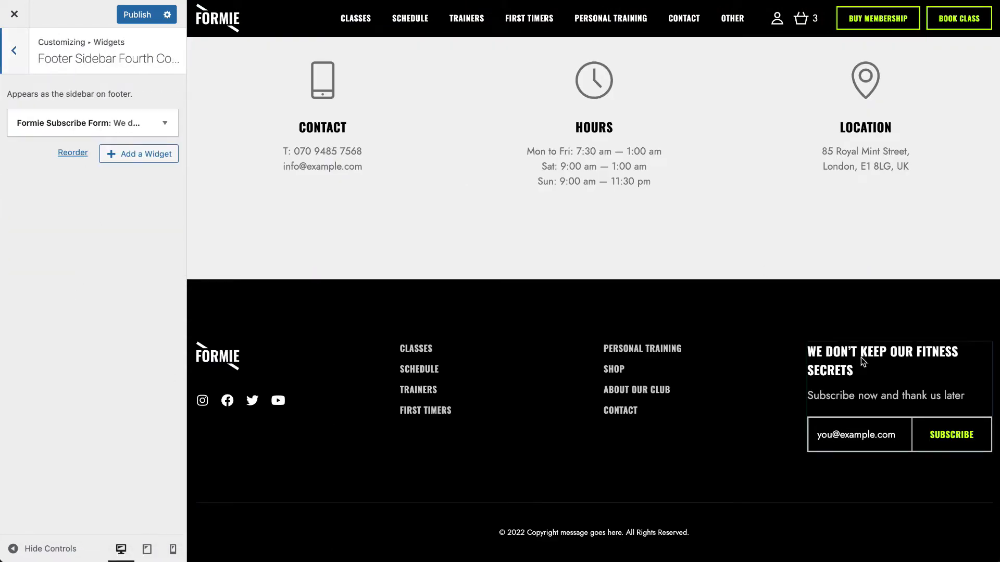
click(89, 122)
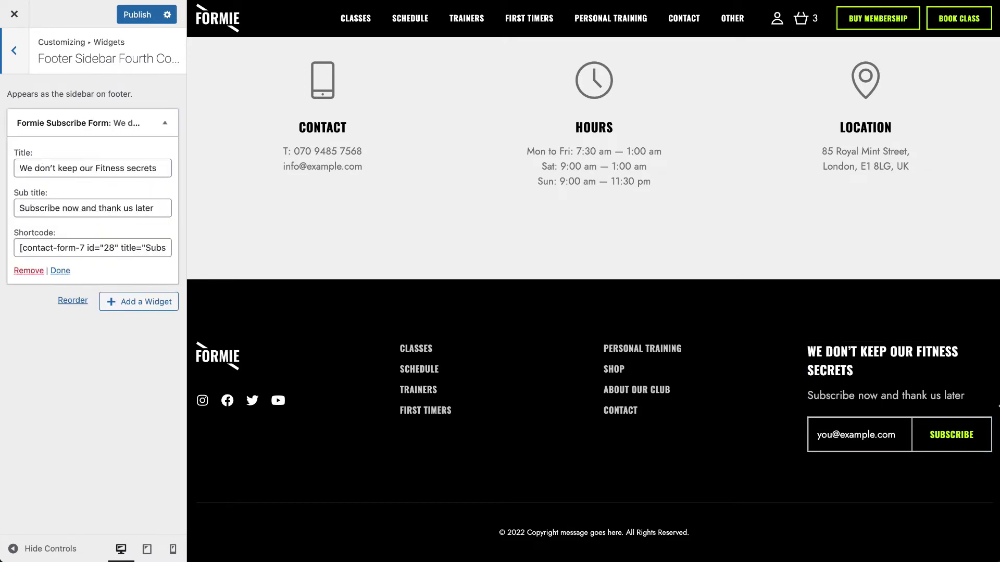
drag(17, 248, 242, 288)
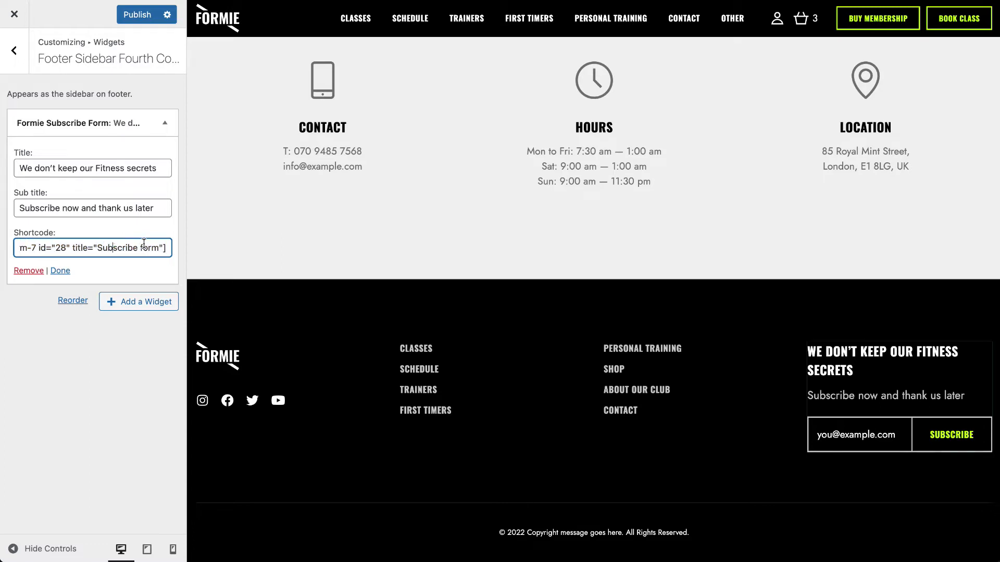
drag(166, 247, 2, 244)
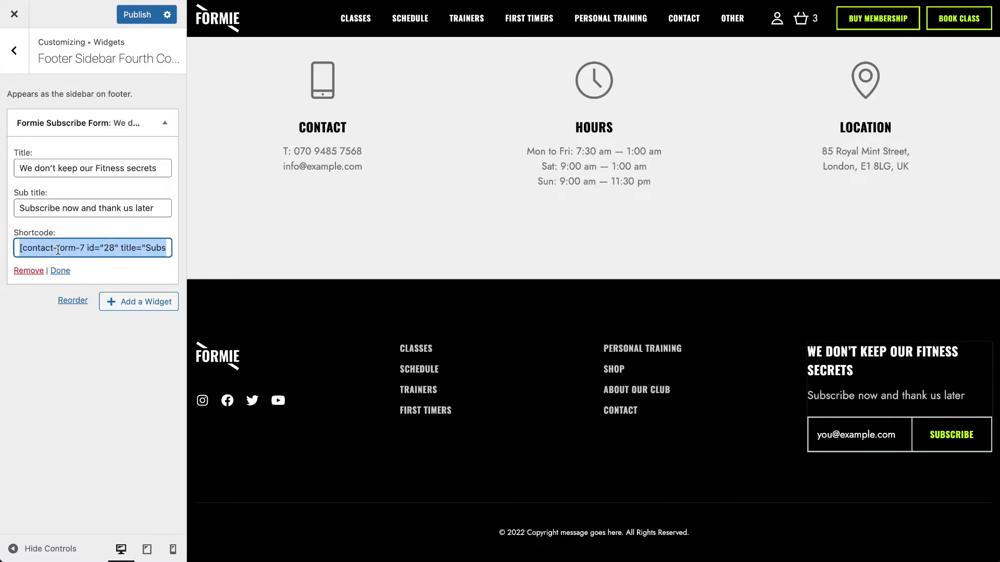
click(115, 249)
double_click(113, 248)
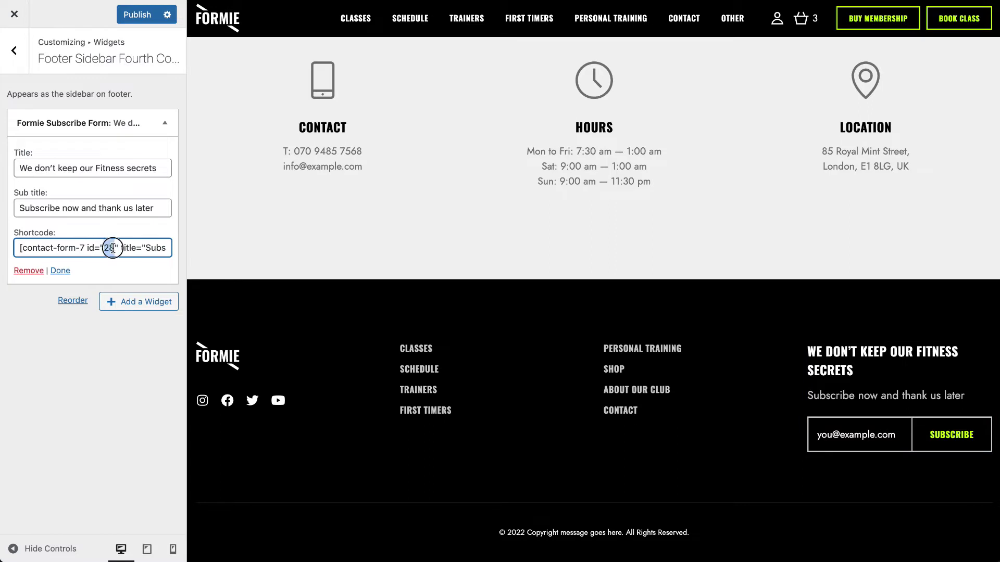
click(160, 248)
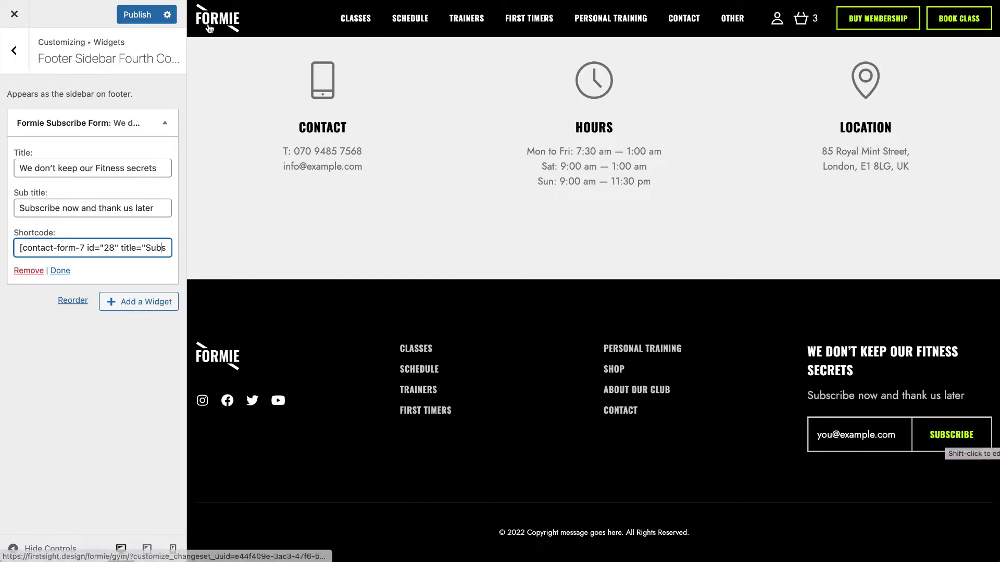
Step: Publish the widget changes and return to the main list of customizer sections
click(138, 15)
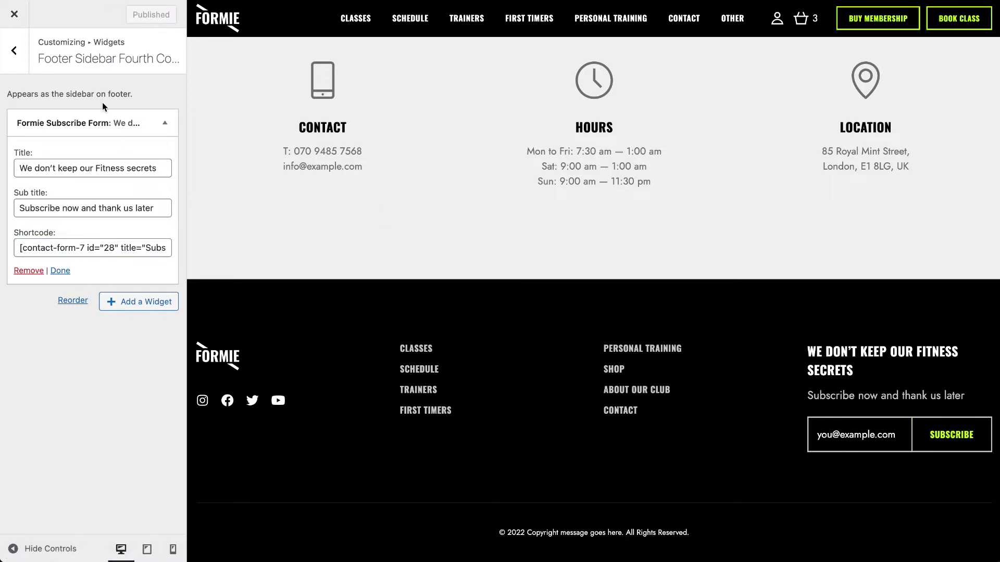
click(14, 52)
click(14, 53)
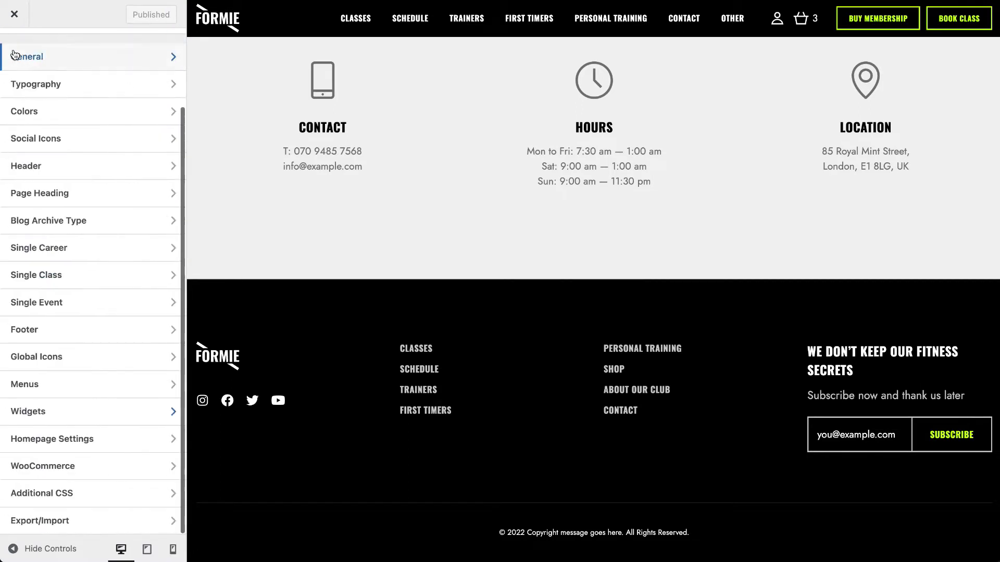
Step: Check the Homepage Settings and the pages available as the static homepage, keeping Home selected
click(99, 436)
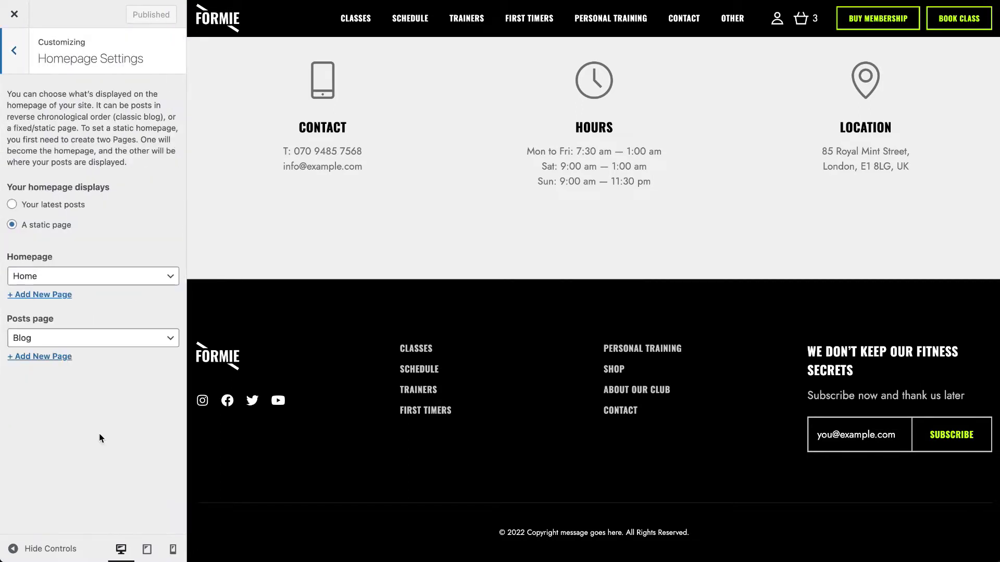
click(87, 276)
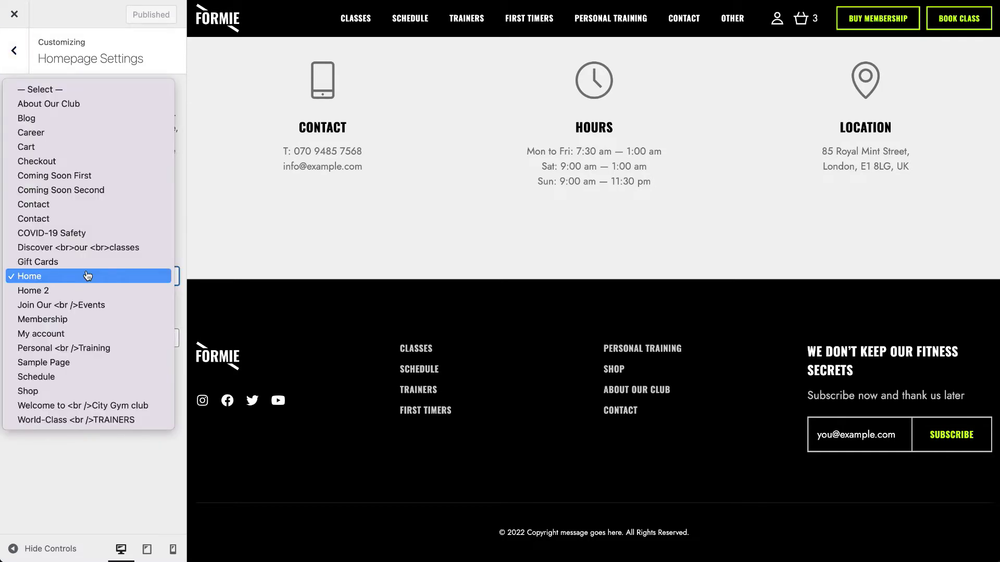
click(60, 467)
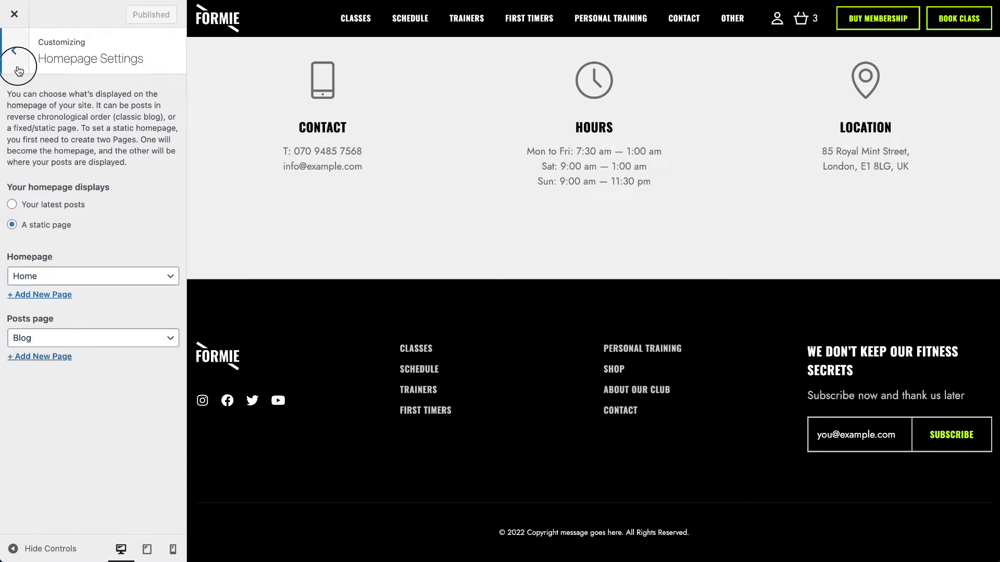
click(15, 51)
Step: Review the WooCommerce Checkout options in the customizer and examine the checkout page in the preview
click(100, 472)
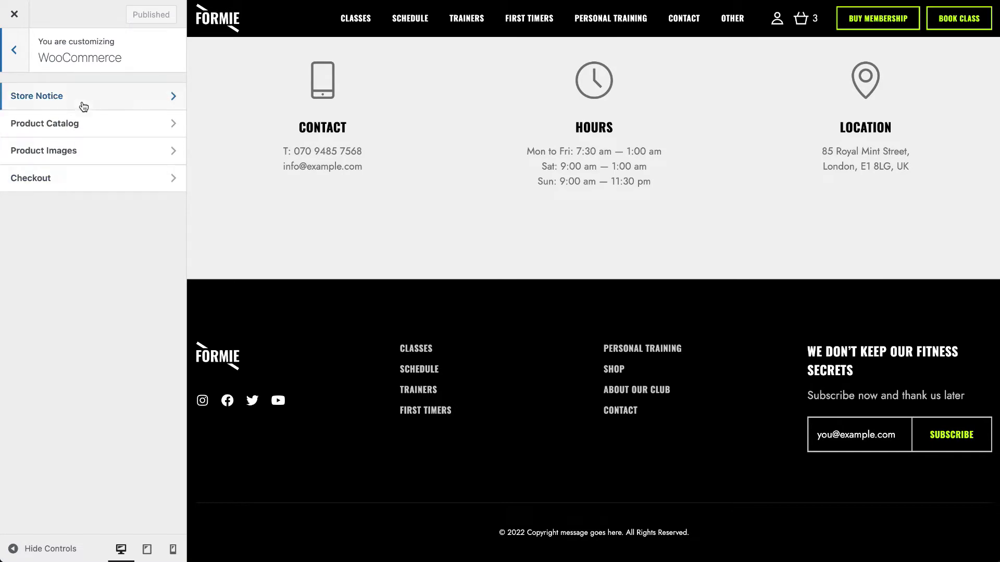
click(75, 179)
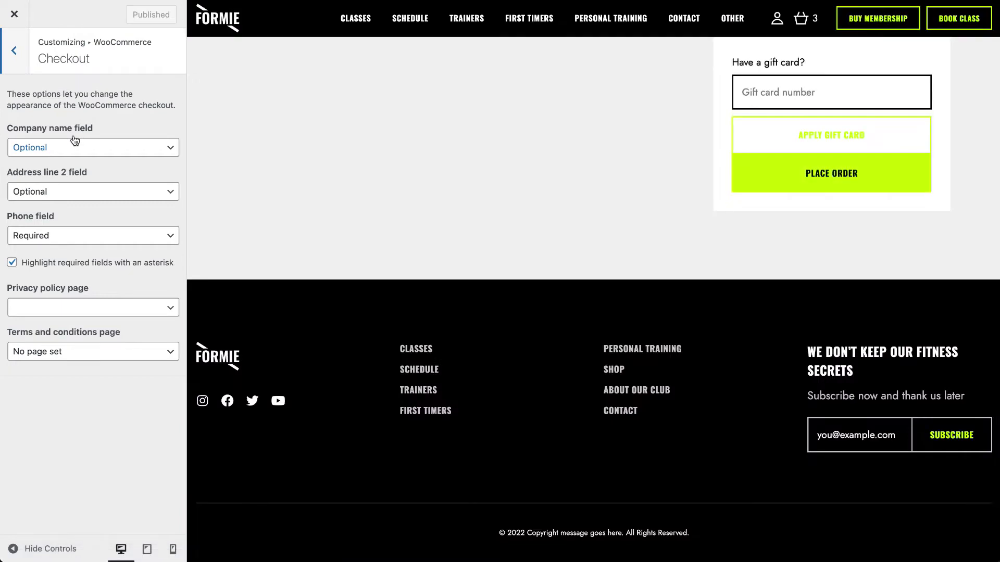
click(14, 52)
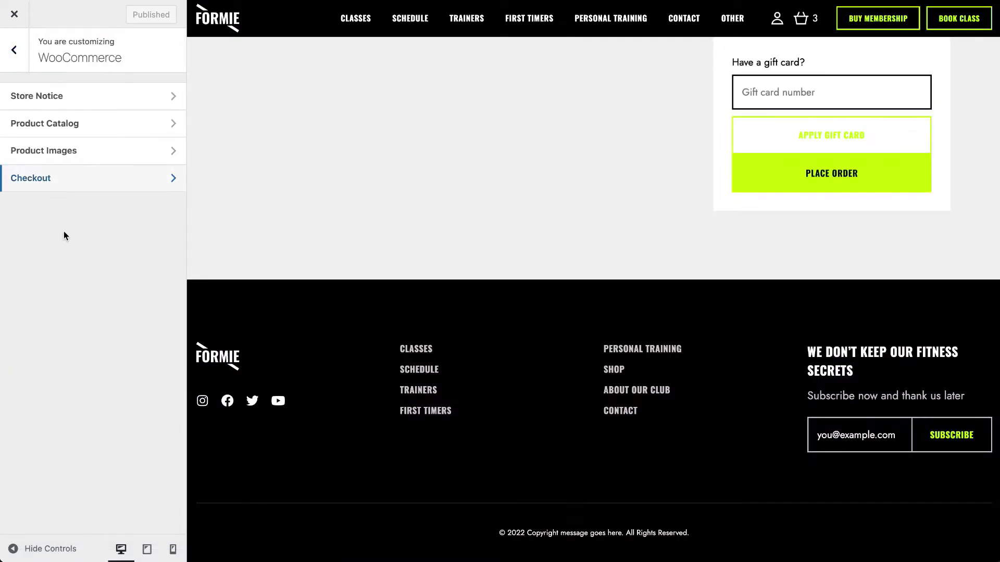
scroll(624, 143, up, 15)
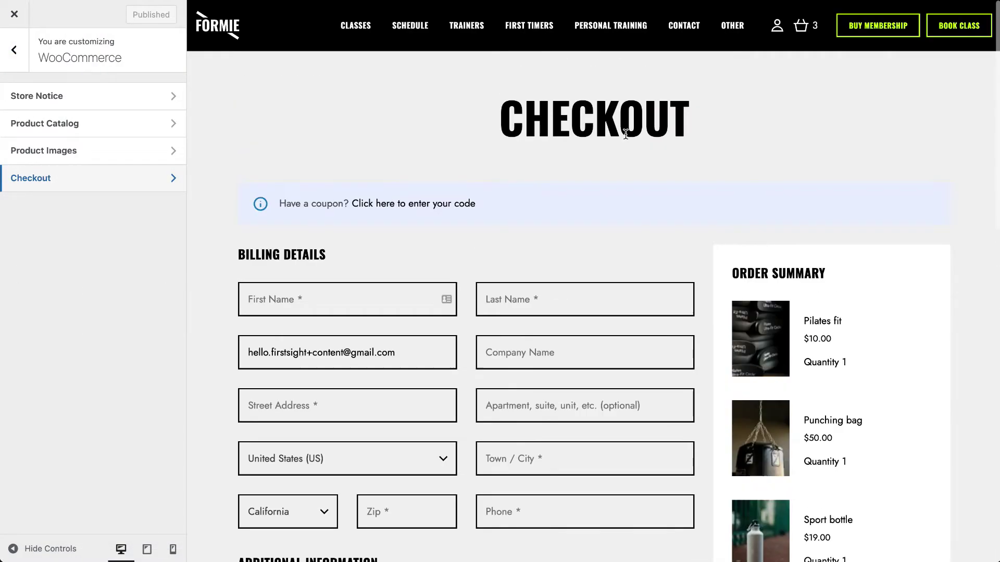
click(13, 66)
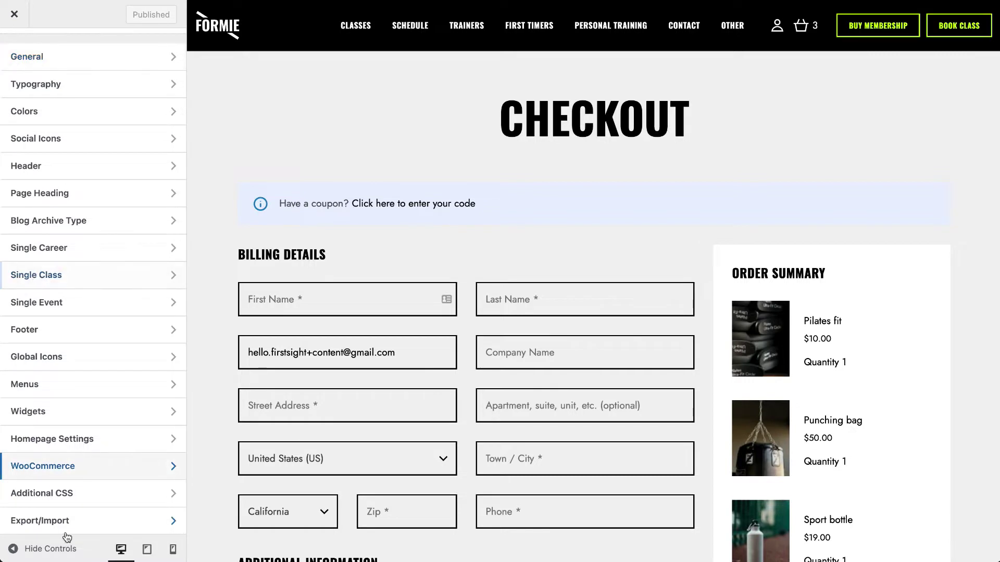
Step: Look at the Additional CSS section and its code editor, leaving it empty
click(46, 502)
drag(39, 51, 189, 53)
click(81, 352)
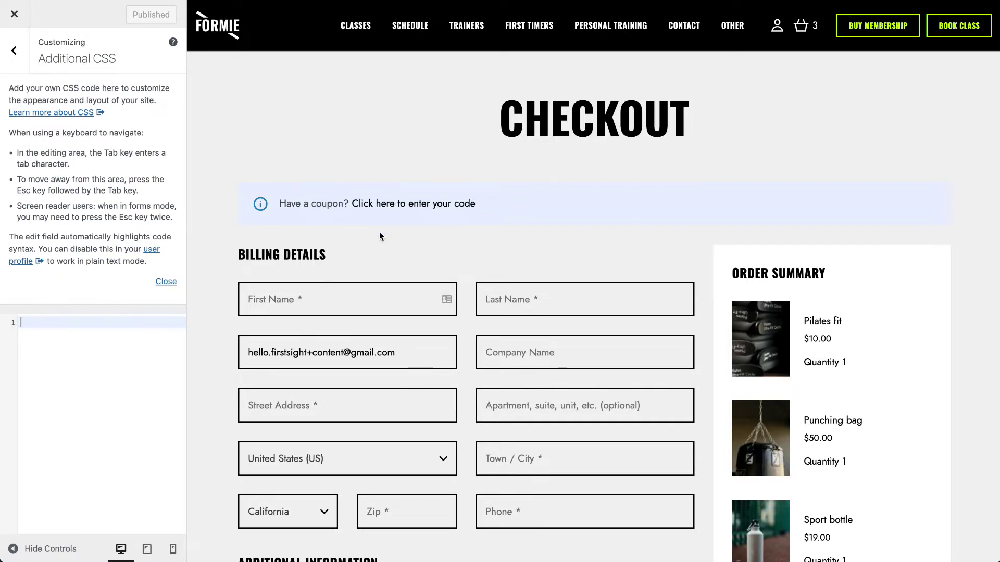
click(12, 60)
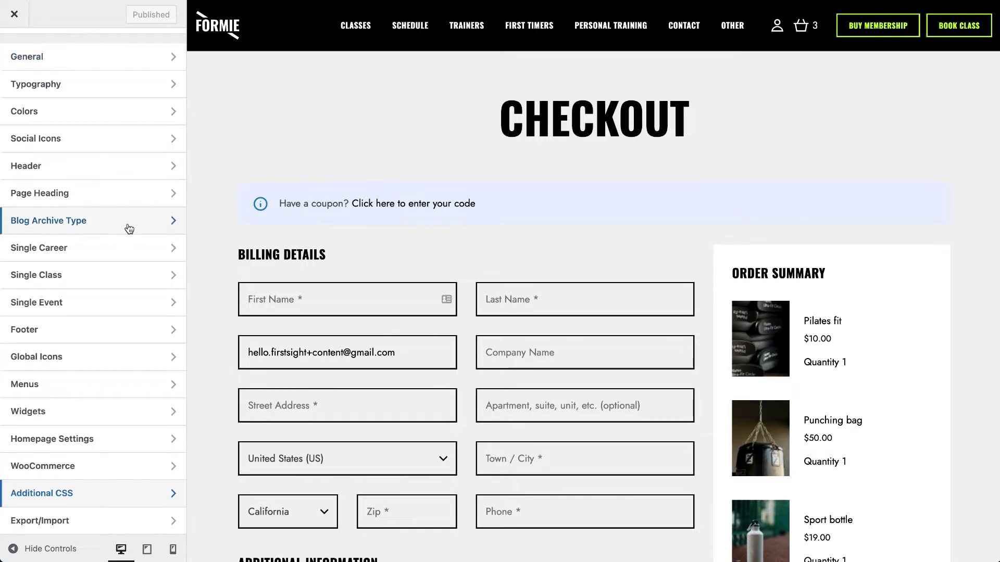
Step: Close the customizer and look through the live homepage from the hero to the club features
click(14, 14)
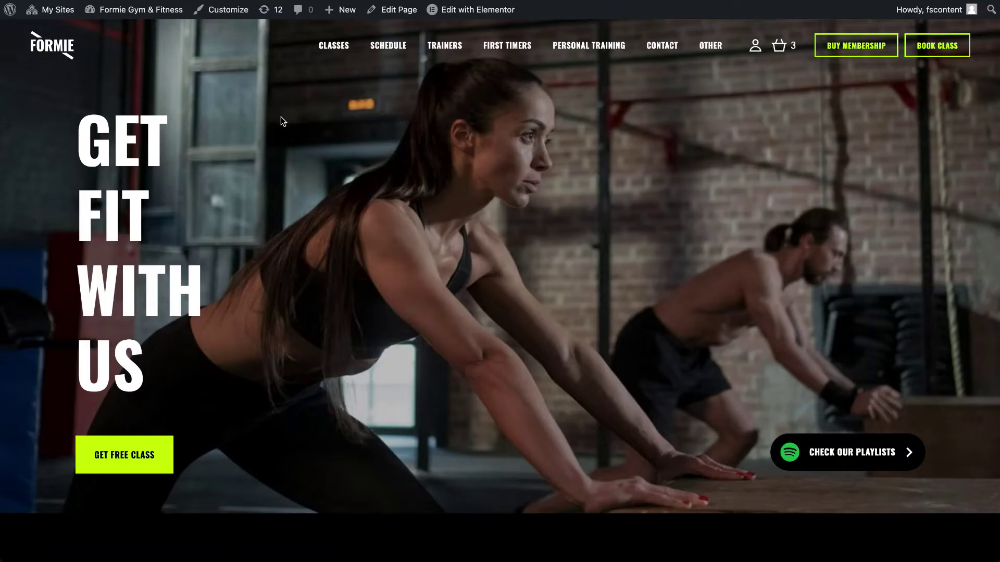
scroll(275, 287, down, 15)
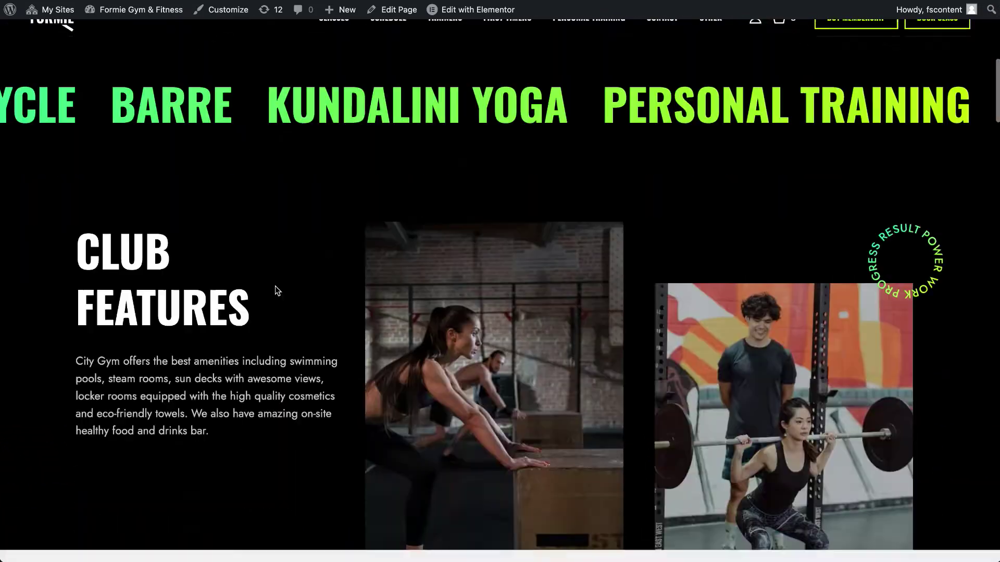
scroll(275, 290, down, 5)
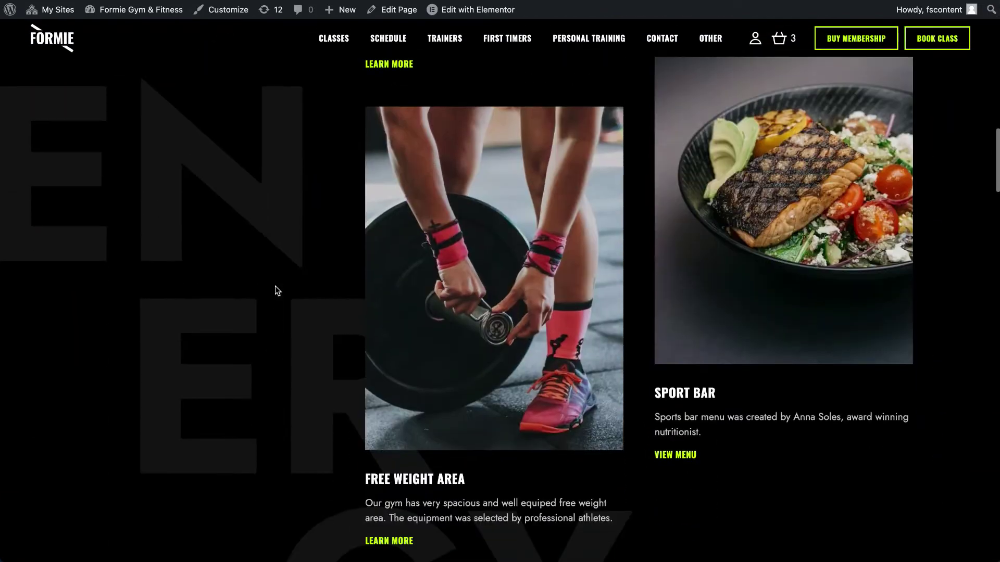
scroll(764, 438, up, 20)
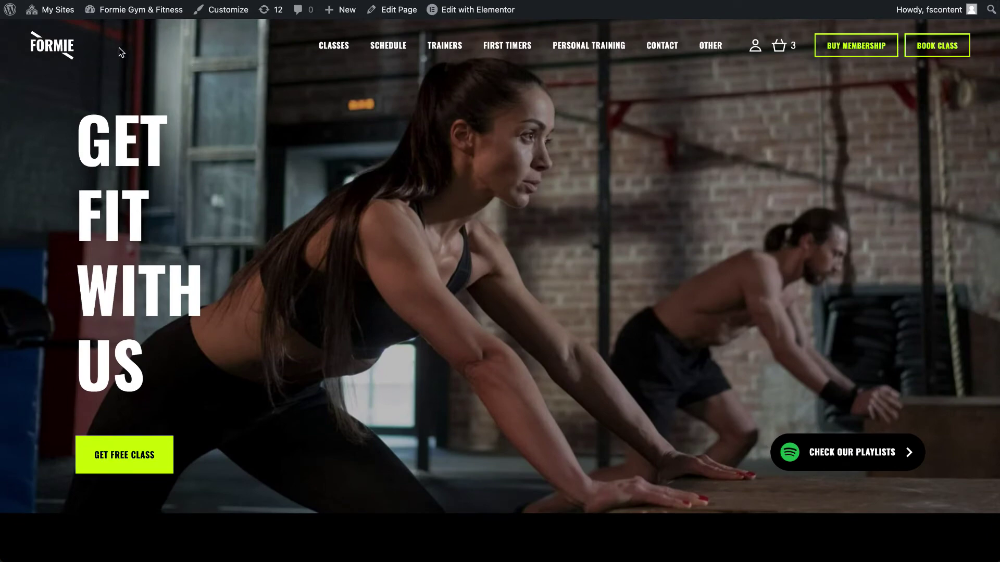
scroll(166, 103, down, 2)
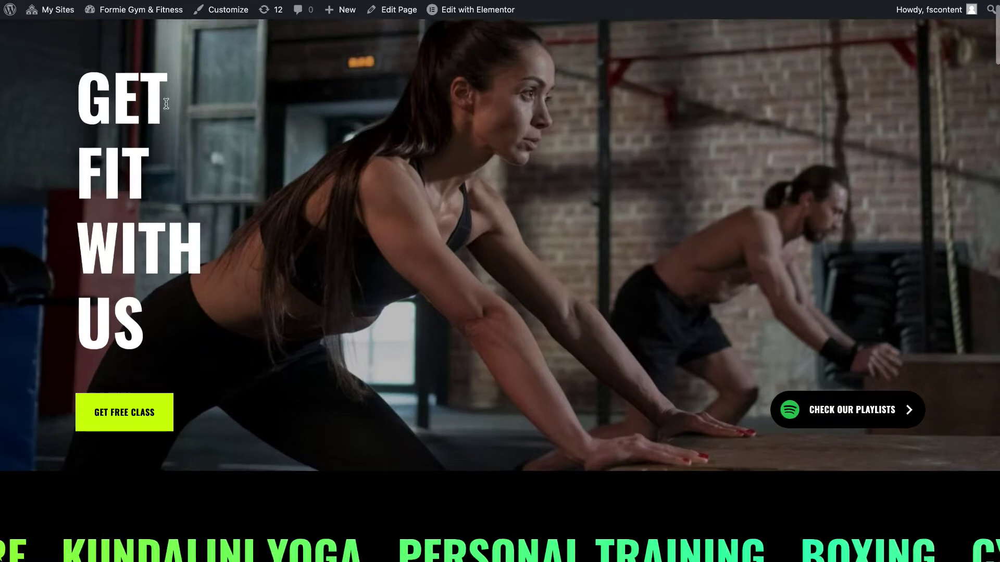
scroll(167, 104, up, 2)
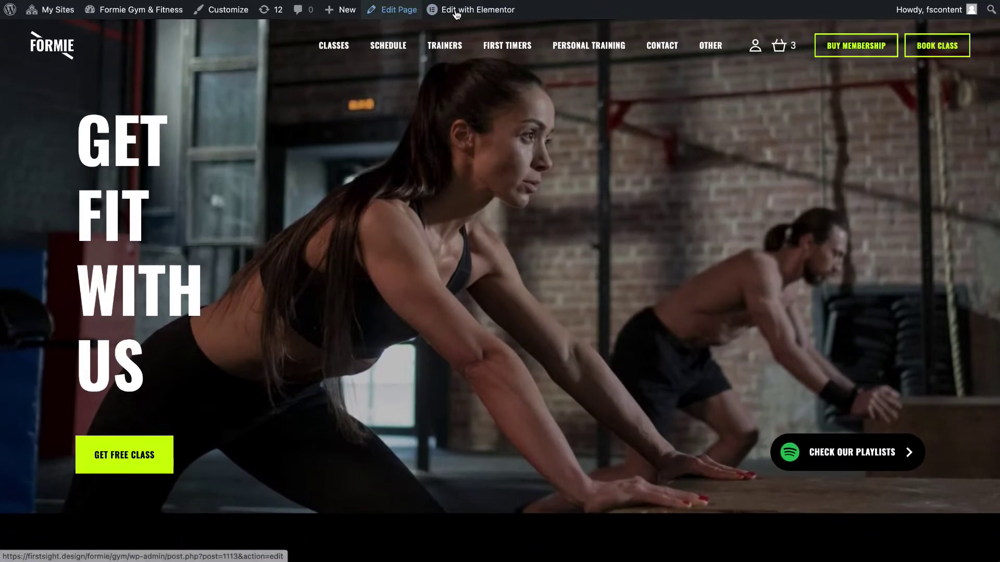
Step: Open the homepage in the Elementor editor in a separate browser tab and switch to it
mouse_move(458, 21)
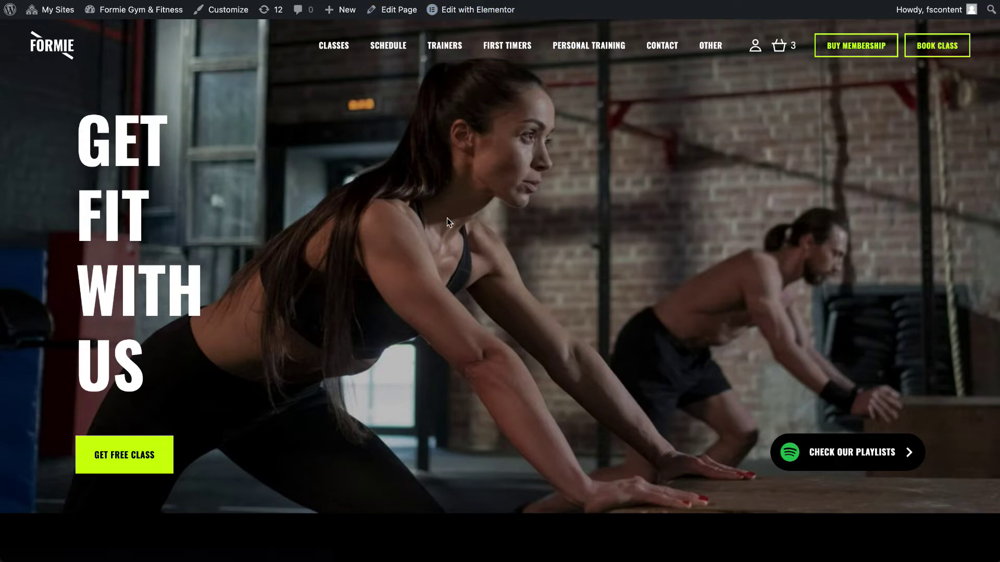
scroll(446, 218, down, 15)
scroll(447, 218, up, 12)
scroll(447, 219, up, 6)
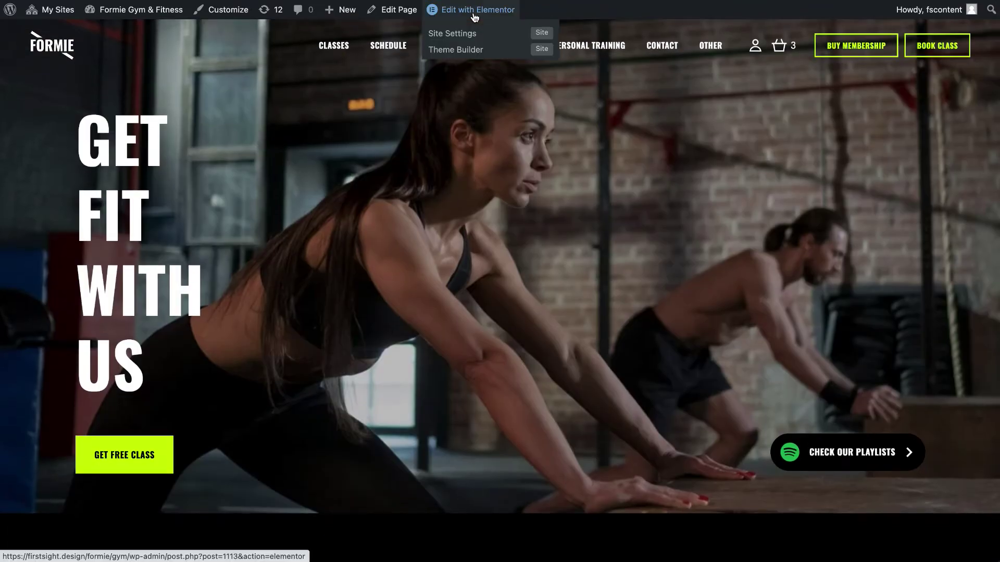
right_click(474, 17)
click(491, 21)
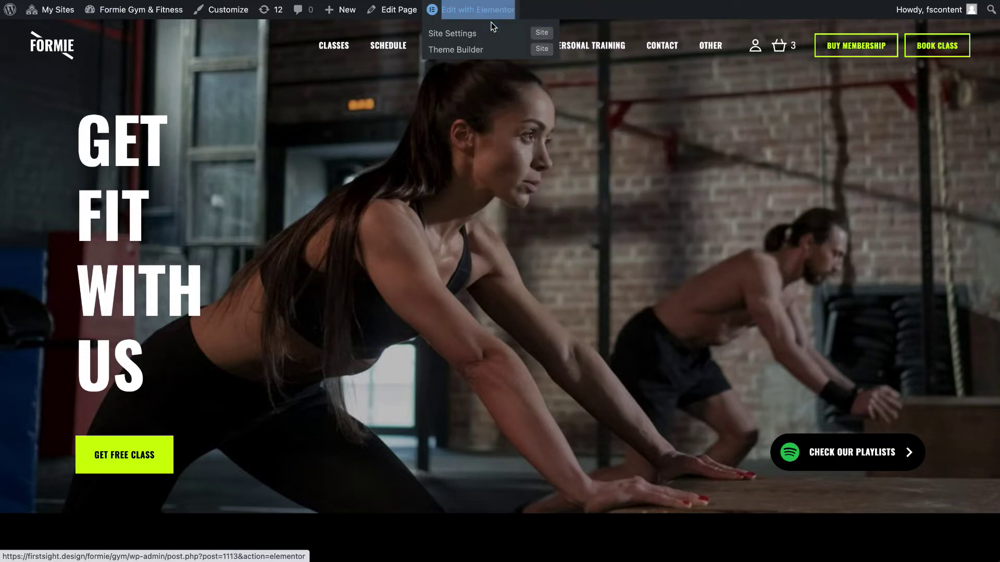
mouse_move(907, 21)
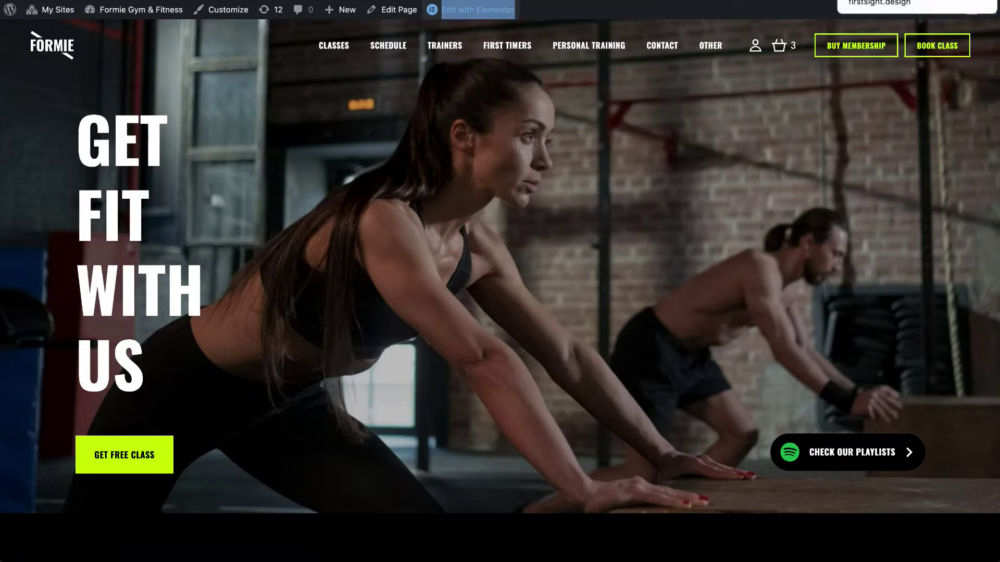
click(895, 0)
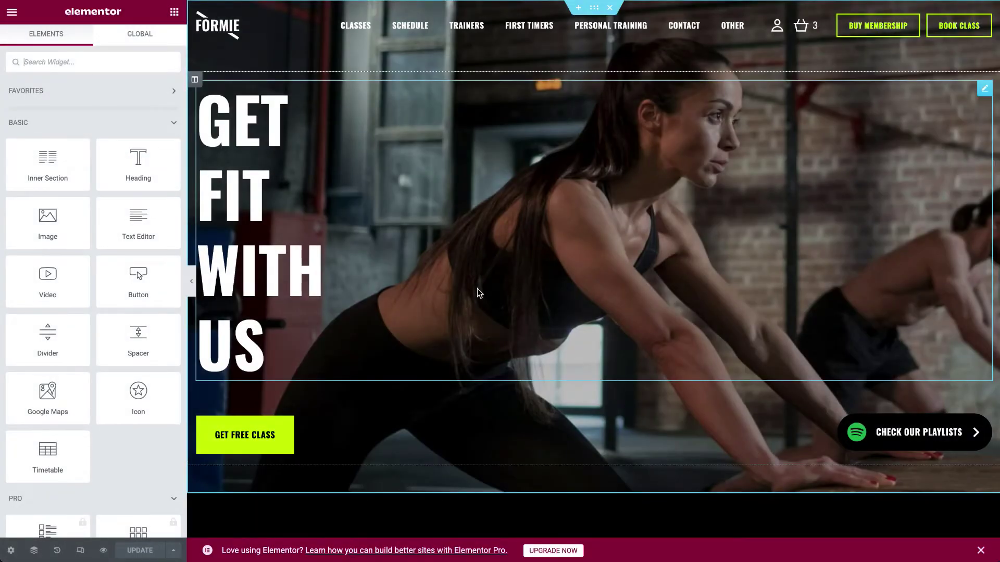
Step: Look over the homepage sections in the Elementor canvas, from the hero down to the Classes section
scroll(479, 293, down, 15)
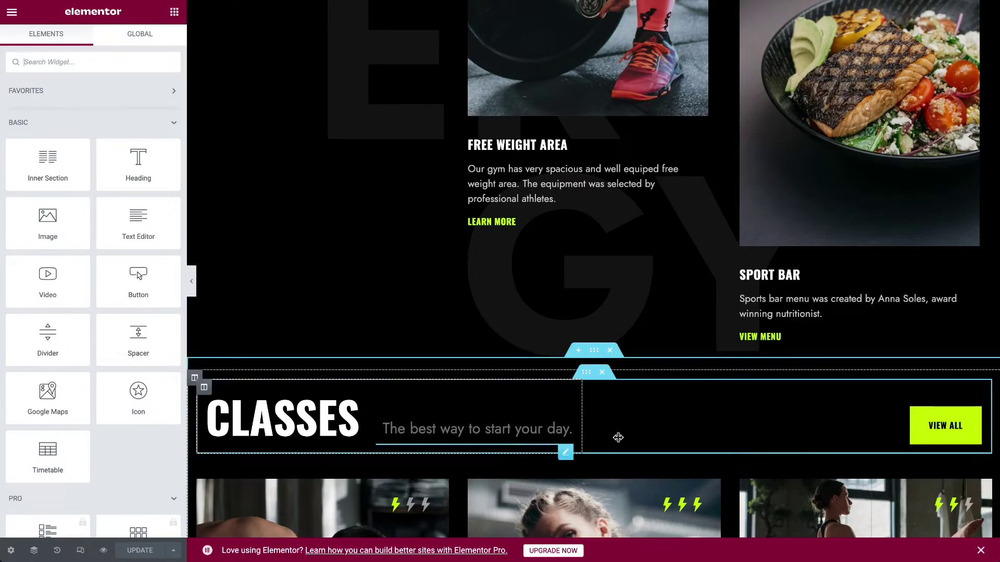
scroll(971, 418, up, 10)
scroll(885, 338, up, 2)
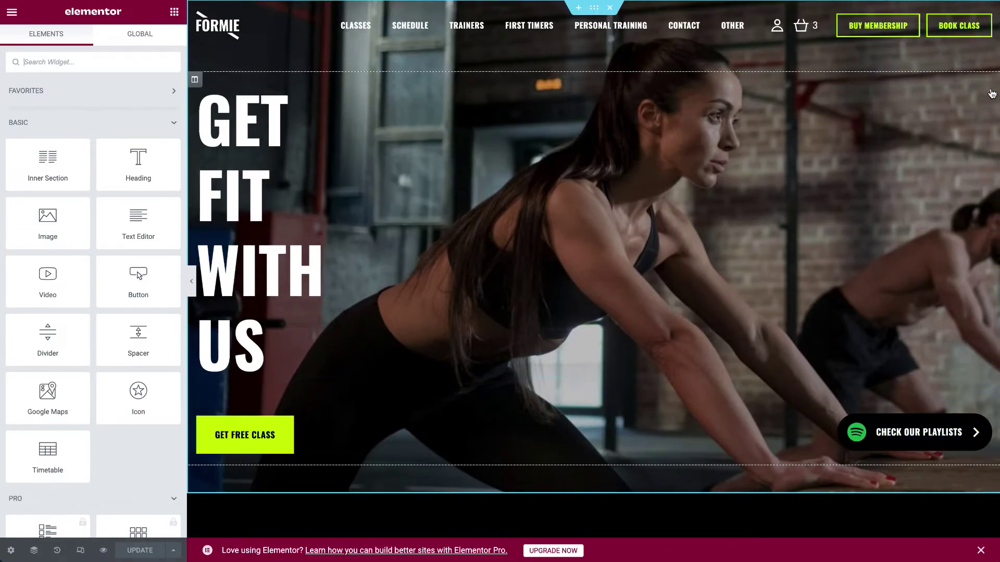
scroll(678, 210, down, 4)
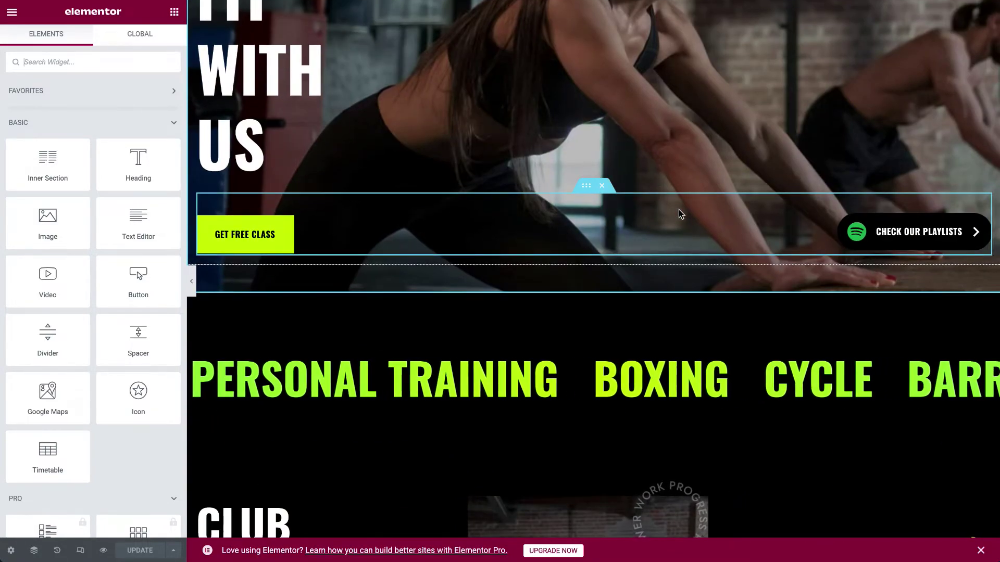
scroll(679, 209, up, 4)
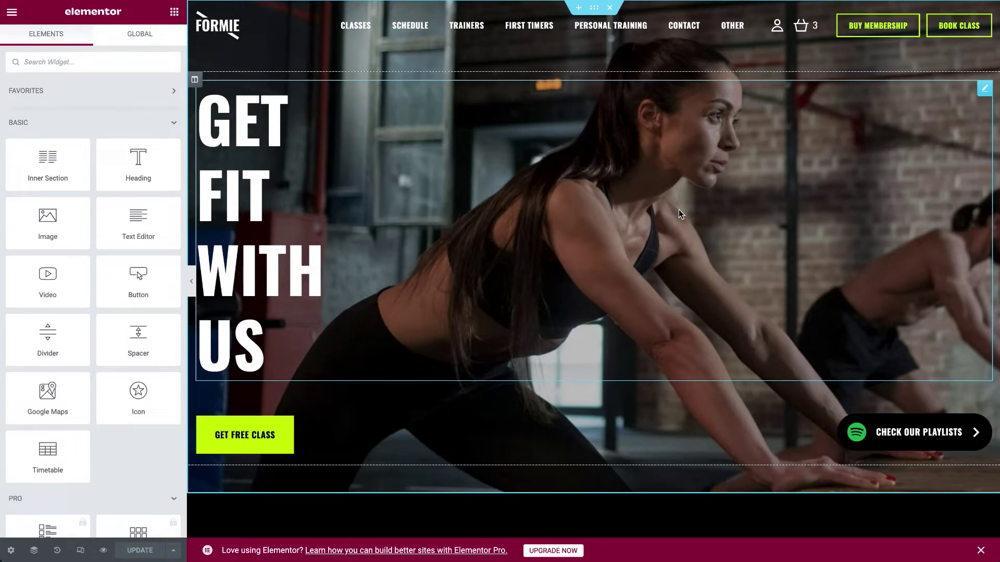
Step: Open the hero's main heading for editing and examine its title text with the line-break tags
mouse_move(366, 40)
click(986, 90)
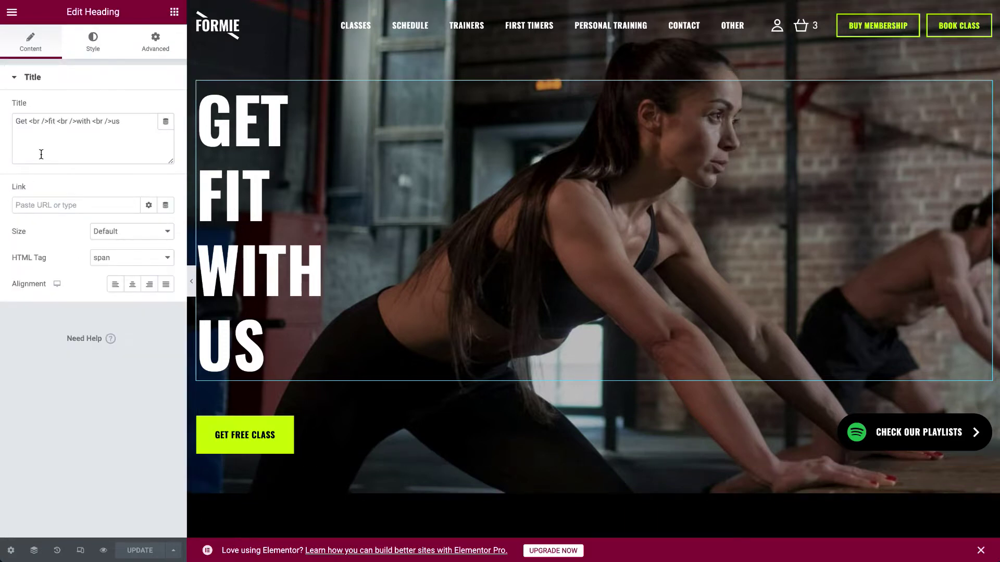
drag(134, 126, 3, 110)
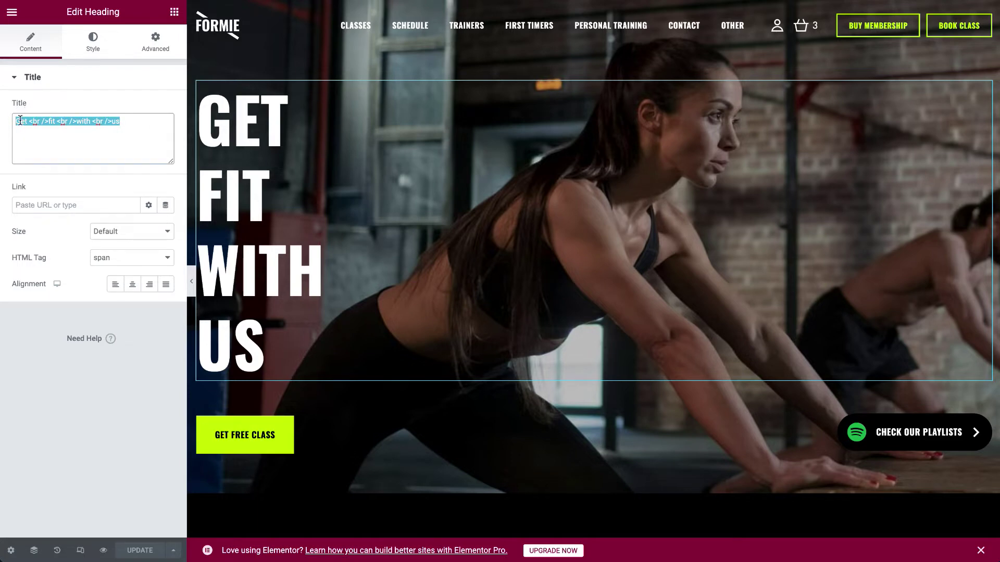
click(125, 121)
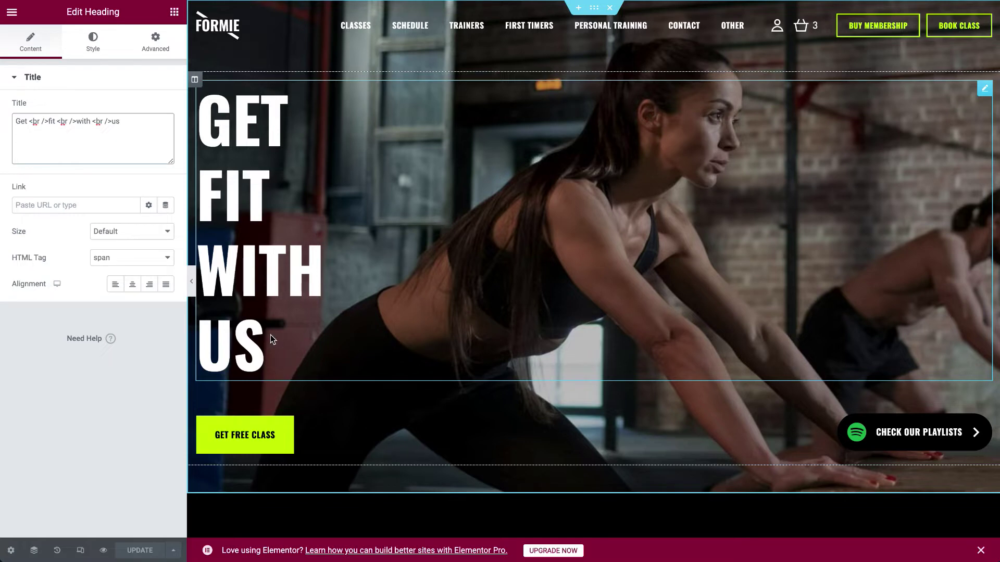
Step: Look at the hero heading's style options and its text color picker without changing the color
click(95, 37)
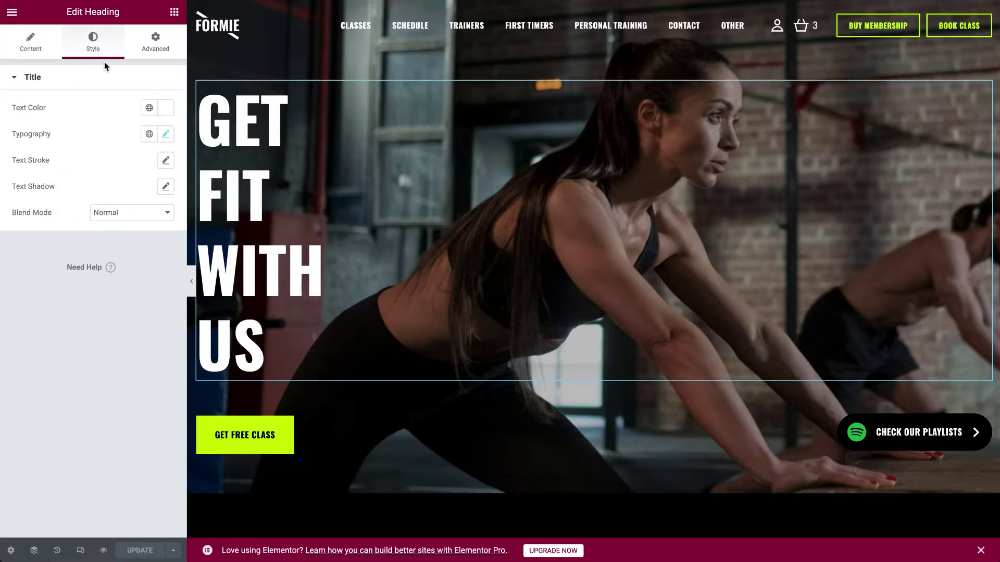
click(167, 109)
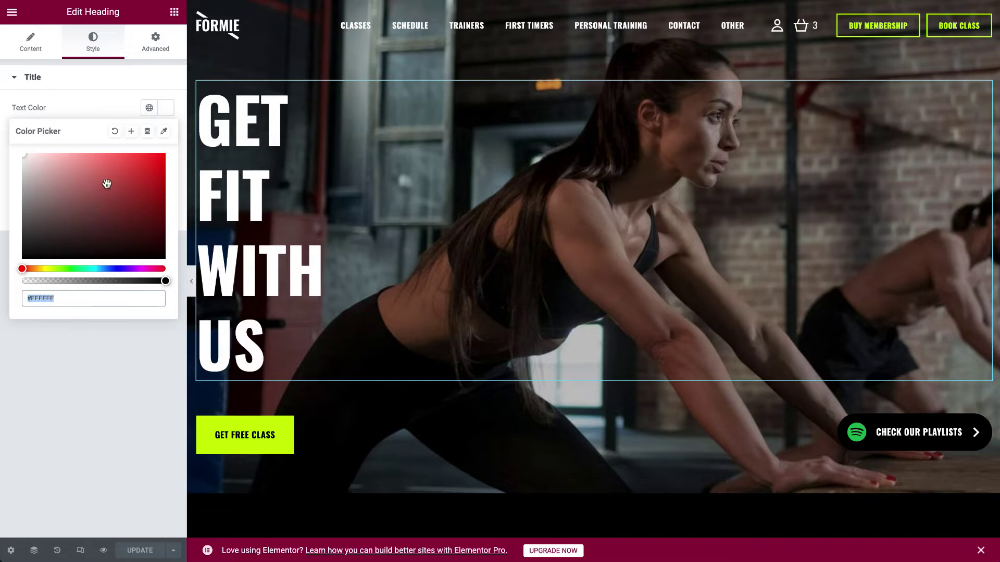
click(85, 105)
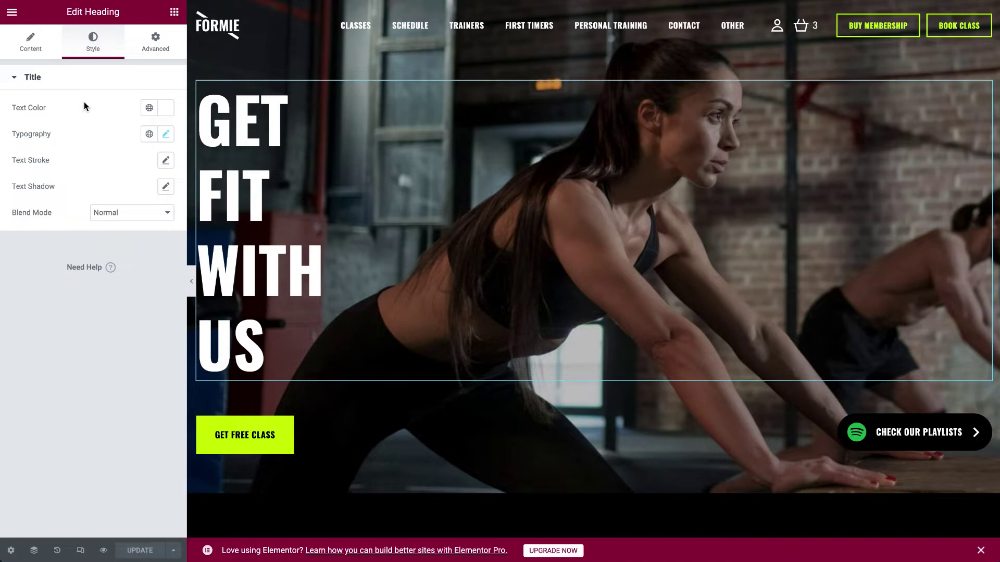
Step: Open the hero section's settings and bring up its background style options
right_click(551, 69)
click(574, 79)
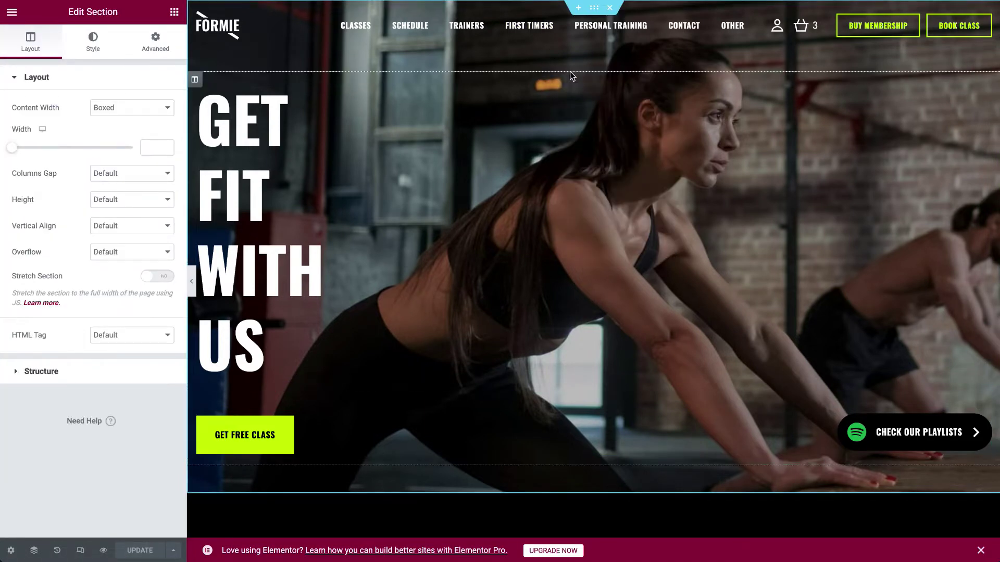
right_click(533, 58)
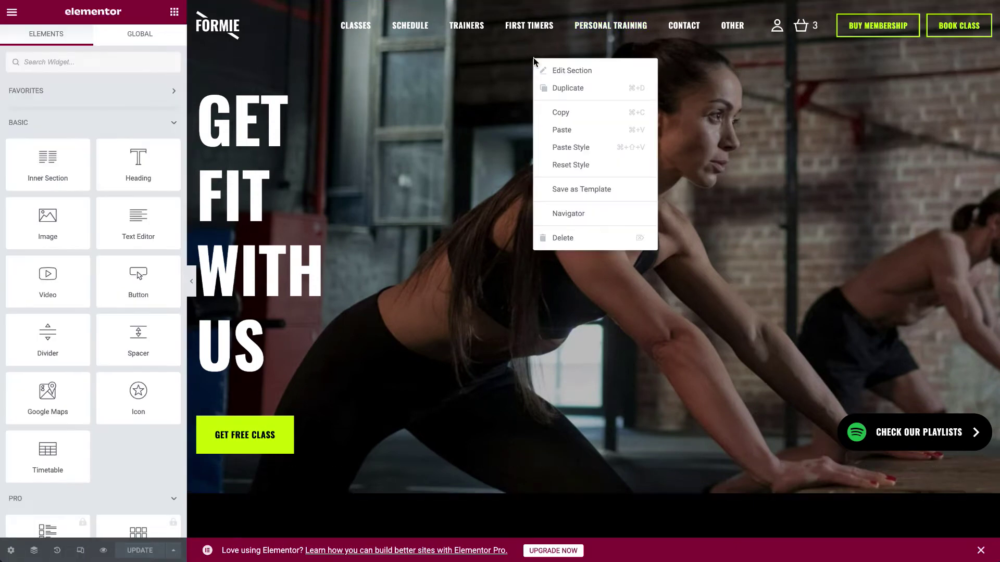
click(571, 72)
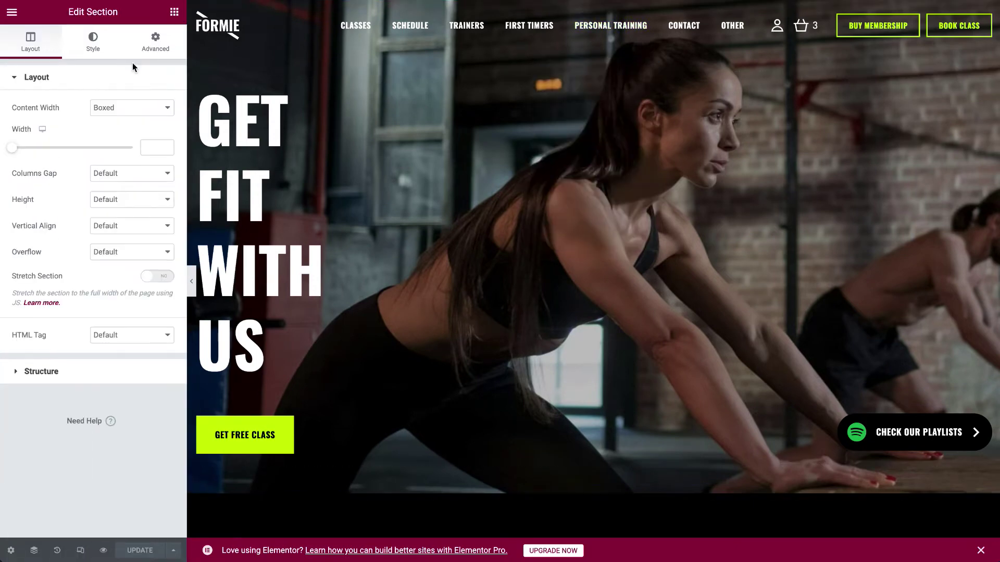
click(104, 55)
mouse_move(99, 230)
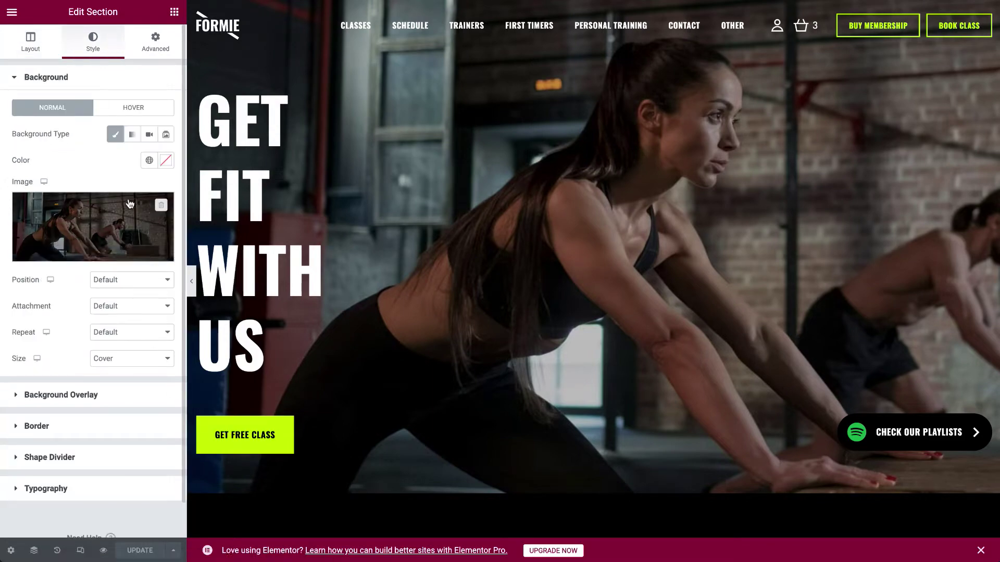
Step: Browse the media library and the file upload area for the hero background, and insert the already selected Contact-1-Hero@2x image
click(99, 231)
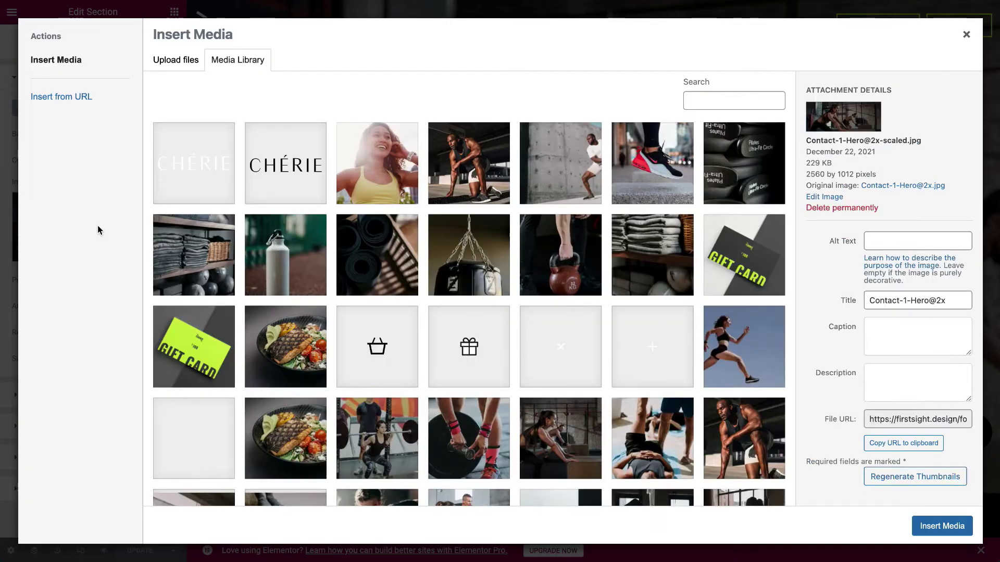
scroll(284, 290, down, 5)
scroll(284, 290, down, 10)
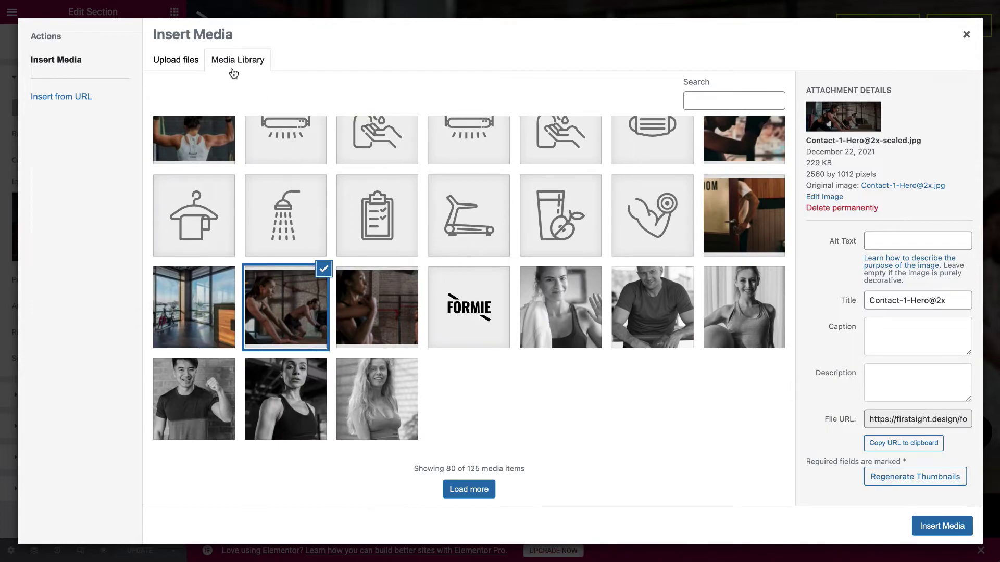
scroll(295, 260, up, 10)
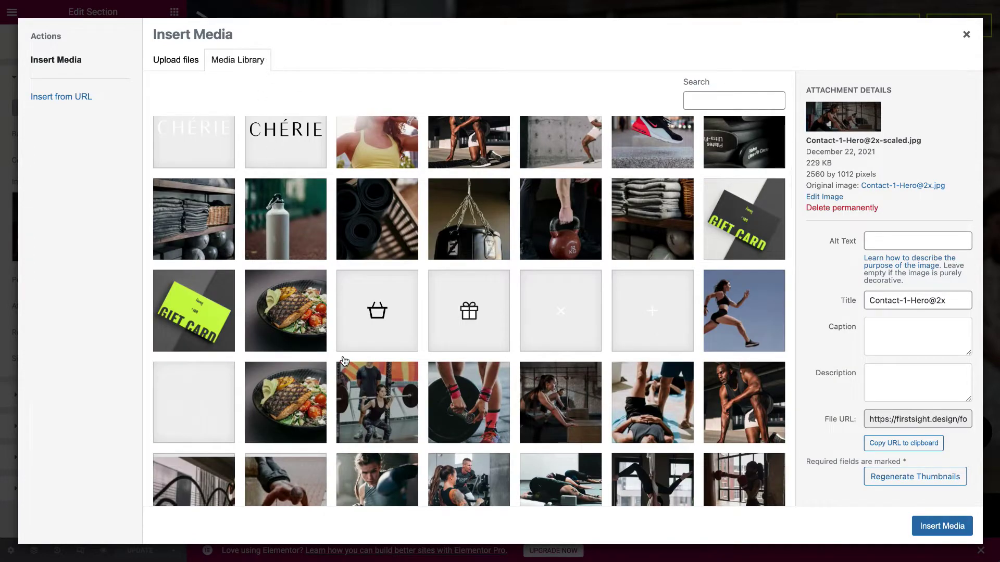
scroll(344, 362, down, 12)
scroll(344, 361, up, 13)
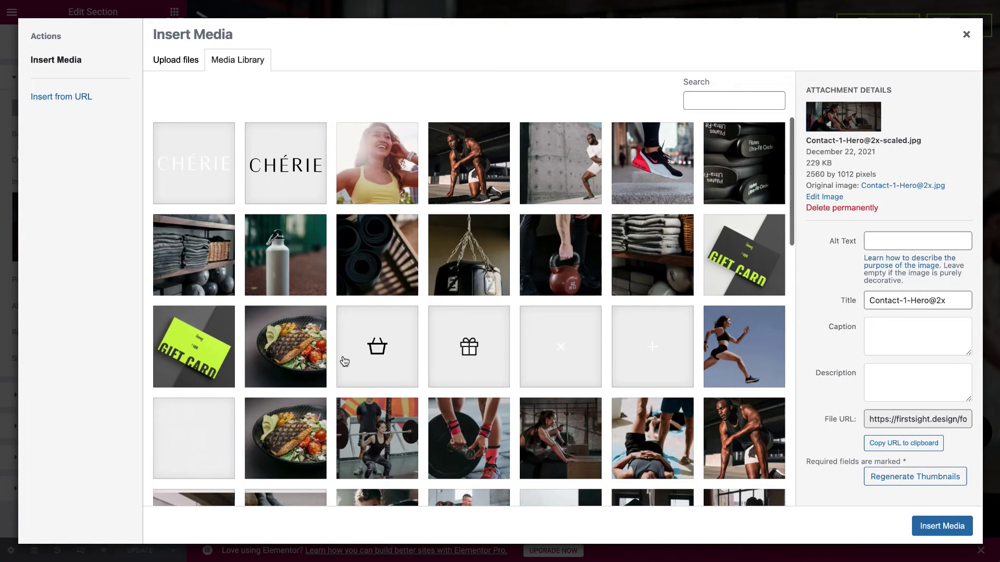
click(185, 57)
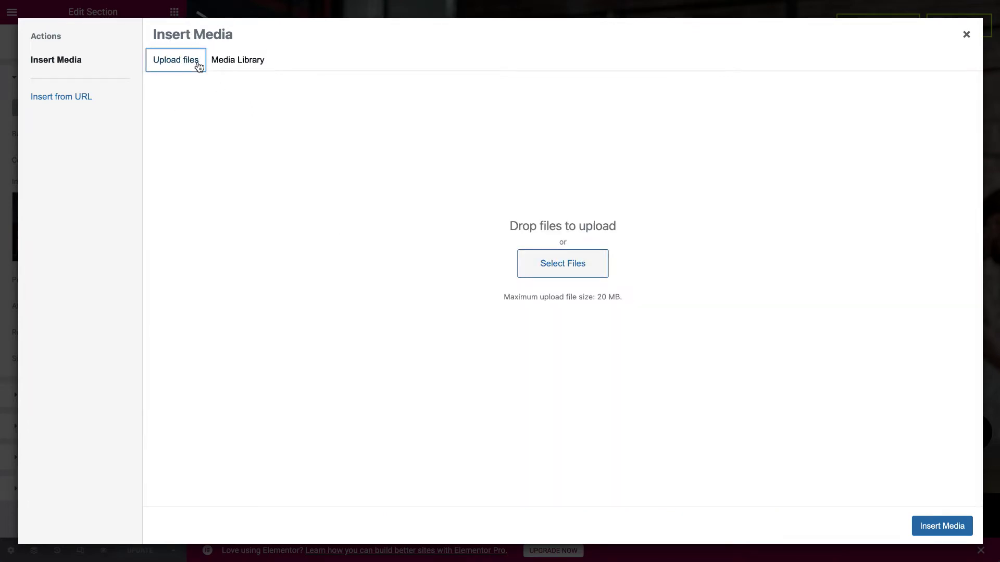
click(928, 527)
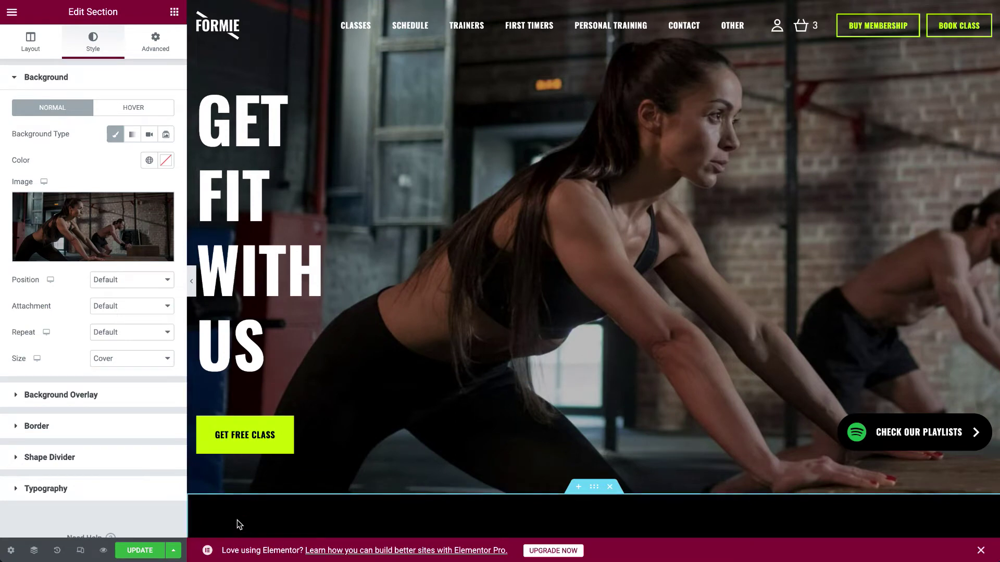
Step: Open the hero's Get Free Class button for editing and examine its text setting
click(285, 429)
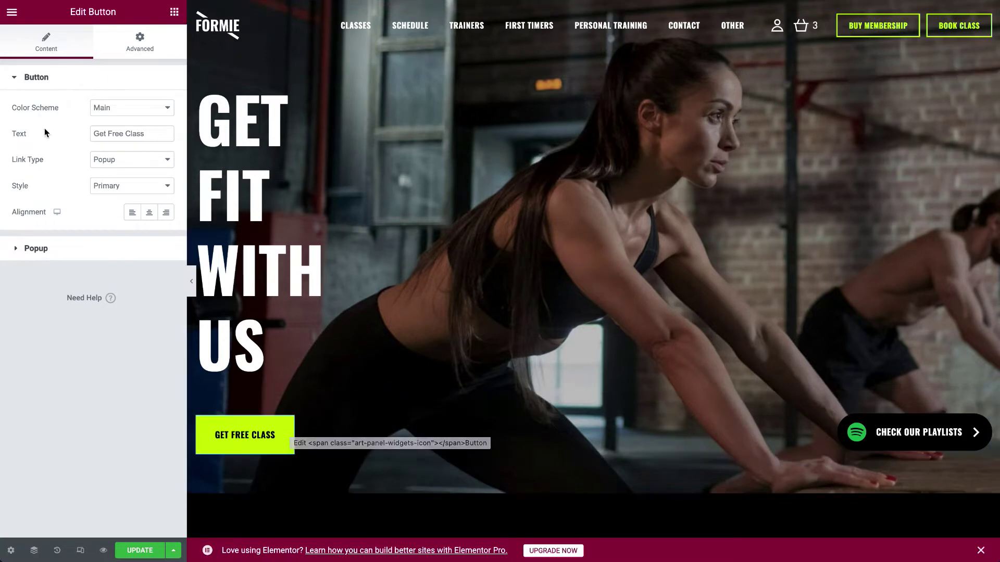
click(130, 134)
drag(165, 134, 55, 131)
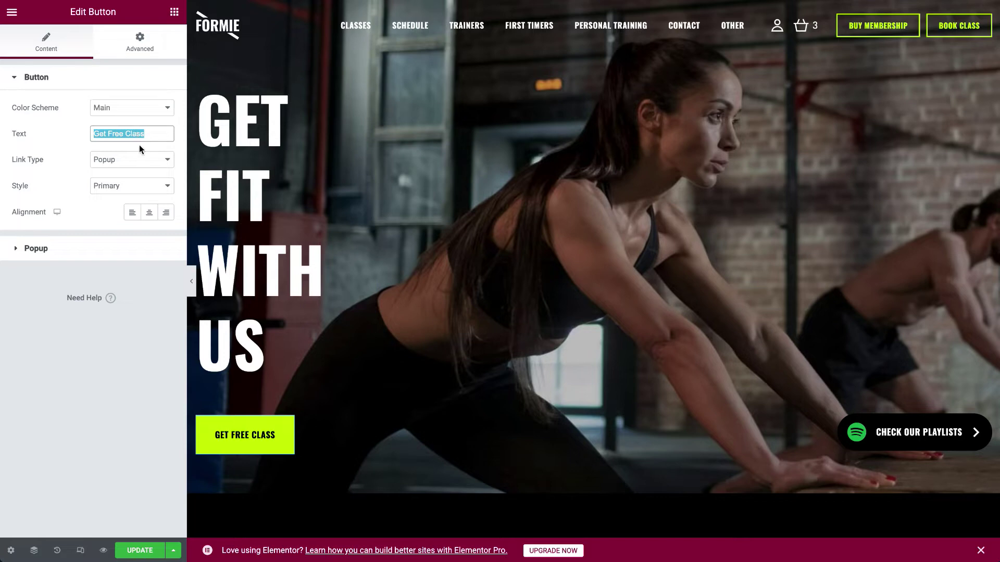
Step: Try the Link type on the Get Free Class button, check its link options, and switch the link type back to Popup
click(143, 163)
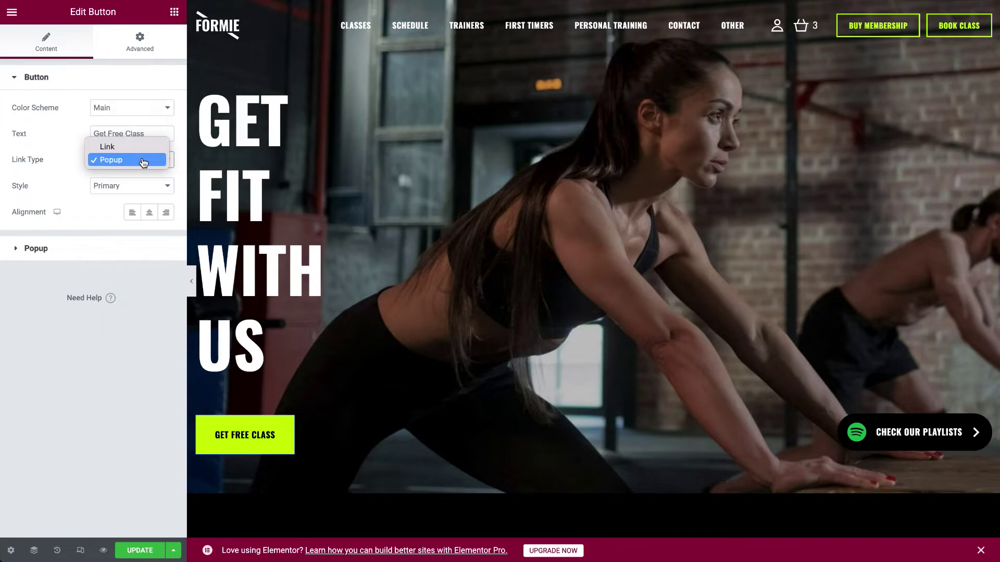
click(141, 148)
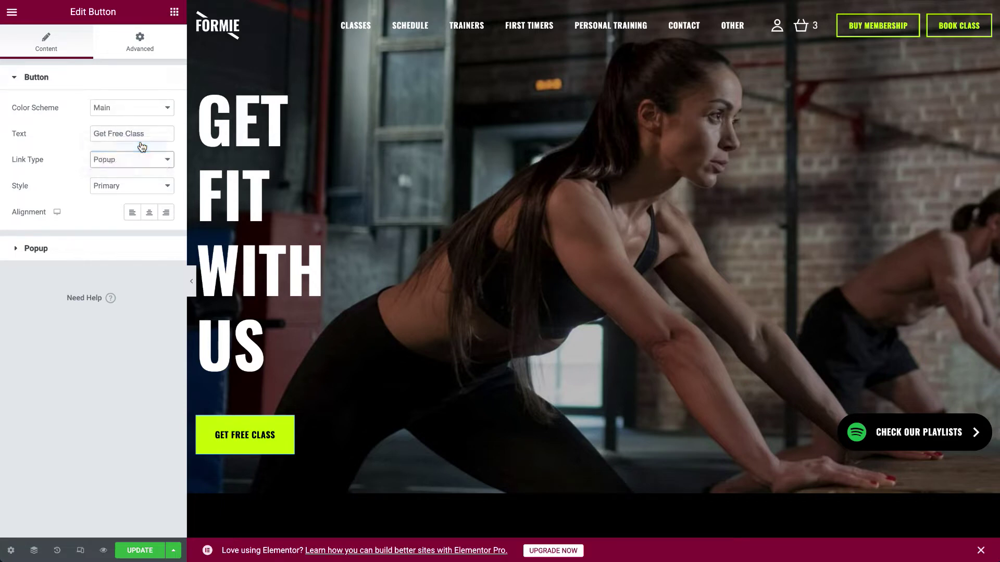
drag(15, 204, 189, 206)
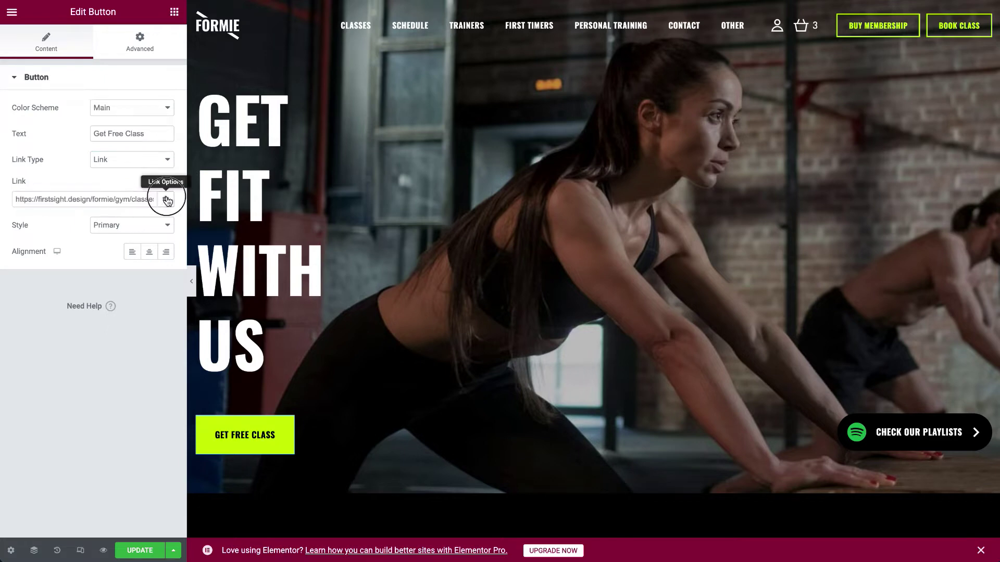
click(166, 200)
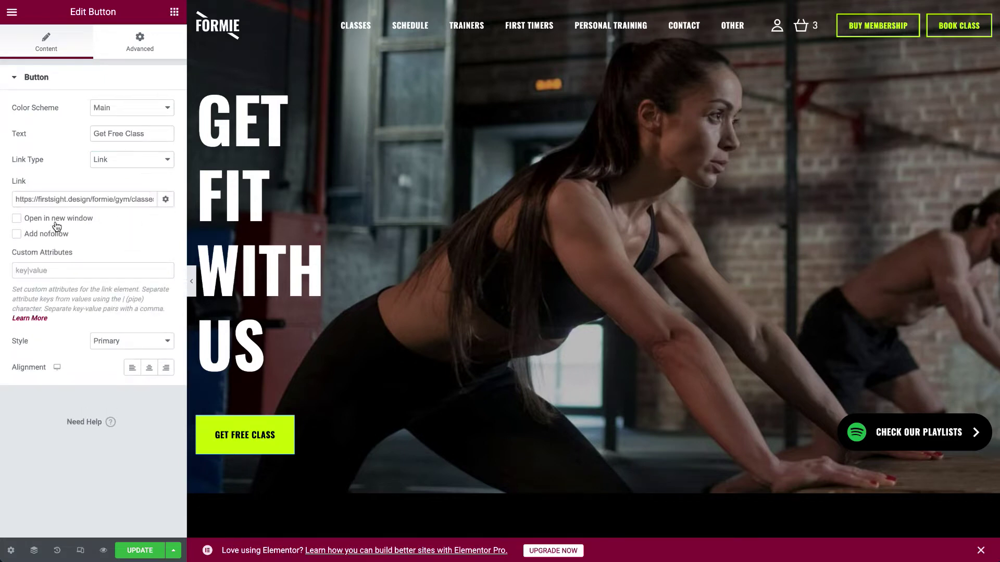
click(166, 200)
click(127, 160)
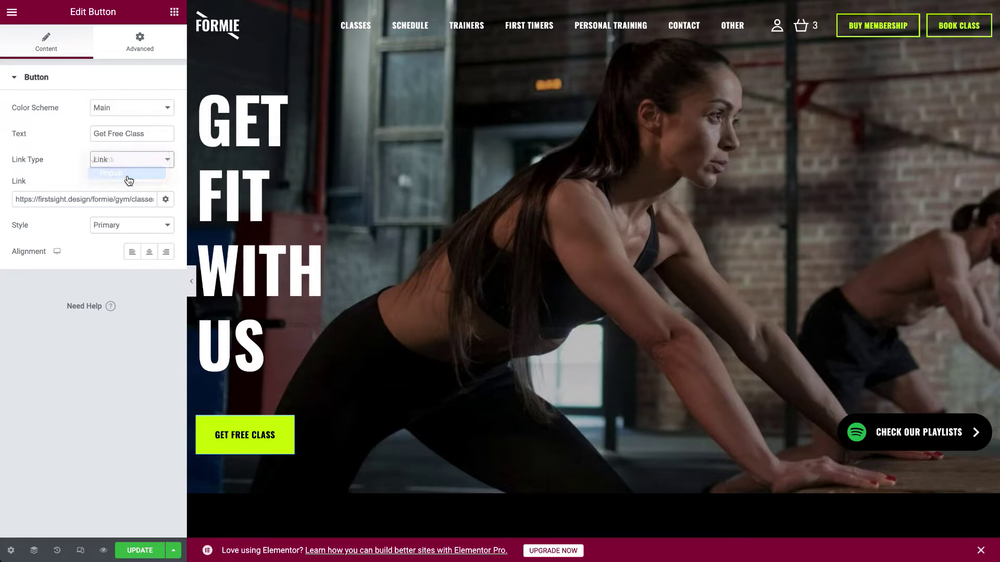
click(129, 177)
Step: Examine the Get Free Class button's popup settings: title, description and contact form shortcode
click(36, 250)
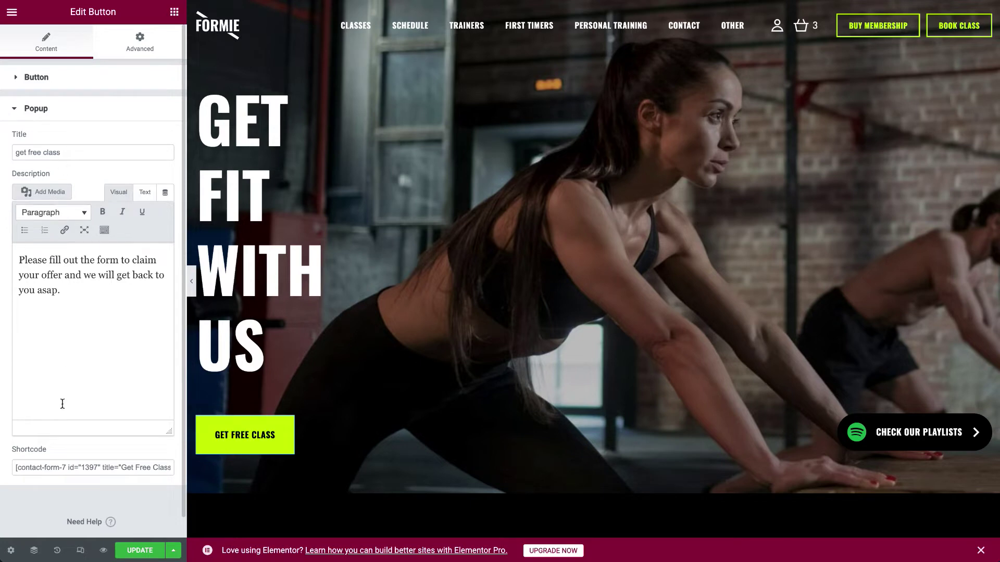
drag(78, 152, 8, 152)
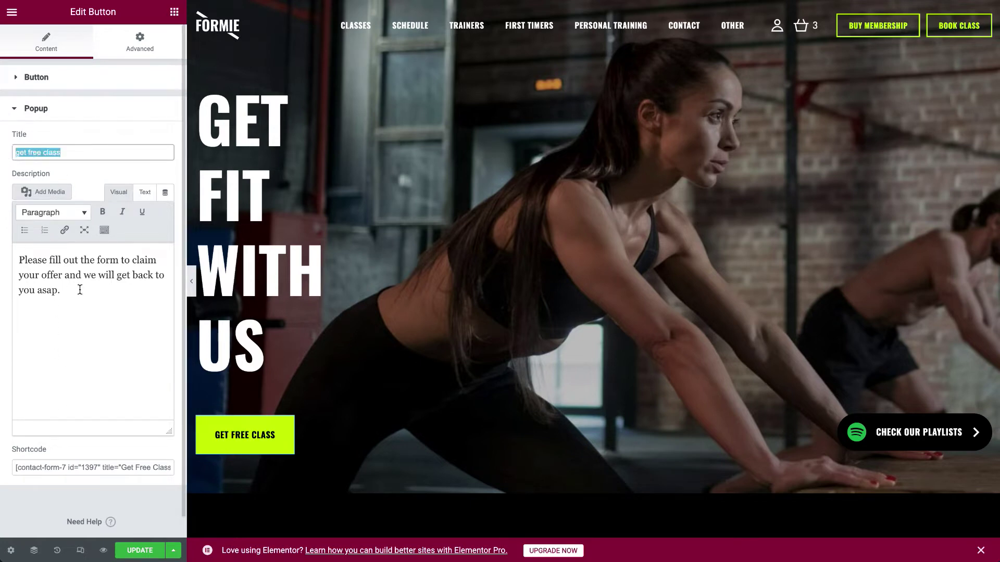
drag(79, 290, 17, 244)
drag(13, 471, 172, 473)
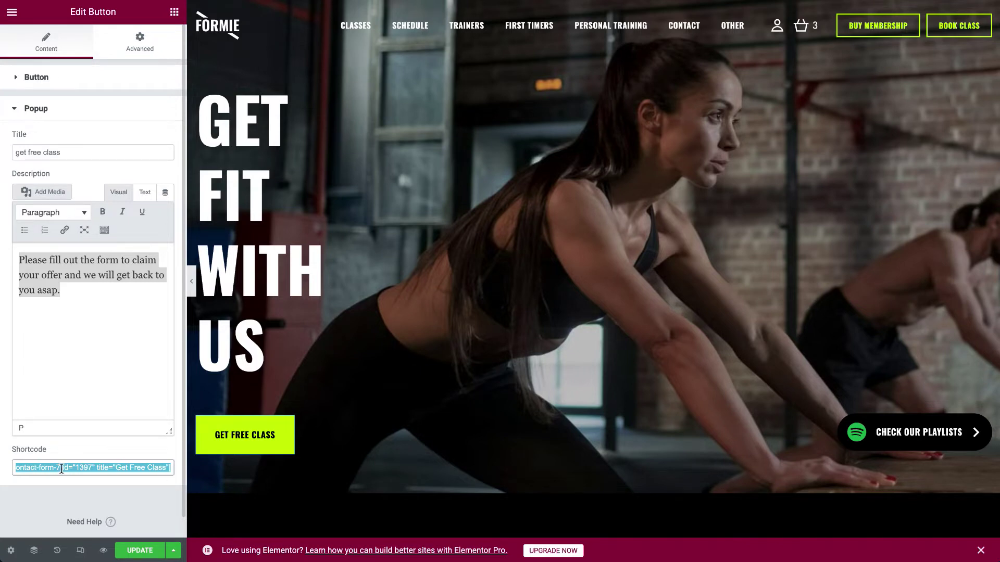
Step: Save the page changes and review the text and link settings of the Check our playlists button
click(142, 554)
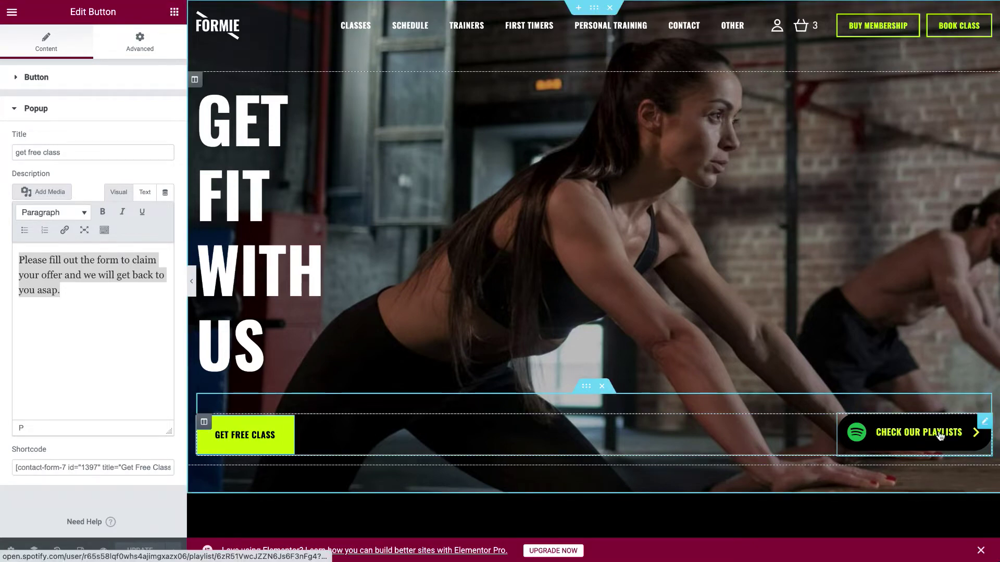
click(983, 423)
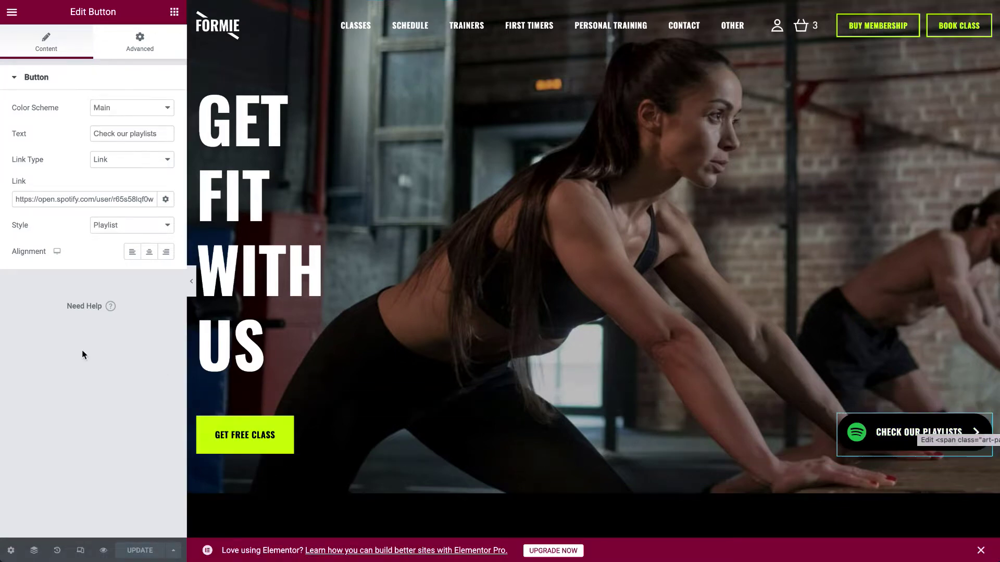
drag(159, 137, 71, 141)
click(38, 196)
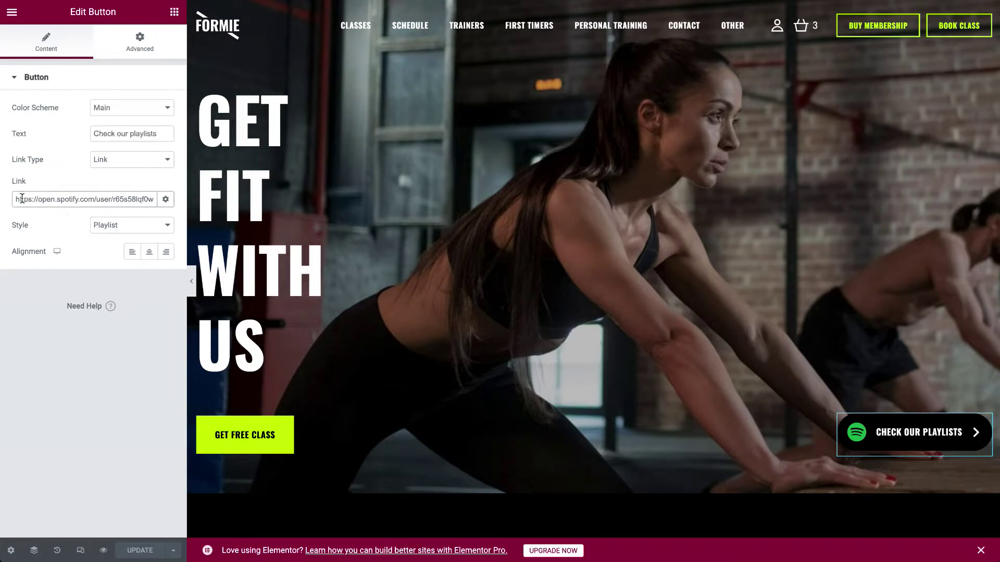
mouse_move(13, 197)
mouse_down()
mouse_move(156, 201)
mouse_move(1, 200)
mouse_up()
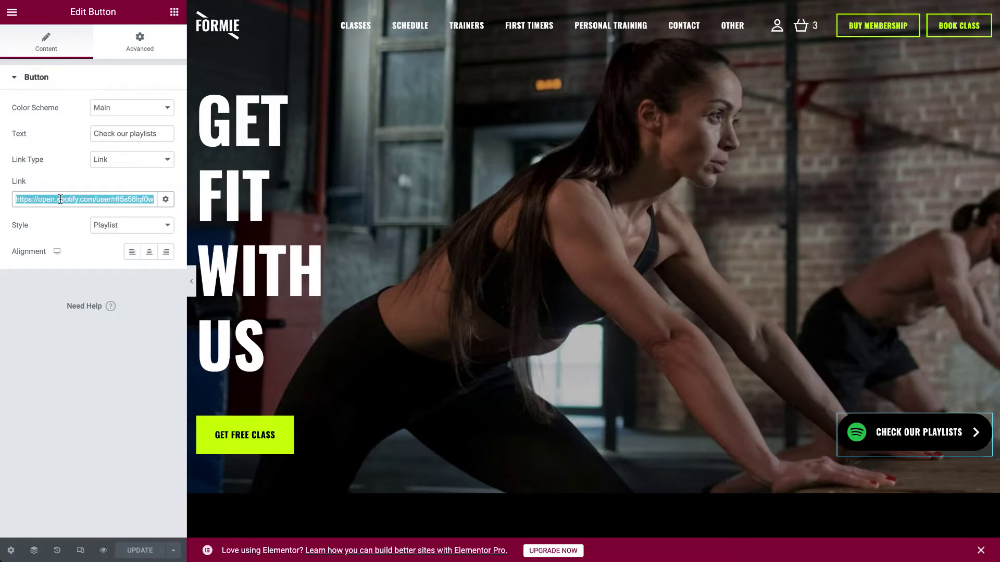
Step: Open the settings of the section below the hero and of the scrolling class-names ticker inside it
scroll(484, 383, down, 5)
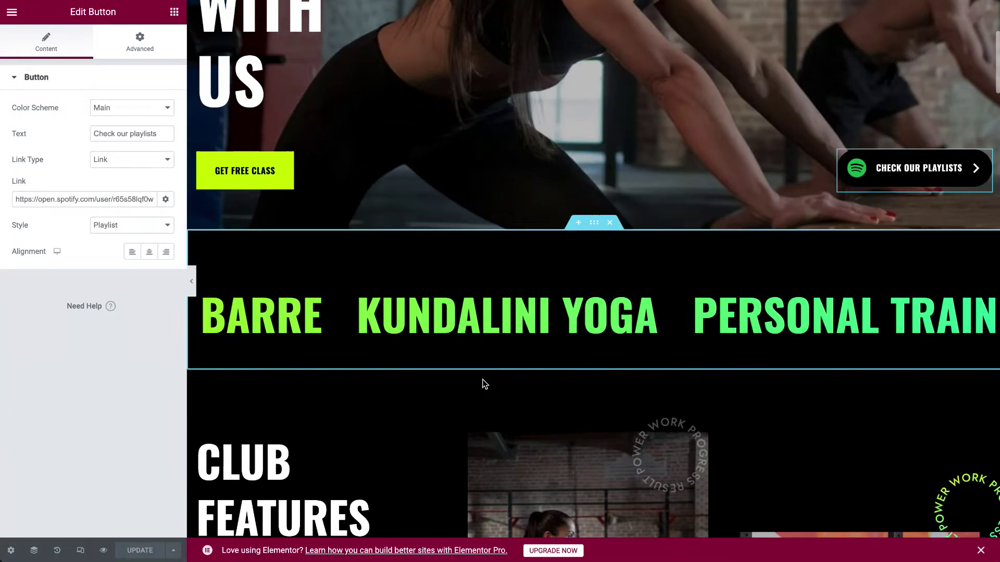
right_click(597, 233)
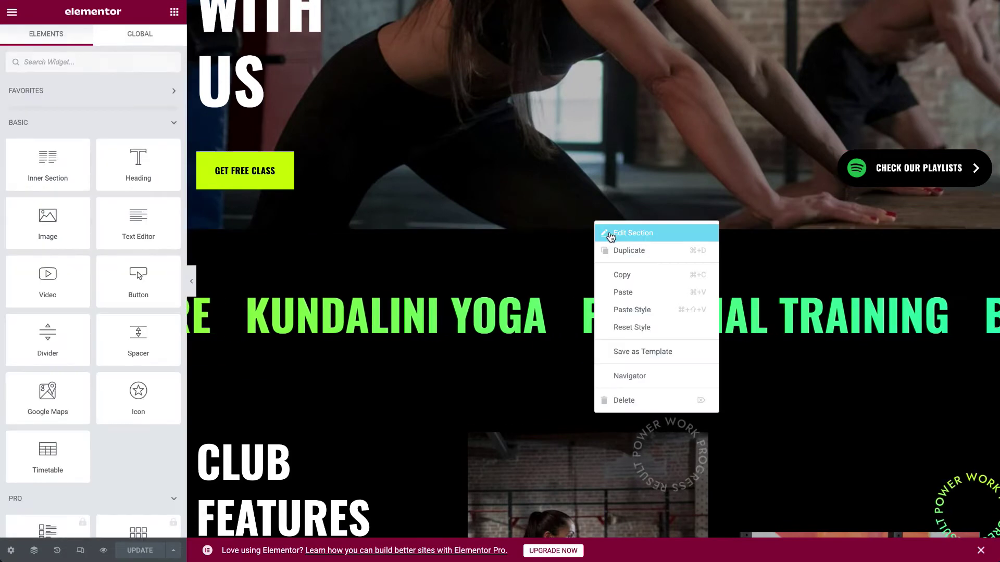
click(609, 232)
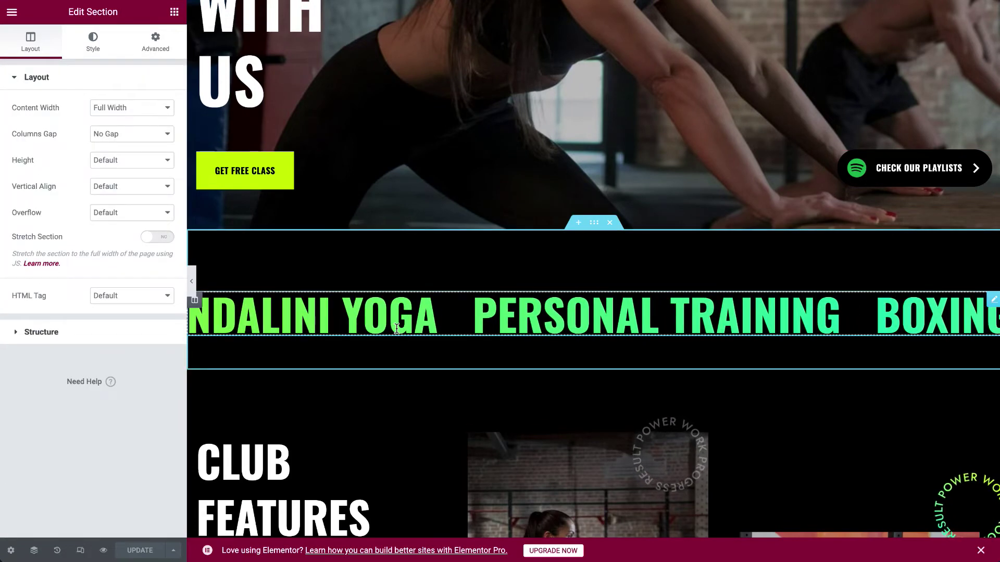
click(993, 301)
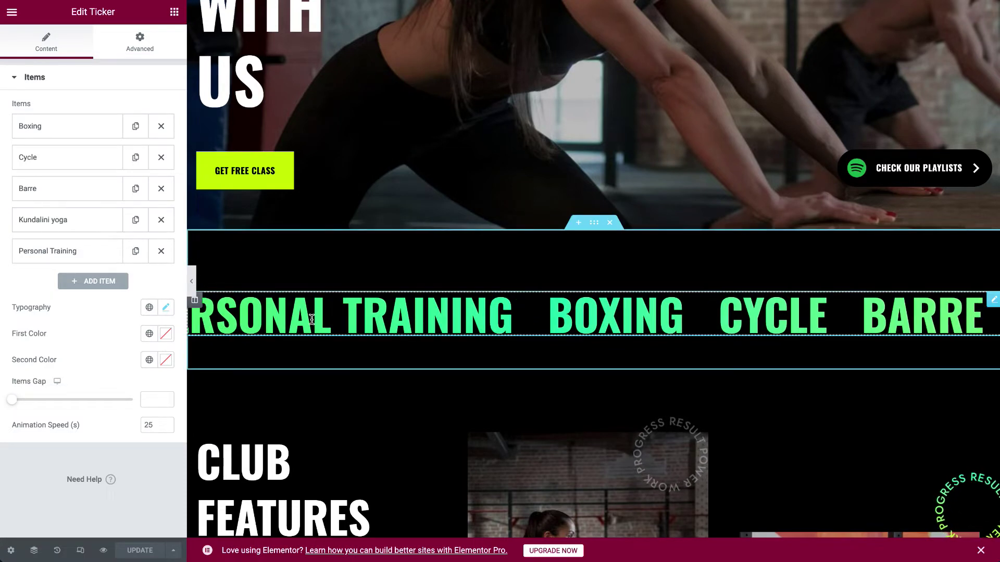
Step: Examine the title and link fields of the ticker items Boxing, Cycle and Personal Training
click(49, 126)
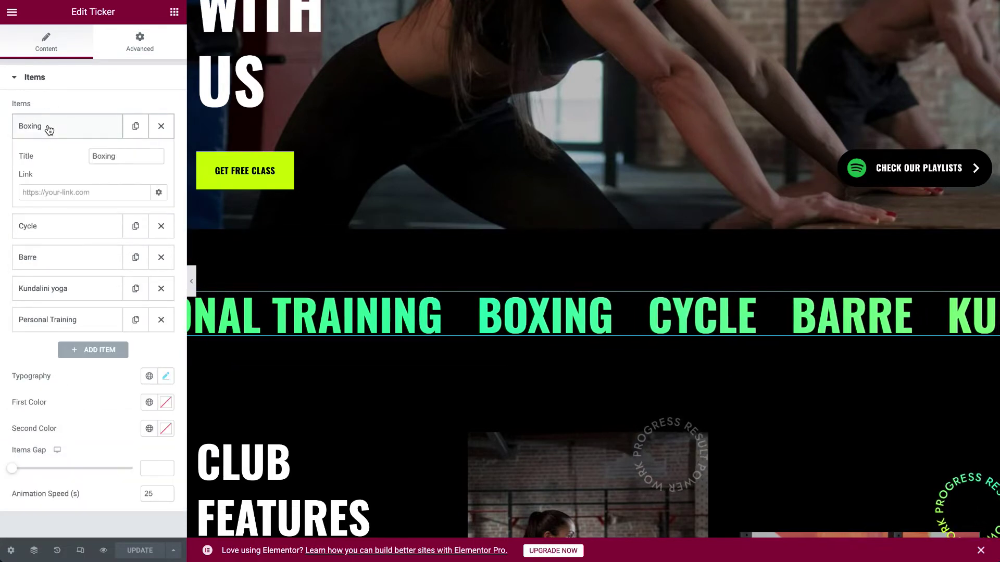
click(83, 226)
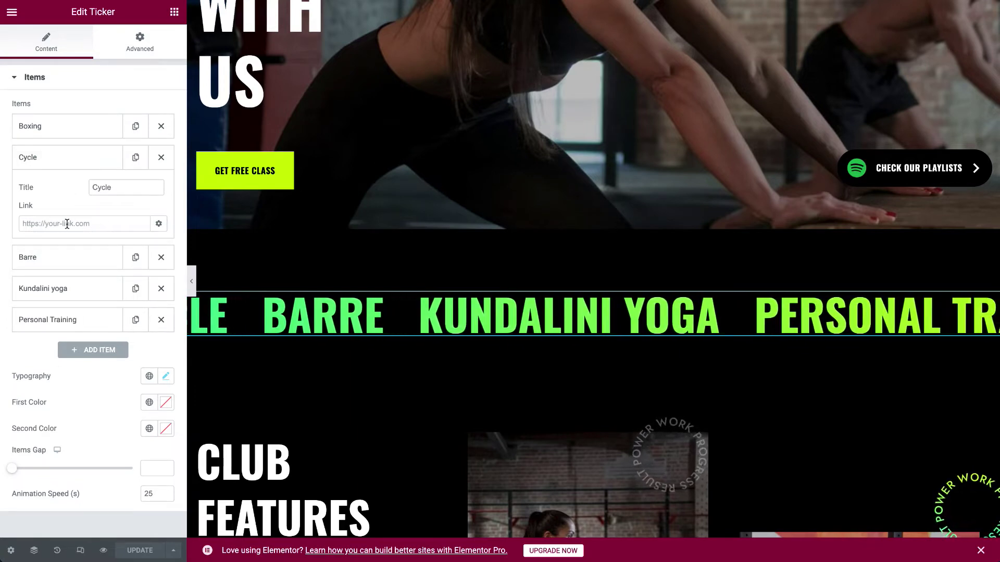
click(86, 167)
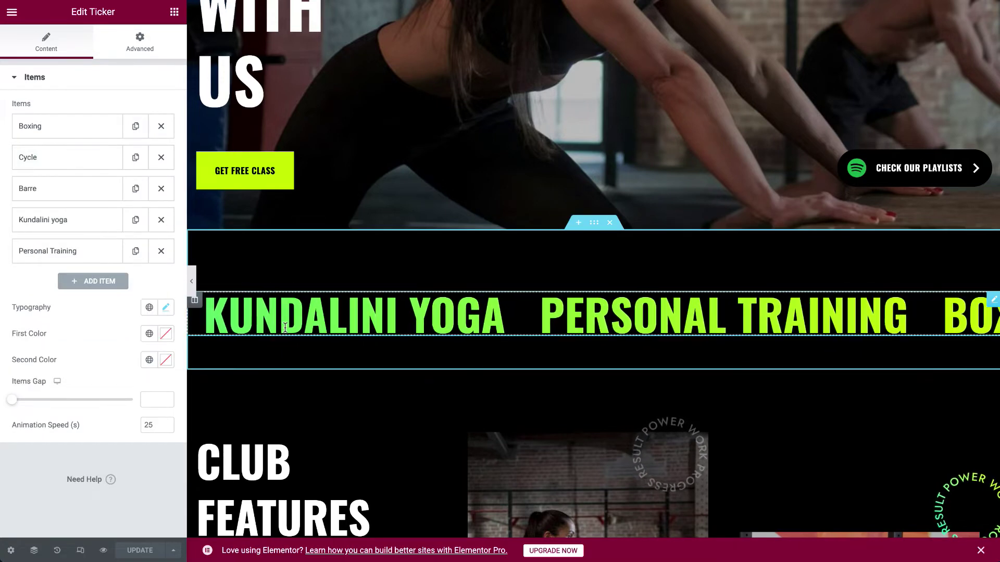
click(73, 250)
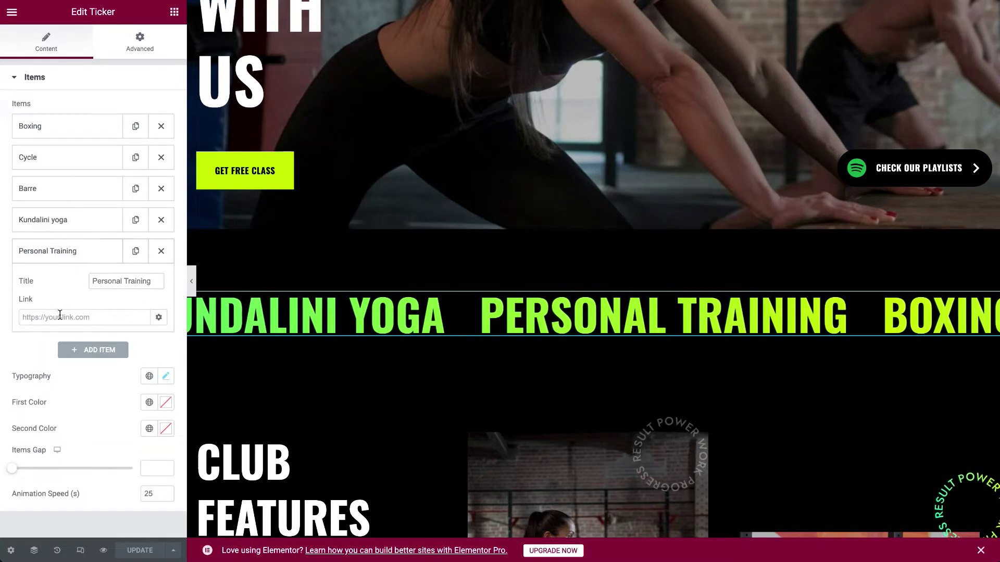
click(76, 254)
Step: Review the ticker section's background style and its color selection
click(390, 284)
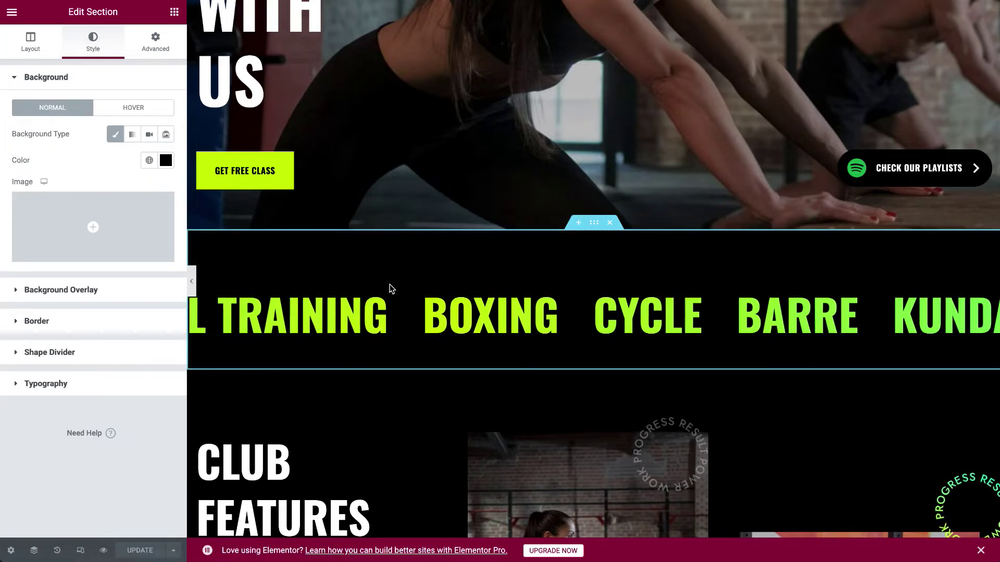
right_click(595, 232)
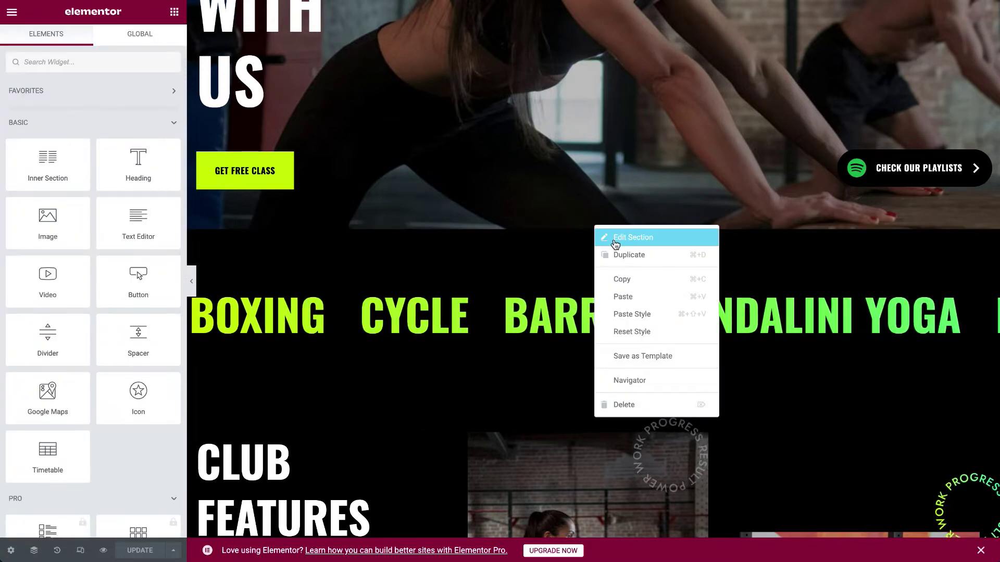
click(616, 235)
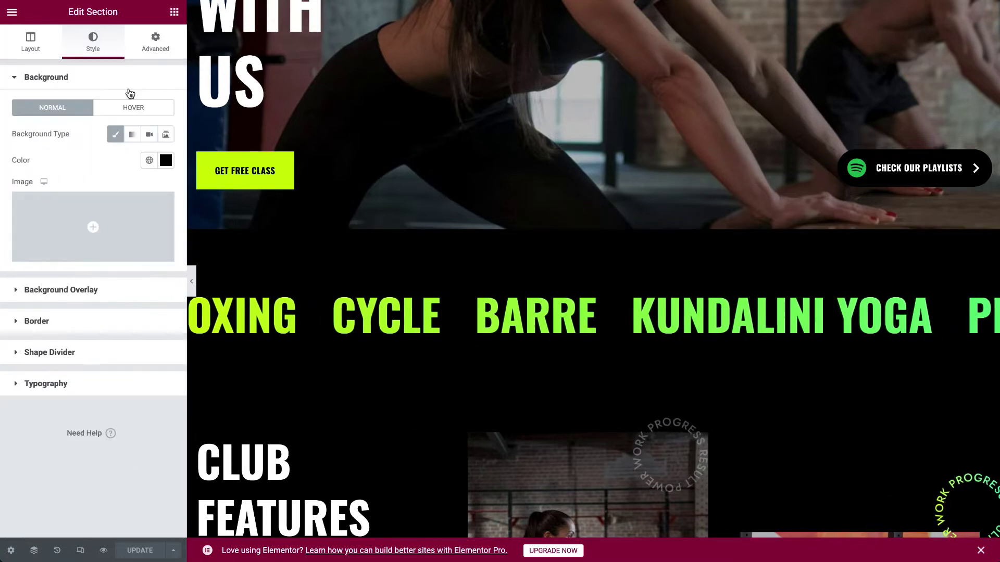
click(167, 161)
click(166, 161)
Step: Open the Club Features section's layout settings and look over the section's content
scroll(683, 133, down, 5)
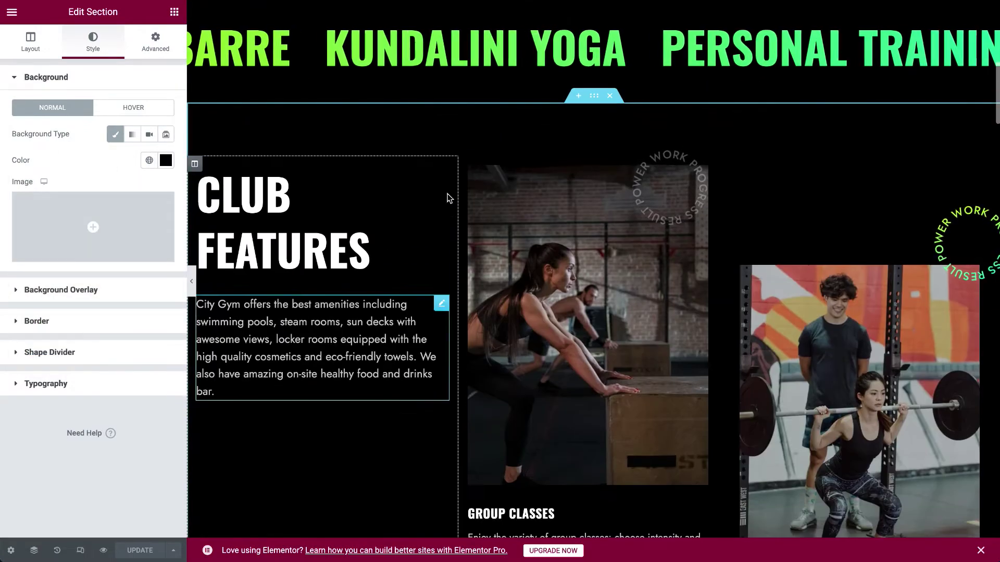
right_click(593, 97)
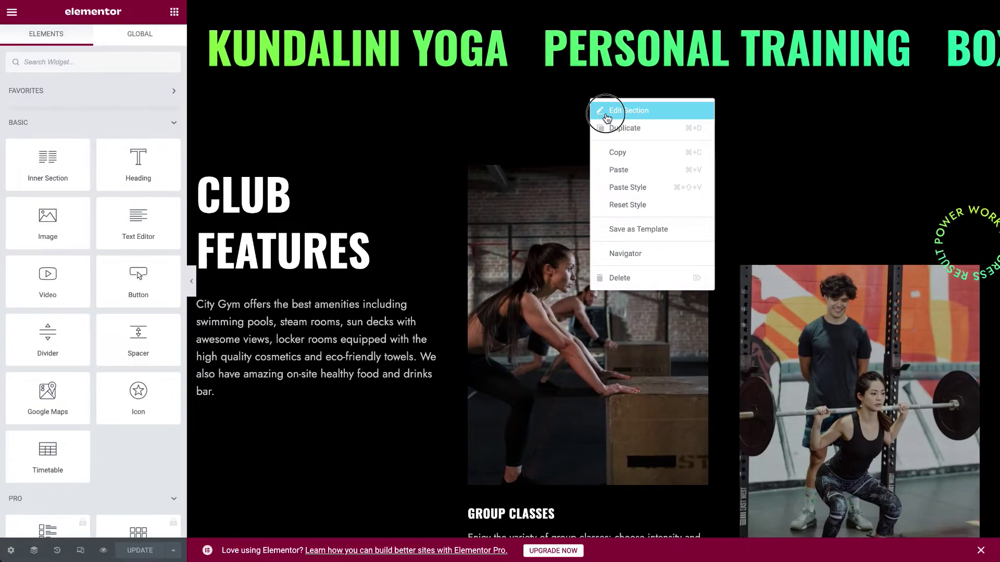
click(615, 105)
scroll(349, 415, down, 6)
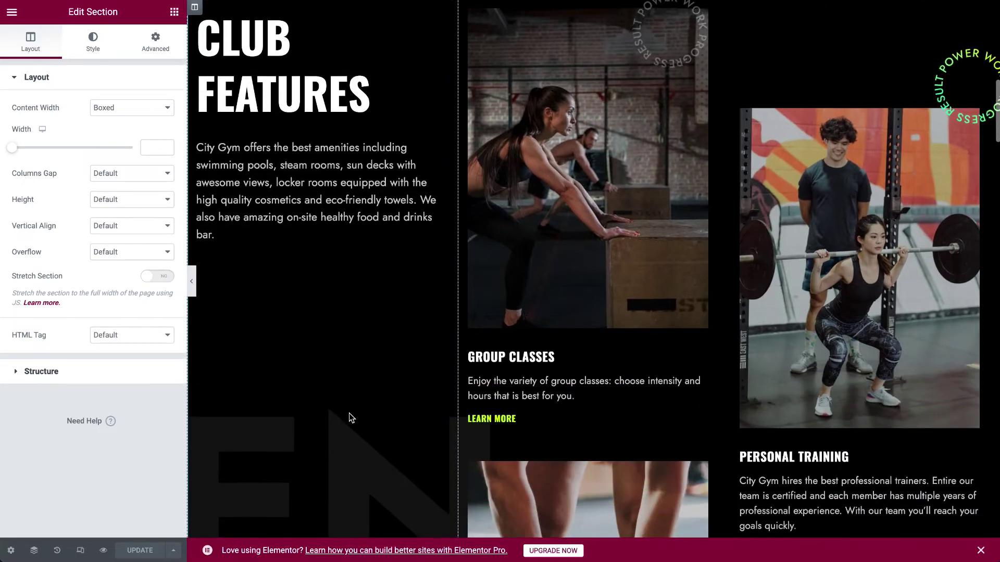
scroll(349, 414, down, 4)
scroll(349, 413, up, 9)
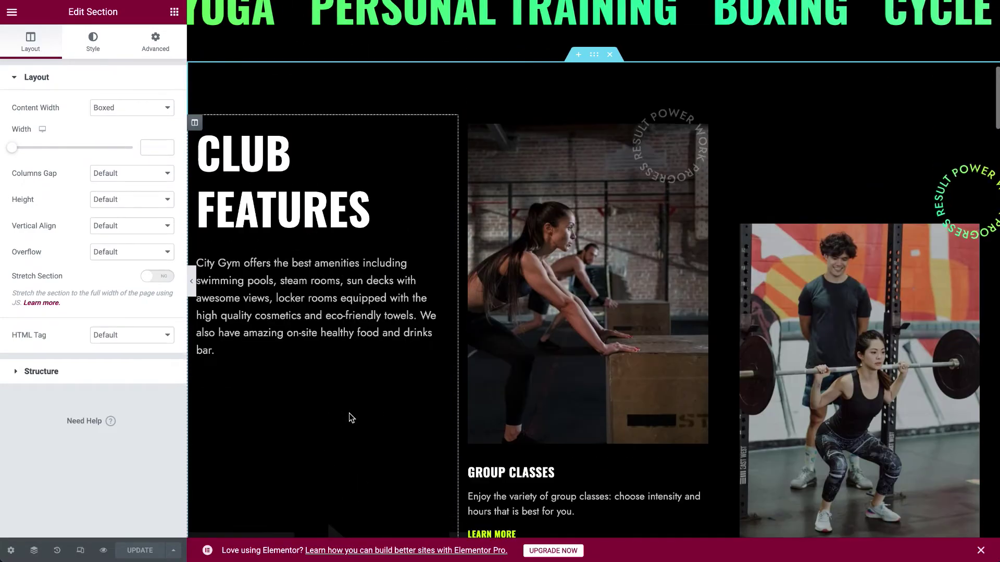
Step: Review the Club Features heading's title and select the whole description paragraph beneath it in its text editor
click(442, 133)
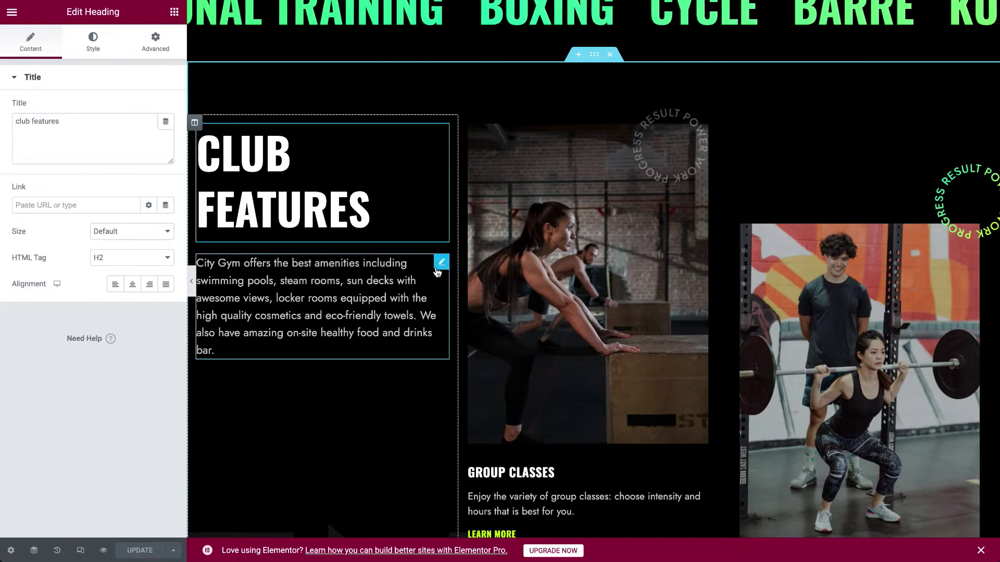
click(440, 266)
drag(17, 177, 138, 315)
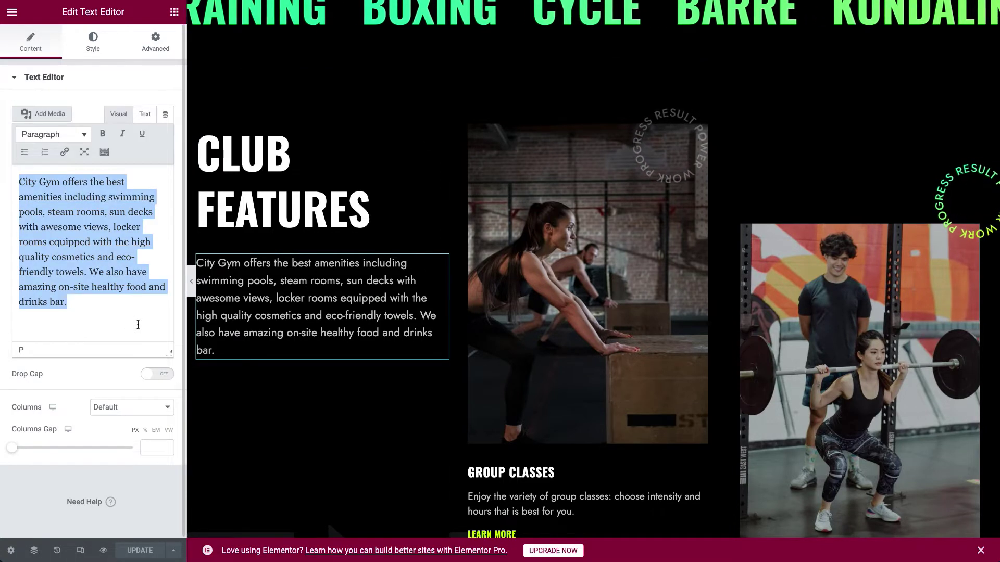
Step: Inspect the settings of the rotating animated image and the Group Classes featured box
scroll(263, 293, down, 1)
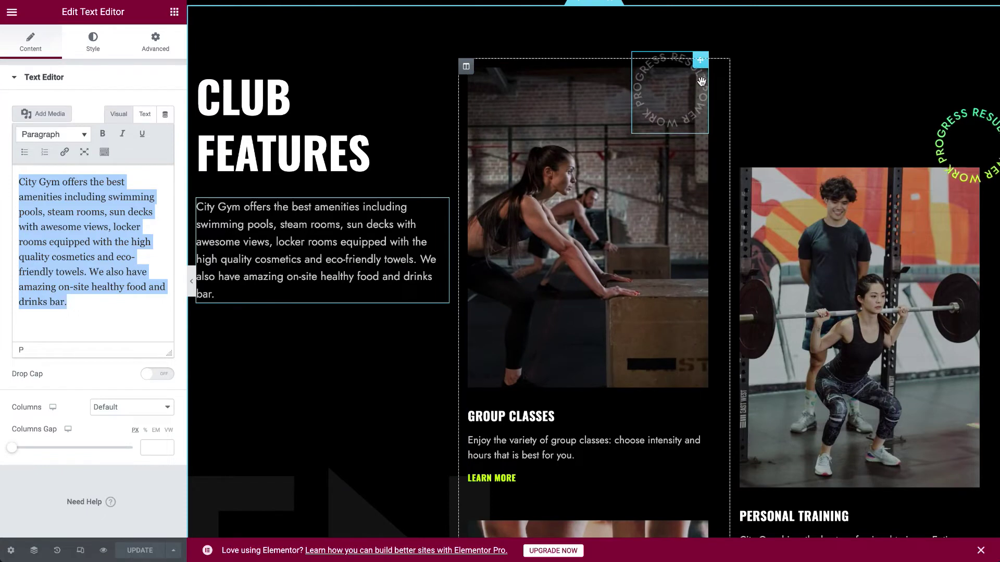
click(700, 60)
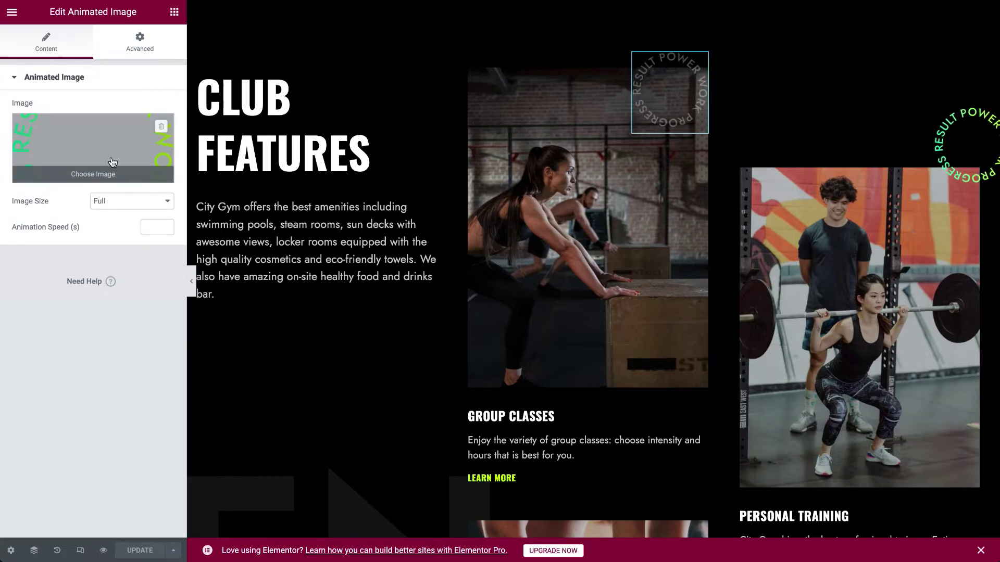
click(661, 276)
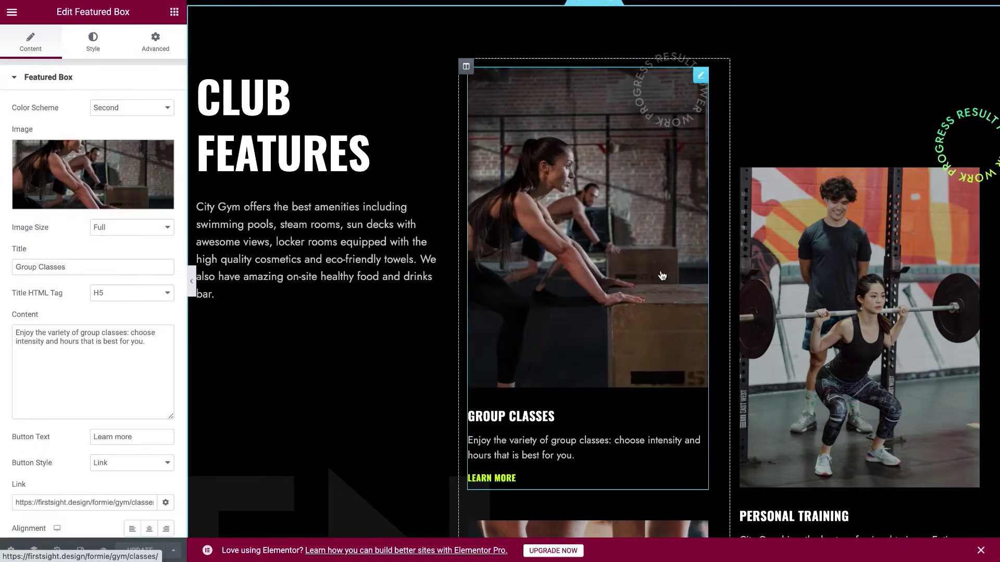
scroll(661, 276, down, 10)
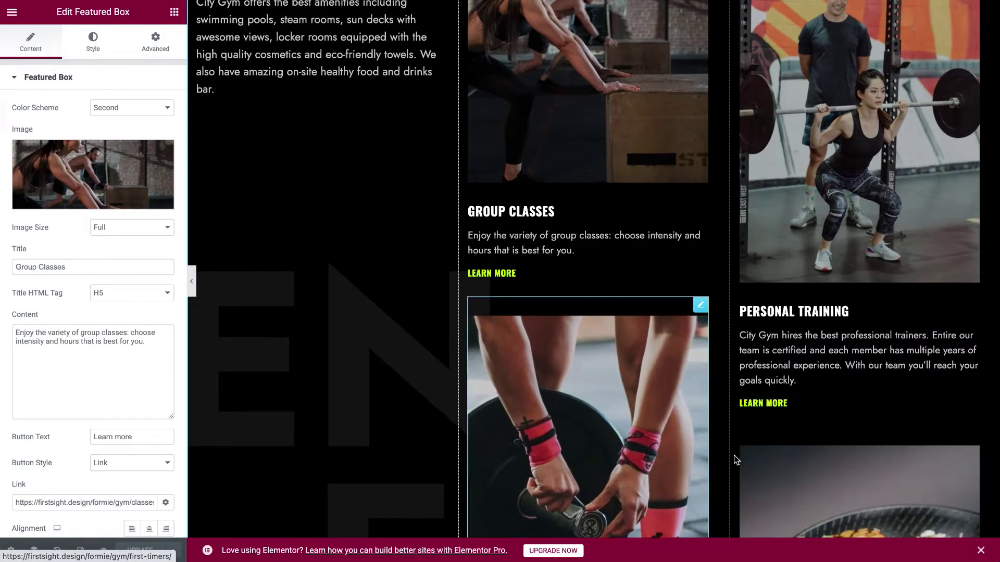
scroll(802, 474, up, 5)
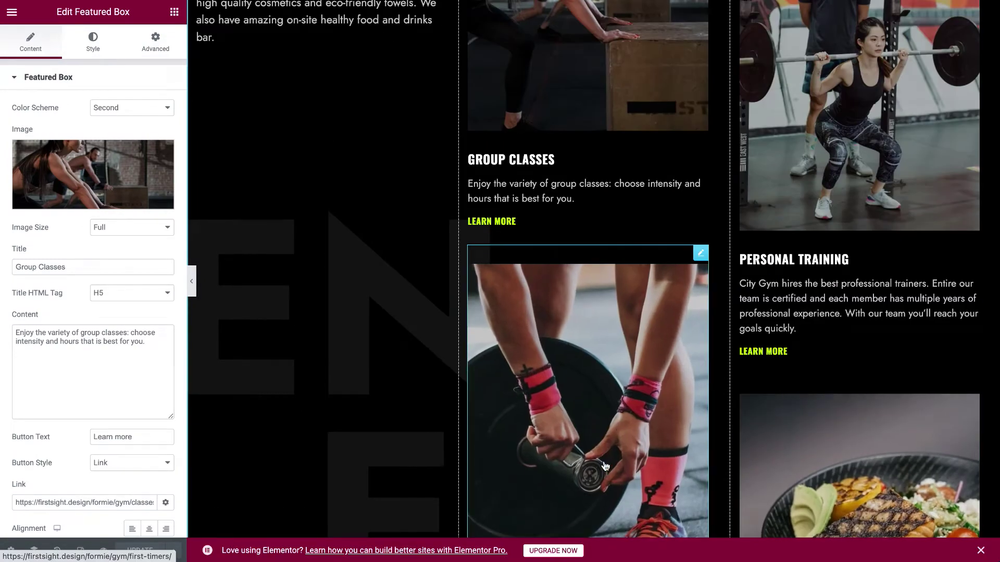
Step: Review the image chooser, title and content fields of the Free Weight Area featured box
click(696, 262)
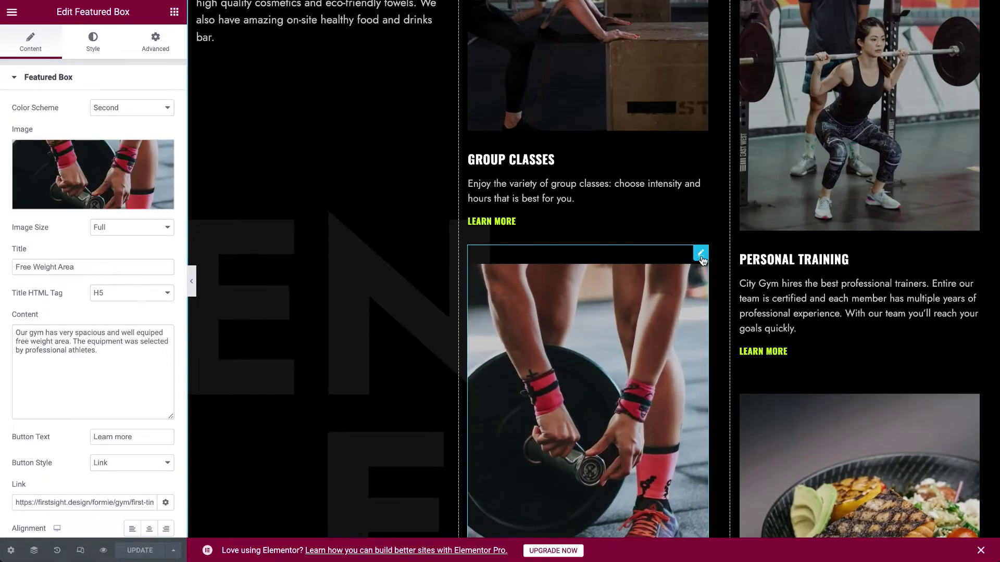
click(96, 181)
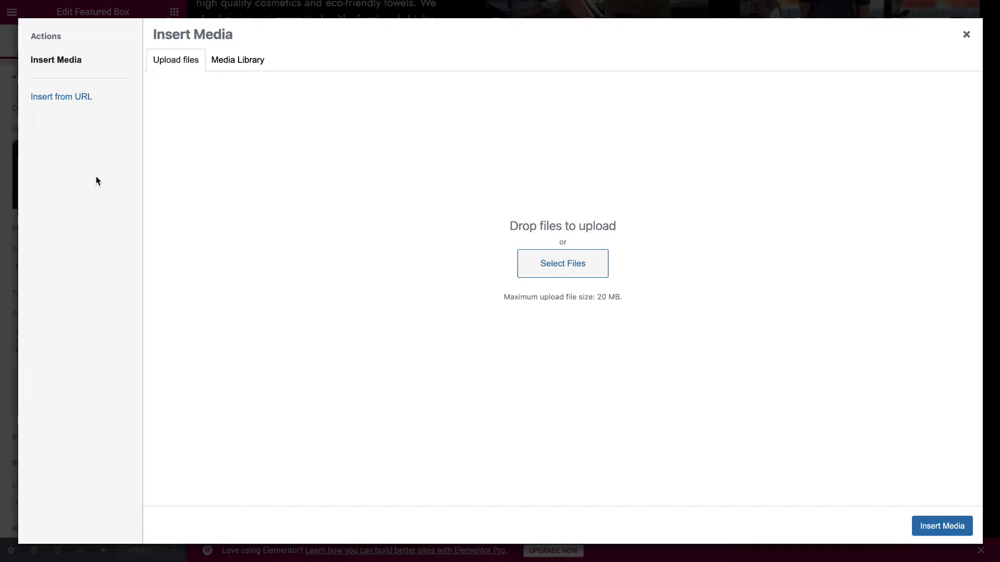
click(966, 35)
triple_click(104, 267)
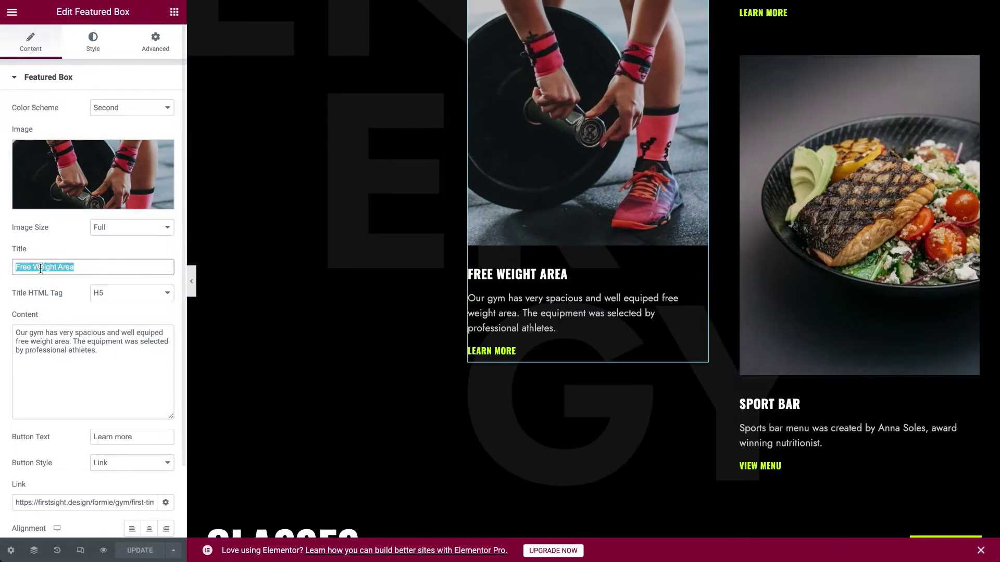
triple_click(83, 350)
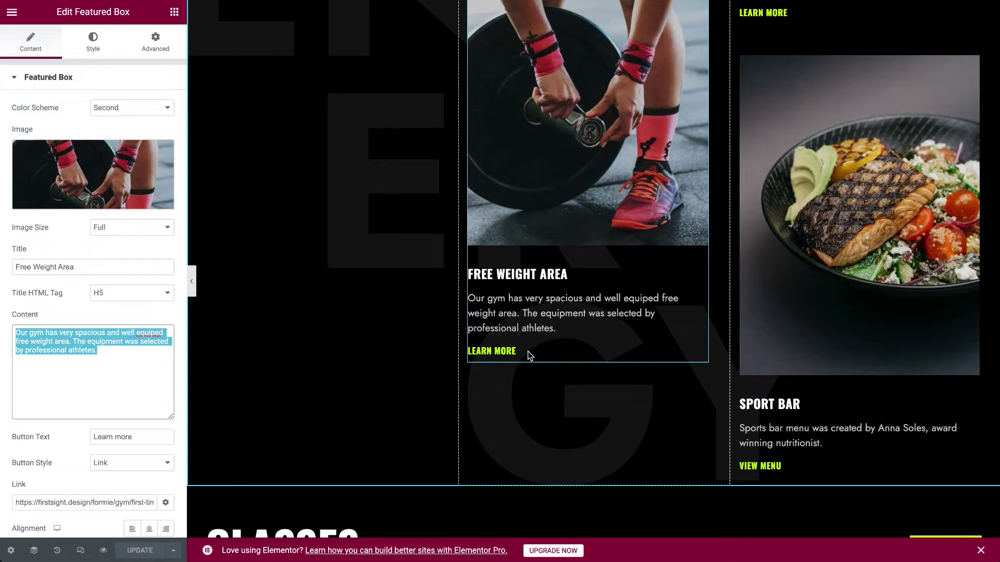
Step: Check the Free Weight Area box's button text, the available button styles and the link, keeping the Link style
scroll(136, 342, down, 2)
click(140, 355)
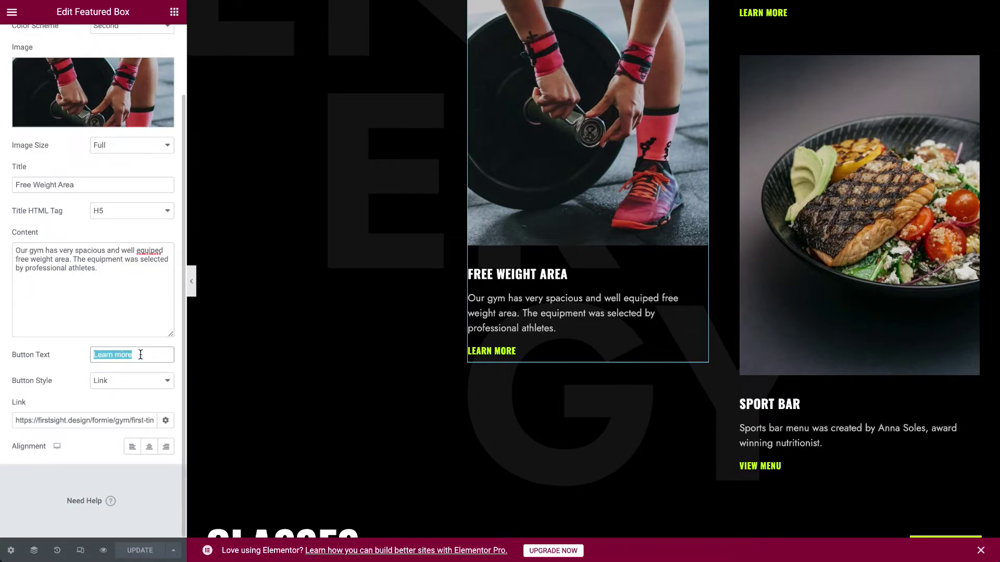
click(104, 385)
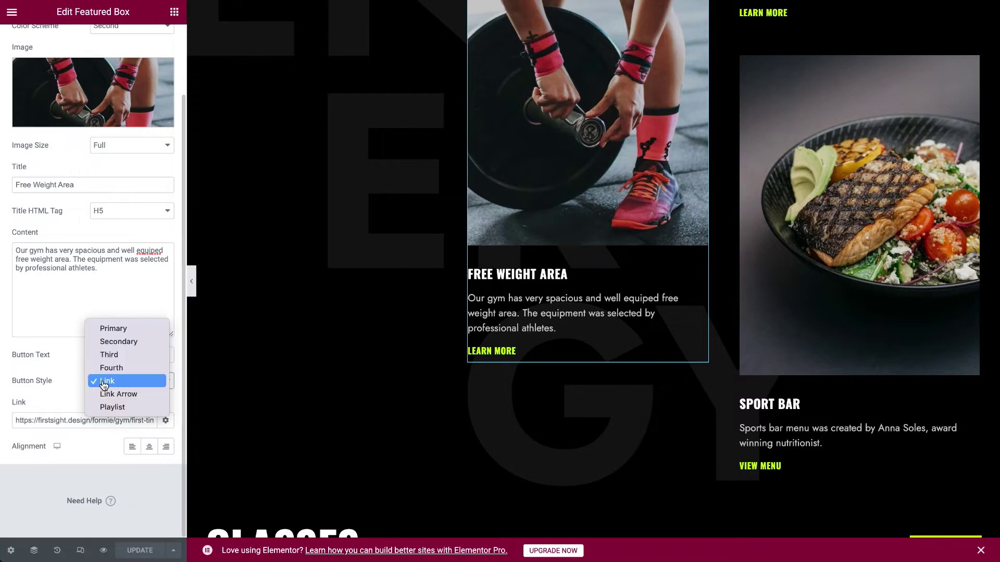
click(138, 385)
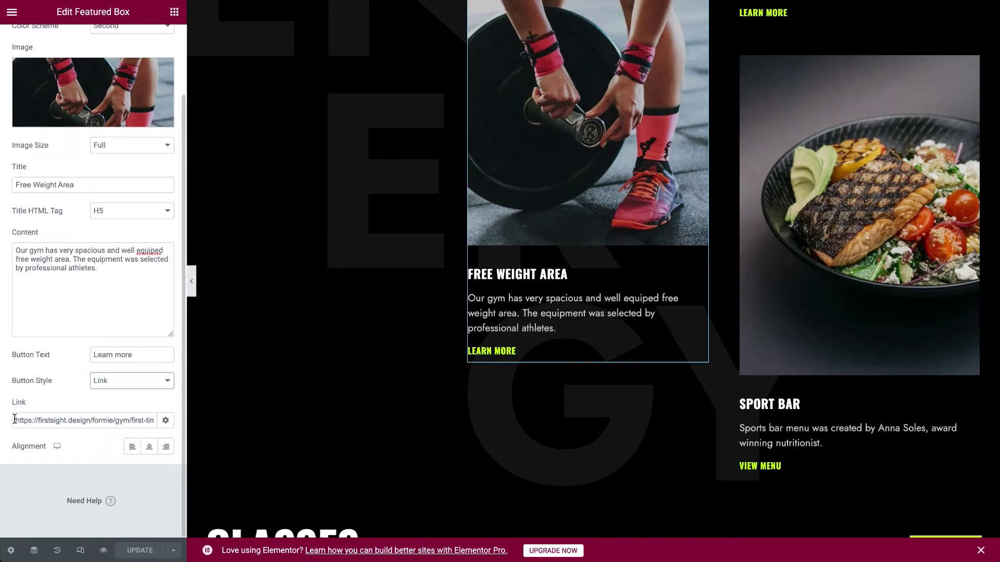
triple_click(144, 425)
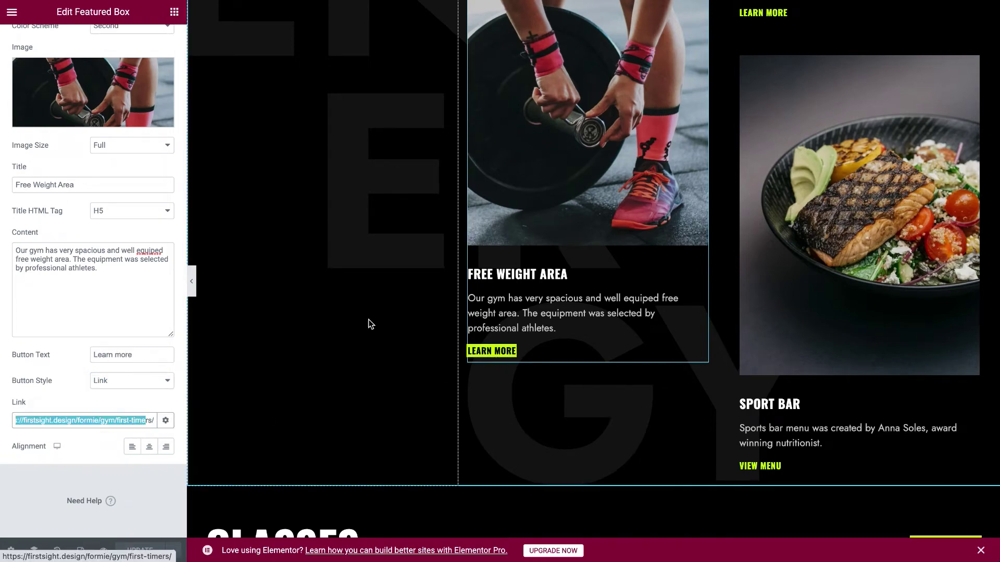
Step: Inspect the layout settings of the first Club Features column, which holds the heading and description
scroll(338, 298, up, 3)
scroll(338, 297, up, 5)
right_click(339, 298)
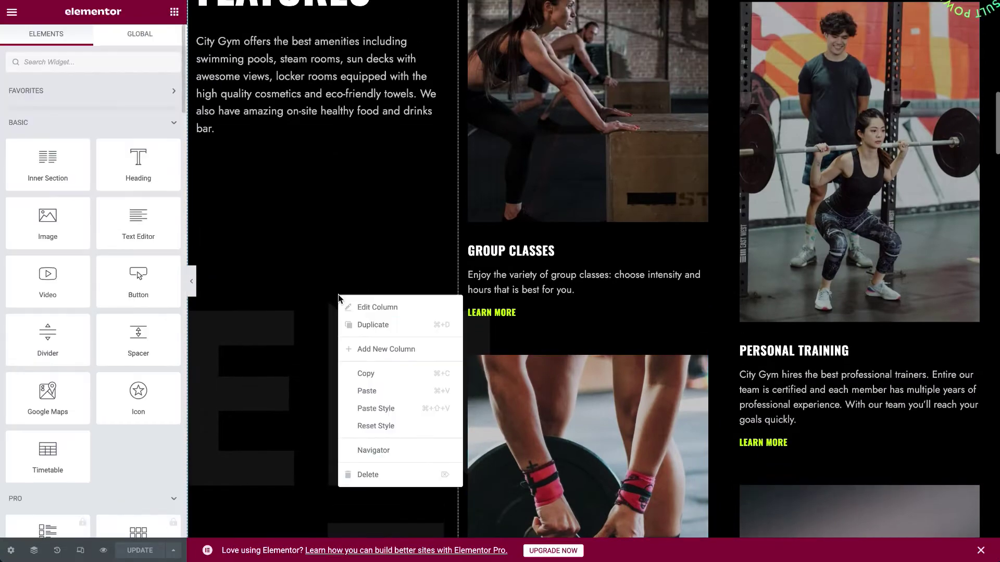
click(363, 307)
scroll(338, 323, up, 10)
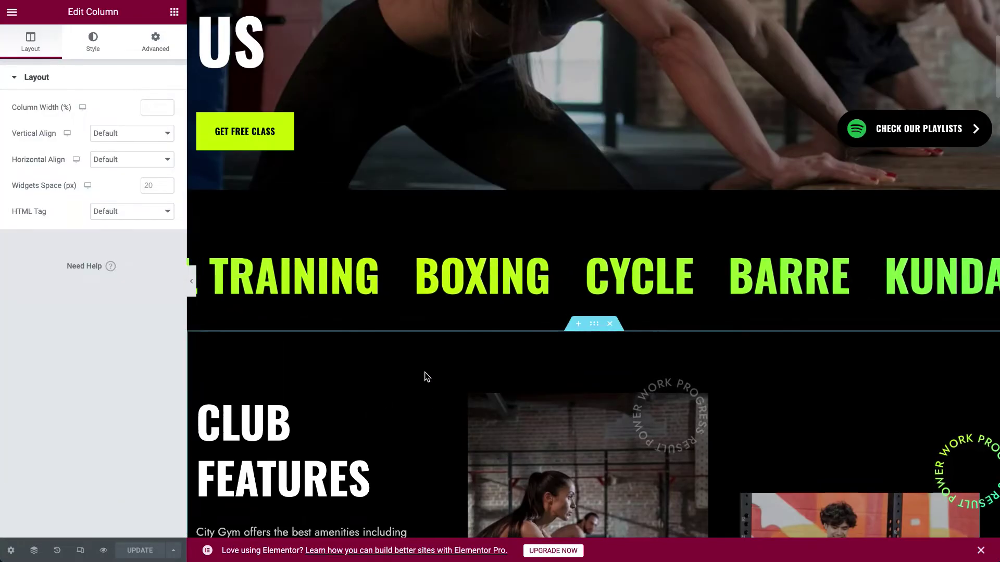
Step: Review the Club Features section's style background settings and view its image in the media library, leaving the image unchanged
right_click(597, 326)
click(622, 338)
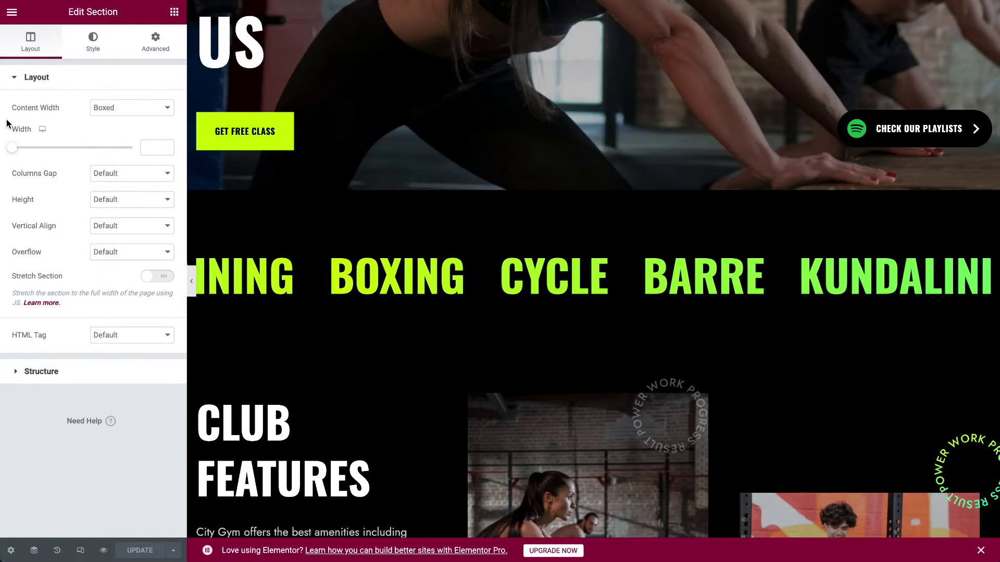
click(87, 46)
click(96, 227)
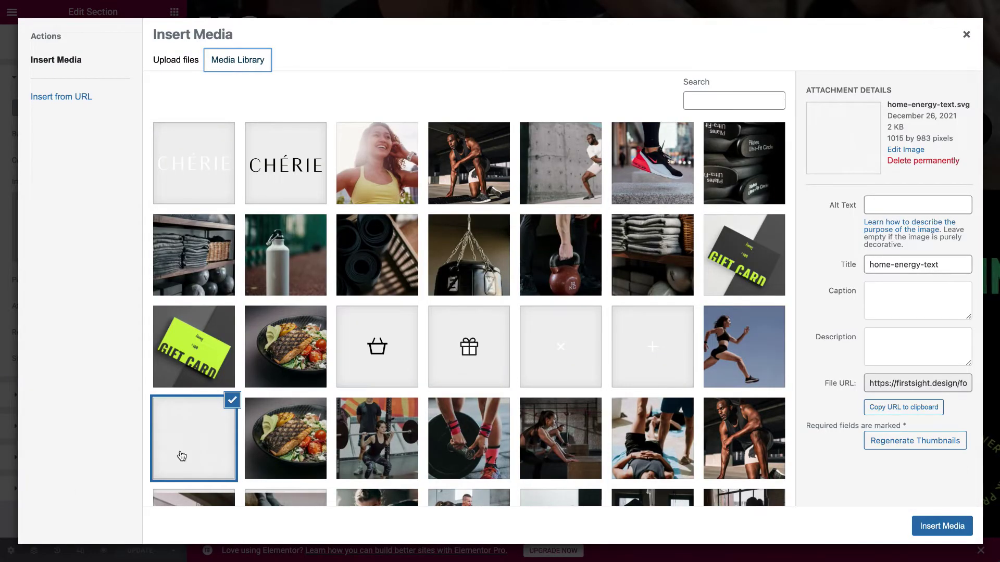
click(966, 34)
Step: Examine the large background lettering behind the feature boxes and recheck the section's background image in the media library without replacing it
scroll(414, 379, down, 10)
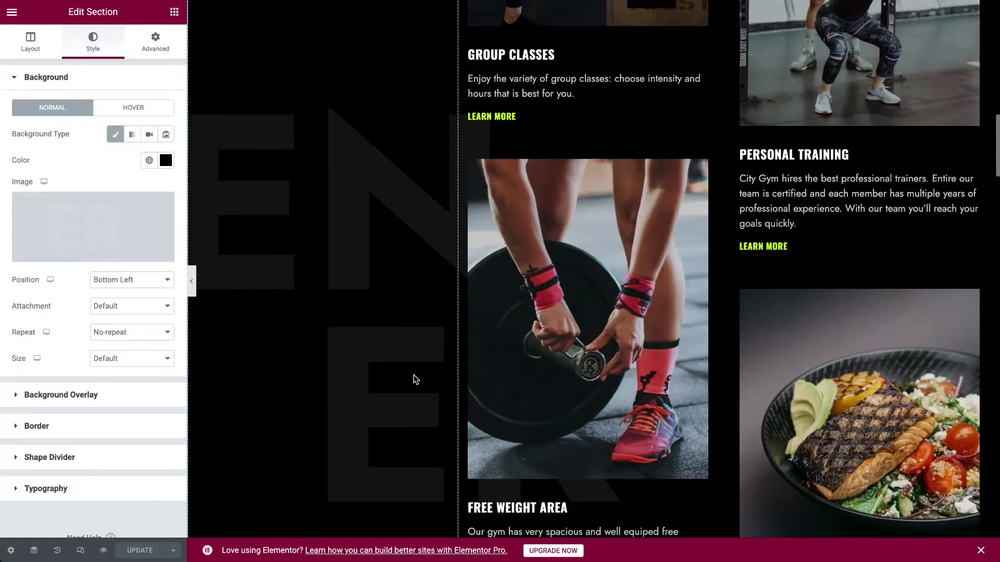
scroll(379, 444, down, 6)
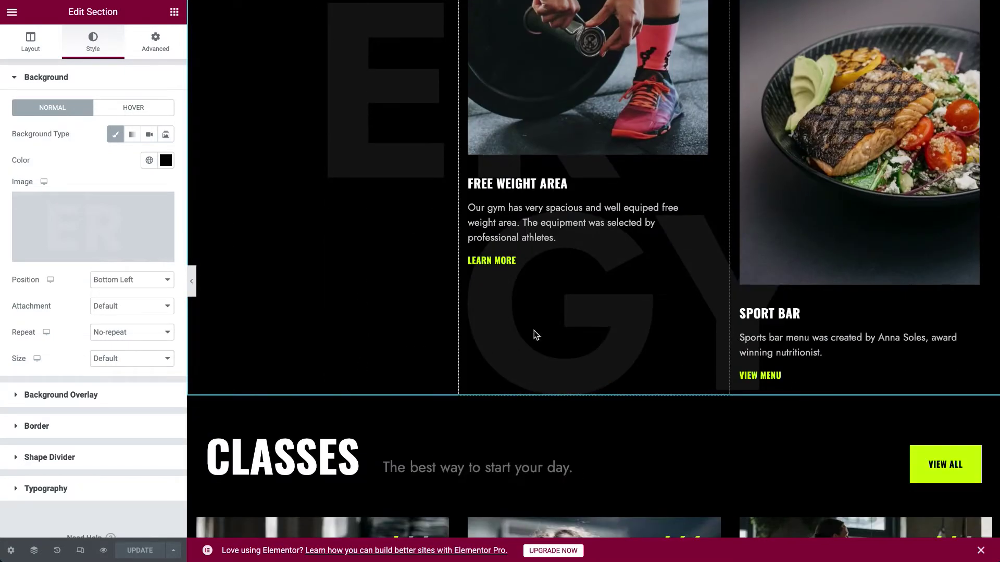
scroll(312, 175, up, 15)
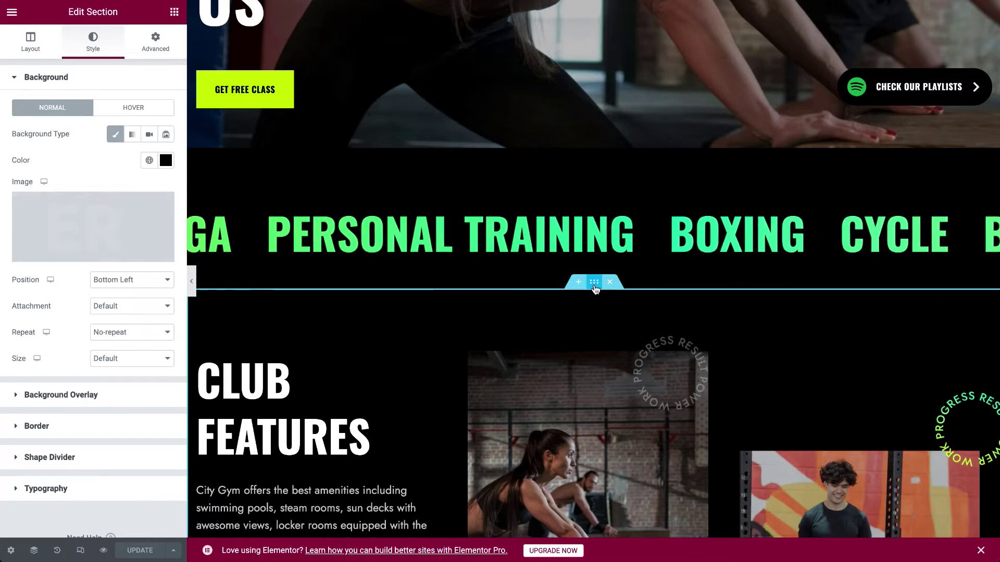
right_click(596, 287)
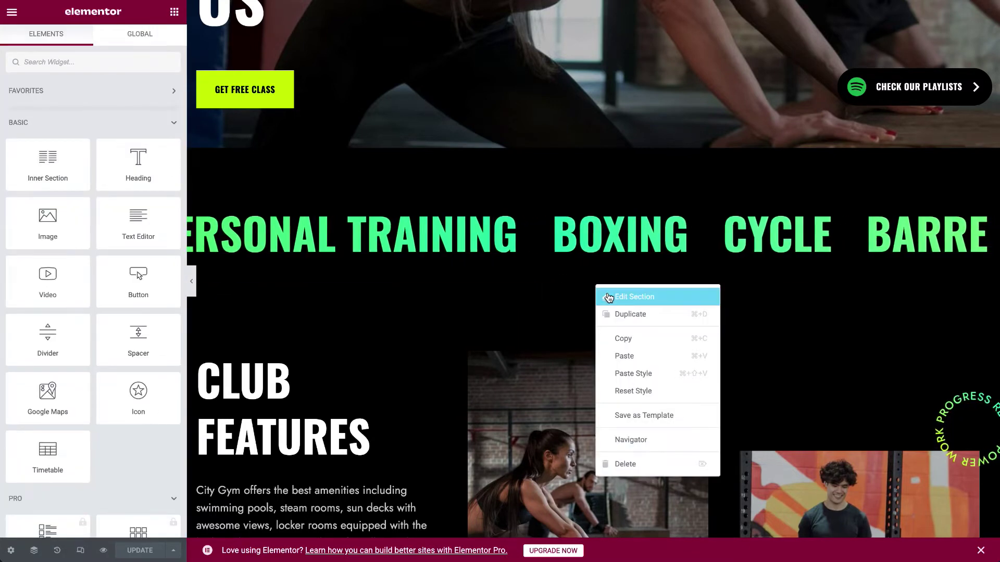
click(608, 297)
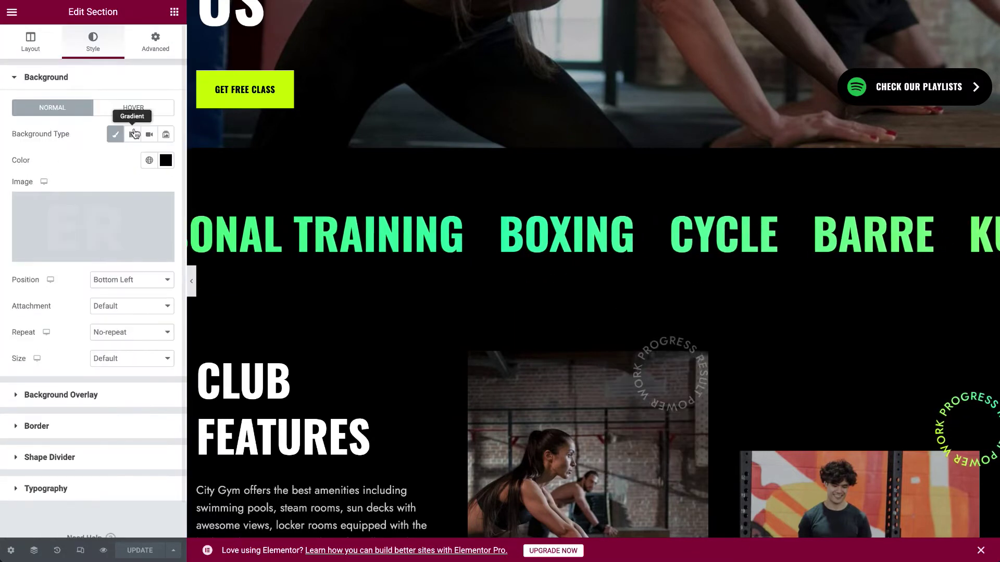
click(82, 237)
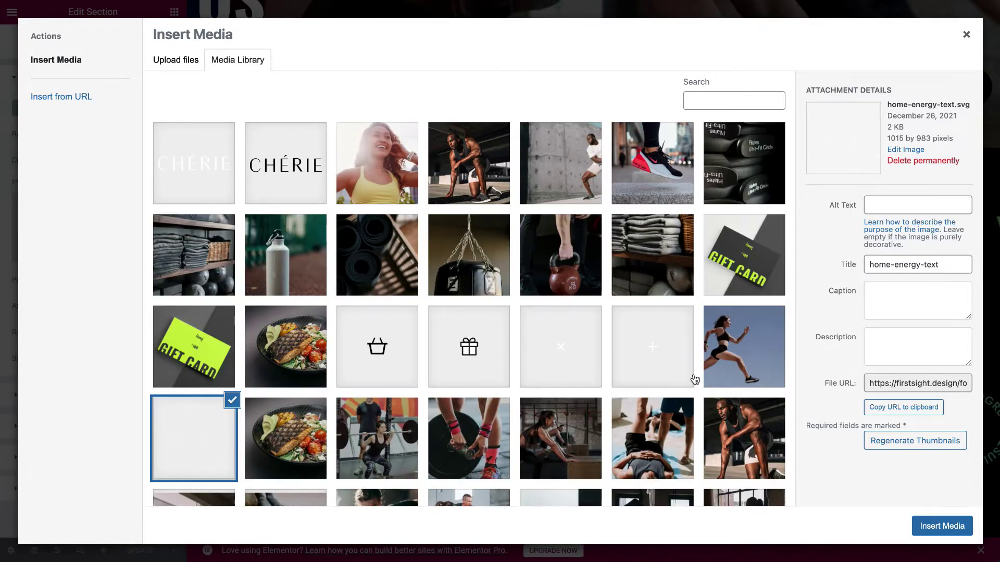
click(967, 36)
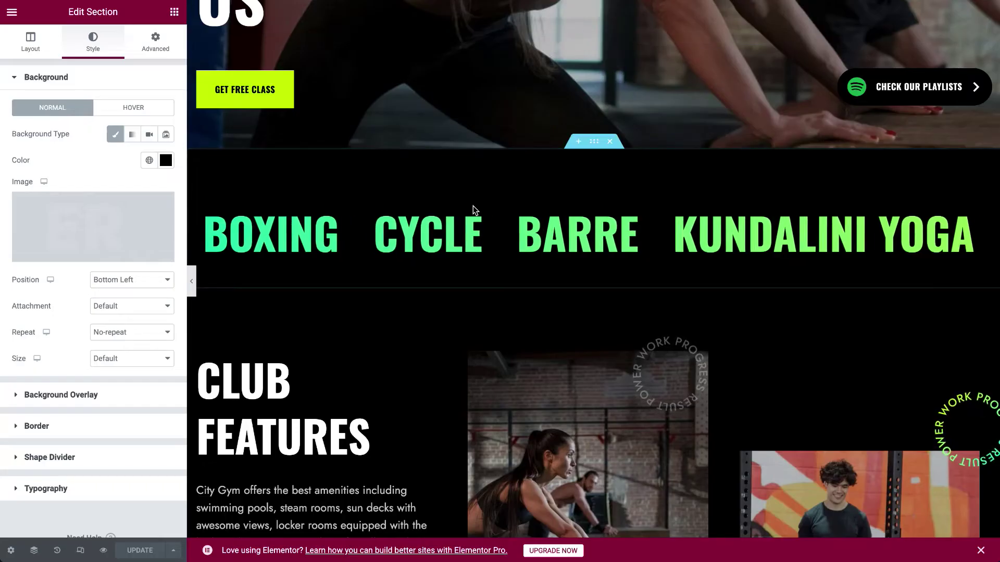
Step: Compare the section's background image setting with the large lettering behind the Club Features boxes, down to the Classes section
scroll(528, 431, down, 8)
scroll(528, 431, up, 8)
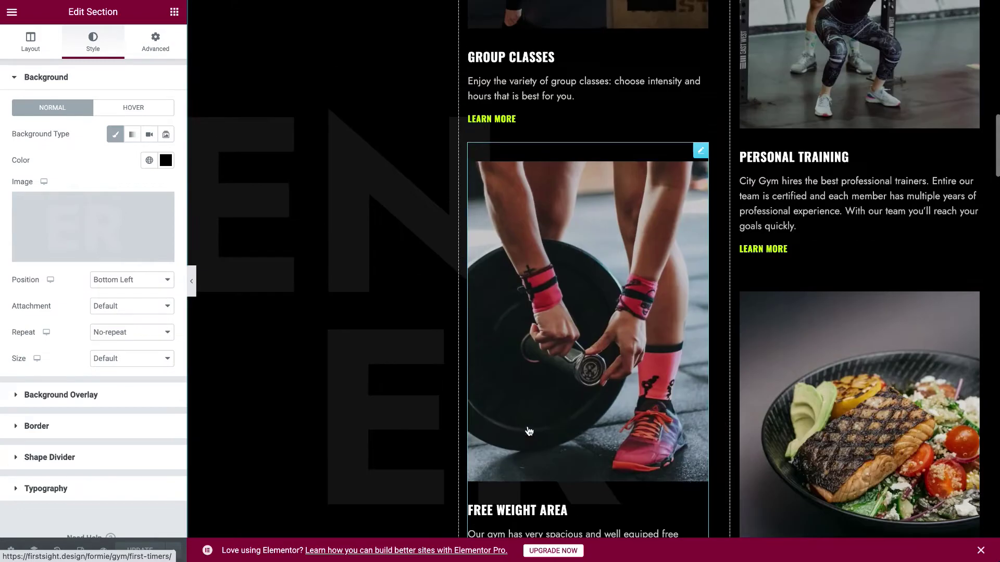
mouse_move(74, 236)
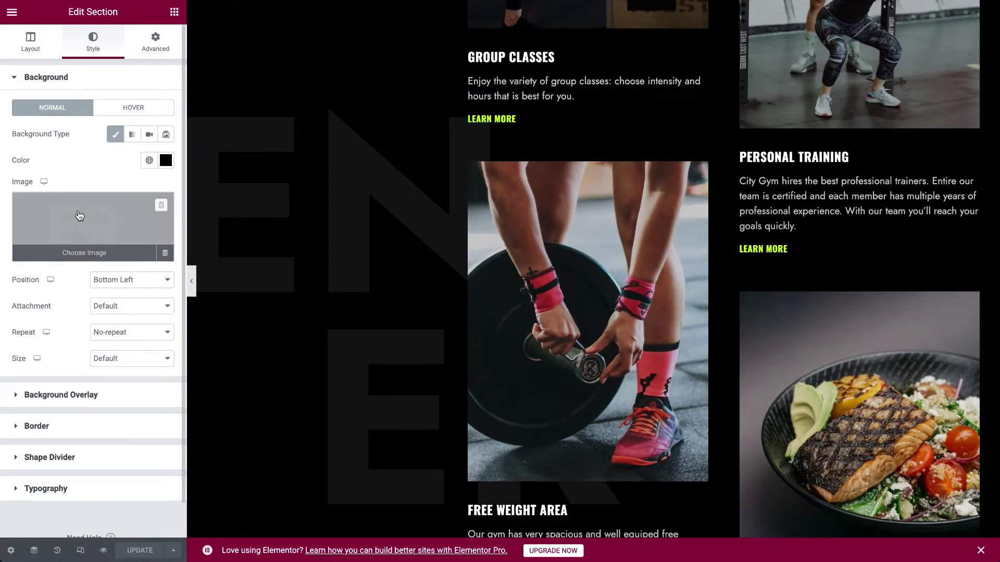
scroll(361, 261, down, 5)
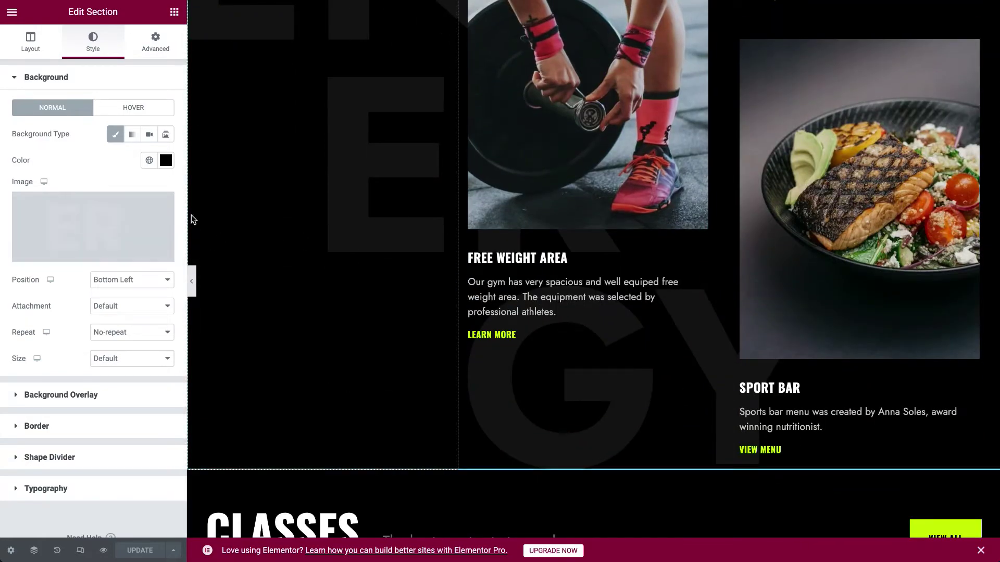
scroll(298, 283, down, 5)
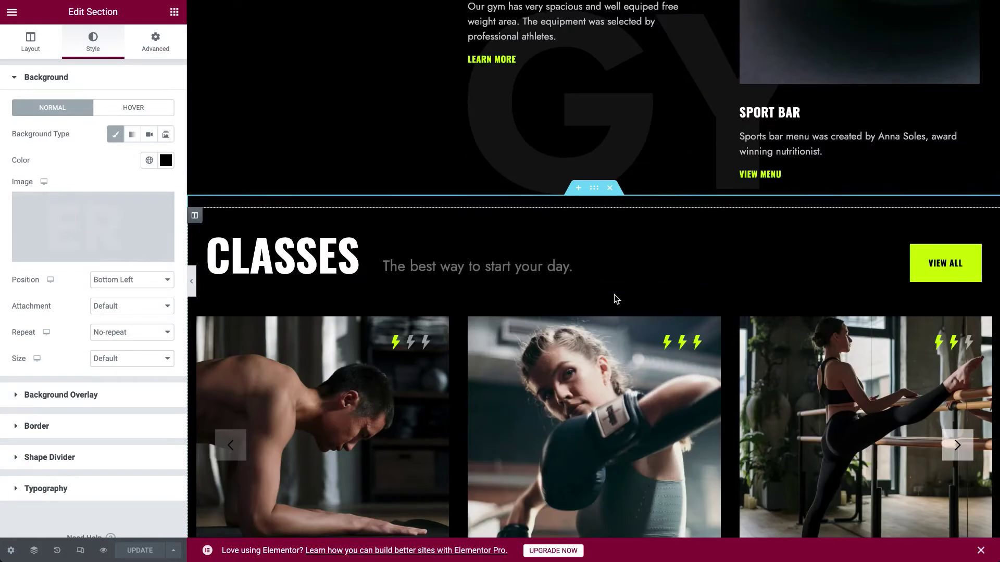
scroll(614, 294, down, 5)
scroll(615, 297, up, 3)
scroll(614, 300, down, 1)
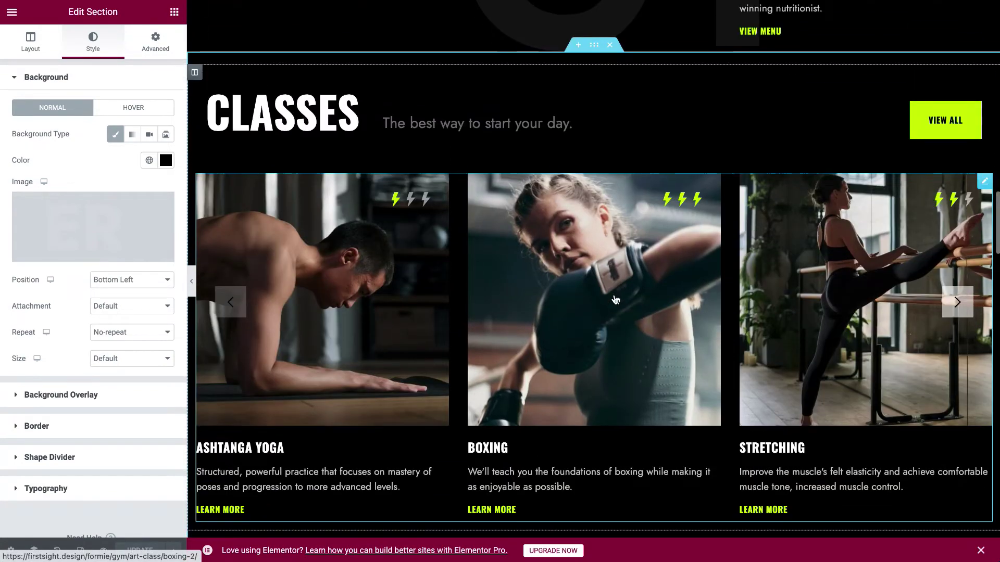
right_click(533, 109)
click(575, 136)
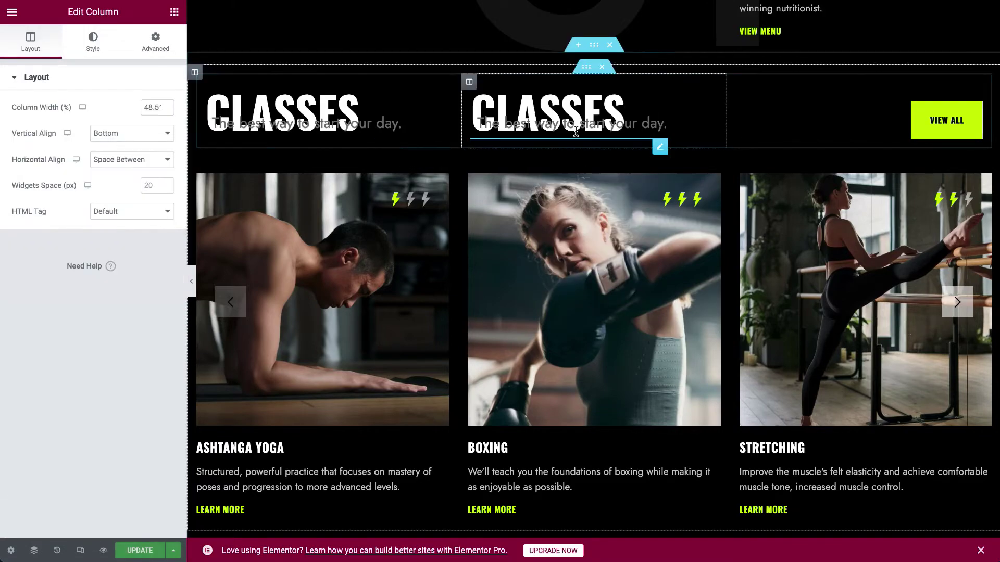
key(ctrl+z)
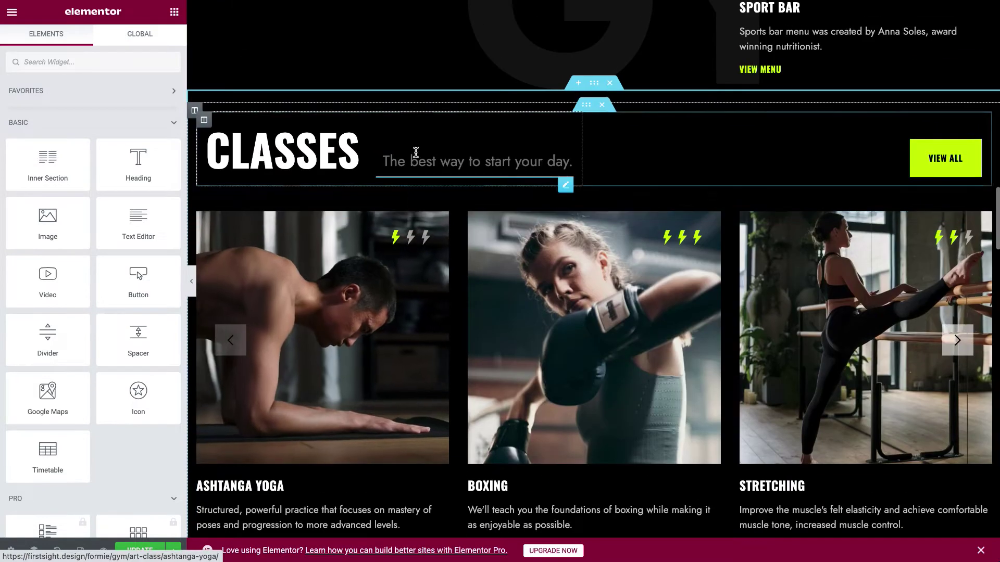
Step: Open the Classes subtitle heading's settings and select its whole title text "The best way to start your day."
right_click(416, 153)
click(437, 164)
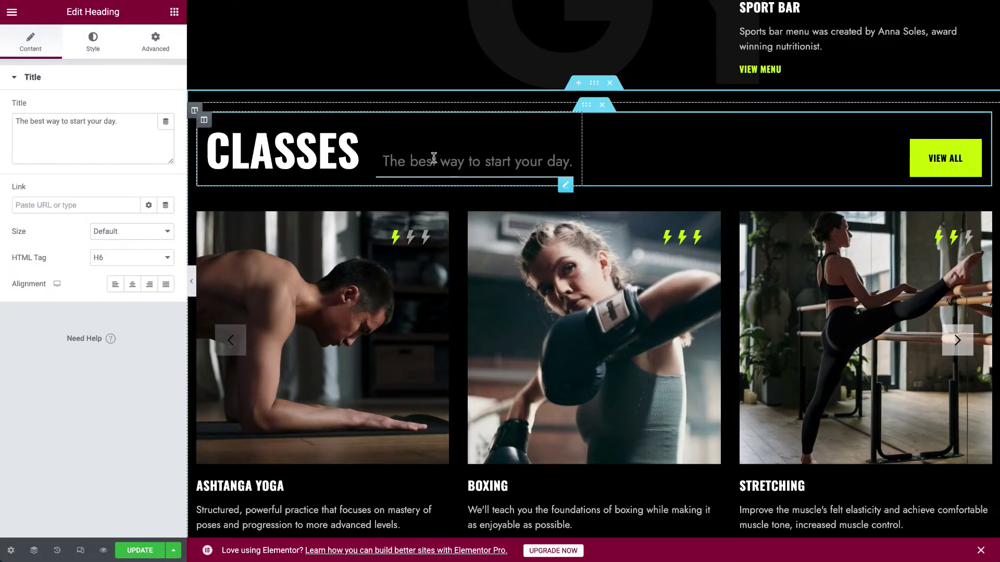
triple_click(111, 127)
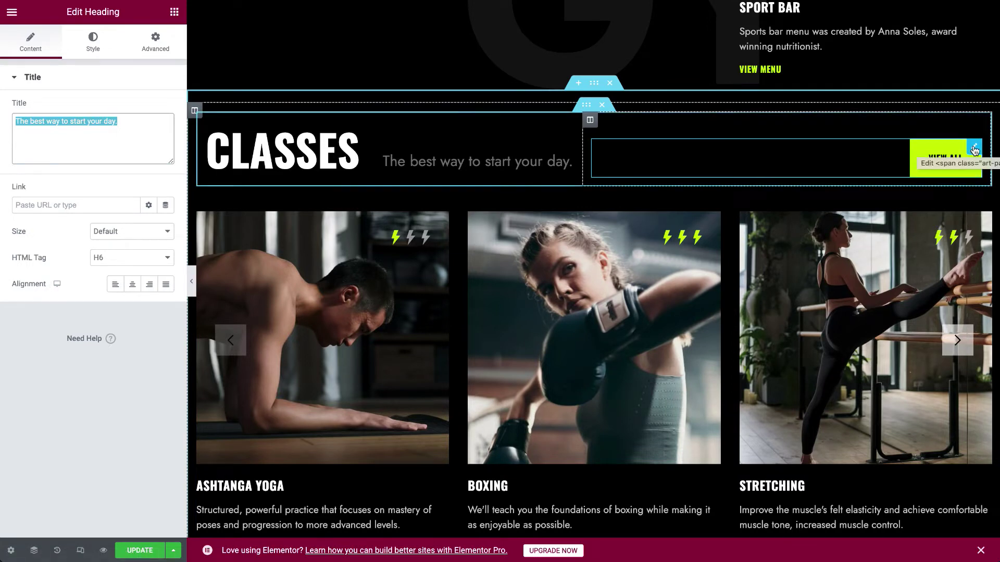
Step: Review the Classes Slider's content settings, try adjusting Slider Arrows Offset Top, and set it to 37
scroll(571, 335, down, 1)
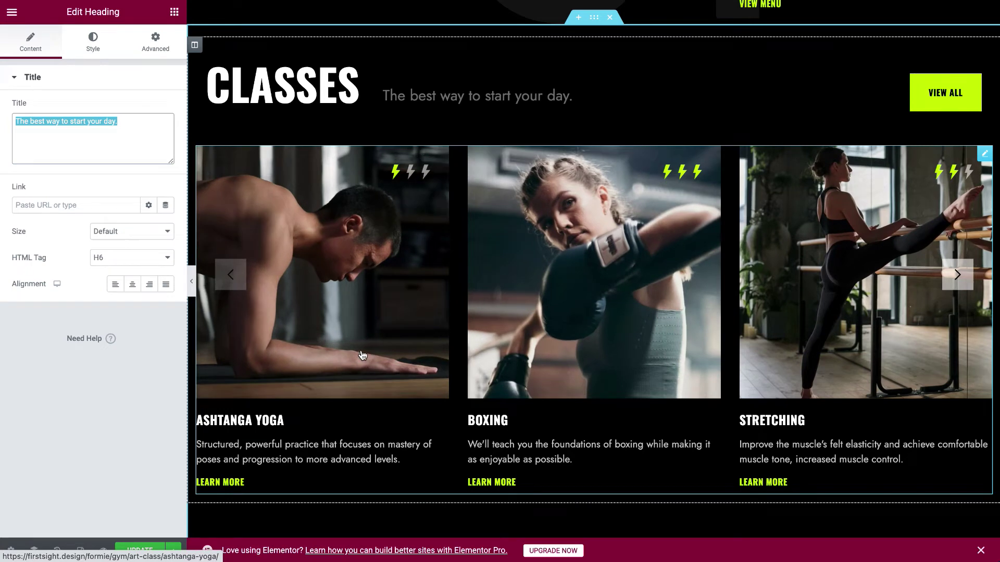
scroll(361, 384, down, 1)
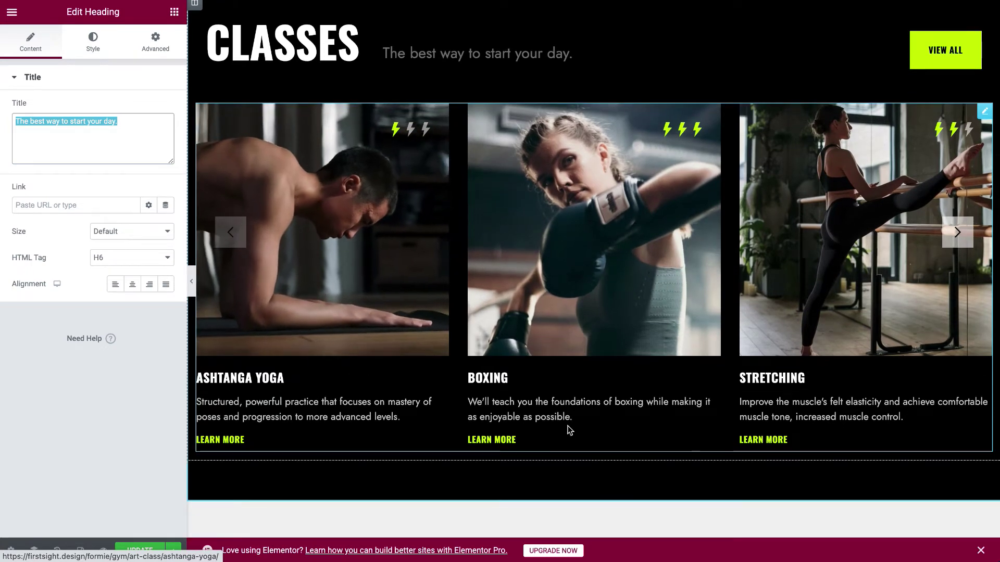
right_click(430, 437)
click(464, 383)
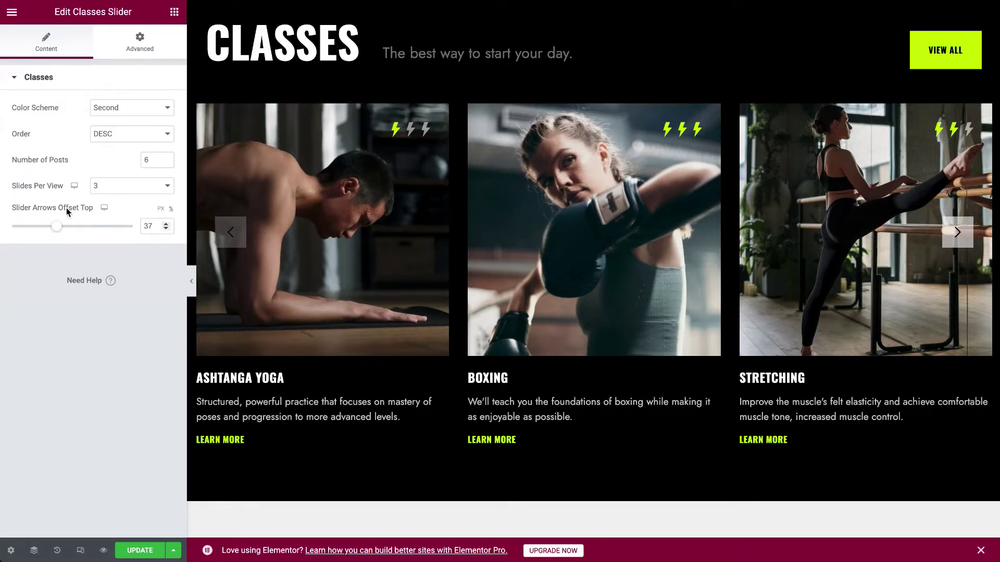
drag(55, 230, 54, 231)
text(37)
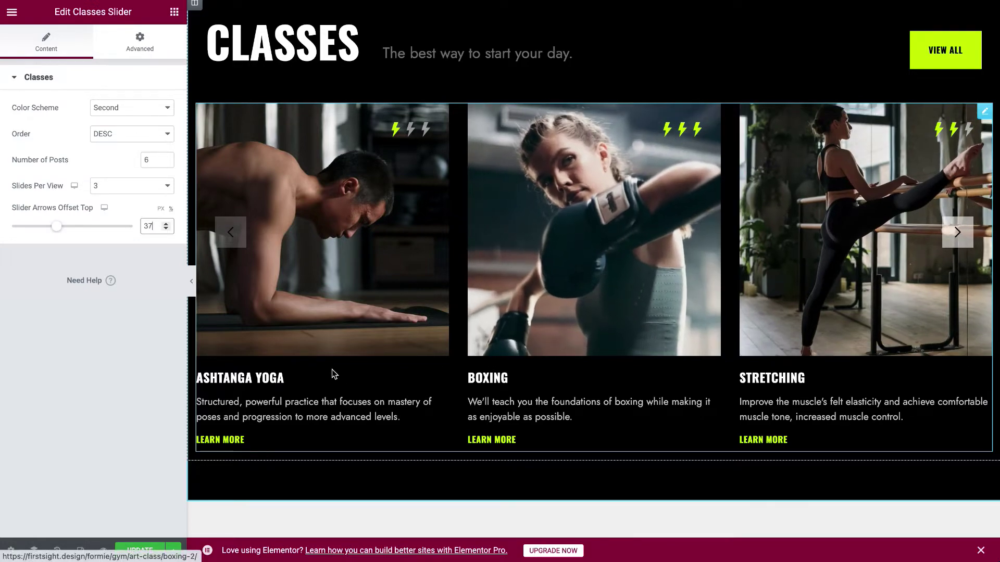
Step: Go to the Trainers section below the classes and open the Trainers heading's title settings
scroll(364, 304, down, 5)
scroll(365, 308, up, 7)
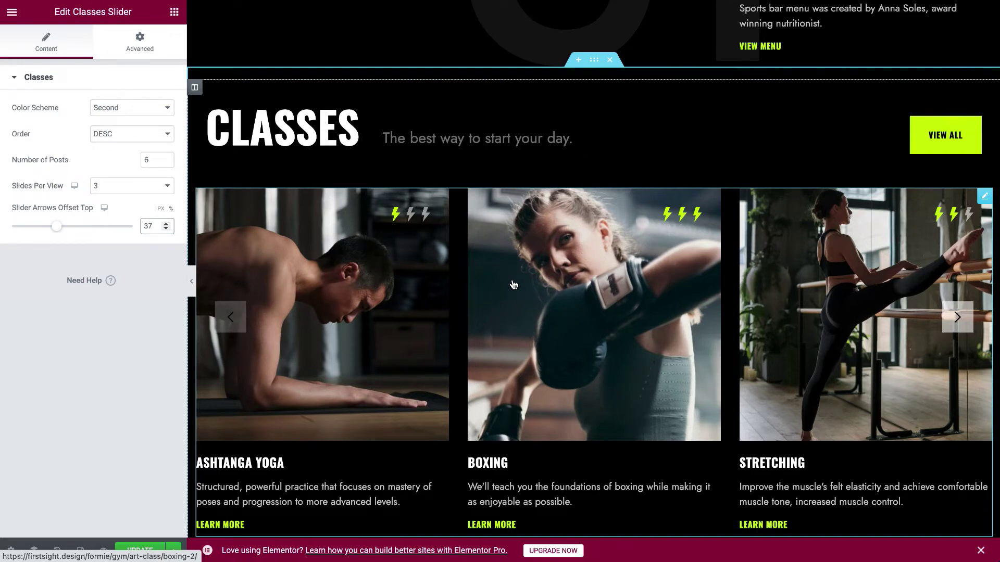
scroll(513, 285, down, 10)
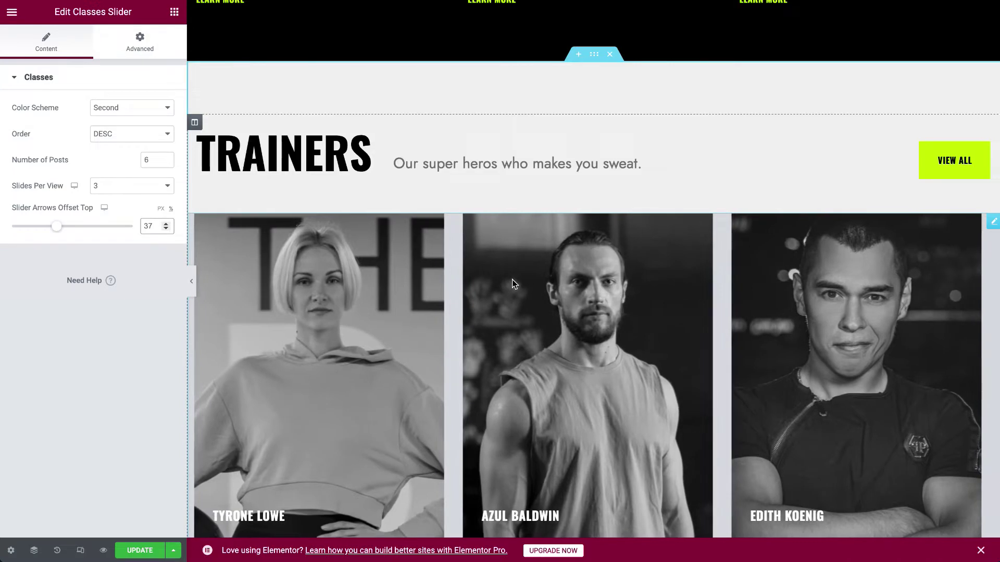
scroll(809, 233, down, 1)
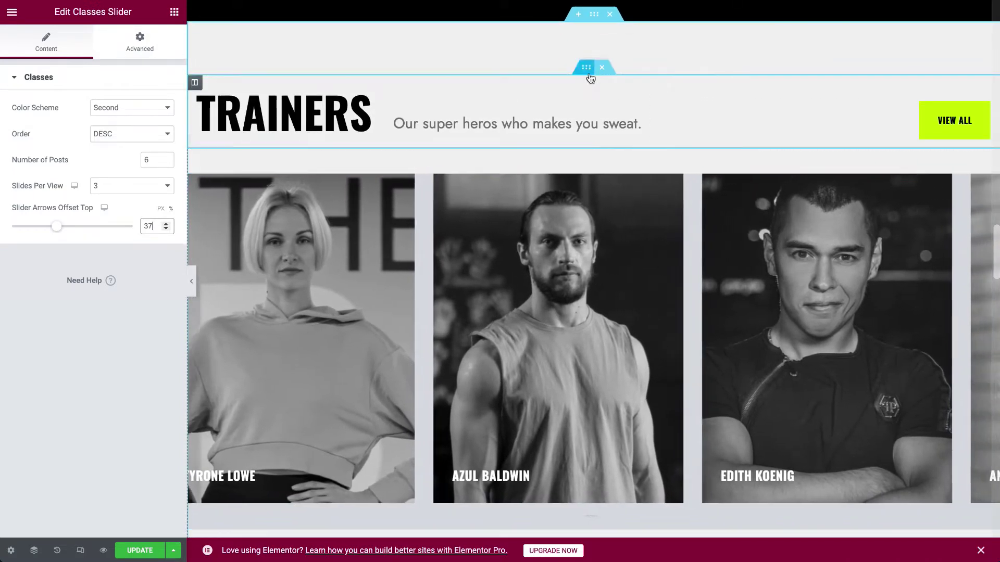
right_click(573, 85)
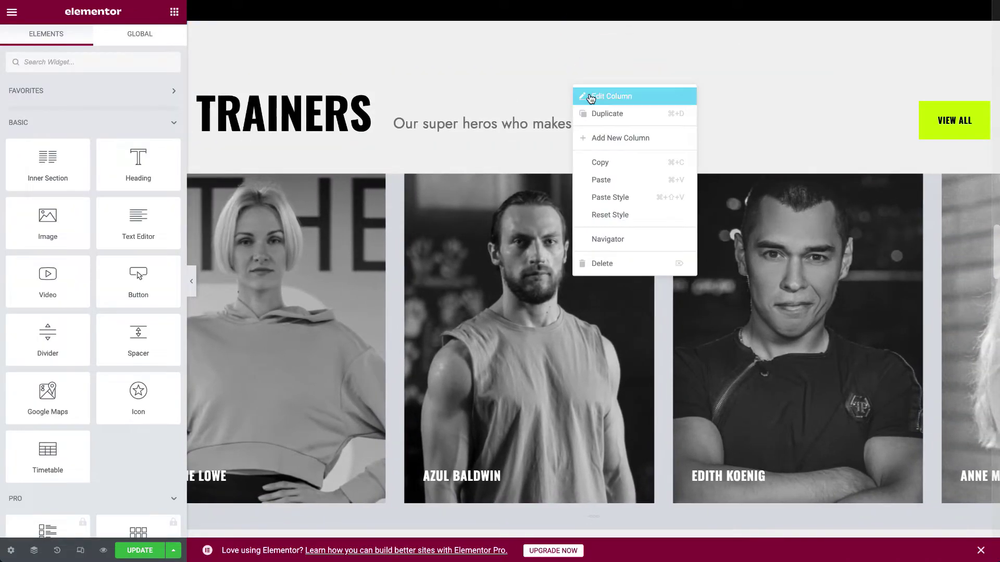
click(594, 95)
click(364, 90)
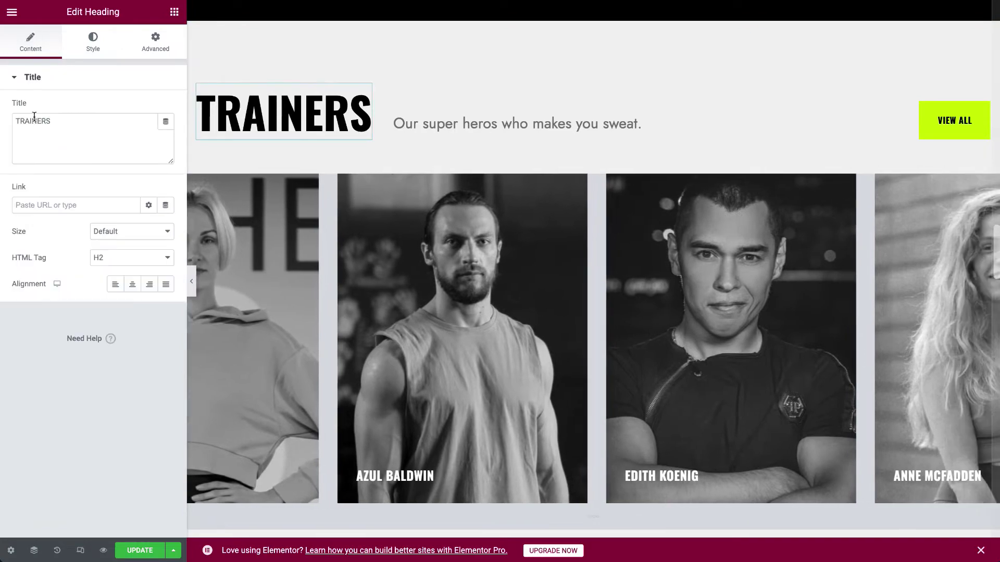
Step: Review the Trainers Ticker's settings and expand its first trainer item to show the avatar and name fields
scroll(379, 248, down, 2)
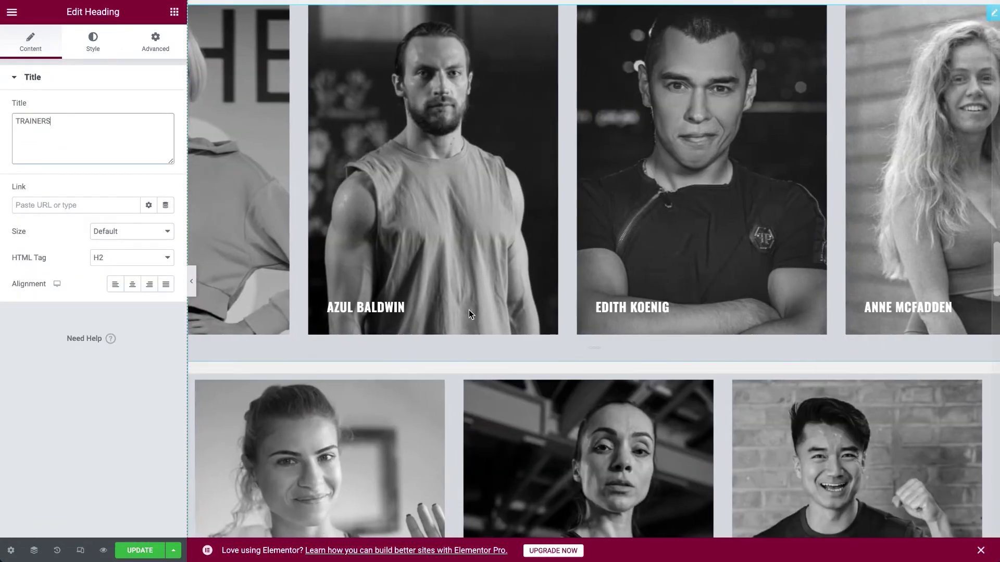
scroll(572, 258, up, 2)
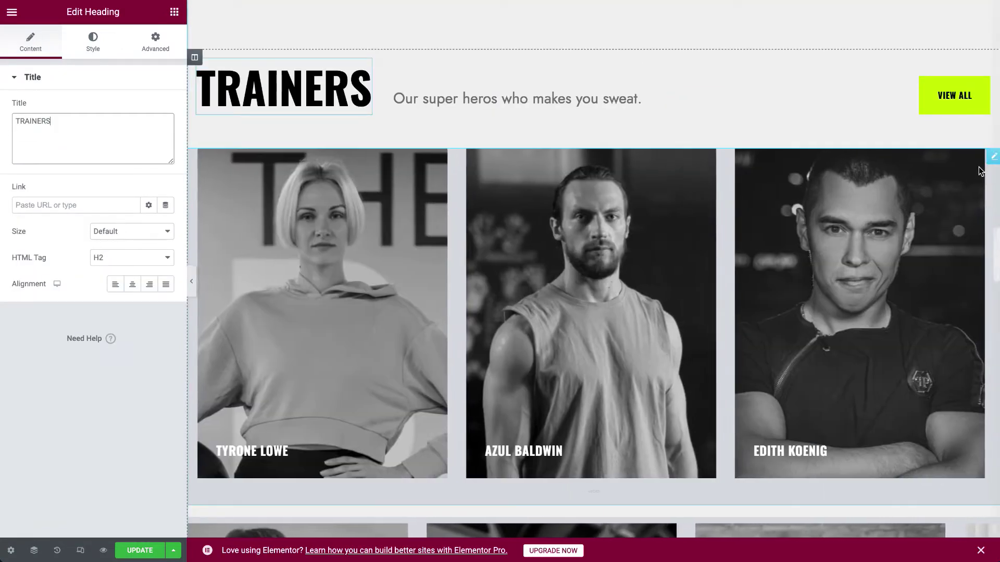
click(991, 164)
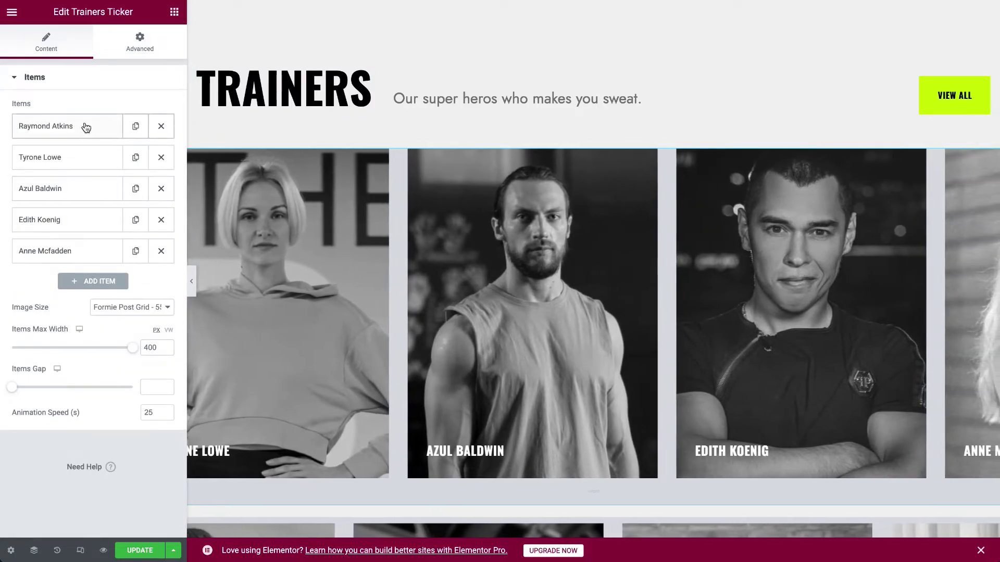
scroll(280, 273, down, 10)
scroll(280, 274, up, 9)
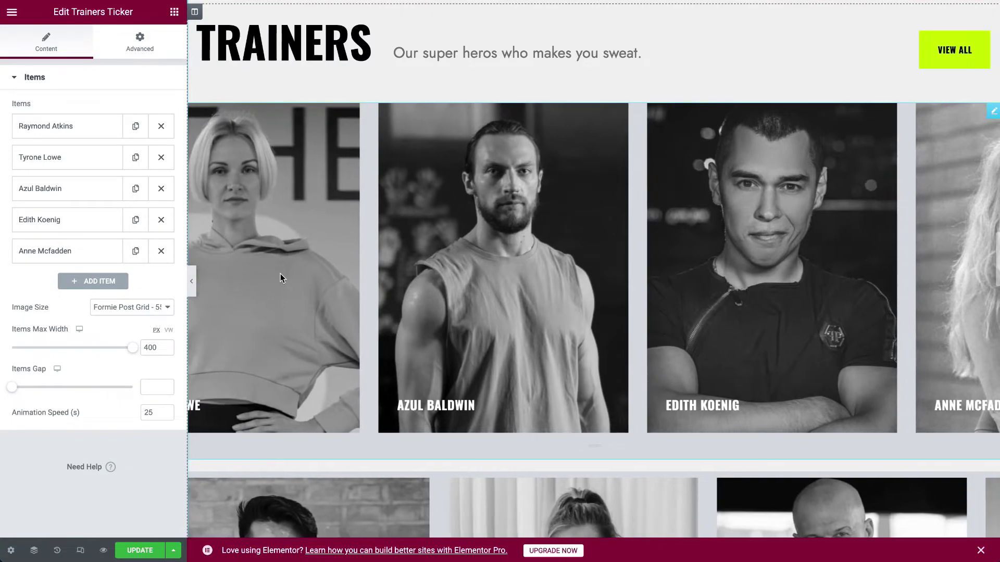
click(82, 134)
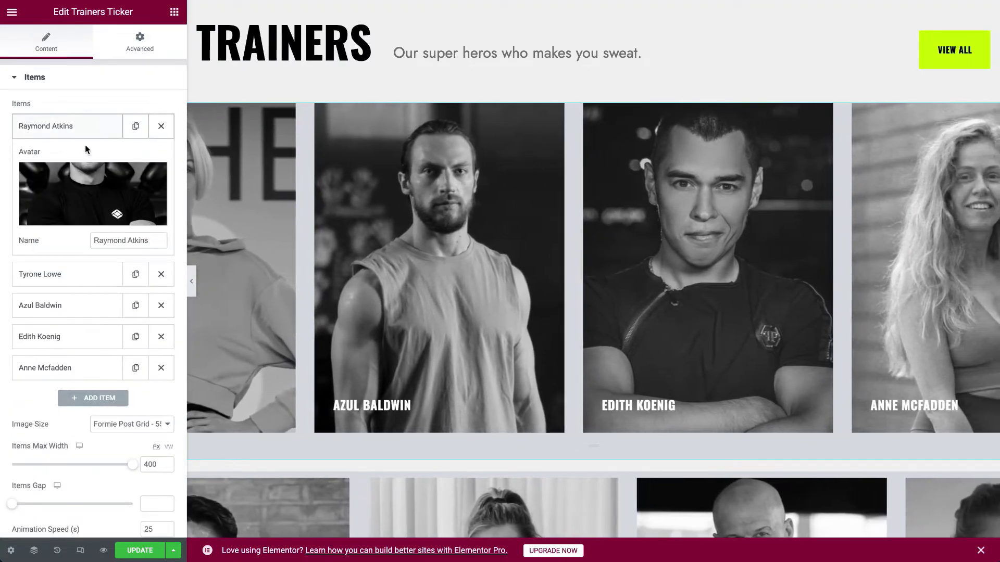
mouse_move(88, 176)
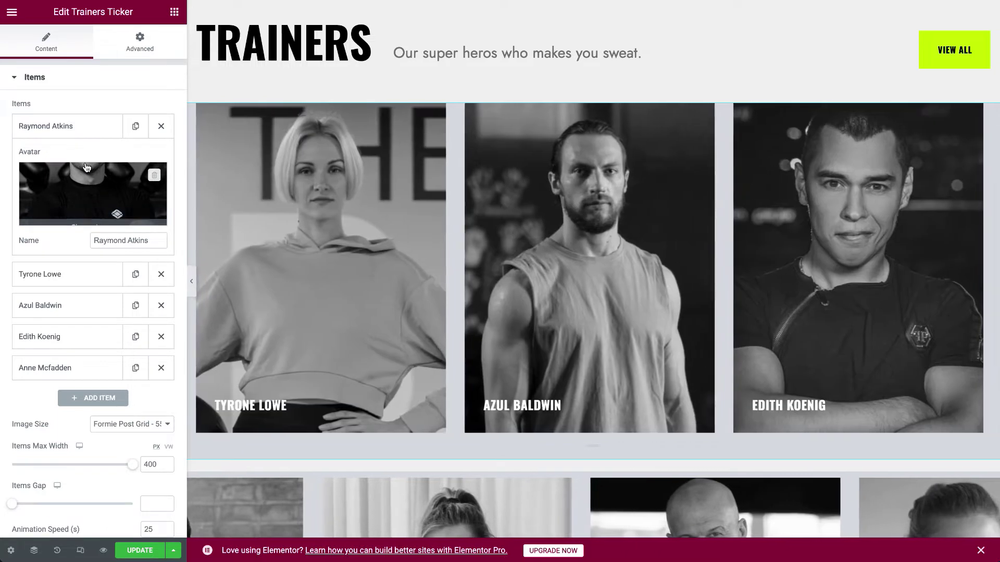
Step: Select the first trainer's name text and examine the ticker's image size, item width, gap and animation speed settings
drag(150, 240, 74, 241)
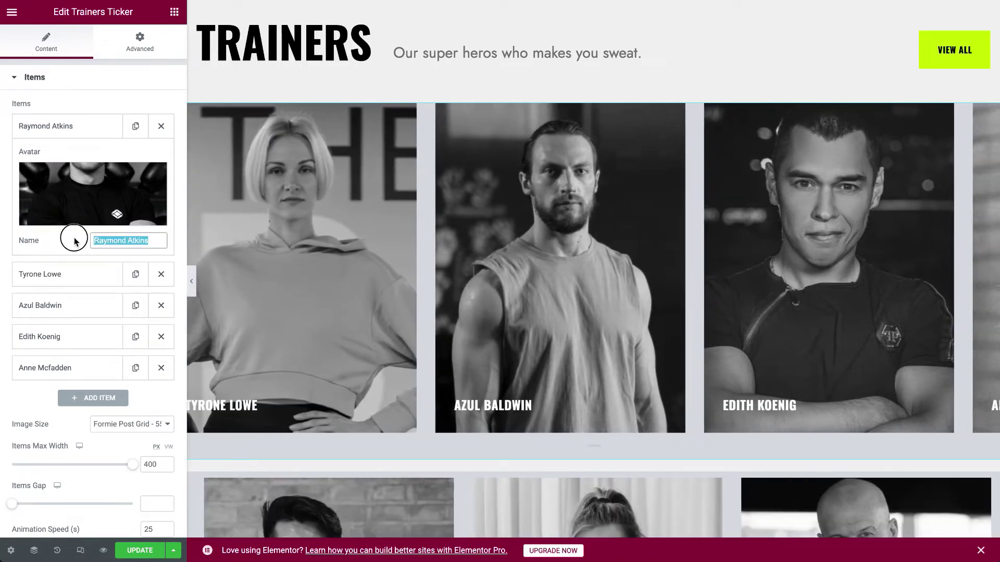
scroll(74, 238, down, 2)
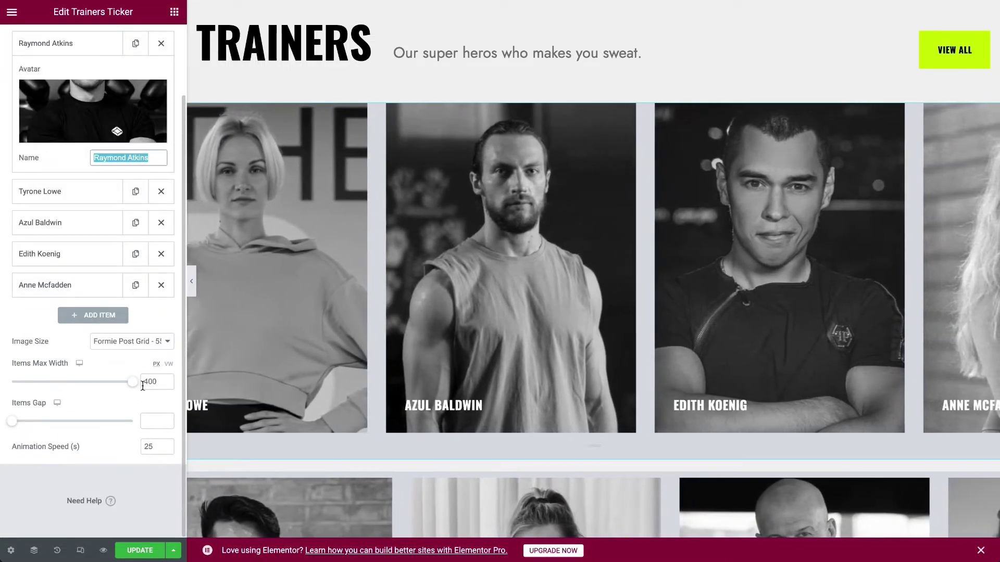
Step: Go to the Choose Your Membership section, open its heading's settings and select the whole title text
scroll(436, 307, down, 8)
scroll(437, 309, down, 6)
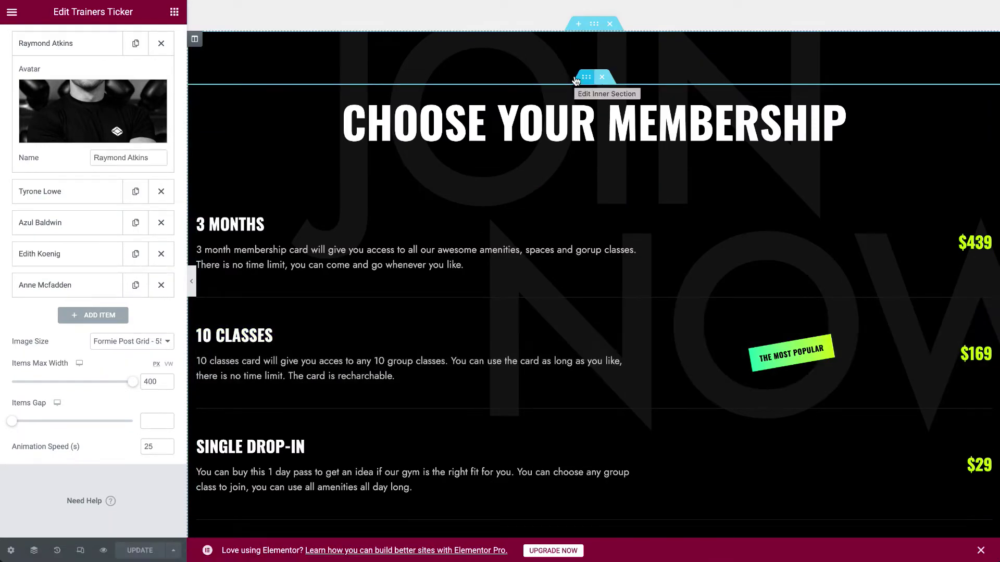
right_click(576, 81)
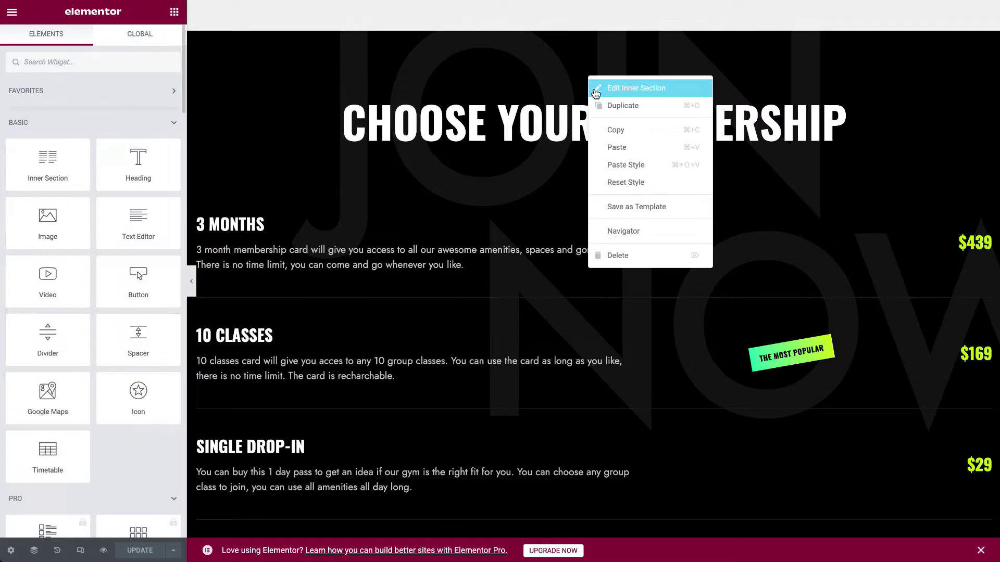
click(609, 85)
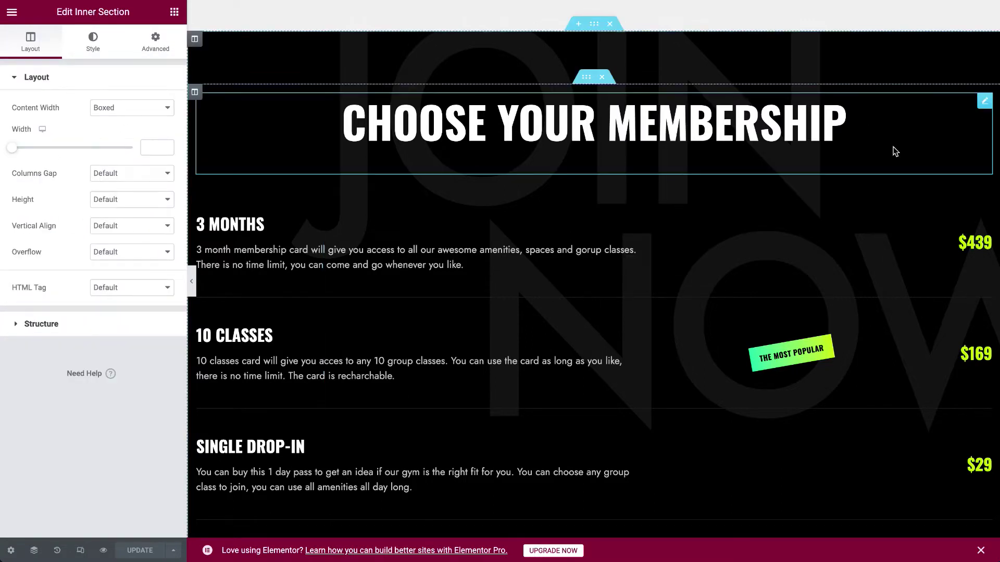
click(985, 101)
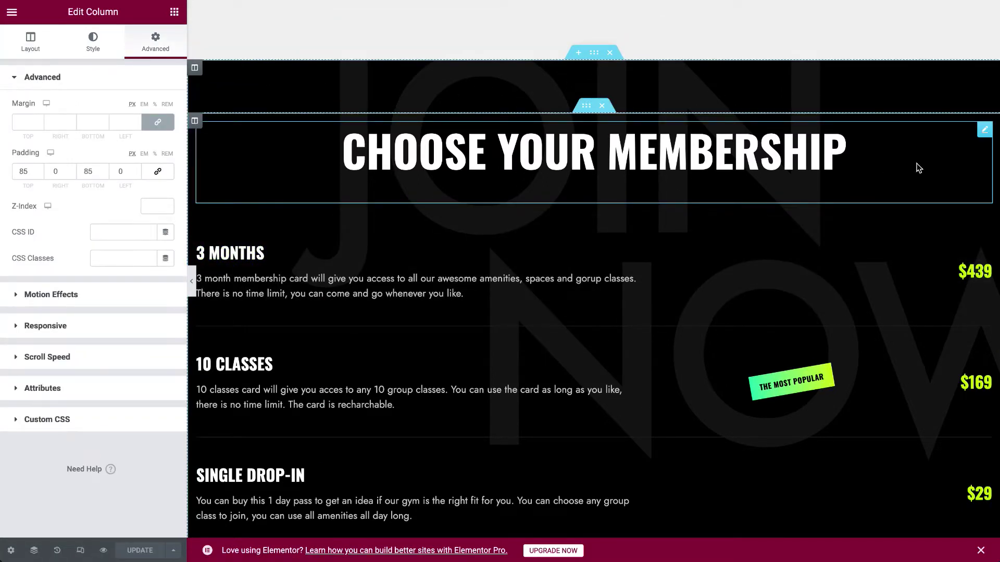
click(983, 129)
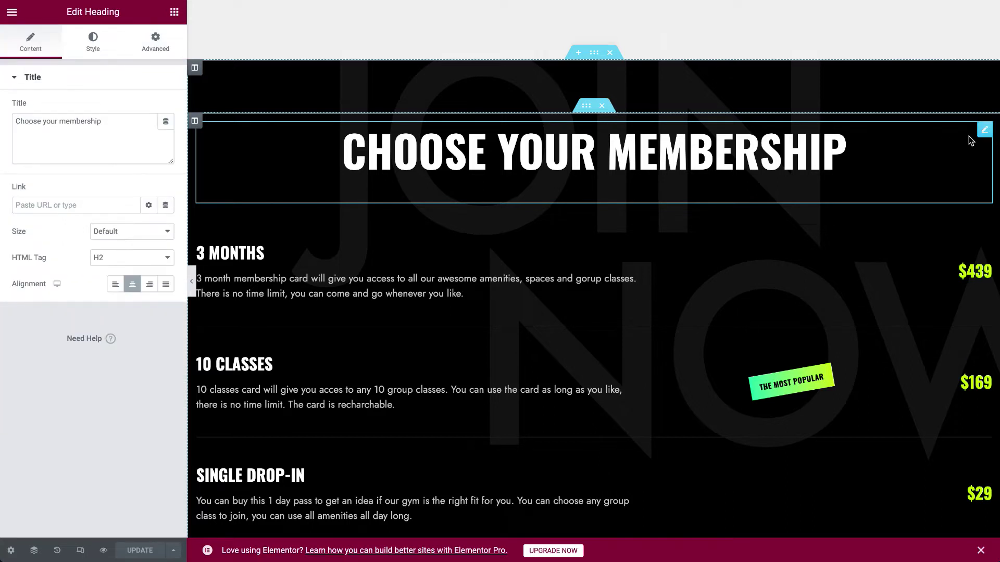
drag(129, 123, 5, 127)
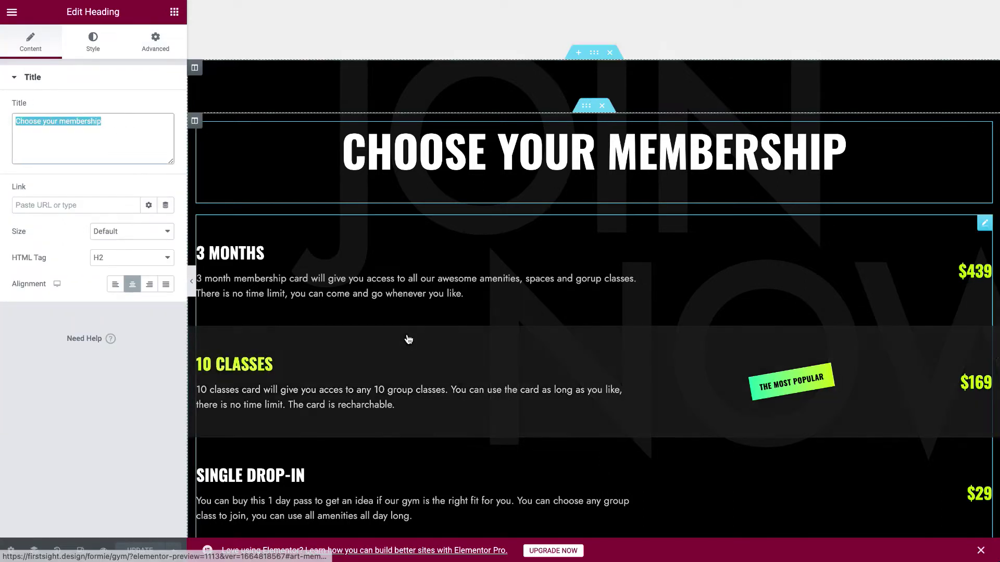
Step: Open the Memberships widget's settings and review the 3 months item's description text and price, collapsing the item when done
scroll(409, 339, down, 1)
click(984, 186)
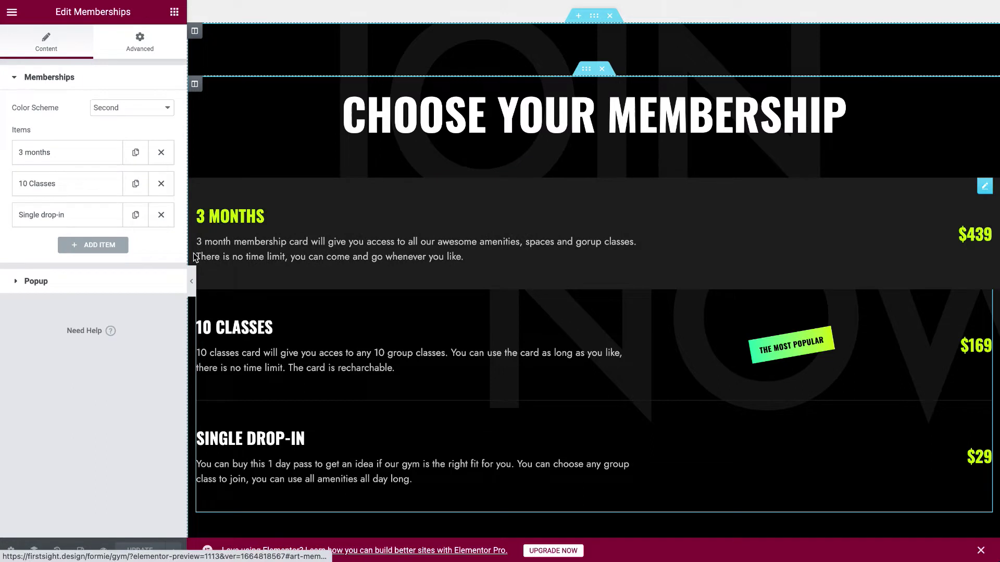
click(78, 160)
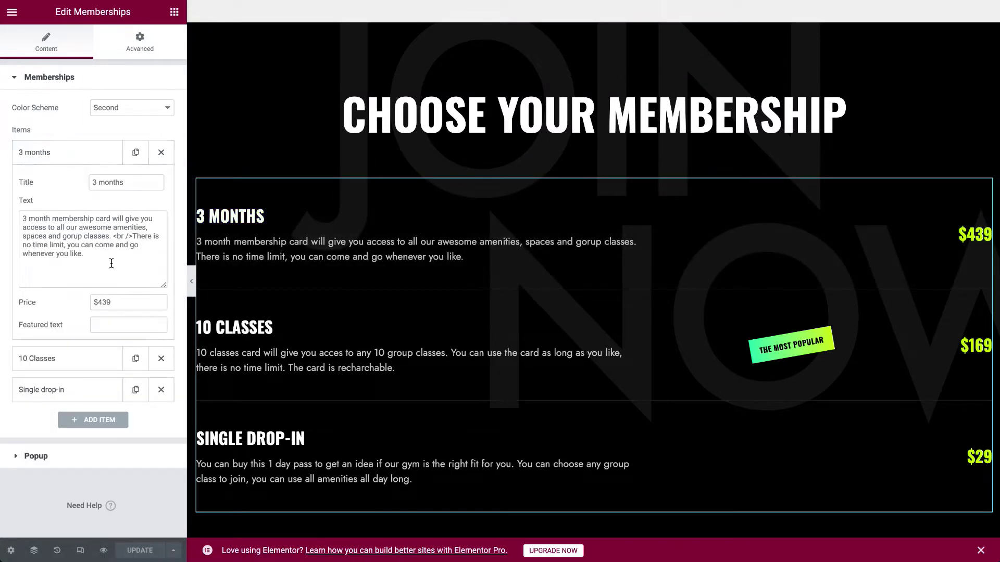
drag(126, 264, 25, 216)
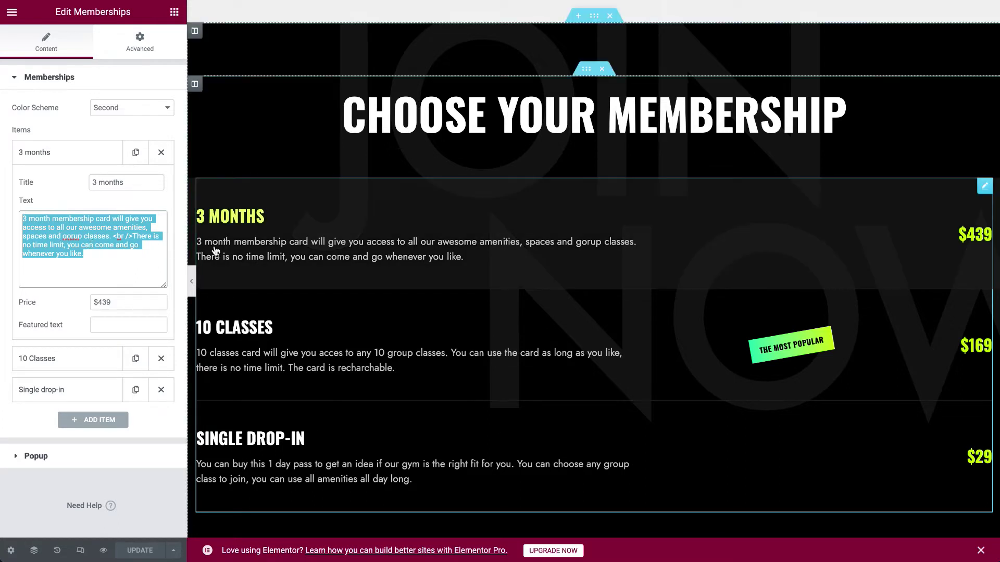
click(82, 303)
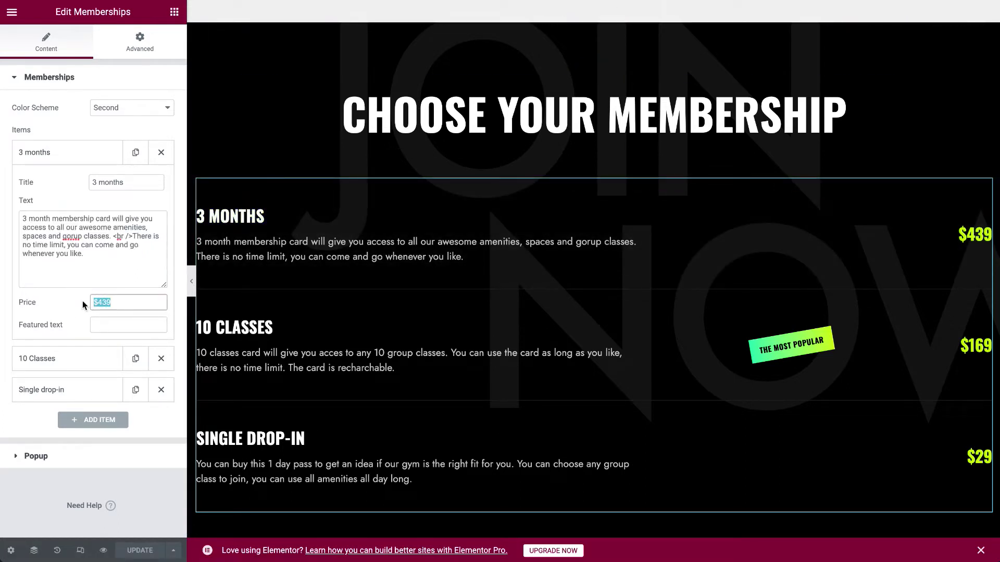
click(89, 158)
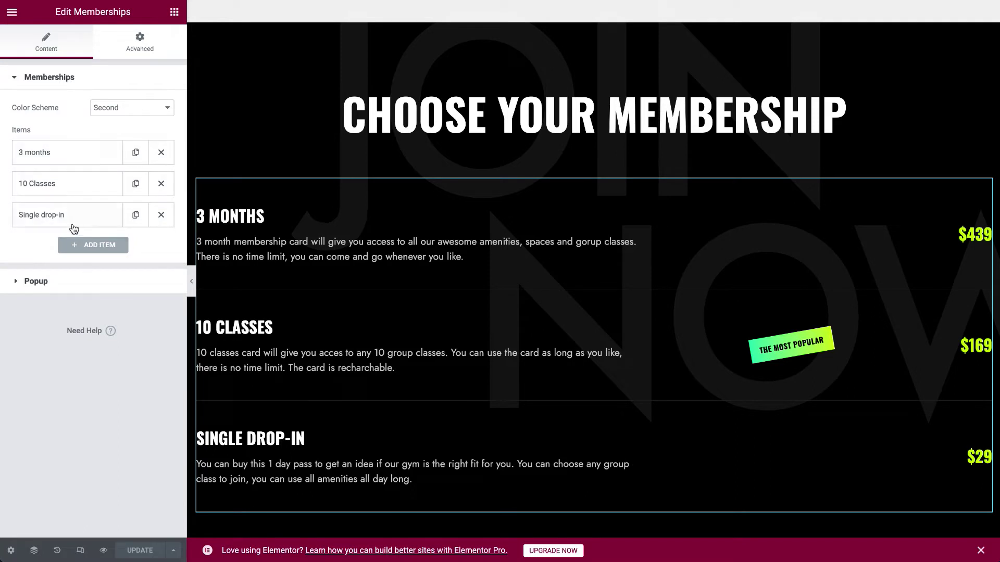
Step: Open the Memberships popup settings, select the description text and select the contact form shortcode
click(36, 281)
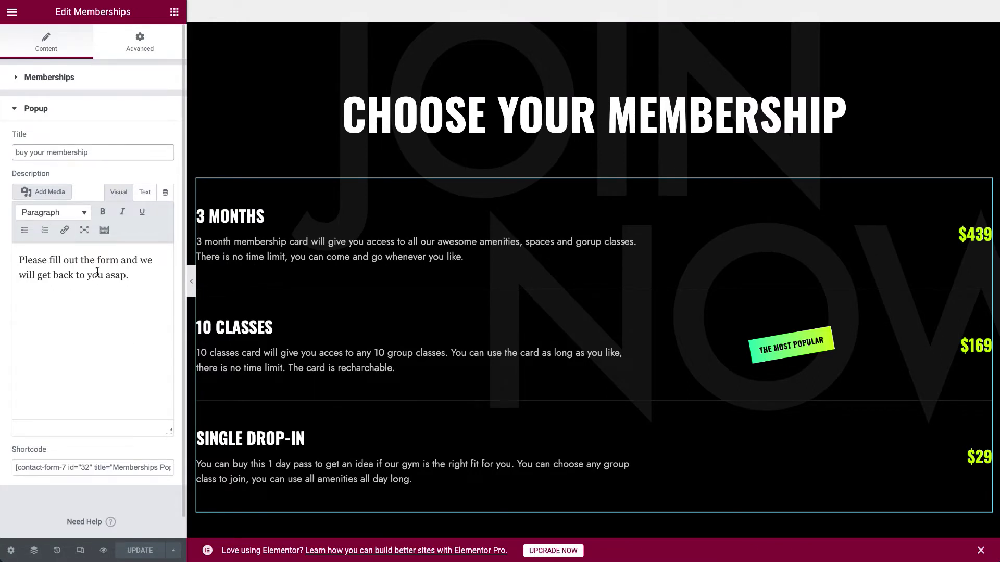
drag(131, 276, 2, 251)
click(16, 468)
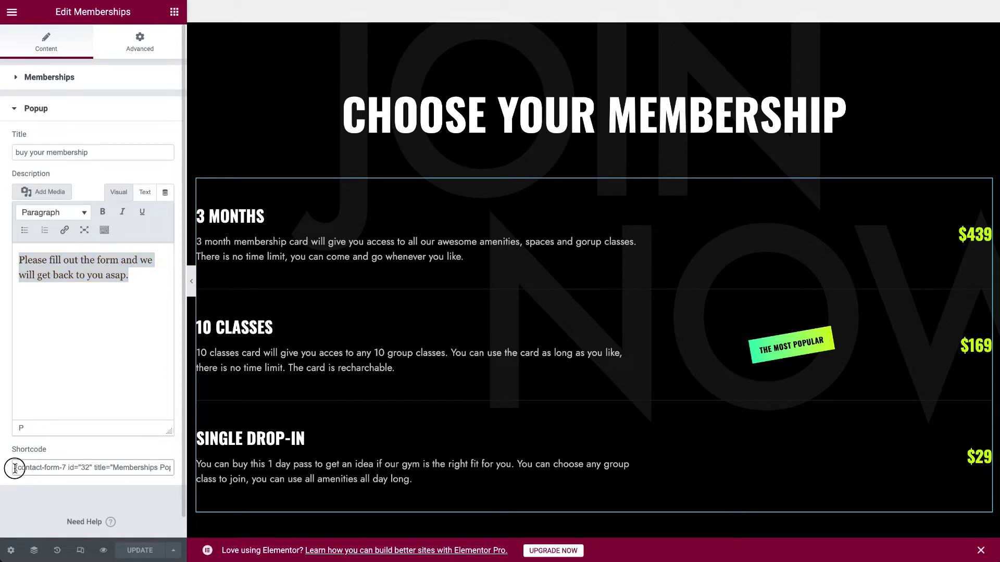
drag(187, 459, 179, 465)
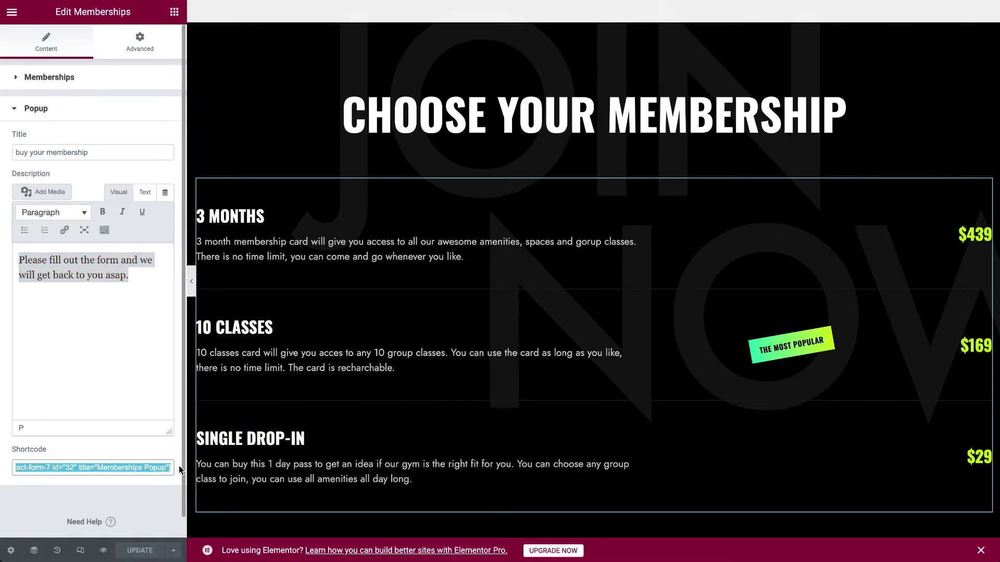
Step: Return to the membership items and examine the 10 Classes item's featured text alongside its badge on the page
scroll(352, 432, down, 4)
click(50, 77)
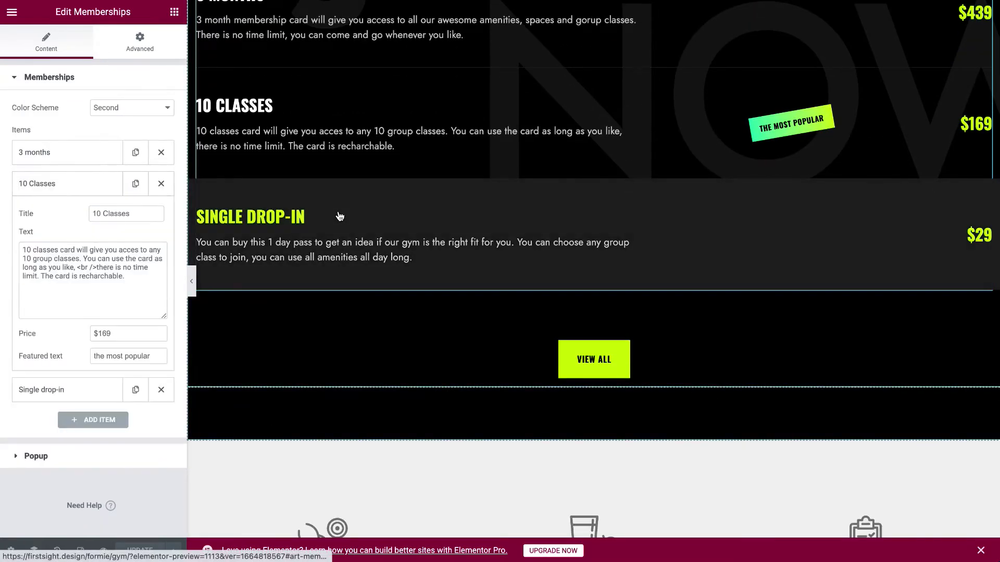
scroll(633, 206, up, 2)
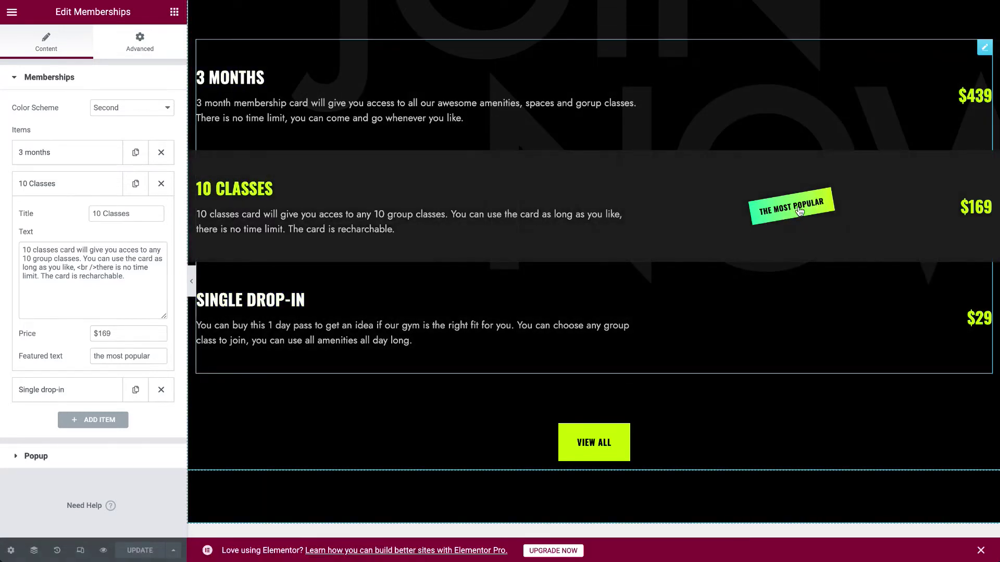
Step: Try the featured text "popular" on the 3 months membership, clear it again, and update the page
click(78, 186)
click(85, 163)
click(123, 321)
text(popular)
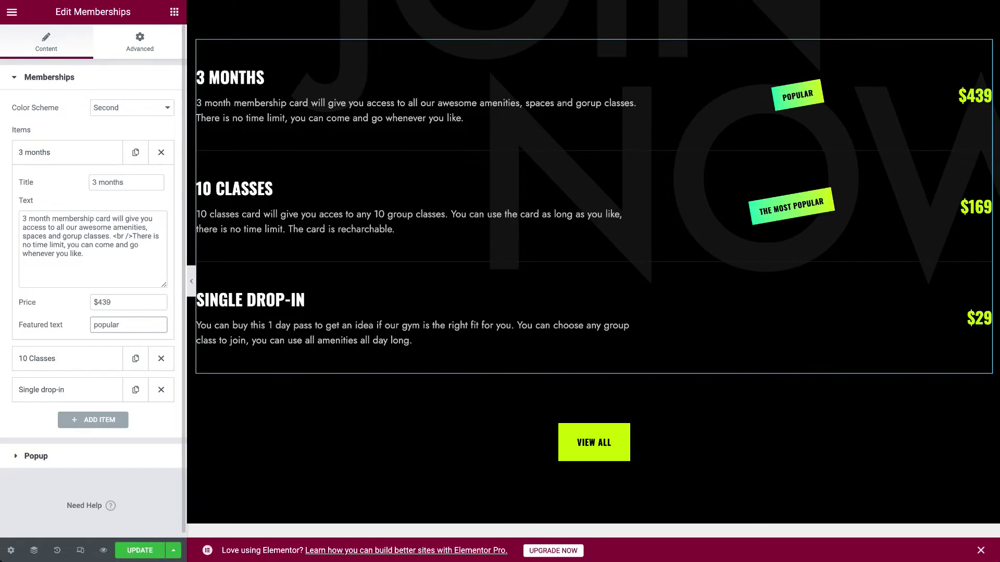
key(BackSpace)
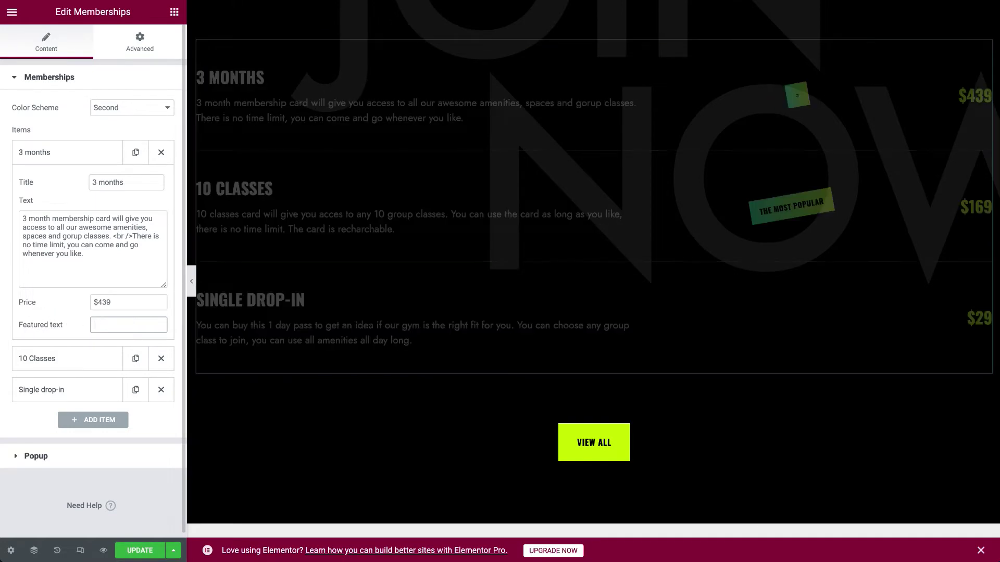
click(139, 551)
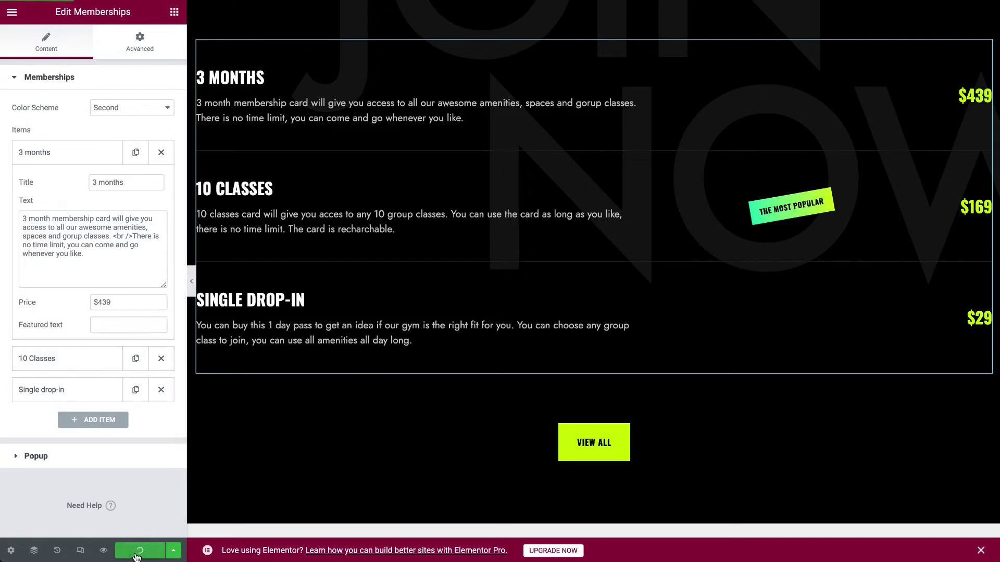
Step: Review the membership View All button's link, try the Secondary style, and set the style back to Primary
click(641, 431)
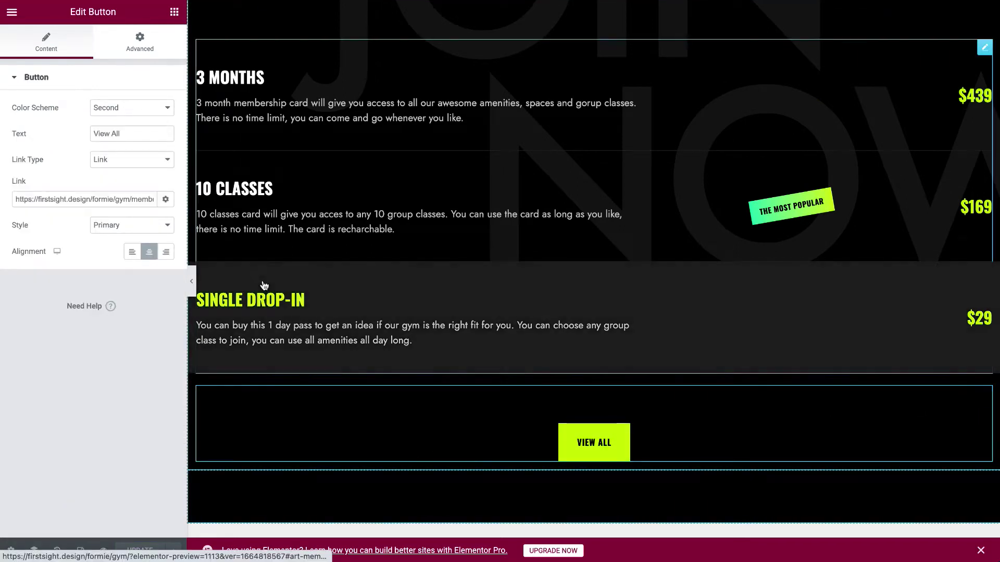
click(49, 198)
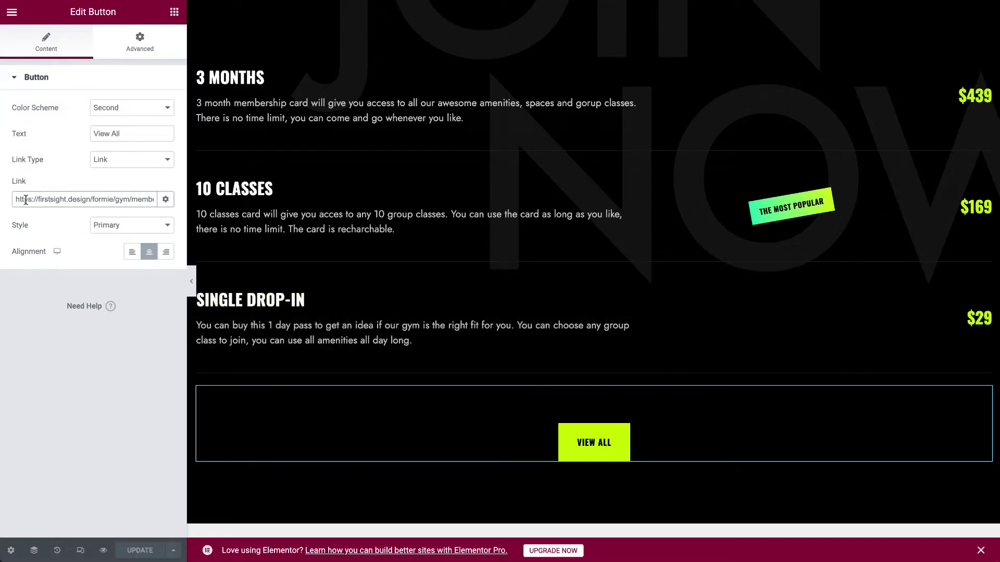
click(118, 225)
click(127, 239)
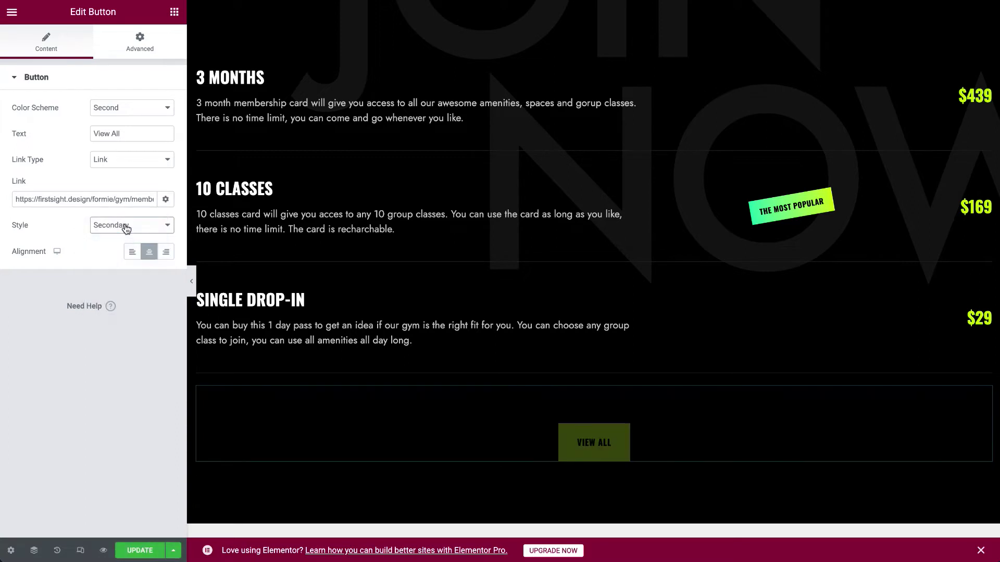
click(126, 226)
click(125, 213)
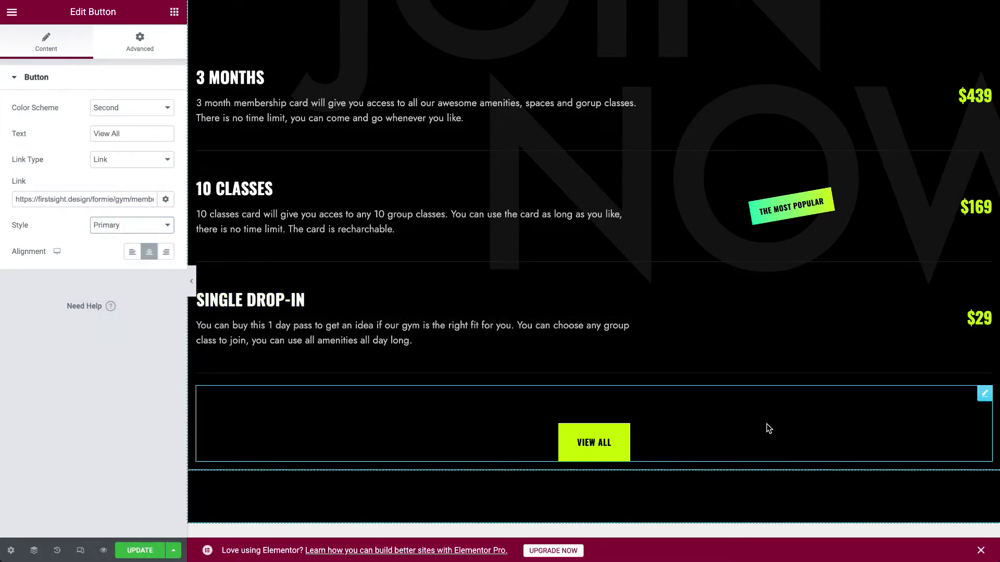
Step: Open the Personal Training icon box's settings, browse the icon library and the media library, and close both without inserting anything
scroll(825, 406, down, 8)
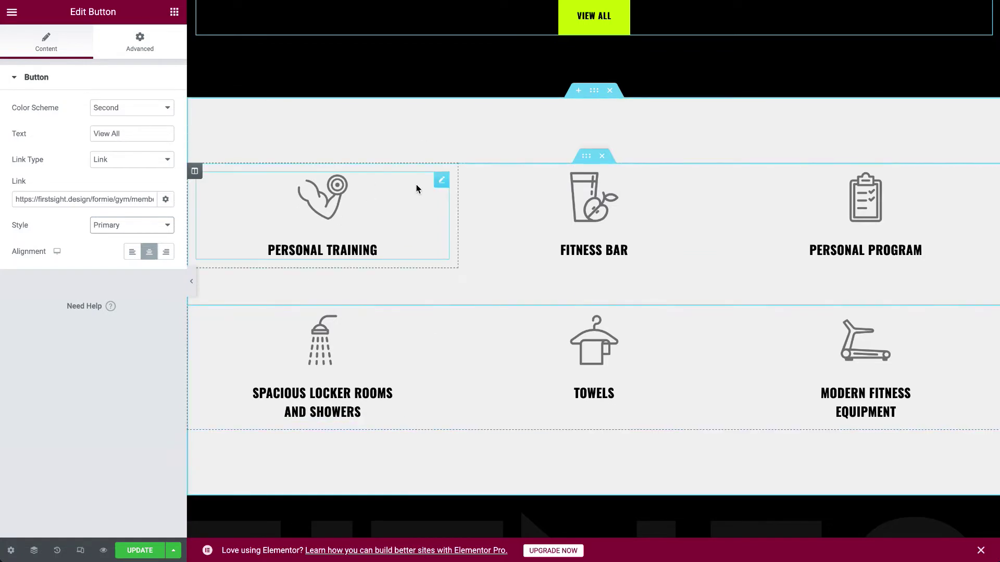
click(442, 183)
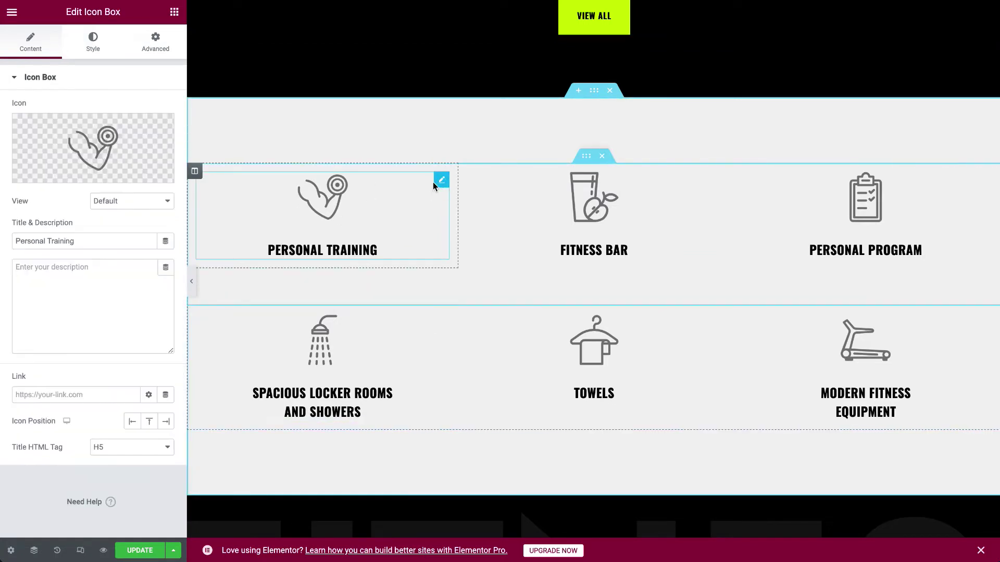
click(120, 152)
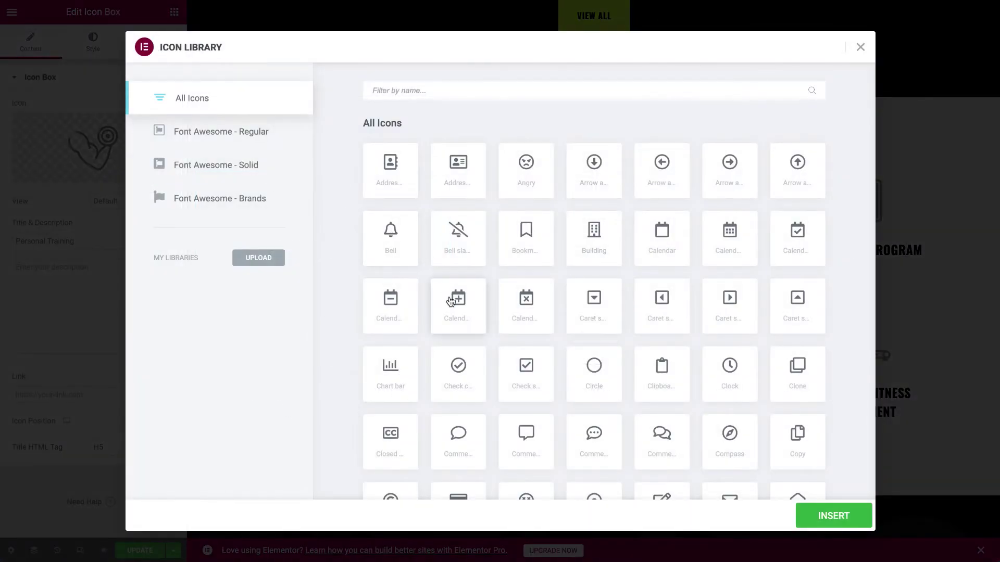
scroll(424, 239, down, 15)
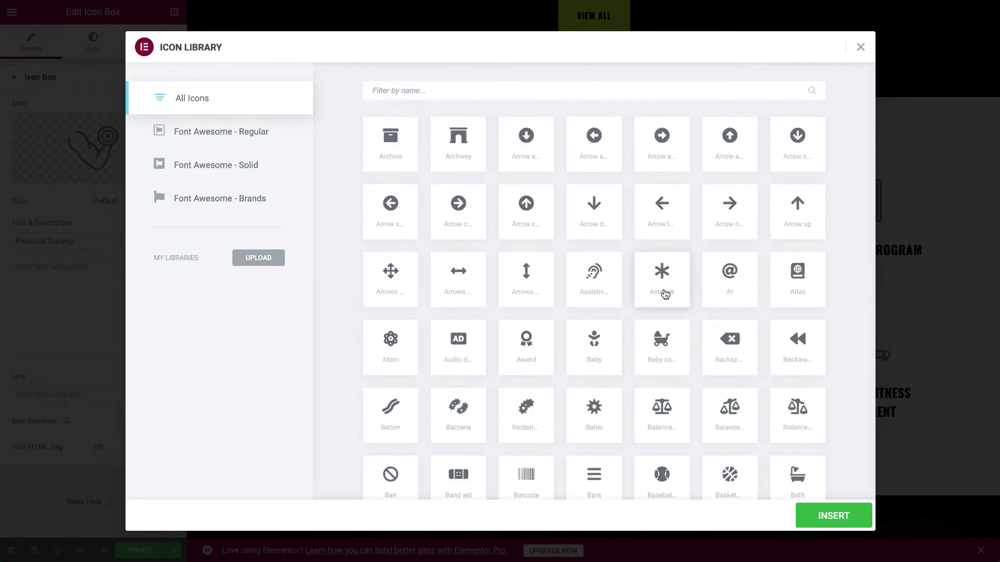
click(860, 46)
click(138, 176)
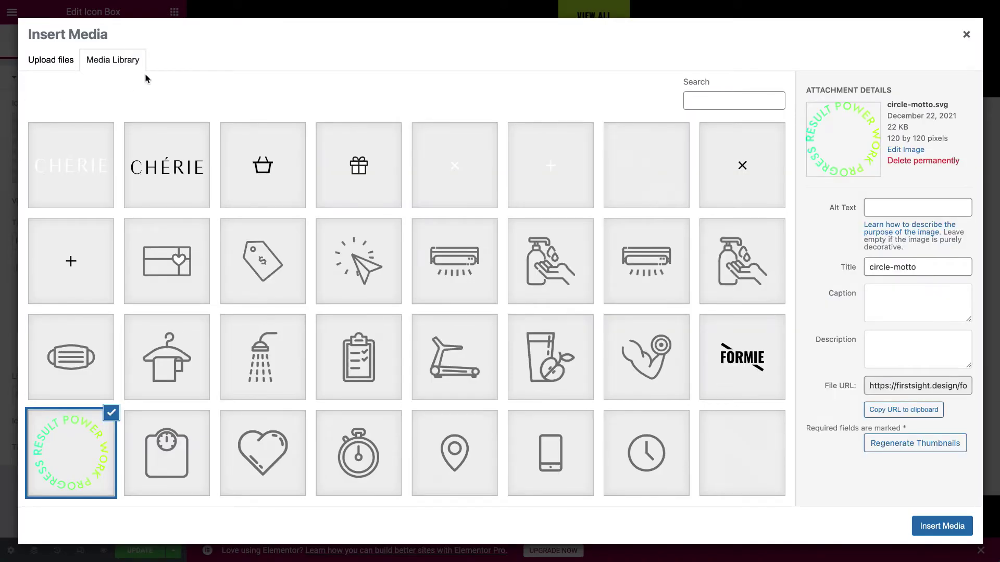
click(966, 35)
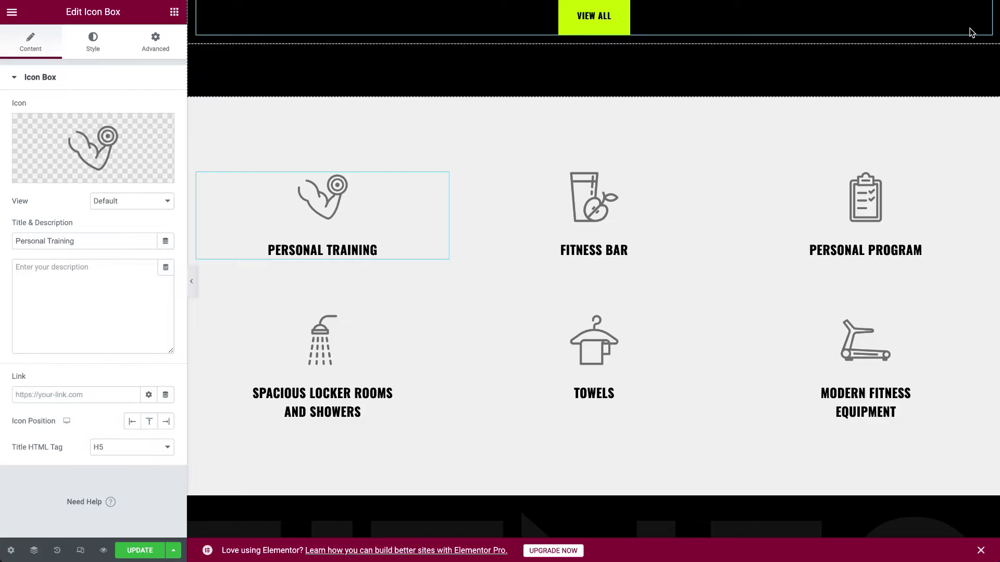
Step: Go to the Instagram section, review the Follow us button's settings, then open the Instagram Feed's settings and select its shortcode
scroll(506, 369, down, 4)
scroll(507, 370, down, 3)
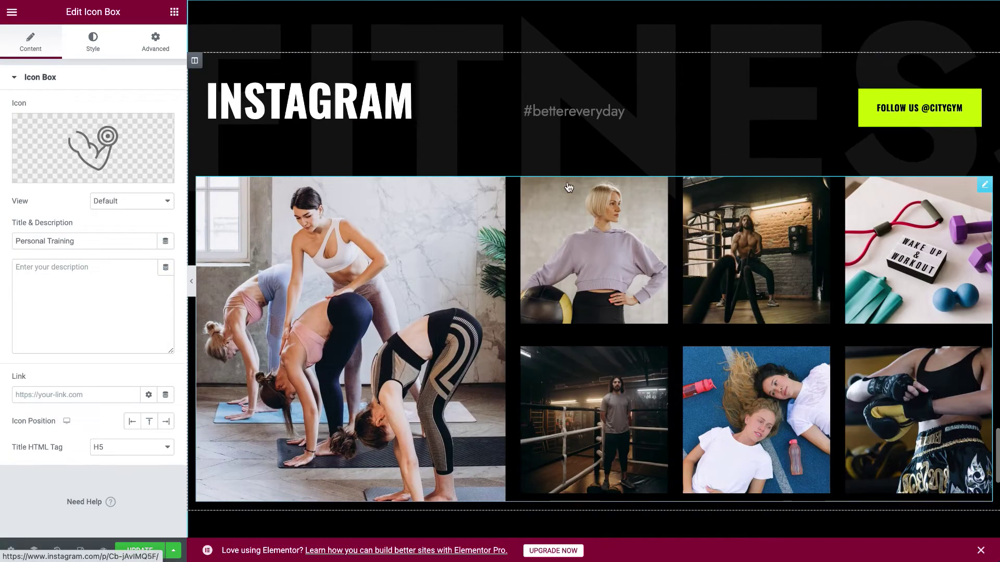
click(921, 111)
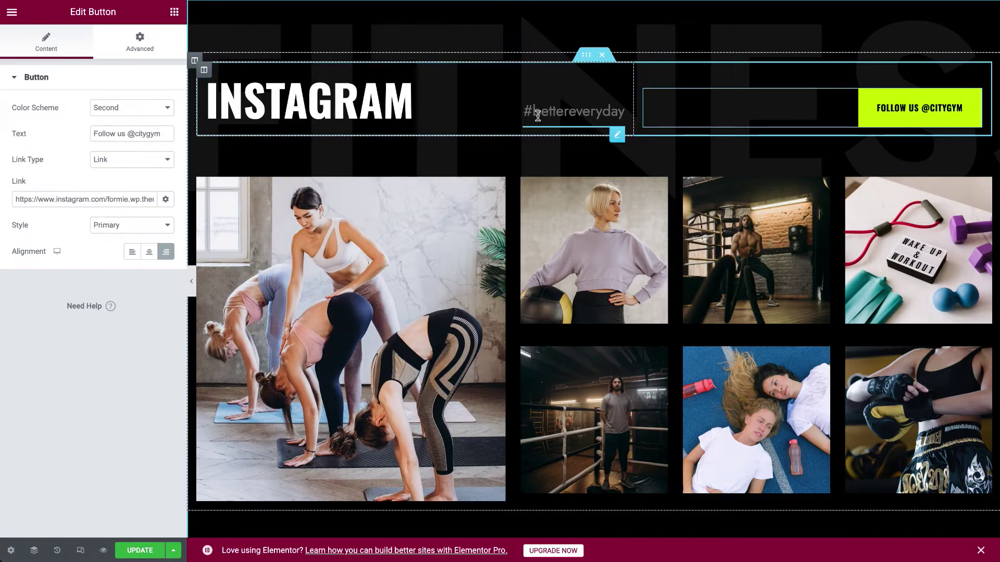
click(985, 186)
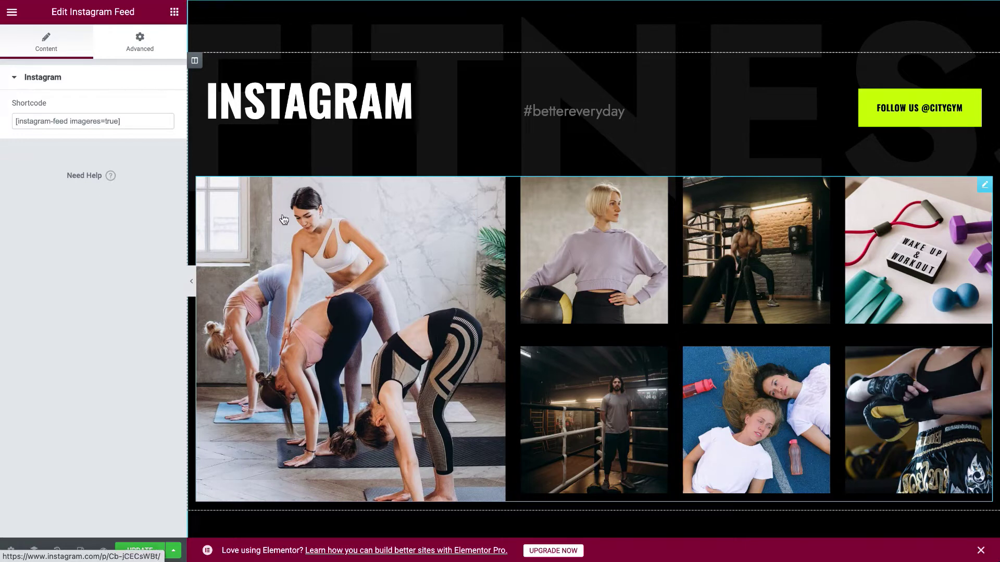
drag(118, 123, 29, 115)
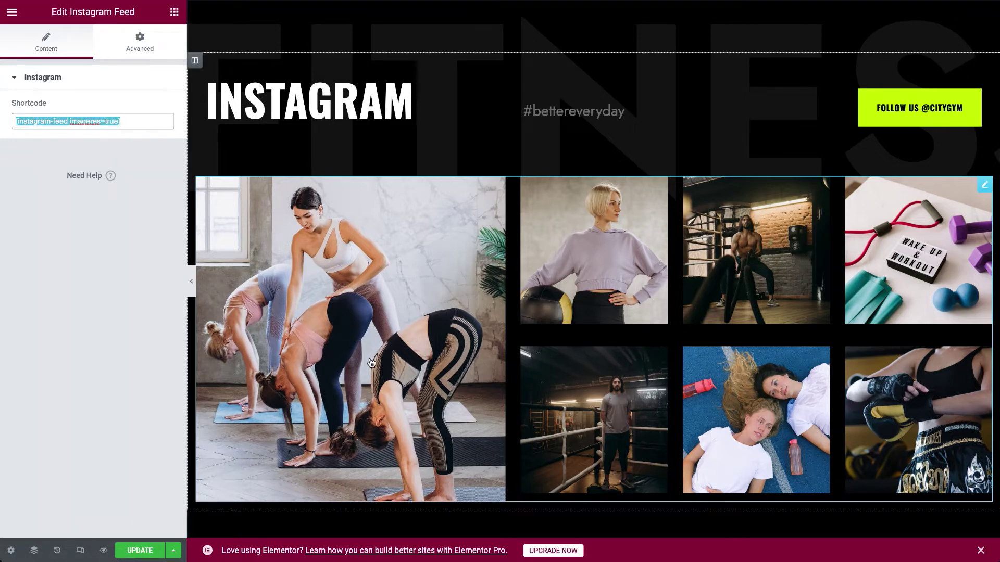
Step: Update the page and open the settings of the Hours icon box below the Instagram section
click(139, 550)
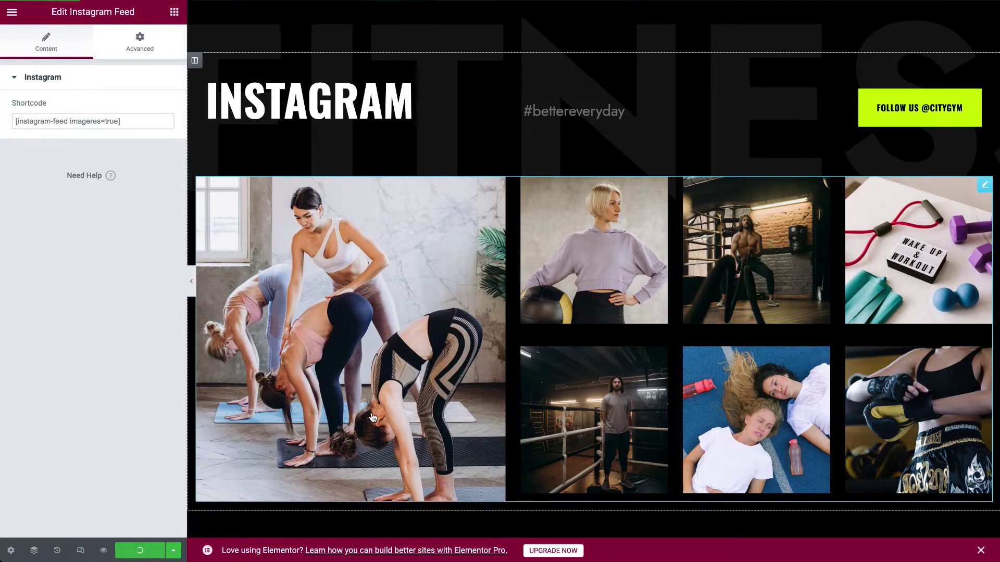
scroll(371, 412, down, 8)
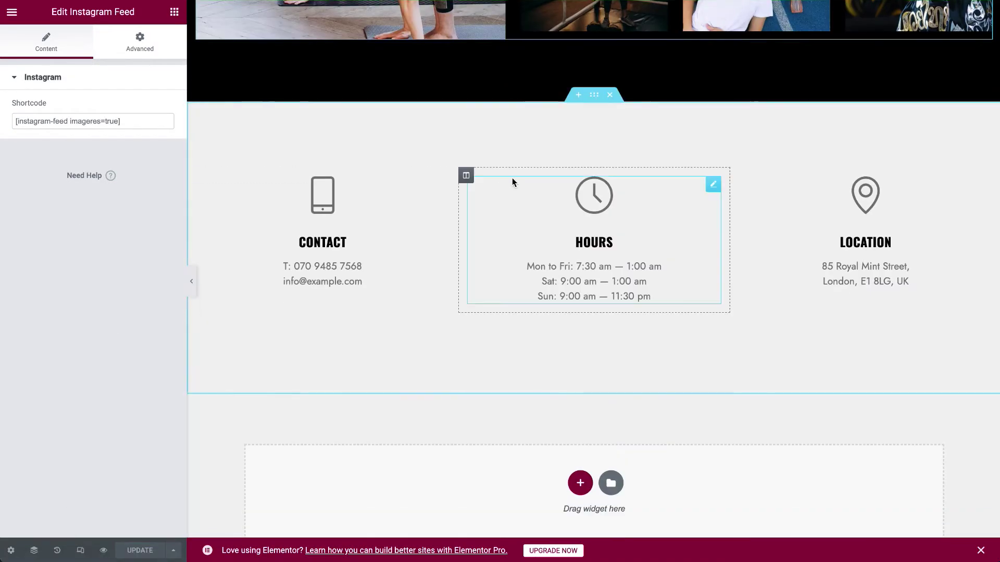
right_click(596, 102)
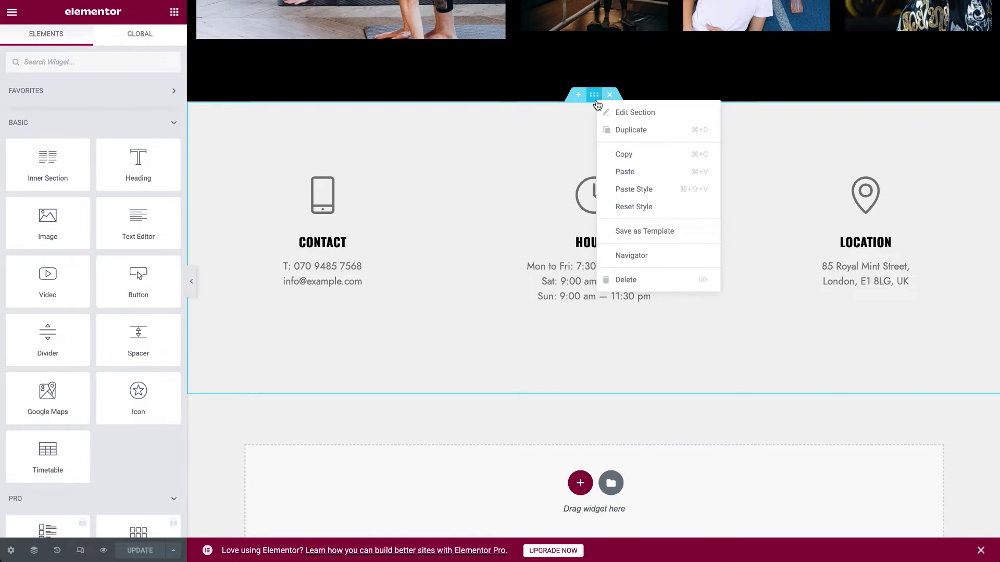
click(556, 379)
click(711, 191)
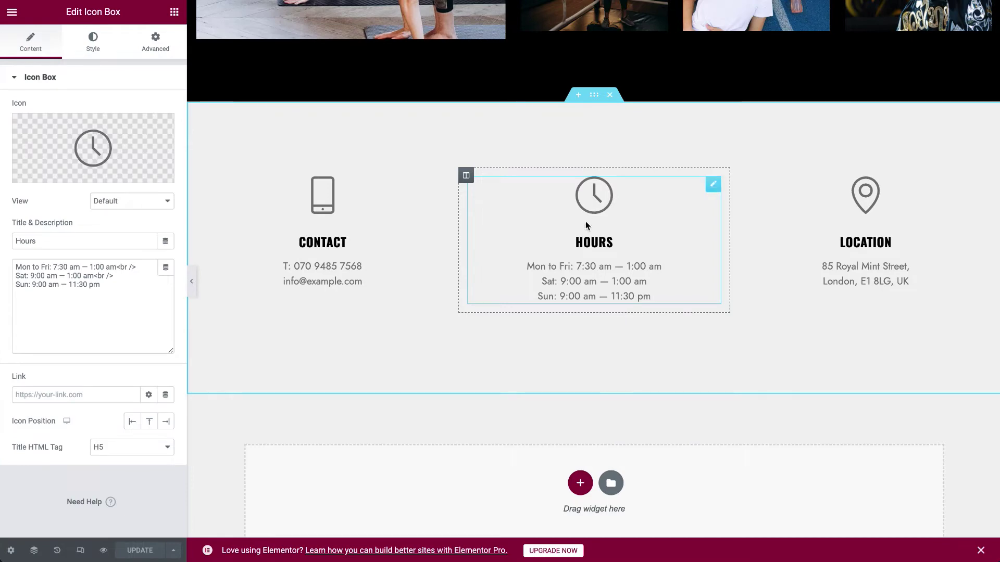
scroll(573, 371, down, 5)
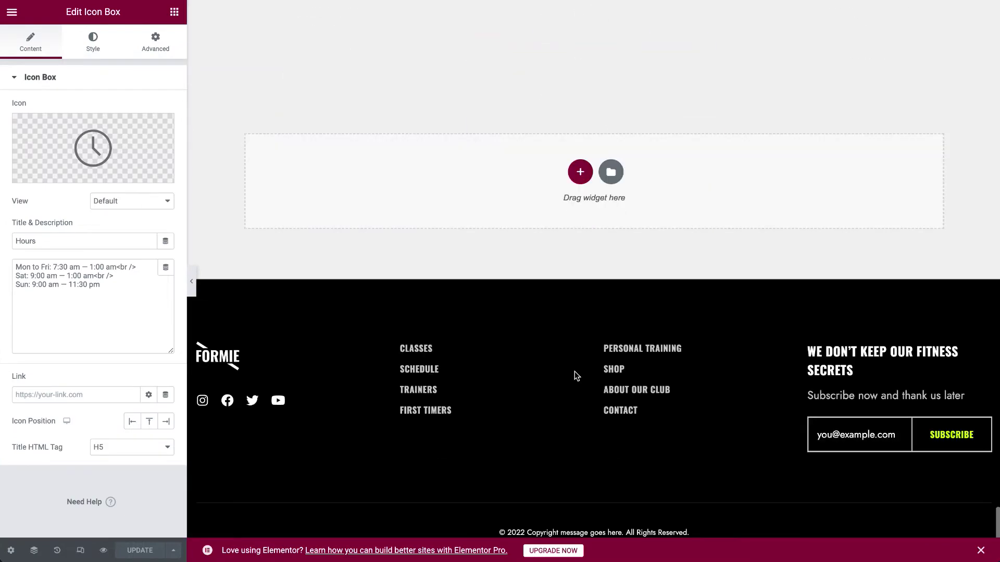
scroll(574, 370, up, 5)
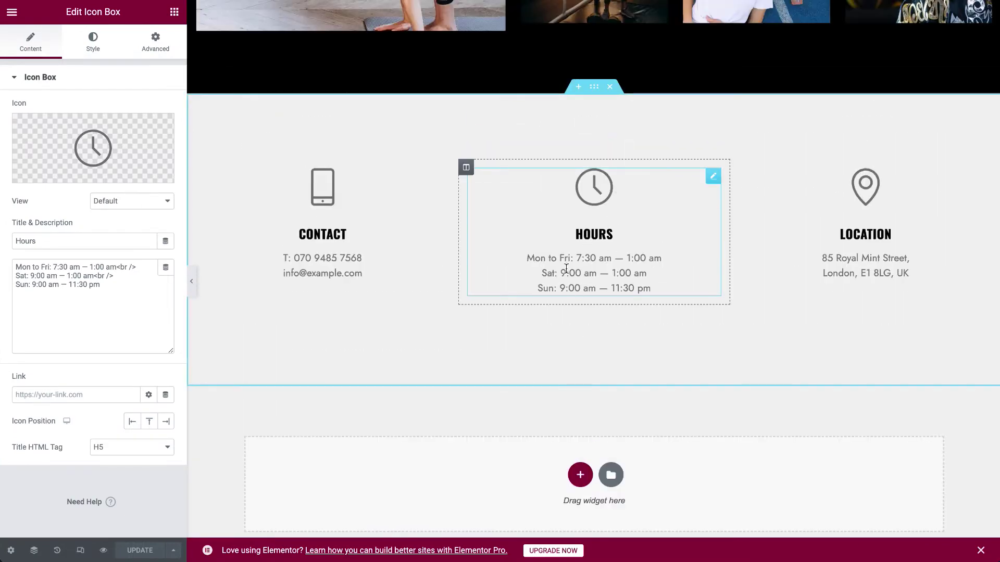
scroll(587, 285, down, 5)
scroll(586, 285, up, 20)
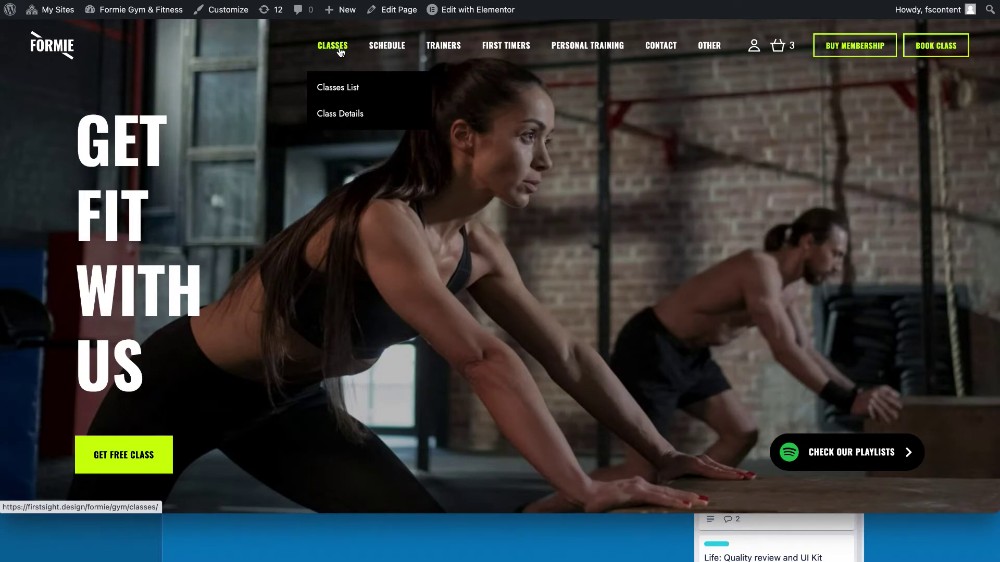
Step: Open the Classes List page on the live site and look through its class cards and intensity icons
click(344, 91)
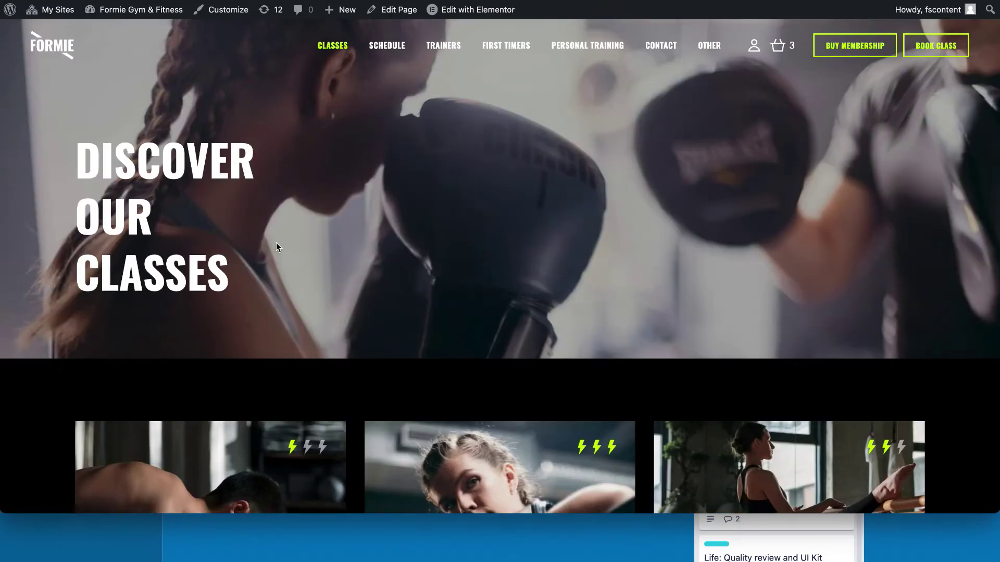
scroll(276, 243, down, 10)
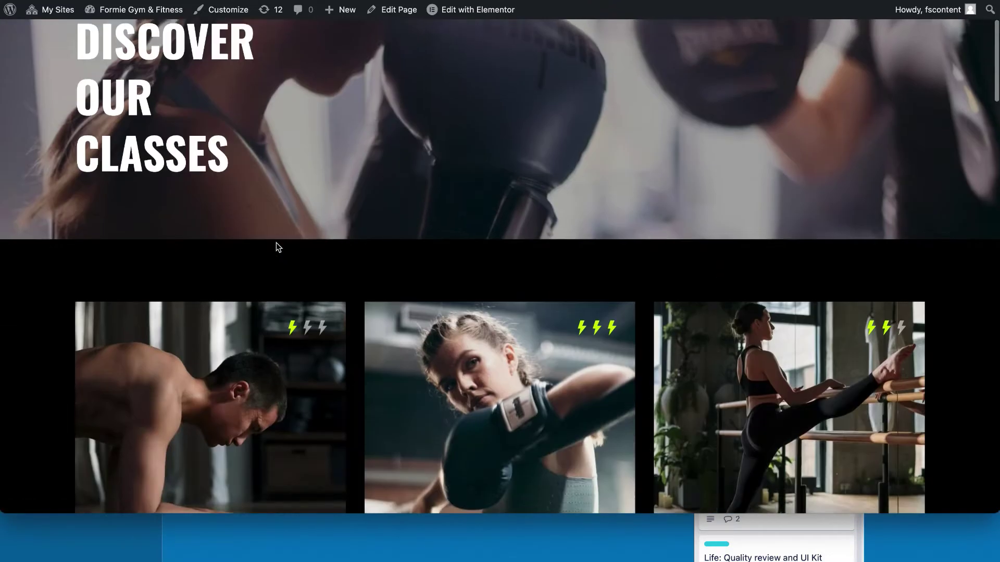
scroll(277, 241, down, 7)
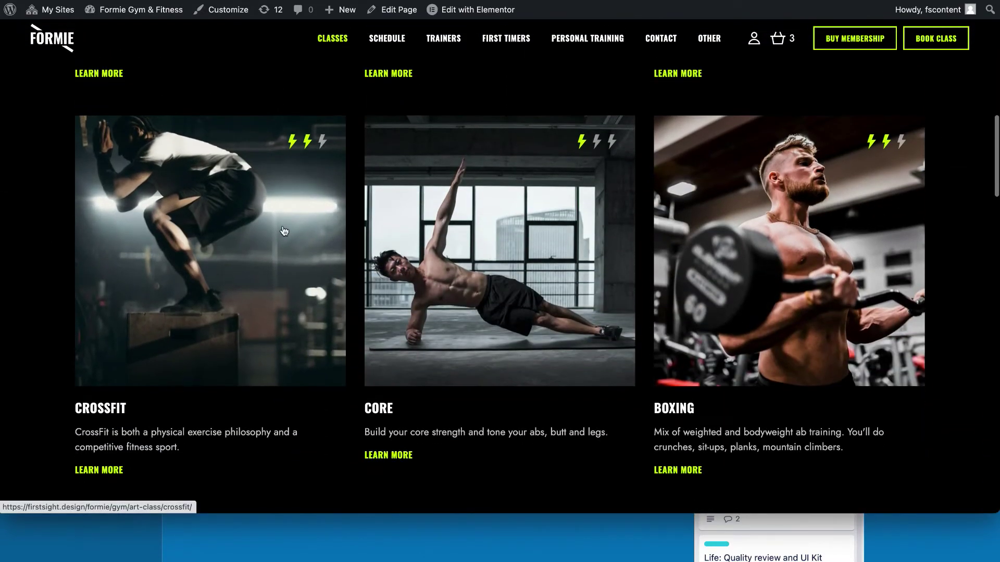
scroll(284, 230, up, 6)
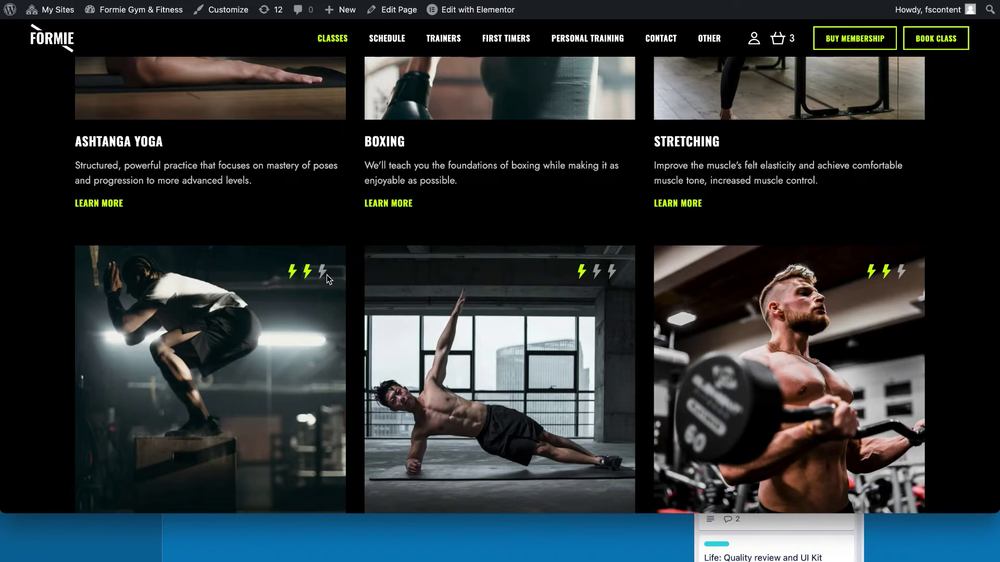
scroll(327, 274, up, 6)
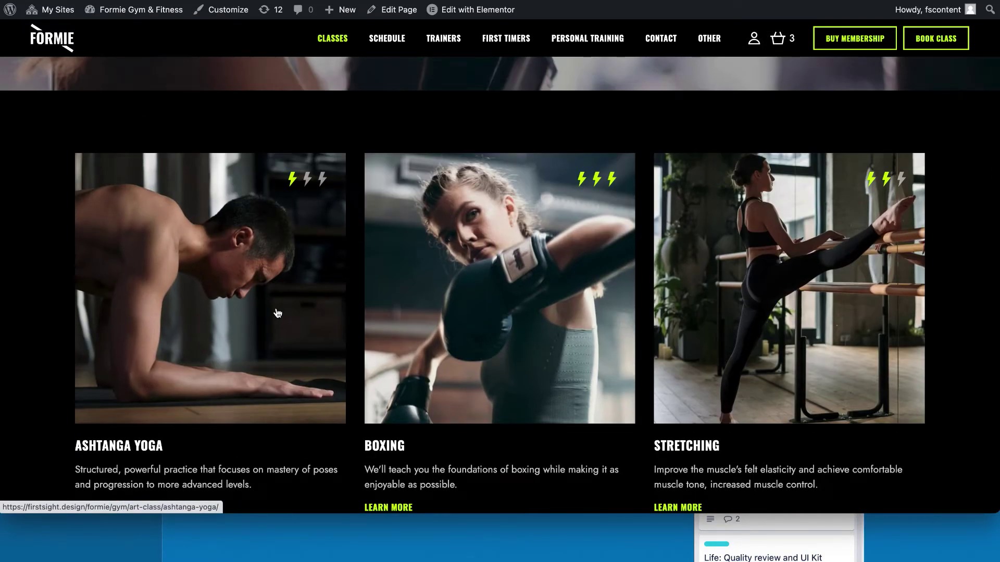
Step: Open the Boxing class from the list and review its details page down to the related classes
click(613, 258)
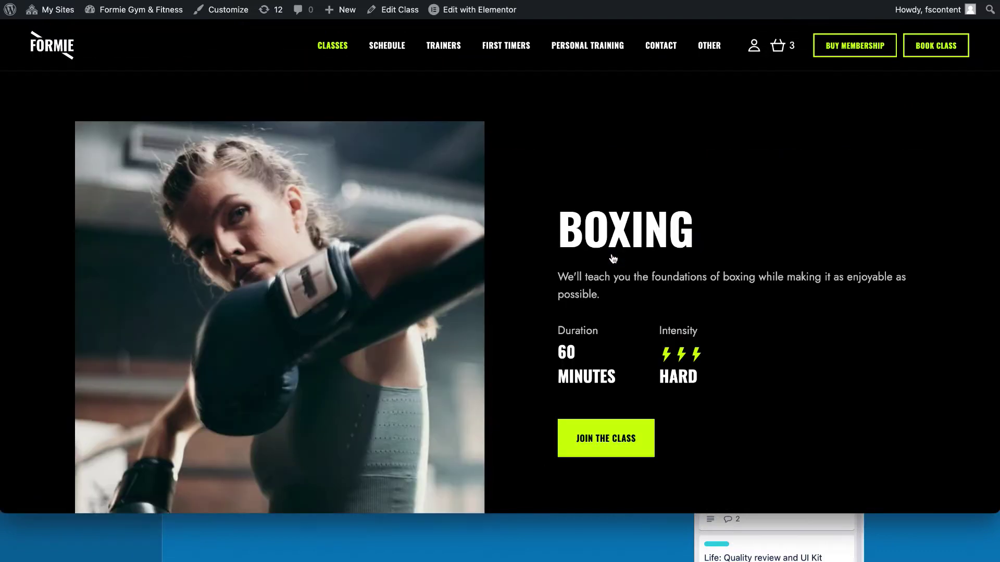
scroll(609, 257, down, 3)
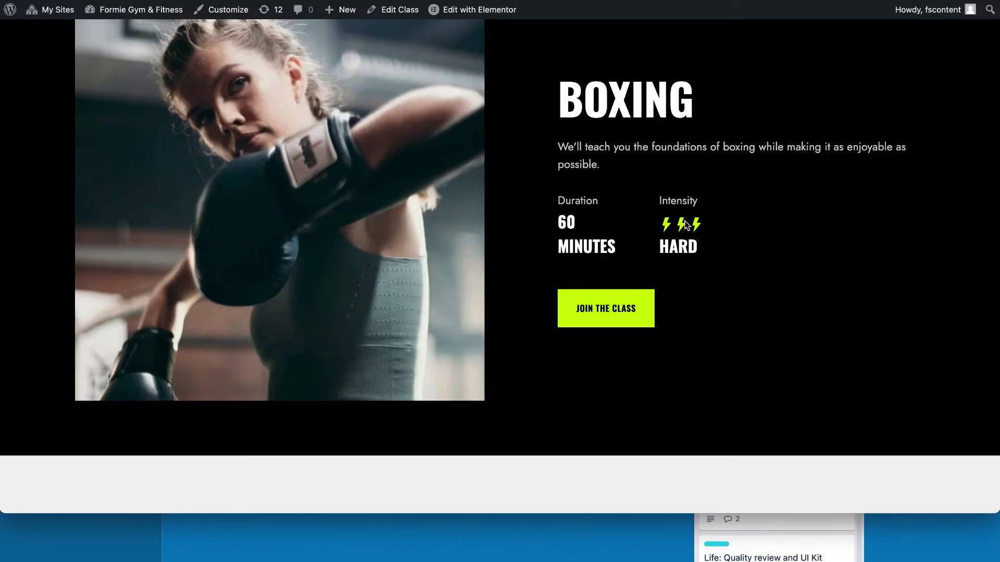
scroll(555, 239, up, 2)
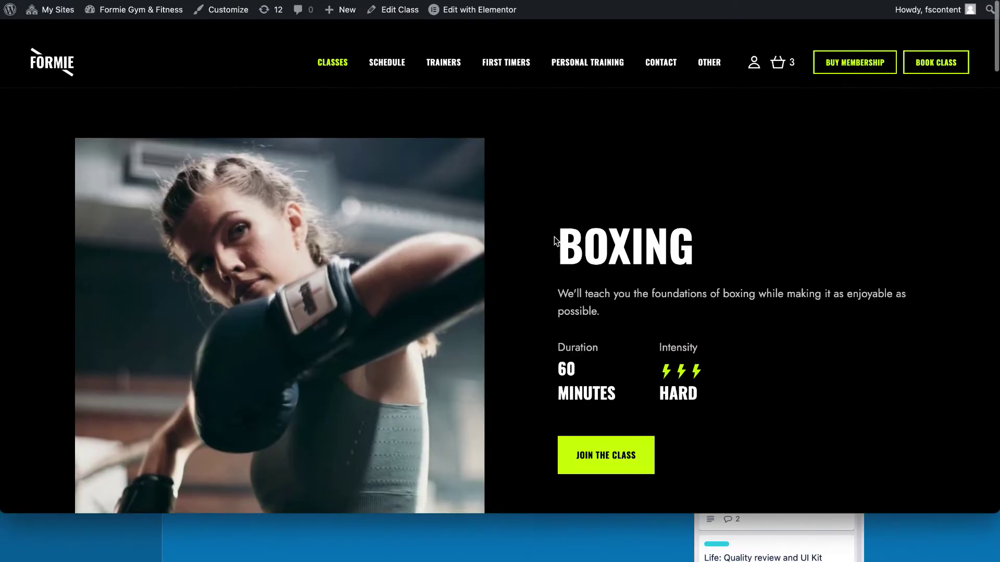
scroll(554, 236, down, 15)
scroll(553, 236, down, 5)
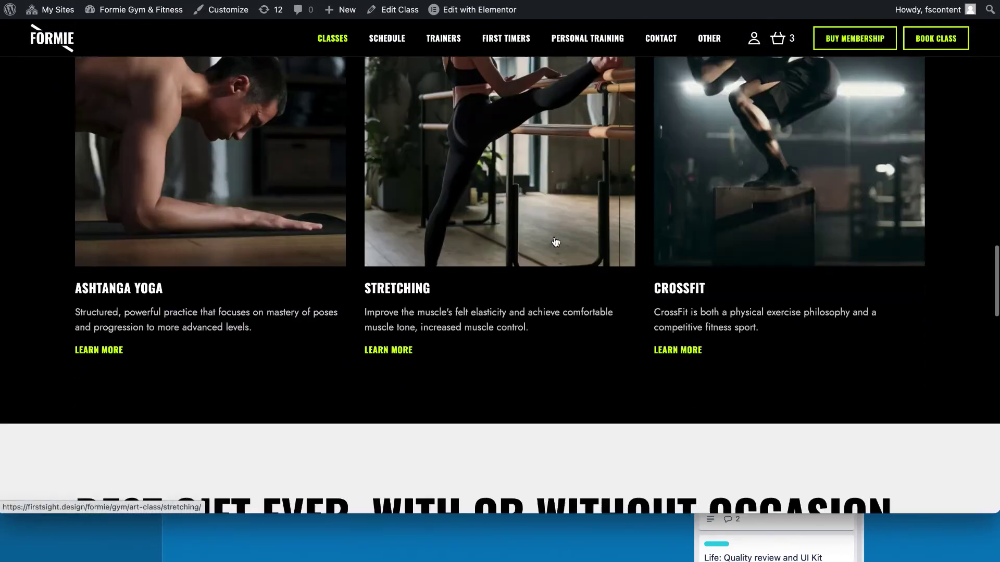
scroll(554, 237, up, 20)
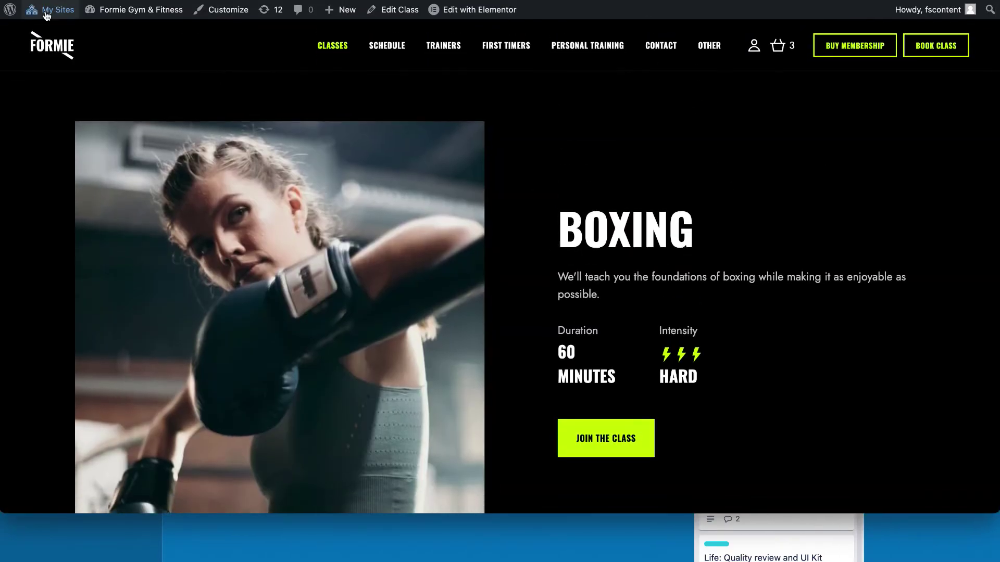
Step: Return to the classes list page, look through its lower sections, and open the page in the Elementor editor
click(21, 0)
scroll(300, 294, down, 3)
scroll(302, 297, down, 12)
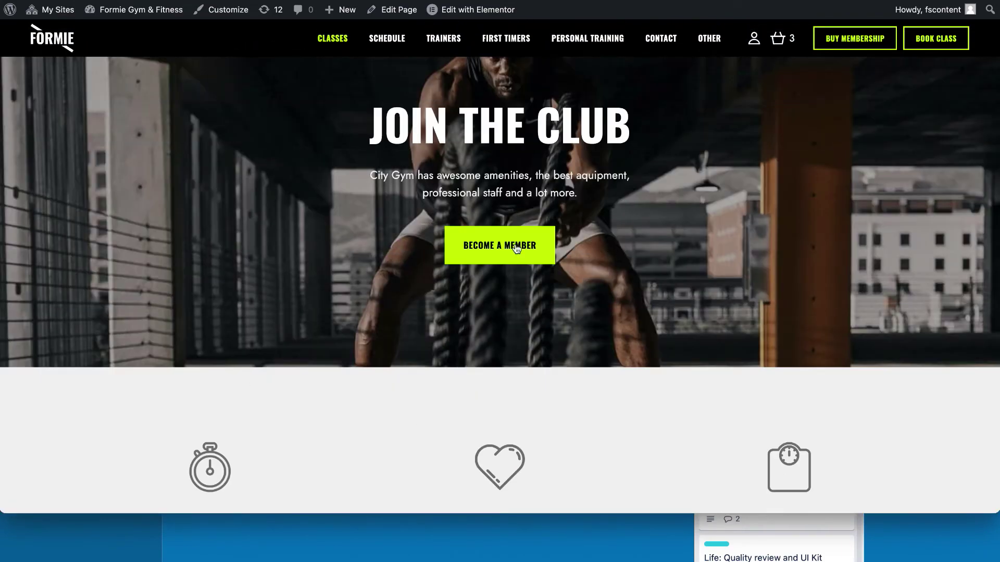
scroll(382, 381, down, 8)
scroll(382, 381, up, 20)
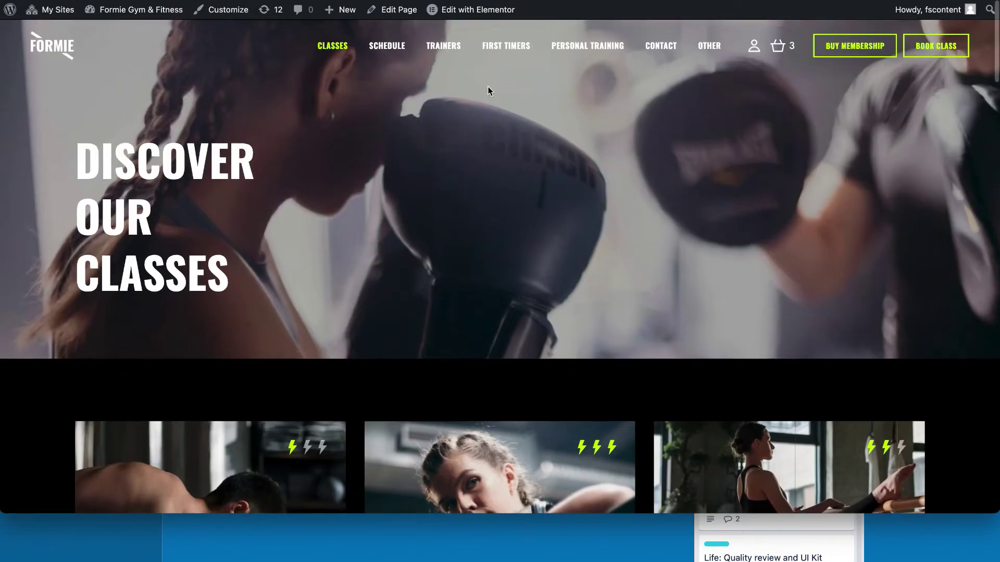
right_click(468, 10)
click(487, 19)
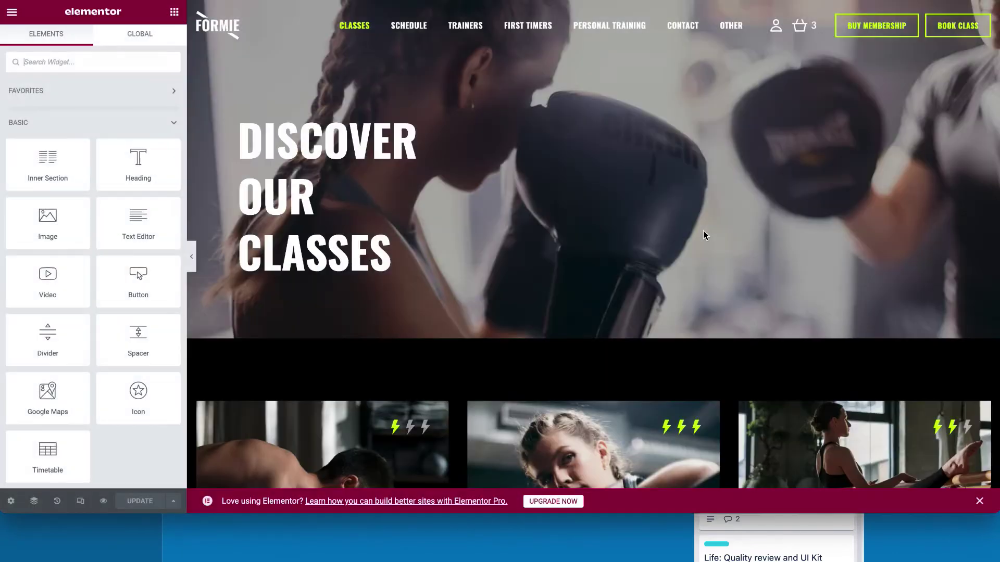
Step: Open the Classes widget's settings, check the Load More Visibility options while keeping Show, and view the Load More button below the grid
scroll(704, 229, down, 5)
scroll(705, 233, down, 10)
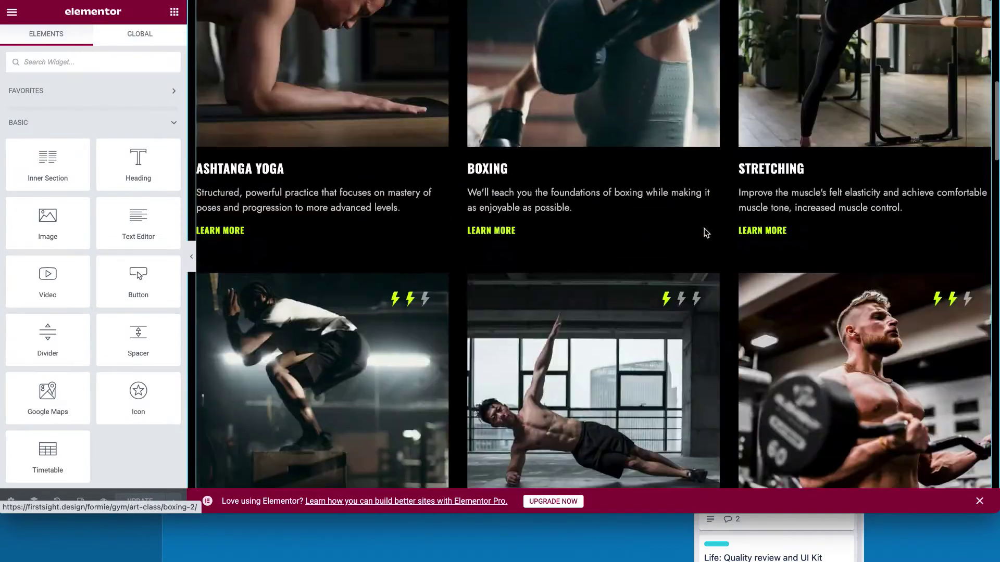
scroll(705, 233, up, 11)
scroll(705, 233, up, 1)
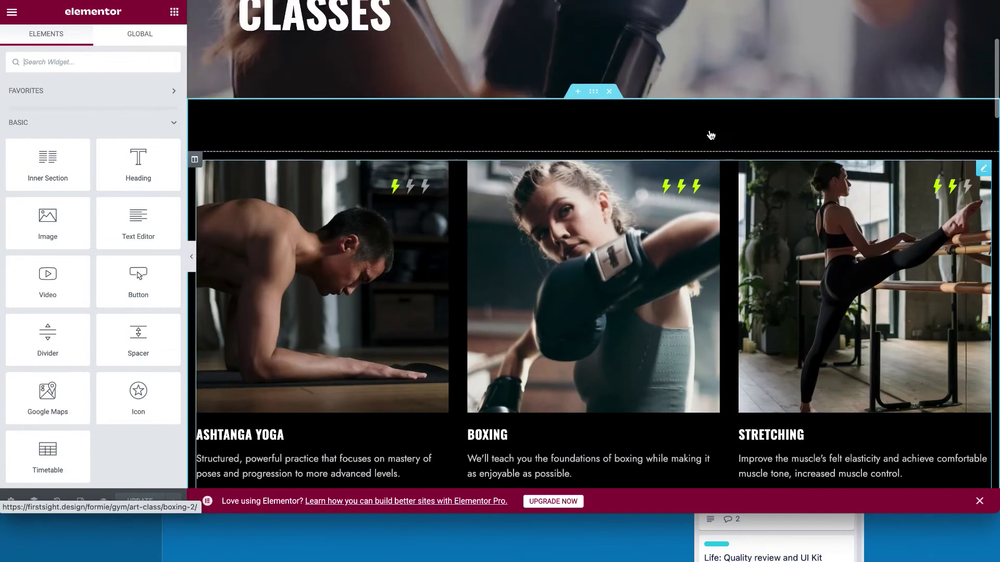
click(984, 169)
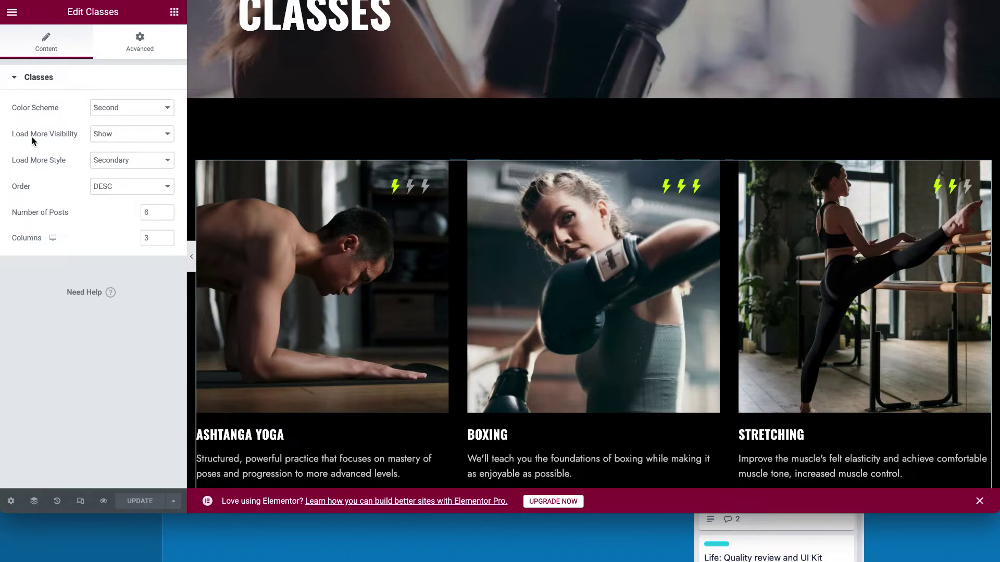
click(119, 139)
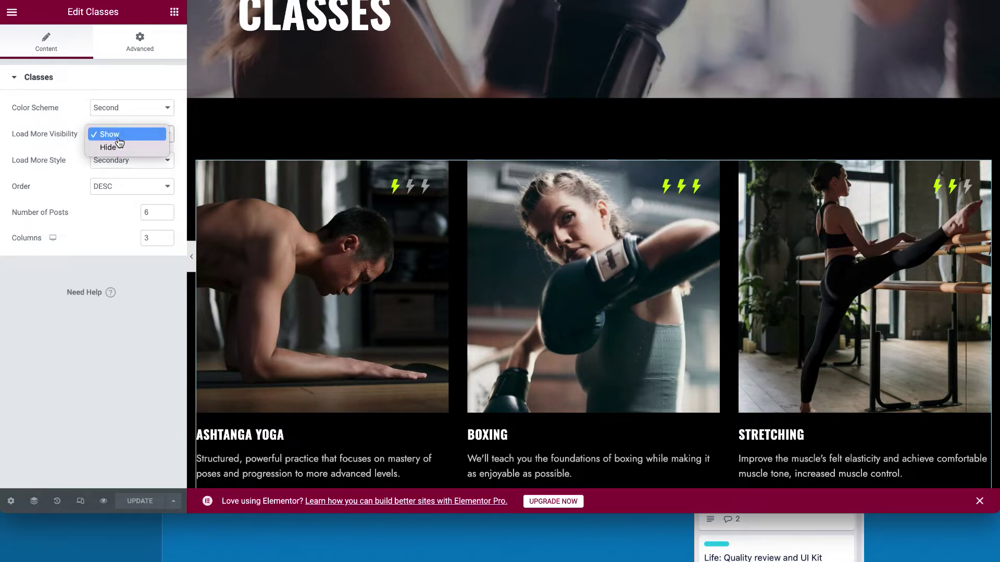
click(110, 134)
scroll(594, 260, down, 10)
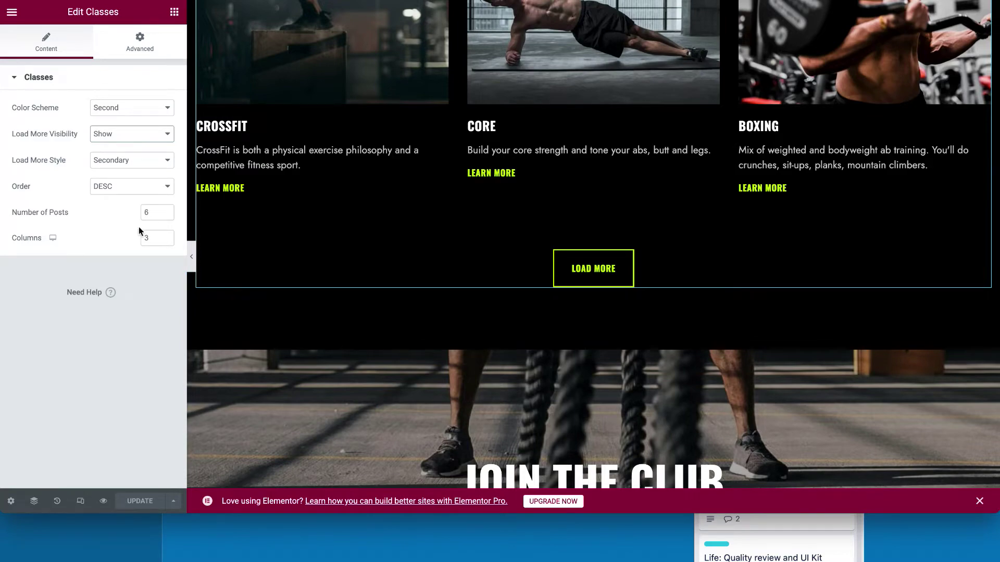
Step: Review the settings of the Join the Club heading, its description text and the Become a Member button
scroll(454, 172, up, 5)
scroll(455, 167, up, 10)
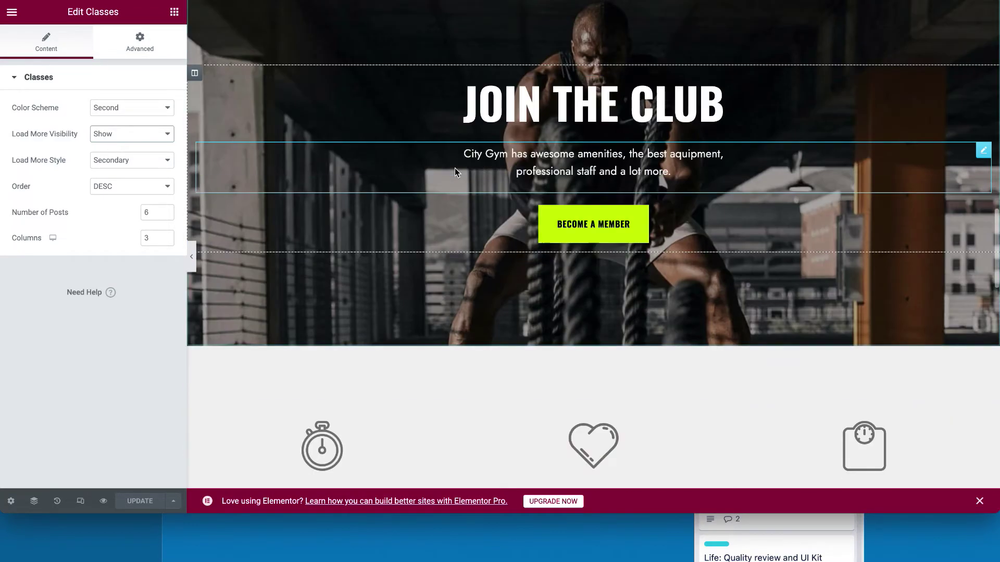
click(984, 159)
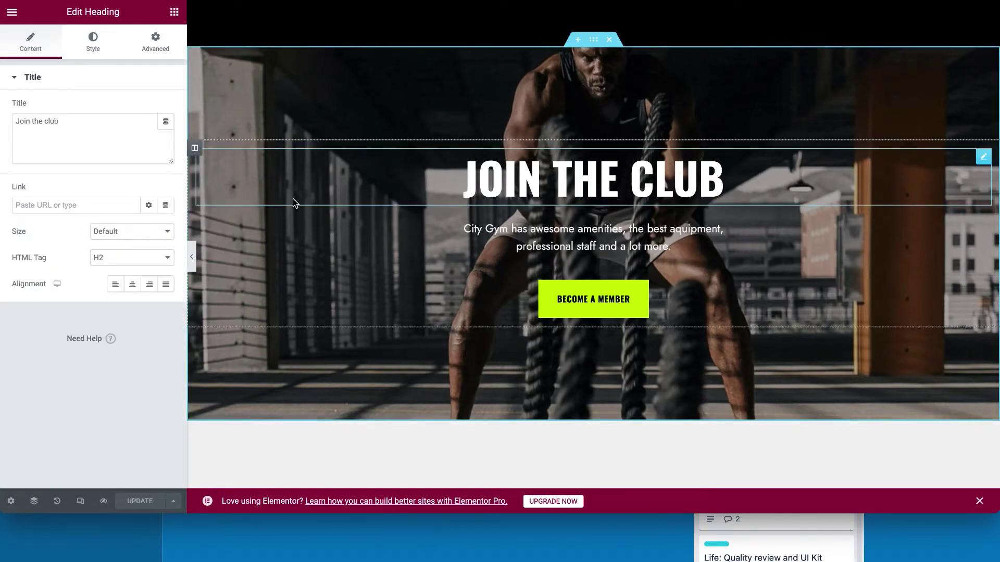
triple_click(78, 125)
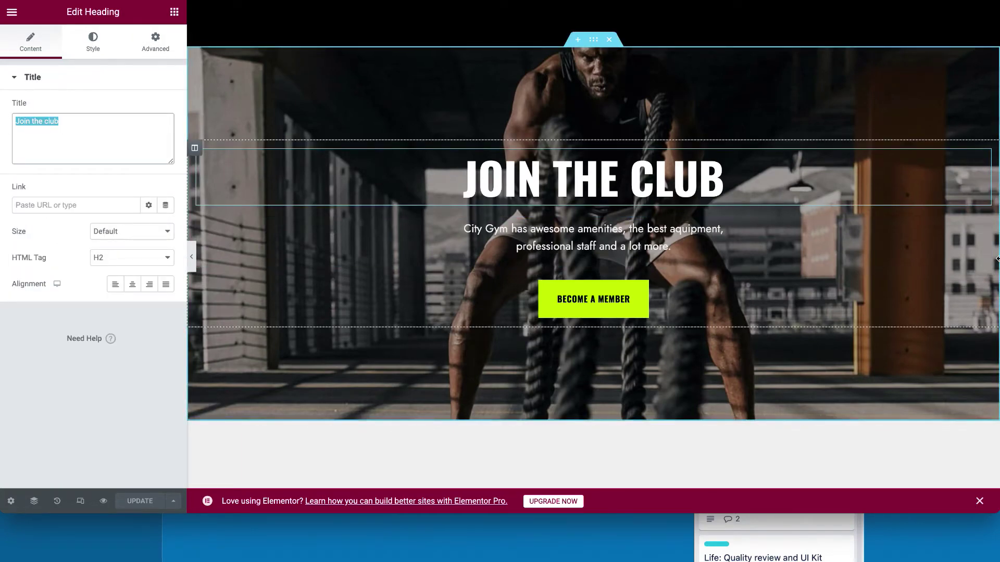
click(983, 232)
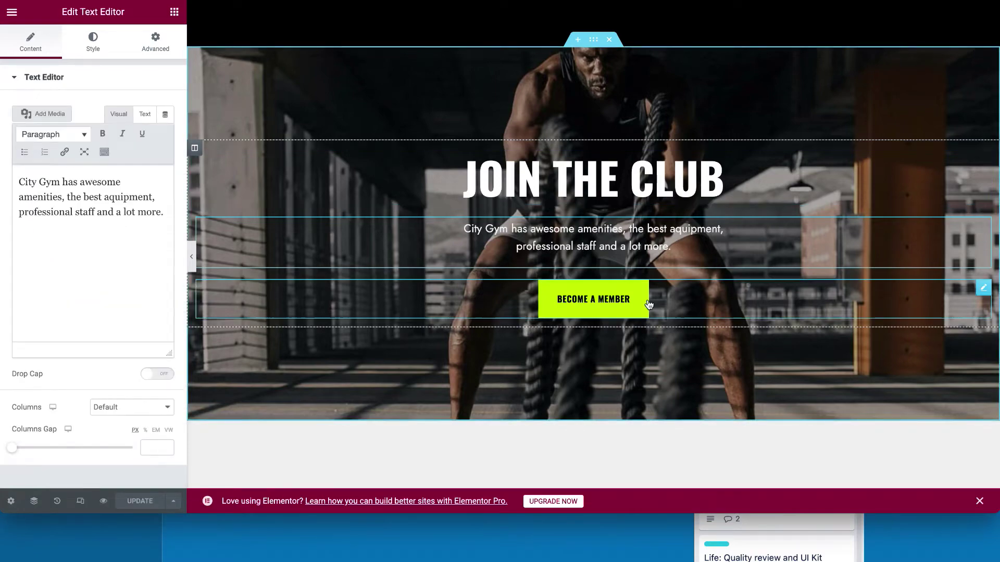
click(983, 287)
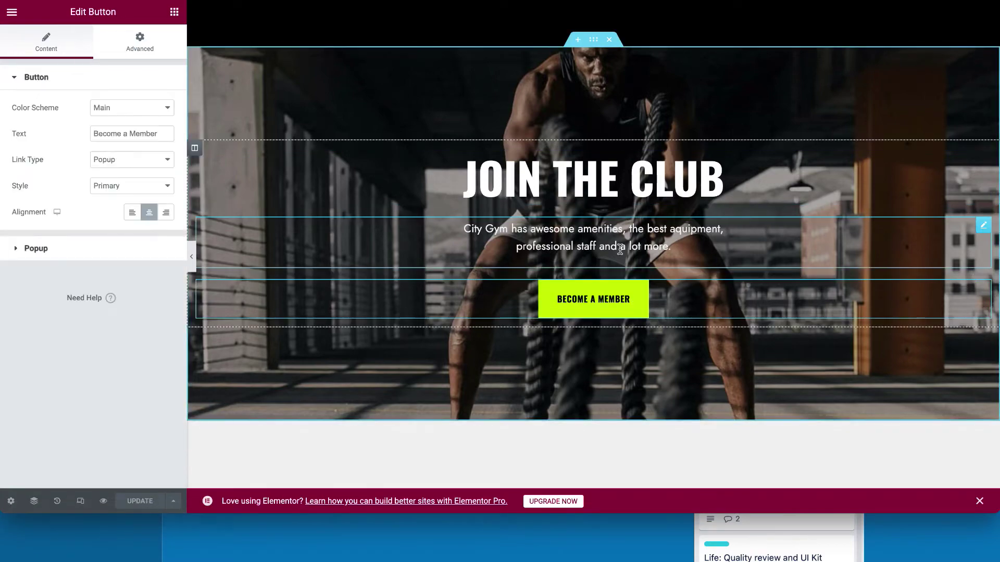
scroll(620, 249, up, 3)
scroll(620, 70, down, 4)
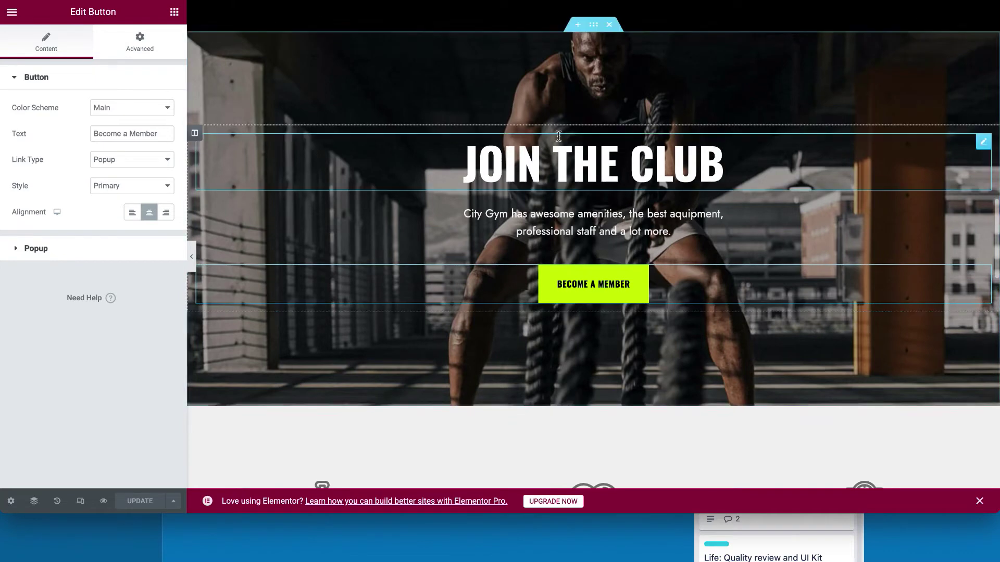
Step: Open the Join the Club section's background style settings and browse the media library for background images, keeping the current one
right_click(467, 384)
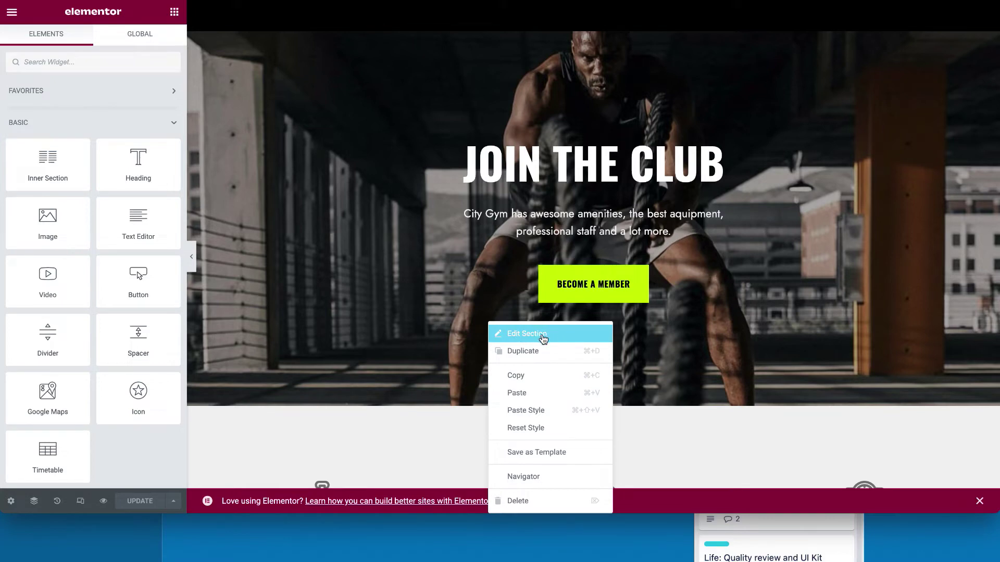
click(543, 339)
click(94, 49)
mouse_move(118, 205)
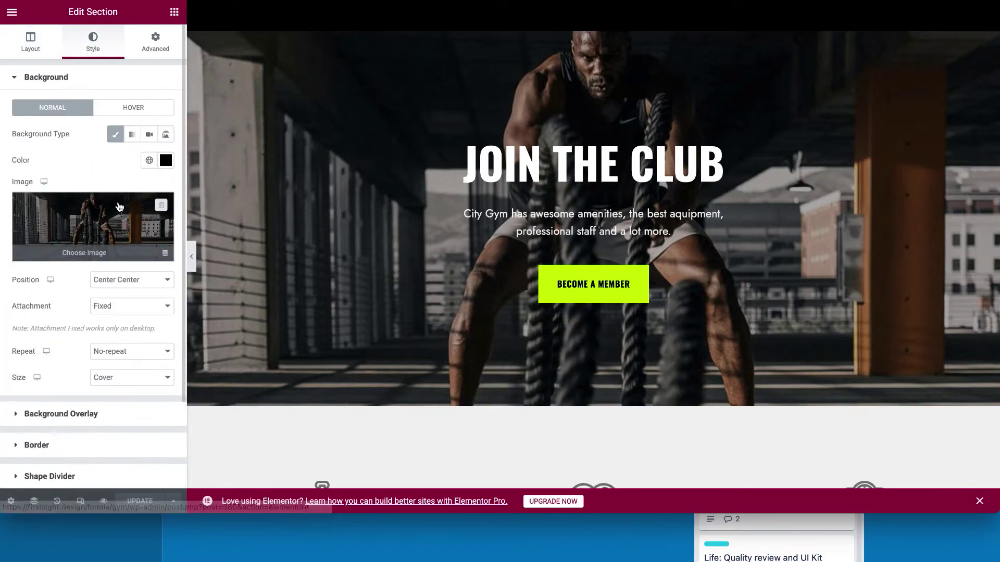
click(126, 229)
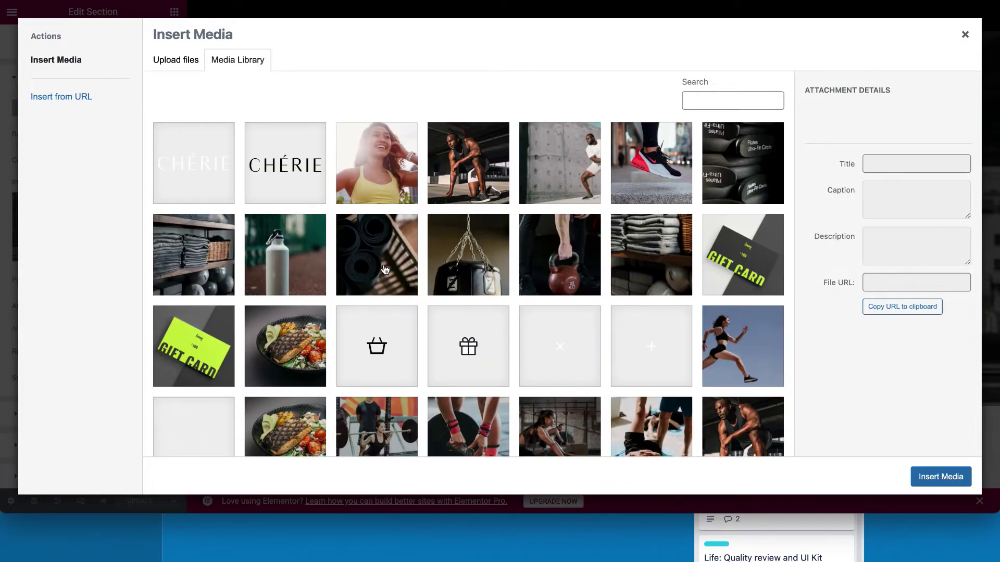
scroll(385, 269, down, 8)
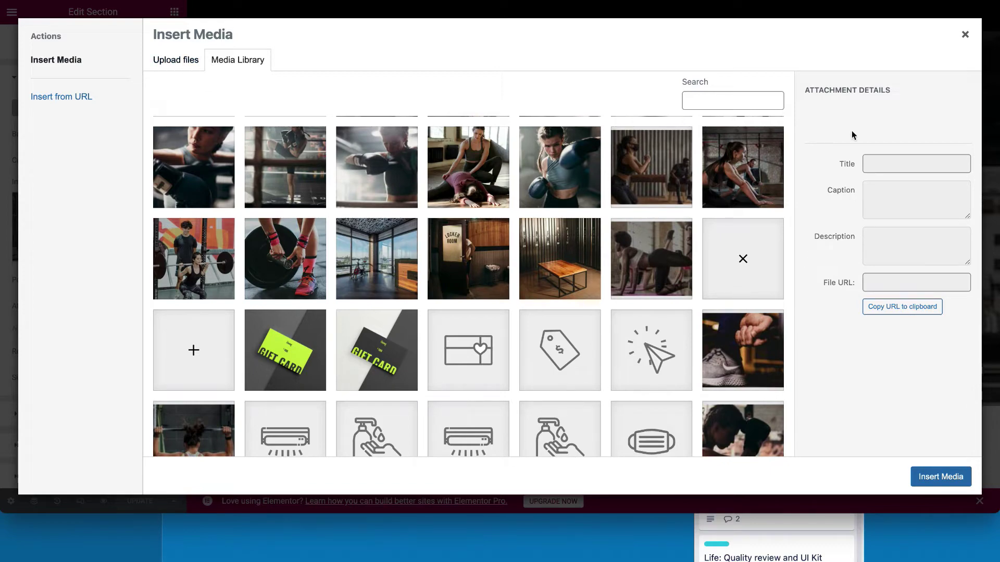
click(965, 34)
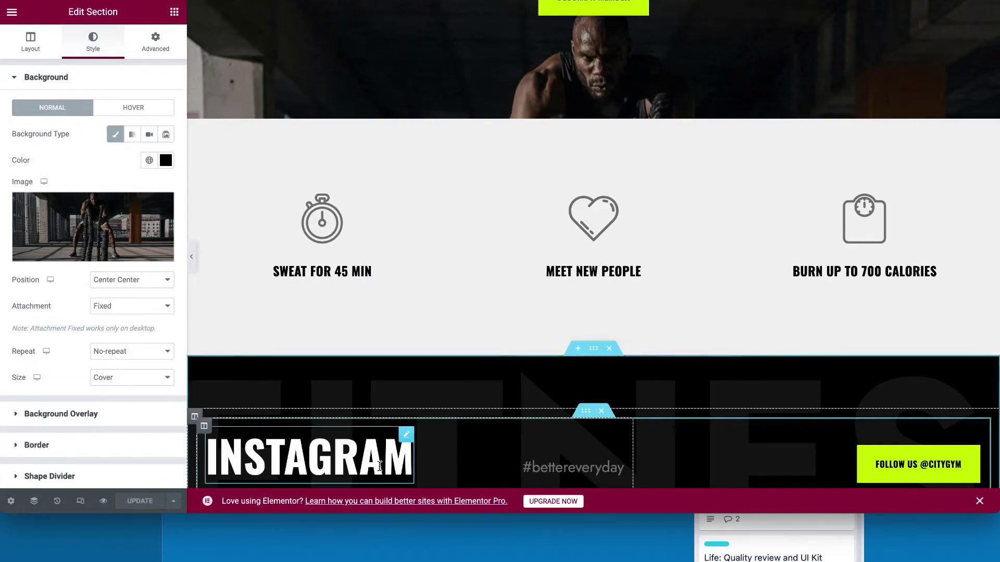
Step: Check the settings of the Meet New People icon box and view the Instagram section below it
click(711, 203)
scroll(711, 202, down, 15)
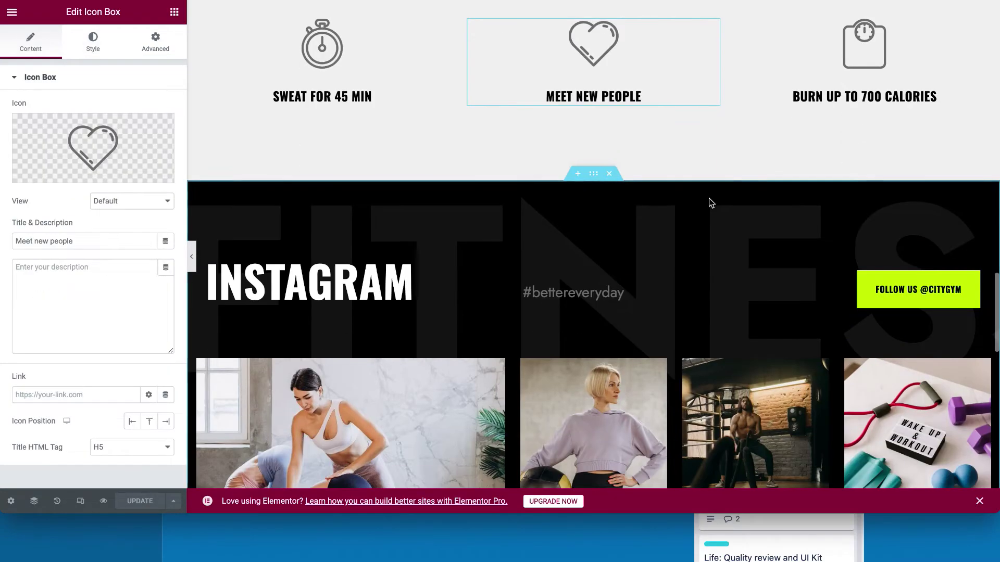
scroll(708, 198, down, 6)
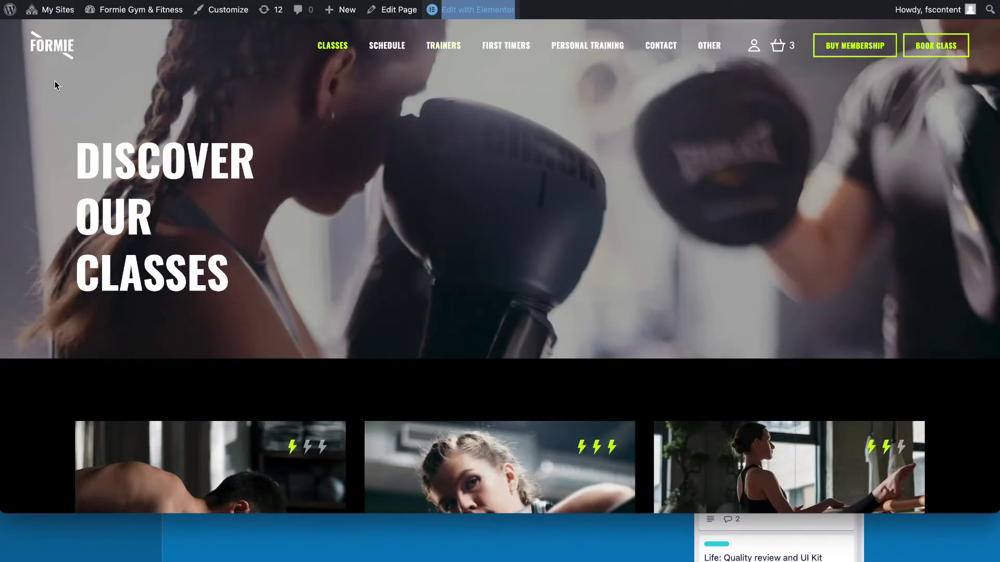
Step: Go to the Formie Gym & Fitness site's admin dashboard and open the list of all classes
mouse_move(52, 10)
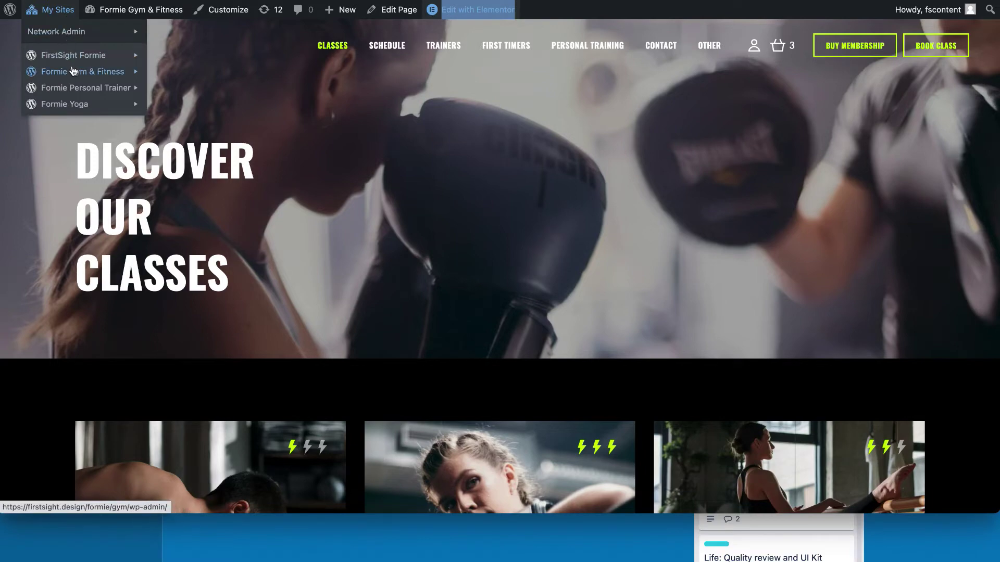
mouse_move(82, 71)
click(177, 73)
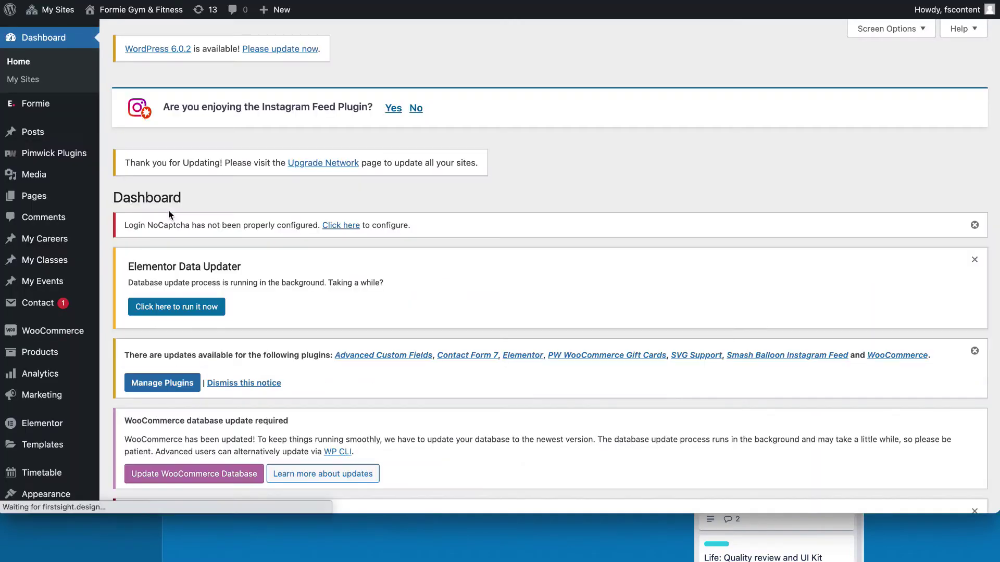
click(55, 266)
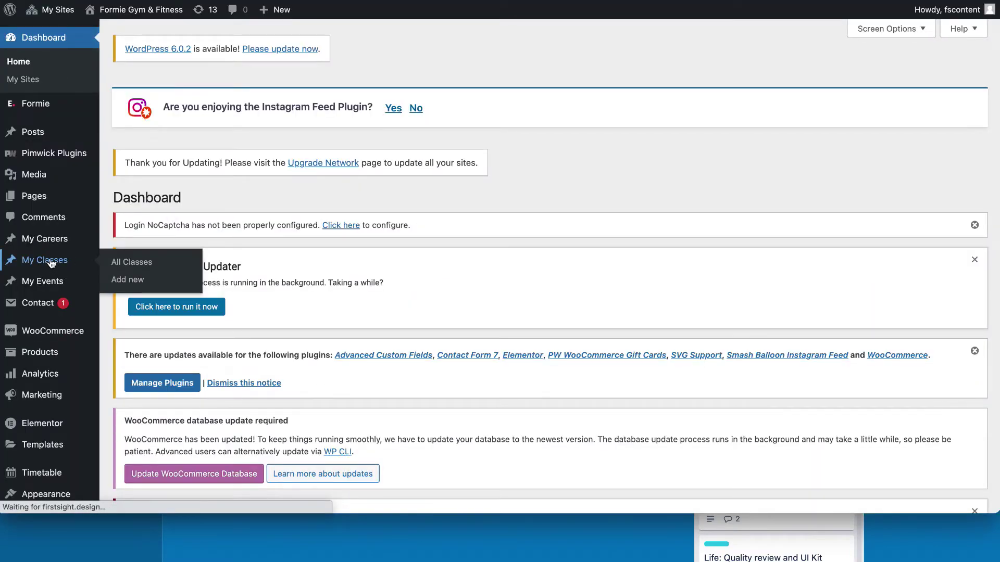
scroll(217, 276, down, 10)
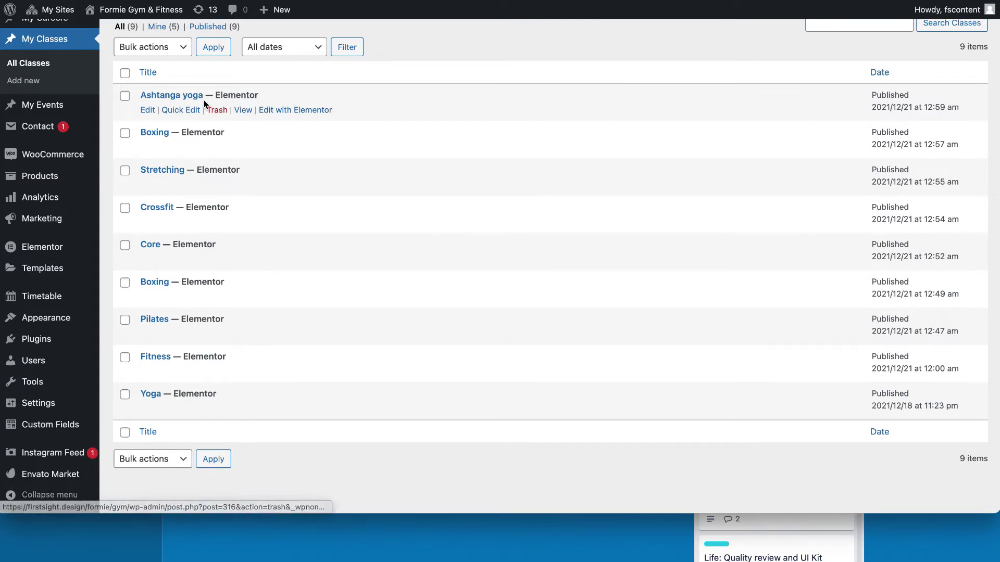
Step: Open the Ashtanga yoga class in Elementor in a new tab and view its content down to the Stretching section
right_click(283, 116)
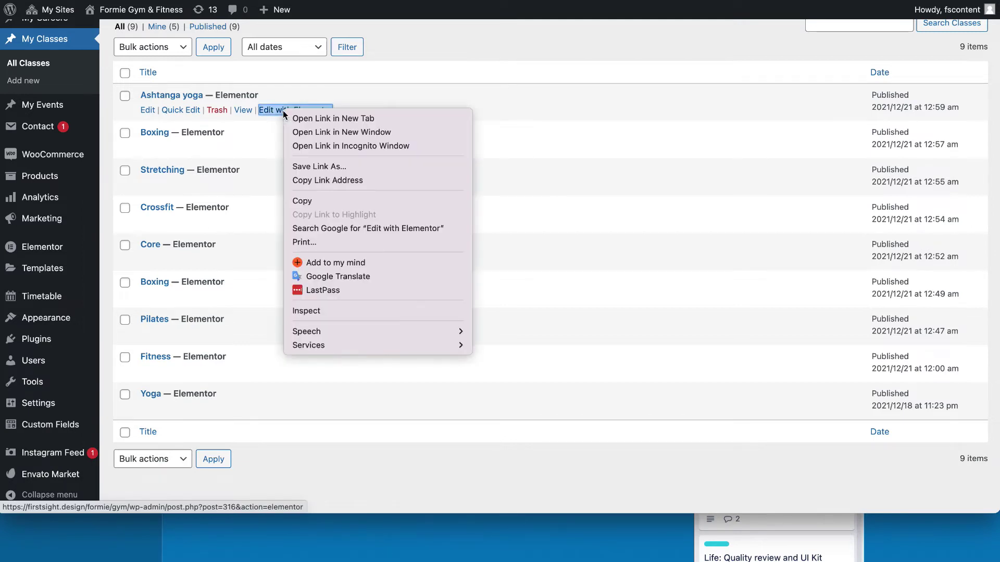
click(304, 118)
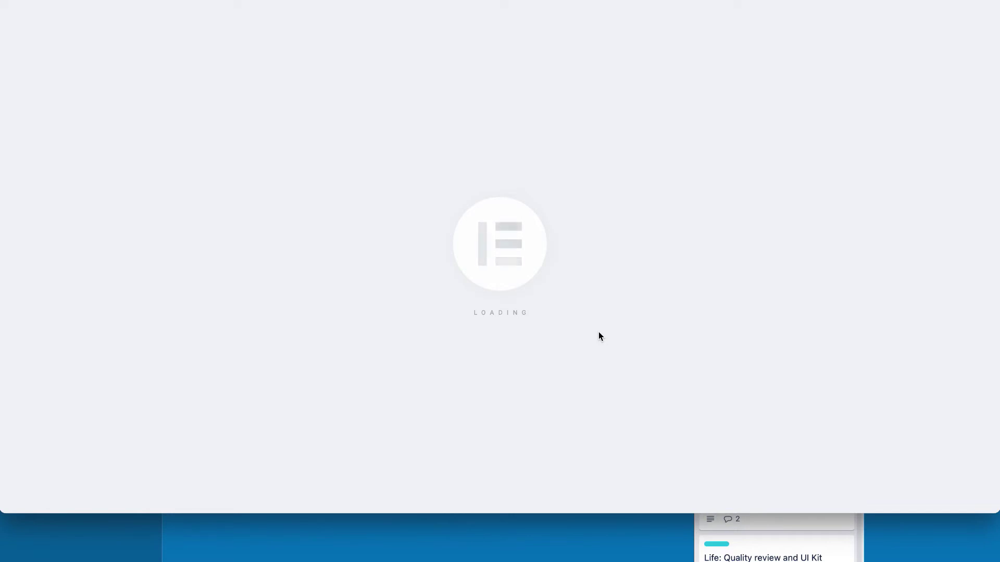
scroll(598, 332, down, 10)
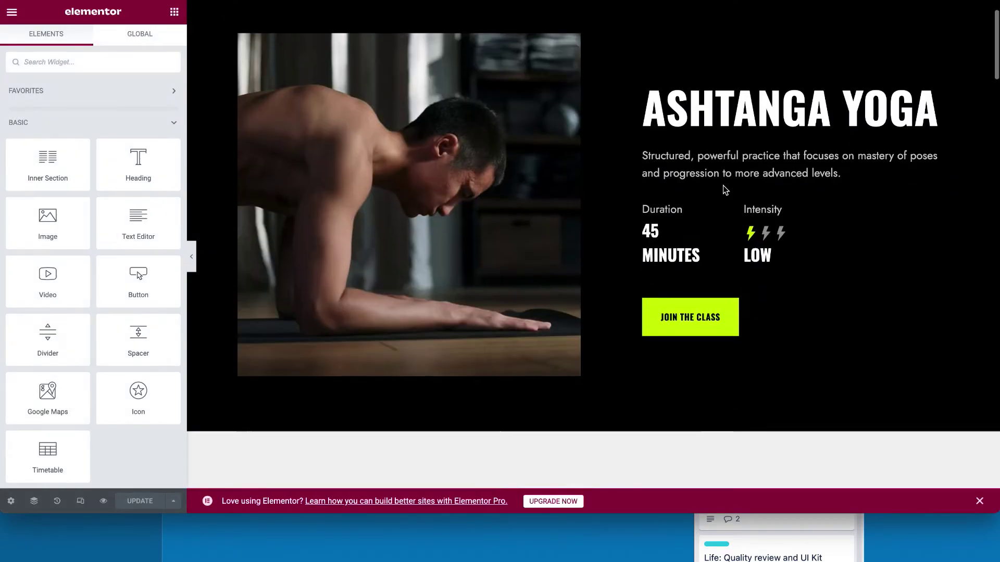
scroll(723, 186, up, 1)
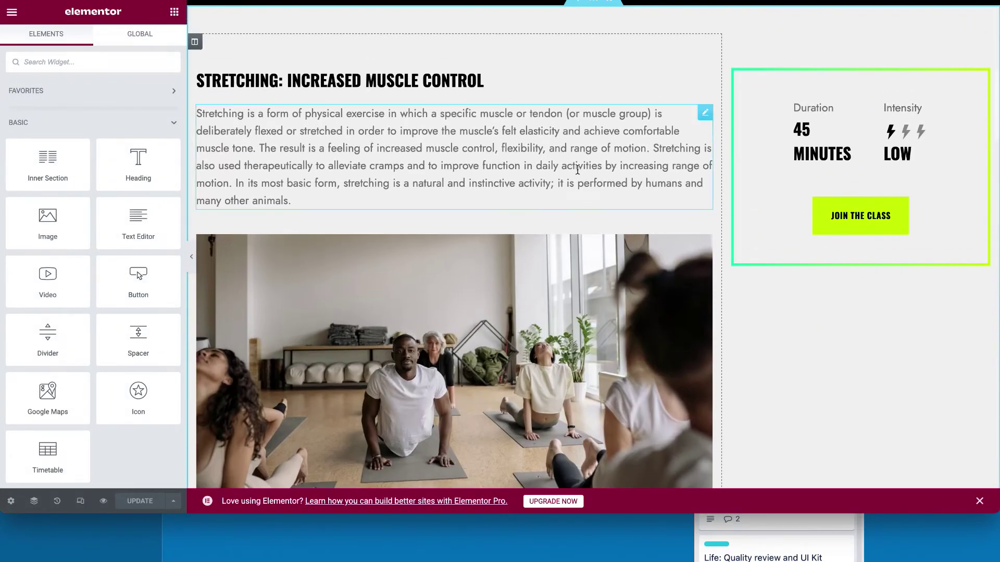
Step: Review the settings of the stretching description text and the "Stretching: Increased Muscle Control" heading
click(705, 112)
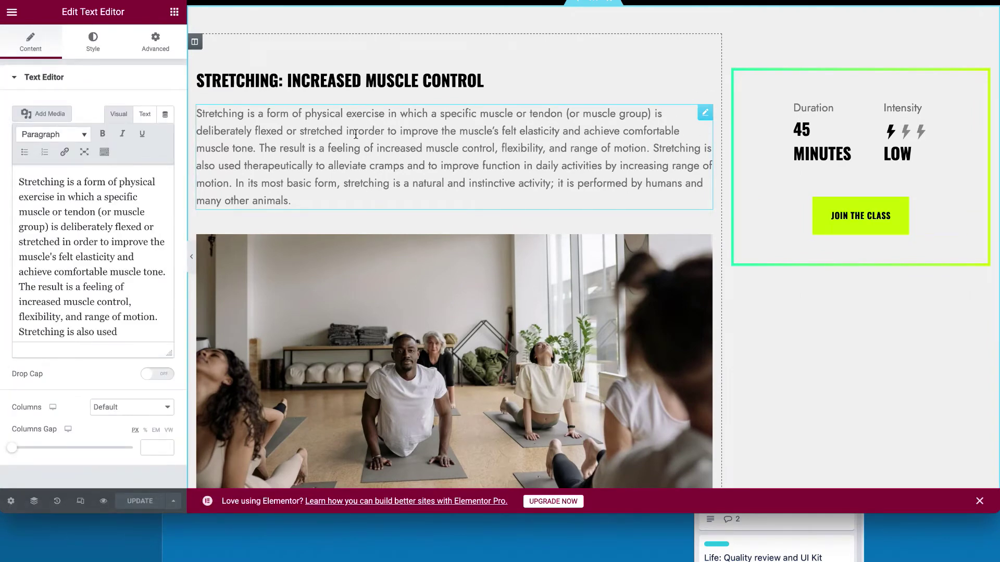
click(705, 76)
scroll(919, 179, down, 1)
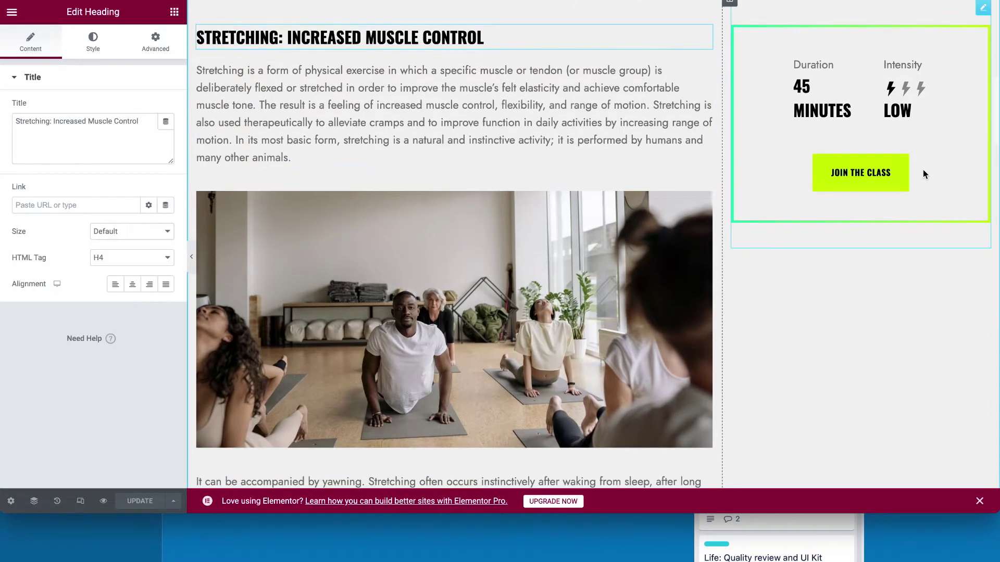
scroll(923, 167, up, 1)
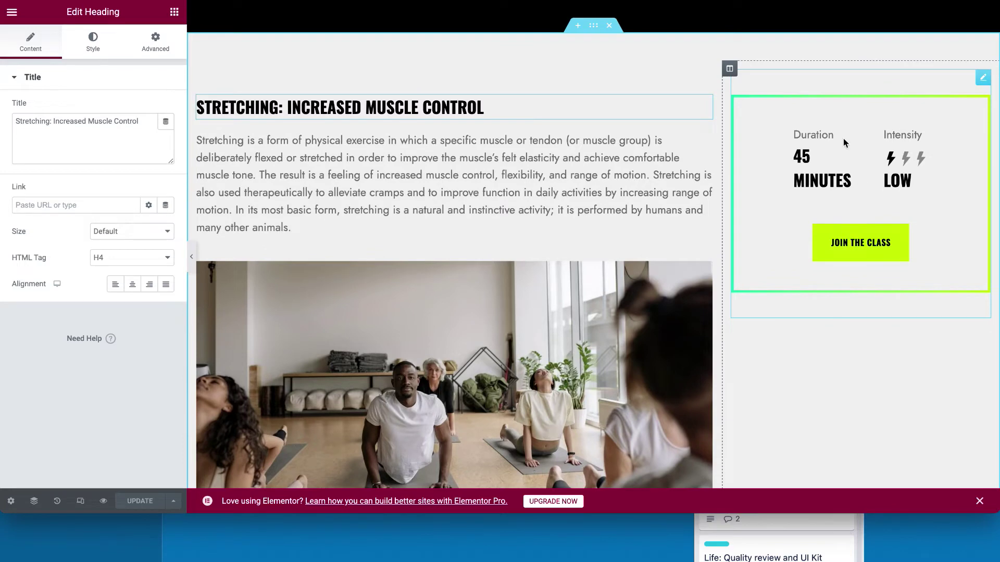
Step: Open the Class Info widget's settings and check the available Class options while keeping Ashtanga yoga
click(983, 78)
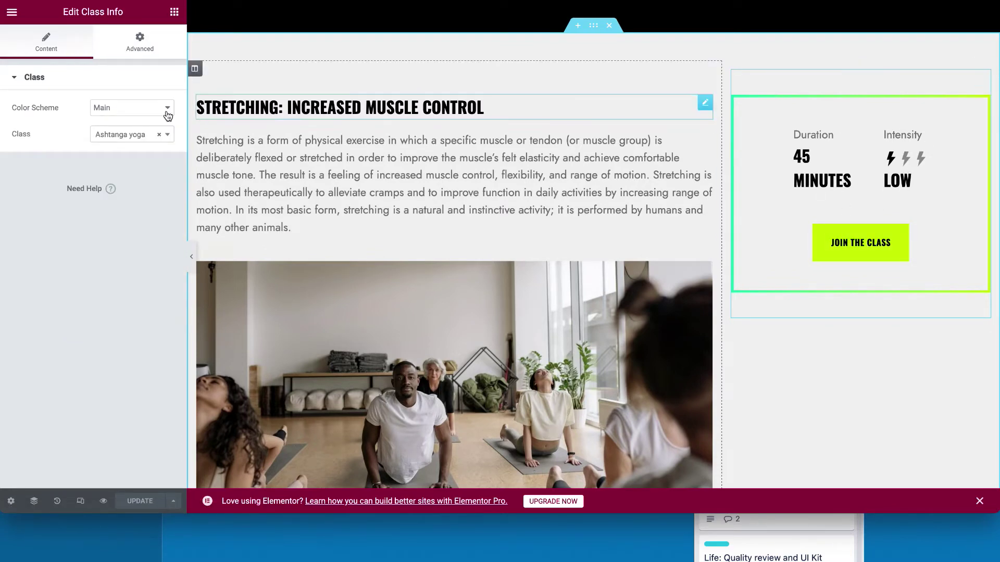
click(134, 144)
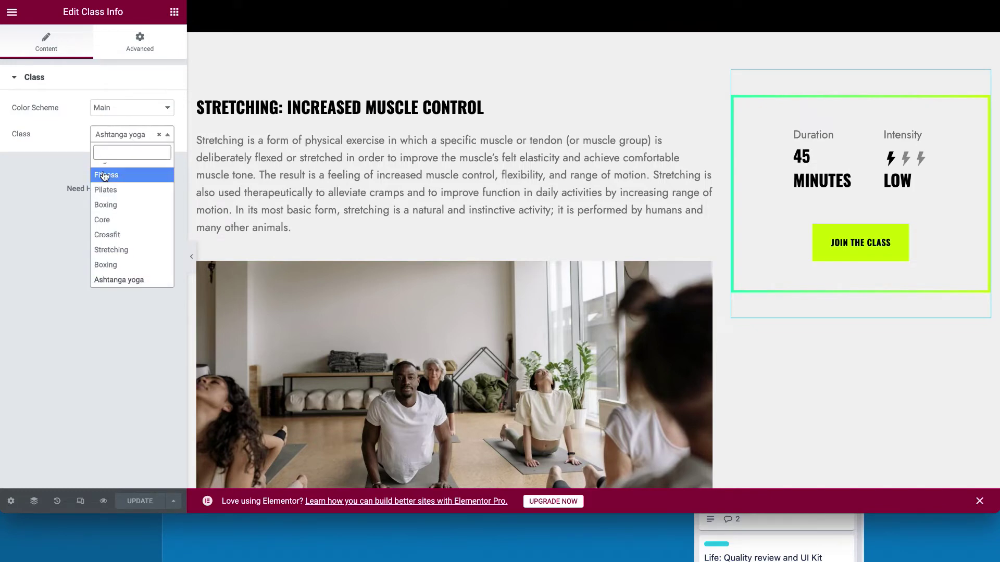
click(78, 127)
Step: Review the second-column icon boxes under What You Need to Know Before the Class, and look over the rest of the page
scroll(583, 230, down, 15)
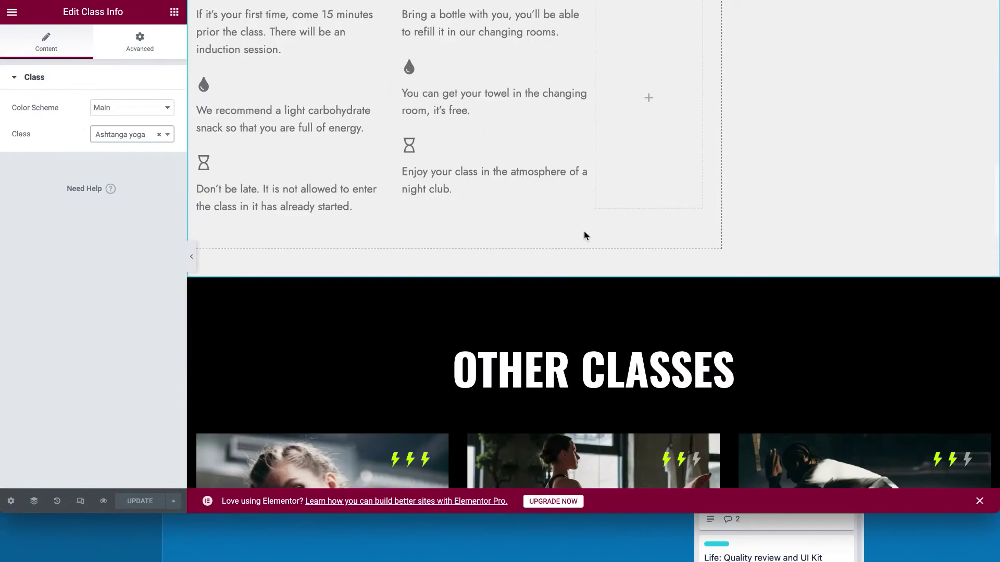
scroll(582, 225, up, 3)
click(582, 151)
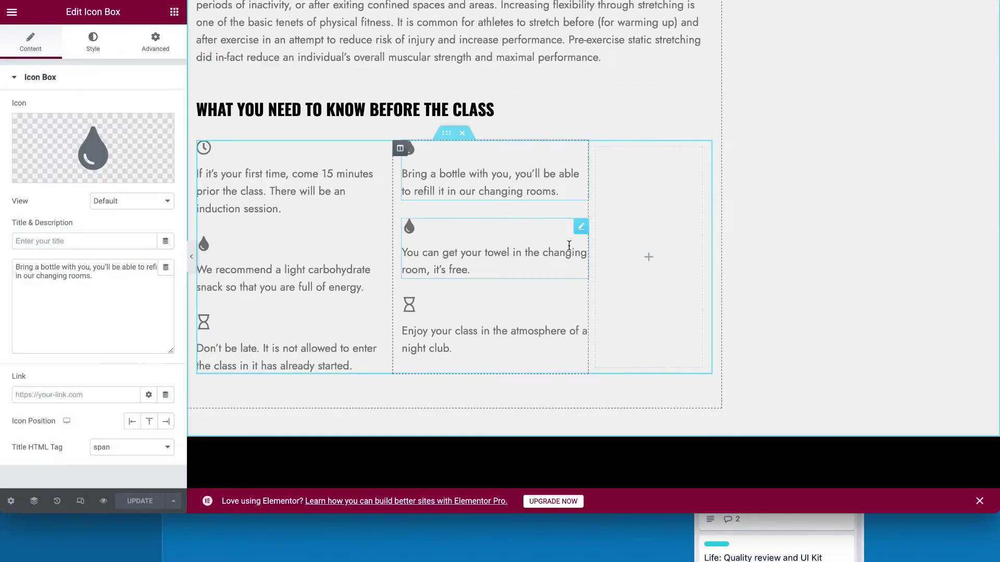
click(581, 233)
click(581, 304)
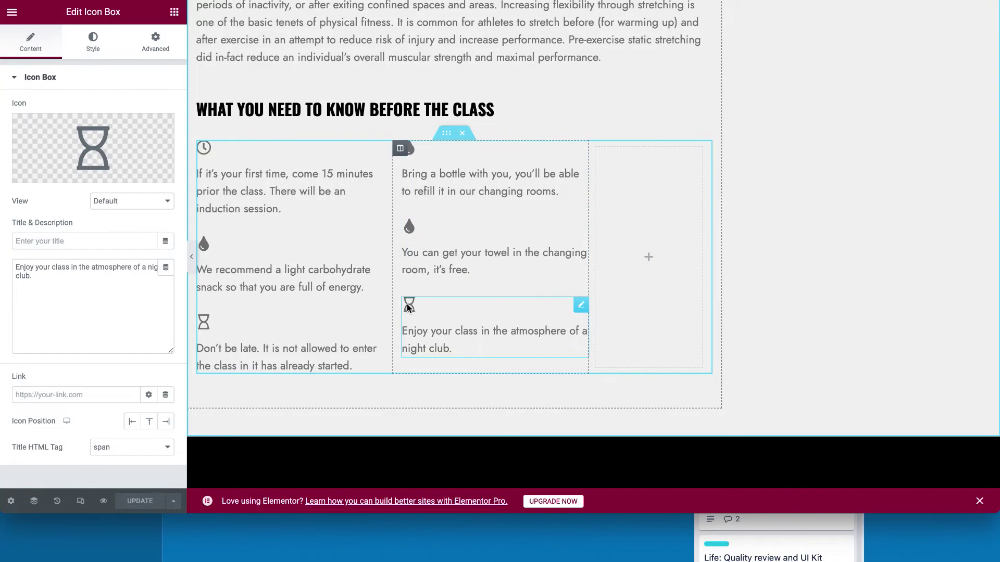
scroll(407, 304, down, 5)
scroll(408, 309, down, 4)
scroll(408, 308, up, 20)
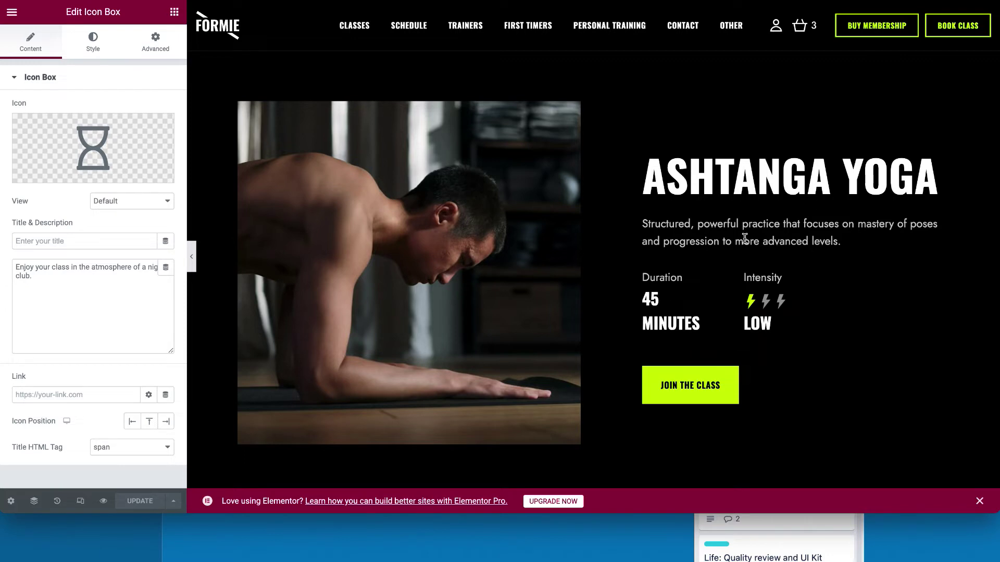
Step: Return to the classes list and open the Ashtanga yoga class in the WordPress editor in a new tab
key(ctrl+shift+Tab)
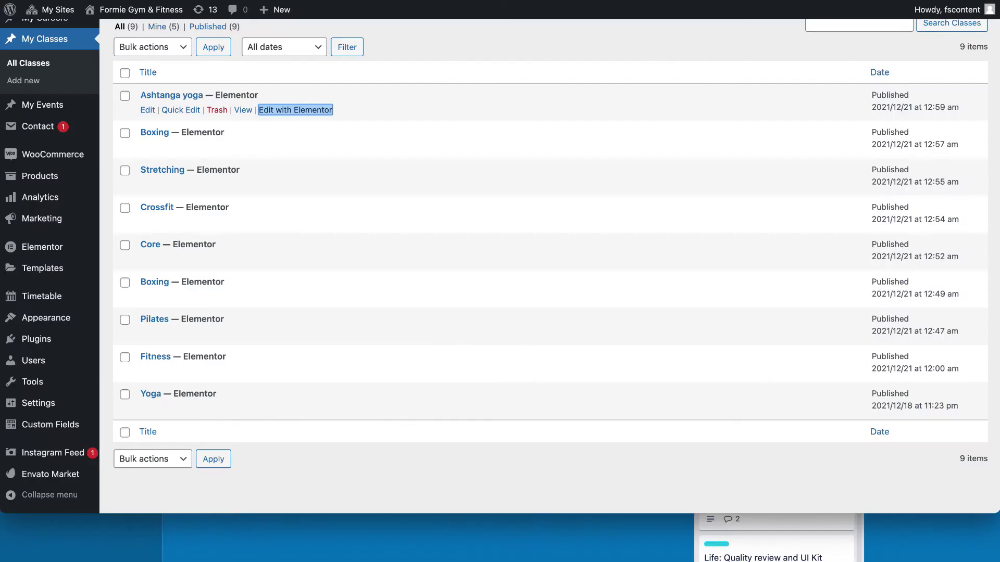
click(151, 111)
right_click(151, 111)
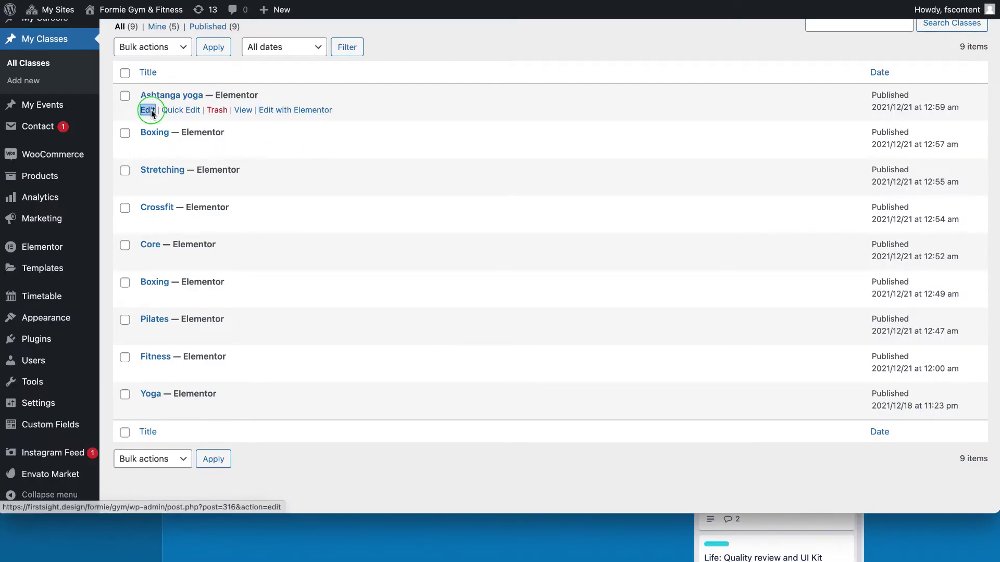
click(183, 116)
click(760, 2)
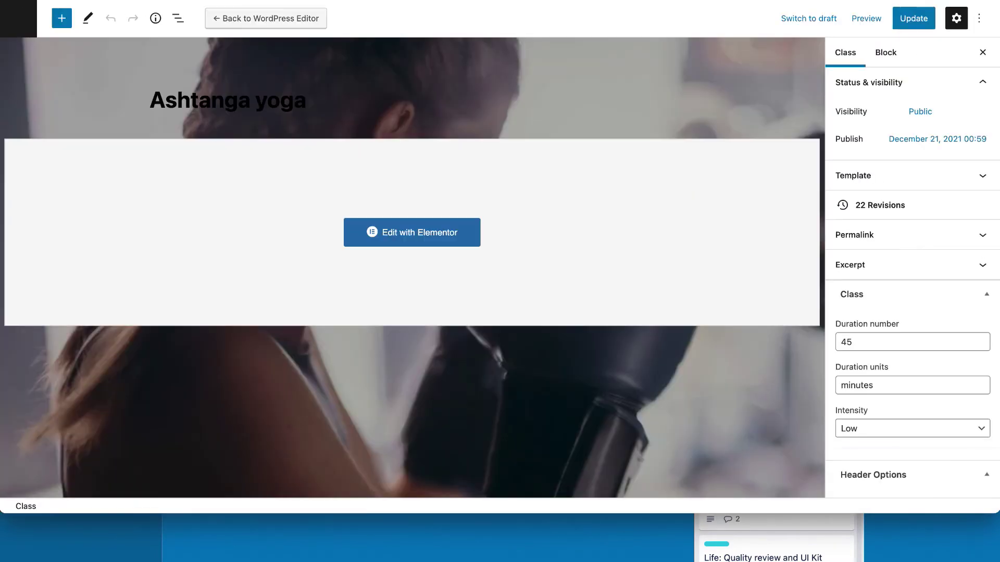
Step: Compare the Ashtanga yoga title in the classes list with the title on its Elementor page
key(ctrl+shift+Tab)
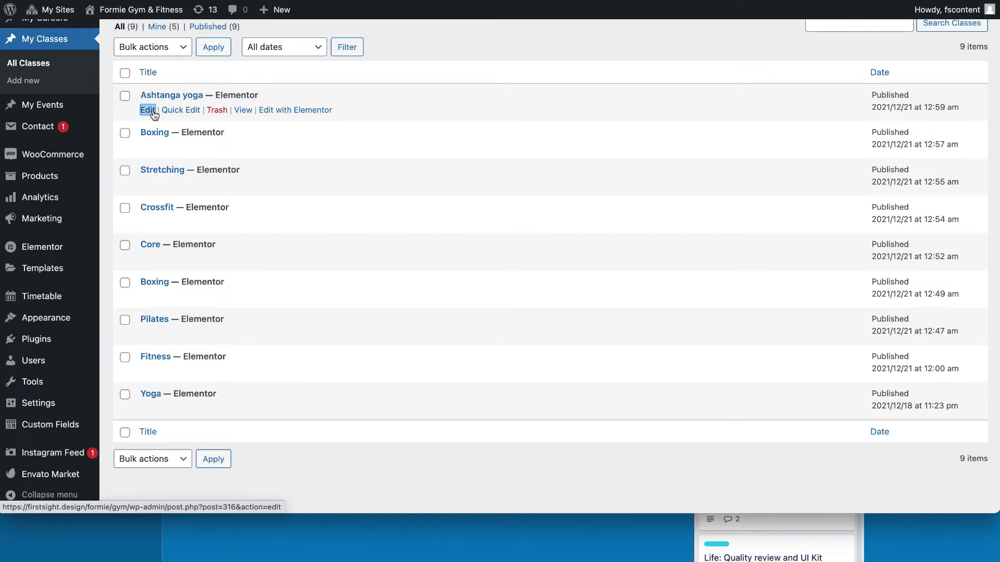
click(172, 100)
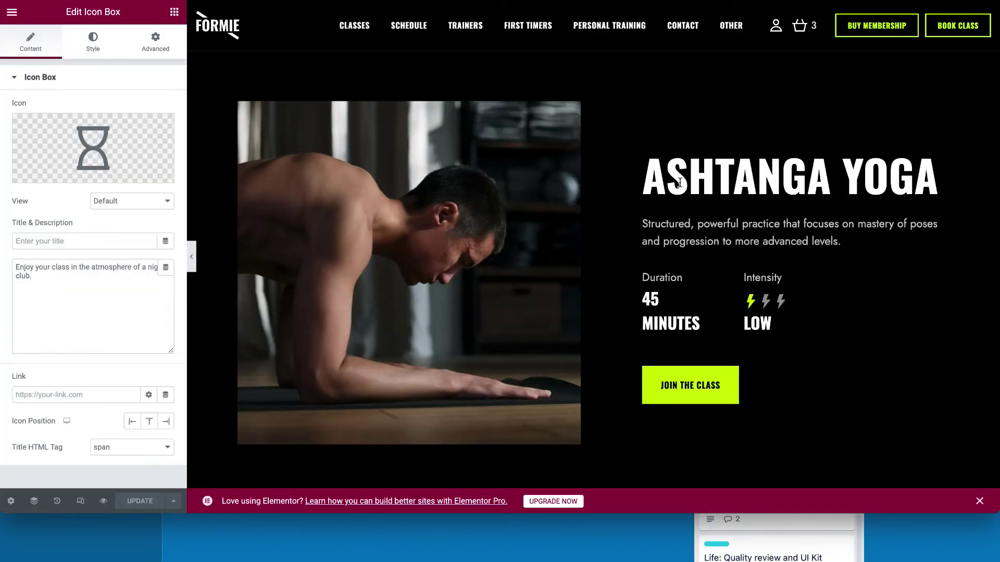
drag(636, 183, 915, 183)
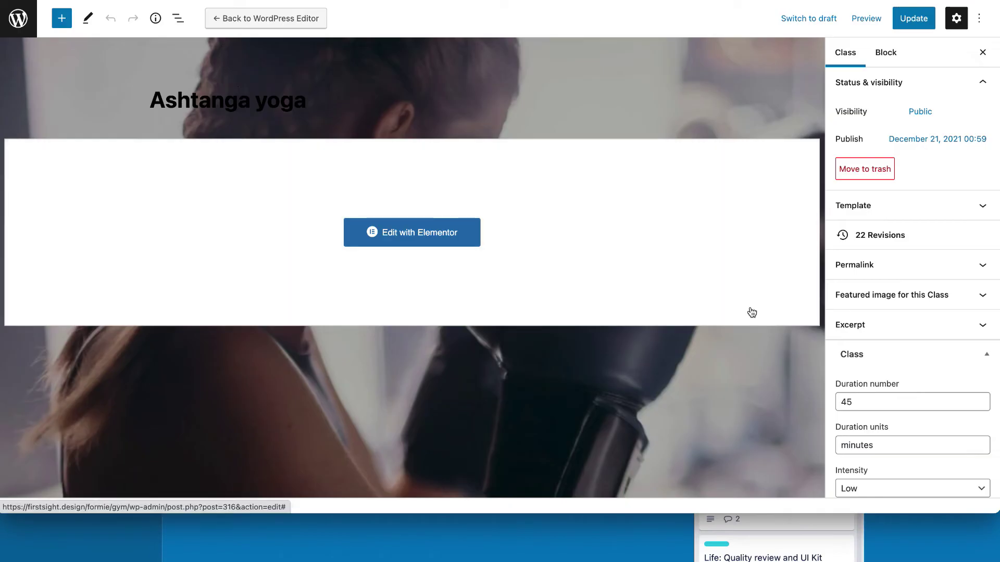
Step: Review the Ashtanga yoga class's duration number, duration units and Intensity options, keeping Low
scroll(978, 371, down, 4)
click(893, 196)
click(863, 240)
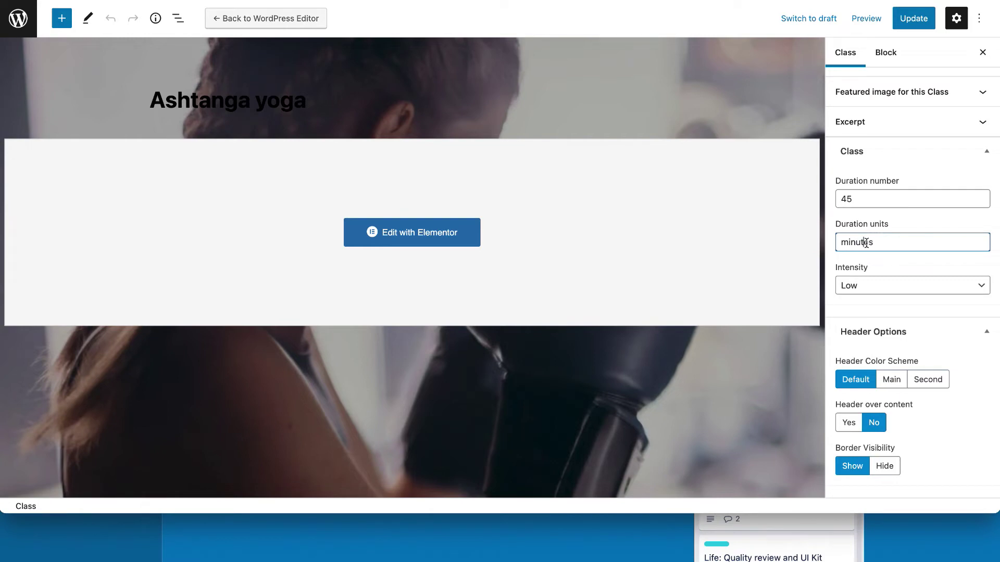
click(861, 285)
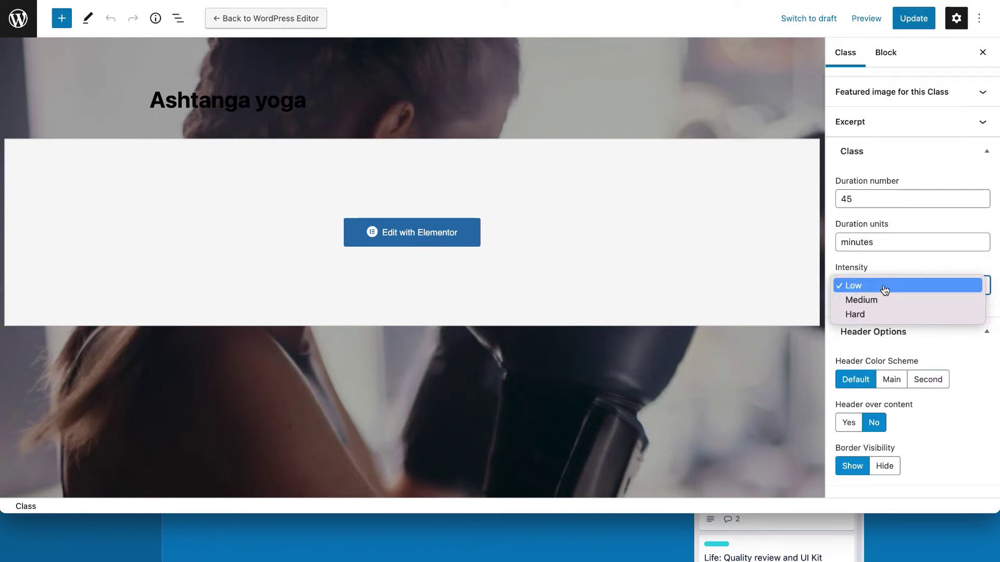
click(902, 266)
click(907, 24)
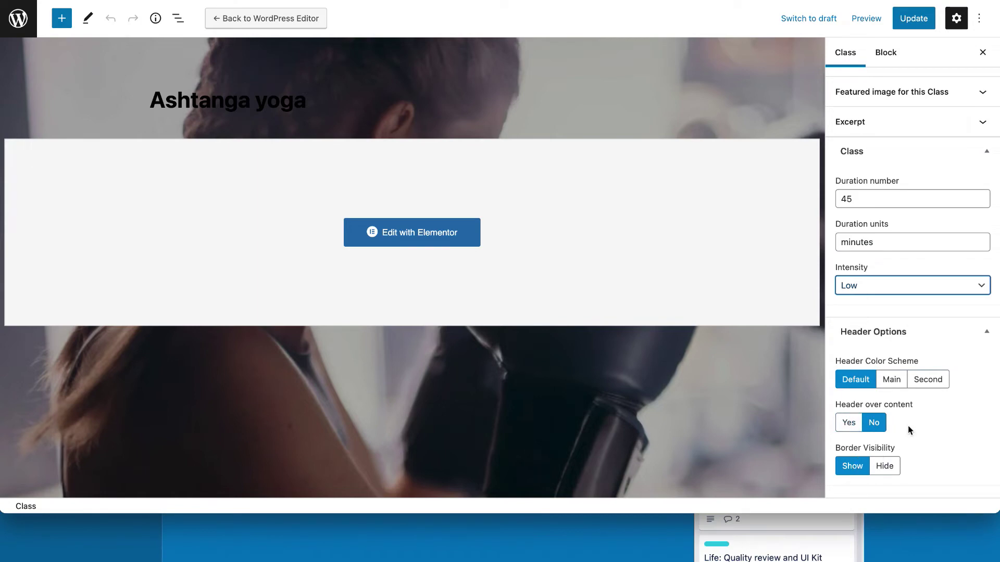
Step: Look through the Header Options and the other settings of the Ashtanga yoga class
scroll(938, 419, up, 4)
scroll(937, 420, down, 4)
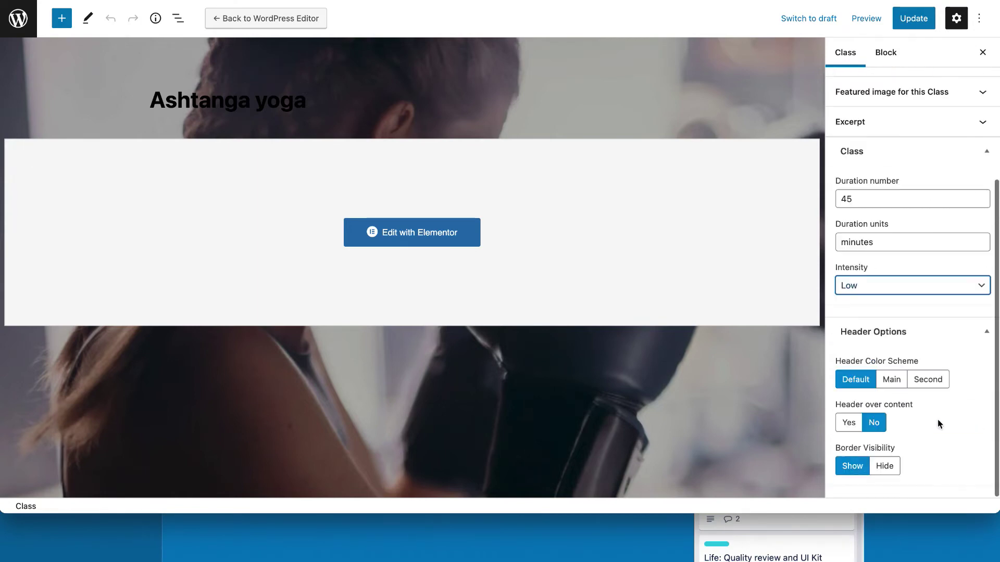
scroll(899, 455, up, 4)
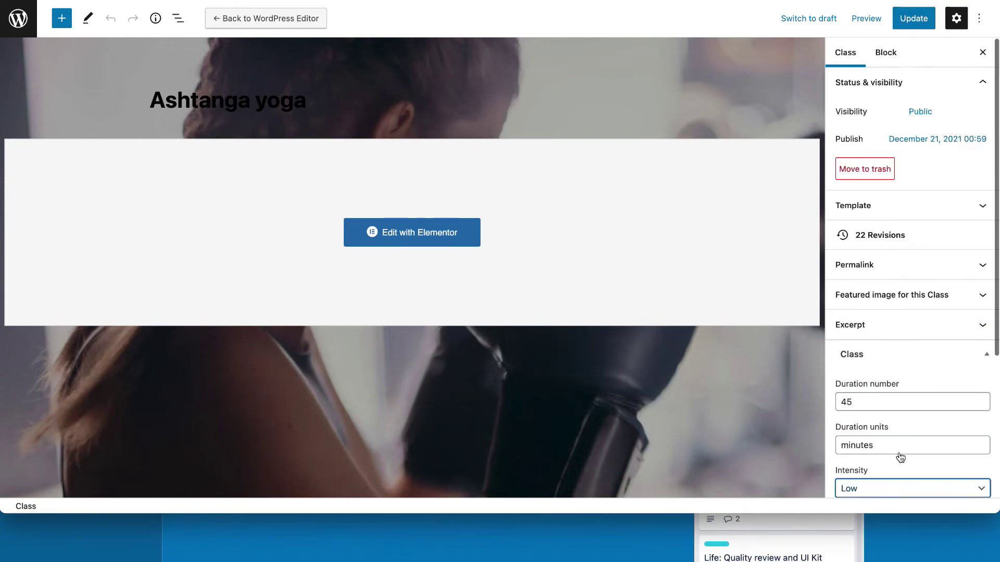
Step: Check the Ashtanga yoga class's featured image and update the class
click(889, 289)
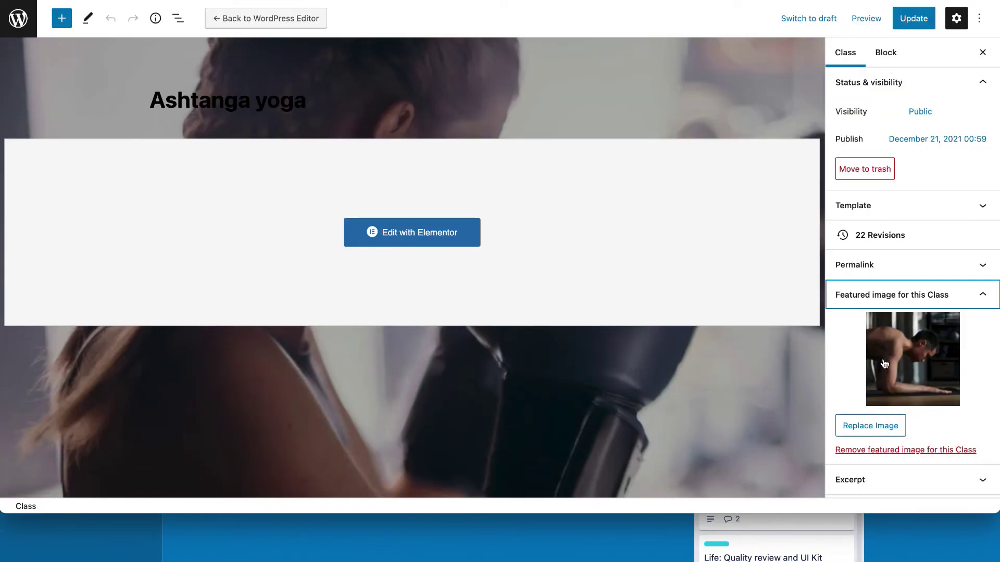
click(915, 24)
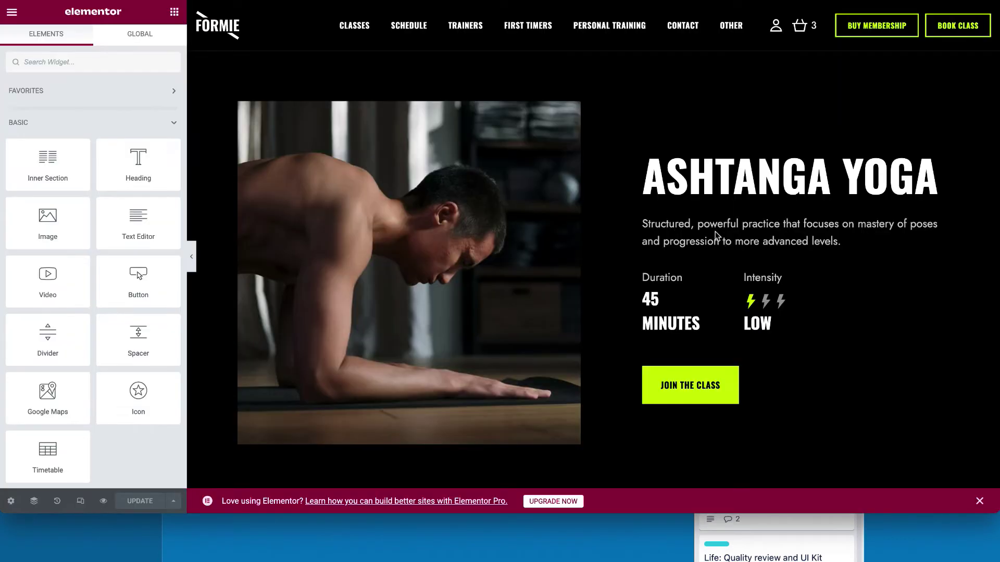
scroll(716, 235, down, 1)
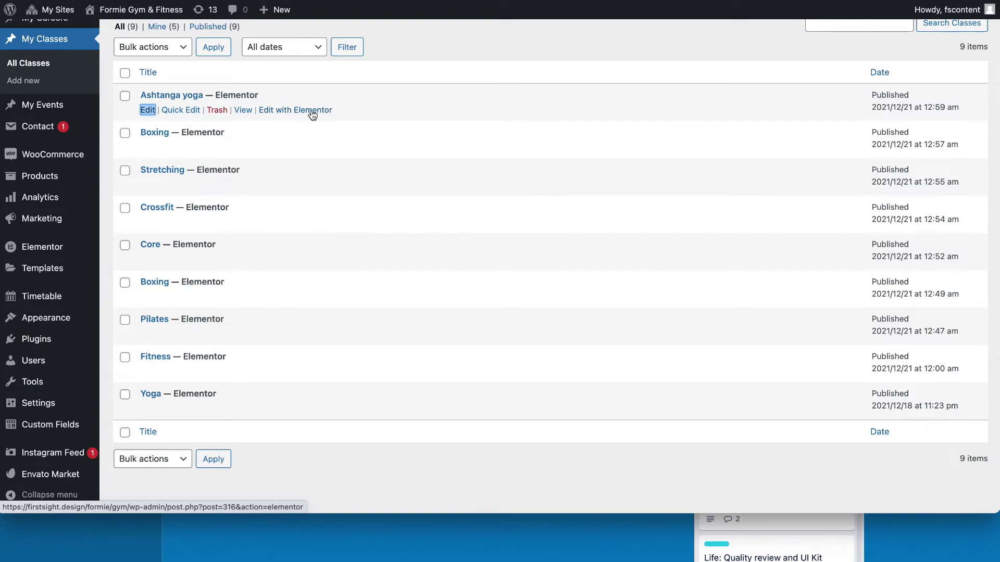
scroll(336, 197, up, 2)
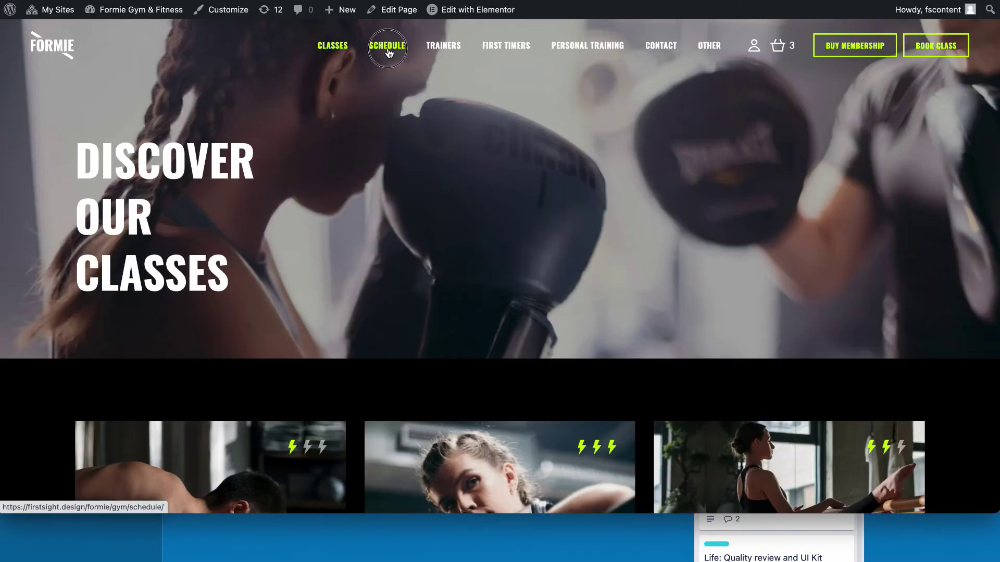
Step: Open the live site's Schedule page and look over its event filters and weekly timetable
click(390, 51)
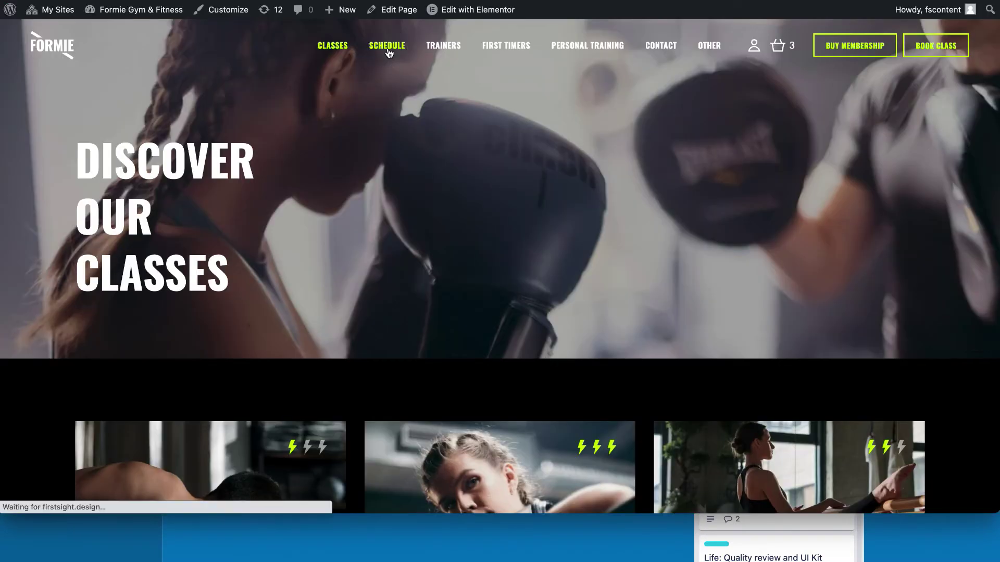
scroll(358, 187, down, 10)
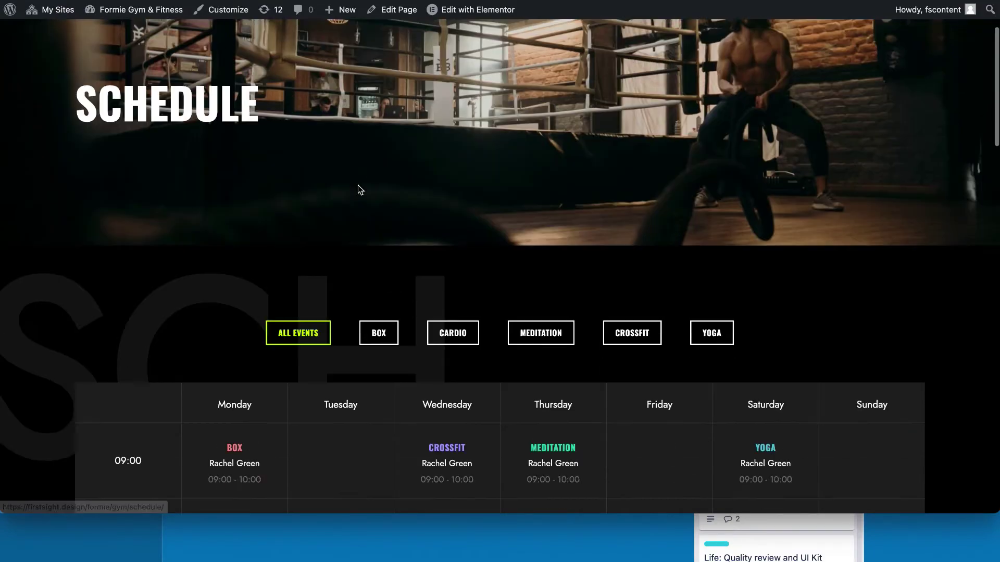
scroll(357, 185, up, 3)
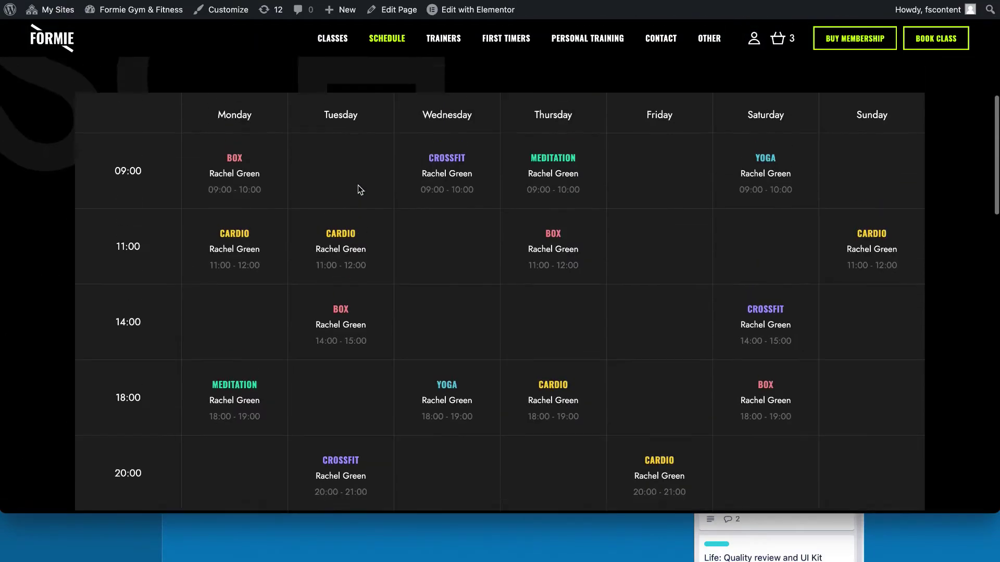
scroll(357, 185, down, 1)
scroll(358, 185, down, 8)
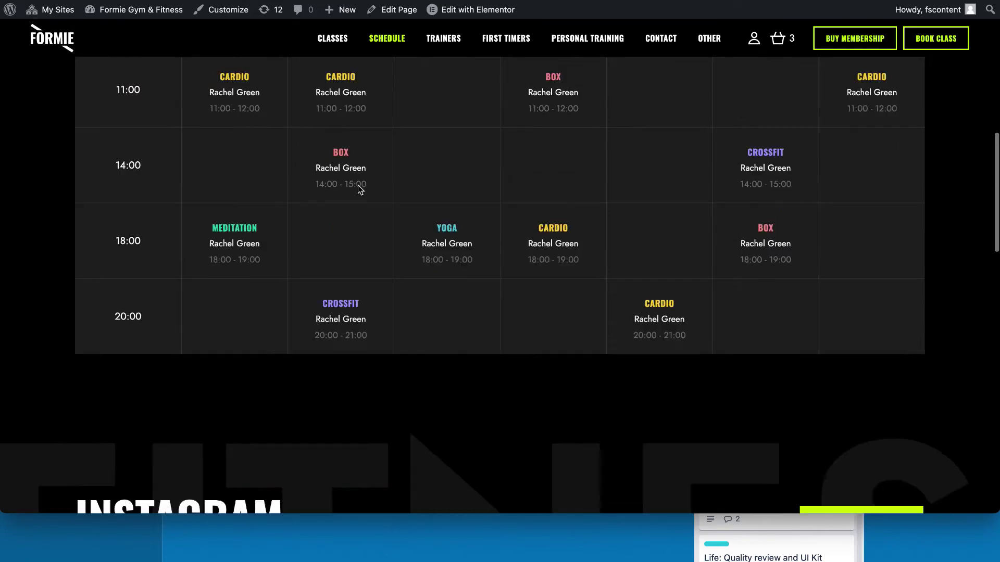
scroll(358, 185, up, 9)
scroll(358, 185, up, 2)
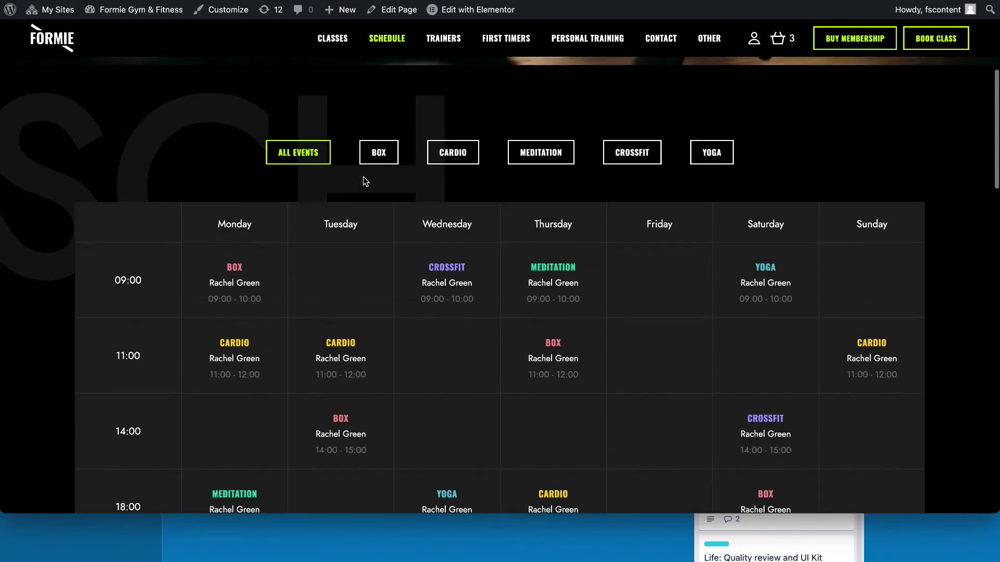
Step: Filter the timetable by Box, Cardio, Meditation, Crossfit and Yoga in turn, review the Box events, and show All Events again
click(383, 158)
click(447, 159)
click(547, 165)
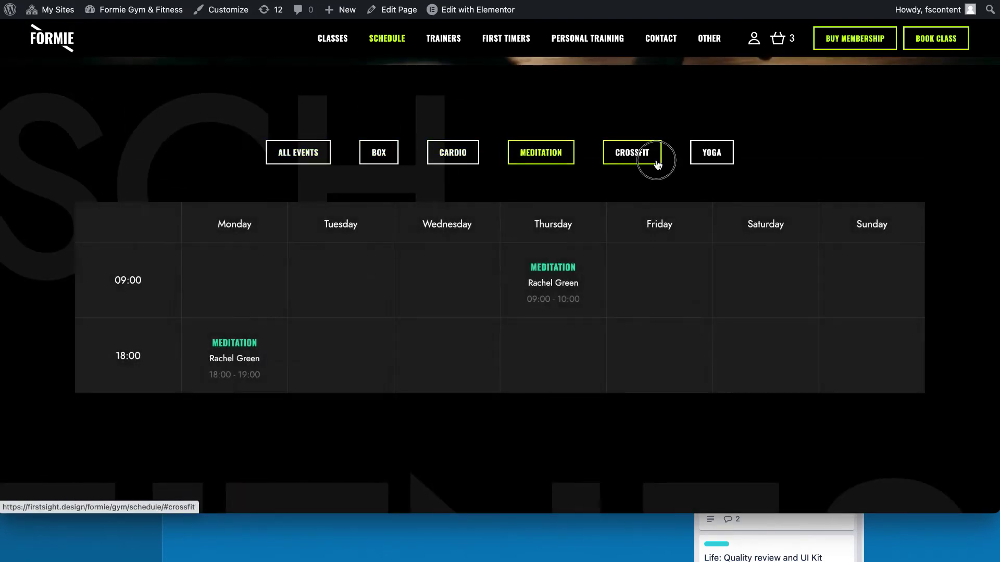
click(654, 163)
click(712, 151)
click(376, 153)
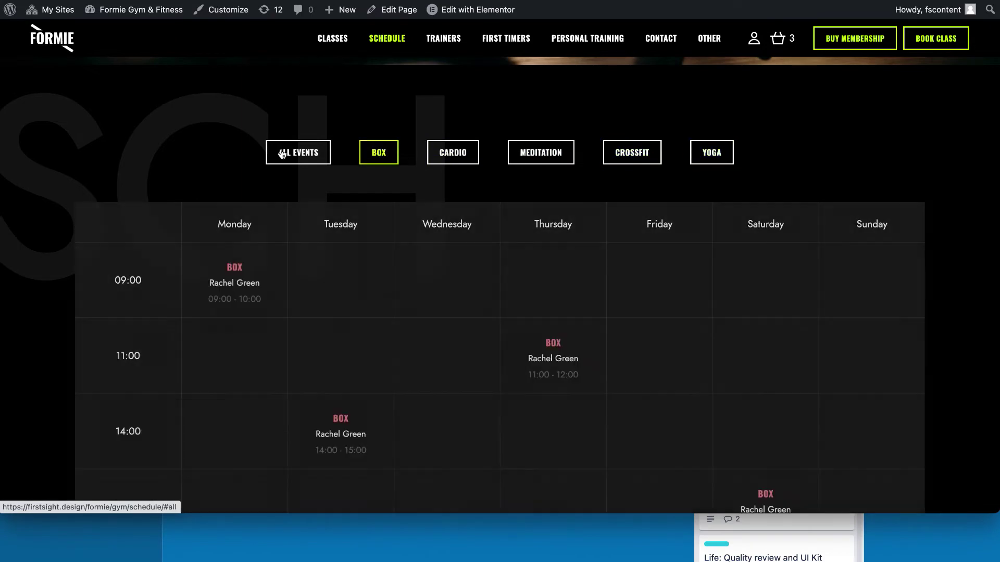
scroll(334, 203, down, 4)
scroll(334, 203, up, 2)
scroll(333, 205, up, 2)
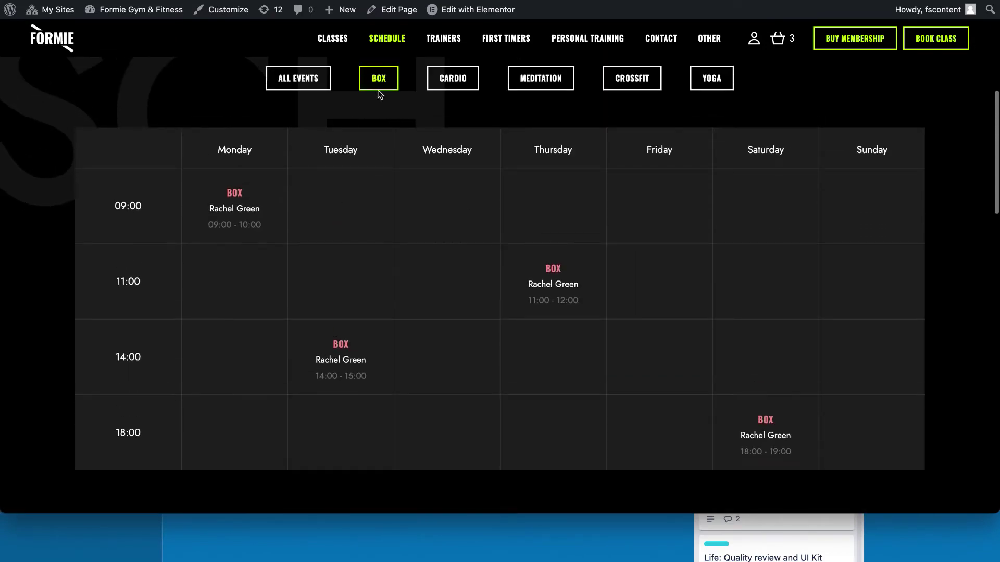
click(297, 74)
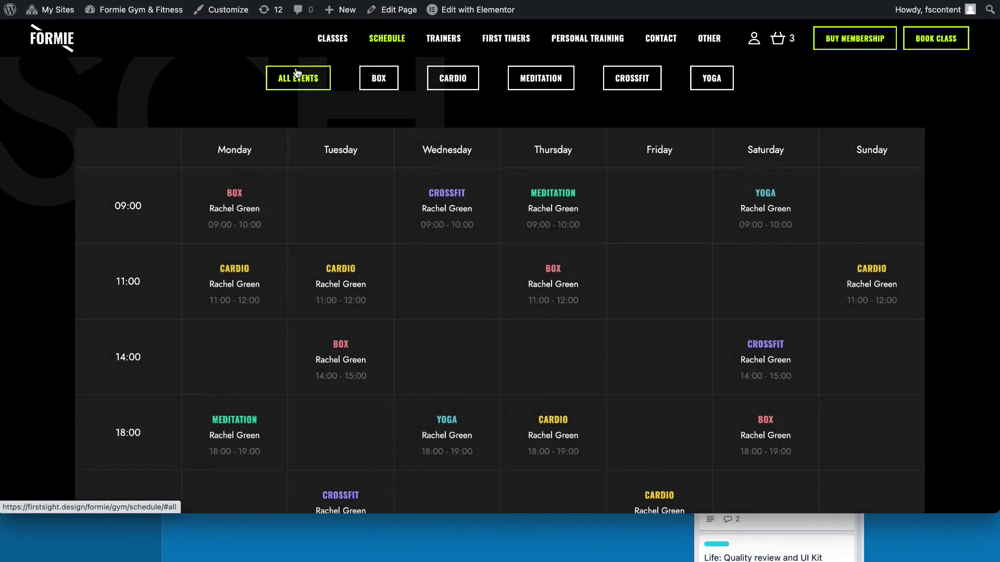
Step: Open the Schedule page in Elementor in a new tab and select its Timetable widget for editing
scroll(288, 342, down, 3)
scroll(286, 341, up, 10)
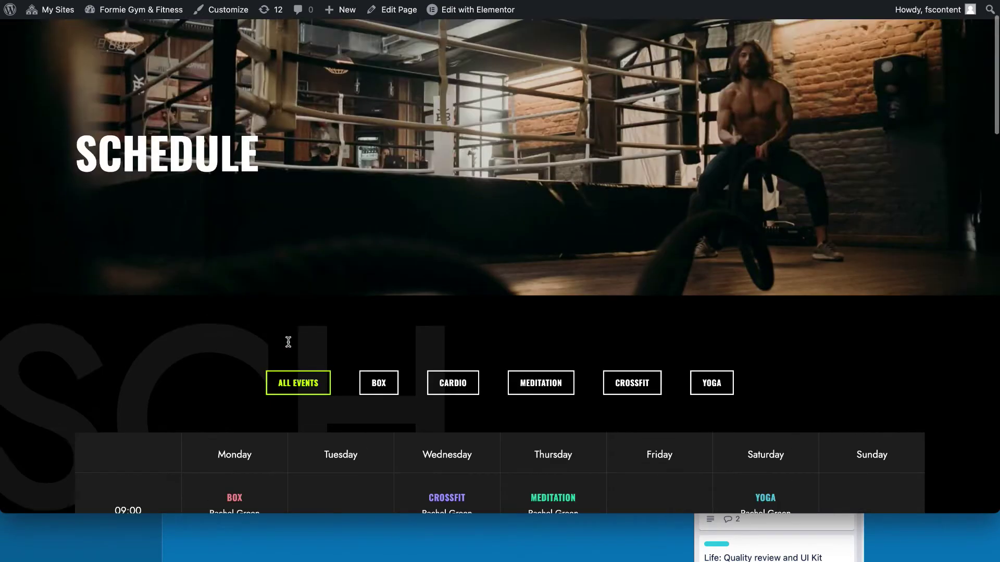
scroll(286, 341, down, 11)
right_click(470, 10)
click(498, 21)
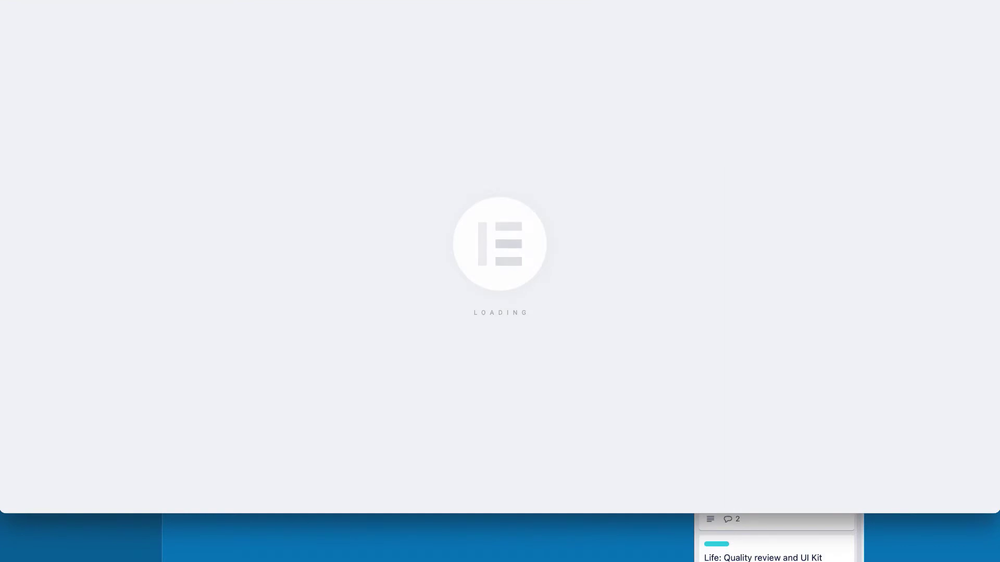
scroll(461, 216, down, 4)
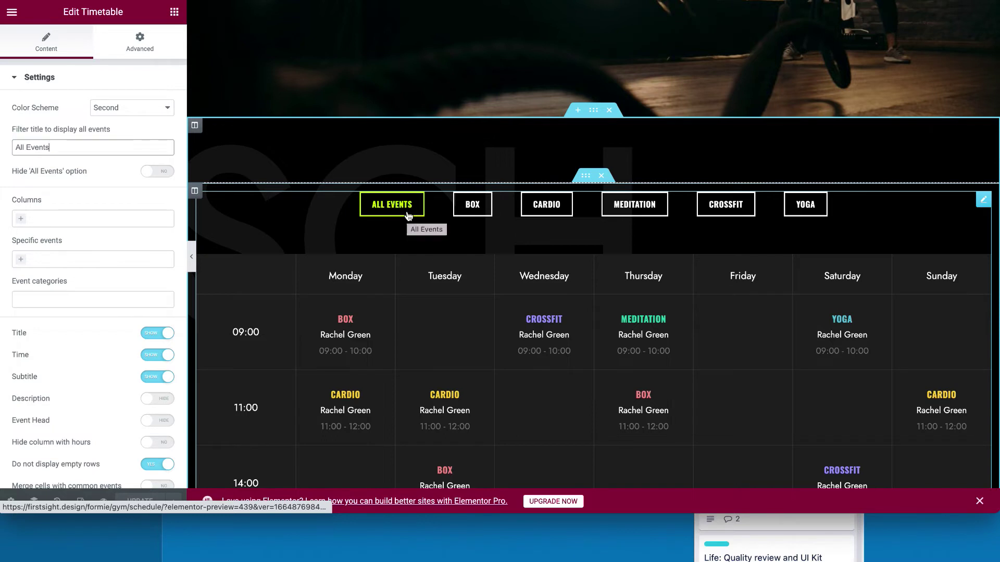
Step: Review the Timetable widget's filter title, display toggles, layout options and event table
drag(69, 148, 7, 148)
scroll(96, 268, down, 4)
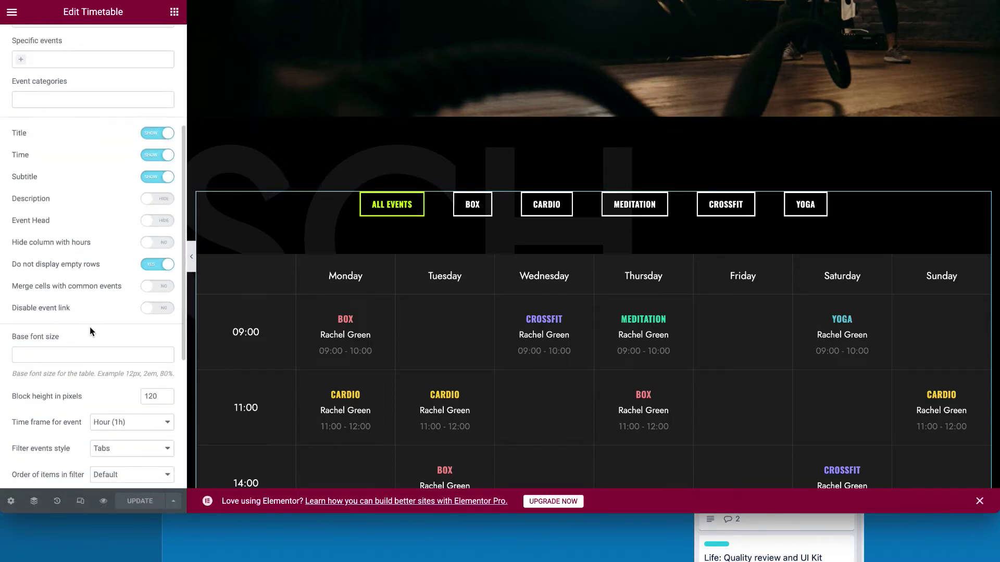
scroll(90, 327, down, 4)
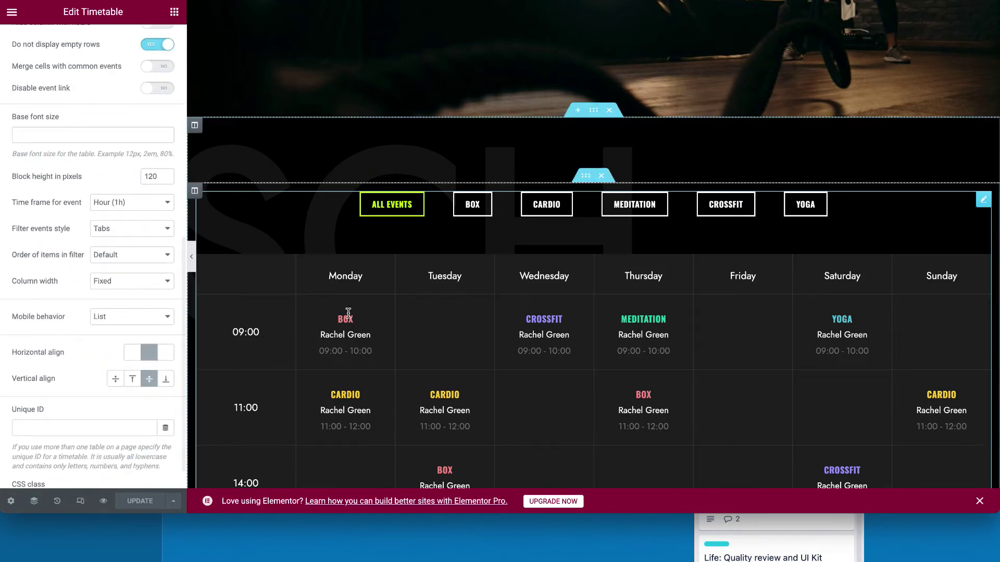
scroll(345, 317, down, 4)
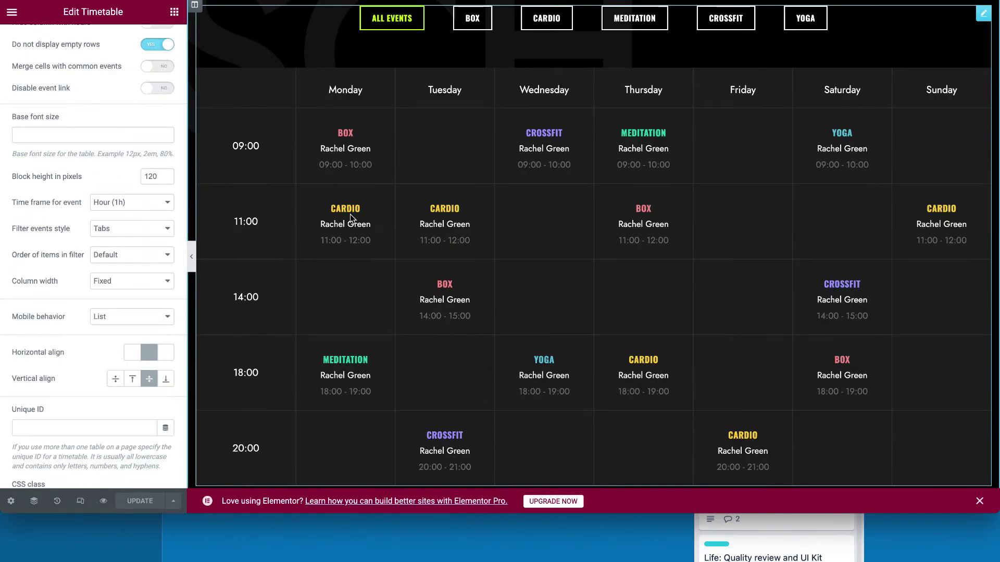
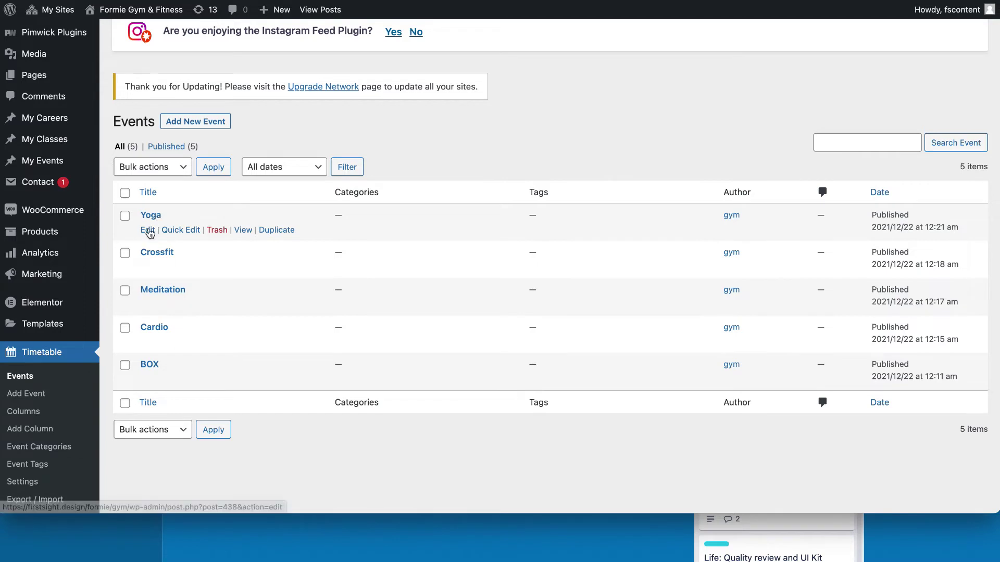
Step: Open the Yoga timetable event for editing, review its timeslots and settings, and update the event
click(148, 231)
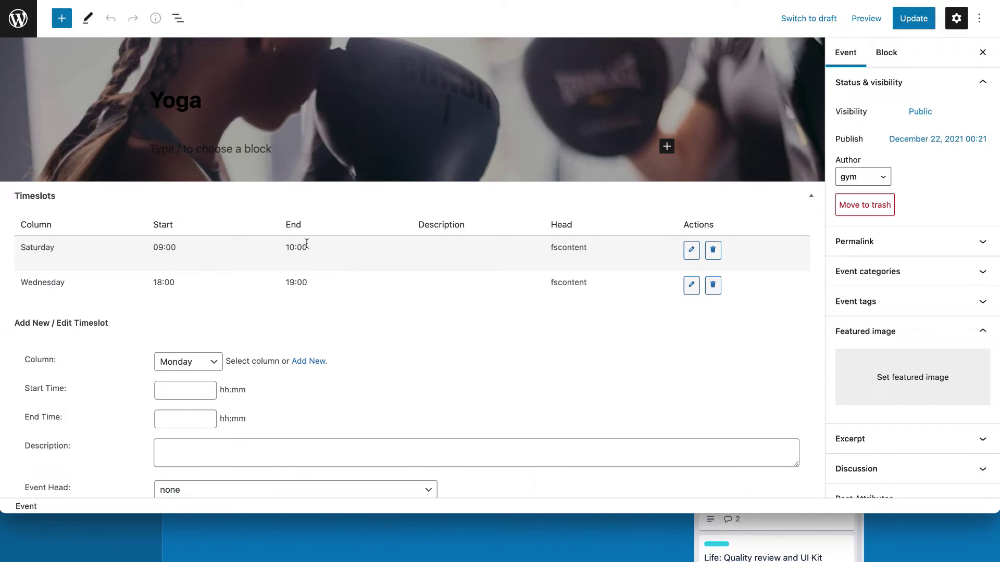
scroll(306, 243, down, 10)
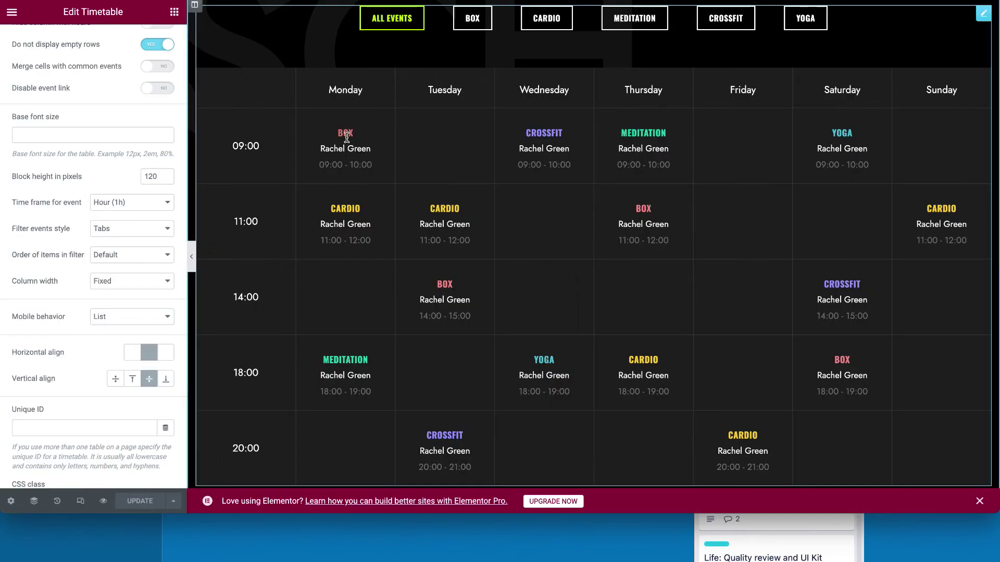
scroll(346, 136, down, 2)
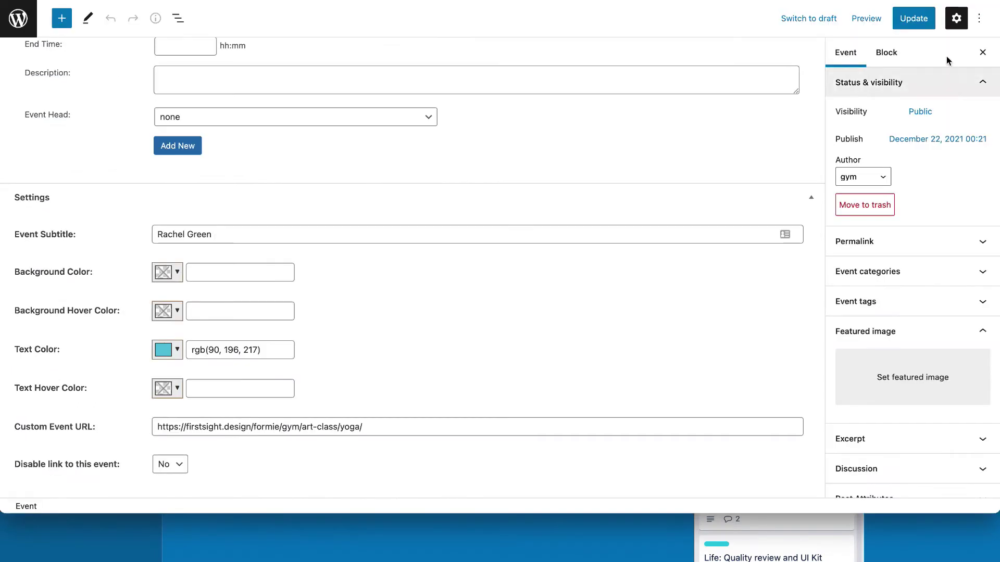
click(917, 18)
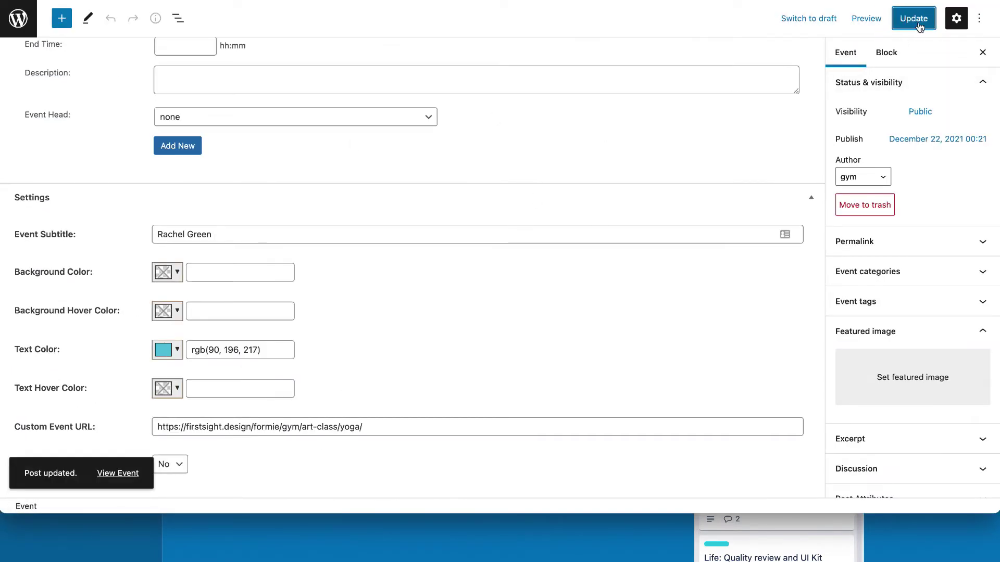
click(903, 306)
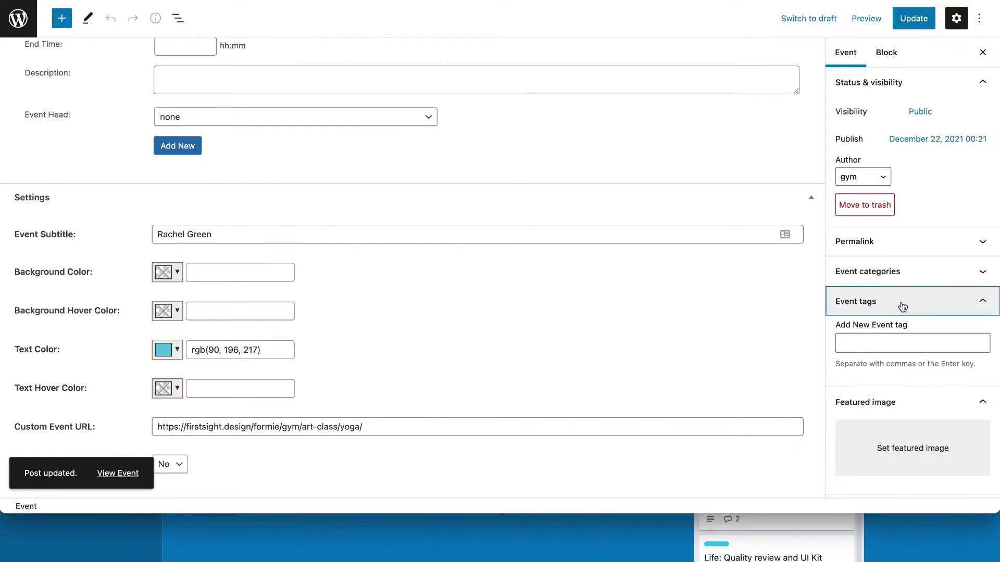
Step: Load the gym site's homepage and go to the Schedule page's timetable
key(Return)
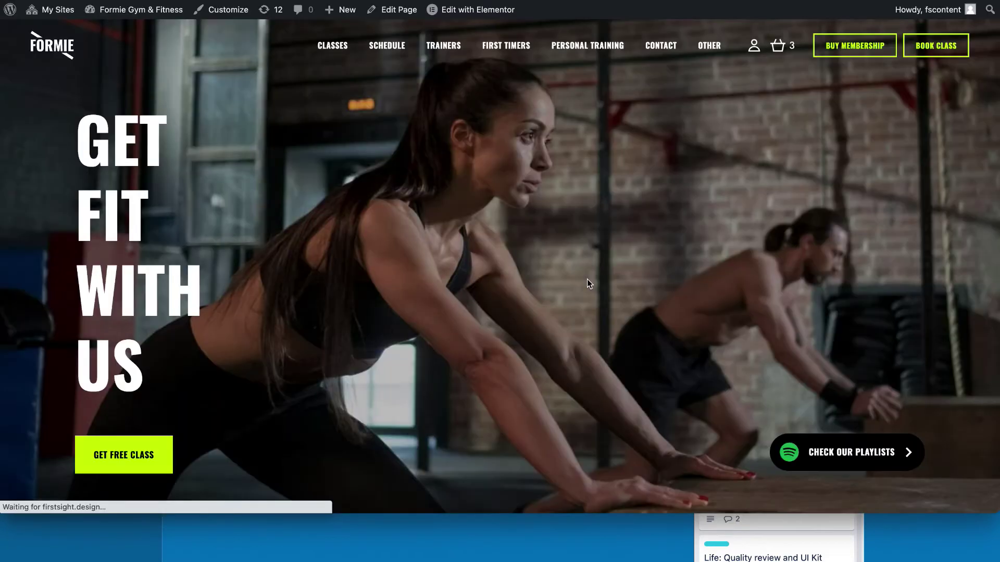
click(386, 45)
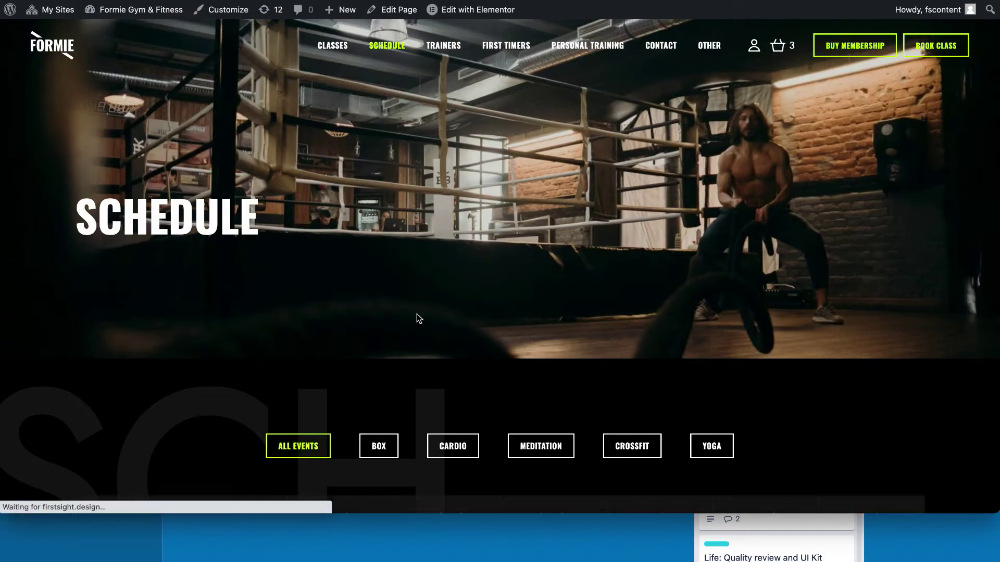
scroll(417, 317, down, 10)
scroll(486, 351, up, 5)
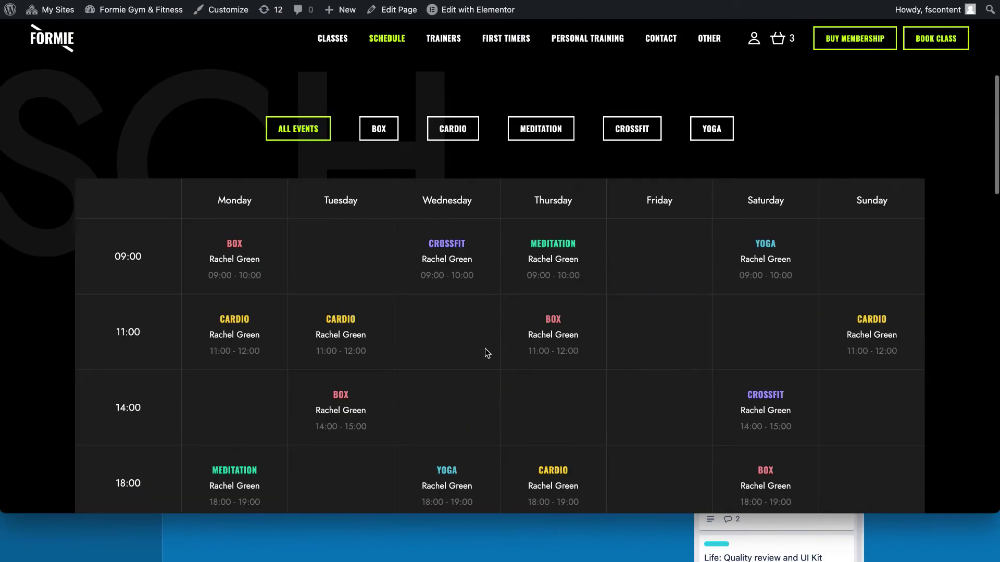
Step: Open the class page linked from Wednesday's 18:00 Yoga event, review it and return to the schedule
click(448, 470)
scroll(448, 468, down, 6)
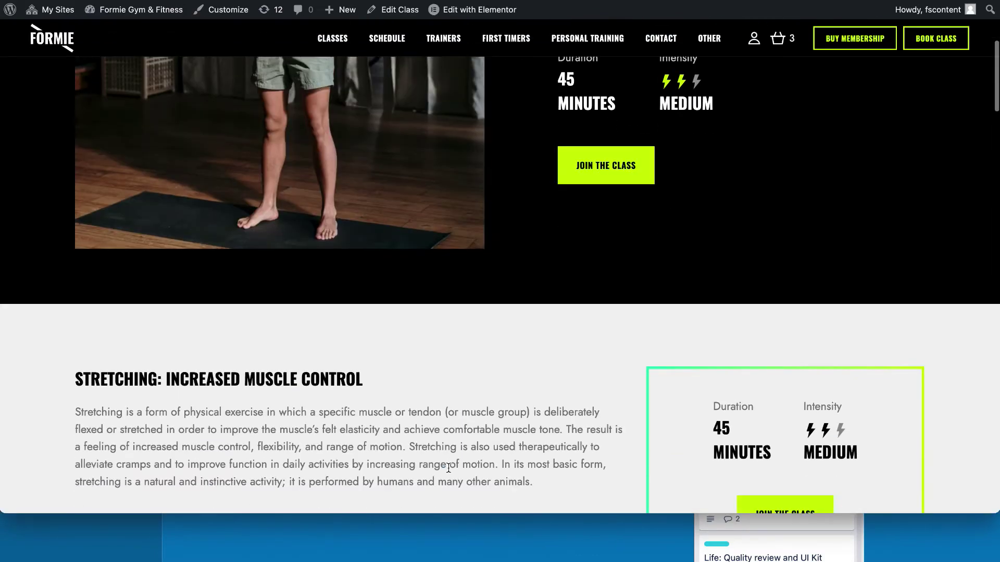
scroll(448, 467, down, 8)
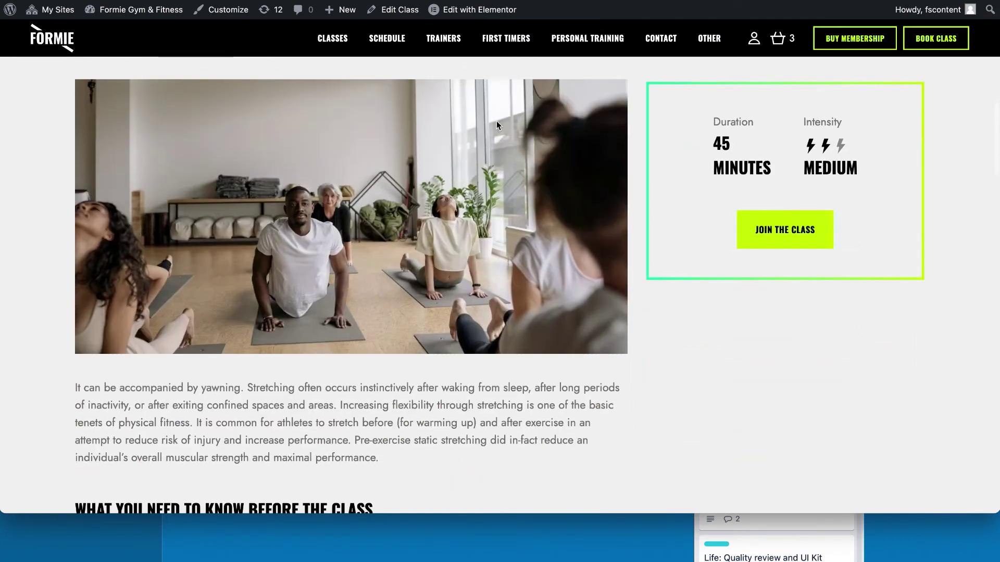
click(22, 0)
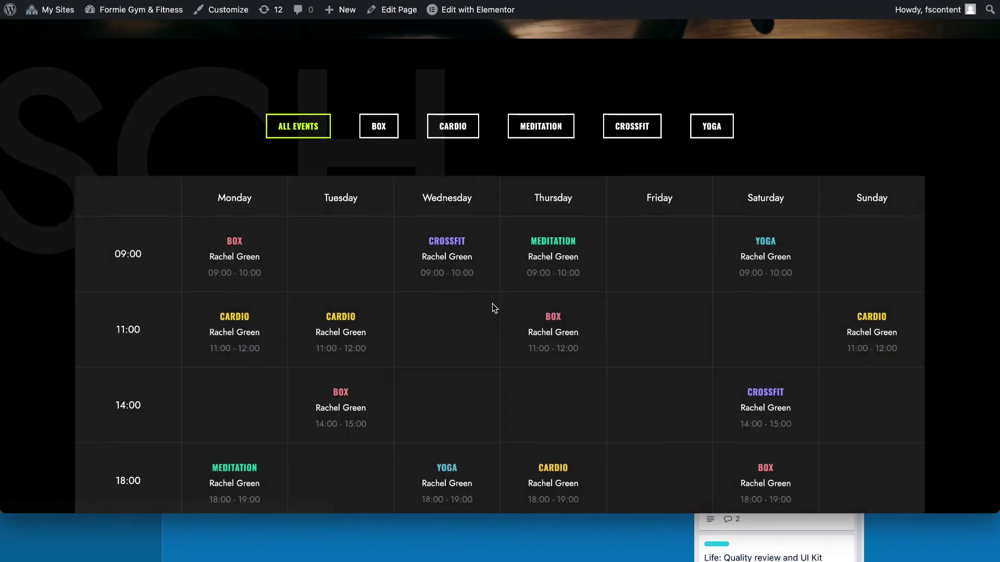
Step: Examine the link of the Wednesday 18:00 Yoga event and the rest of the Schedule page
scroll(492, 305, down, 2)
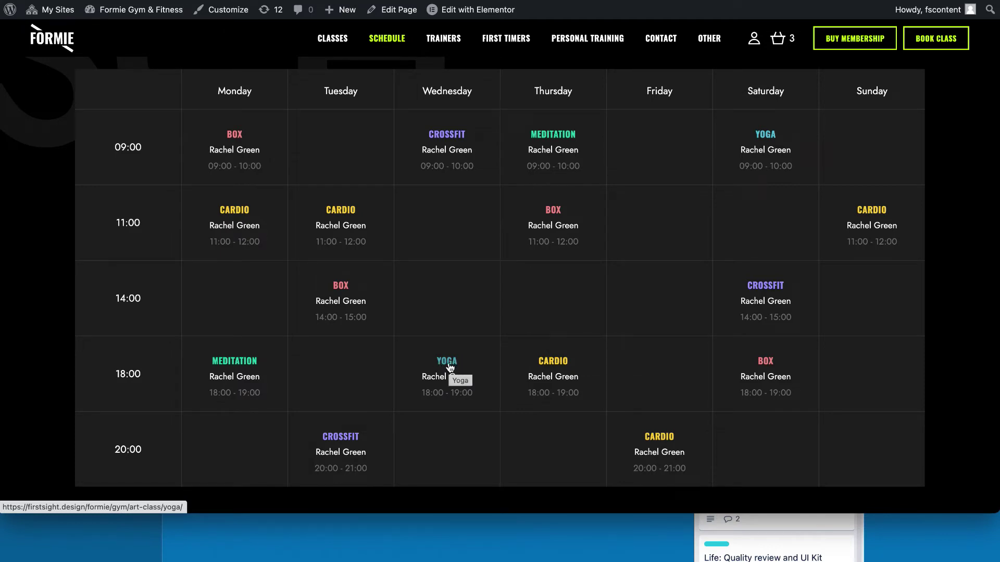
scroll(449, 361, up, 5)
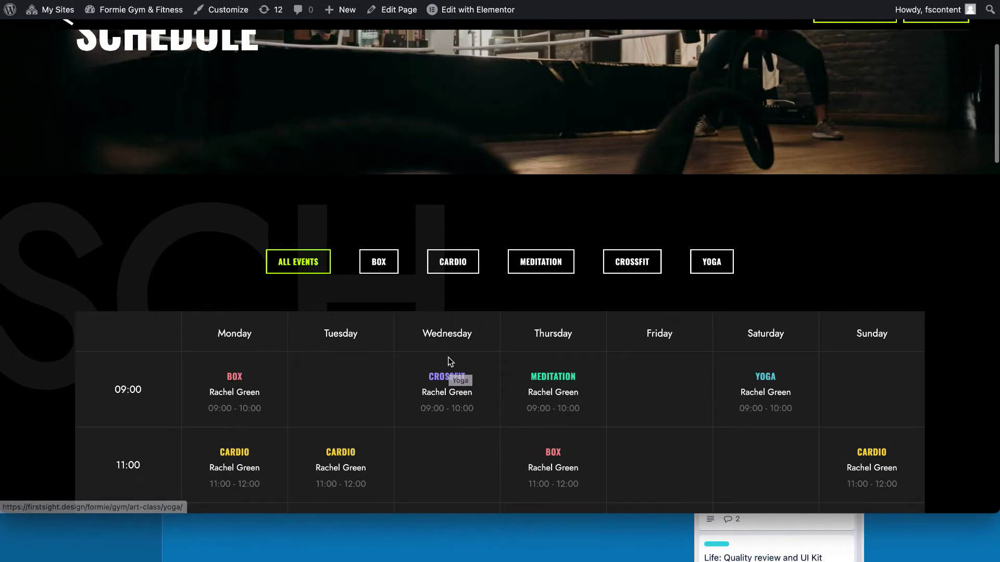
scroll(446, 357, down, 5)
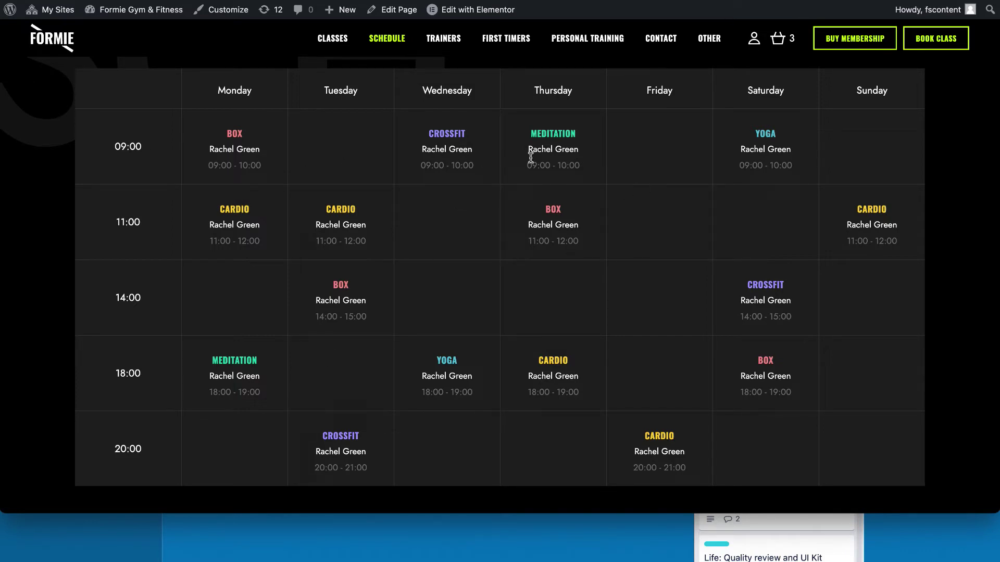
scroll(701, 347, down, 8)
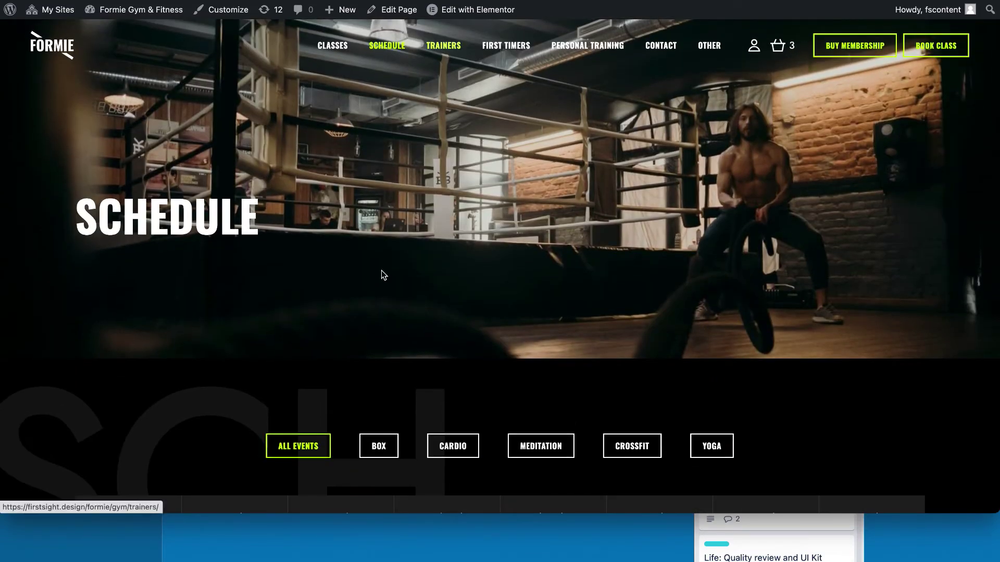
Step: Open the Schedule page in the page editor, check its featured image in the media library, and close the library
scroll(381, 270, down, 8)
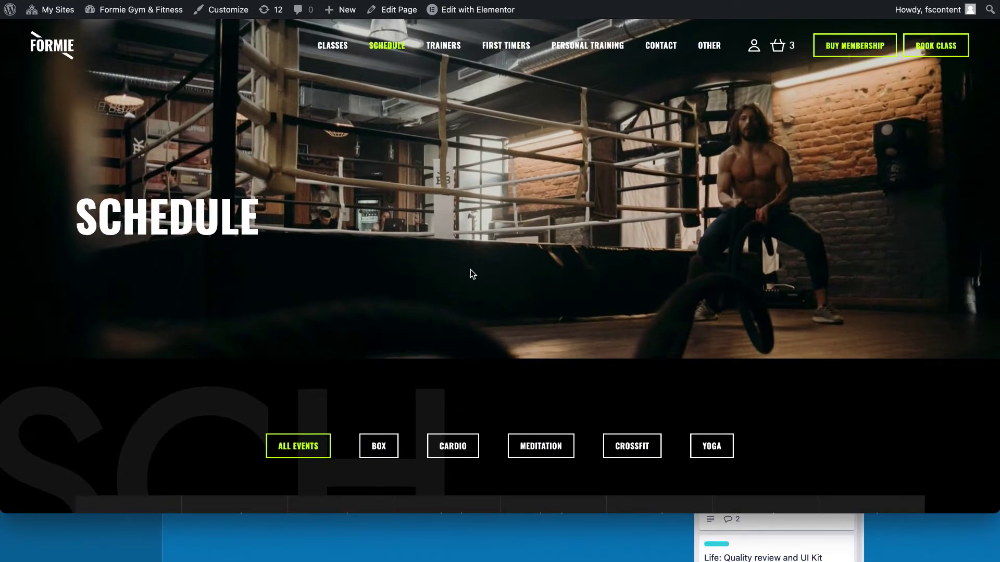
click(401, 11)
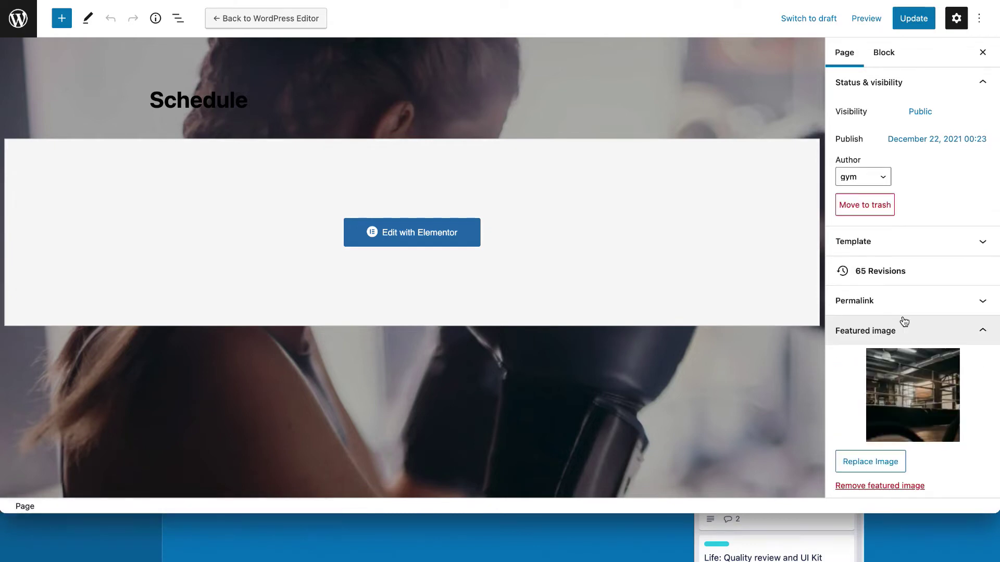
click(917, 401)
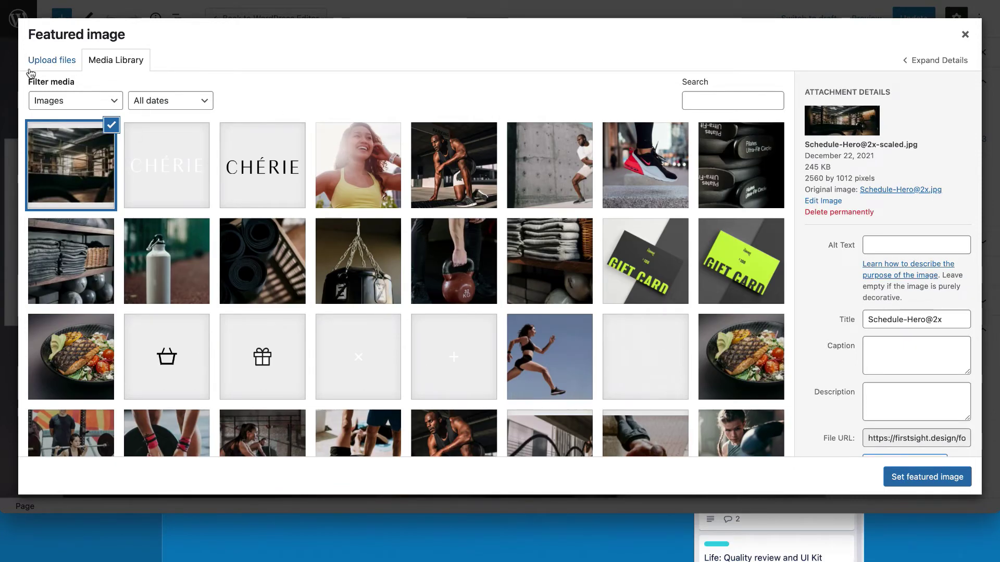
click(59, 63)
click(965, 35)
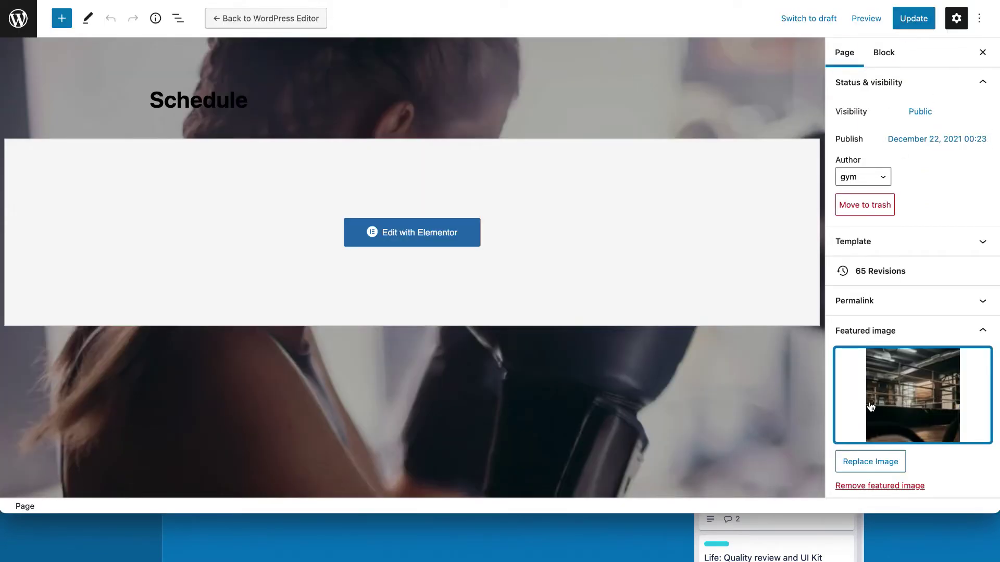
Step: Examine the Schedule page's title and its Header Options and Heading Options
click(155, 105)
drag(257, 103, 143, 98)
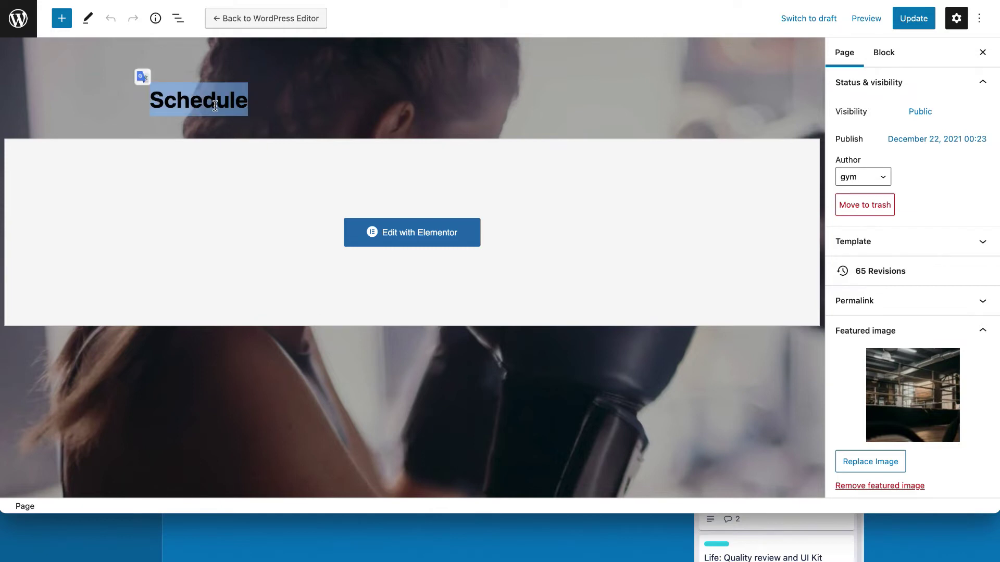
scroll(885, 399, down, 8)
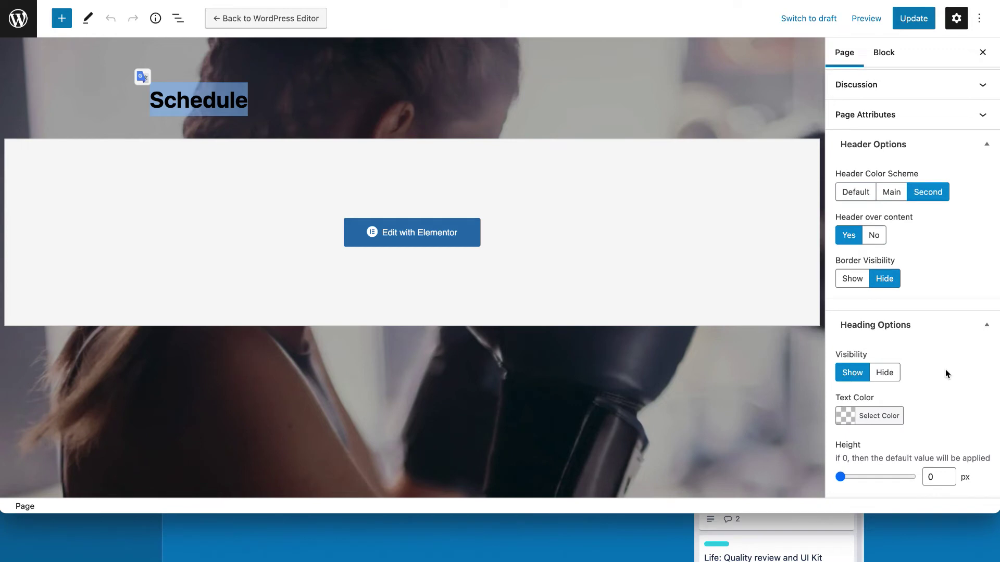
scroll(945, 374, down, 1)
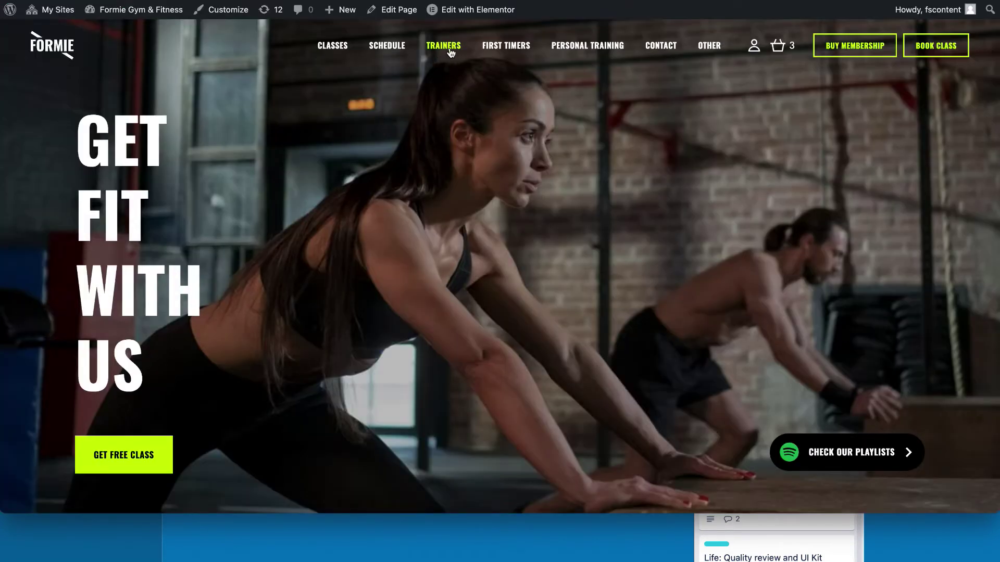
Step: Go to the site's Trainers page, view the popup of the middle trainer in the second row, and close it
click(451, 53)
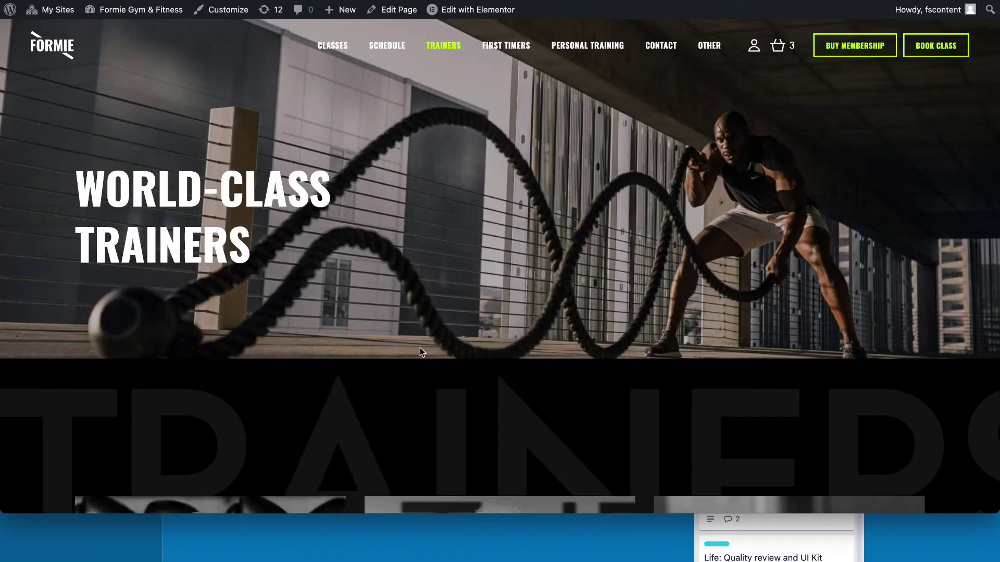
scroll(424, 146, down, 12)
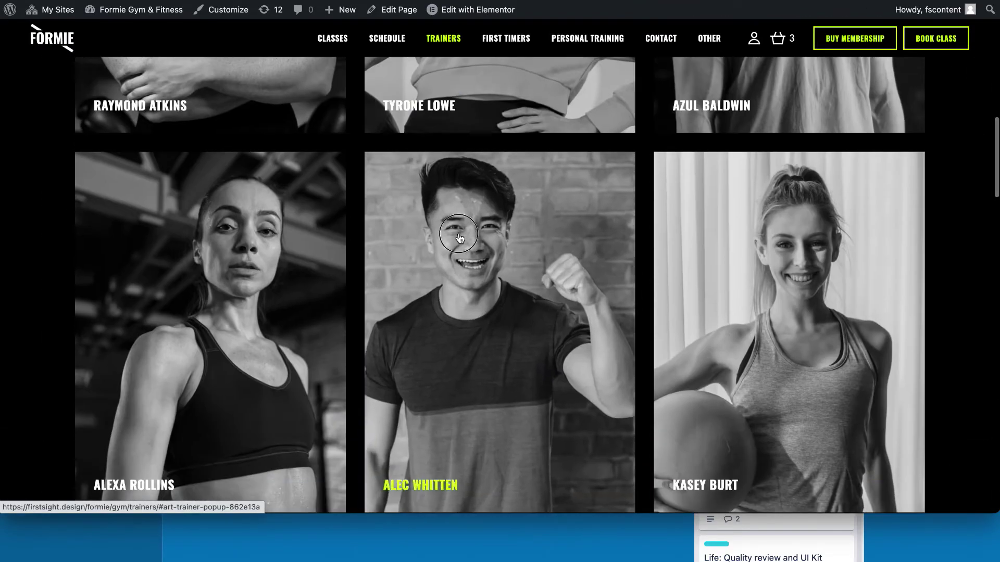
click(459, 235)
scroll(459, 235, down, 2)
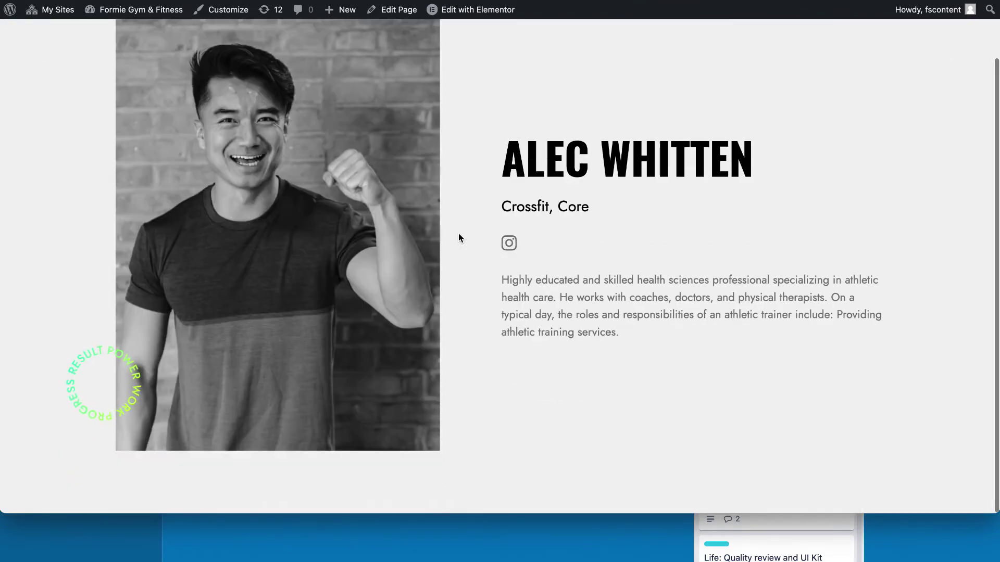
scroll(458, 235, up, 2)
scroll(458, 235, down, 2)
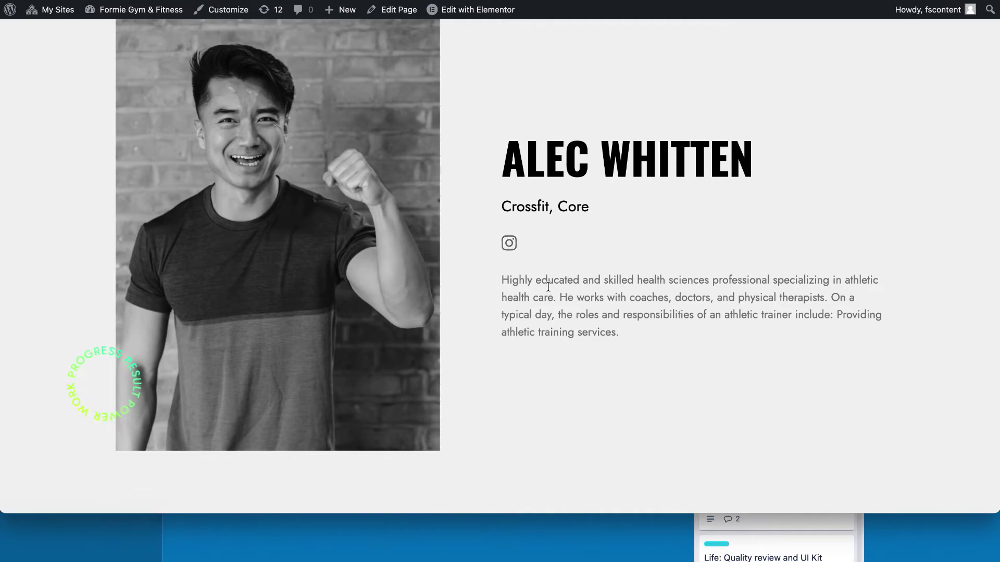
scroll(947, 73, up, 2)
click(961, 52)
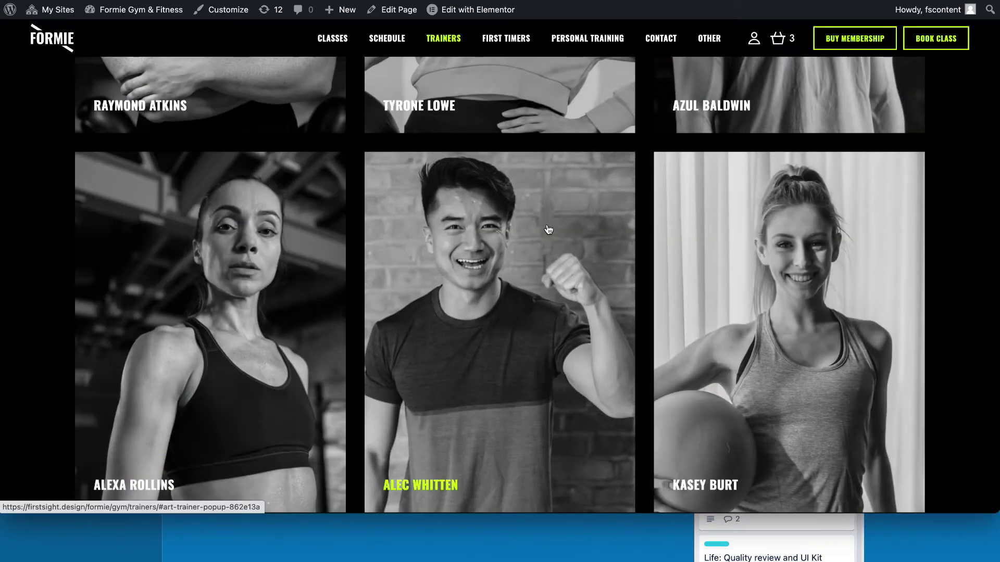
Step: Open the Trainers page in Elementor and bring up the Trainer widget settings for the three trainers in the first row
scroll(547, 229, up, 10)
right_click(466, 12)
click(479, 31)
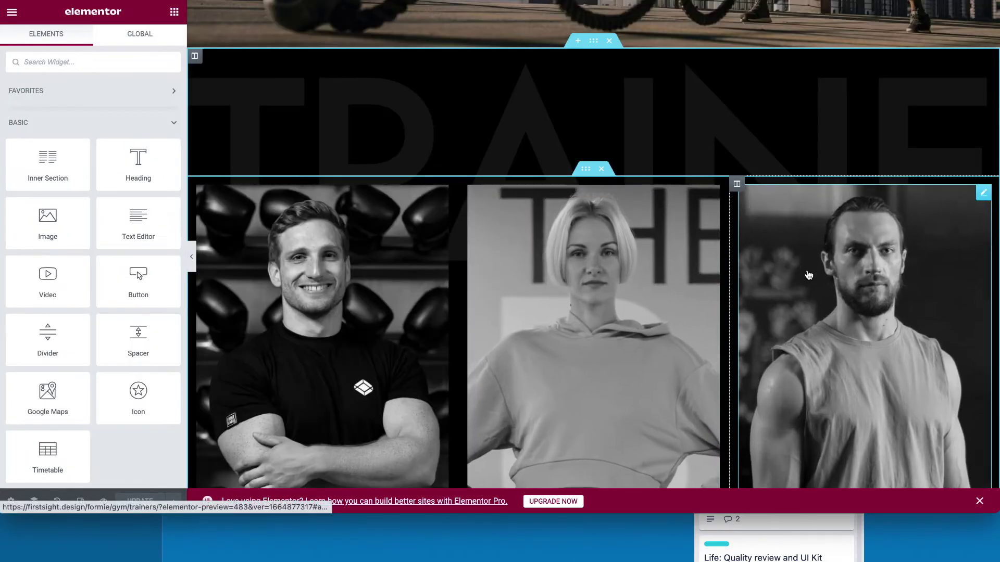
click(983, 195)
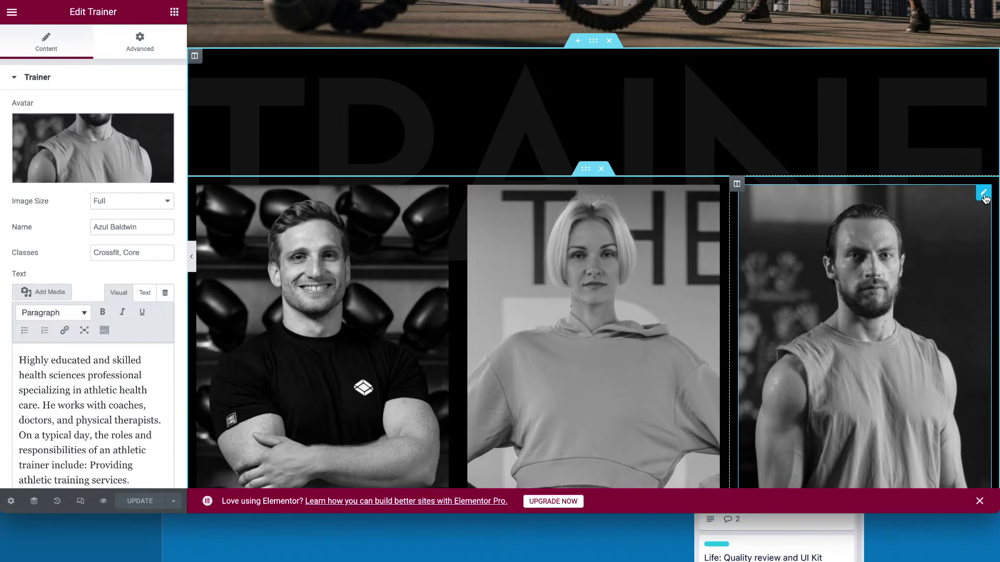
click(711, 194)
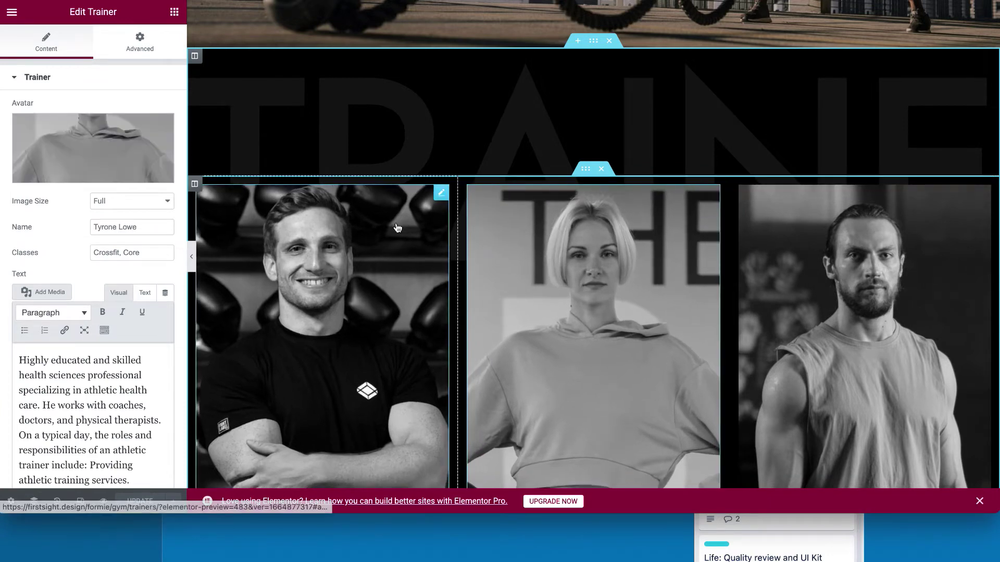
click(441, 193)
Step: Examine the first trainer's name, classes, description text and Instagram icon item with its link setting
scroll(171, 201, down, 2)
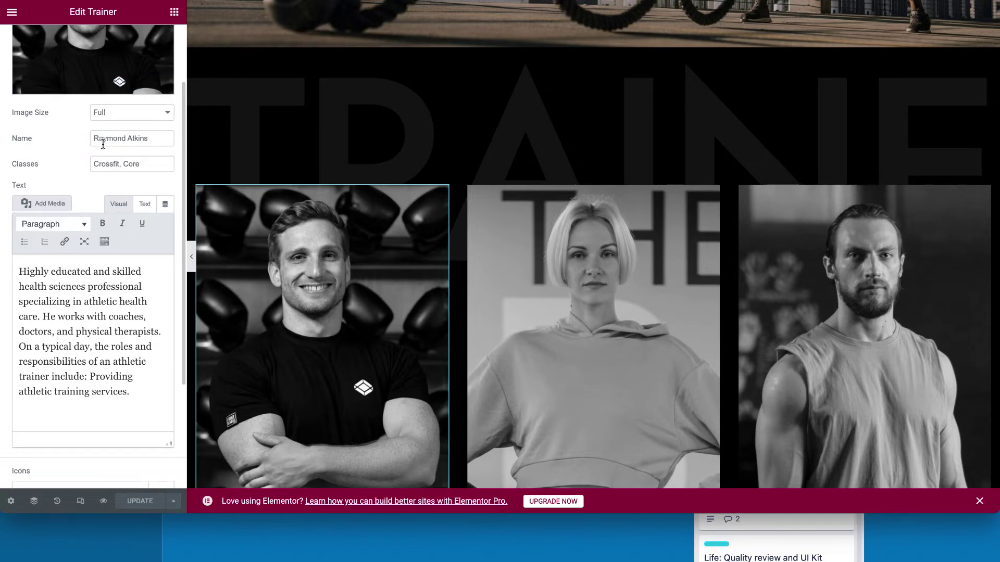
drag(162, 135, 73, 151)
drag(152, 165, 59, 167)
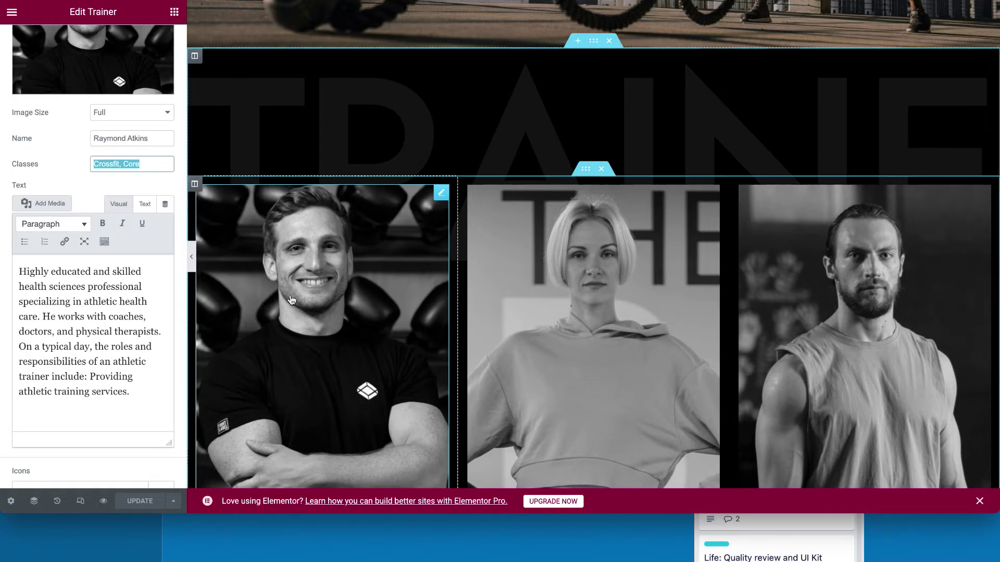
click(147, 394)
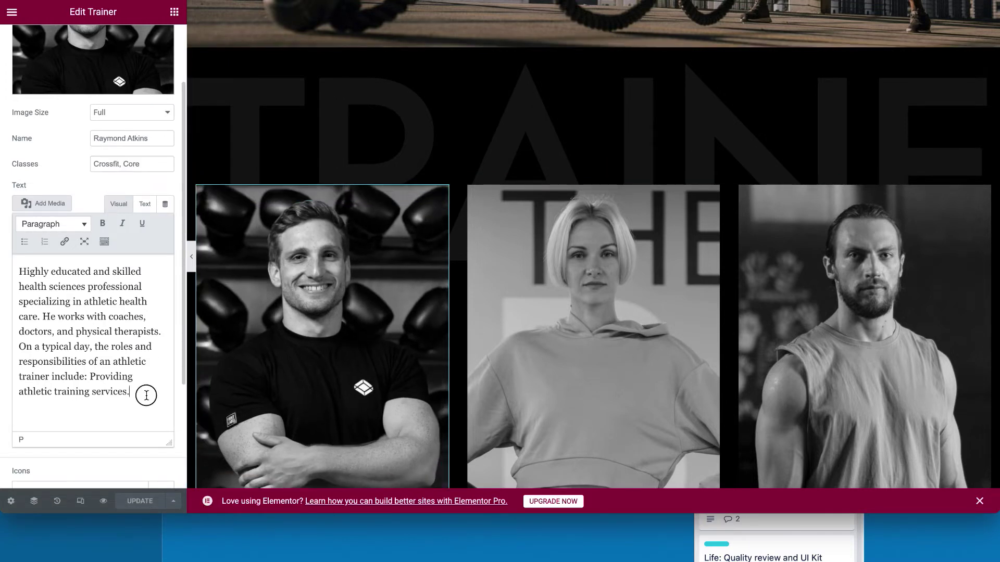
key(ctrl+a)
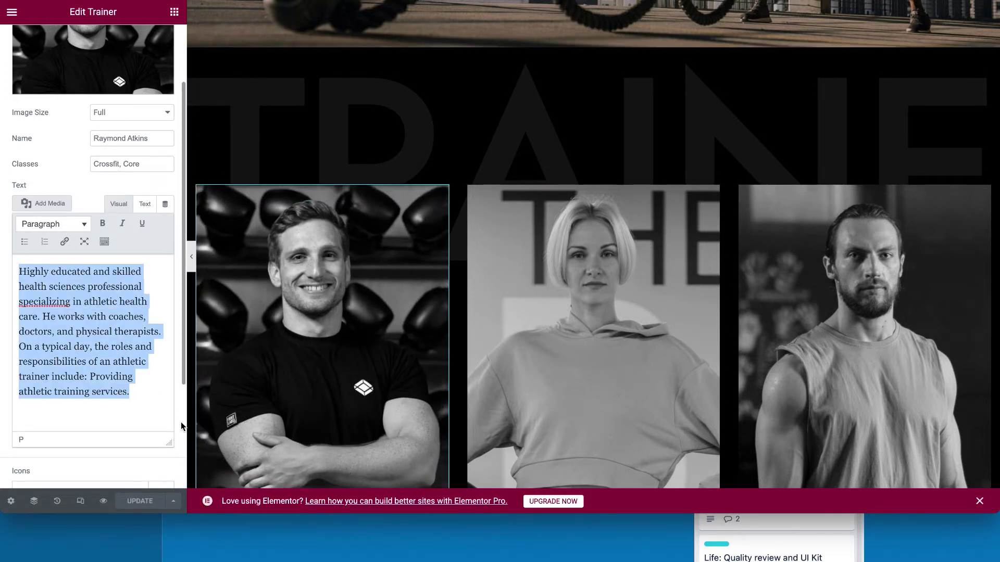
scroll(180, 422, down, 3)
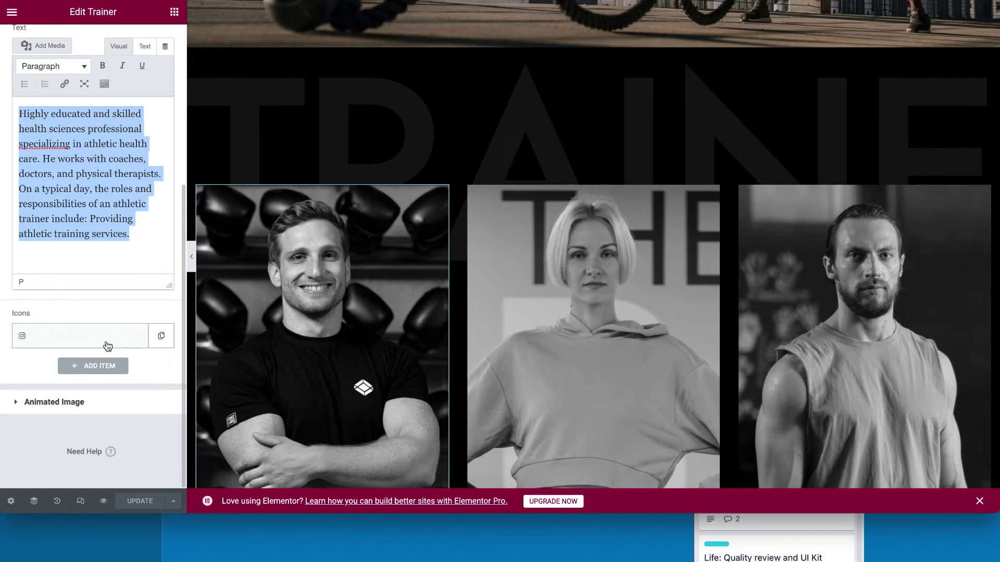
click(72, 349)
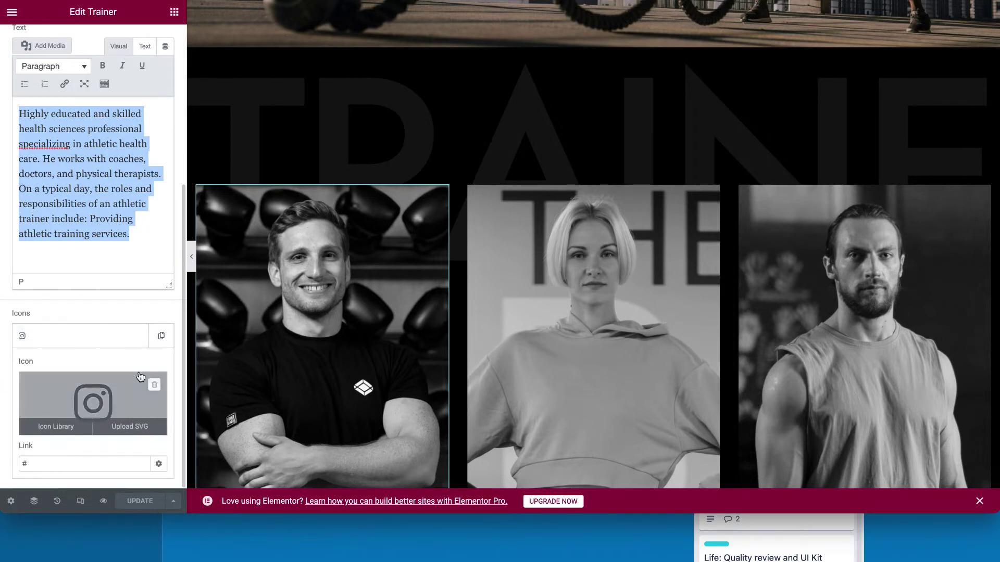
scroll(178, 367, down, 3)
mouse_move(101, 303)
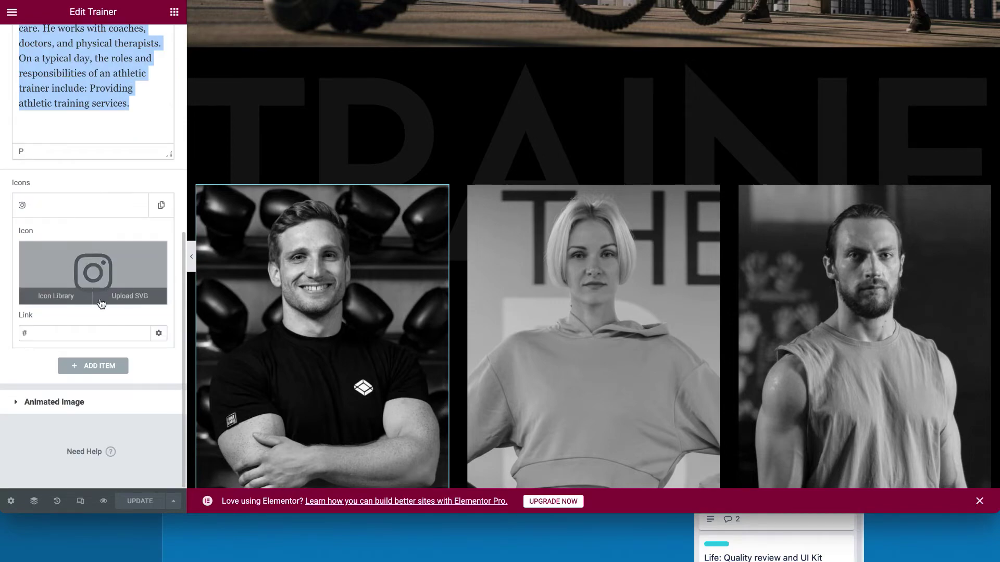
Step: Add an icon item with the Facebook icon to the first trainer's icons and delete that item again
click(115, 367)
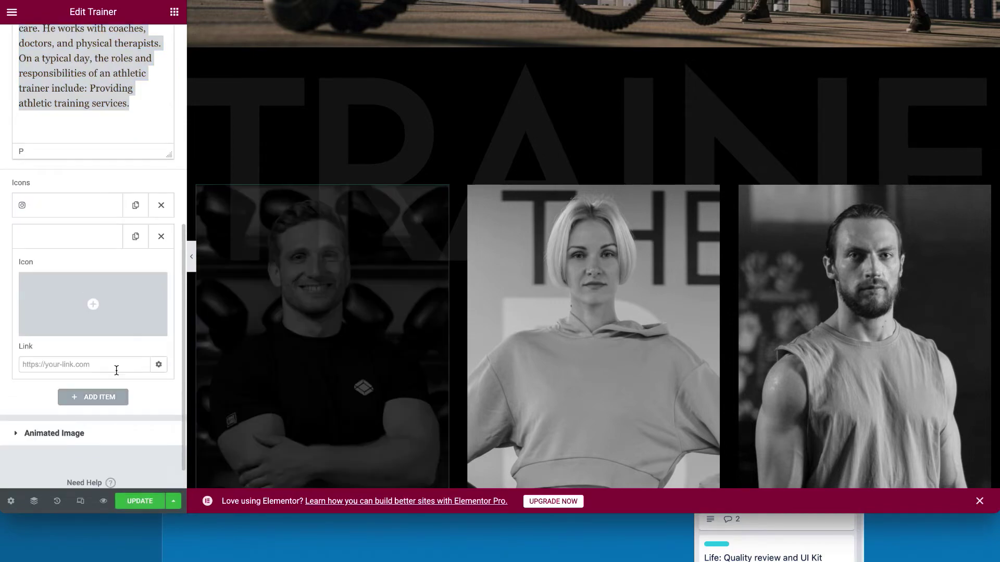
click(91, 304)
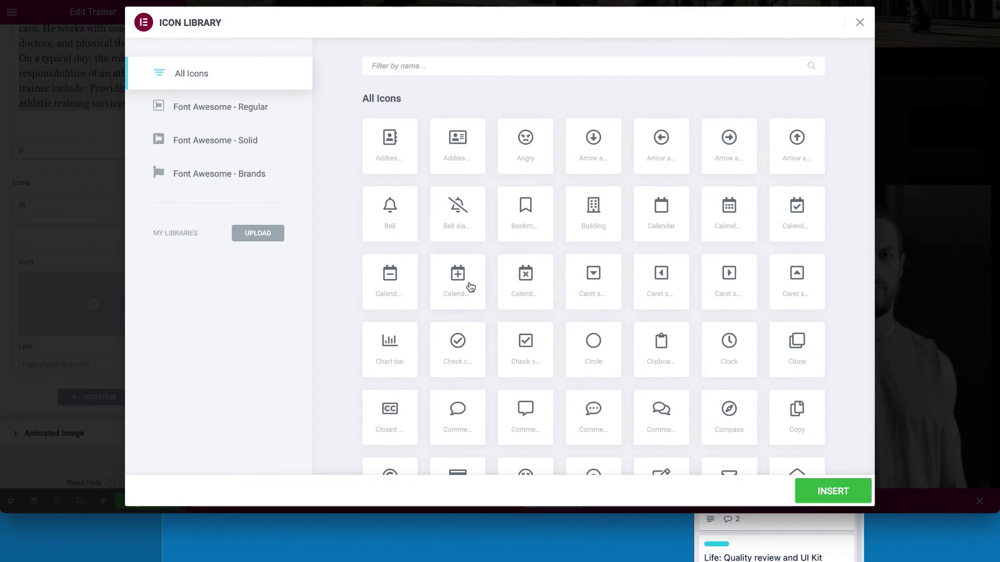
text(face)
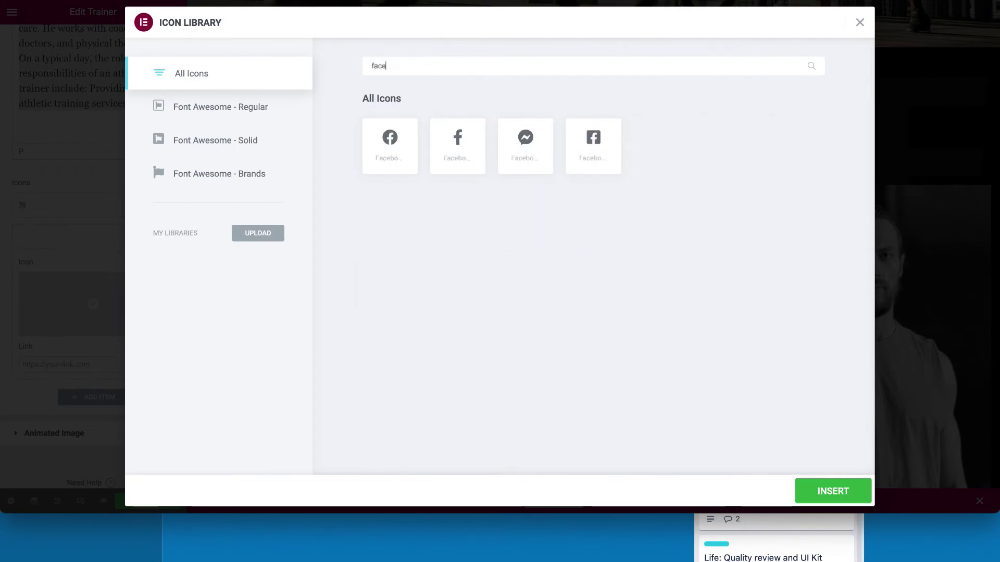
click(468, 136)
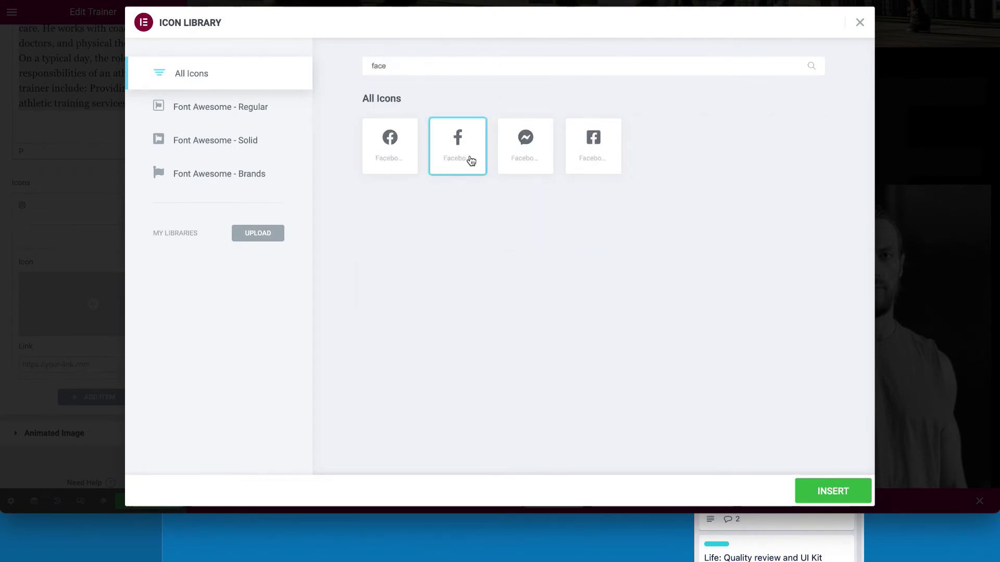
click(835, 494)
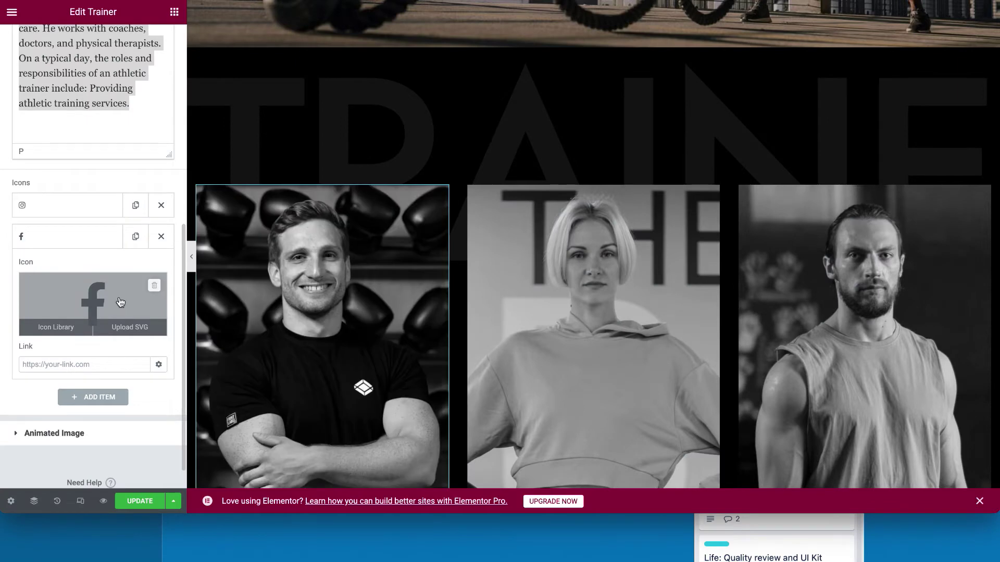
click(62, 363)
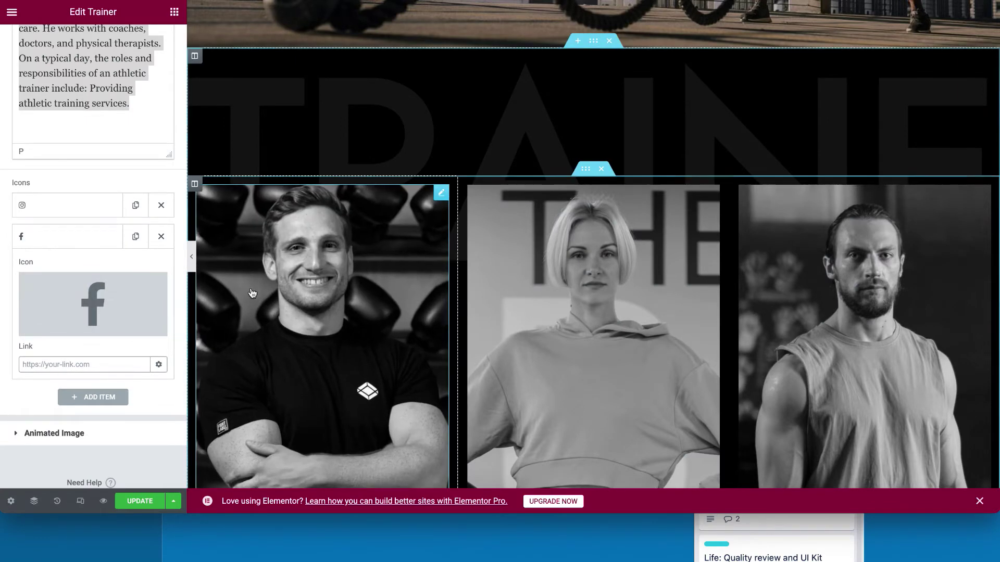
scroll(111, 435, down, 1)
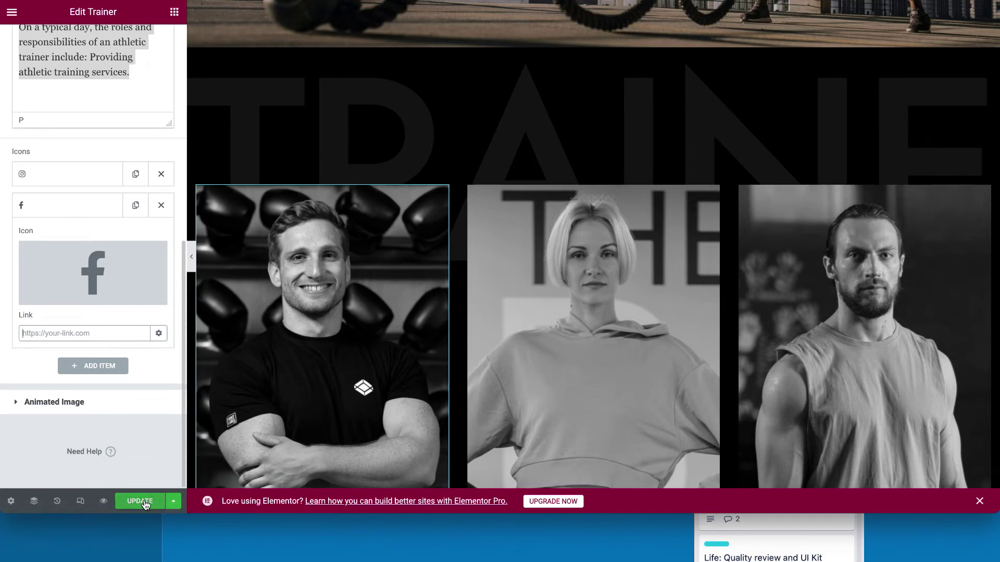
click(162, 206)
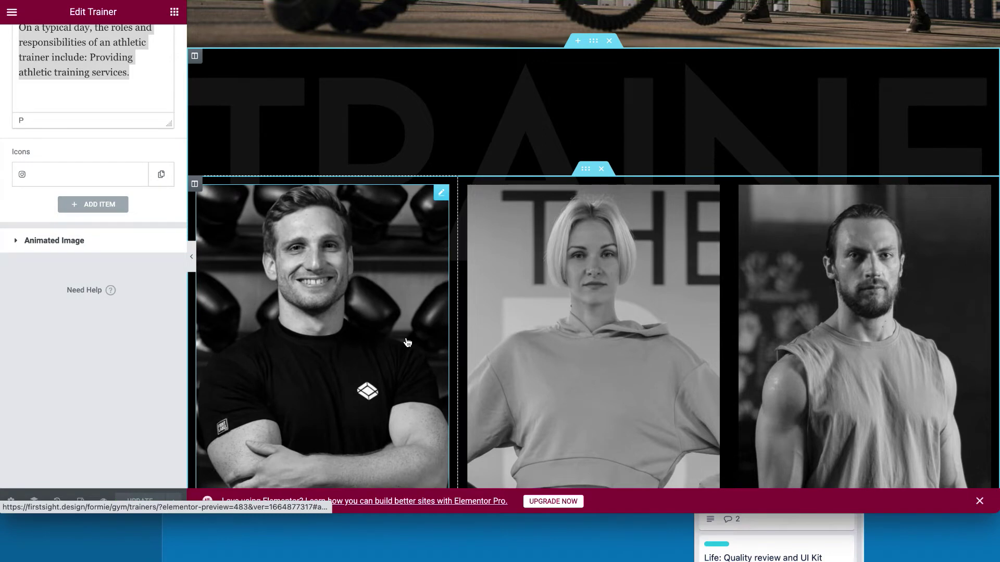
Step: Review the settings of the "Become a trainer" heading and the Apply Now button, including the button's popup content and form shortcode
scroll(635, 308, down, 9)
click(983, 229)
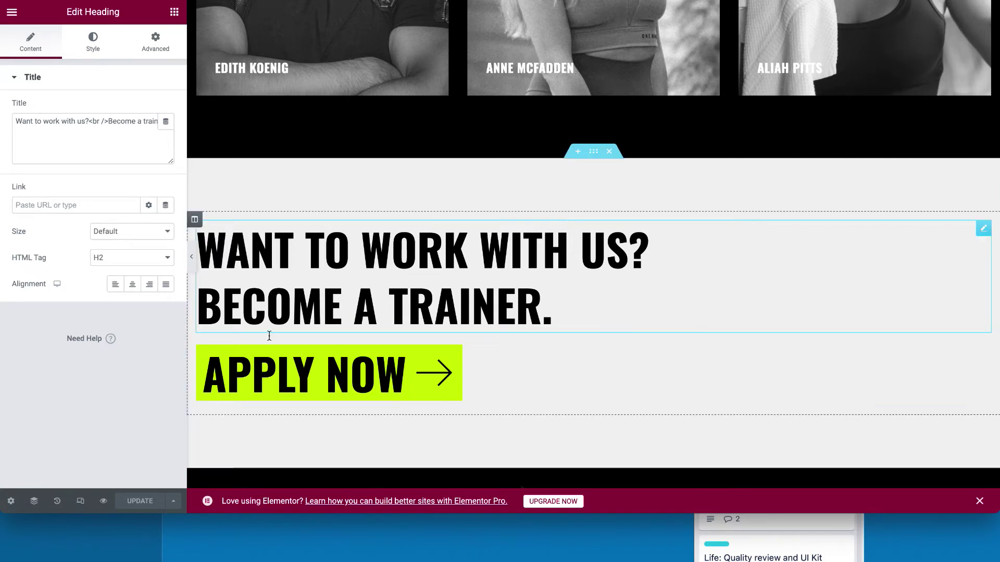
click(983, 352)
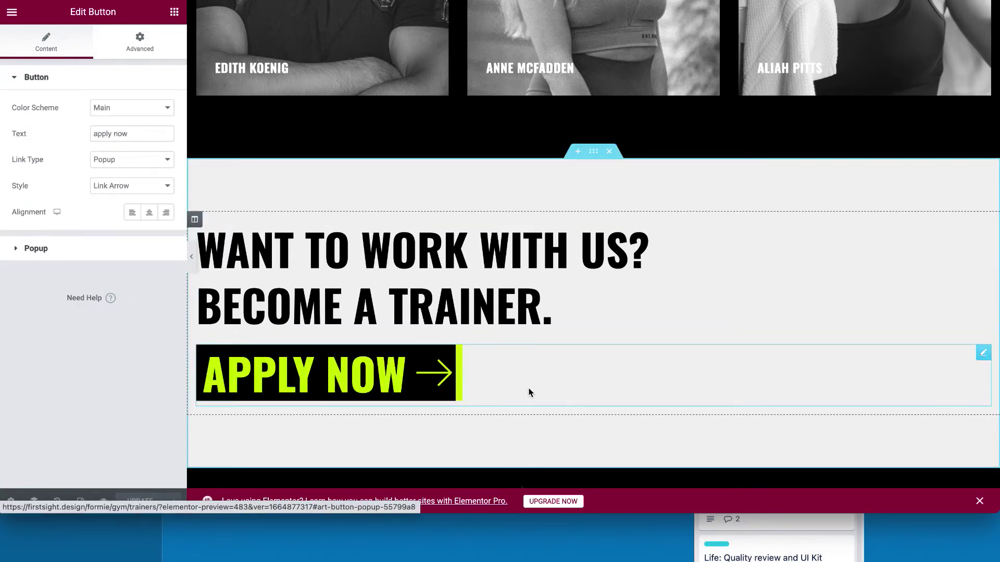
click(32, 251)
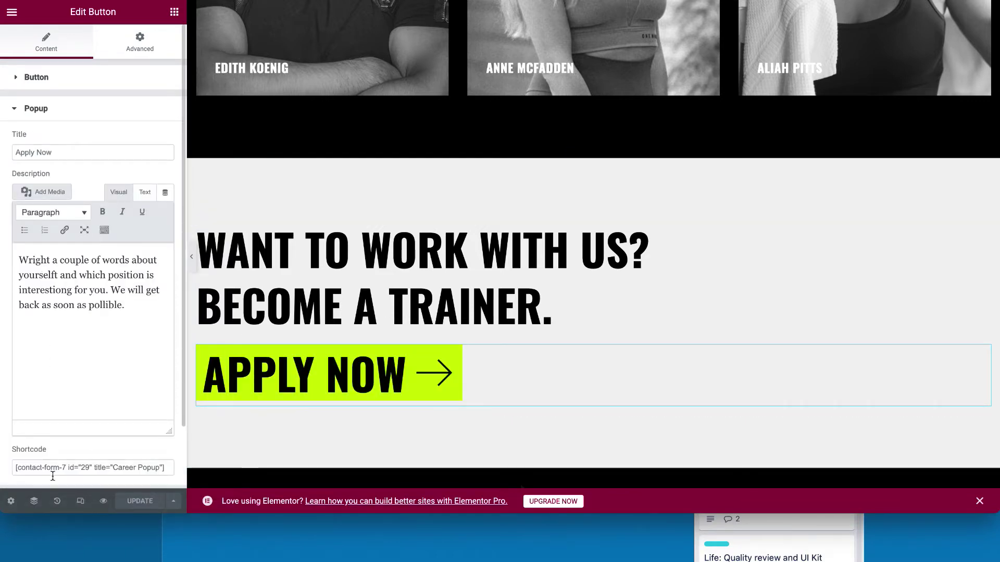
click(59, 120)
Step: Return to the live Trainers page and open it in the page editor
scroll(464, 281, up, 15)
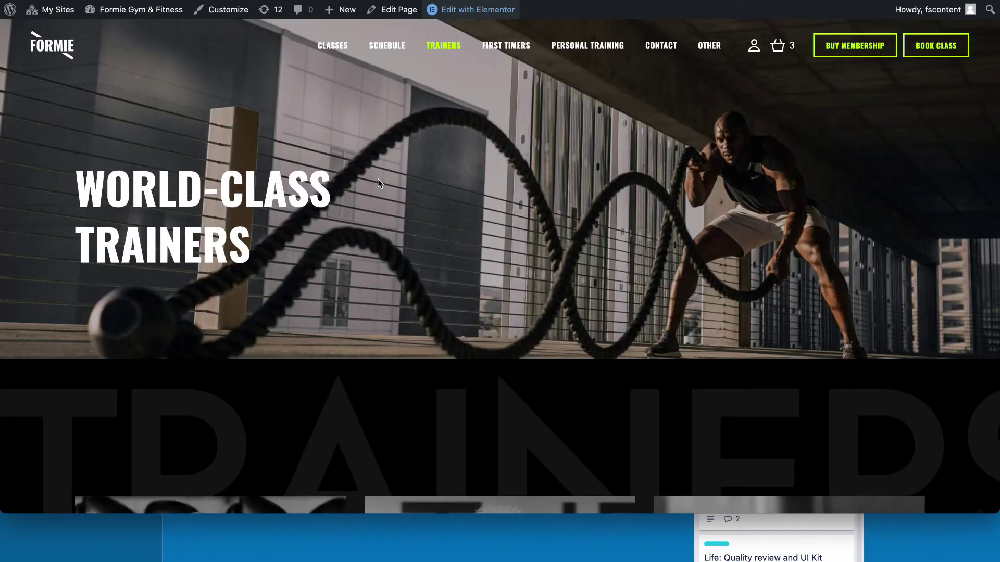
click(406, 12)
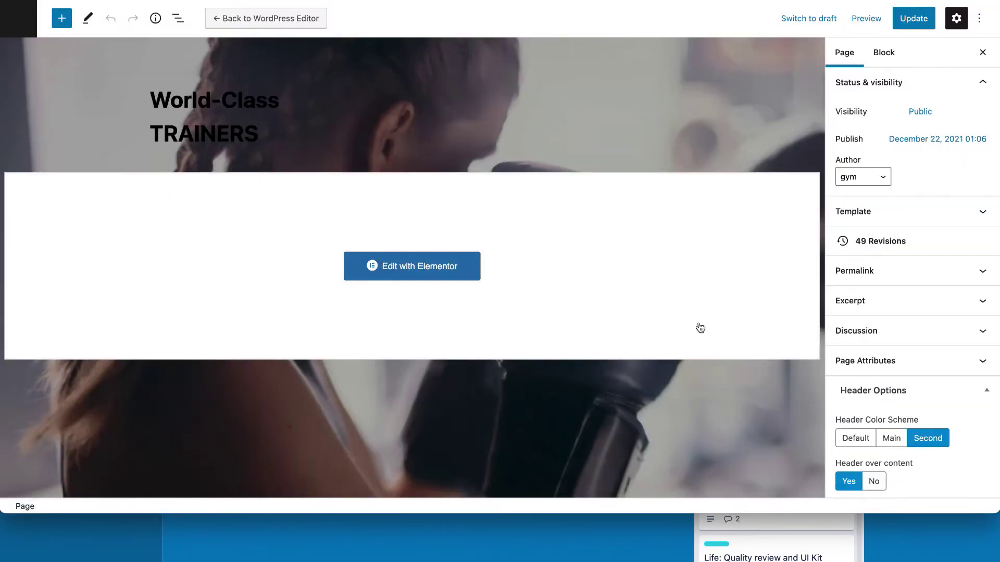
Step: Set Trainers-Hero@2x from the media library as the page's featured image, update the page and select its World-Class TRAINERS title
click(917, 380)
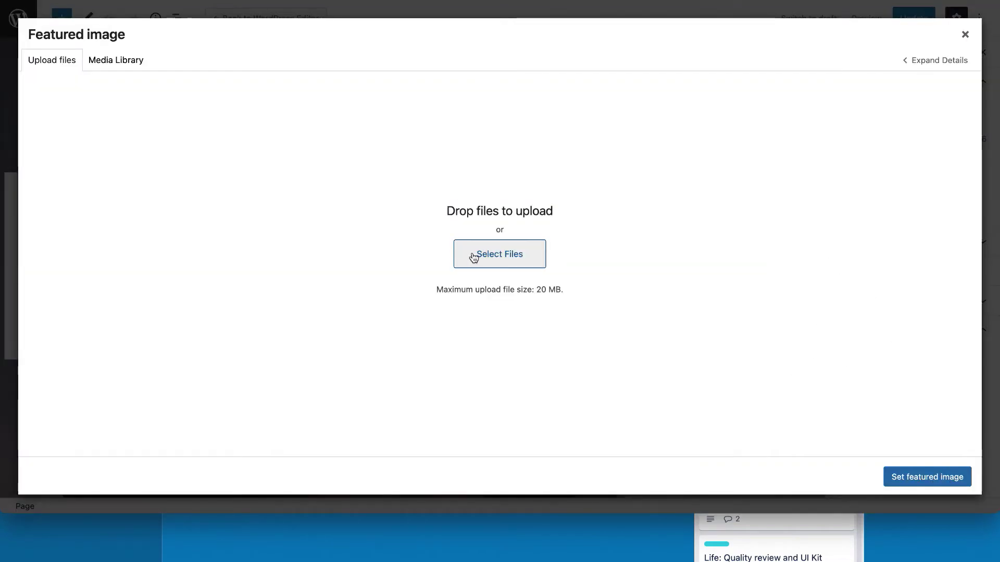
click(116, 60)
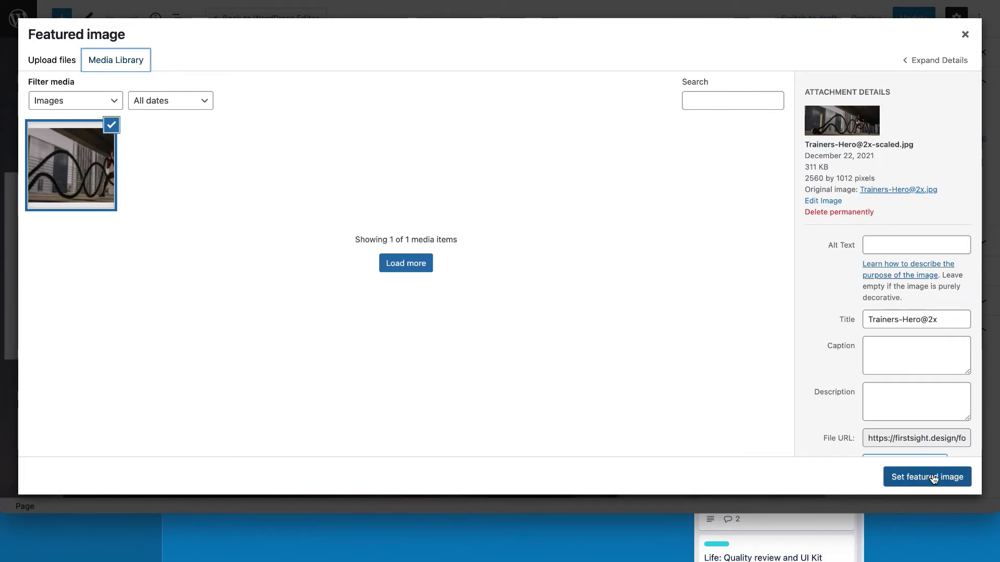
click(953, 477)
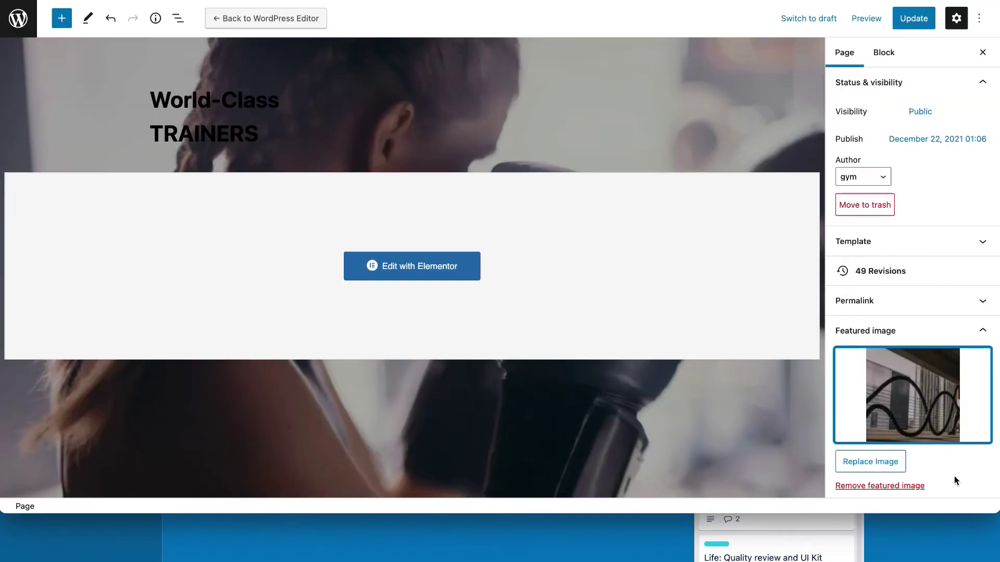
click(921, 23)
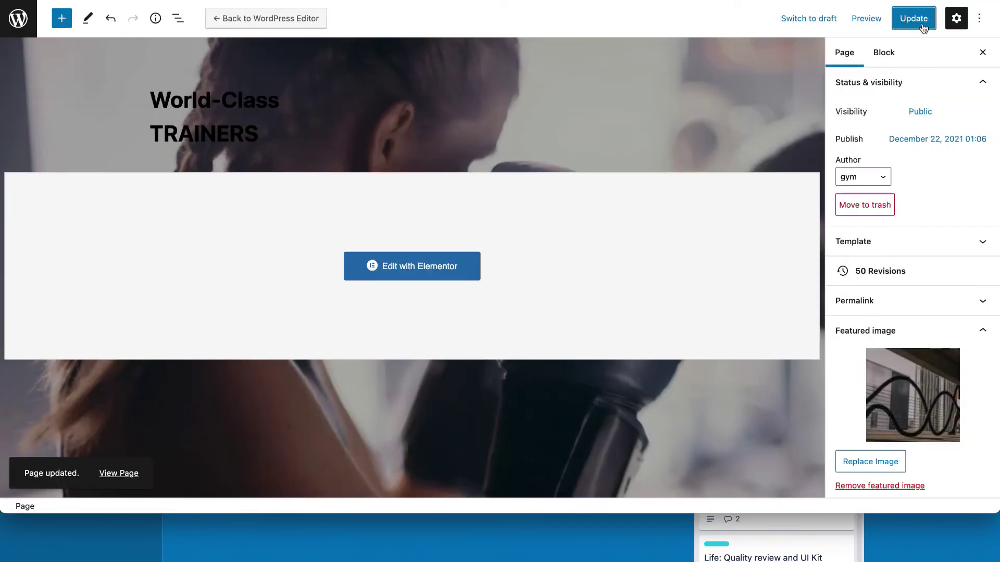
click(185, 137)
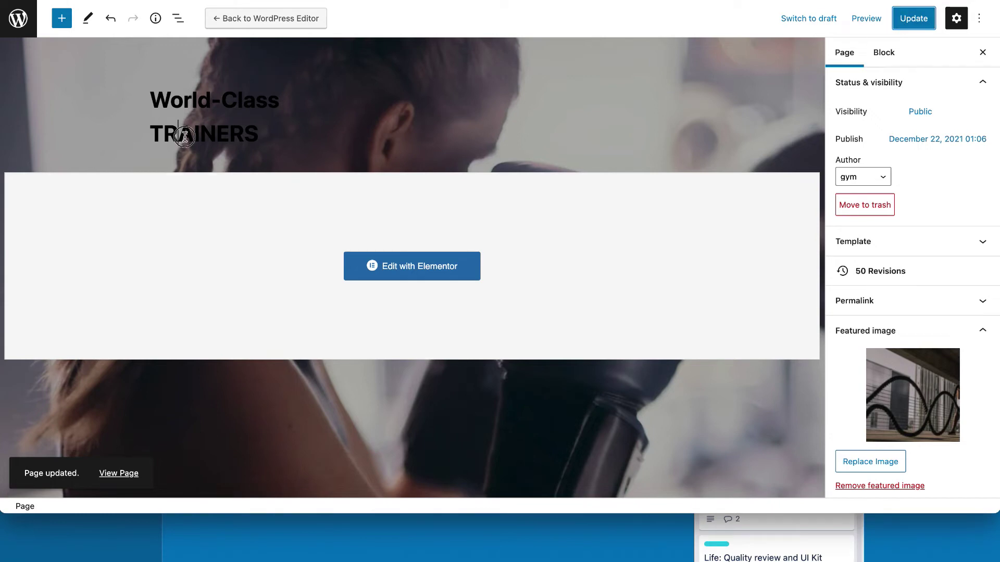
drag(252, 138, 158, 104)
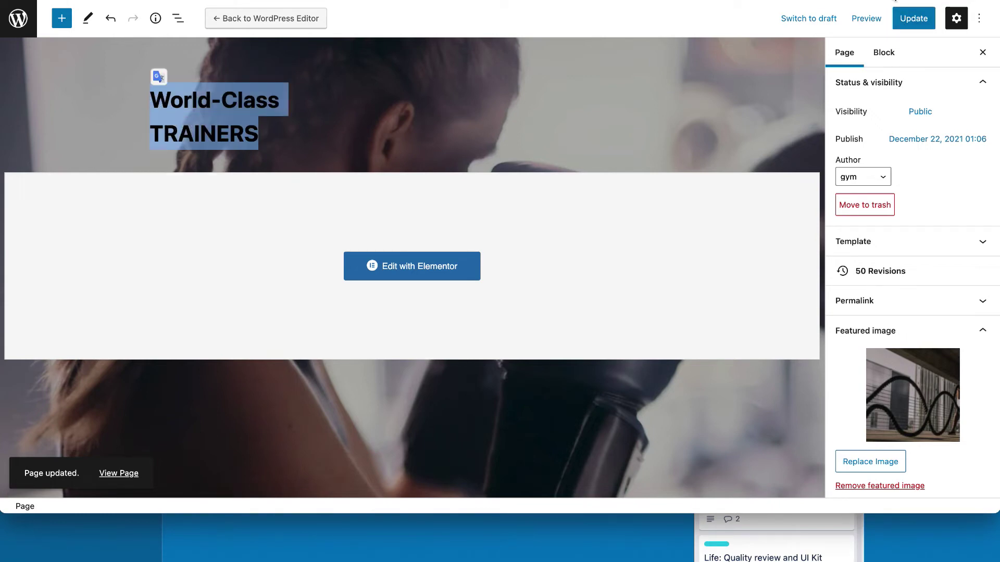
Step: Open the live Trainers page from the site's homepage and load it in the Elementor editor
key(Return)
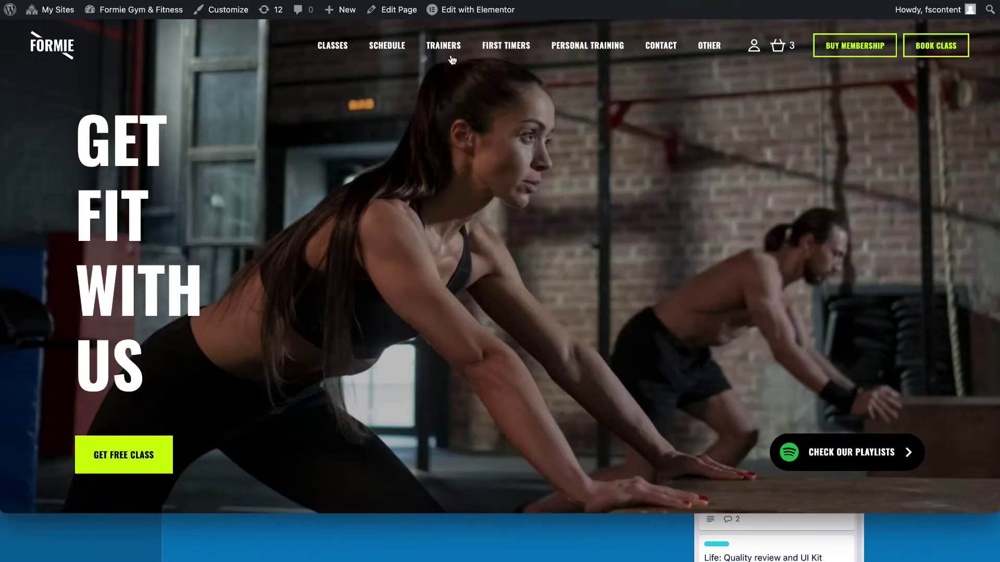
click(452, 58)
scroll(477, 206, down, 1)
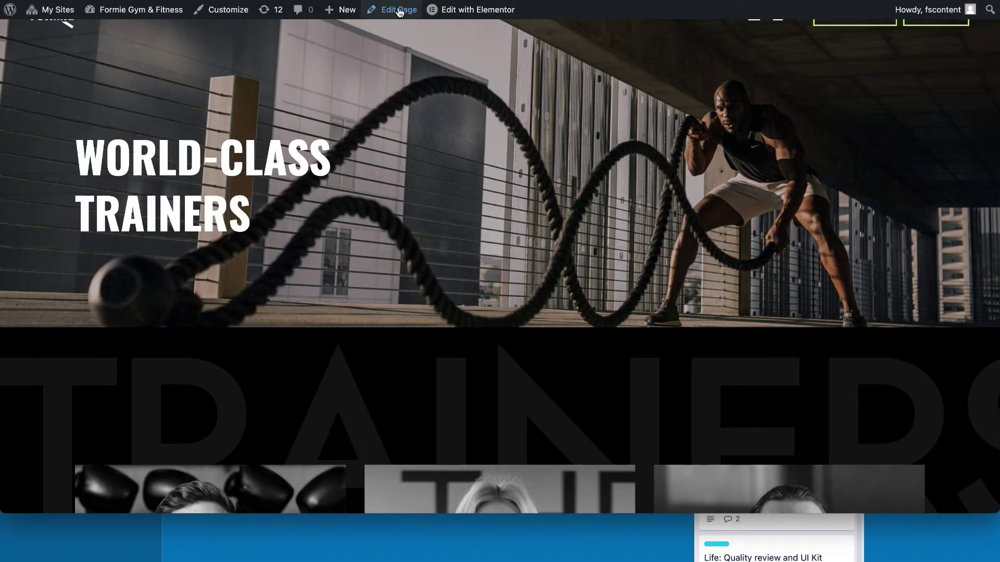
scroll(422, 307, down, 5)
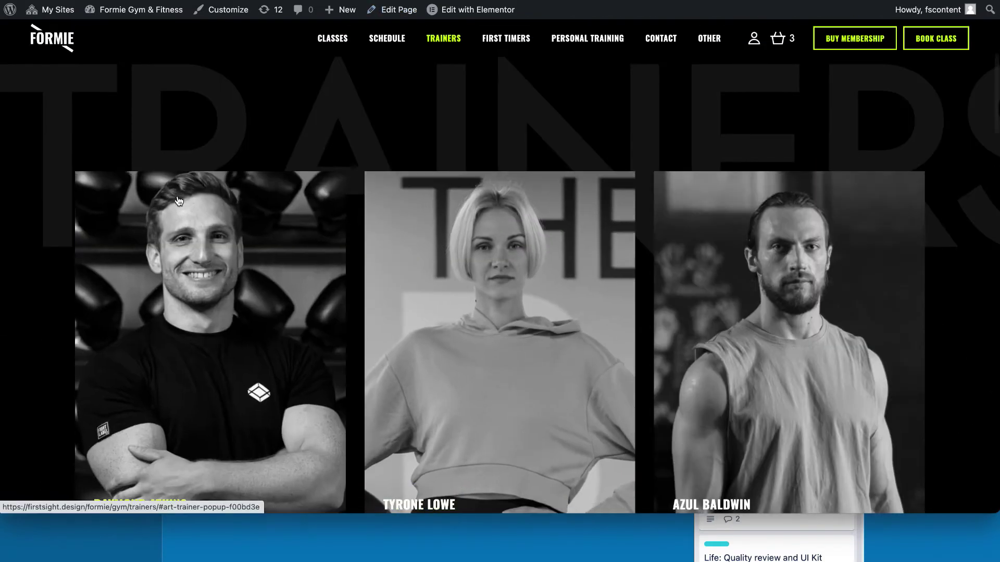
mouse_move(500, 16)
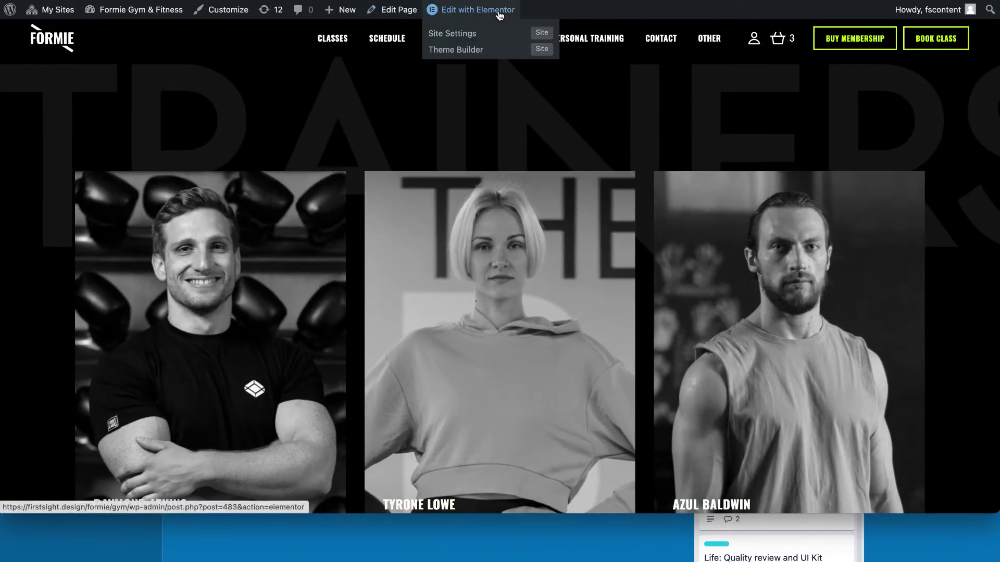
click(500, 16)
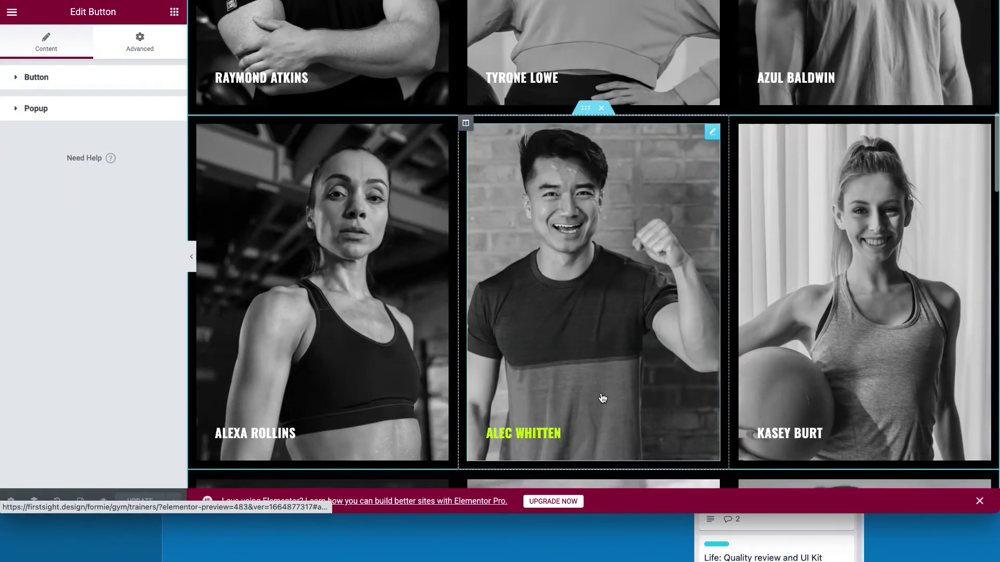
Step: Examine the rows of trainer cards down to the Apply Now section and the options available for the last row's inner section
scroll(602, 399, down, 3)
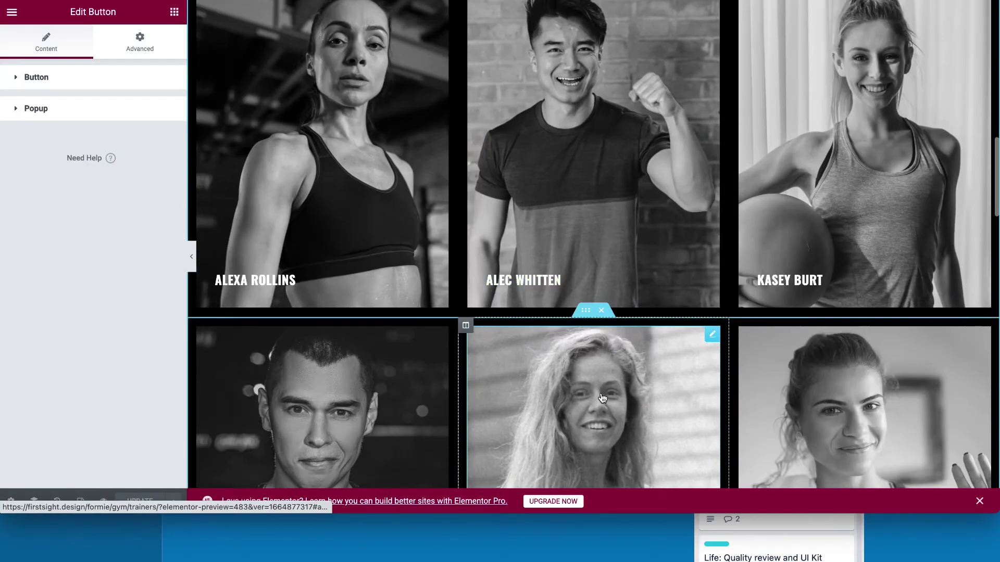
right_click(585, 312)
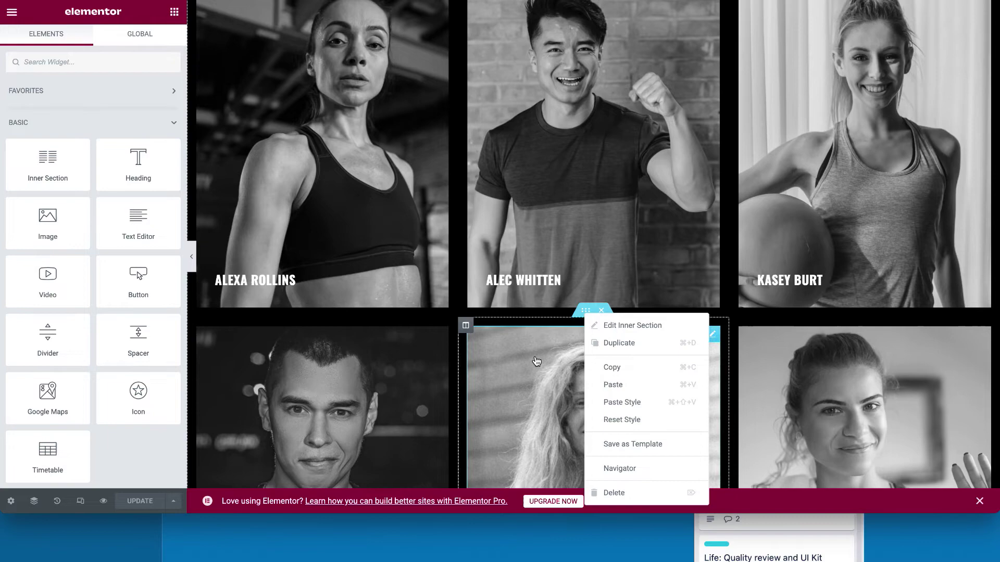
click(559, 321)
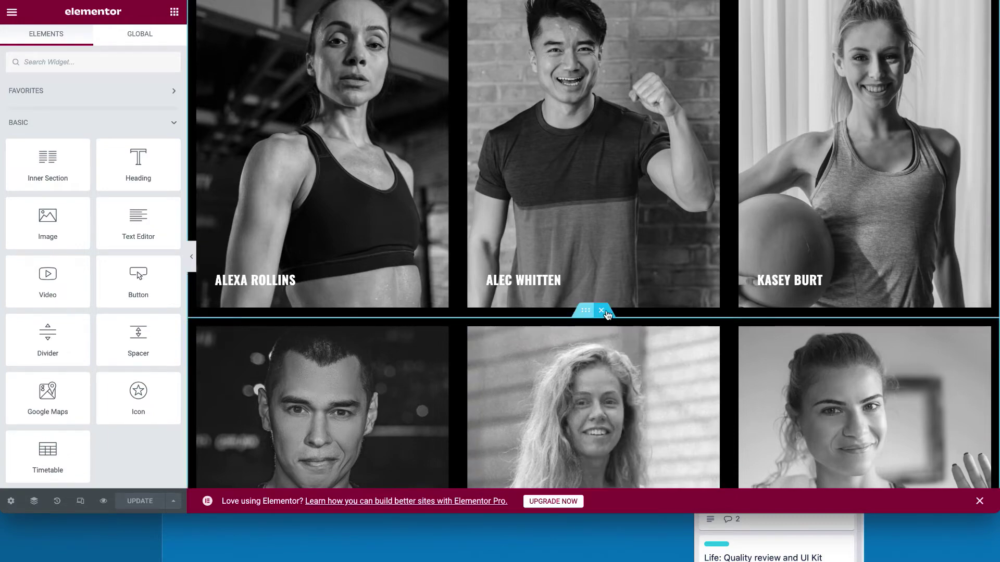
scroll(603, 314, down, 9)
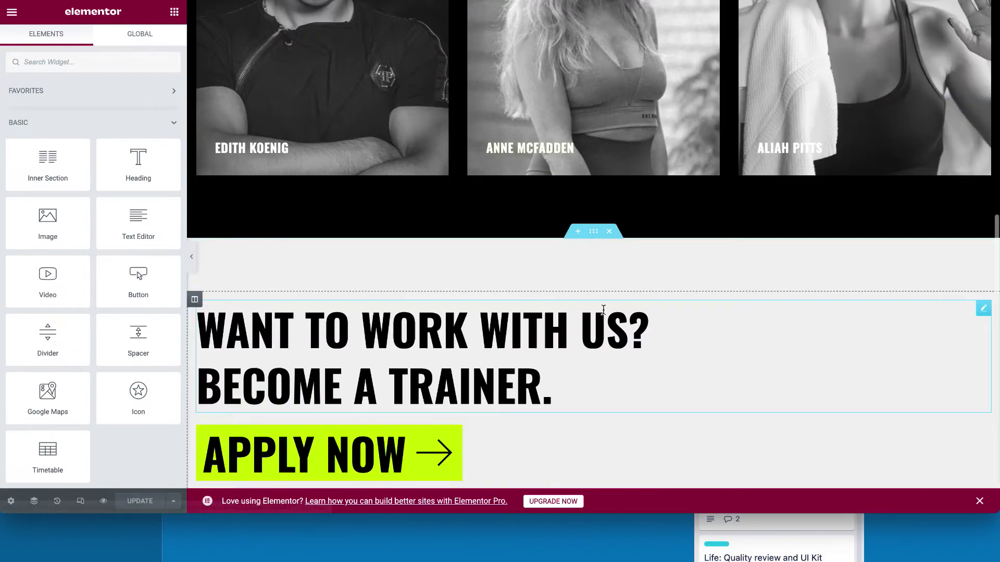
scroll(603, 314, up, 14)
scroll(594, 273, up, 5)
scroll(593, 273, down, 18)
scroll(565, 142, up, 2)
scroll(565, 142, up, 3)
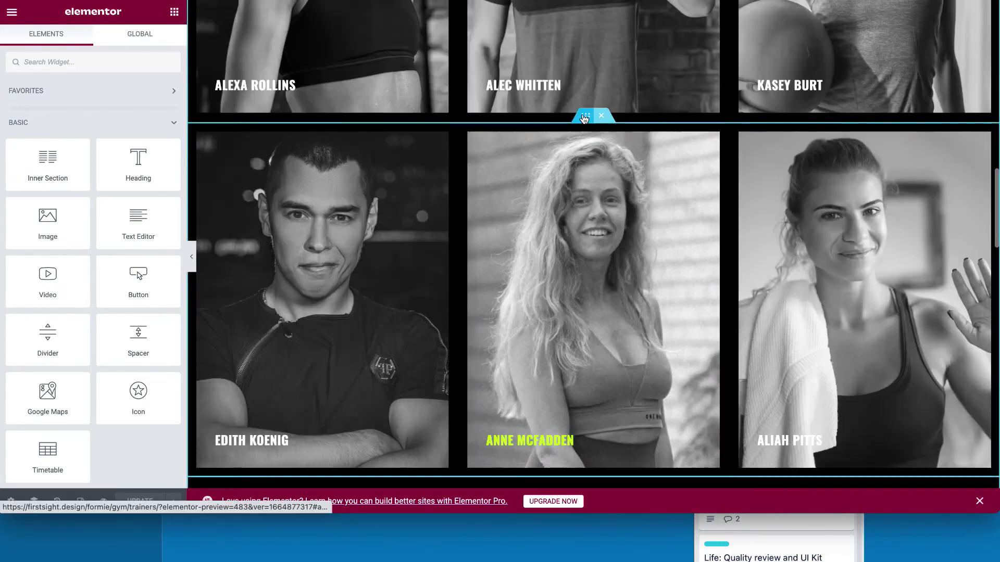
Step: Copy the last row of trainer cards and paste it as an additional row directly below
right_click(586, 116)
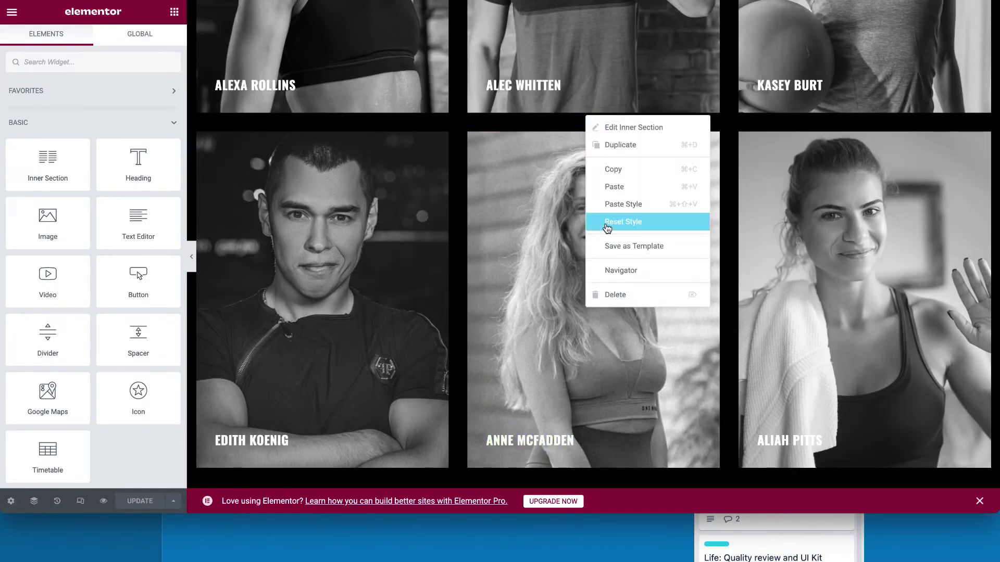
click(613, 171)
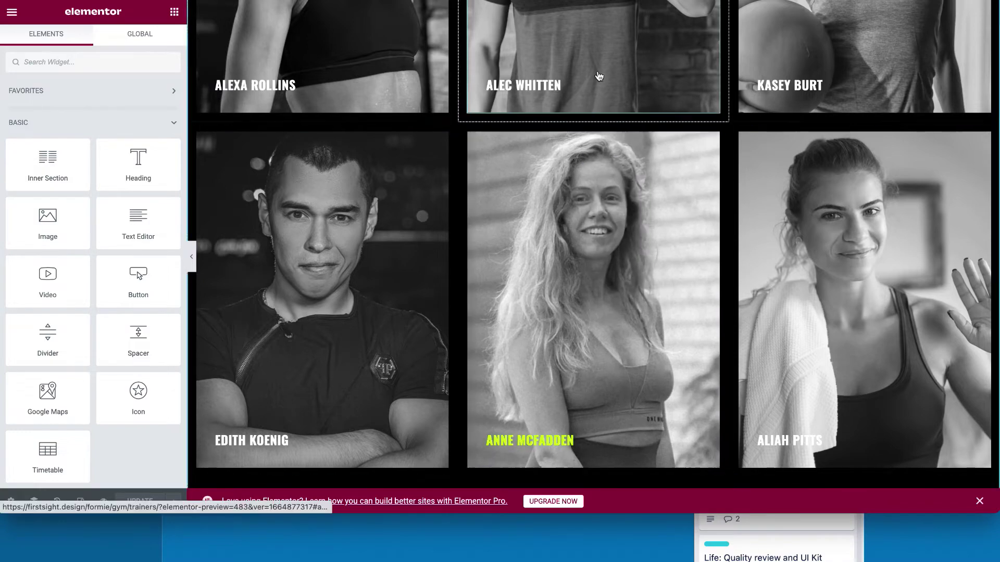
right_click(586, 119)
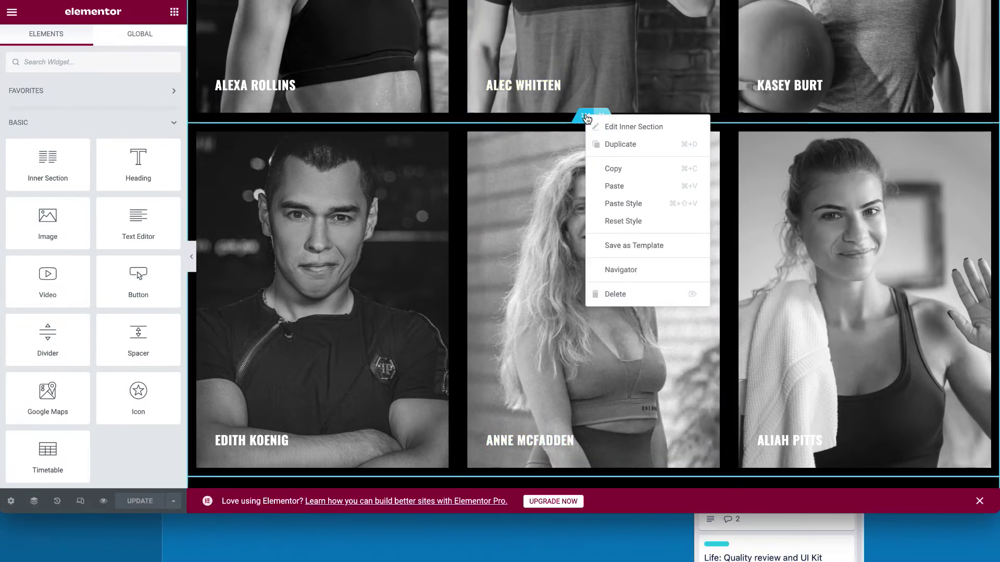
click(614, 186)
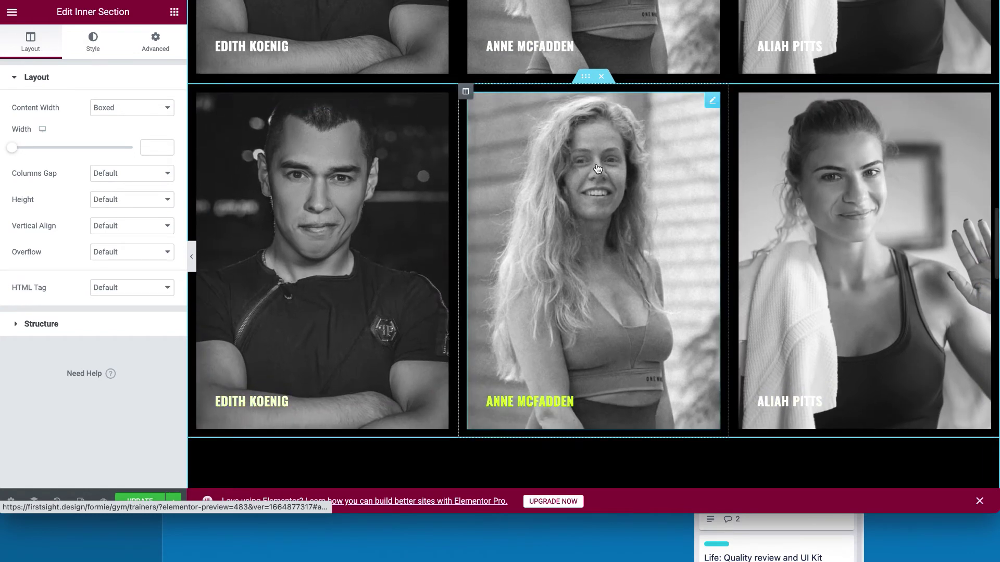
Step: Delete the pasted row of trainer cards and update the page
click(602, 76)
click(139, 500)
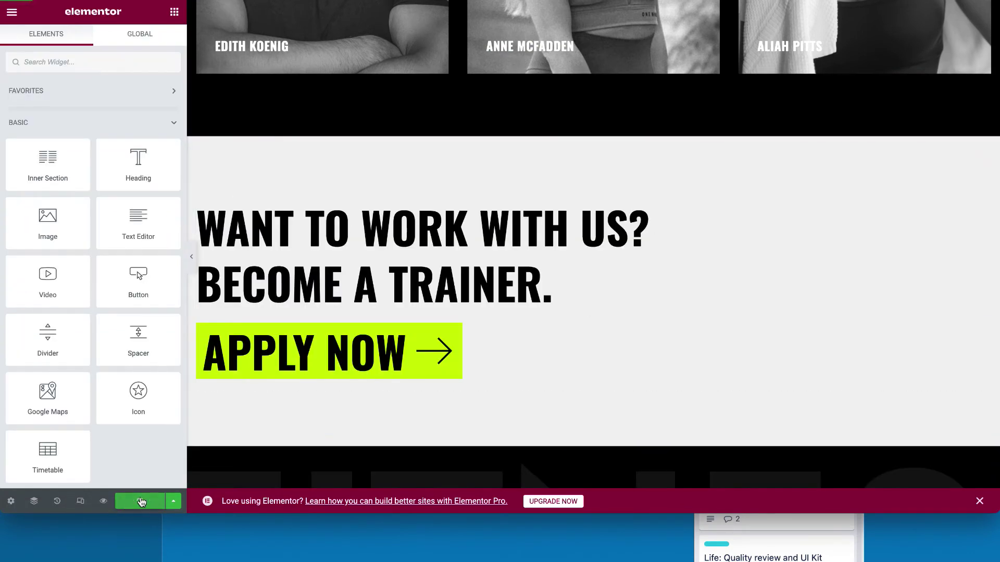
Step: Review the trainers section's layout and style settings, including its background colour picker
scroll(485, 321, up, 10)
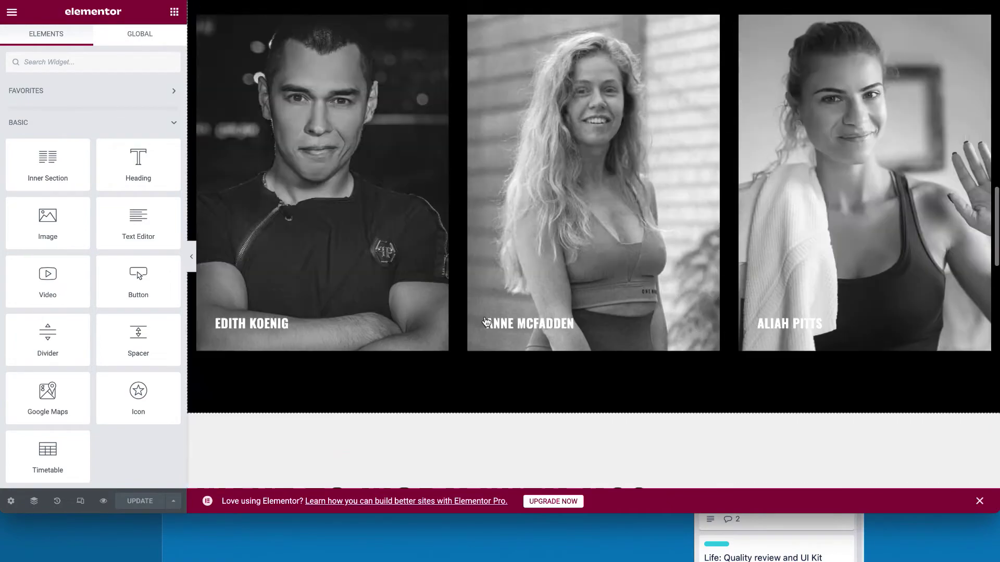
scroll(484, 317, down, 1)
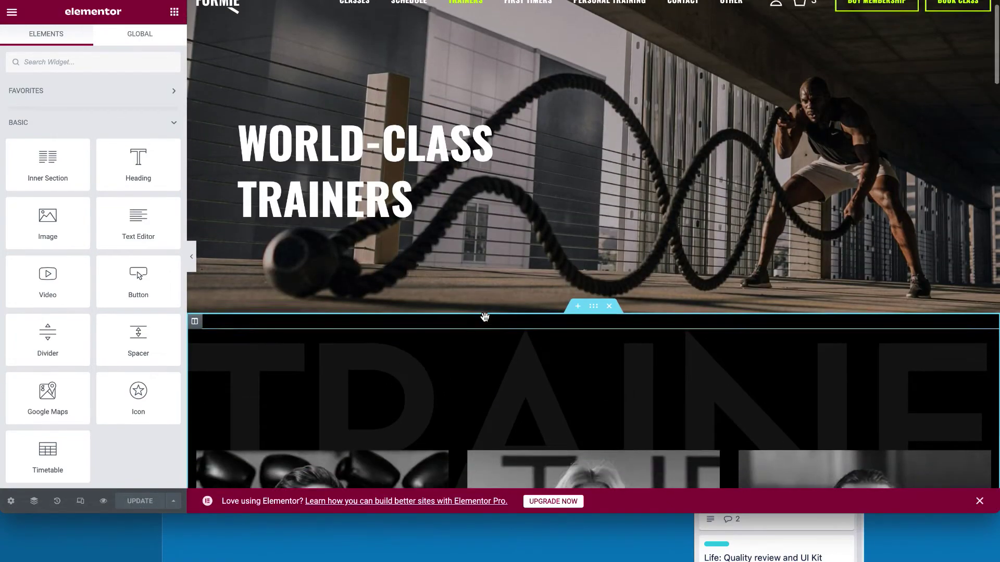
right_click(593, 302)
click(625, 313)
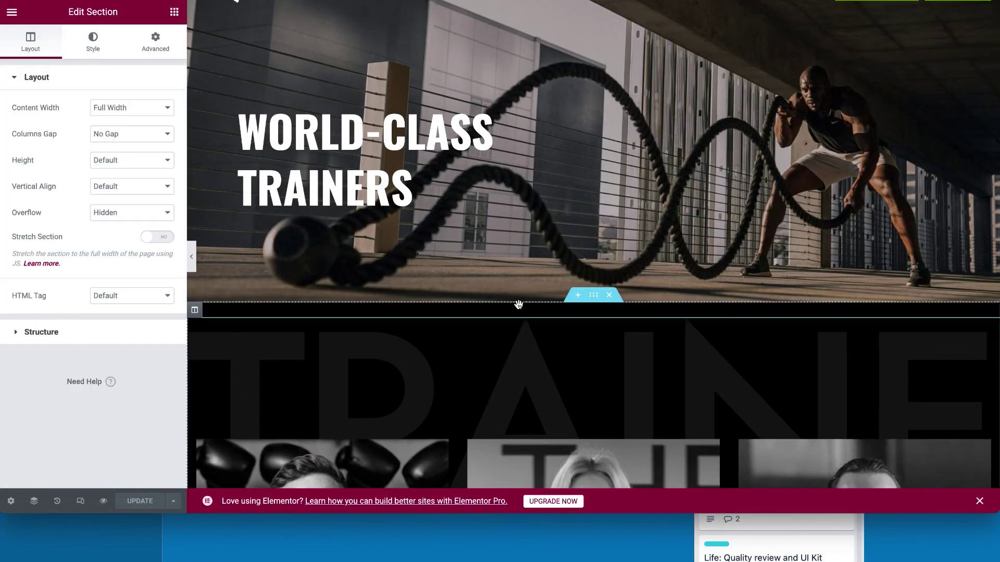
click(93, 41)
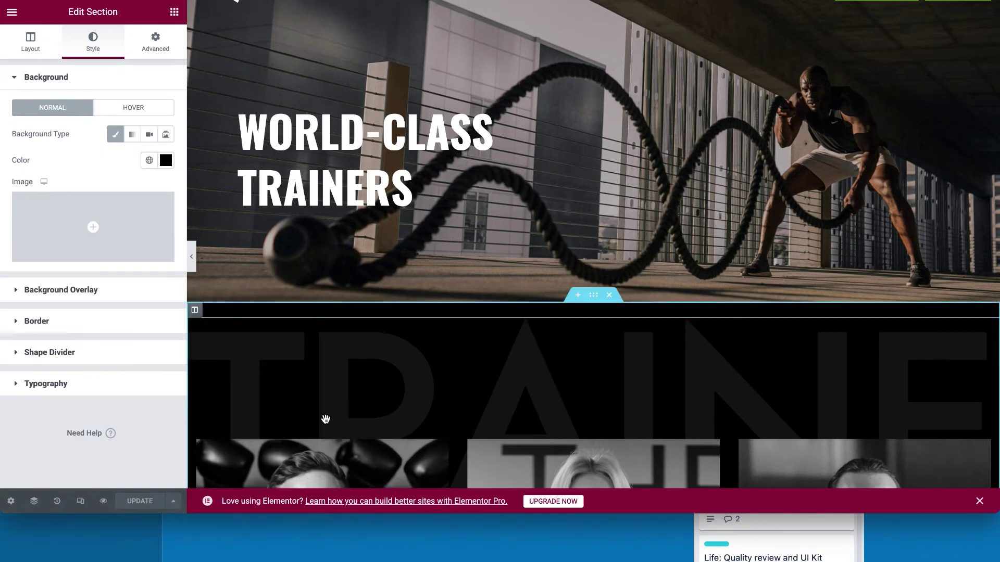
right_click(593, 296)
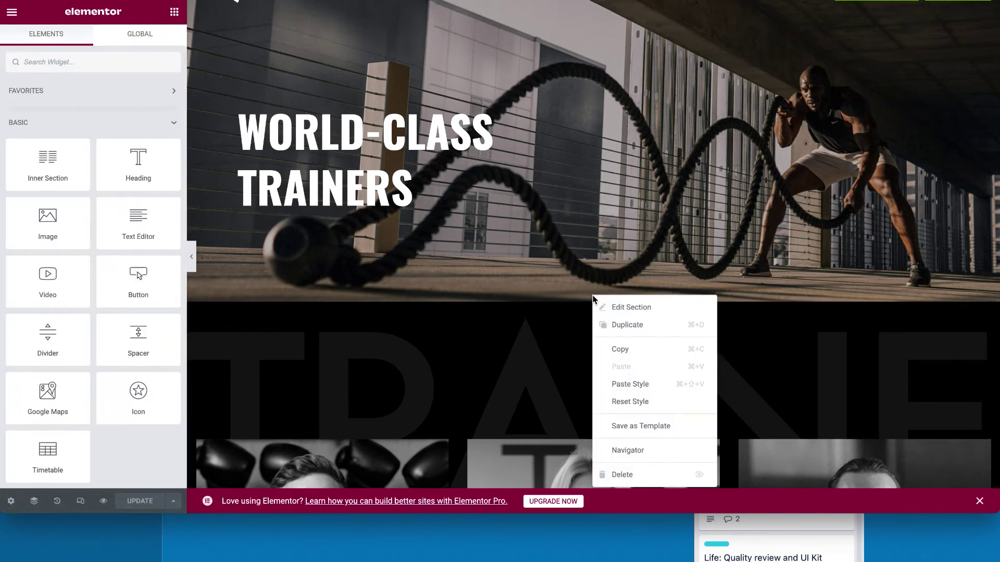
click(627, 311)
click(99, 41)
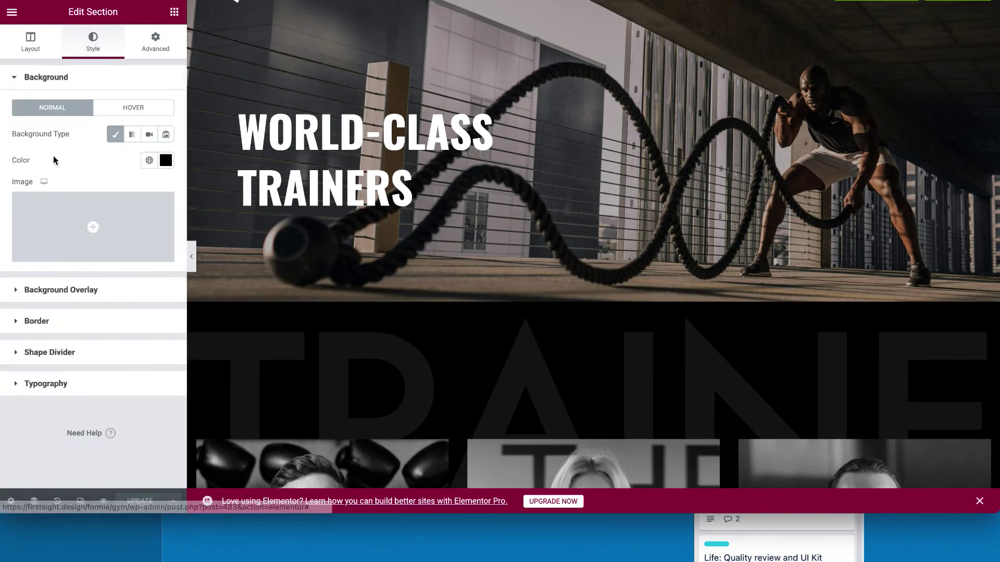
click(165, 160)
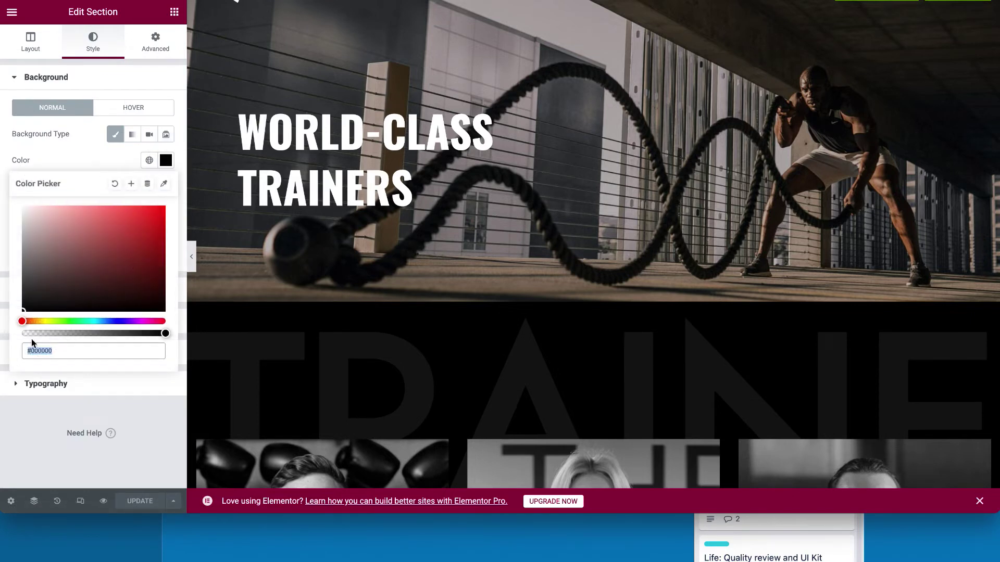
Step: Open the large TRAINERS background heading behind the trainer cards for editing and select its title text
click(618, 357)
scroll(612, 361, down, 1)
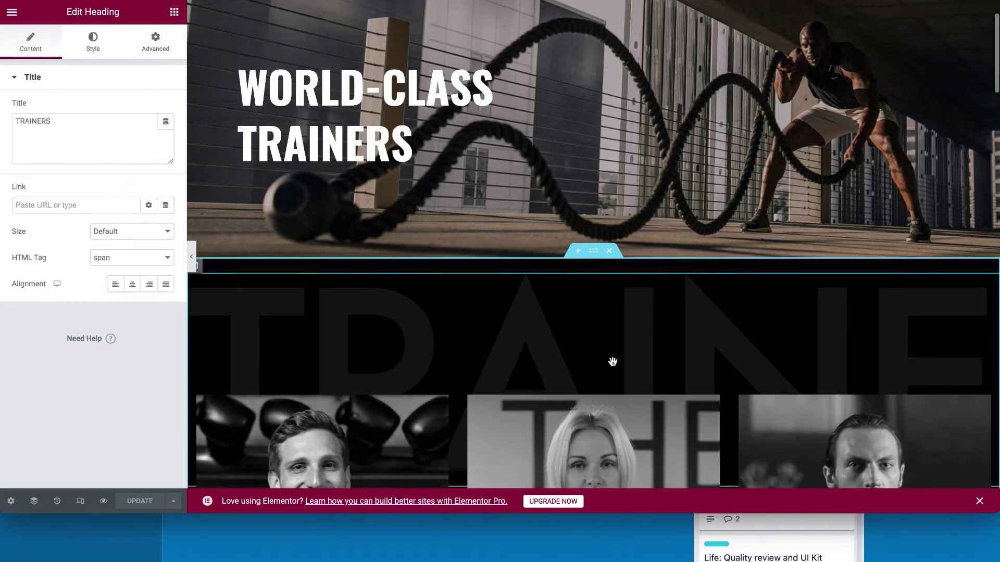
scroll(613, 361, down, 1)
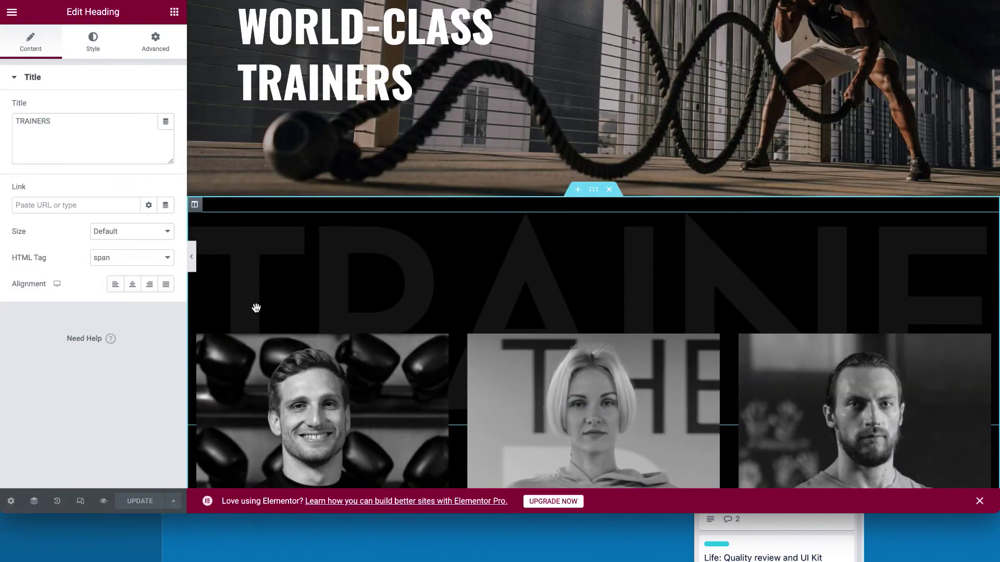
scroll(256, 308, down, 1)
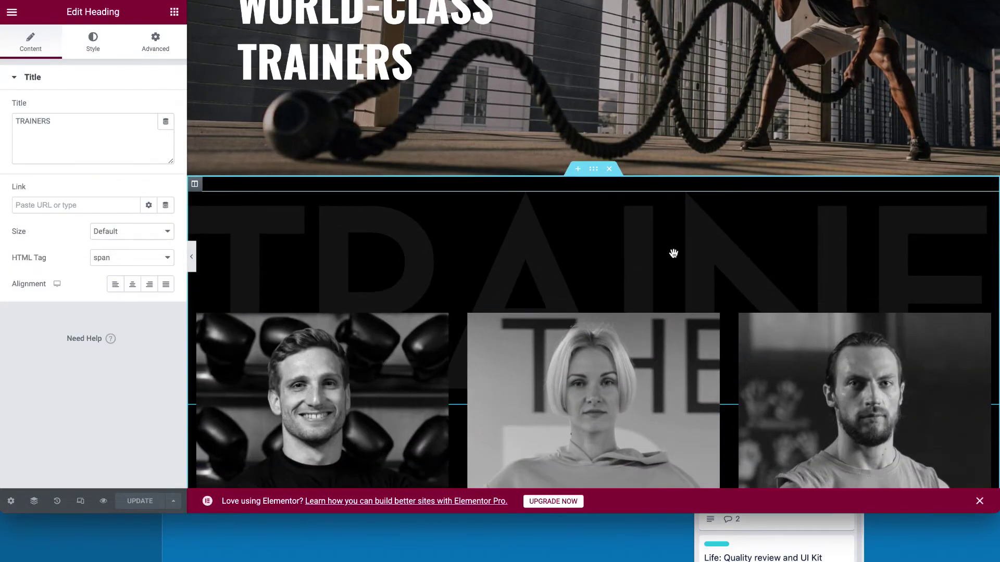
scroll(939, 254, down, 5)
scroll(624, 162, up, 4)
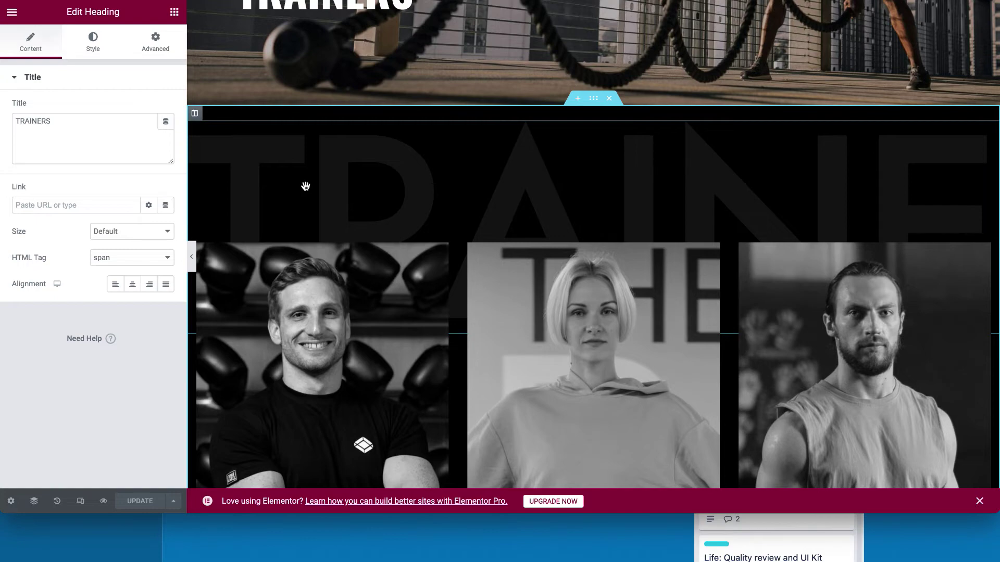
scroll(366, 229, up, 2)
scroll(366, 230, down, 4)
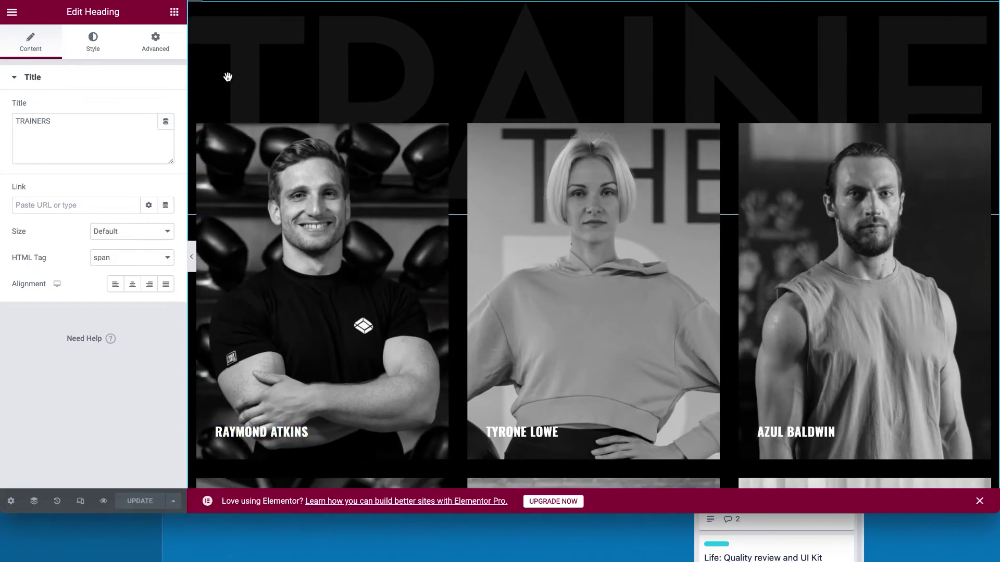
right_click(279, 75)
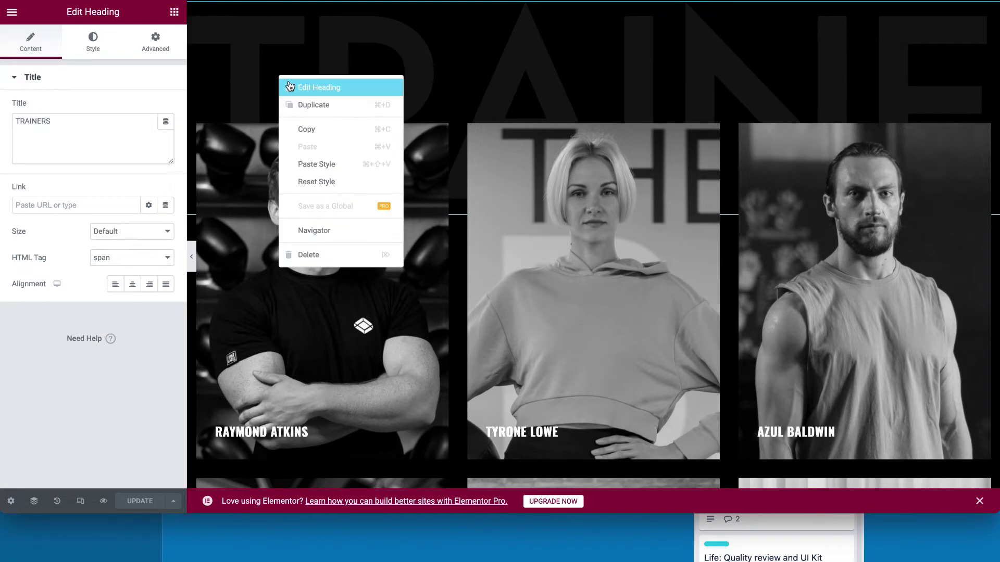
click(293, 90)
drag(75, 130, 2, 121)
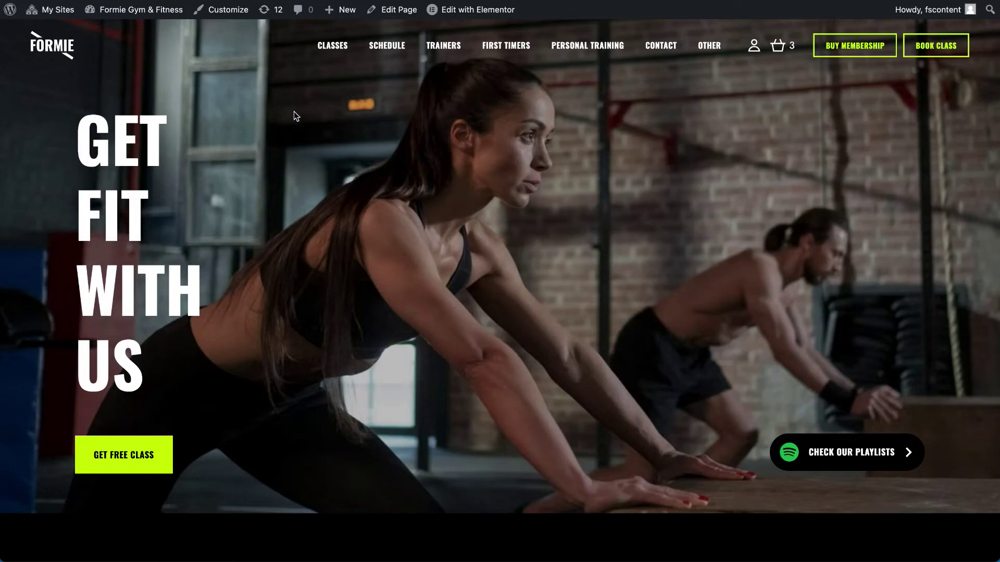
Step: Open the First Timers page and look through its sections from the welcome banner down to the footer
click(517, 48)
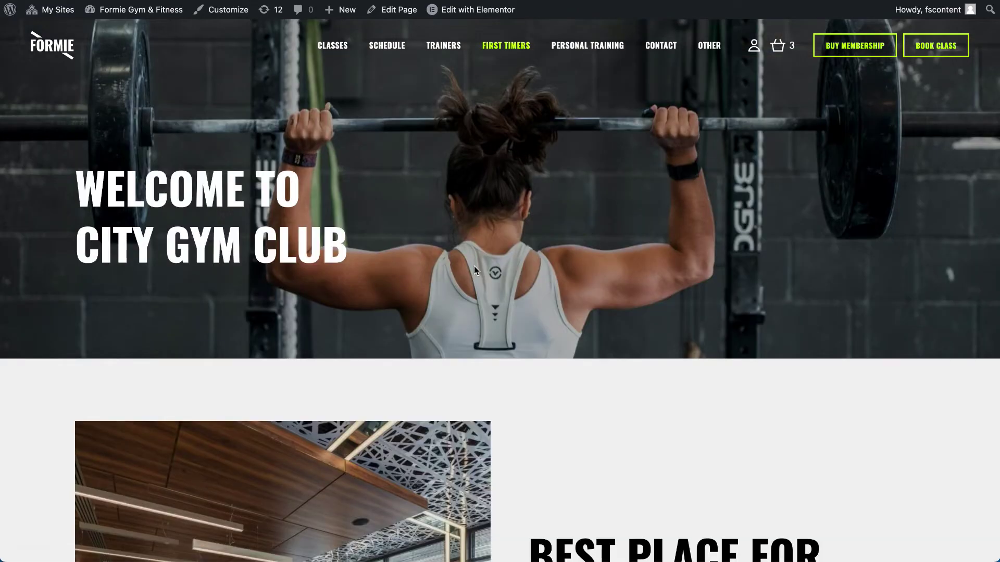
scroll(473, 267, down, 10)
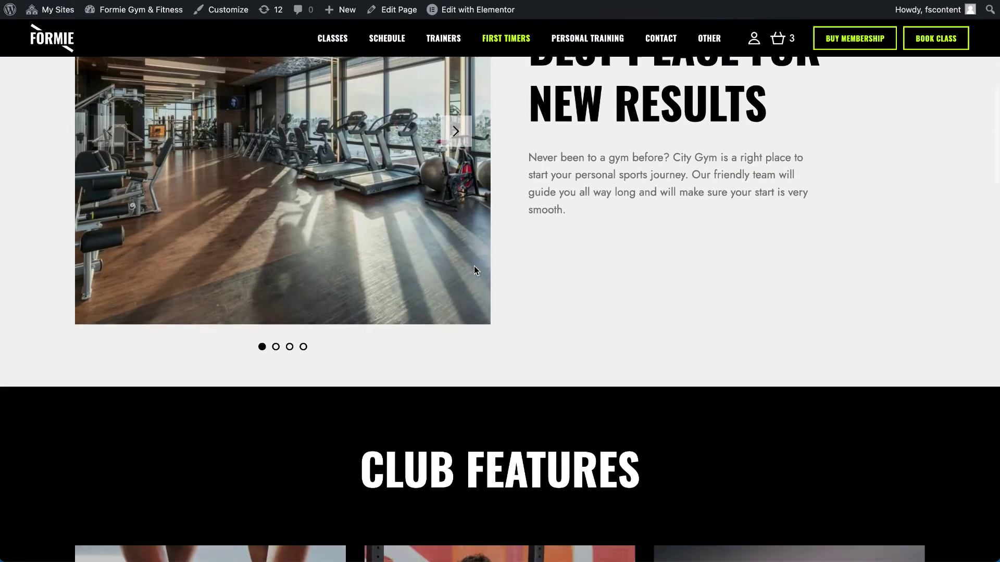
scroll(474, 267, down, 12)
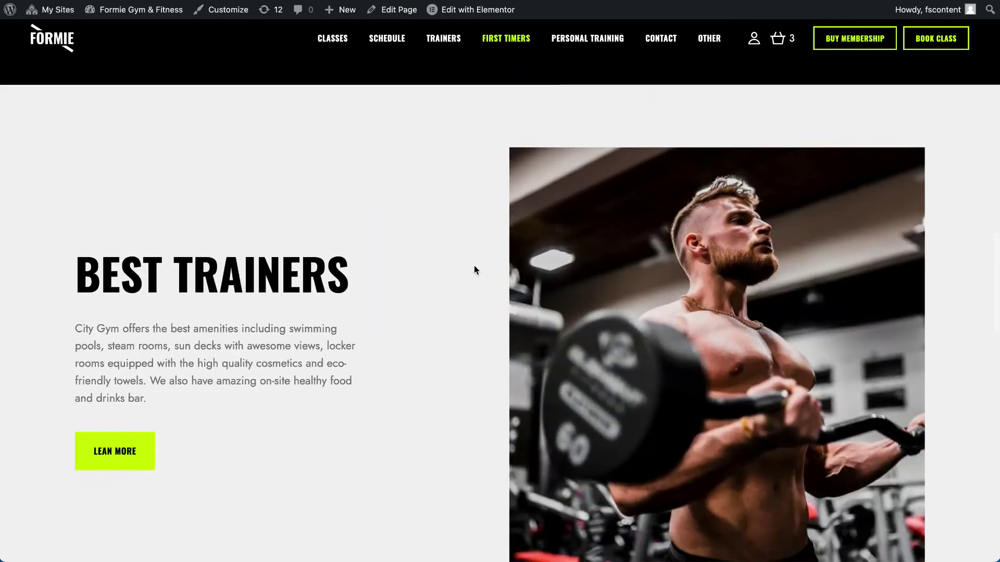
scroll(475, 268, down, 7)
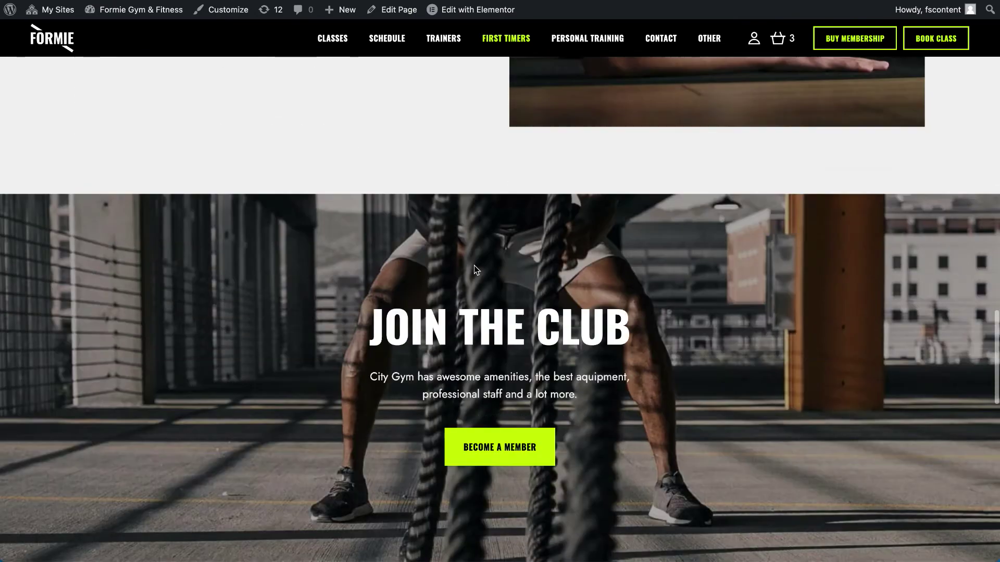
scroll(473, 269, down, 11)
scroll(474, 269, up, 12)
scroll(474, 268, up, 20)
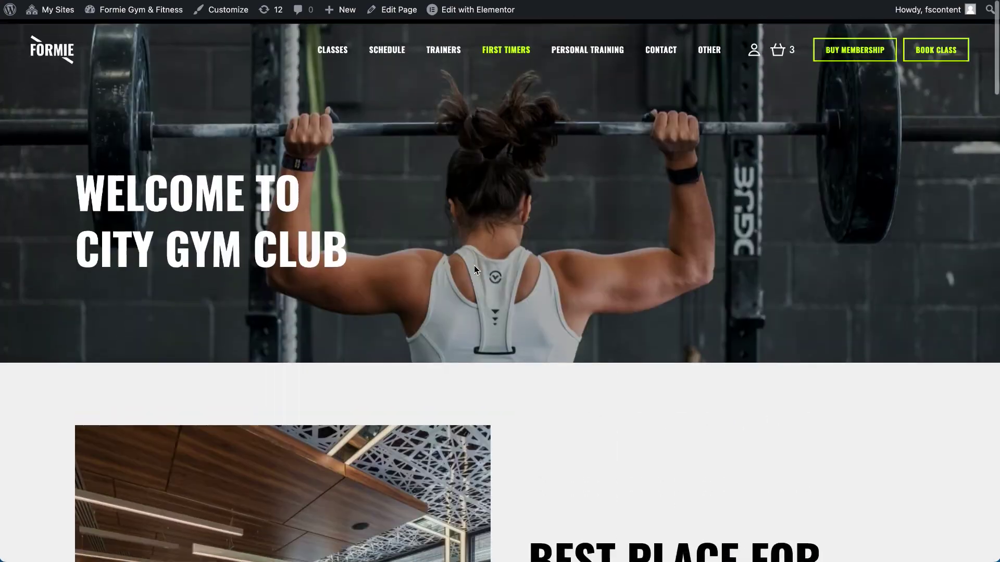
Step: Open the First Timers page in Elementor in a new tab and open the "Best place for new results" heading for editing
right_click(474, 10)
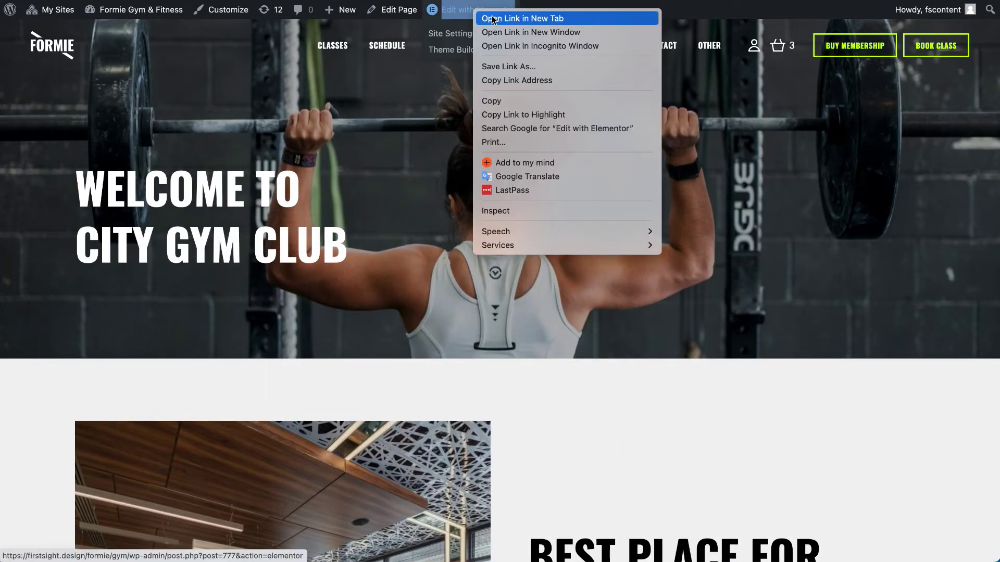
click(523, 18)
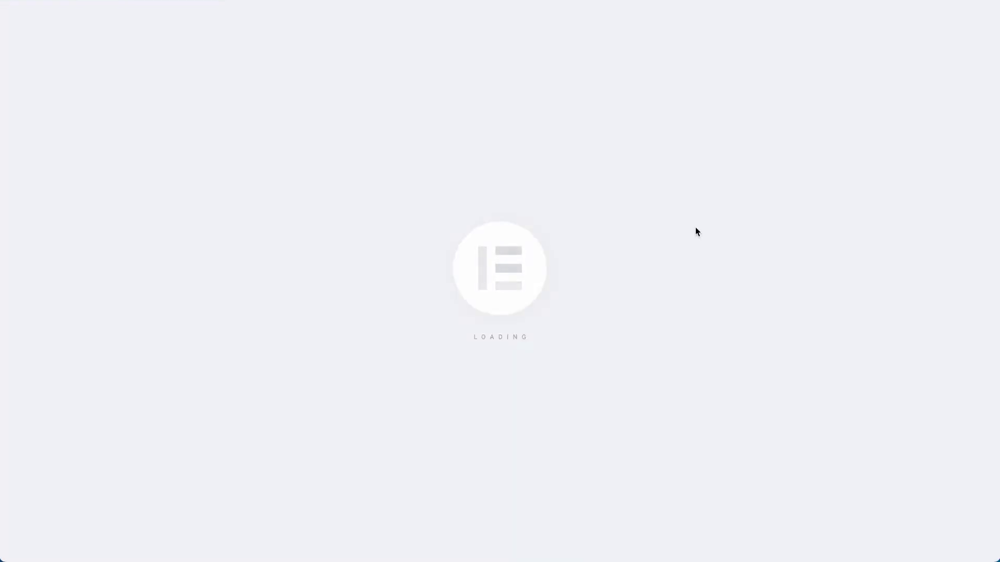
scroll(657, 265, down, 3)
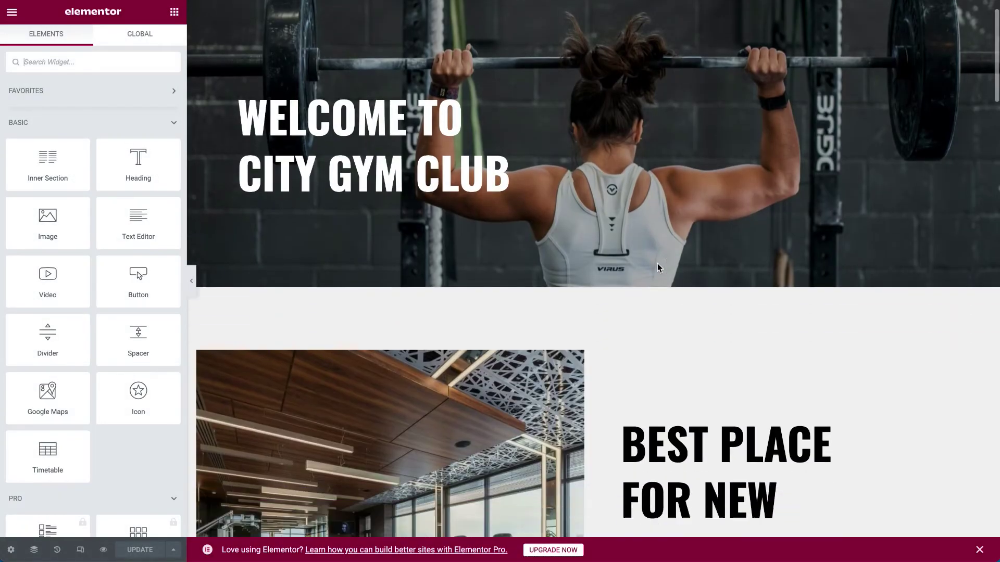
scroll(657, 265, down, 3)
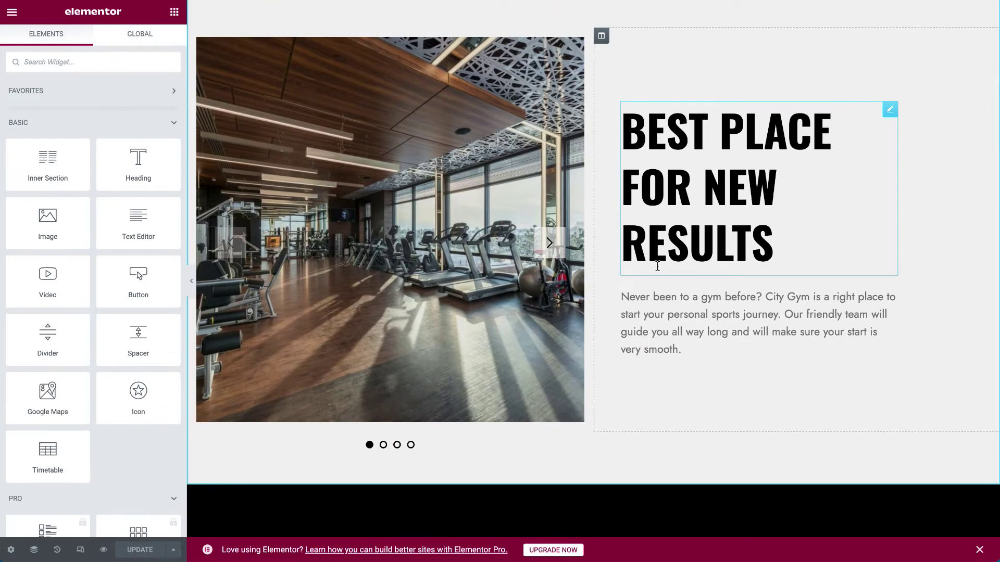
scroll(657, 266, down, 8)
scroll(657, 265, up, 9)
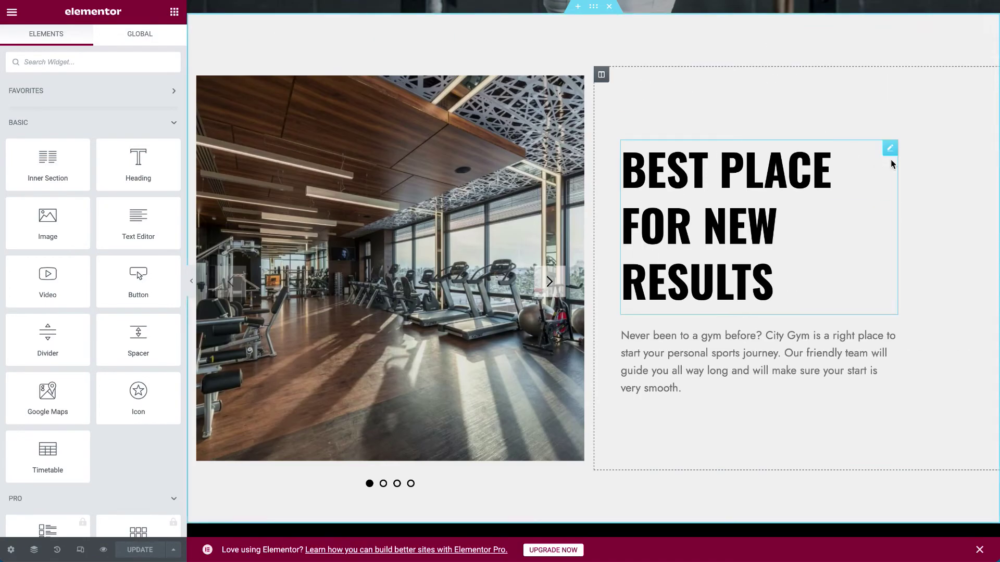
click(890, 150)
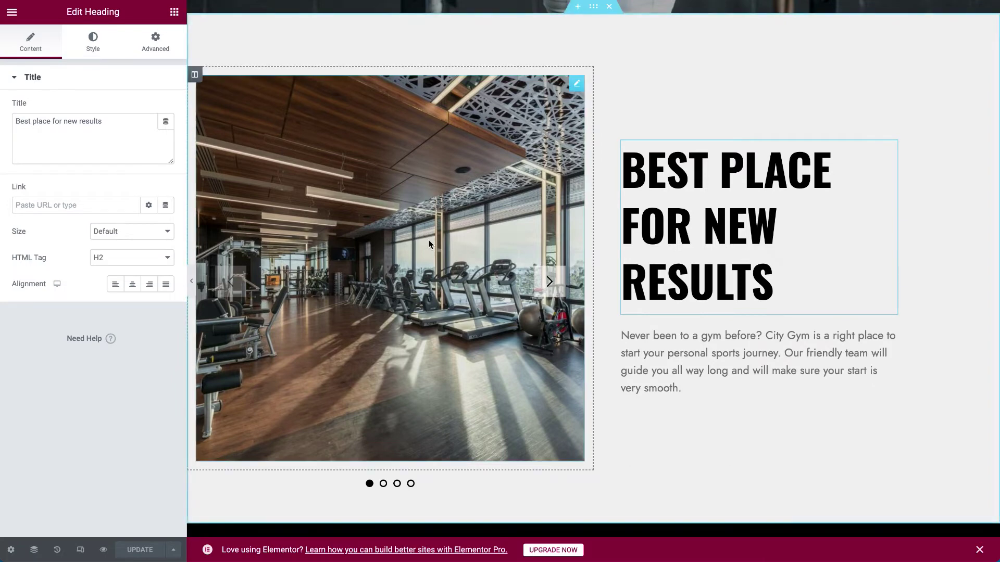
Step: Open the gallery of the gym image slider beside the heading and reinsert its existing images
click(577, 84)
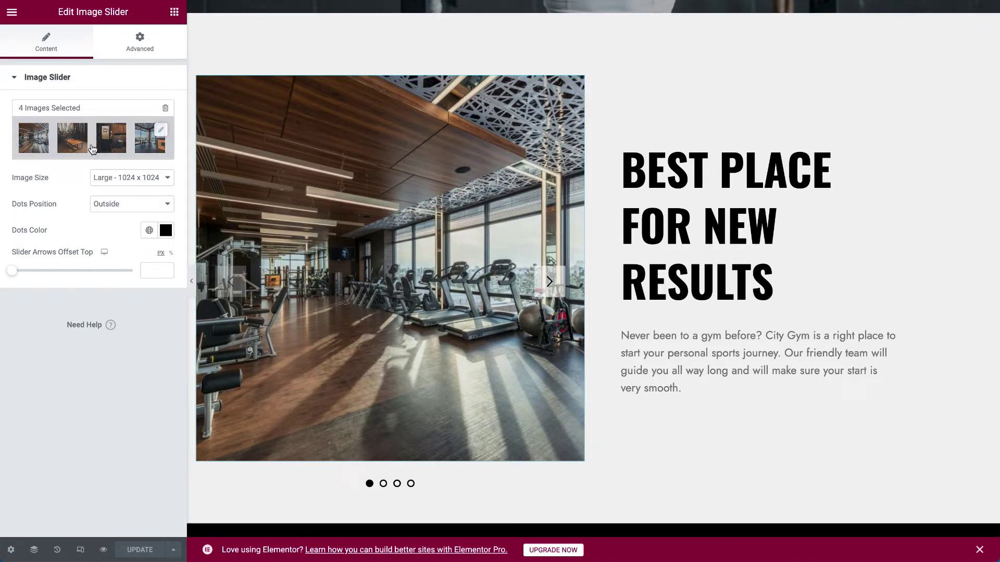
click(159, 133)
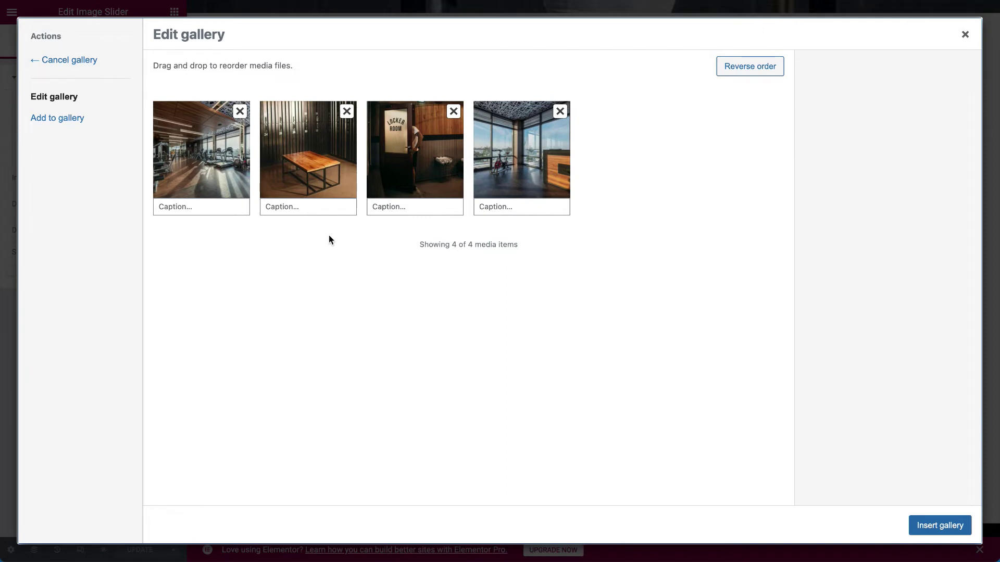
click(933, 526)
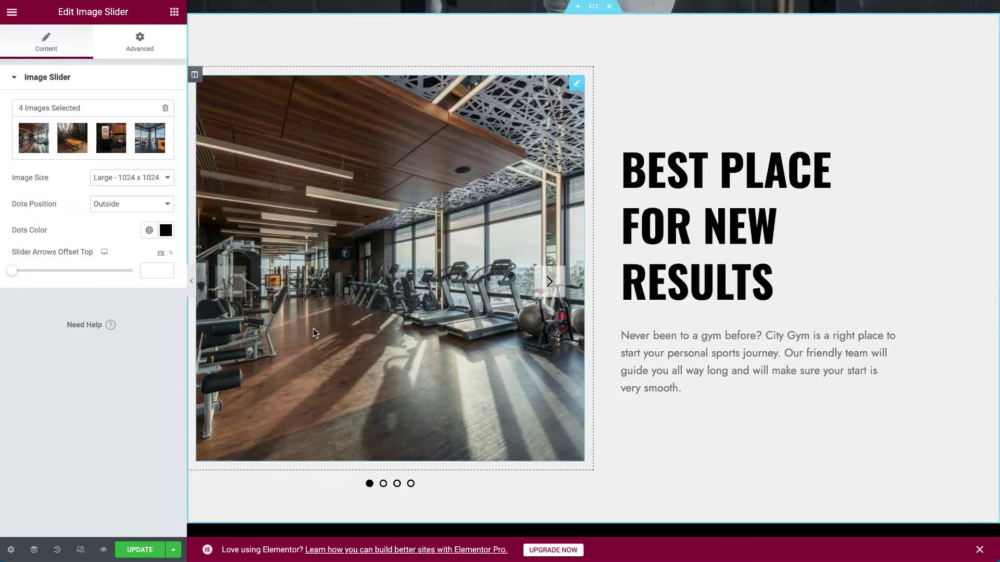
scroll(314, 329, down, 1)
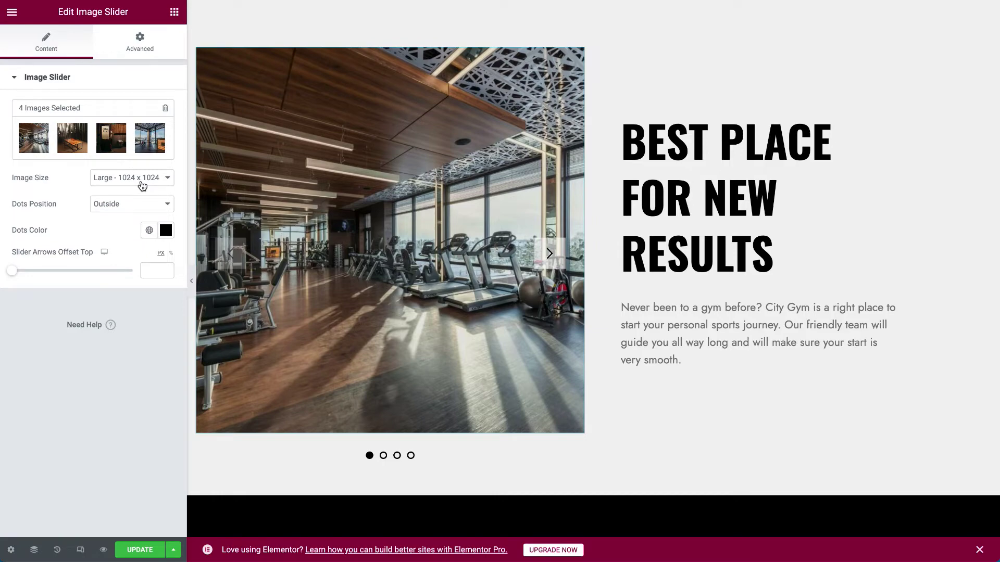
Step: Review the style settings of the section holding the image slider, including its background overlay colour, image and opacity options
scroll(740, 346, up, 3)
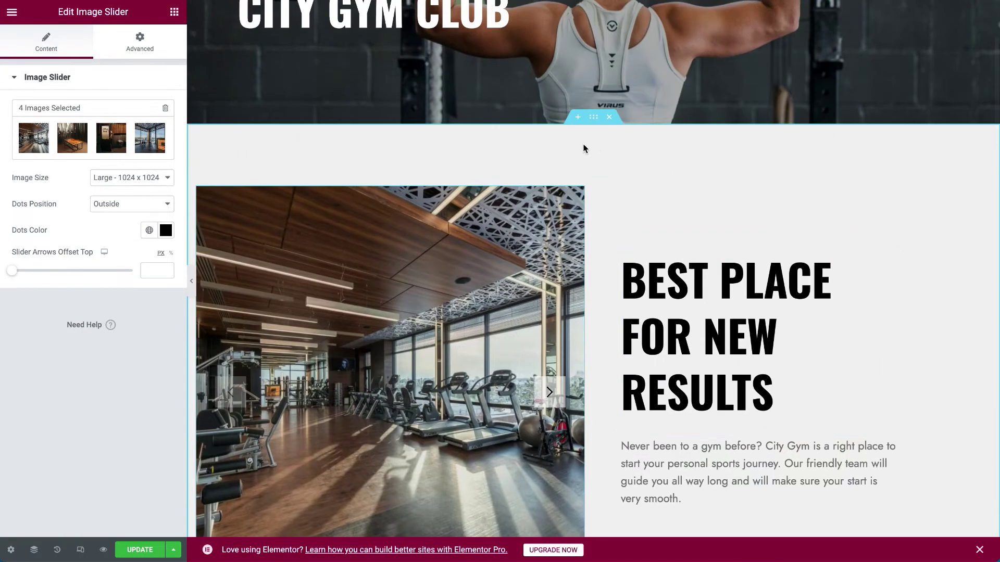
right_click(592, 124)
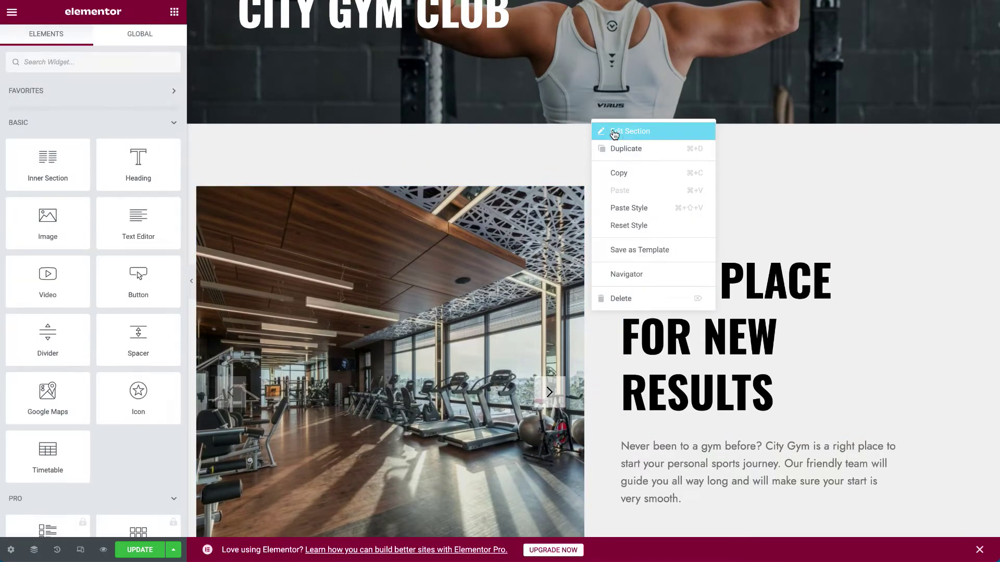
click(614, 131)
click(89, 50)
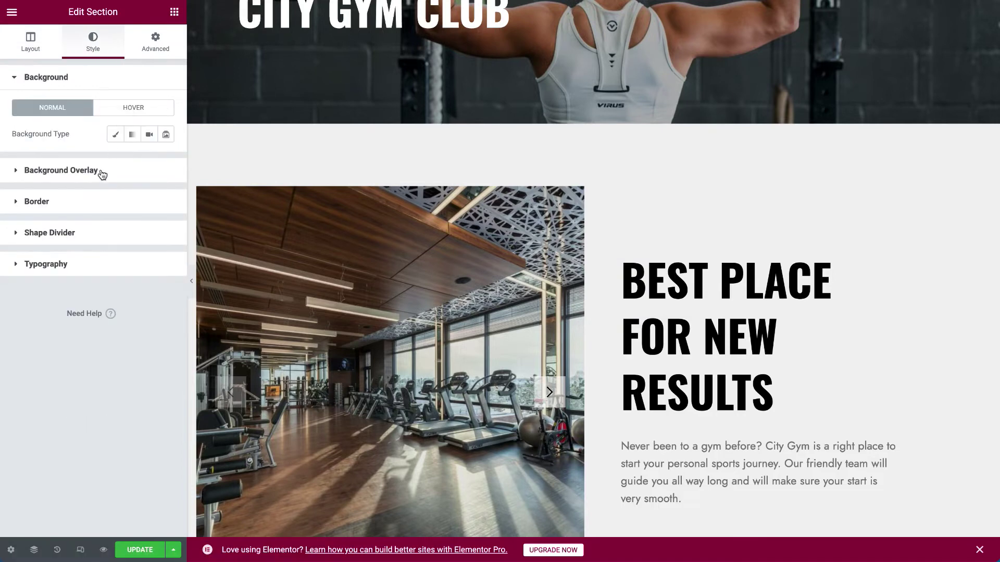
click(101, 171)
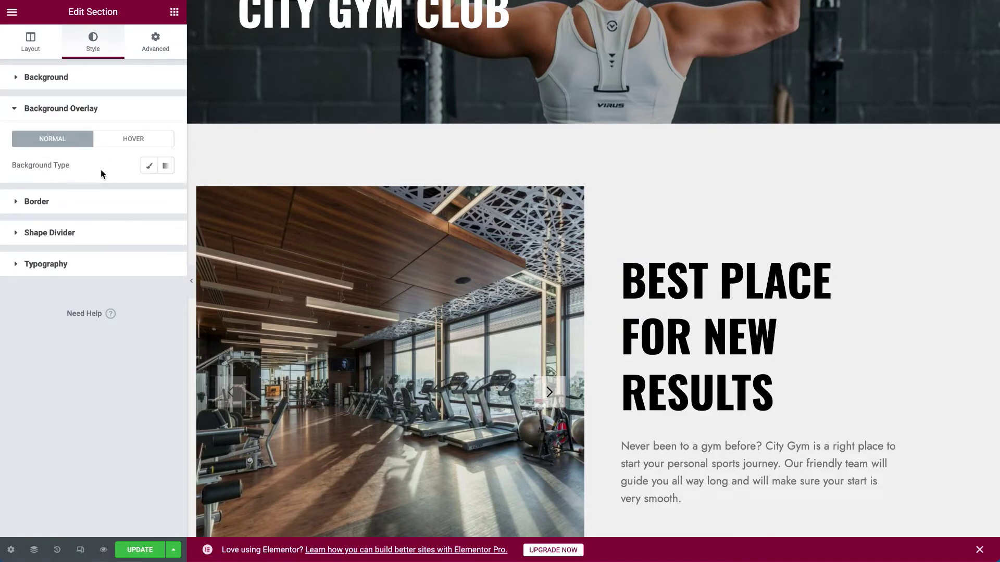
click(149, 167)
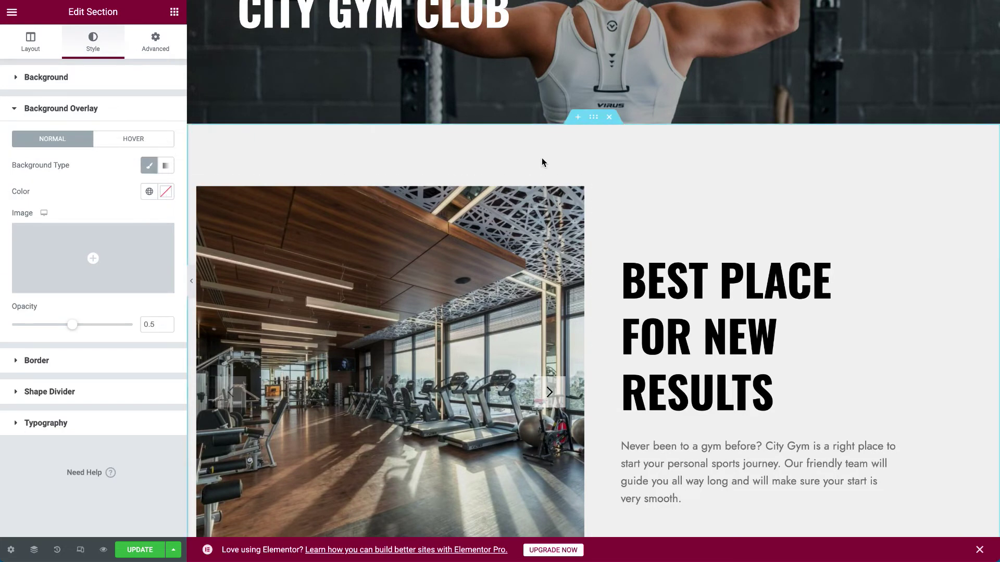
right_click(607, 150)
click(633, 163)
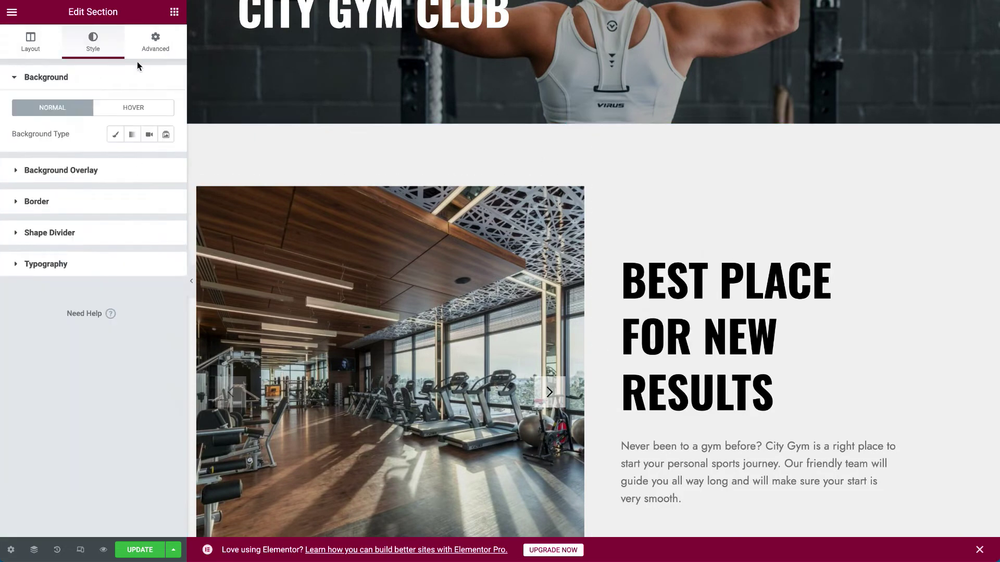
Step: Open the Personal Training image box in the Club Features section to examine its image, title, description and link settings
scroll(312, 280, down, 8)
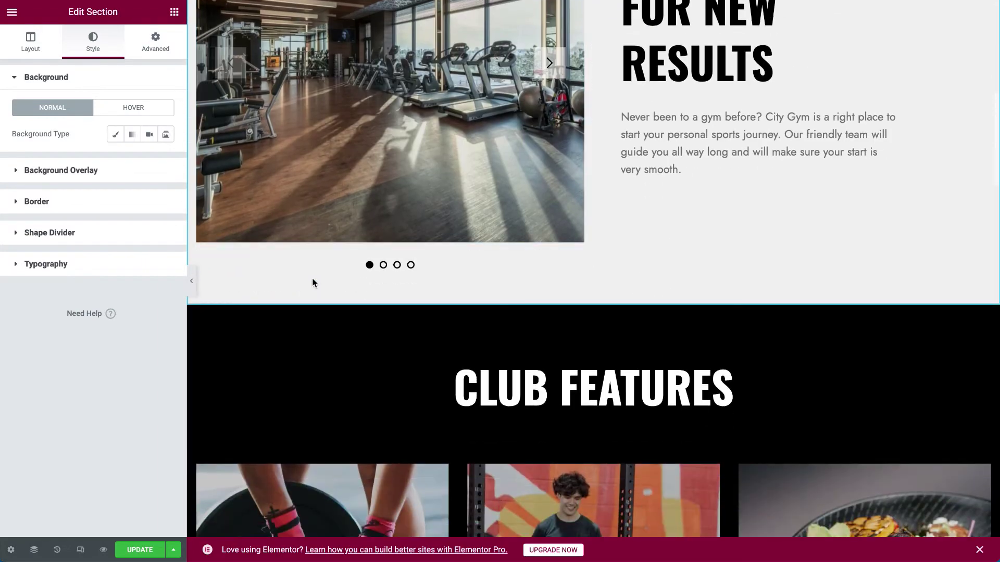
scroll(596, 292, down, 4)
scroll(598, 297, up, 2)
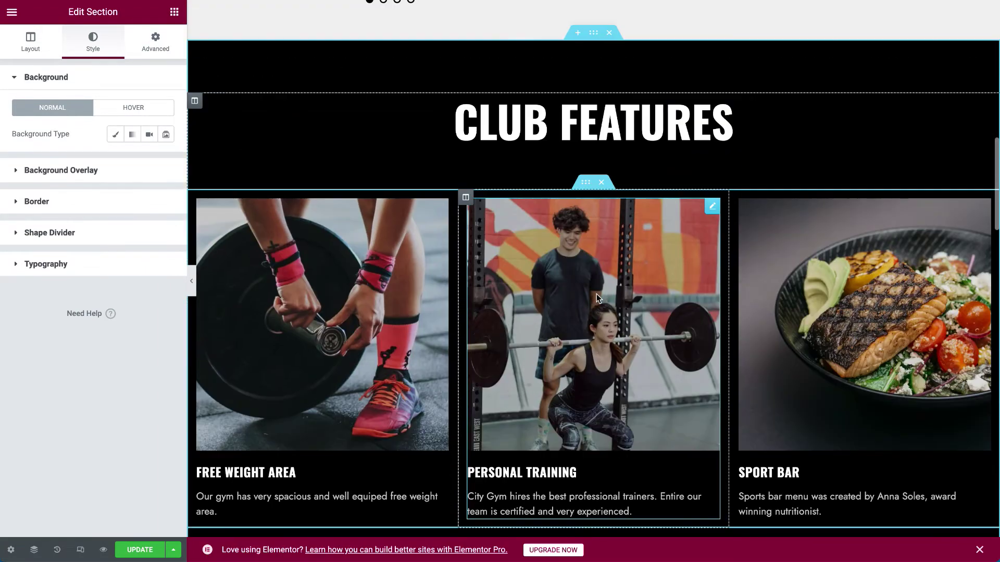
click(712, 207)
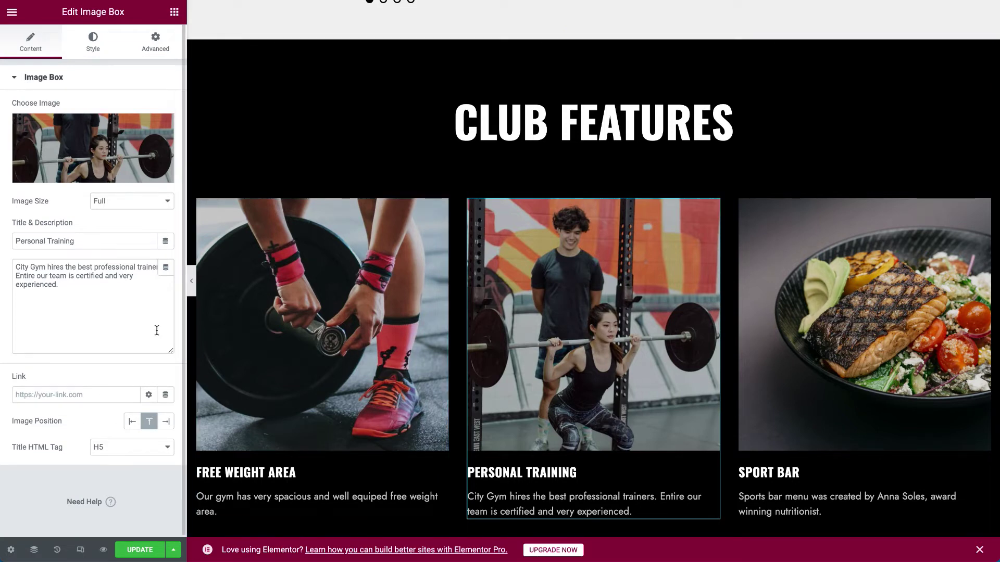
scroll(341, 380, down, 3)
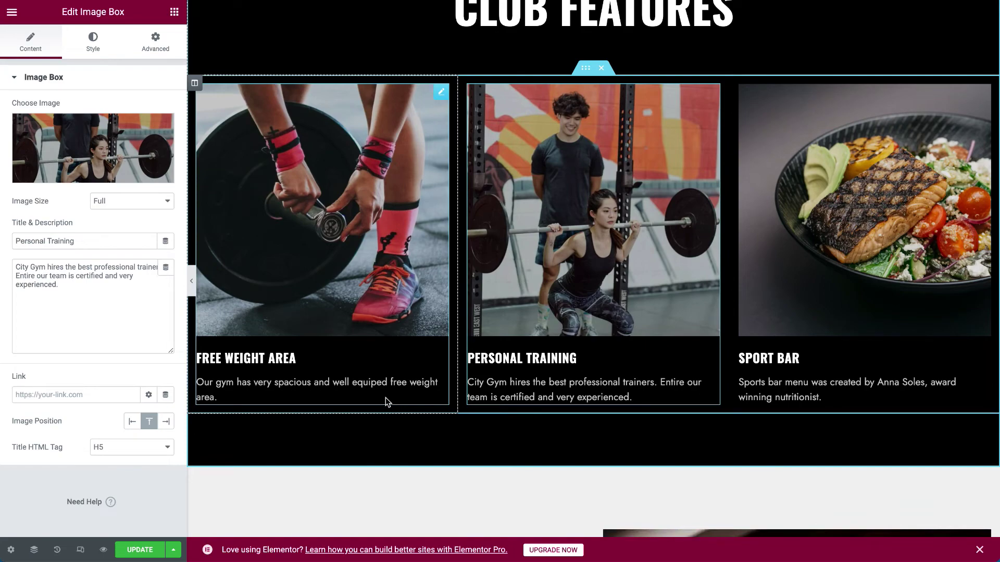
Step: Open the Lean More button in the Best Trainers section to examine its text, link and style settings
scroll(386, 397, down, 8)
scroll(386, 394, up, 1)
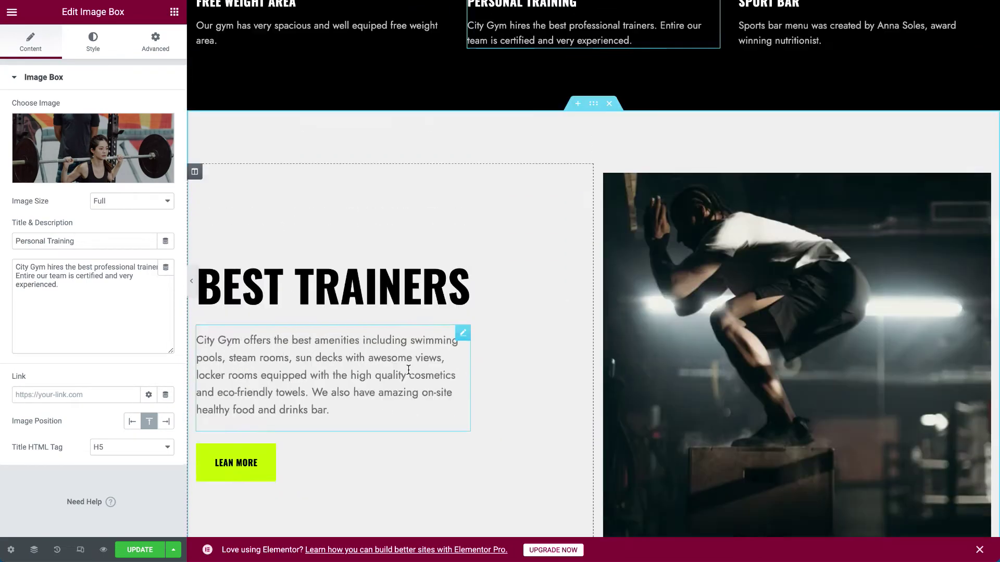
scroll(409, 370, up, 8)
scroll(409, 370, down, 8)
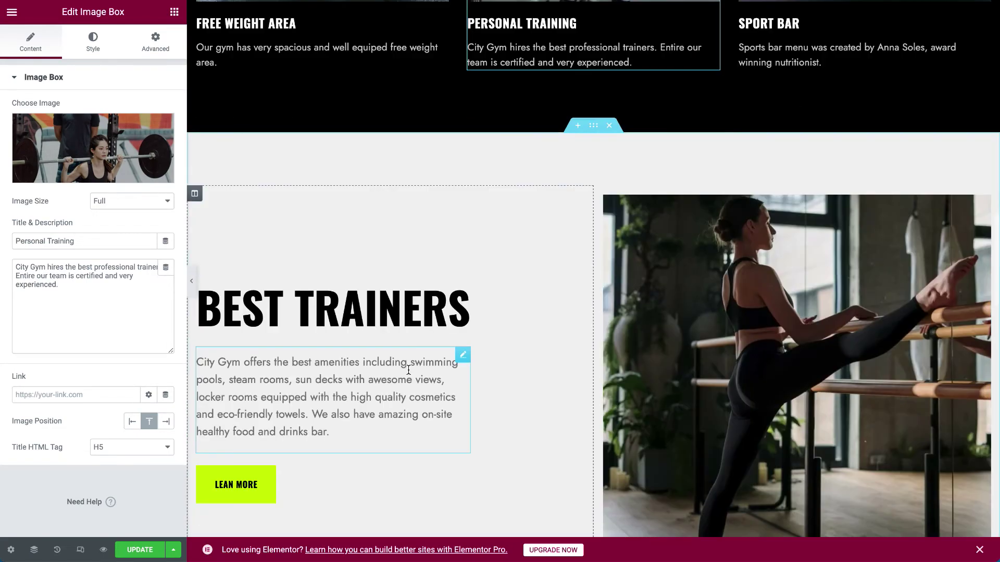
scroll(408, 370, down, 2)
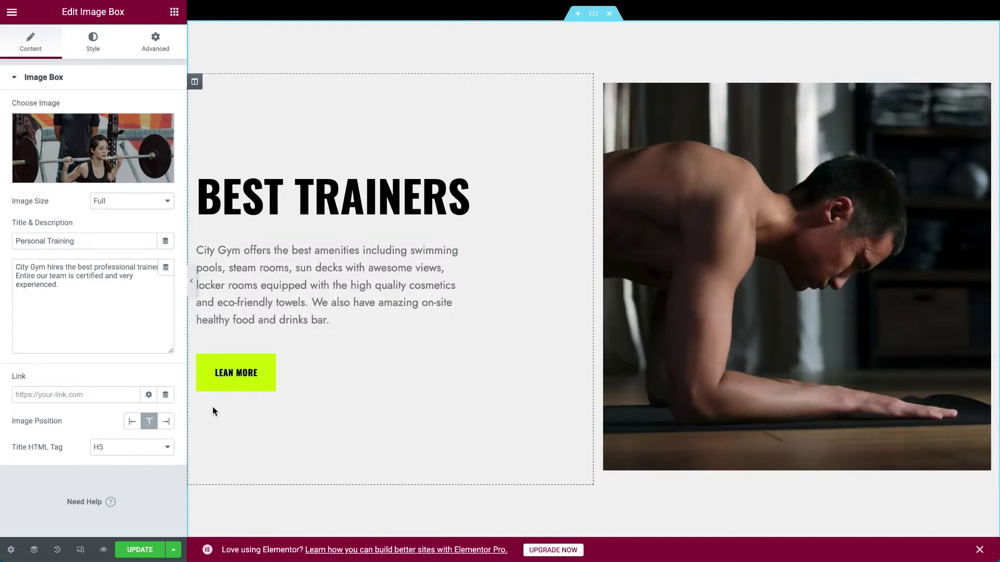
click(463, 362)
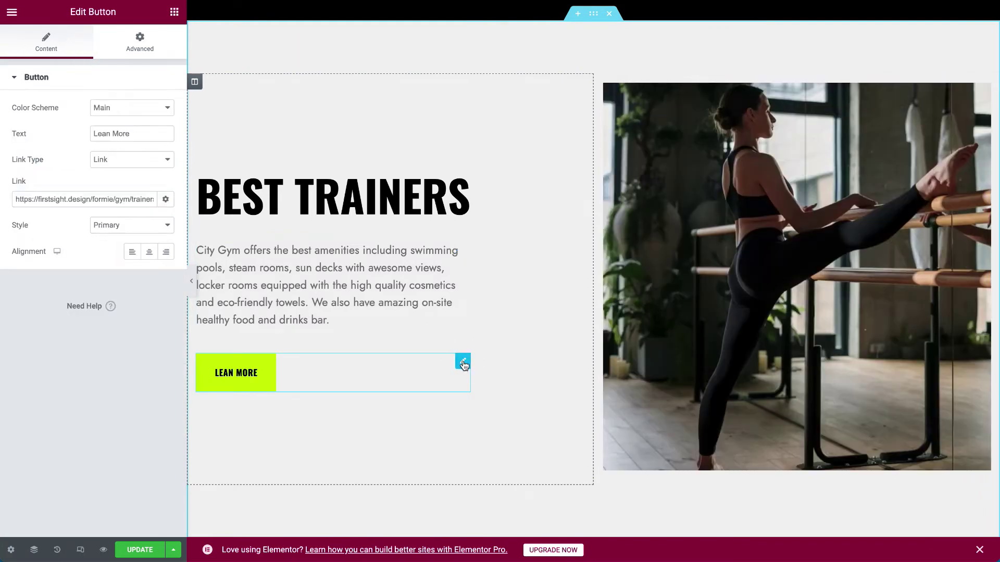
Step: Look over the Join the Club section, then return to the live First Timers page and open it in the WordPress editor in a new tab
scroll(484, 277, down, 7)
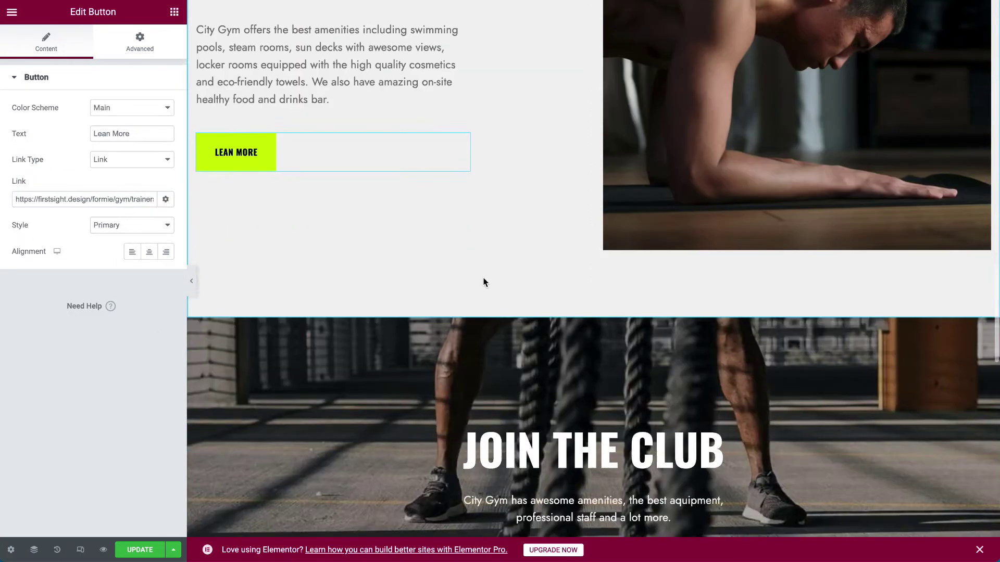
scroll(483, 277, down, 3)
scroll(601, 177, up, 12)
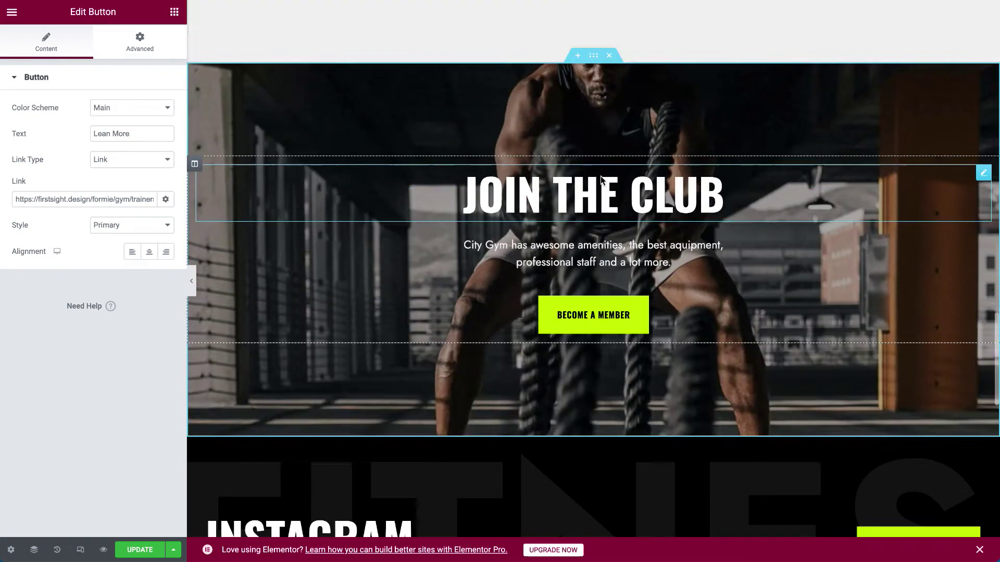
scroll(601, 176, up, 15)
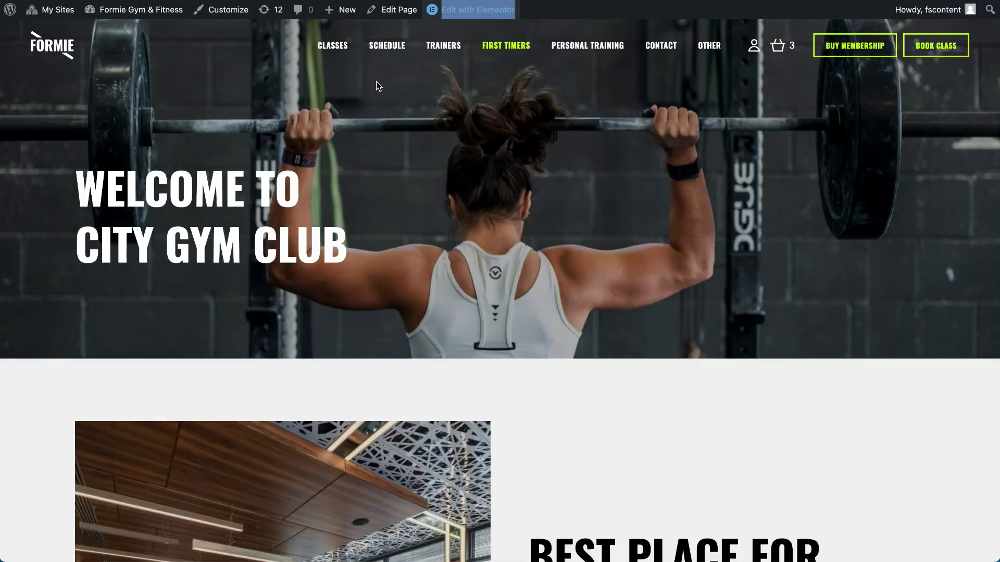
right_click(398, 9)
click(413, 12)
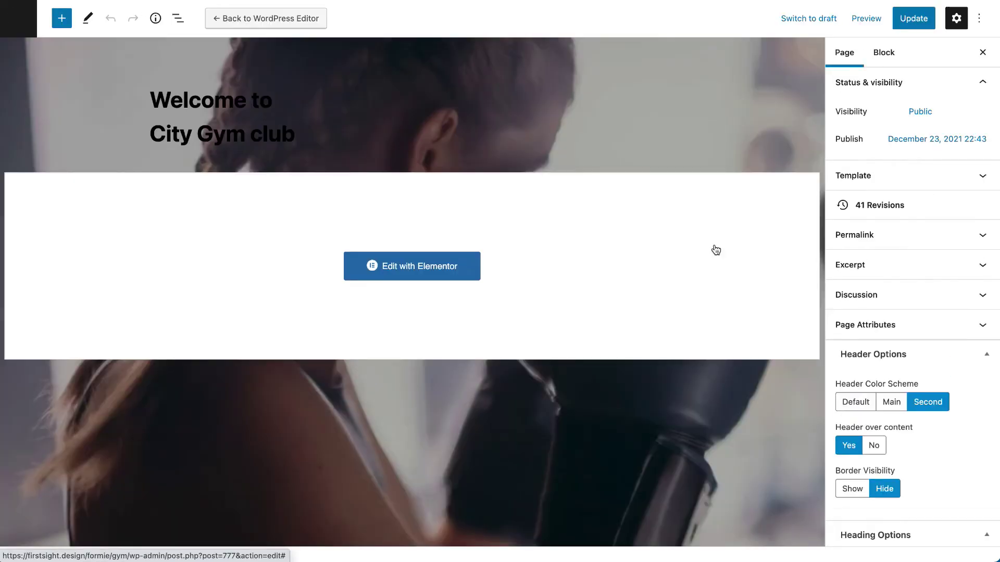
Step: Select the "Welcome to City Gym club" title in the page editor and compare it with the banner title on the live page
drag(299, 134, 148, 92)
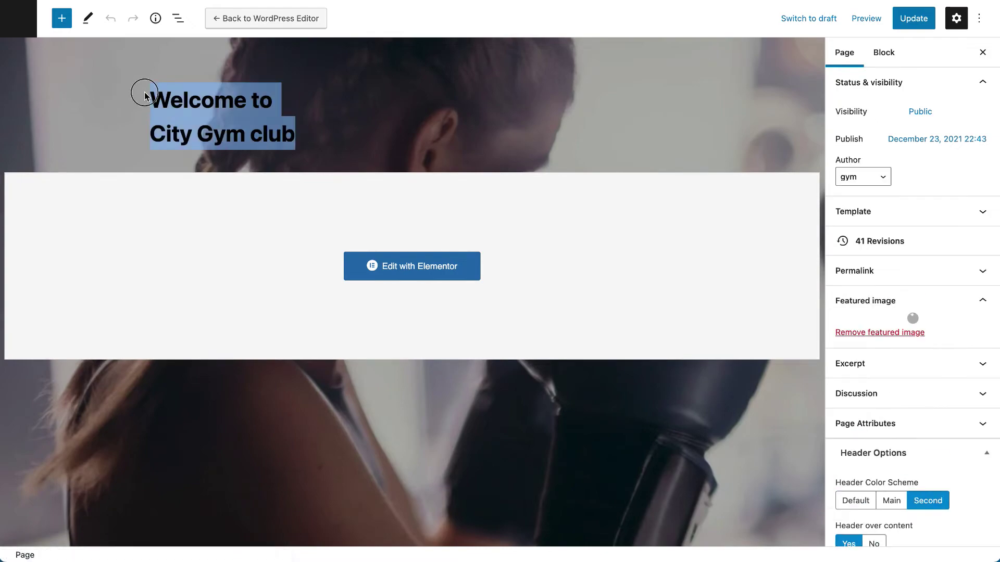
key(ctrl+shift+Tab)
drag(103, 213, 460, 231)
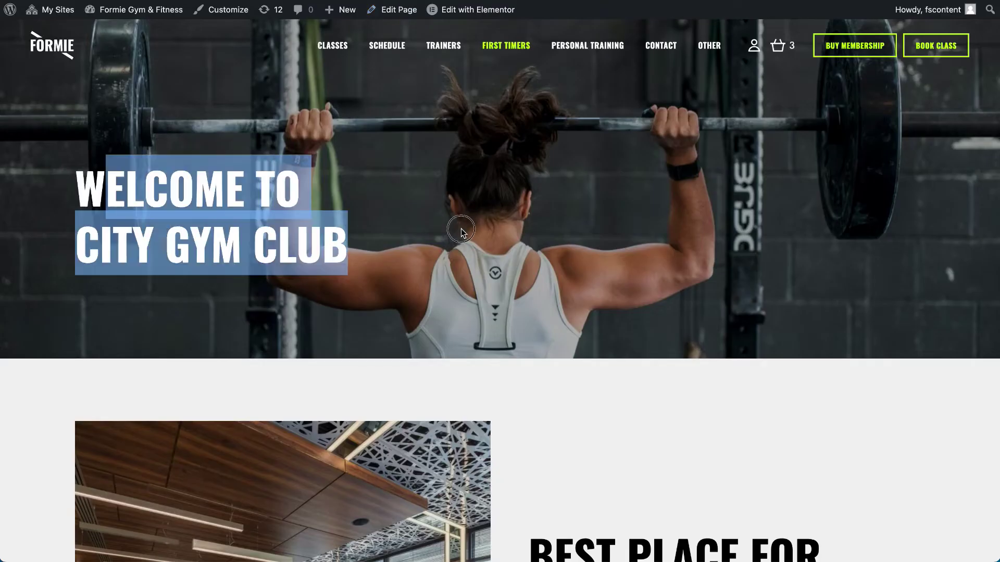
Step: Review the First Timers page's featured image and Header Options in the WordPress editor, and update the page
key(ctrl+Tab)
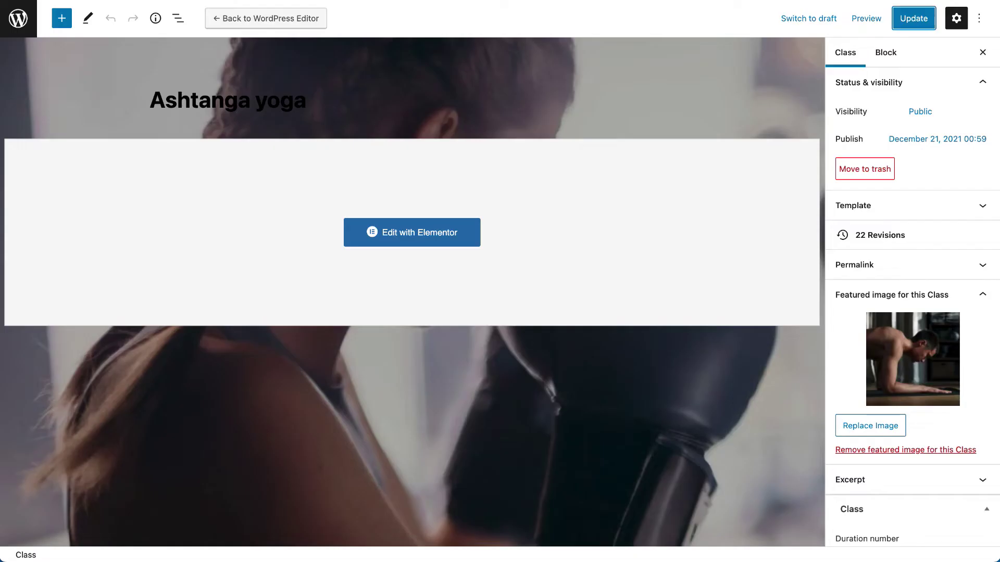
key(ctrl+Tab)
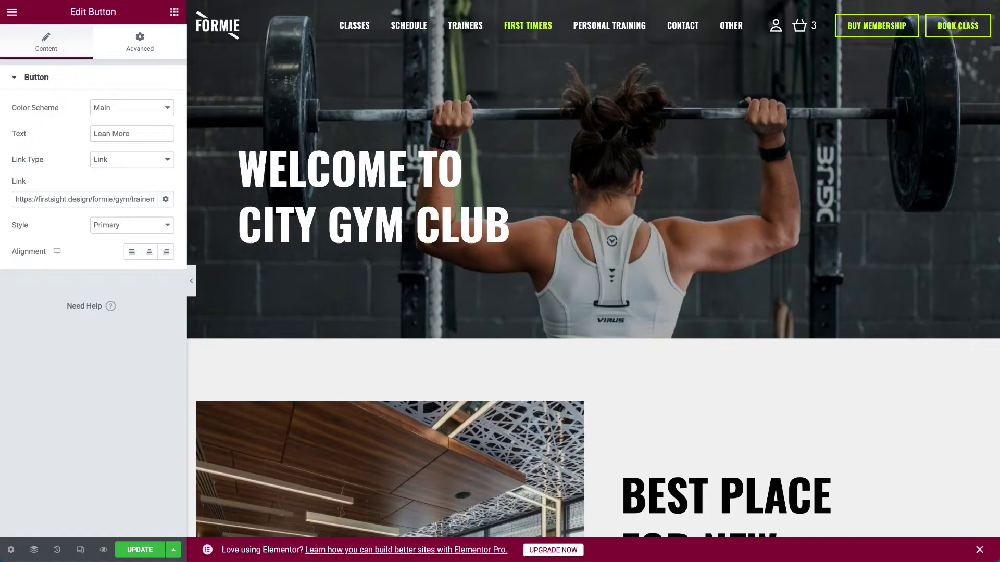
key(ctrl+Tab)
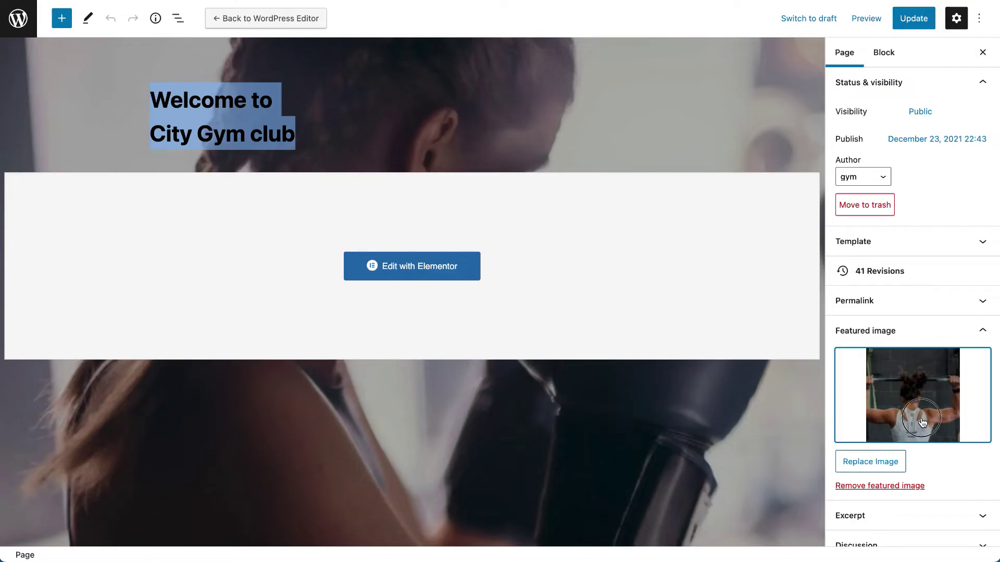
click(921, 421)
click(964, 34)
scroll(908, 258, down, 7)
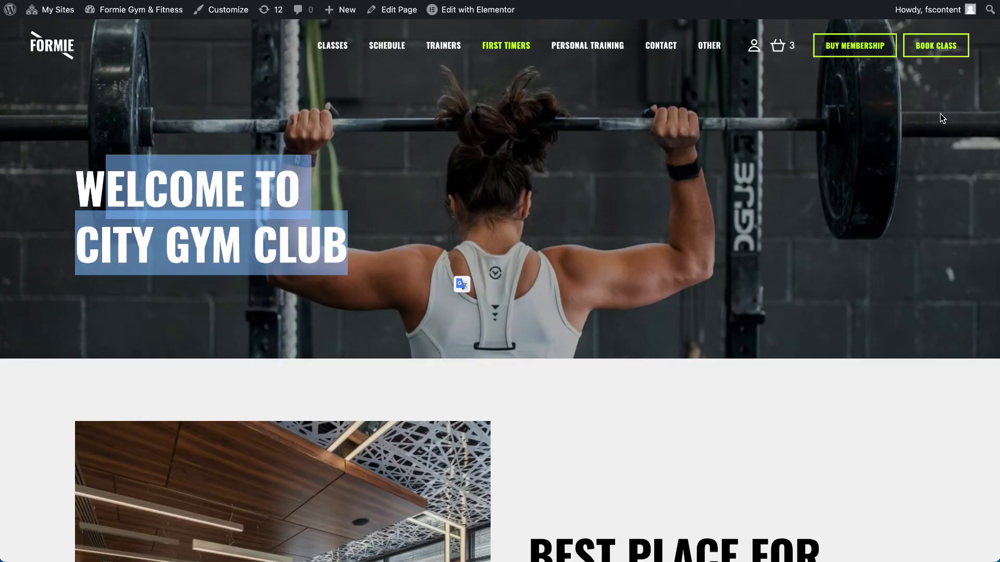
click(876, 310)
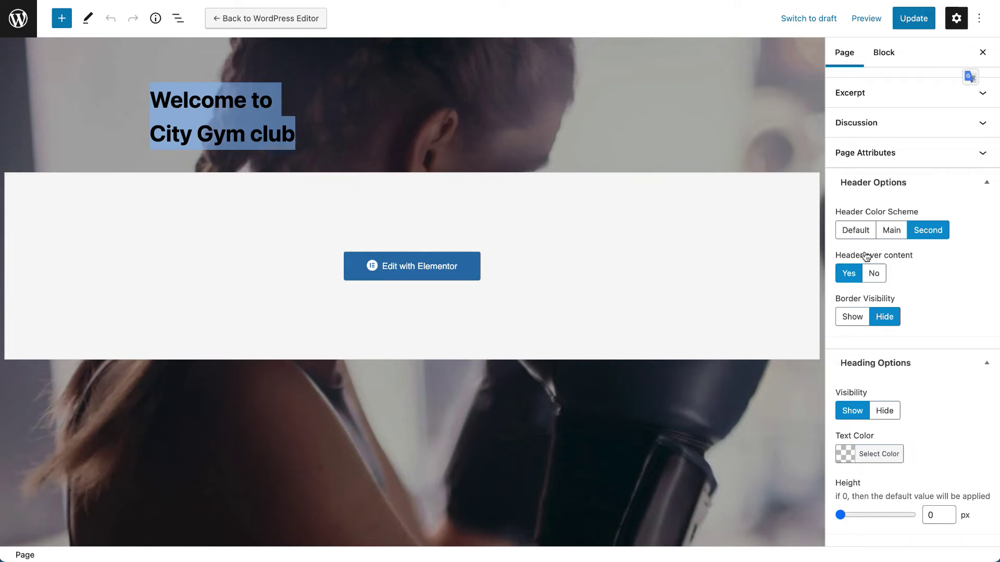
click(911, 21)
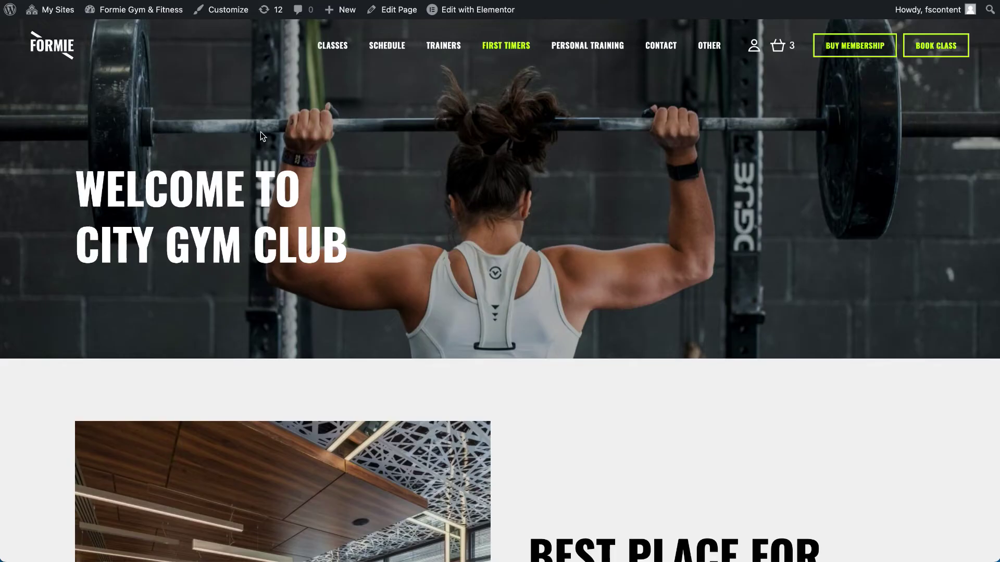
Step: Look over the live First Timers page and open the Personal Training page
scroll(414, 248, down, 10)
scroll(415, 250, down, 20)
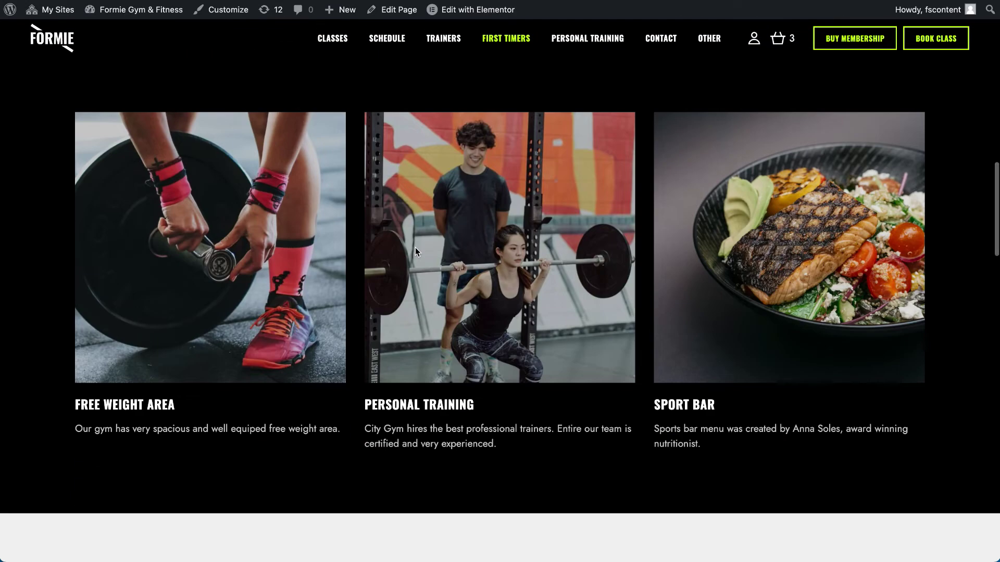
scroll(415, 248, up, 20)
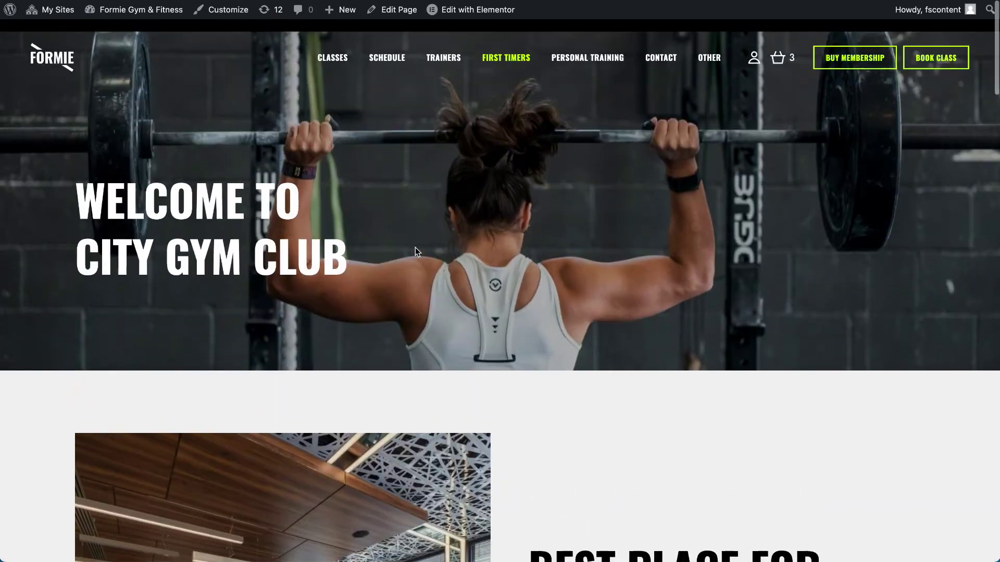
mouse_move(638, 31)
click(607, 48)
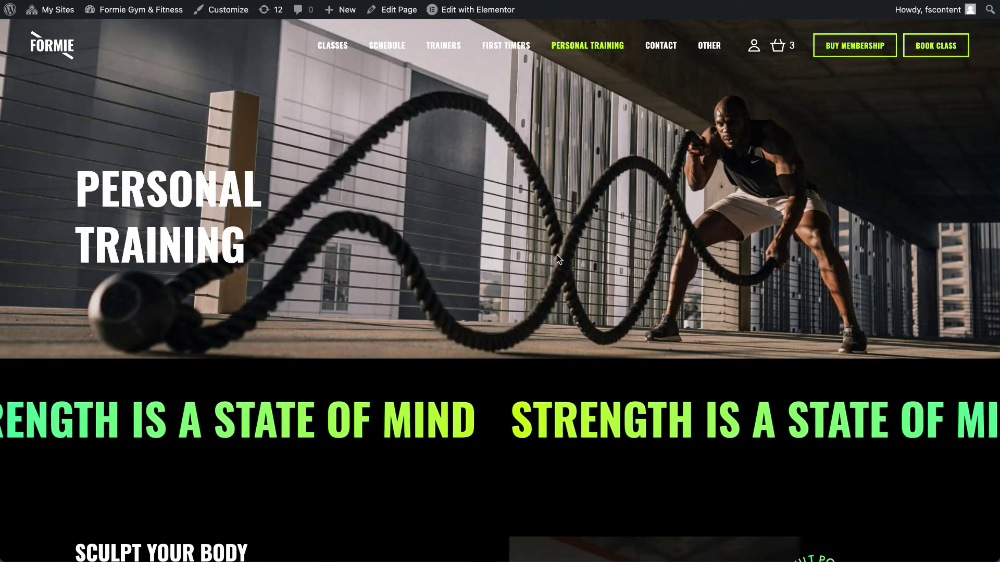
Step: Look over the live Personal Training page down to its footer and open it with Elementor in a new tab
scroll(557, 255, down, 4)
scroll(557, 255, down, 18)
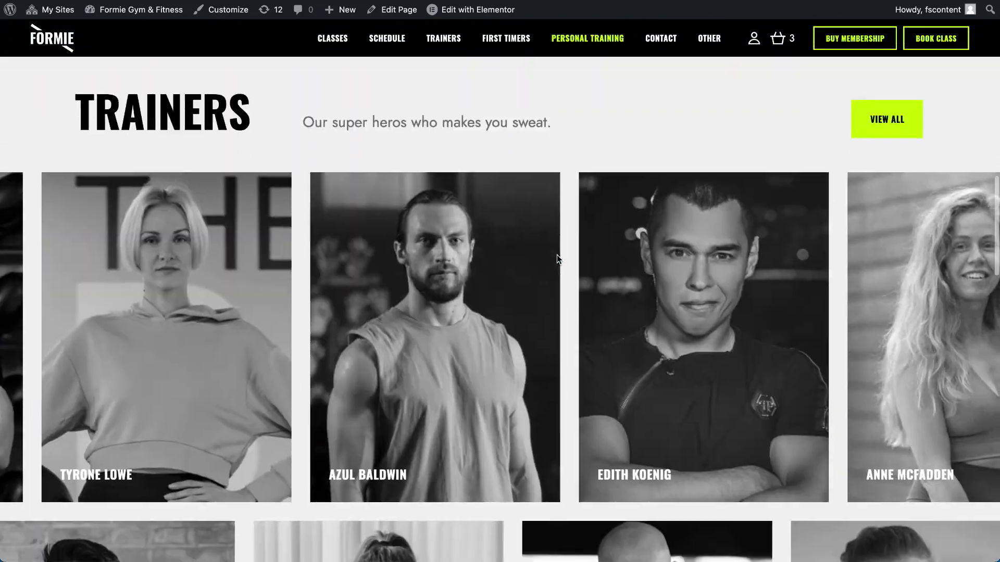
scroll(557, 254, down, 15)
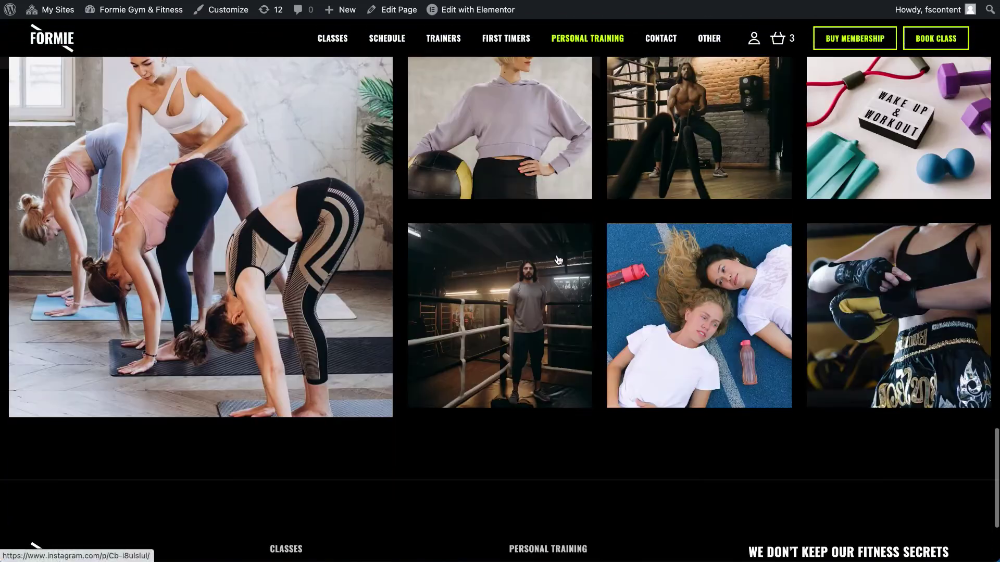
scroll(557, 255, up, 20)
scroll(557, 255, up, 8)
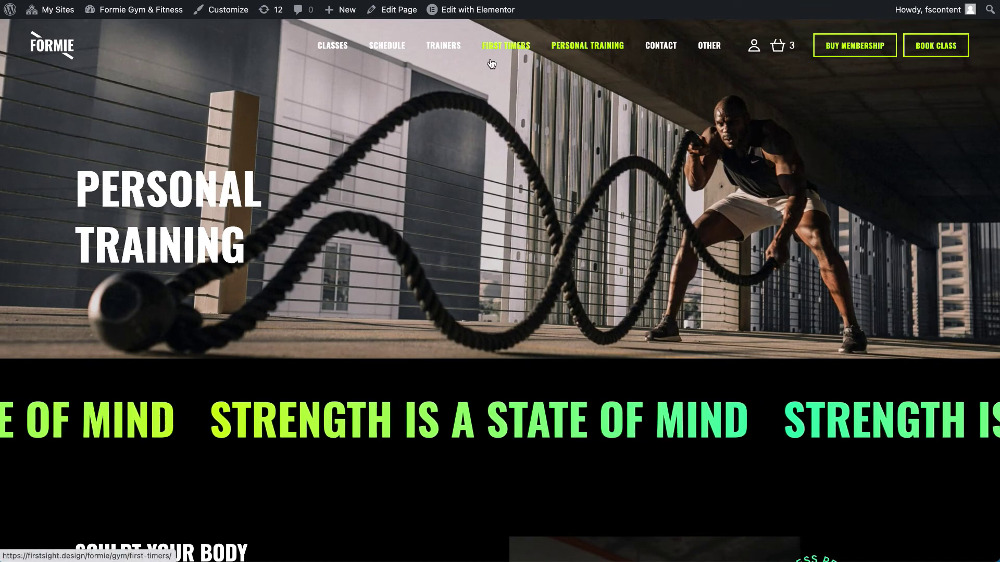
mouse_move(487, 20)
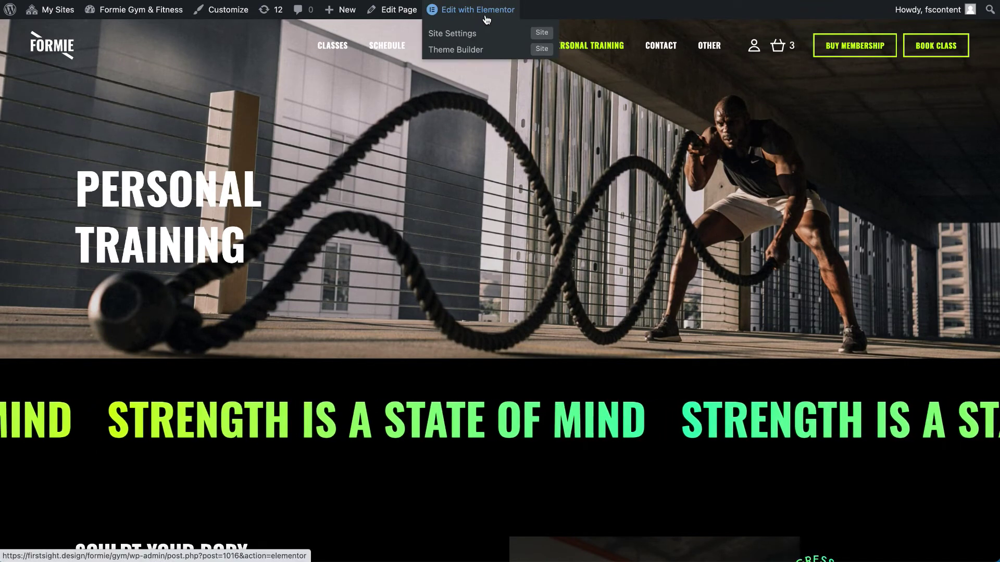
right_click(484, 13)
click(502, 23)
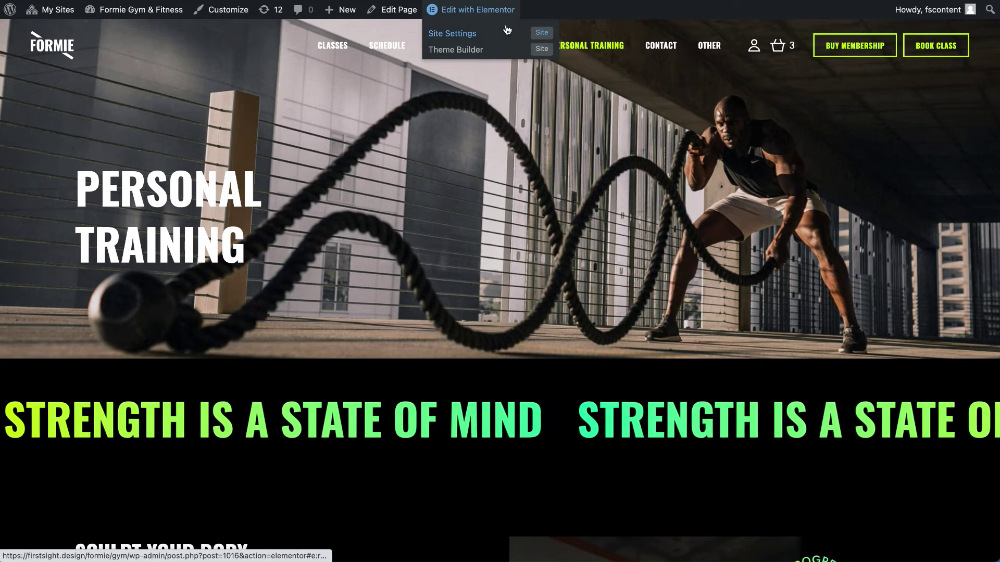
click(828, 0)
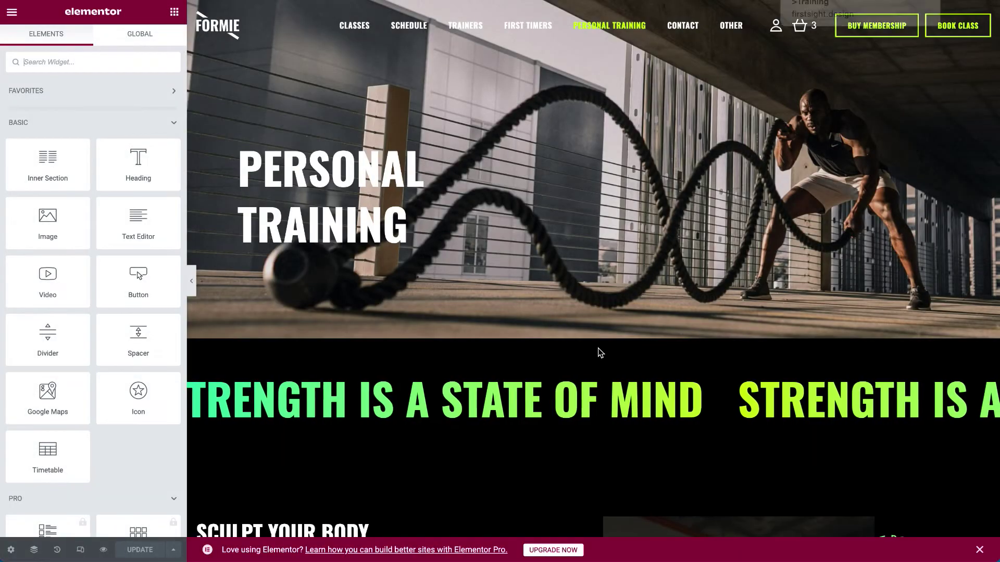
Step: Open the "Strength is a state of mind" ticker below the banner and select its item's title text to examine it
scroll(589, 371, down, 3)
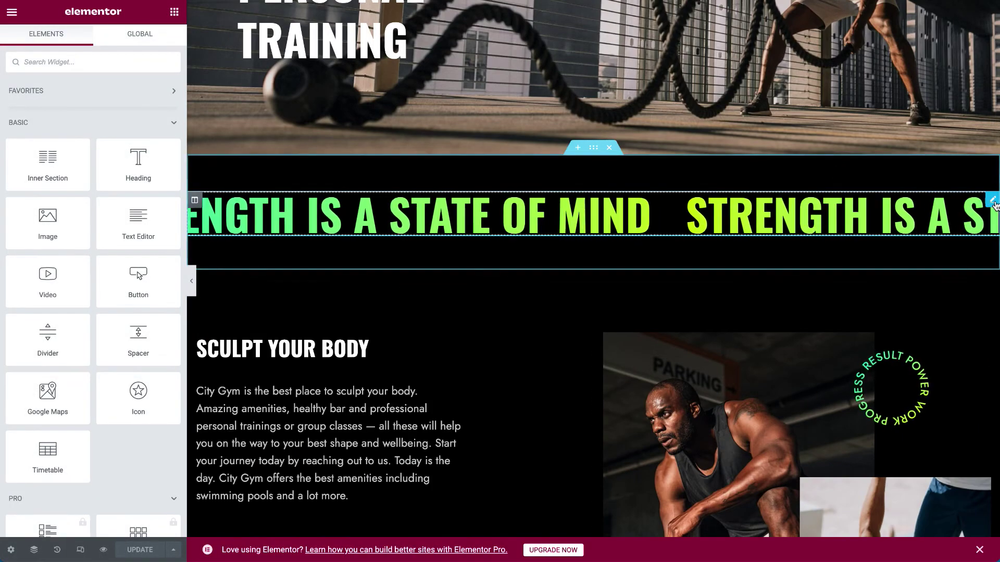
click(994, 215)
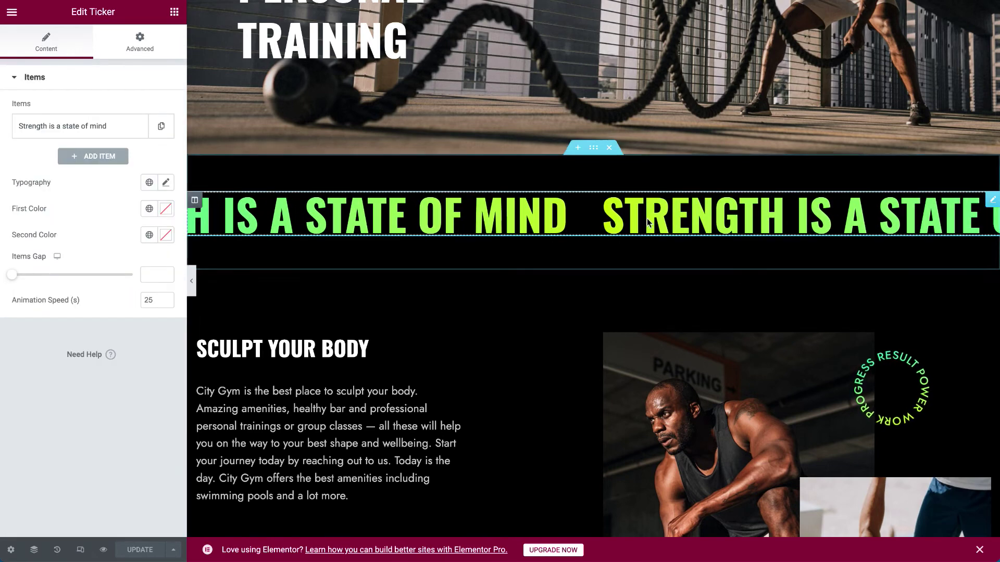
click(85, 125)
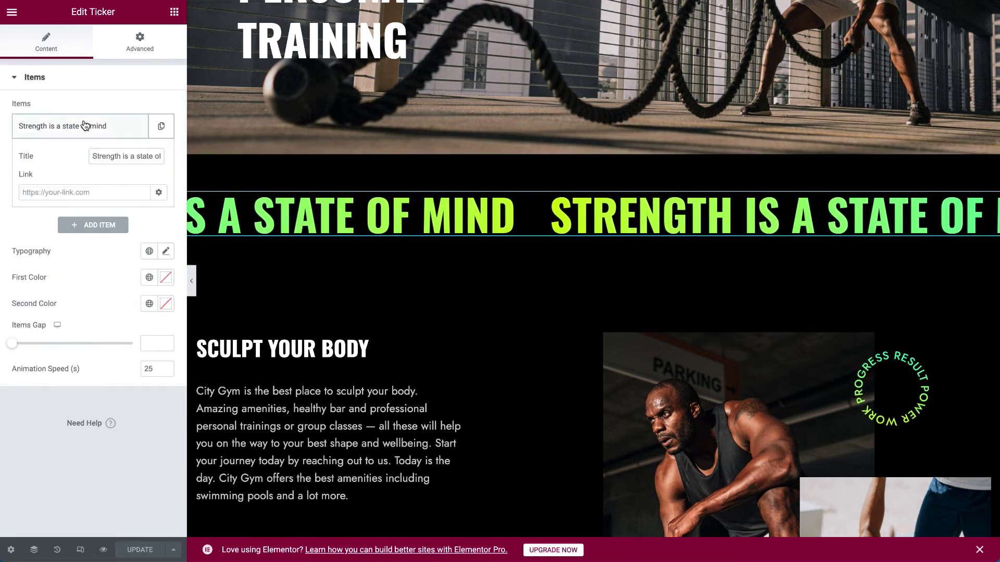
drag(91, 156, 376, 171)
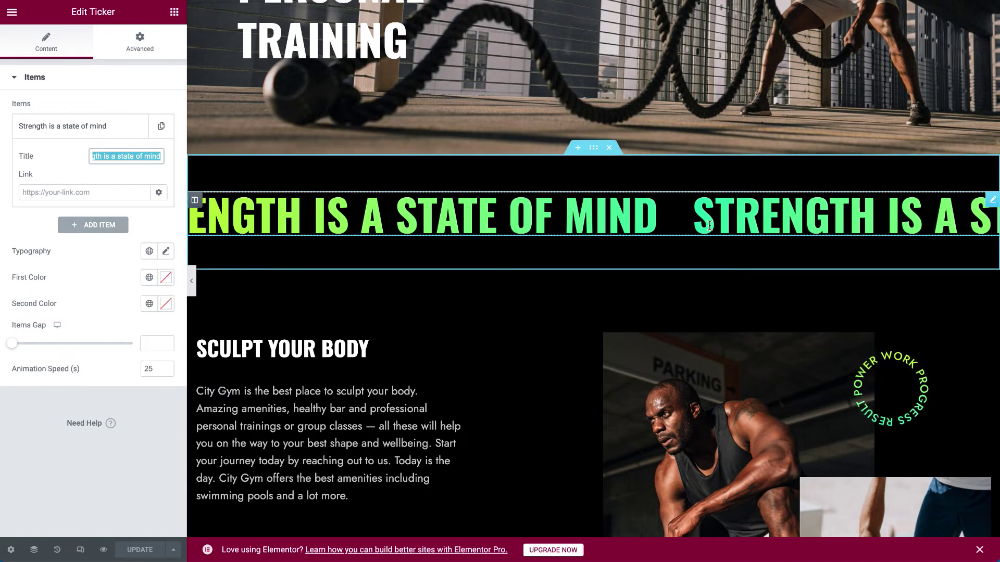
Step: Open the paragraph under the Sculpt Your Body heading for editing to examine its text settings
scroll(536, 389, down, 3)
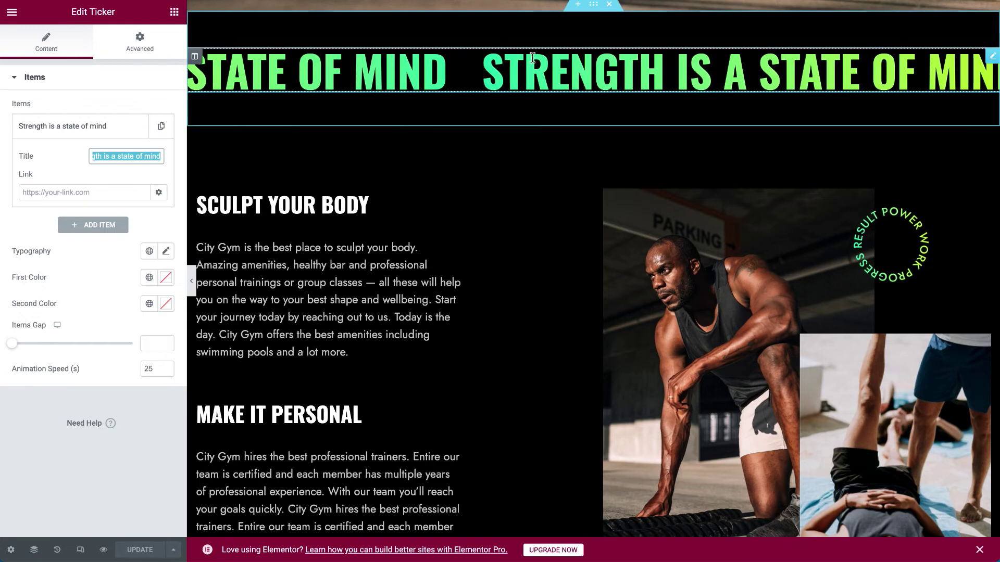
scroll(439, 278, down, 3)
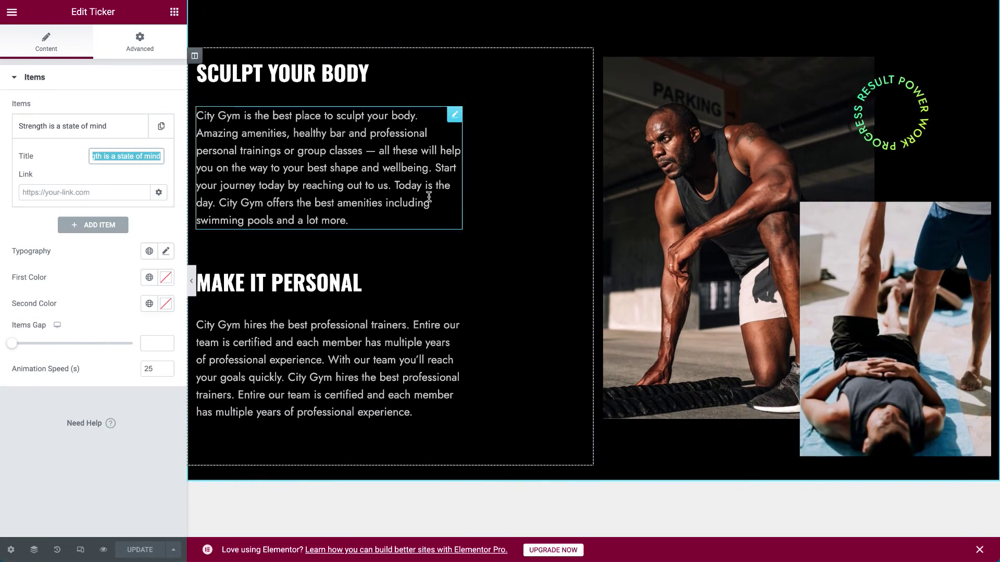
click(455, 116)
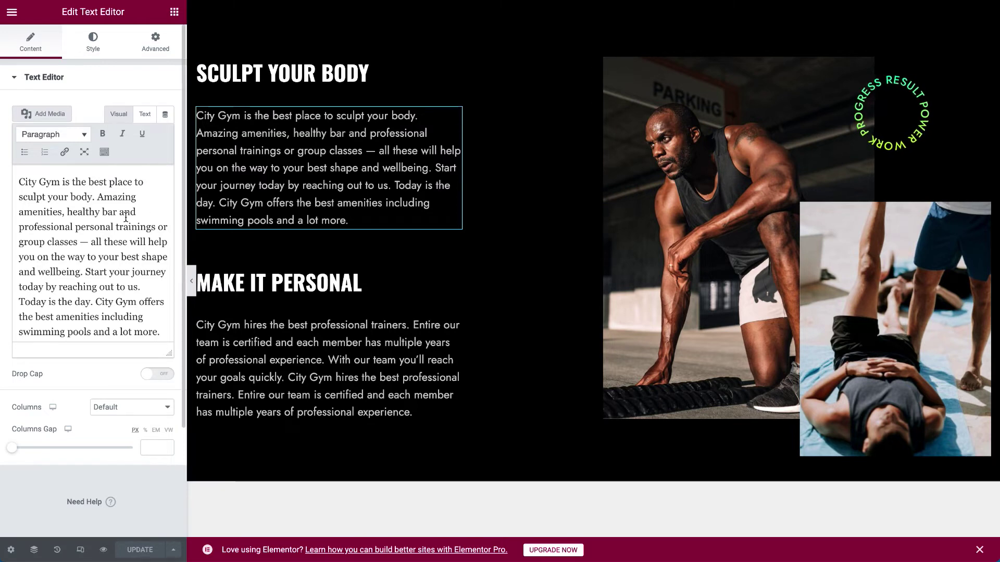
Step: Open the rotating circular text image and the overlapping workout photo beside the text to examine their image settings
click(921, 84)
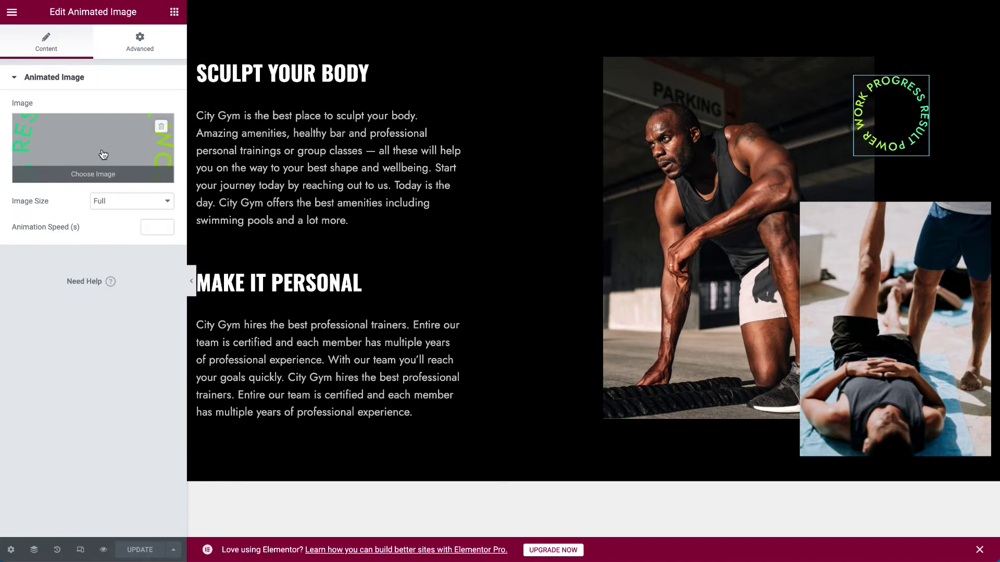
scroll(321, 283, down, 3)
scroll(877, 209, up, 1)
right_click(877, 193)
click(912, 196)
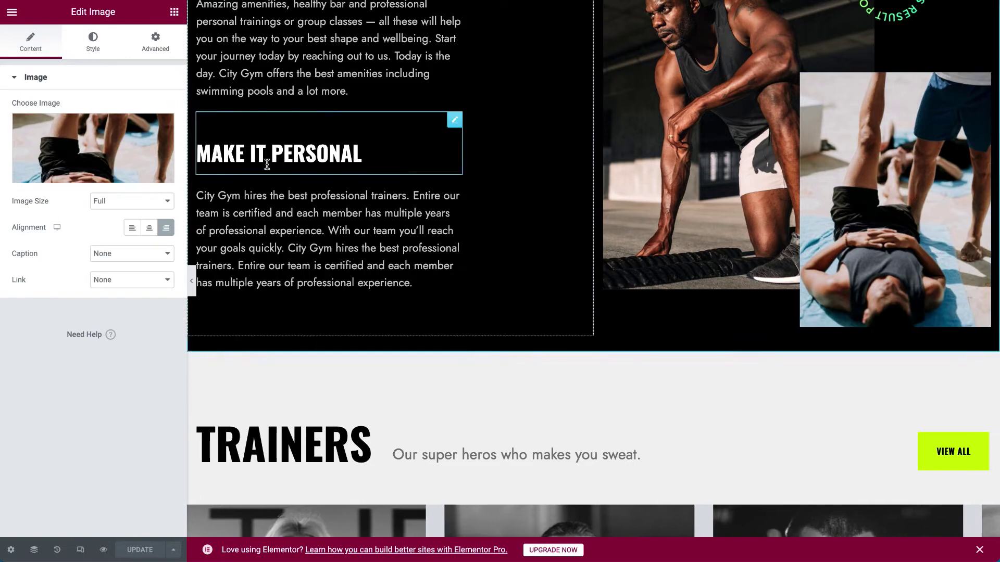
Step: Open the View All button in the Trainers section to examine its text, link and style settings
scroll(475, 288, down, 5)
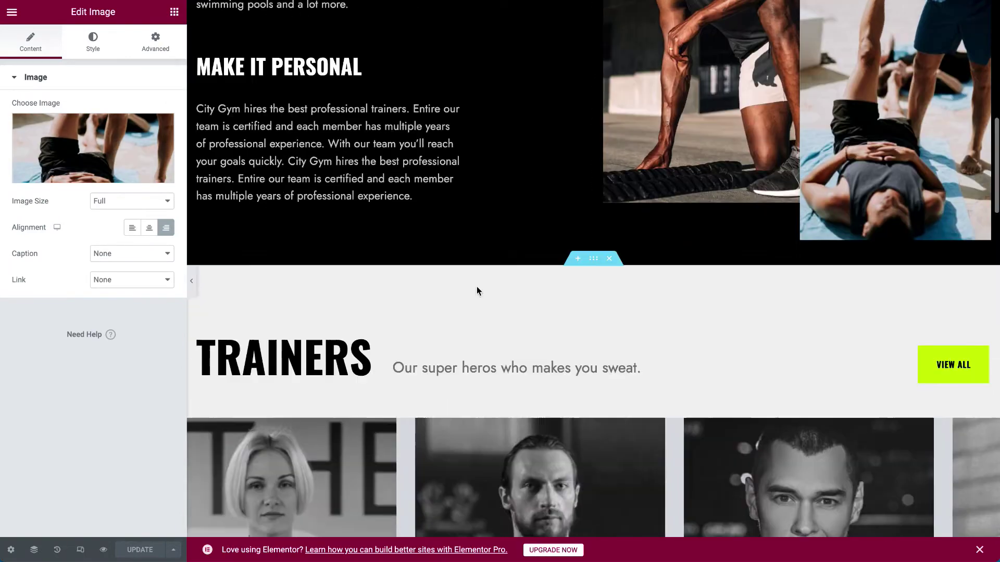
click(983, 173)
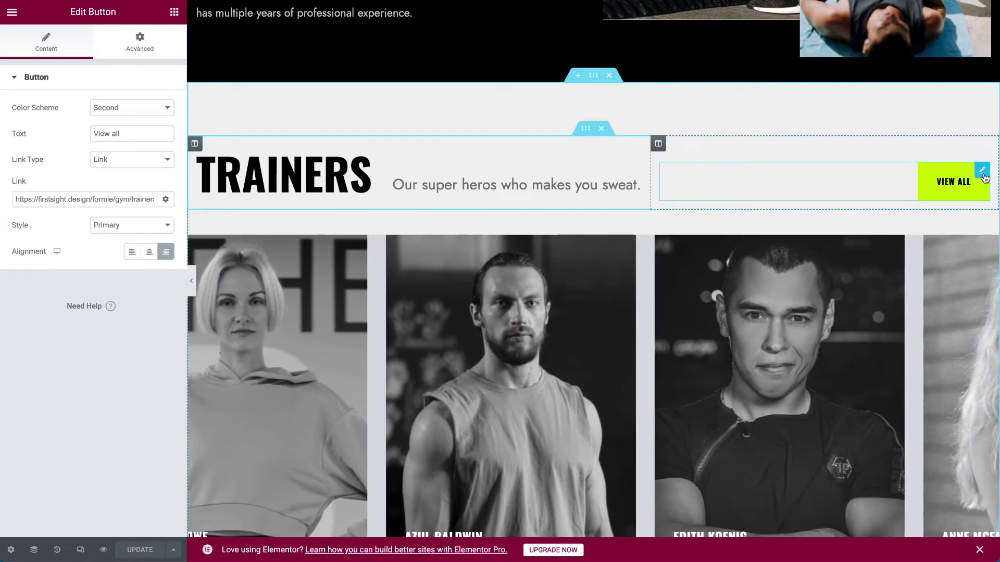
scroll(638, 191, down, 3)
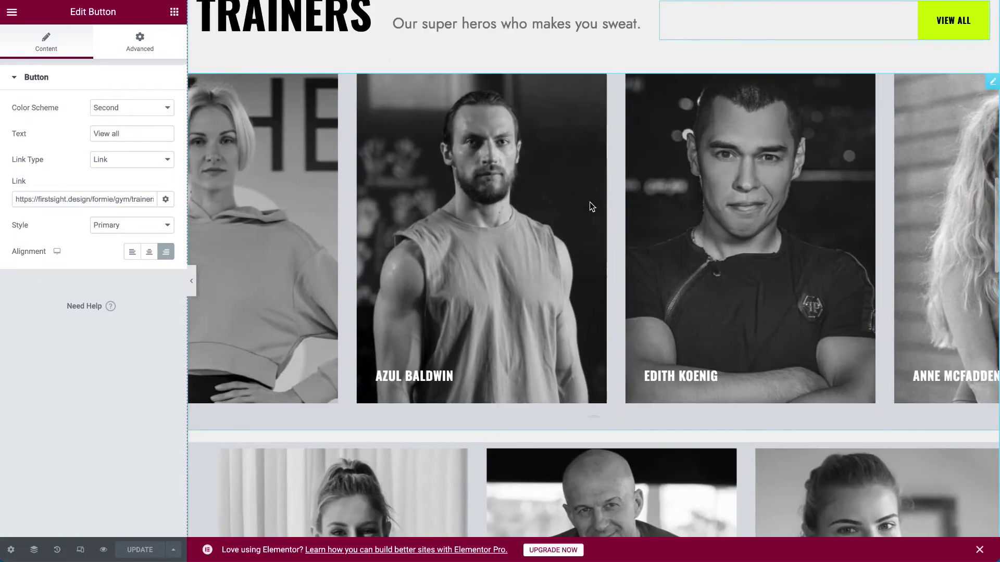
Step: Open the upper Trainers Ticker for editing and inspect the avatar and name settings of its first three items
right_click(533, 327)
click(544, 335)
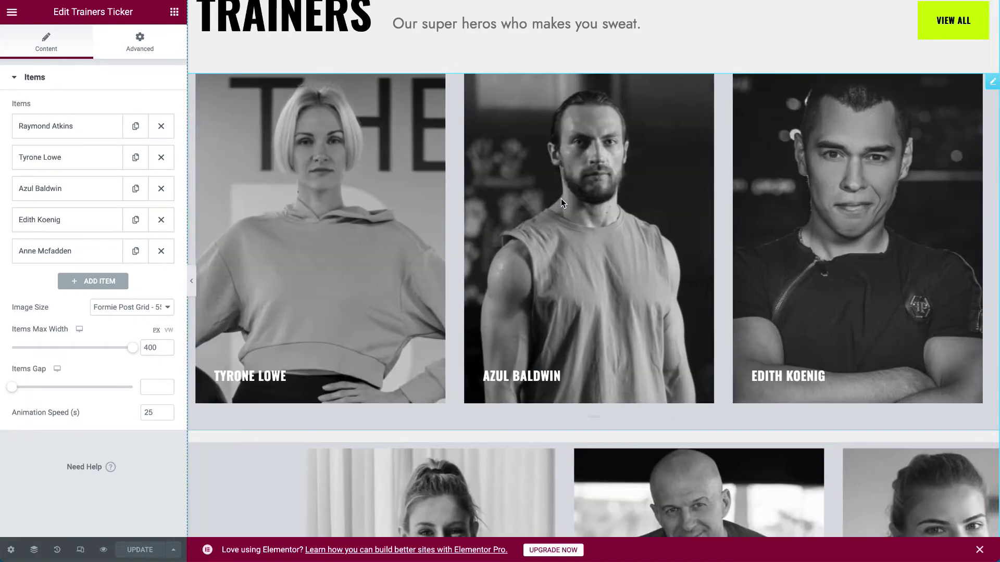
right_click(561, 198)
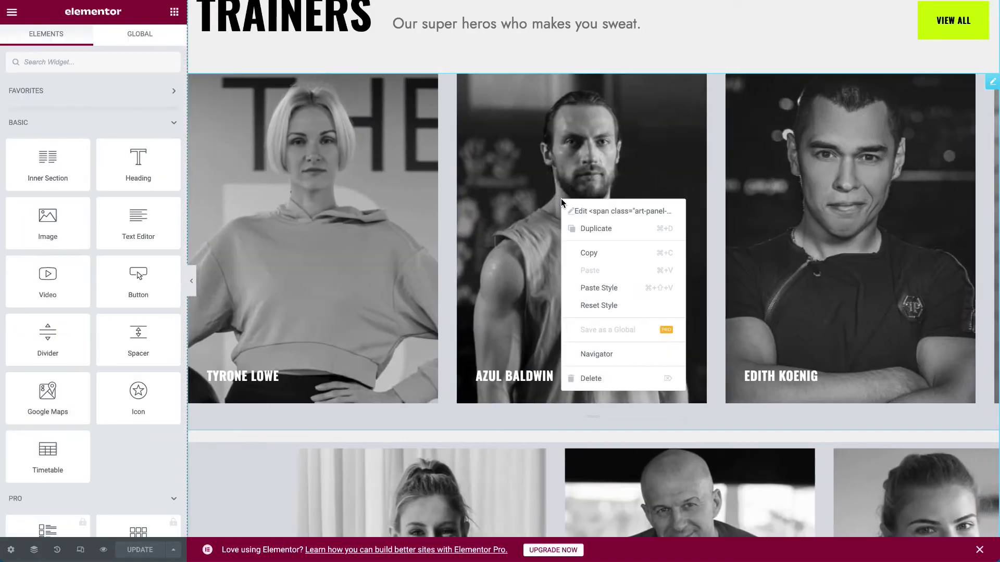
click(576, 210)
click(75, 134)
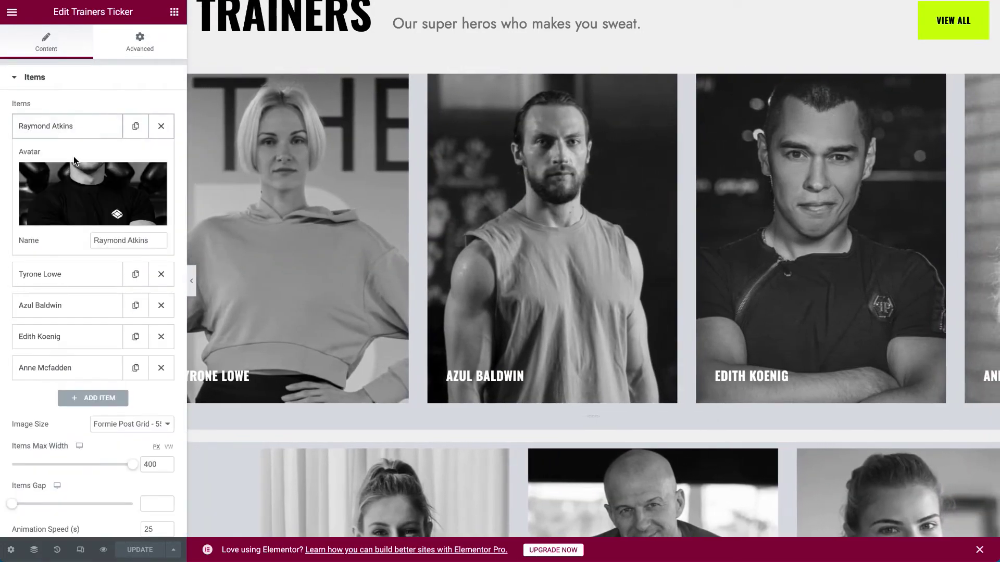
click(79, 133)
click(80, 158)
click(81, 157)
click(83, 190)
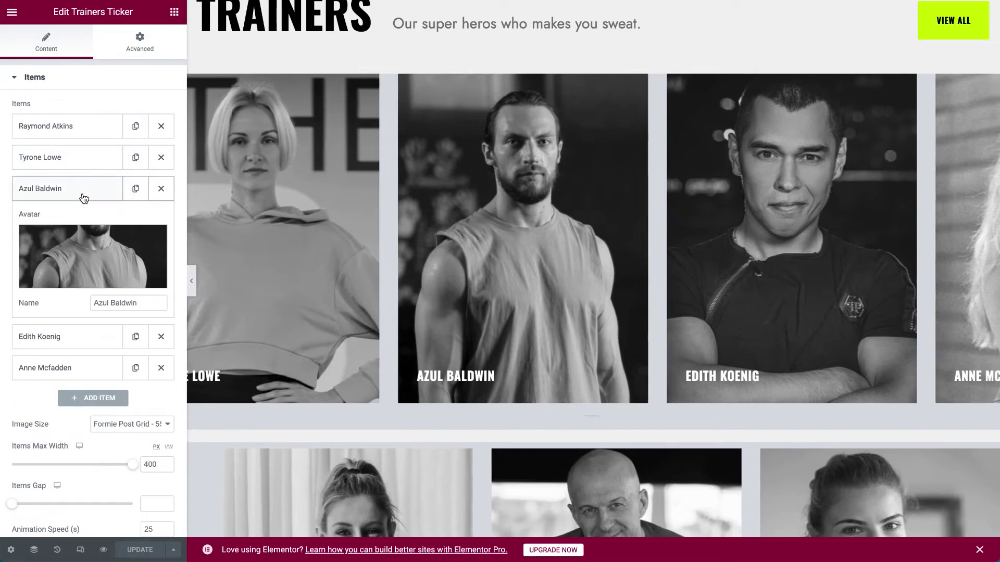
click(87, 188)
Step: Open the settings of the "Sculpt your body" heading and of the Book Now button below it
scroll(409, 283, down, 15)
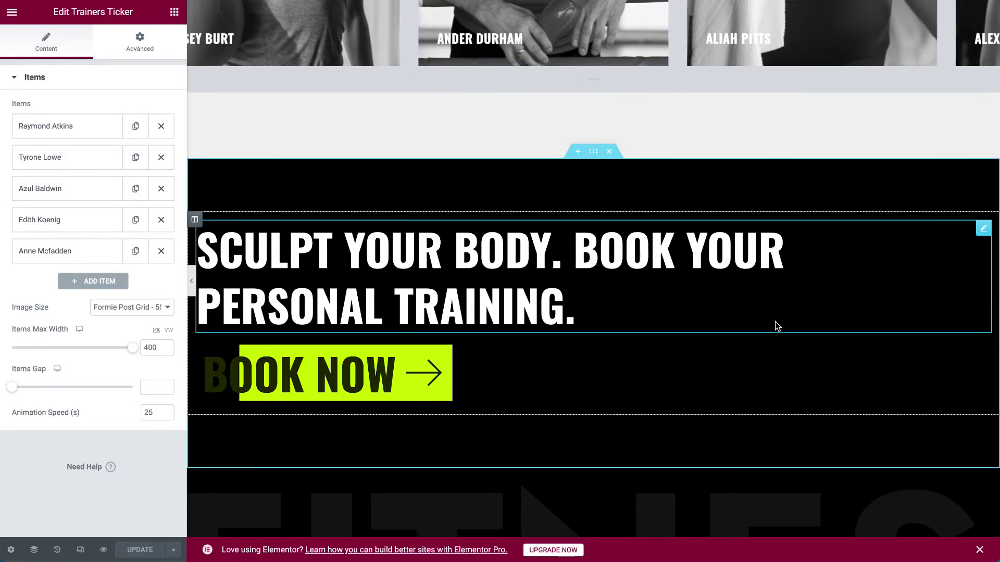
click(982, 229)
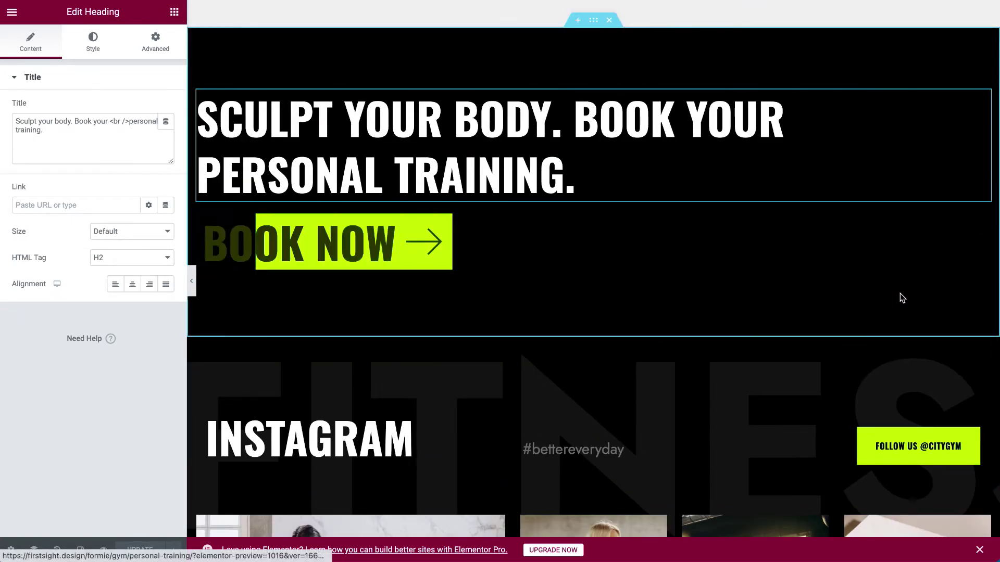
click(451, 268)
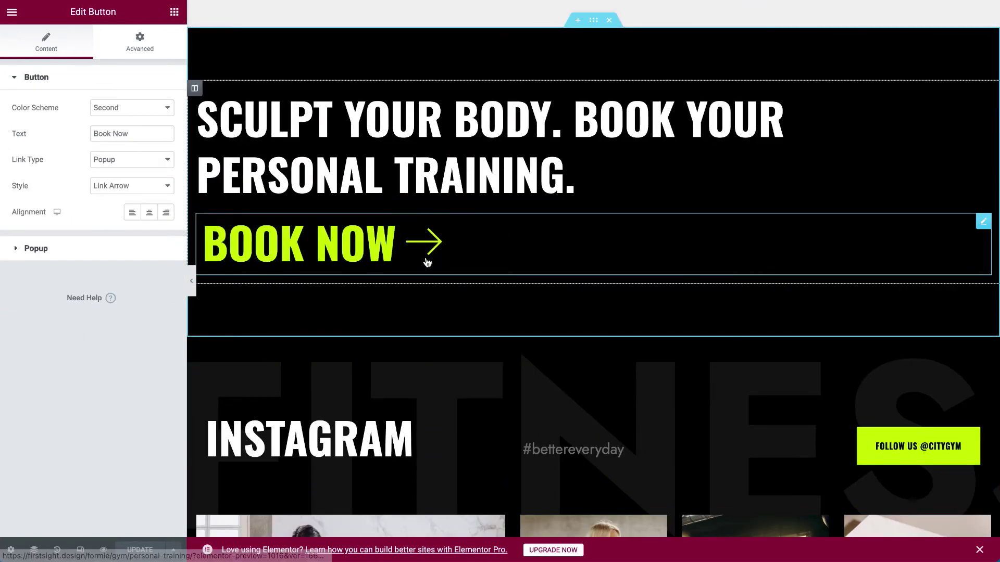
Step: Try the Primary style on the Book Now button, and restore its Link Arrow style
click(130, 187)
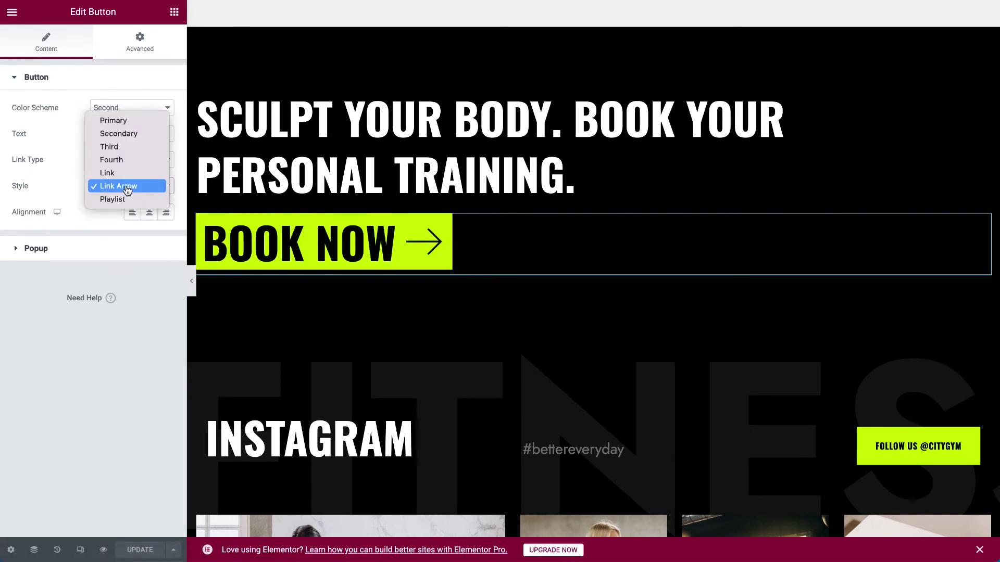
click(121, 121)
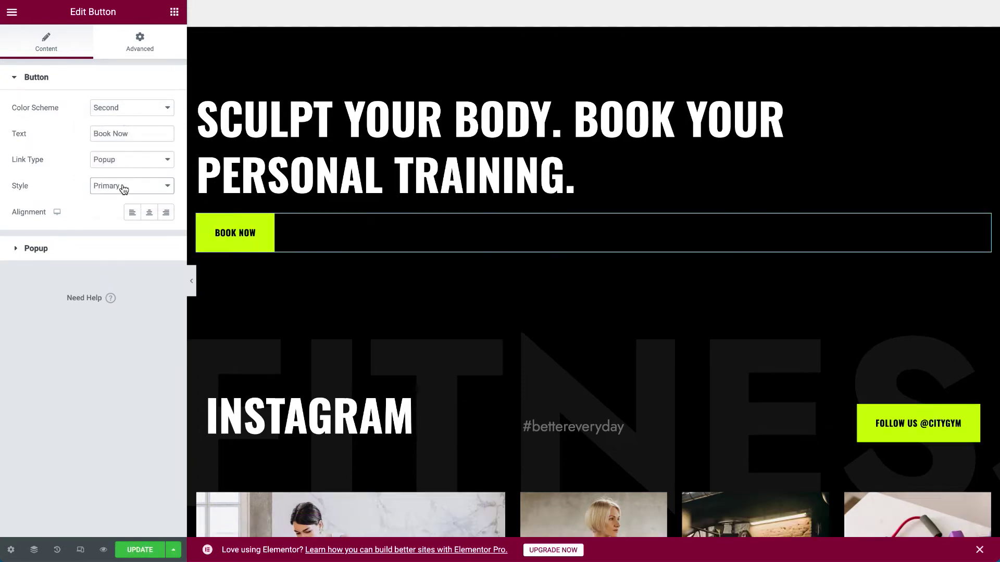
click(124, 189)
key(Escape)
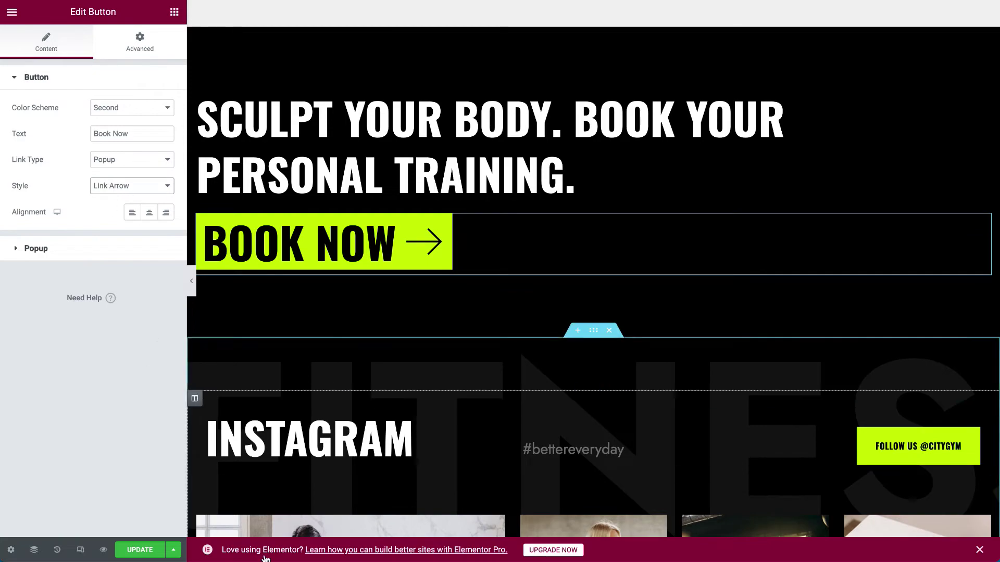
Step: Update the page and review the published Personal Training page, including its moving trainer rows
click(147, 550)
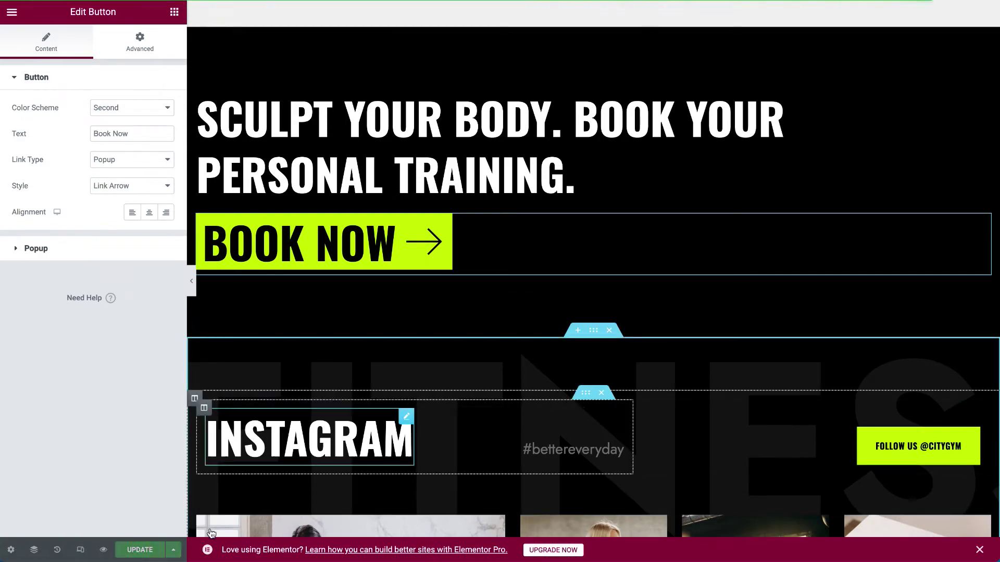
scroll(536, 390, down, 10)
scroll(536, 390, up, 10)
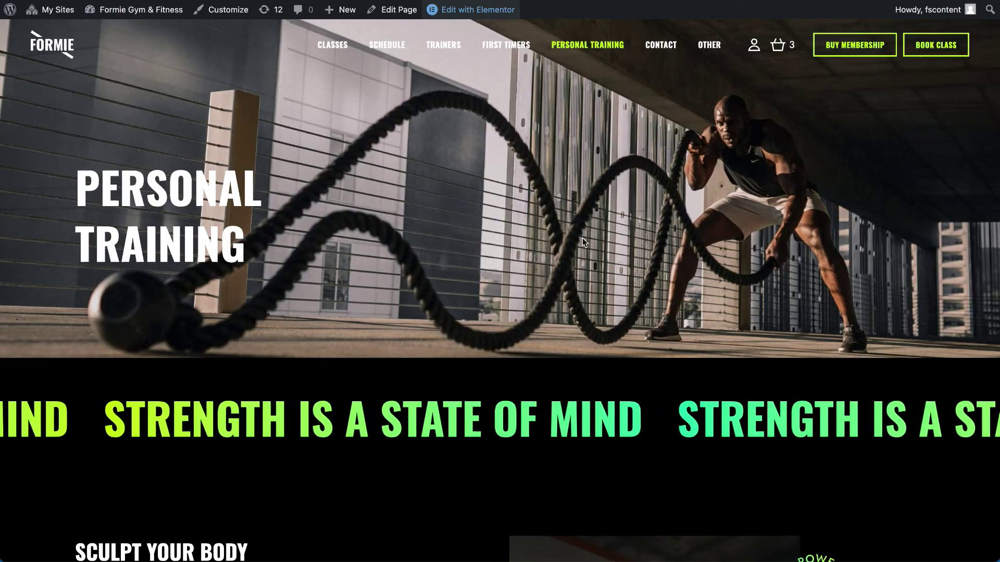
scroll(582, 239, down, 15)
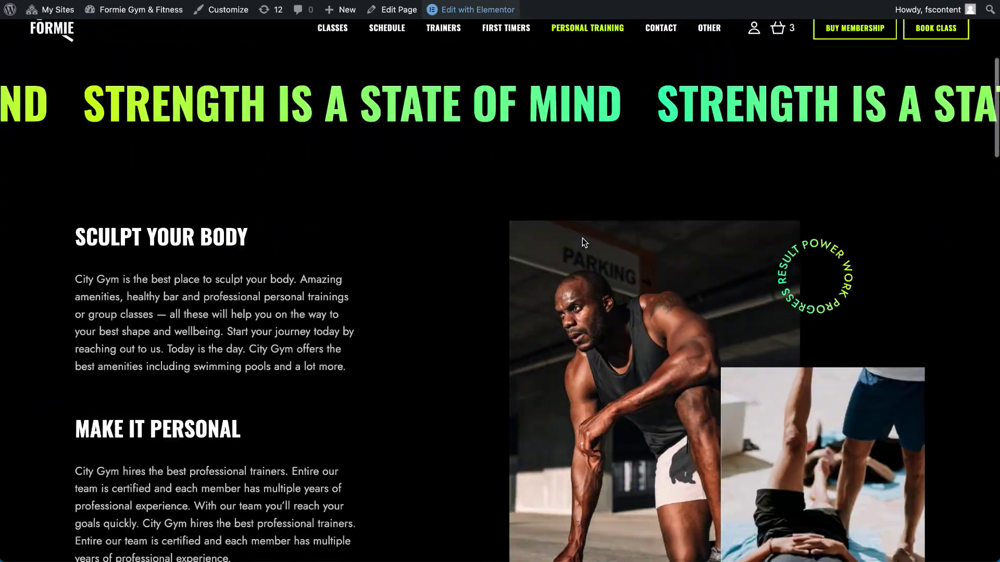
scroll(582, 239, up, 4)
scroll(582, 239, up, 12)
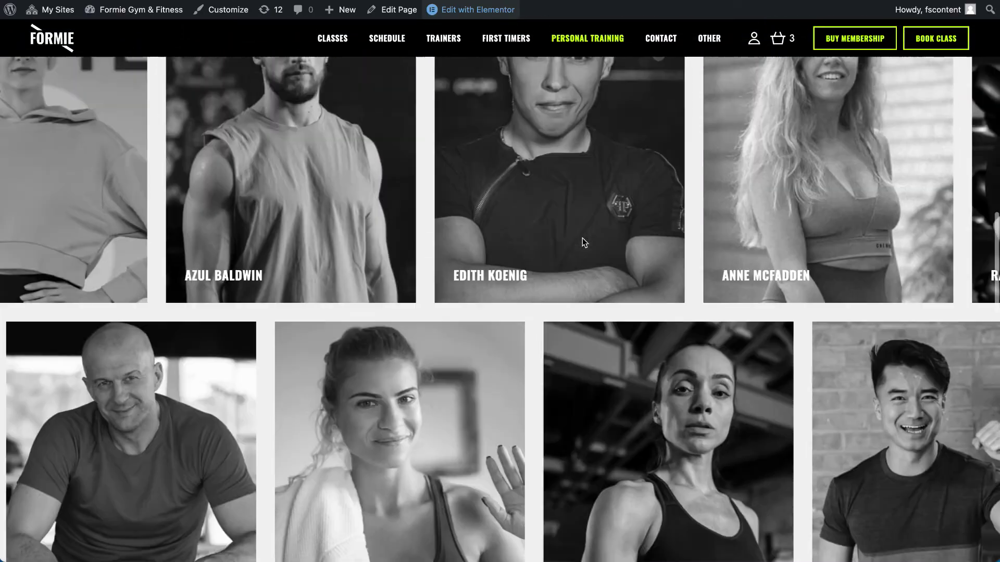
scroll(582, 238, down, 8)
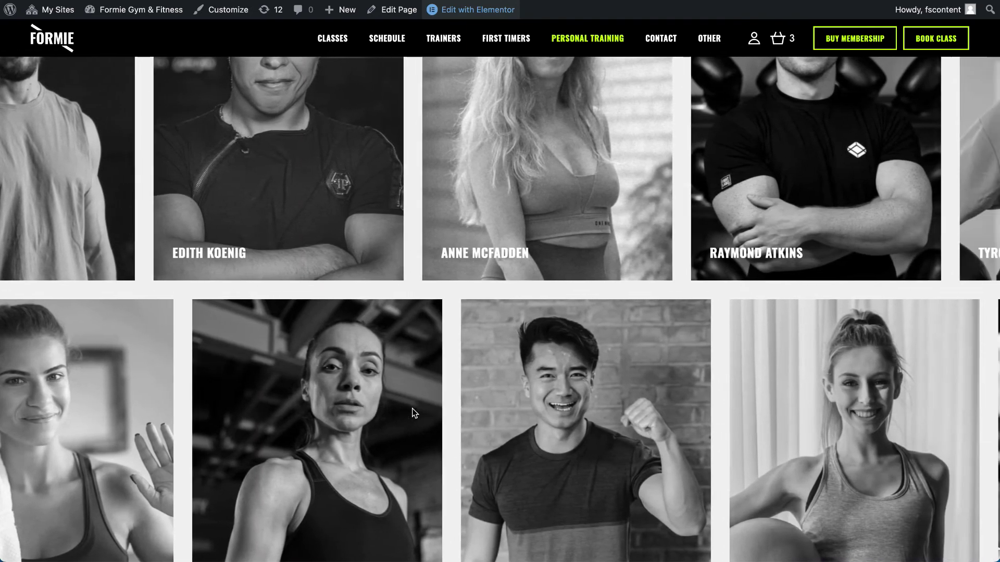
scroll(503, 263, down, 3)
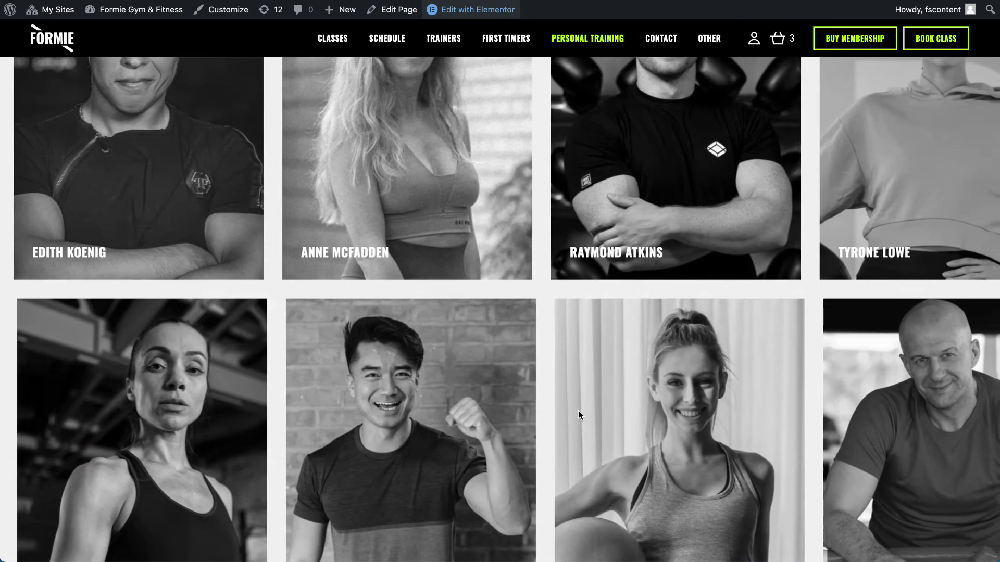
scroll(541, 338, up, 4)
scroll(579, 415, down, 12)
scroll(578, 413, up, 8)
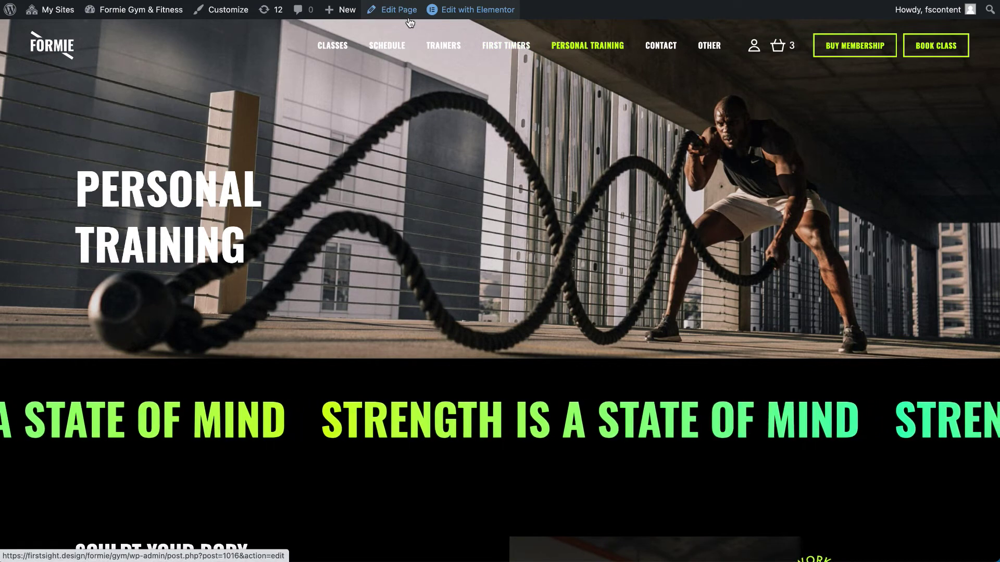
Step: Open the site's Contact page and examine its map, visit details and contact form section
click(662, 53)
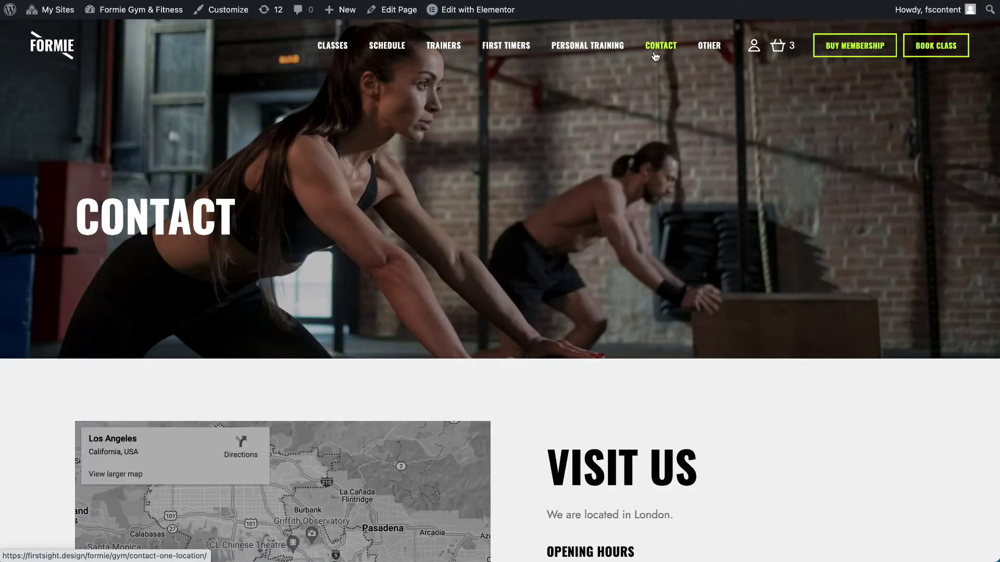
mouse_move(659, 58)
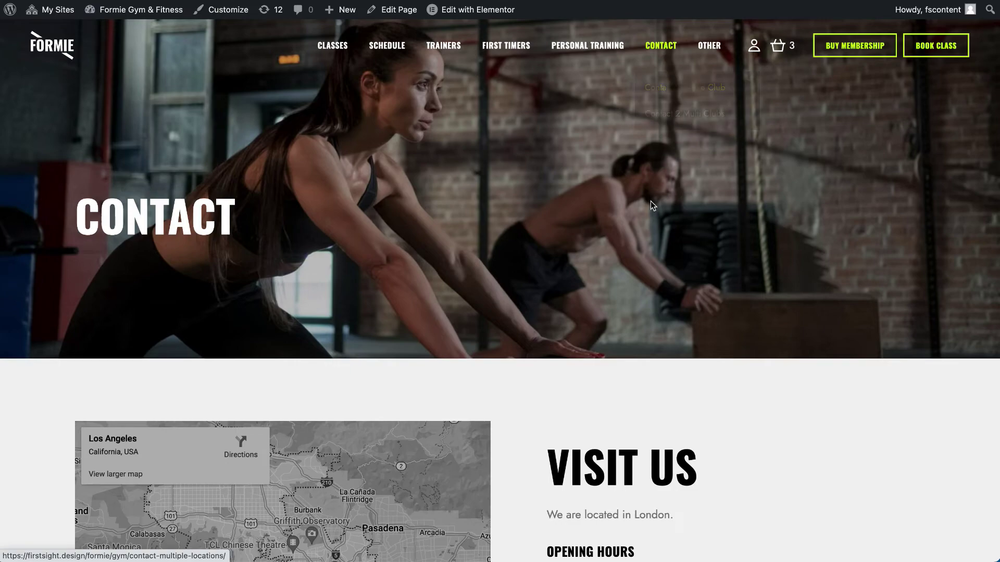
scroll(651, 201, down, 10)
scroll(651, 201, down, 5)
scroll(650, 201, up, 10)
scroll(651, 213, up, 3)
scroll(614, 214, down, 5)
scroll(577, 217, up, 5)
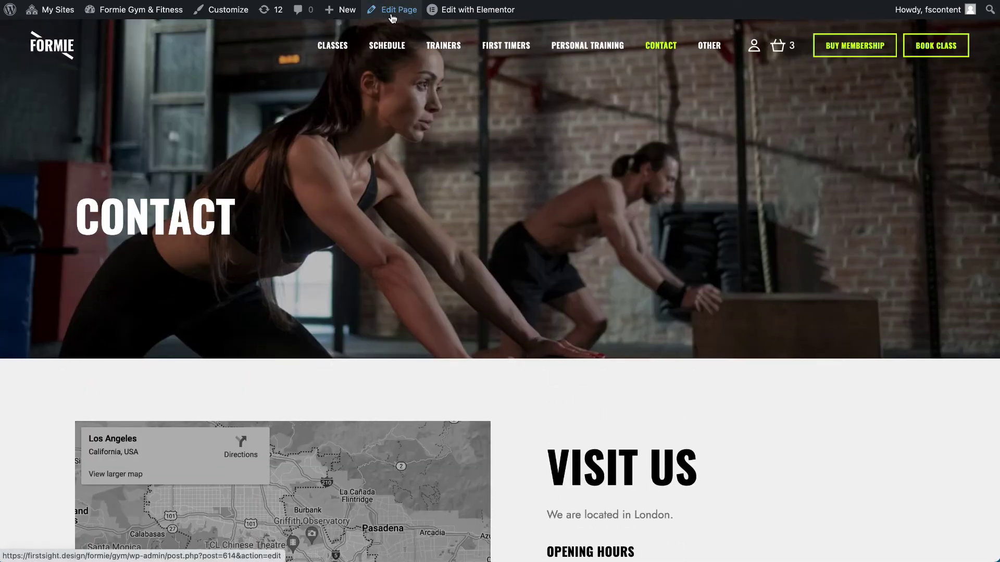
scroll(401, 161, down, 5)
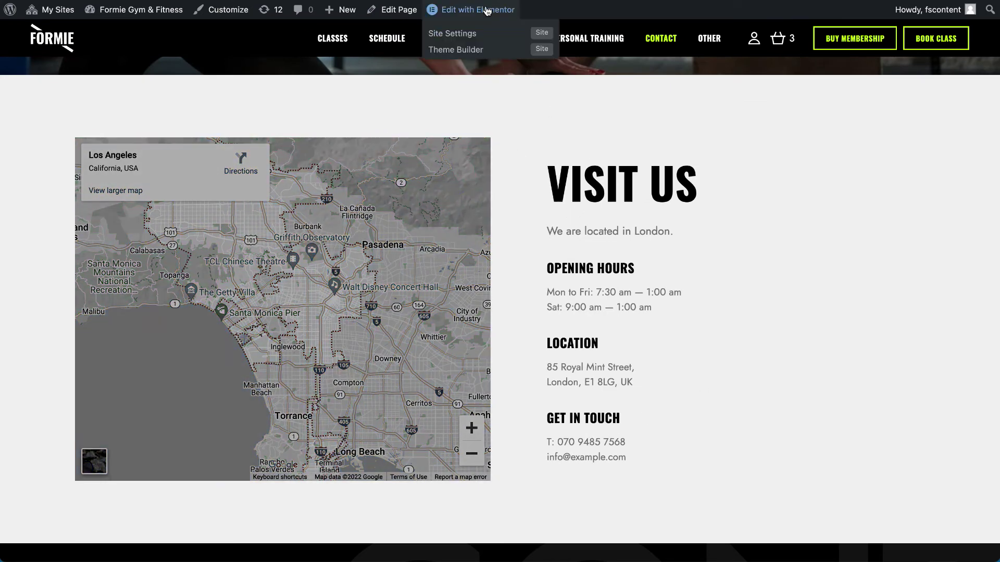
Step: Open the Contact page for editing in Elementor and bring up the Google Maps widget's settings
right_click(448, 8)
click(463, 11)
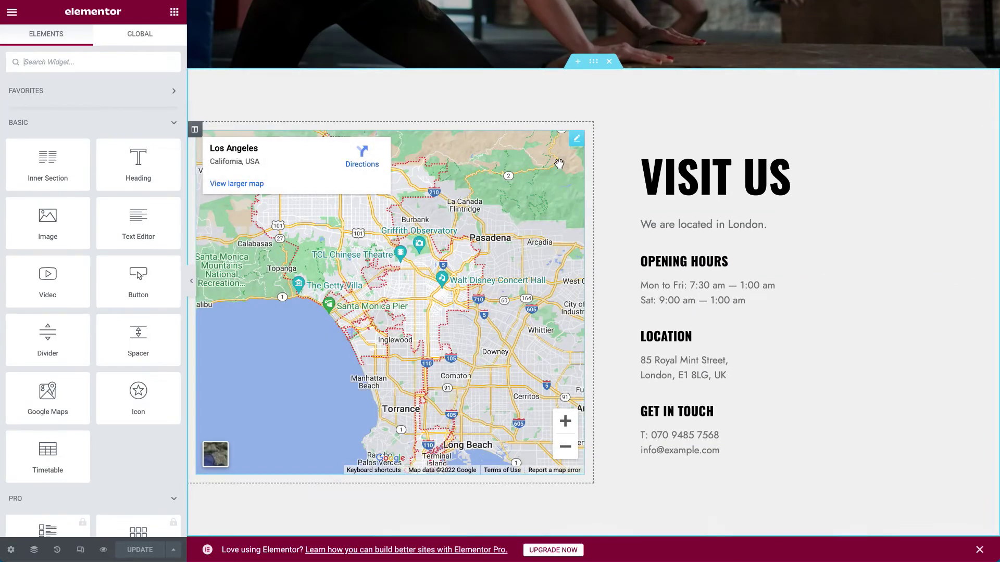
click(575, 140)
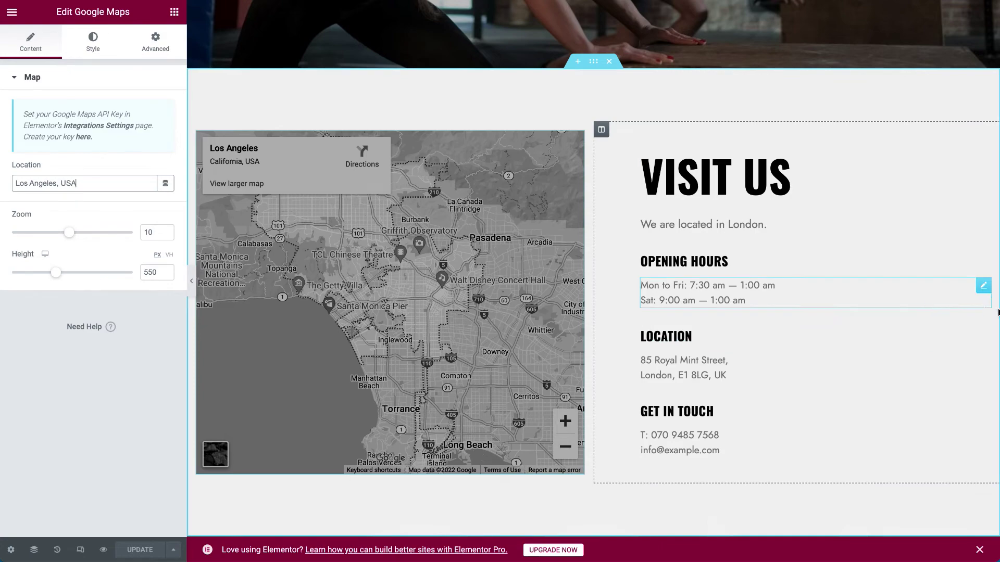
Step: Open the opening hours text and select all of it, and open the intro text under the Contact Us heading
click(982, 288)
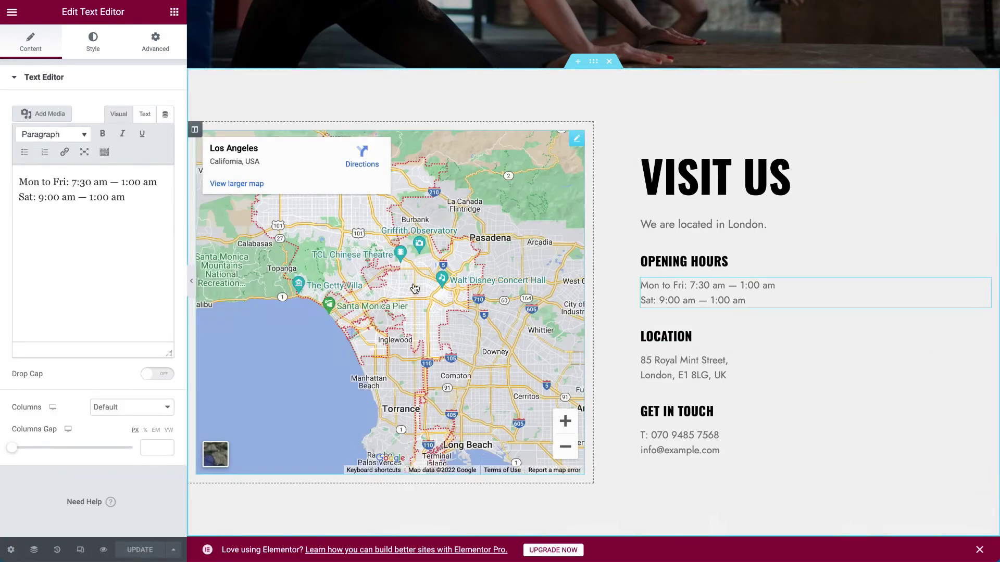
drag(126, 198, 3, 182)
scroll(594, 333, down, 9)
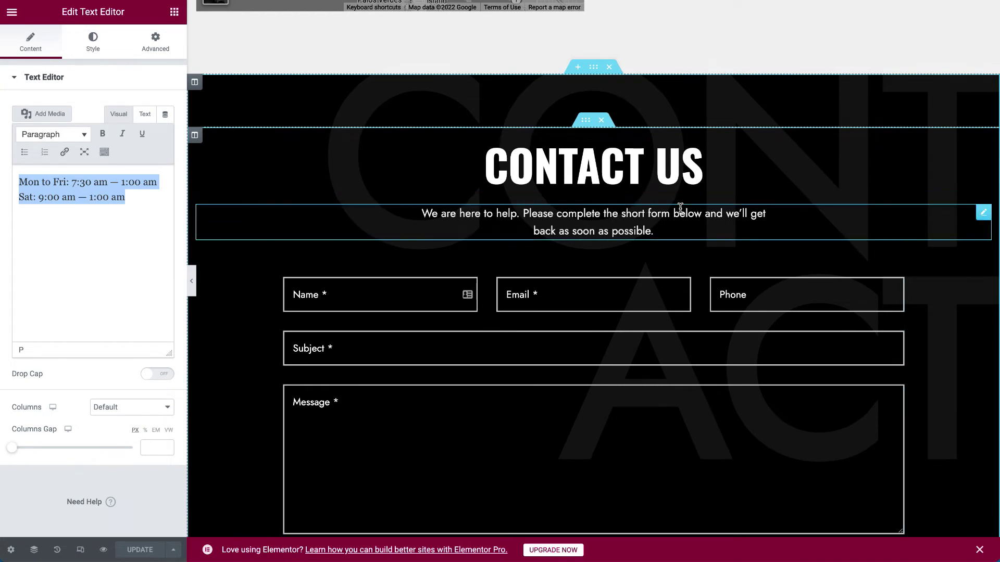
click(977, 219)
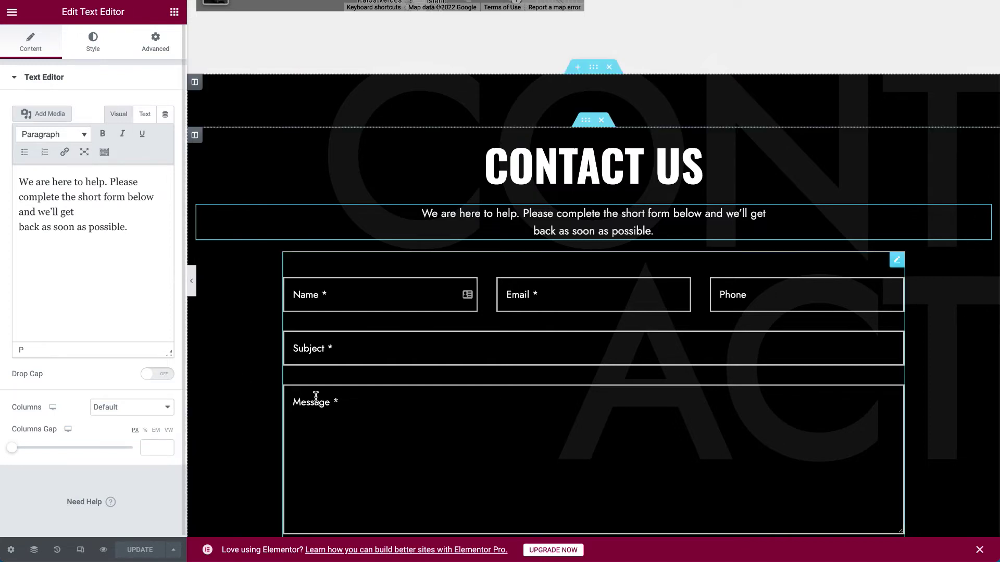
Step: Open the Contact Form 7 widget's settings and look through the contact forms available for it
click(896, 260)
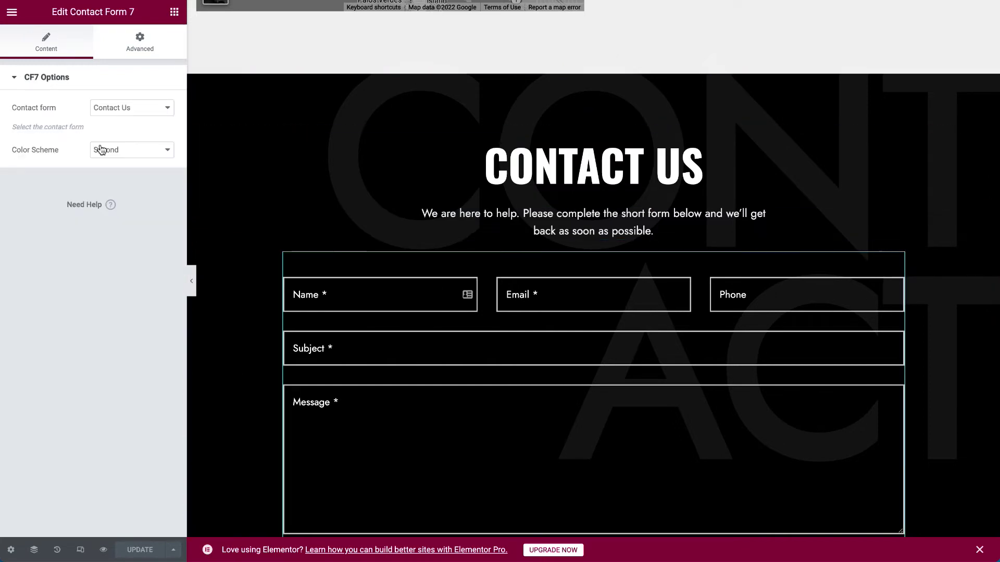
click(109, 114)
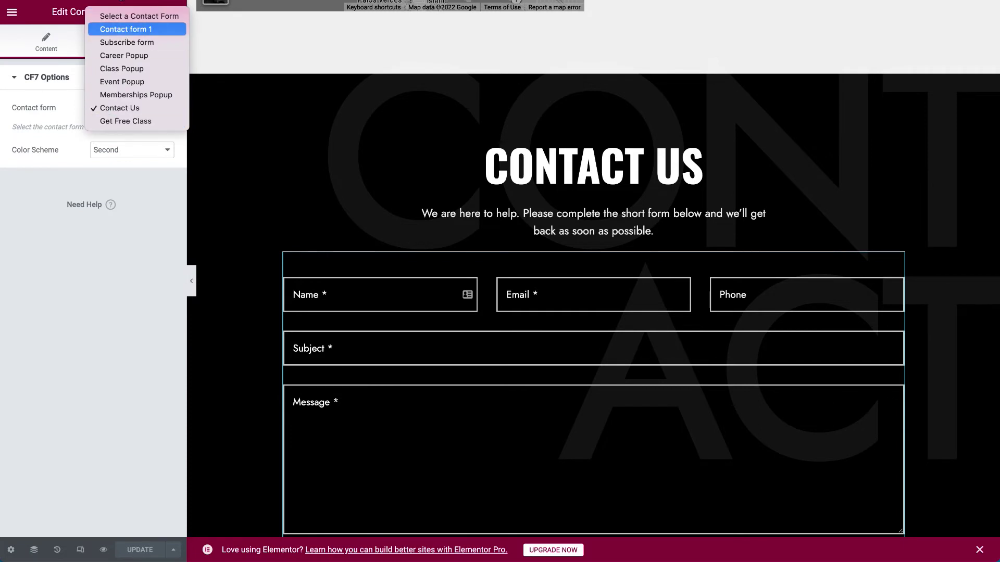
click(89, 237)
click(107, 112)
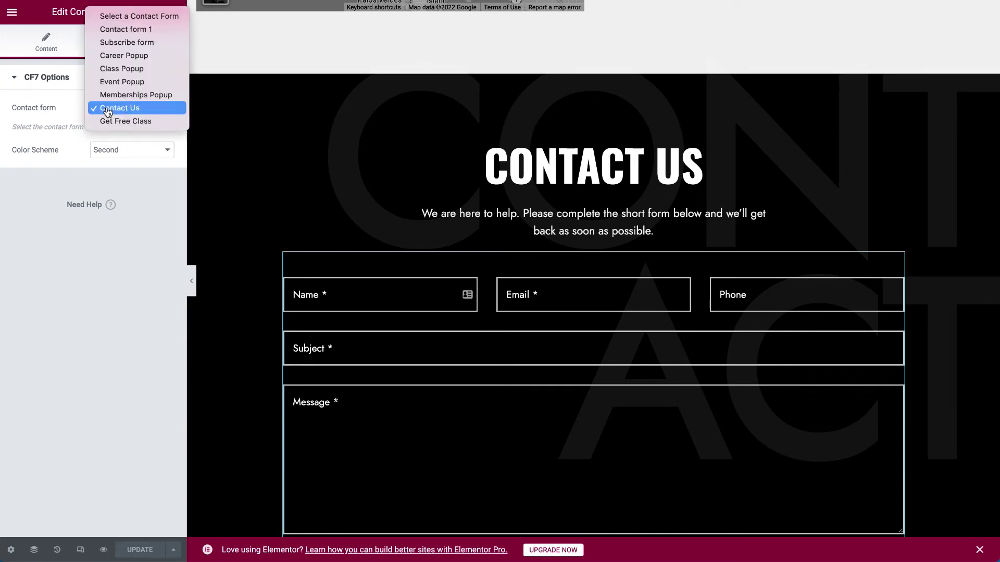
click(859, 0)
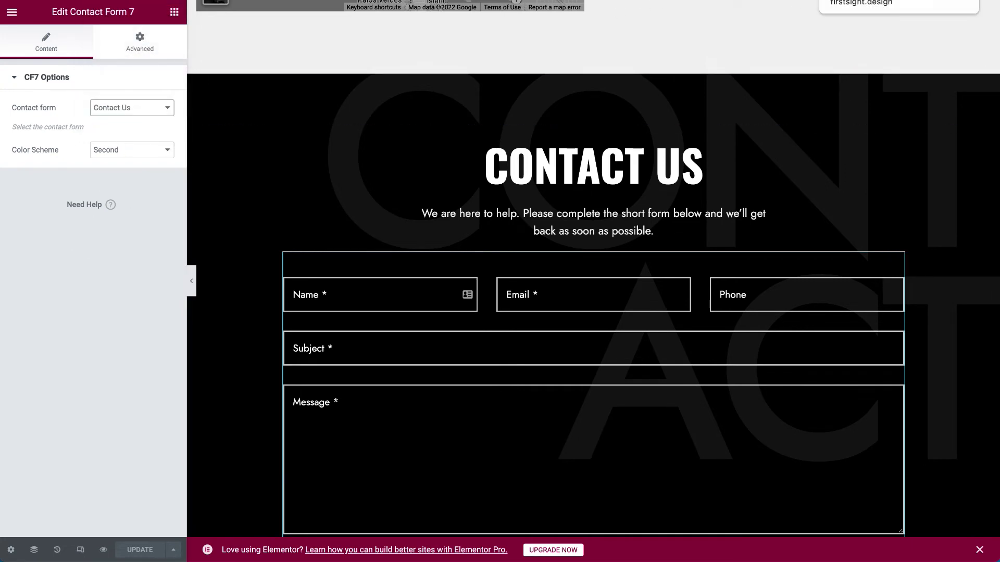
Step: Switch to the WordPress dashboard, view the Contact Forms list and open the page for adding a new contact form
click(859, 1)
click(148, 14)
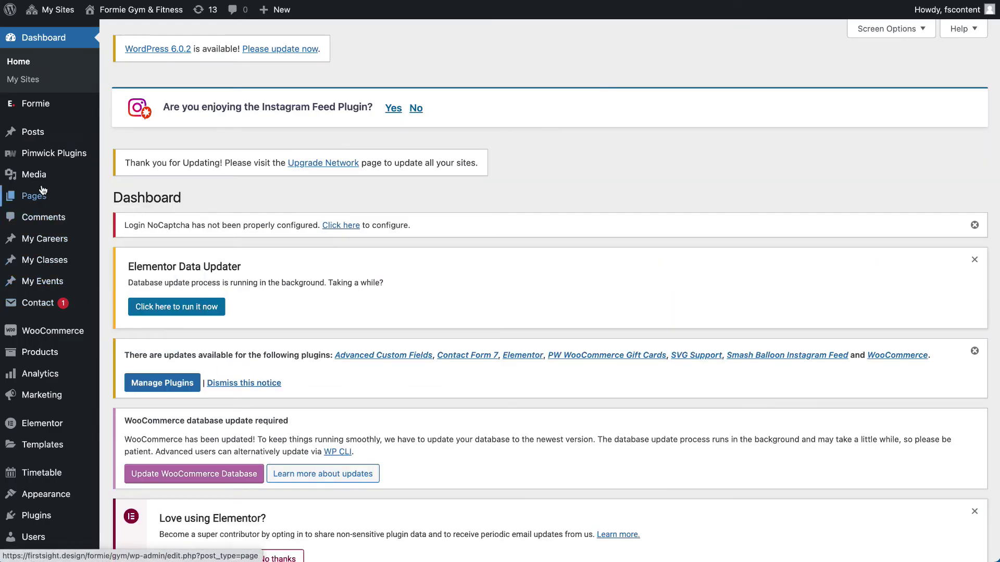
mouse_move(54, 342)
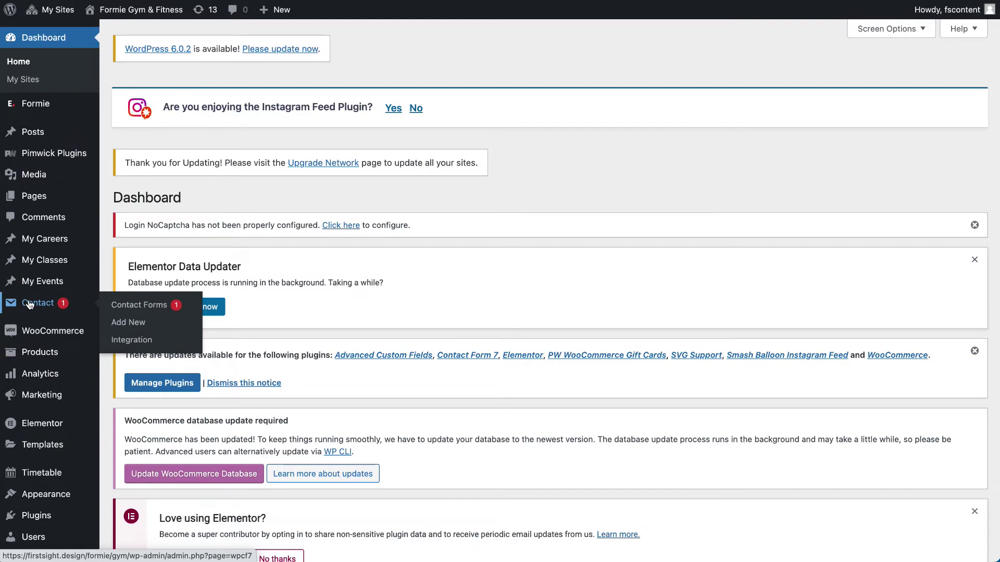
click(29, 304)
scroll(118, 308, down, 10)
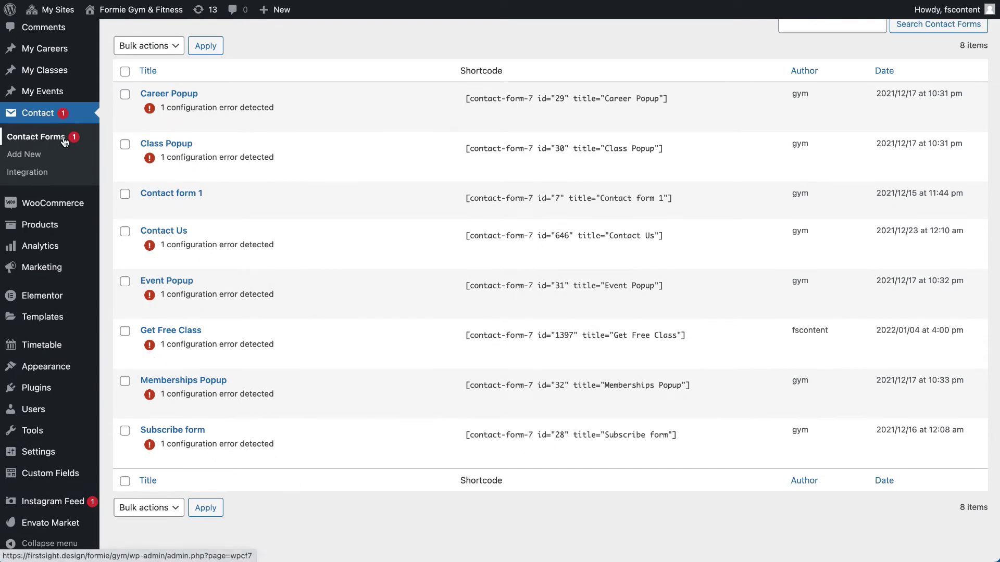
click(30, 155)
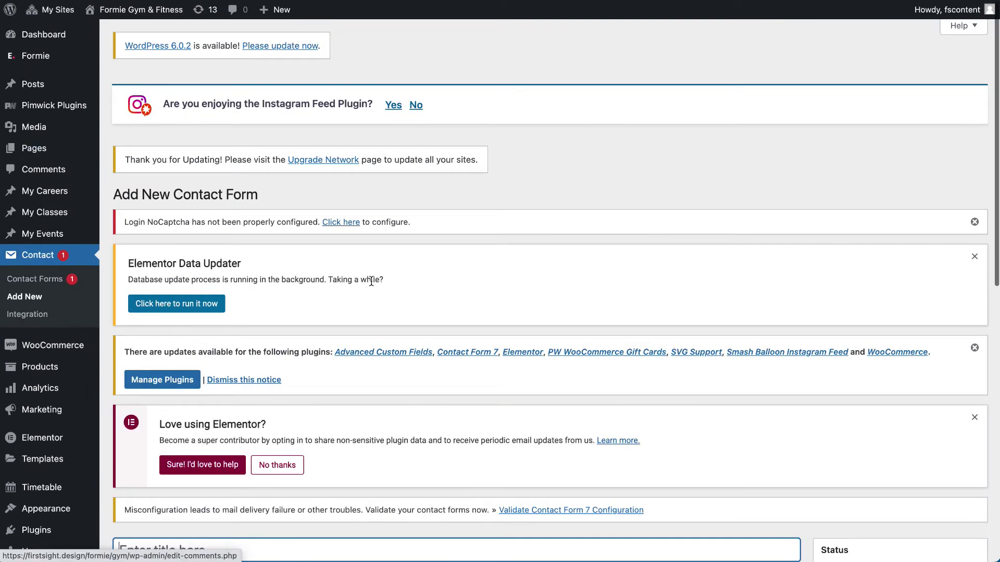
scroll(370, 279, down, 10)
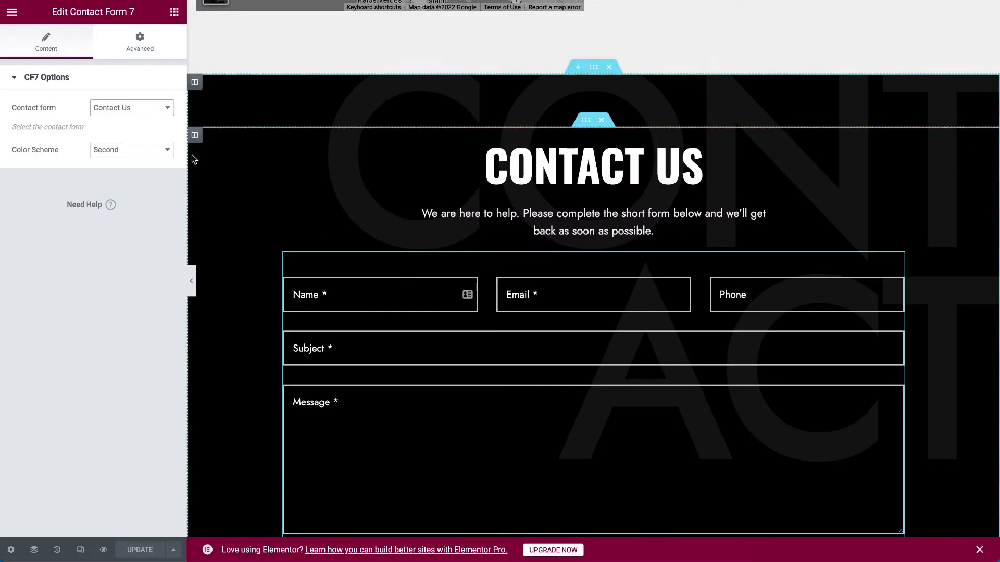
Step: Check the contact forms offered in the Contact Form 7 widget, then open the settings of the Image Slider under Take a Look Inside
click(131, 108)
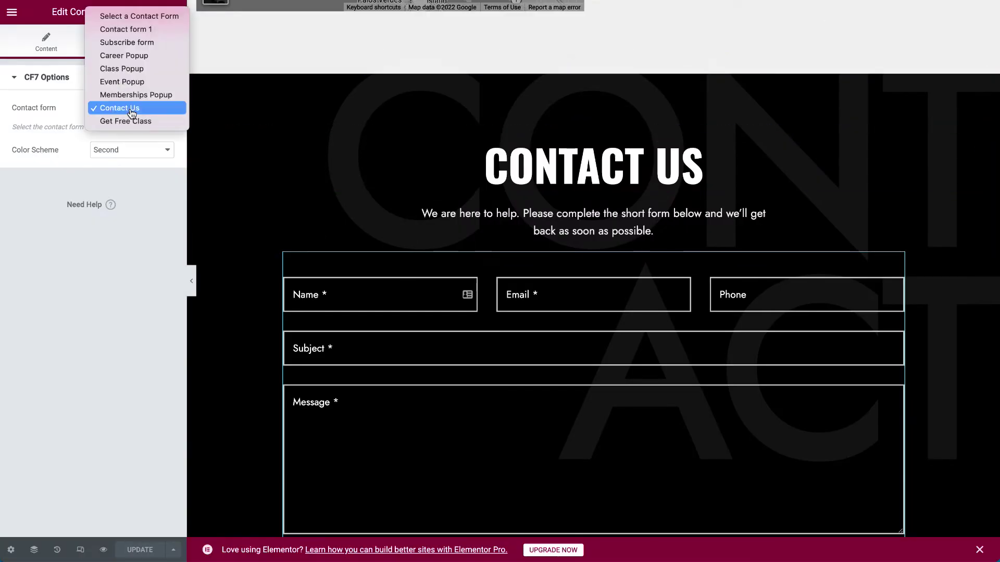
click(93, 320)
scroll(848, 134, down, 1)
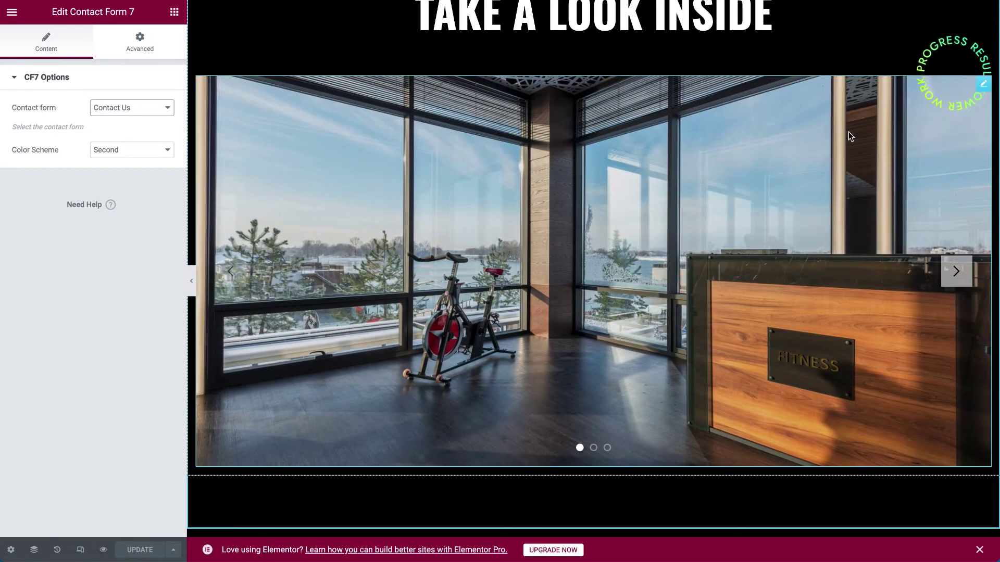
right_click(729, 193)
click(755, 205)
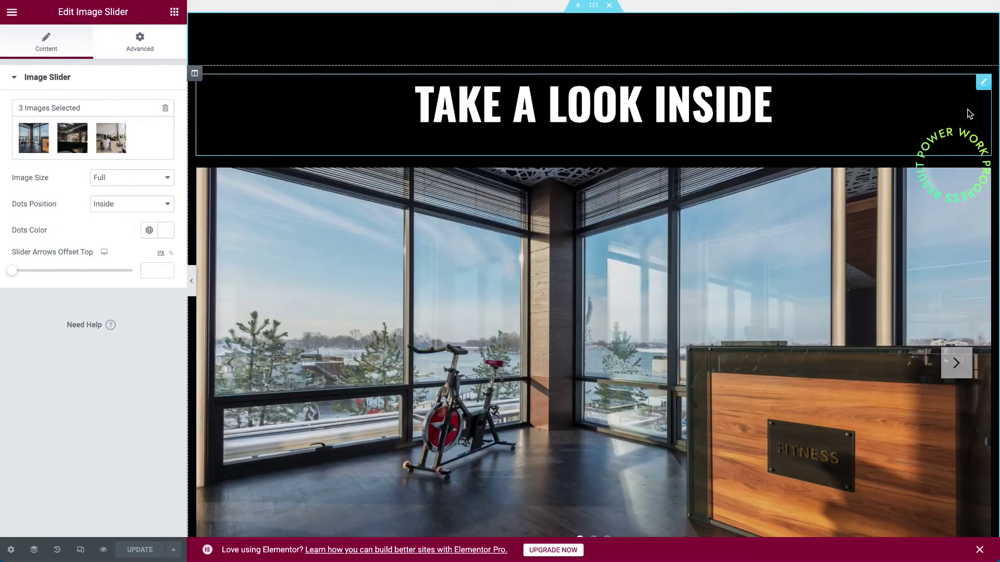
Step: View the settings of the Take a Look Inside heading and of the rotating Animated Image badge over the slider
click(968, 111)
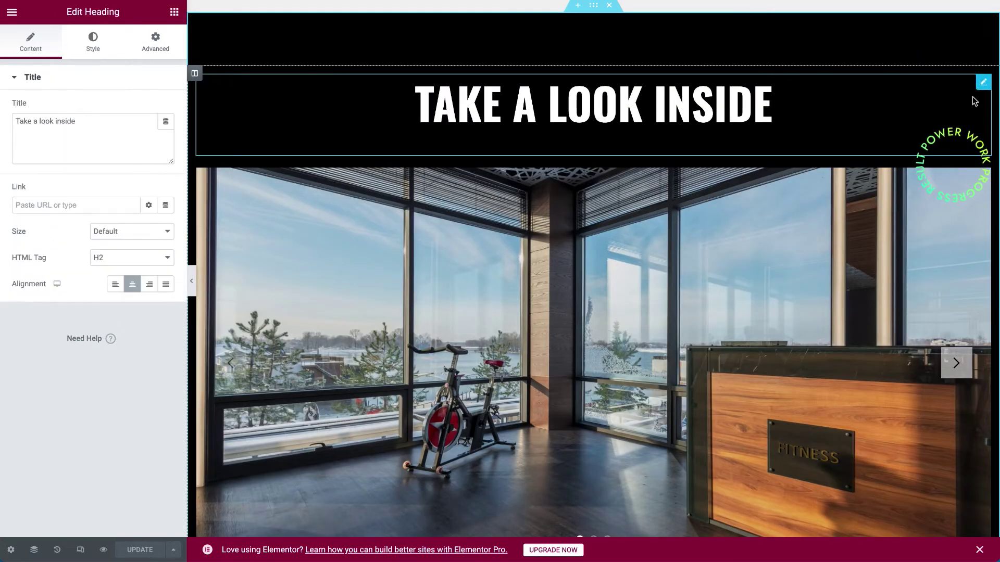
right_click(919, 183)
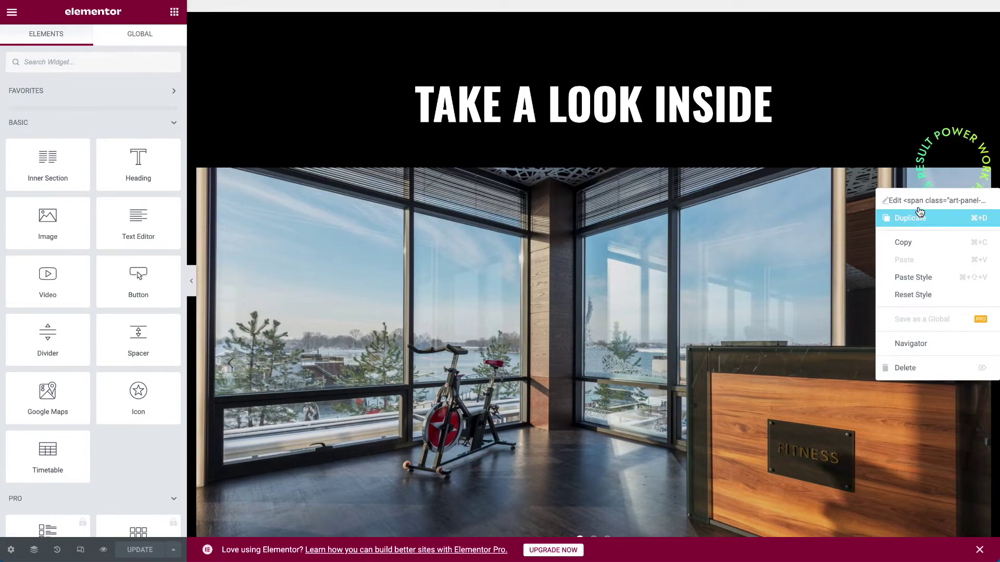
click(918, 200)
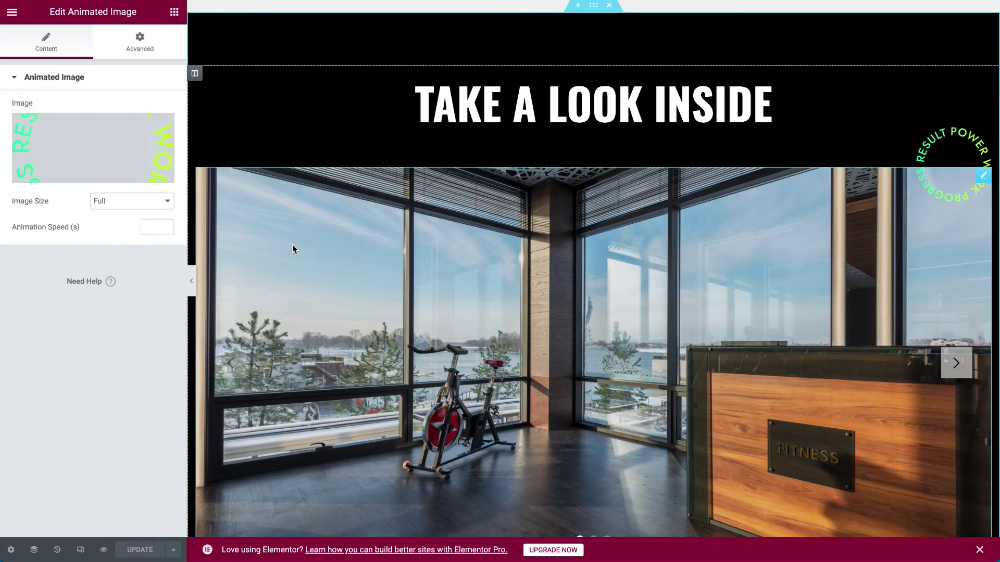
scroll(292, 245, down, 8)
scroll(292, 244, down, 15)
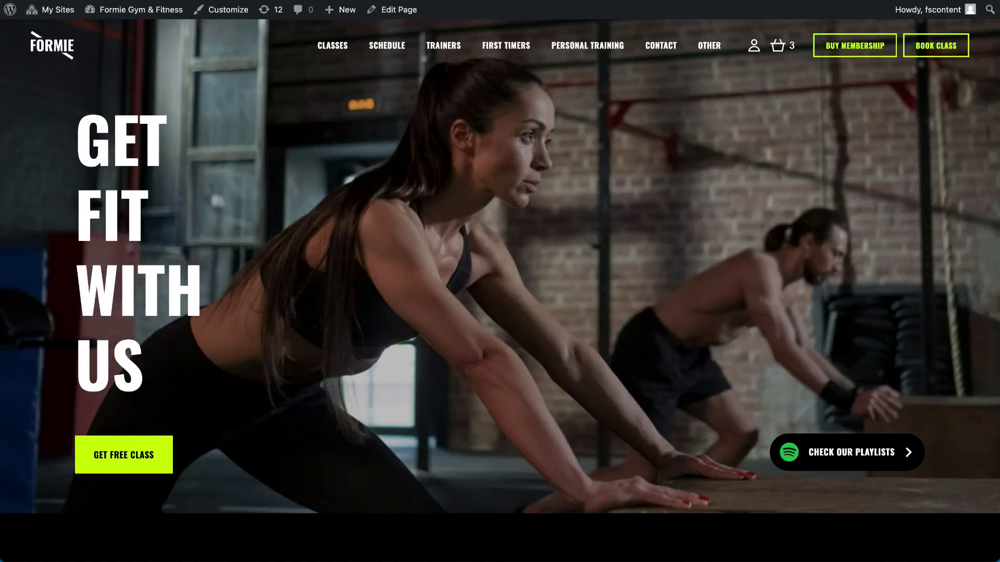
Step: Switch to the live Formie site and open the Contact 2 Multi Clubs page at its Our Clubs section
mouse_move(659, 52)
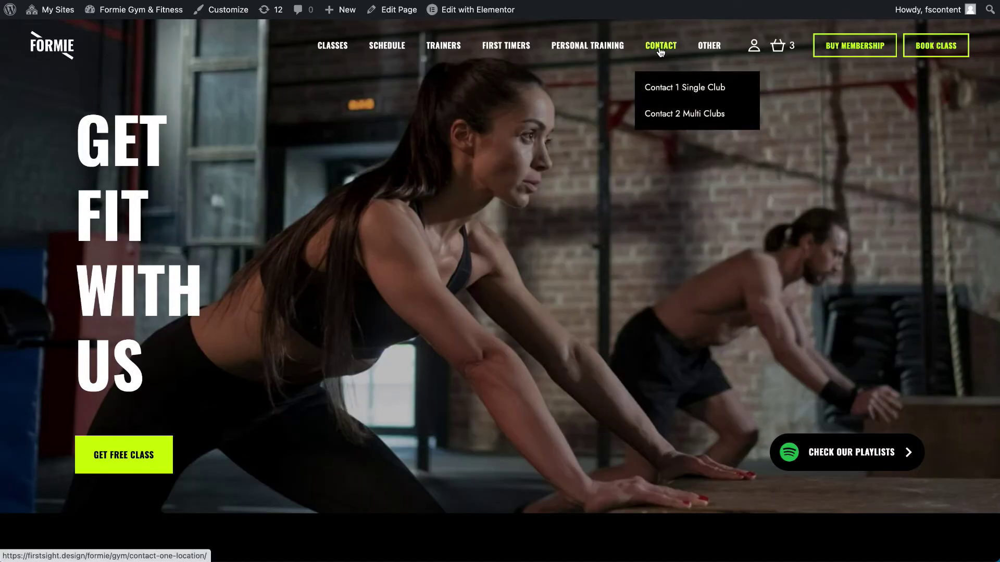
click(669, 119)
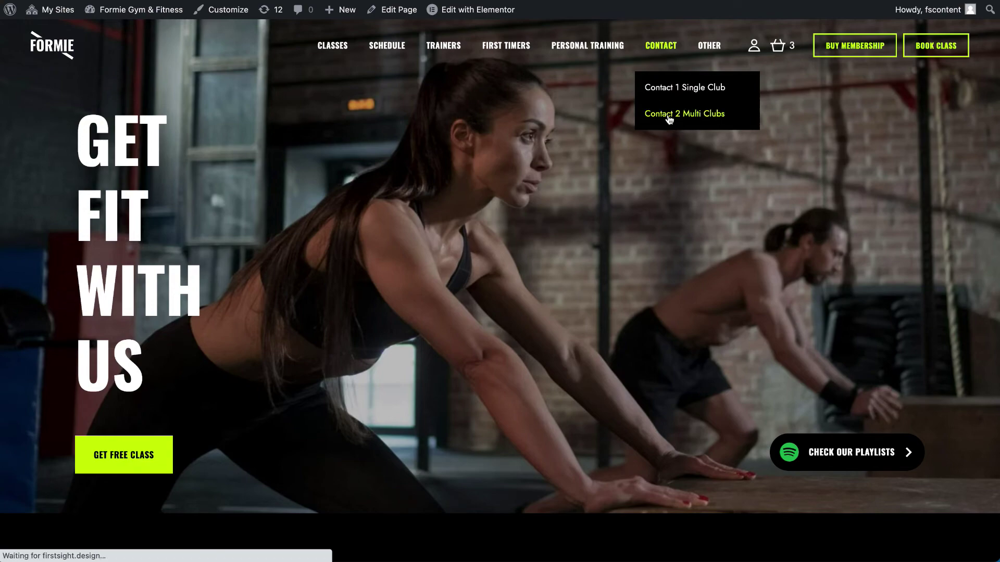
scroll(602, 177, down, 7)
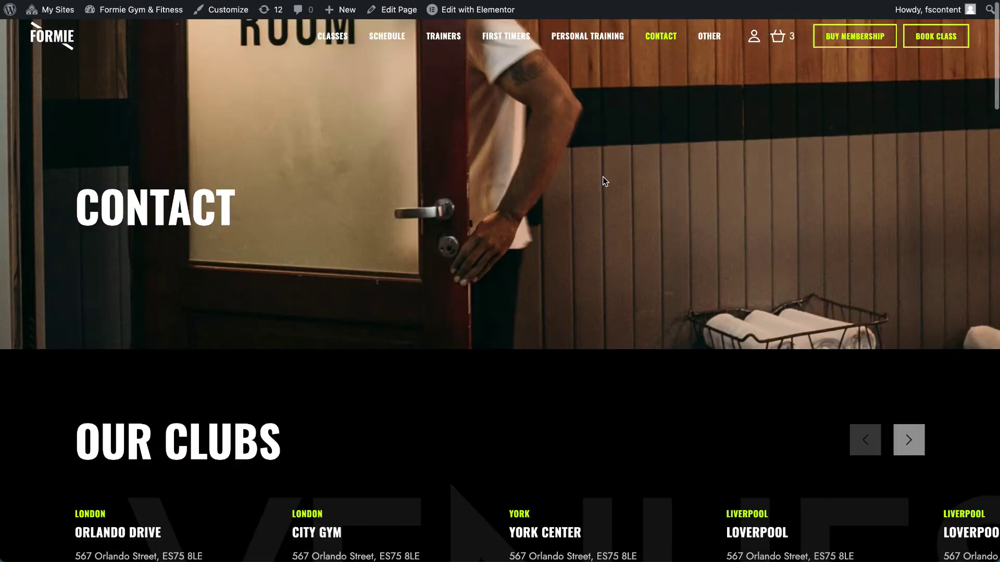
scroll(471, 315, up, 2)
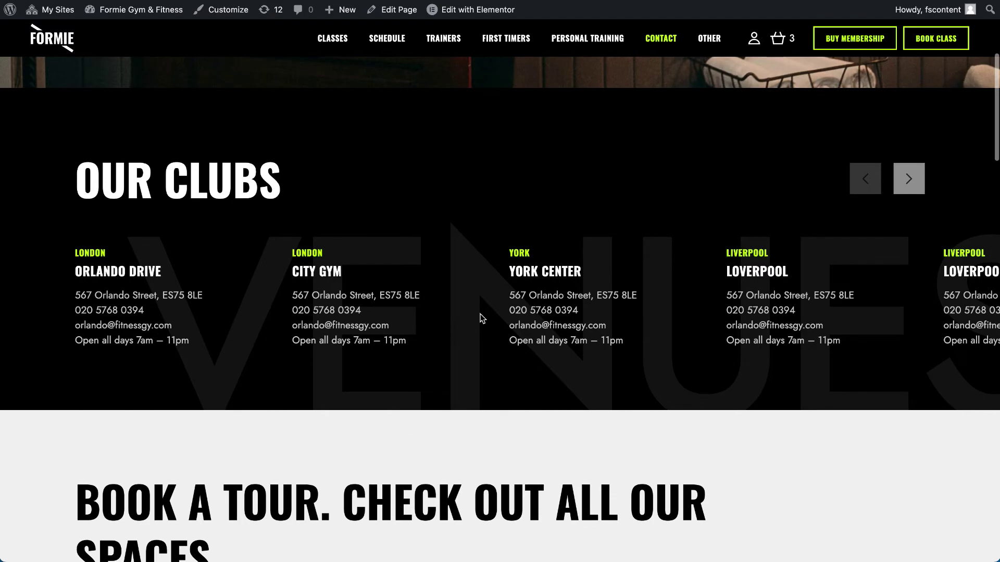
Step: Browse the Our Clubs slider forward and back, and look through the Book Tour and Contact Us sections below it
click(917, 179)
click(915, 179)
click(915, 178)
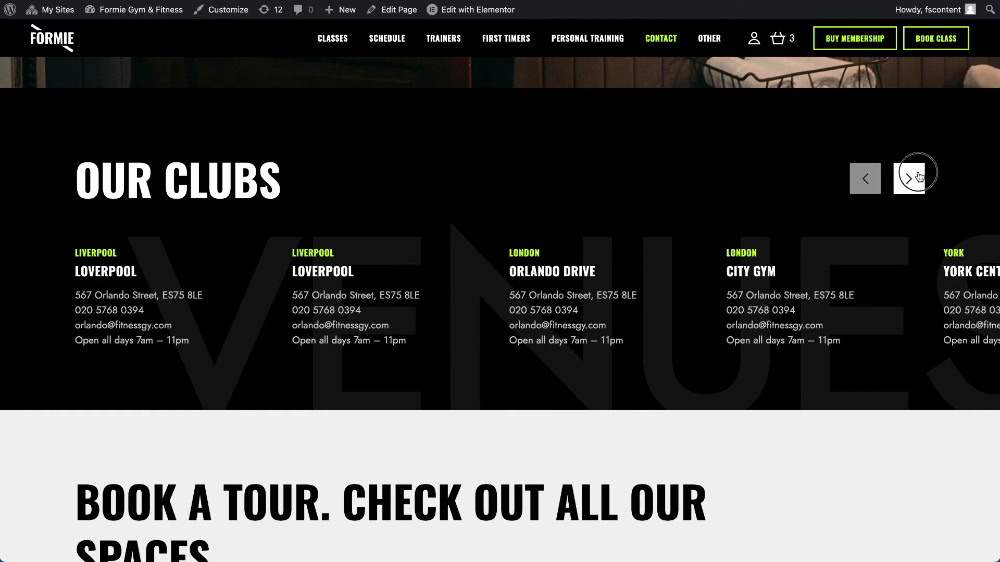
click(919, 177)
click(865, 179)
click(866, 178)
scroll(868, 180, down, 9)
scroll(870, 184, up, 4)
scroll(286, 290, down, 10)
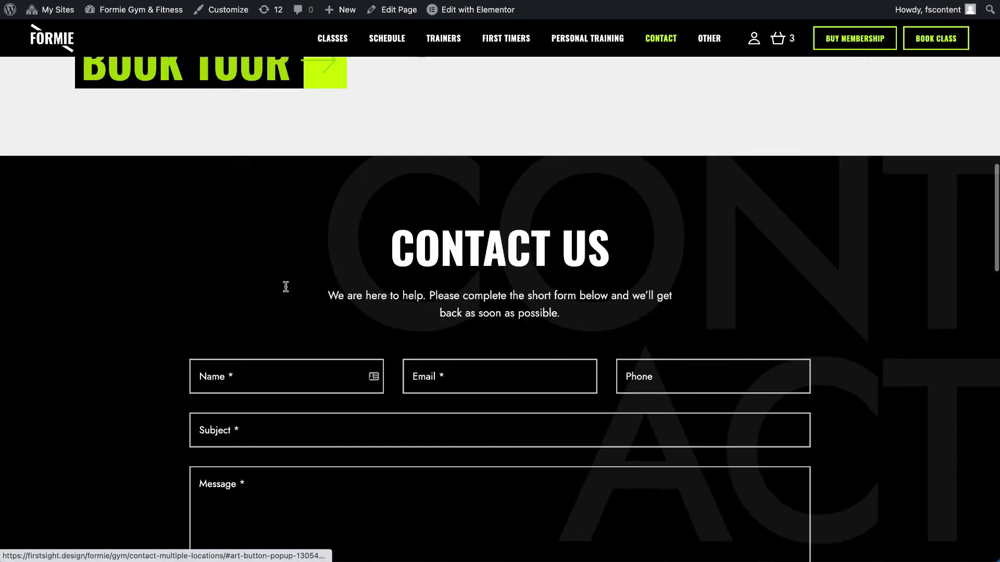
Step: Open the multi-club Contact page for editing in Elementor and bring up the Our Clubs Content Slider's settings
scroll(365, 292, up, 15)
right_click(464, 12)
click(499, 23)
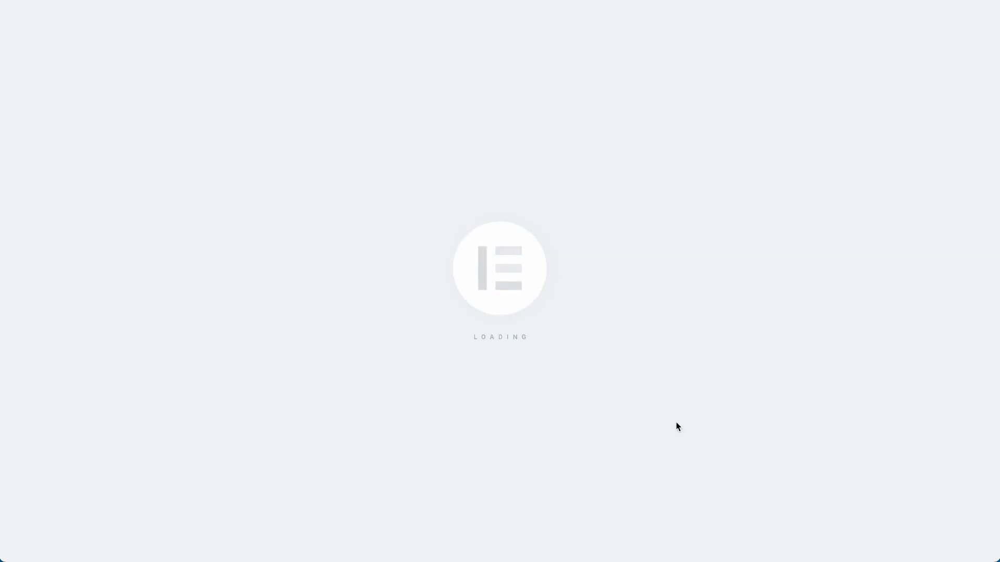
scroll(676, 424, down, 5)
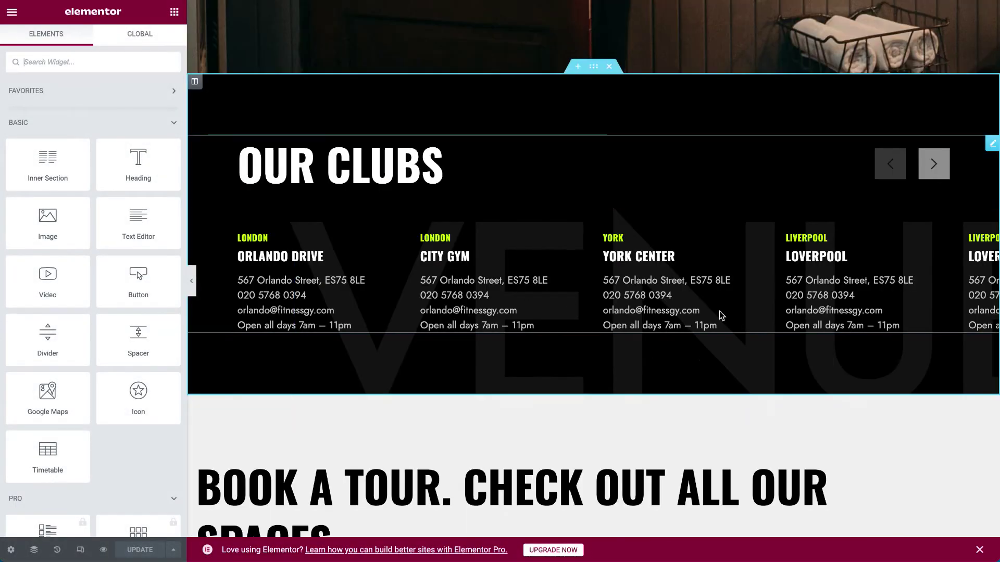
right_click(709, 222)
click(732, 233)
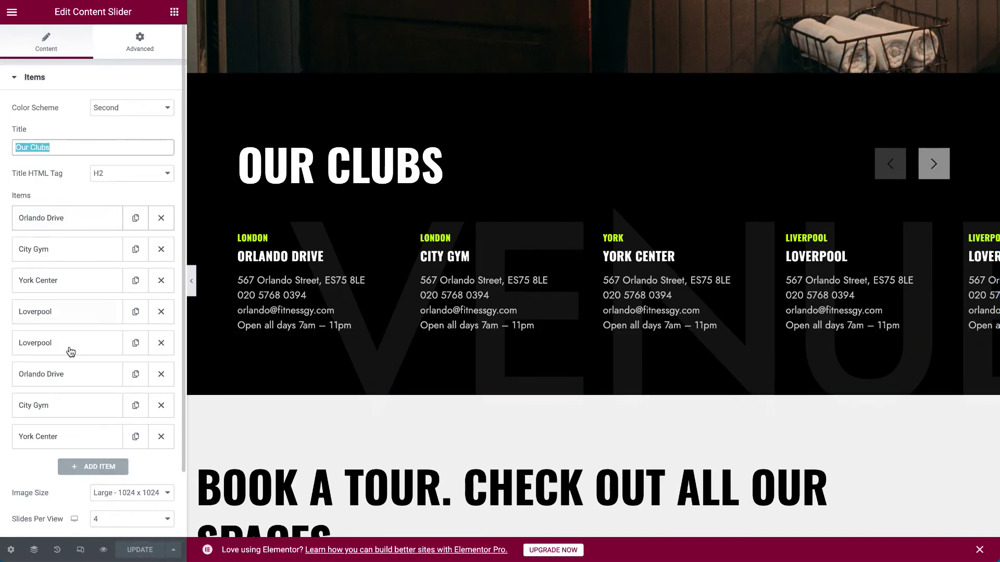
Step: Expand the first Orlando Drive slider item, go through its title, subtitle and text fields, and collapse it again
click(77, 212)
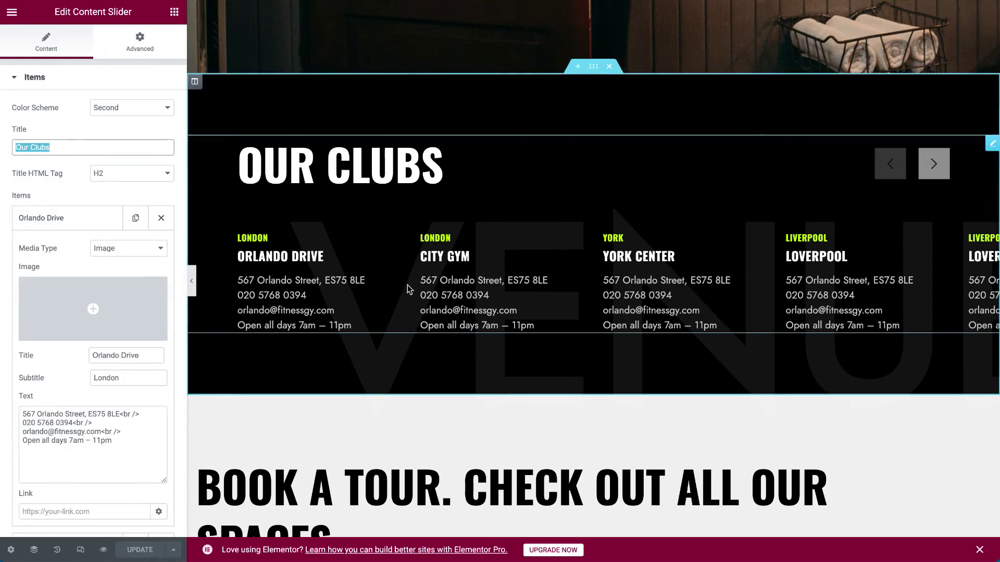
click(156, 354)
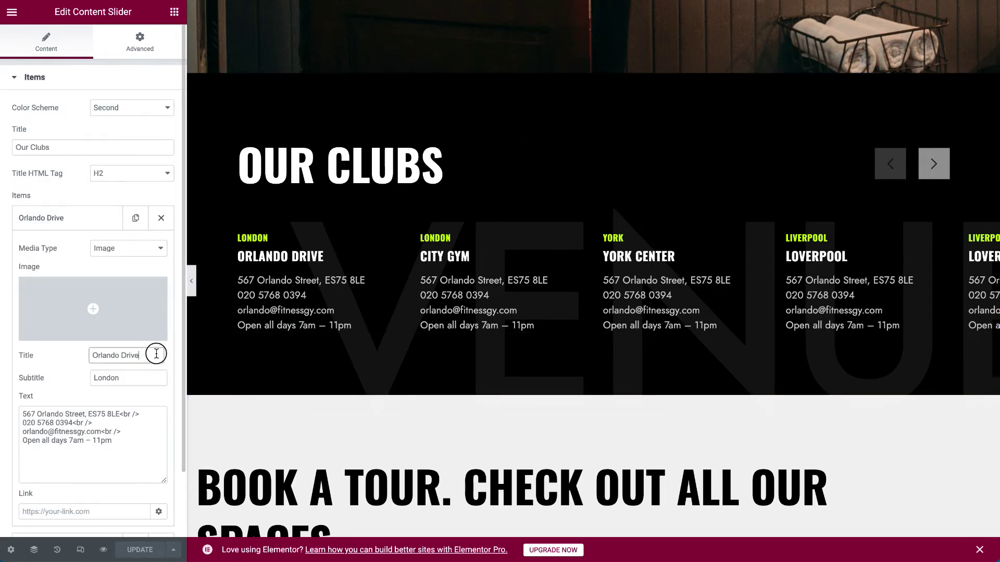
key(Tab)
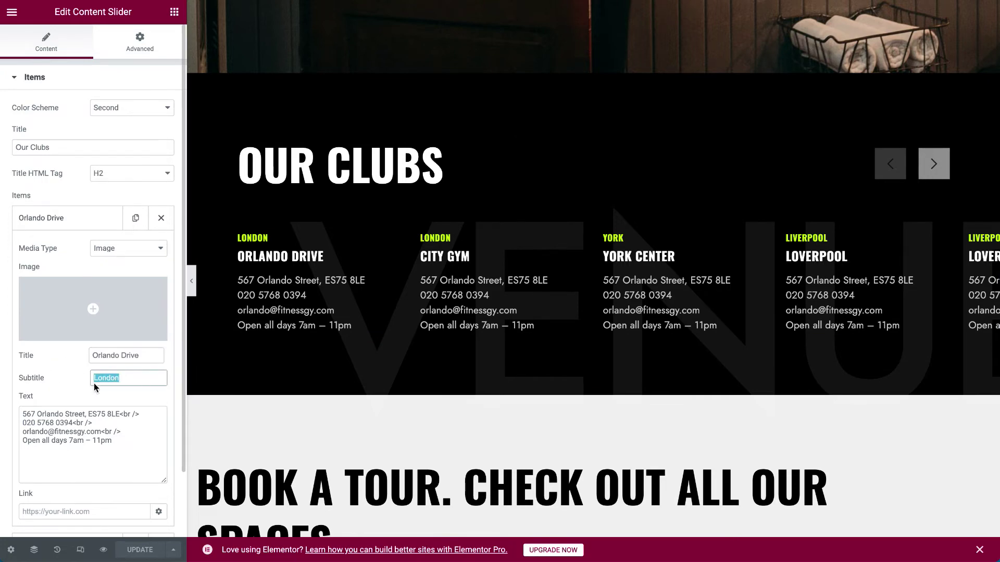
drag(142, 445, 9, 401)
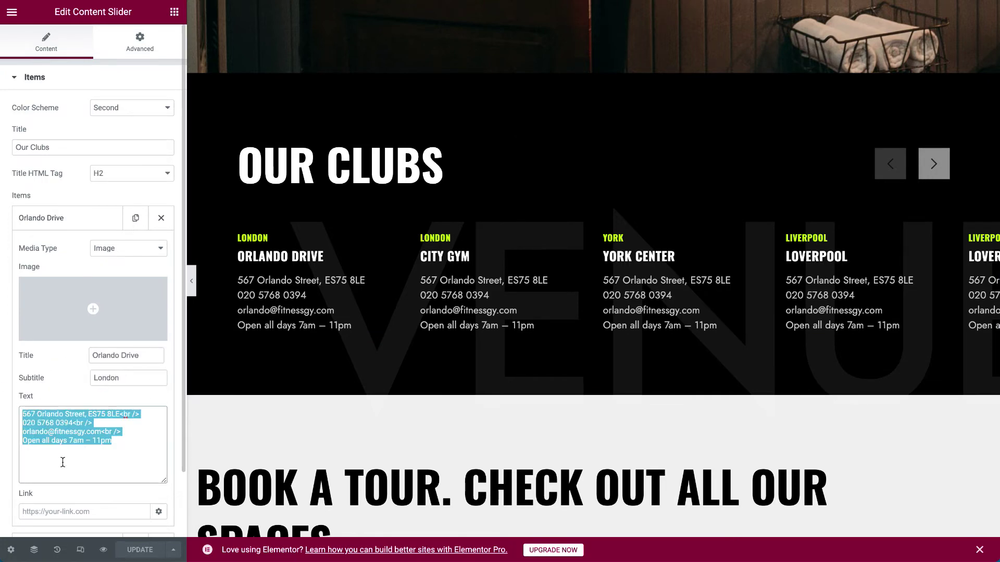
scroll(81, 238, up, 7)
click(75, 221)
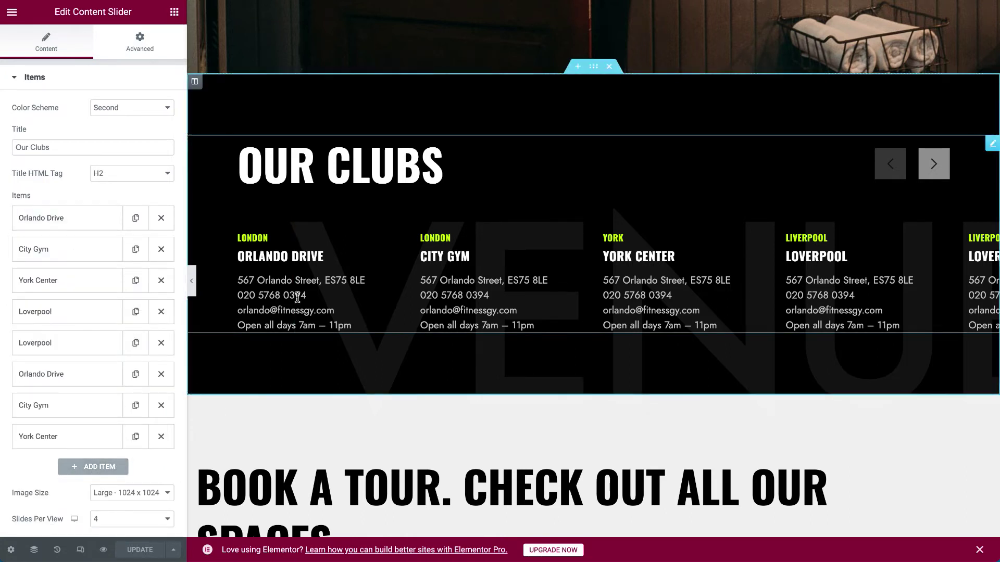
Step: Open the Fitness Bar icon box's settings, view the Icon Library for its icon, and close the library without inserting anything
scroll(469, 281, down, 3)
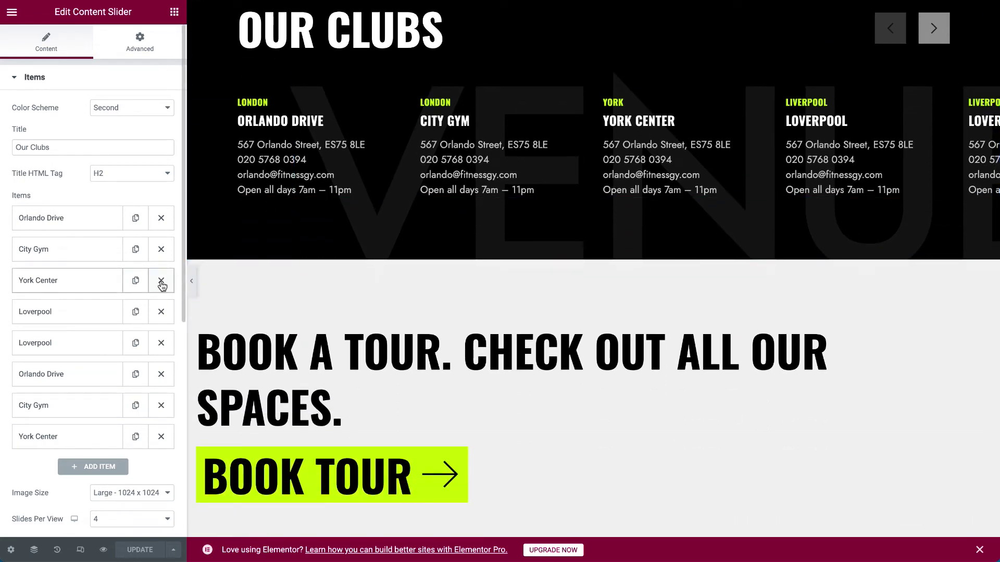
scroll(346, 345, down, 3)
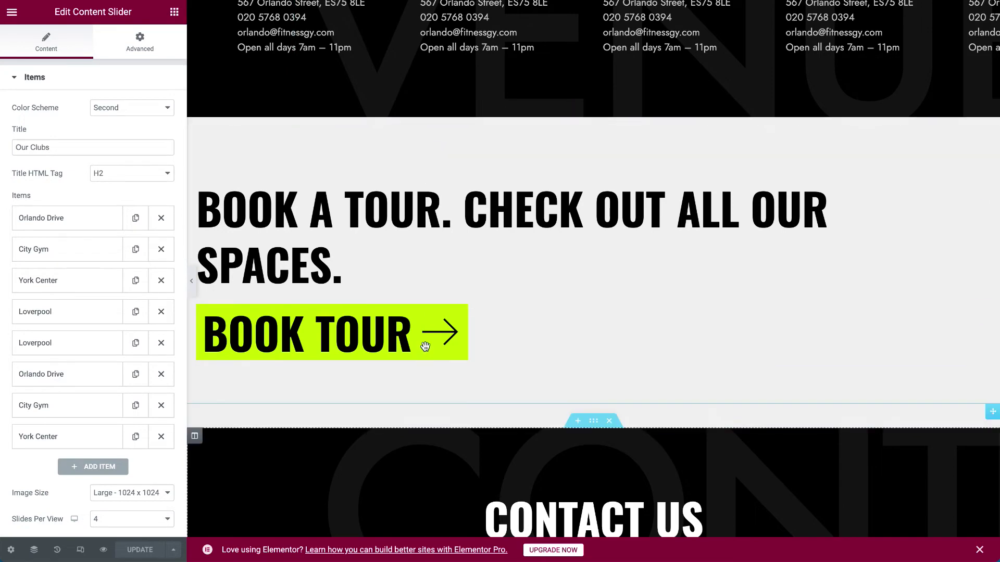
scroll(440, 335, down, 12)
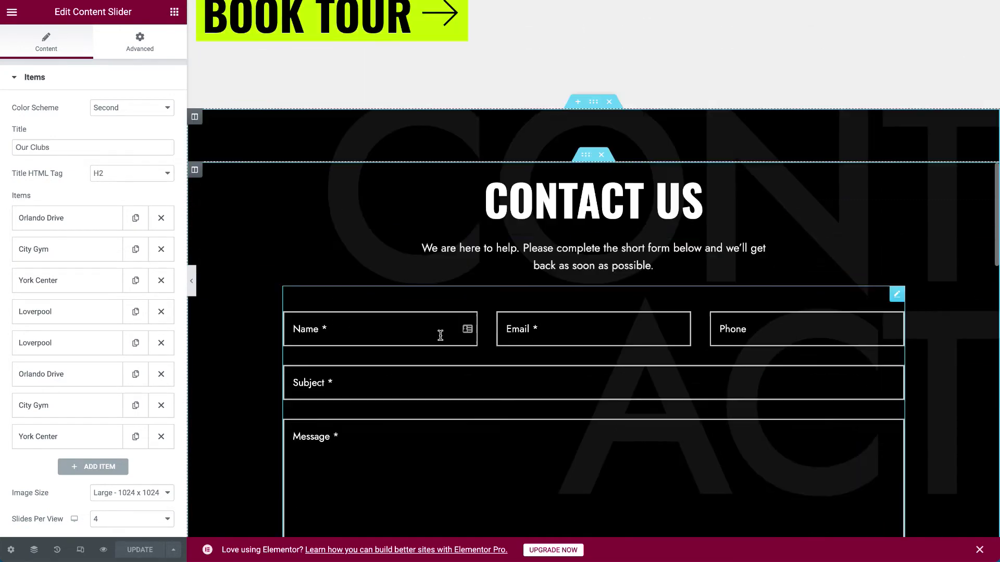
scroll(440, 335, up, 2)
scroll(475, 292, down, 9)
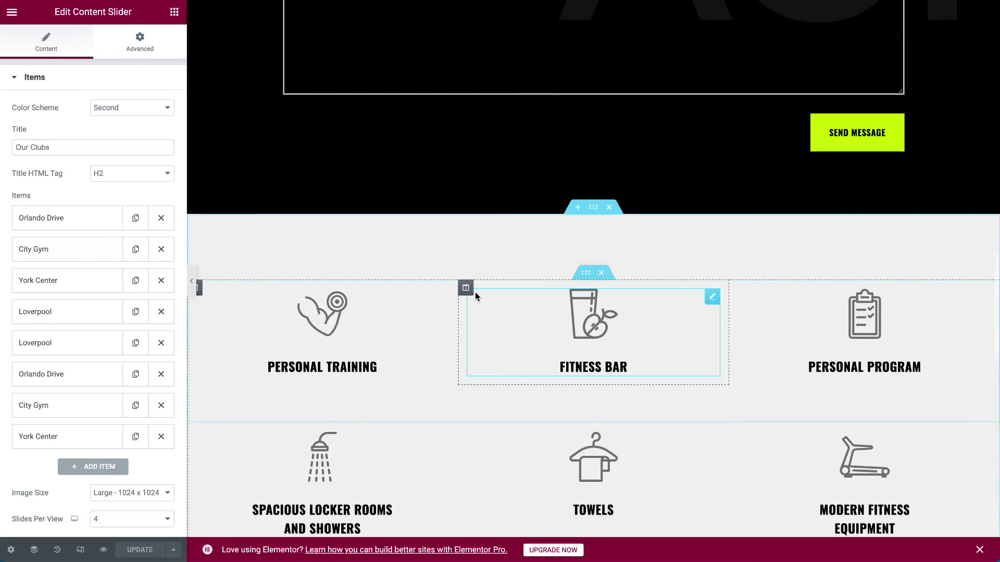
click(713, 140)
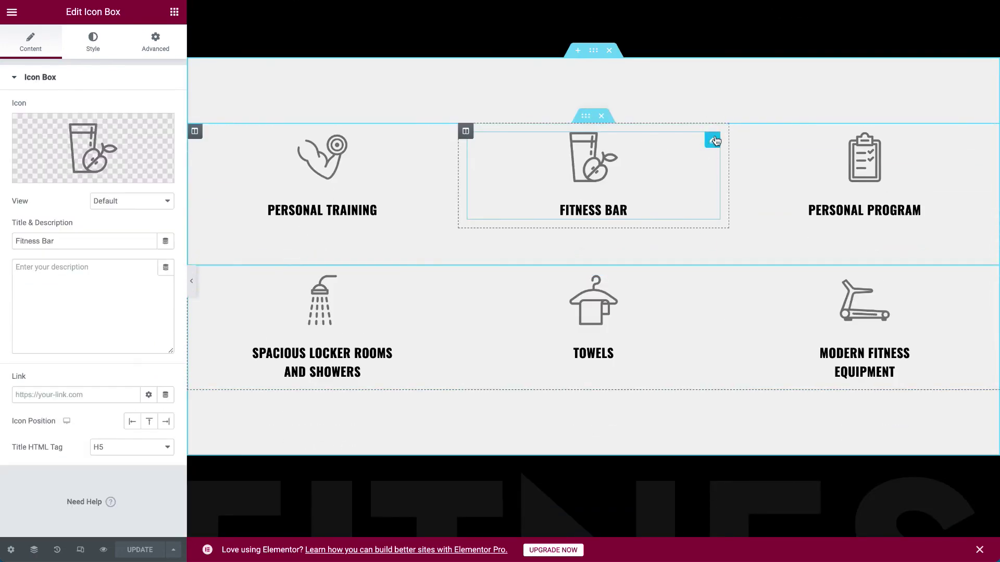
mouse_move(127, 145)
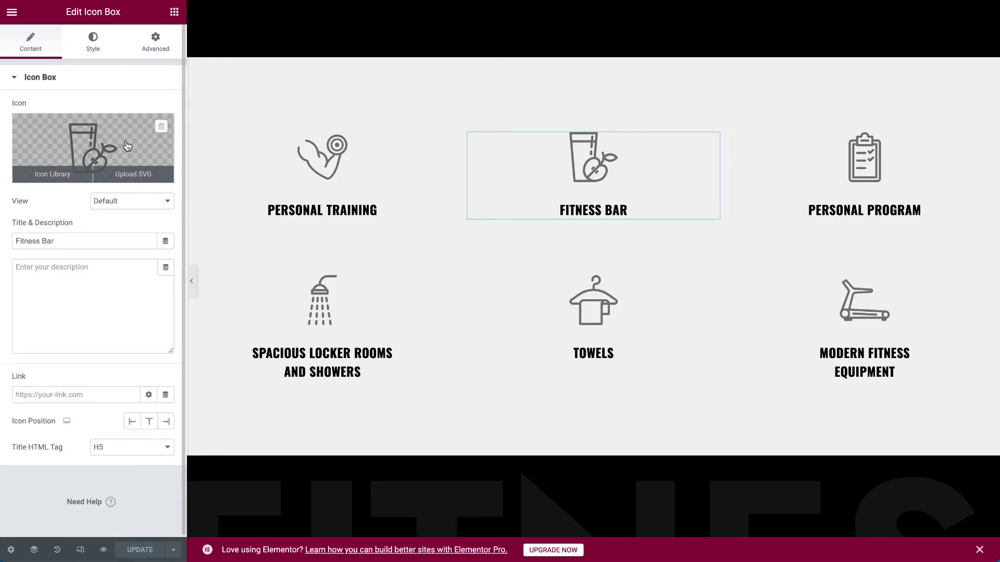
click(79, 180)
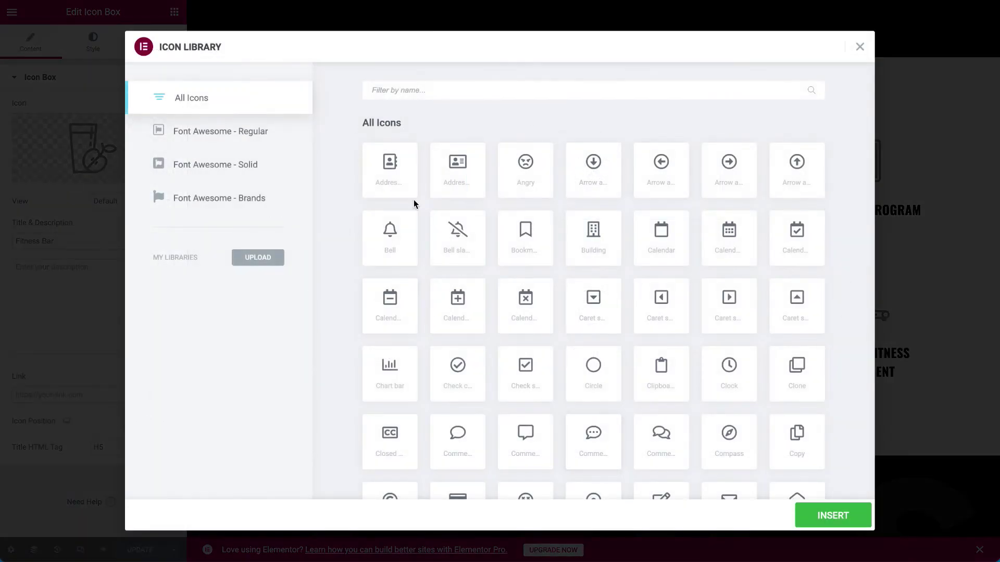
click(859, 46)
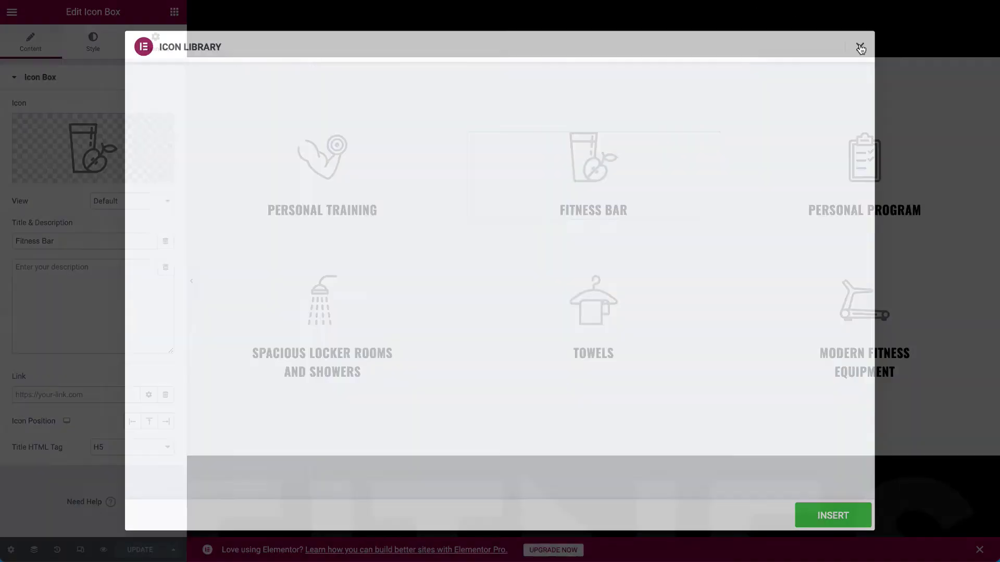
scroll(611, 524, down, 5)
scroll(612, 523, up, 4)
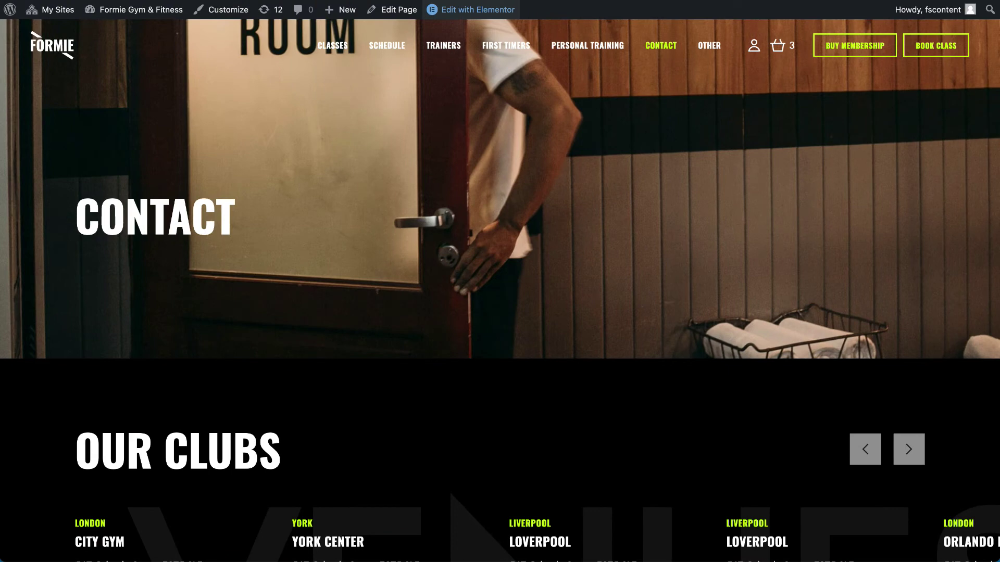
Step: Switch to the live site, open the Membership page and look through the Choose Your Membership list
mouse_move(717, 49)
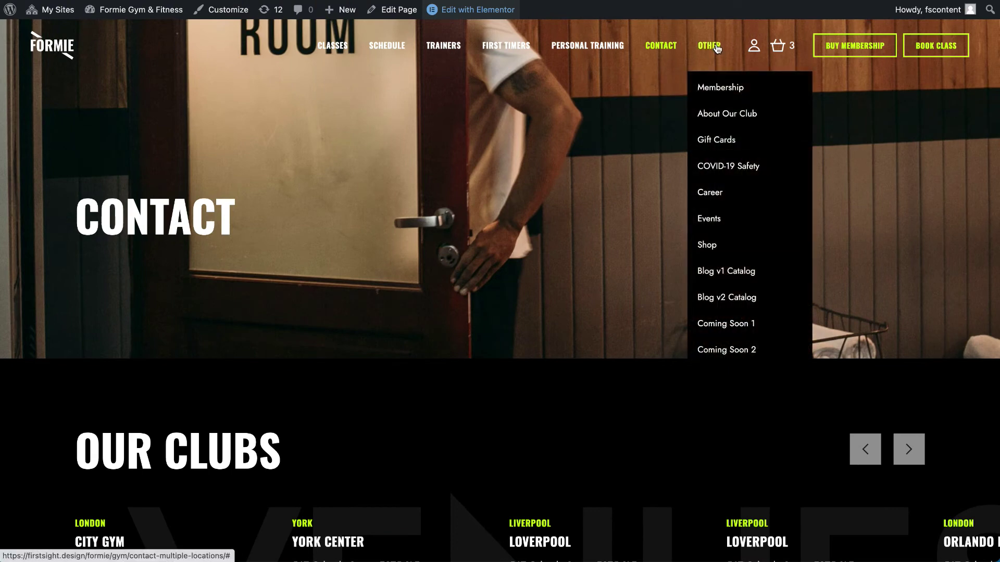
click(720, 98)
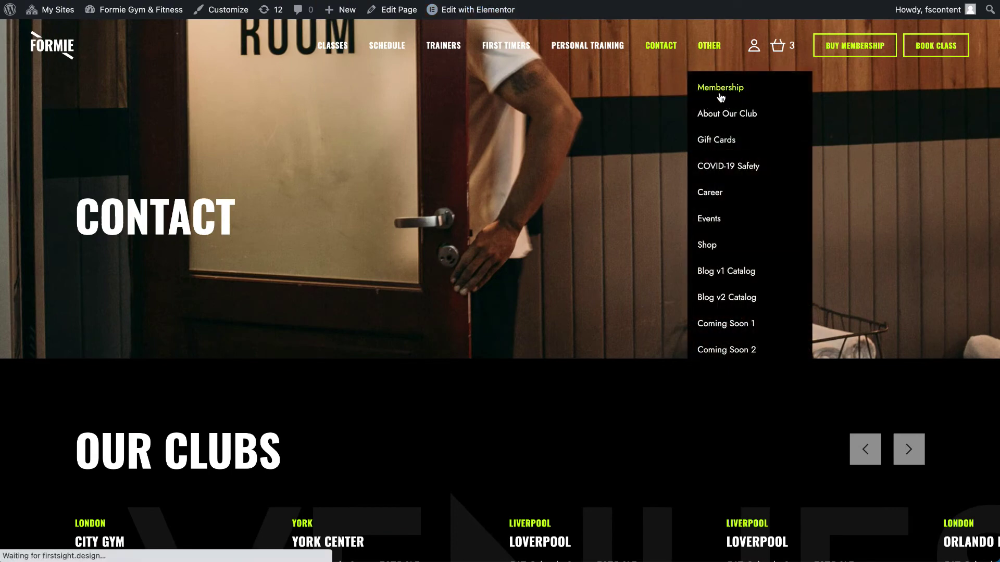
scroll(499, 308, down, 8)
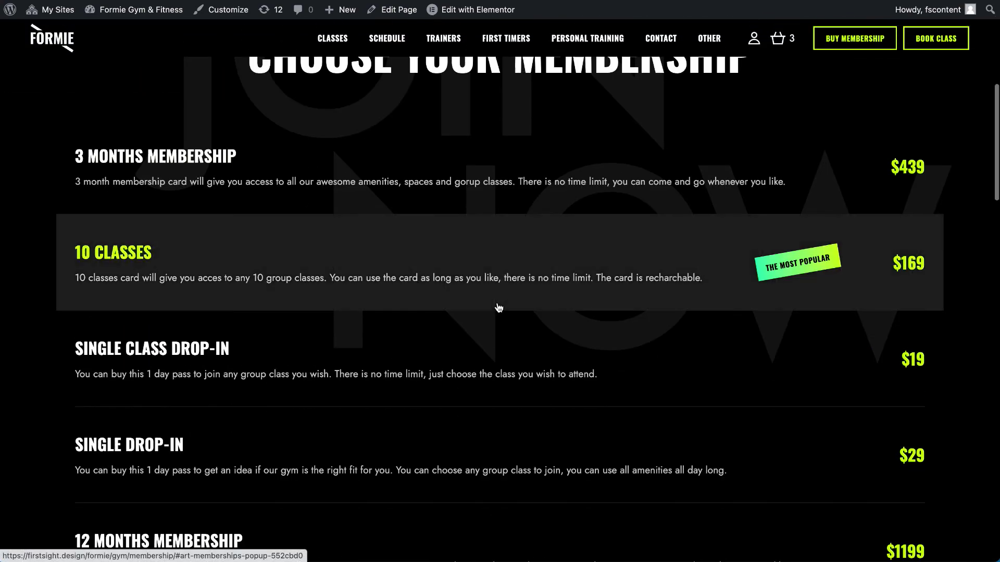
scroll(498, 308, down, 6)
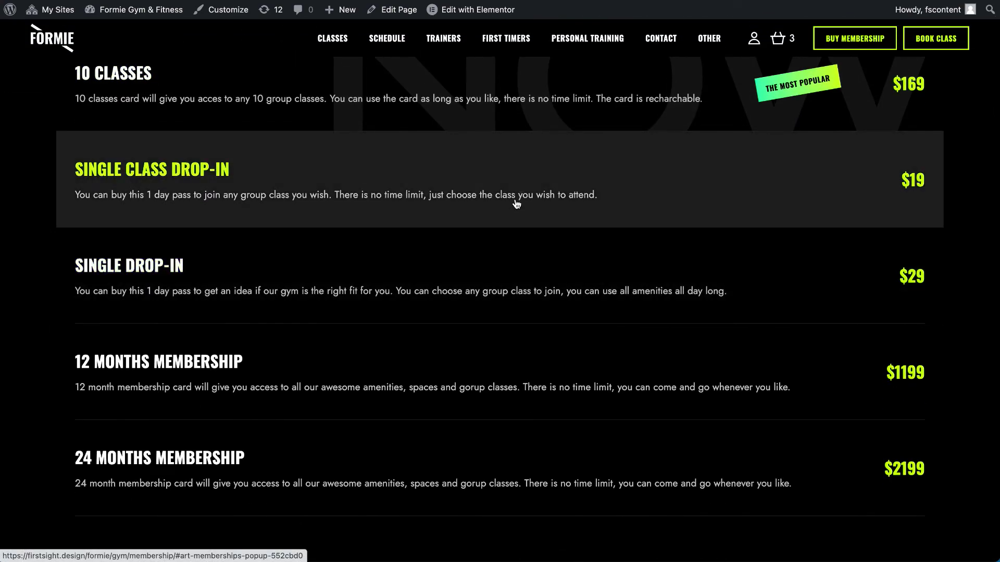
scroll(428, 427, down, 4)
scroll(495, 236, up, 5)
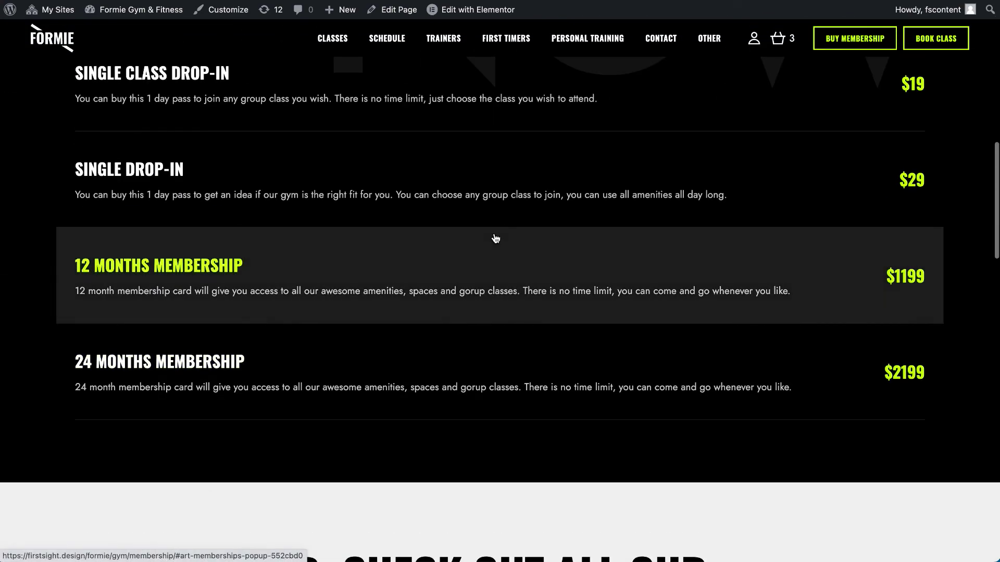
Step: Open the Membership page for editing in Elementor and bring up the Memberships list widget's settings
scroll(495, 239, up, 12)
scroll(494, 235, down, 8)
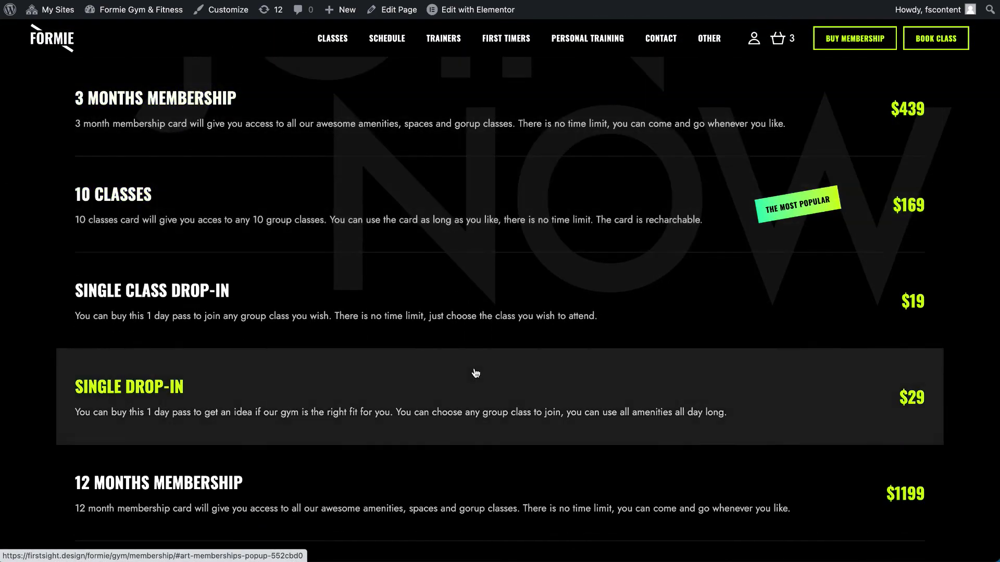
right_click(456, 14)
click(477, 22)
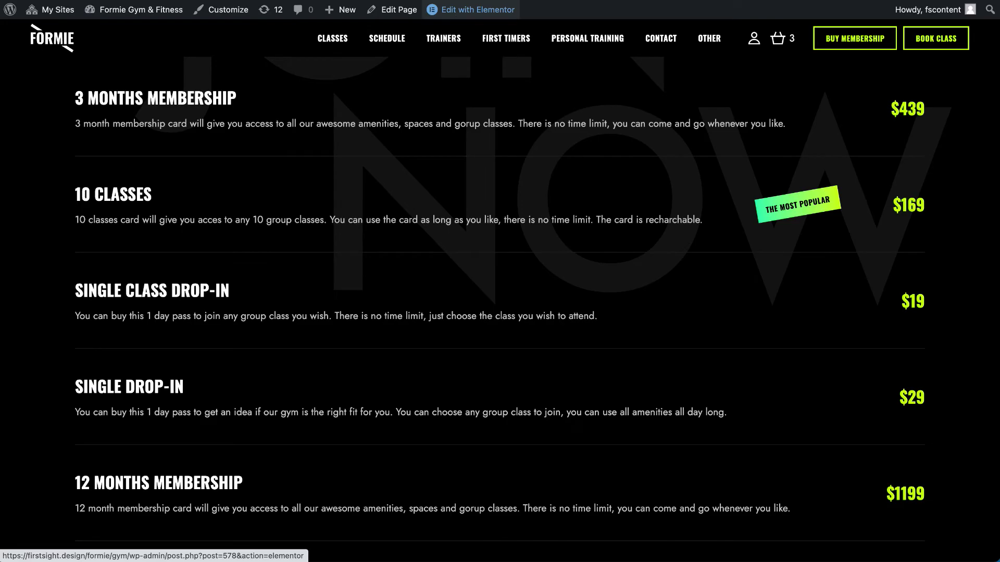
key(ctrl+Tab)
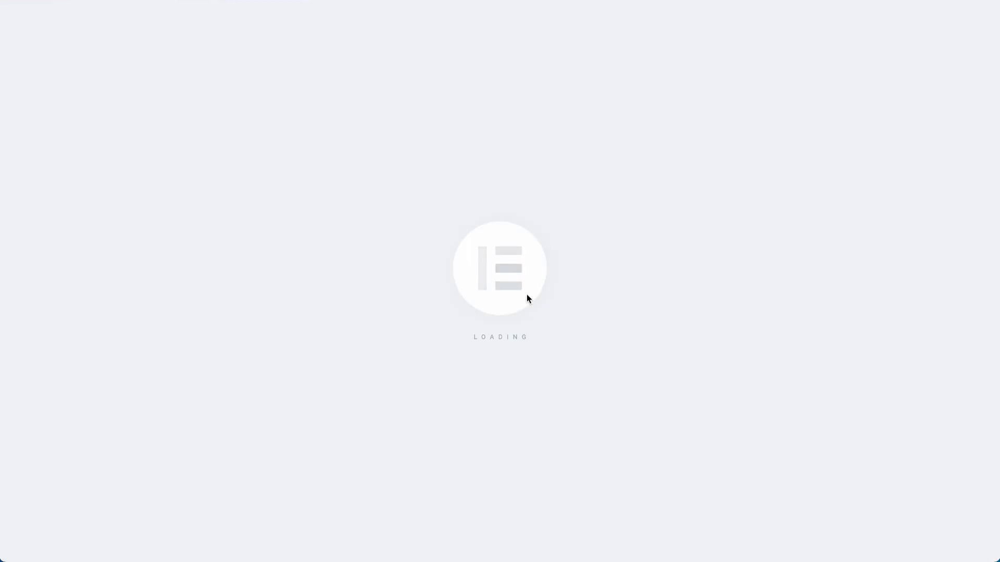
scroll(526, 295, down, 6)
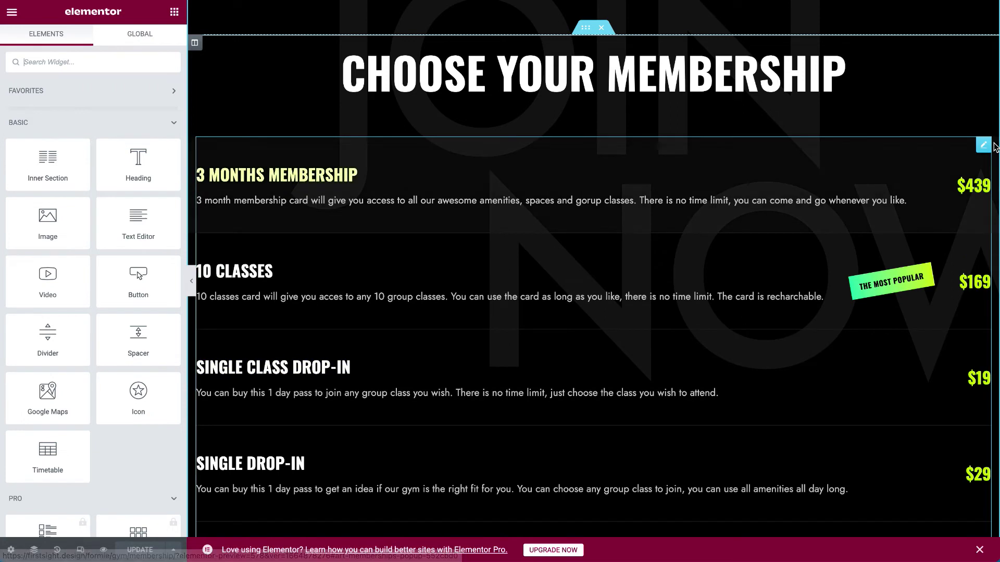
click(982, 146)
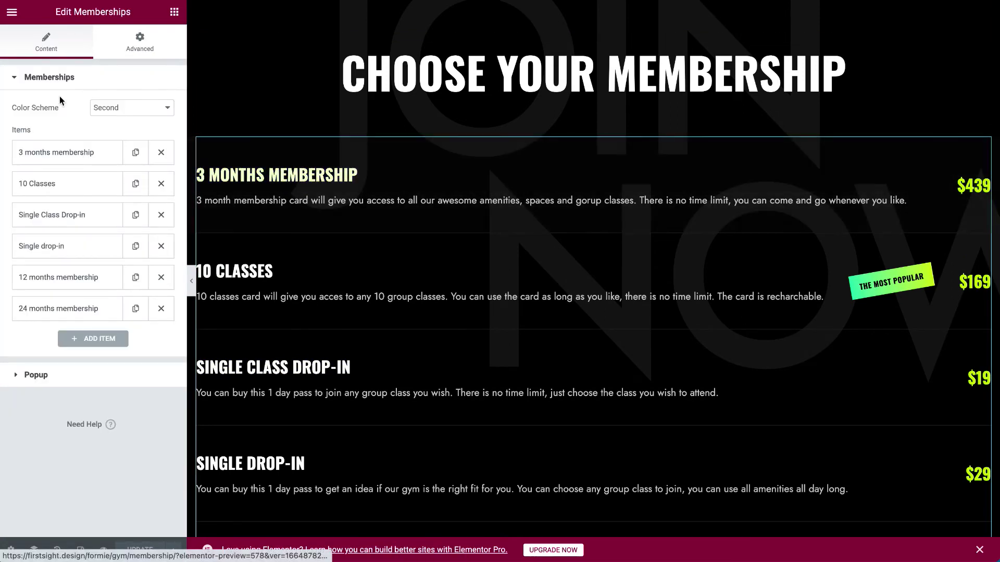
Step: Expand the 3 months membership item, go through its title, text, price and featured text fields, and compare them with the page's membership list
click(60, 152)
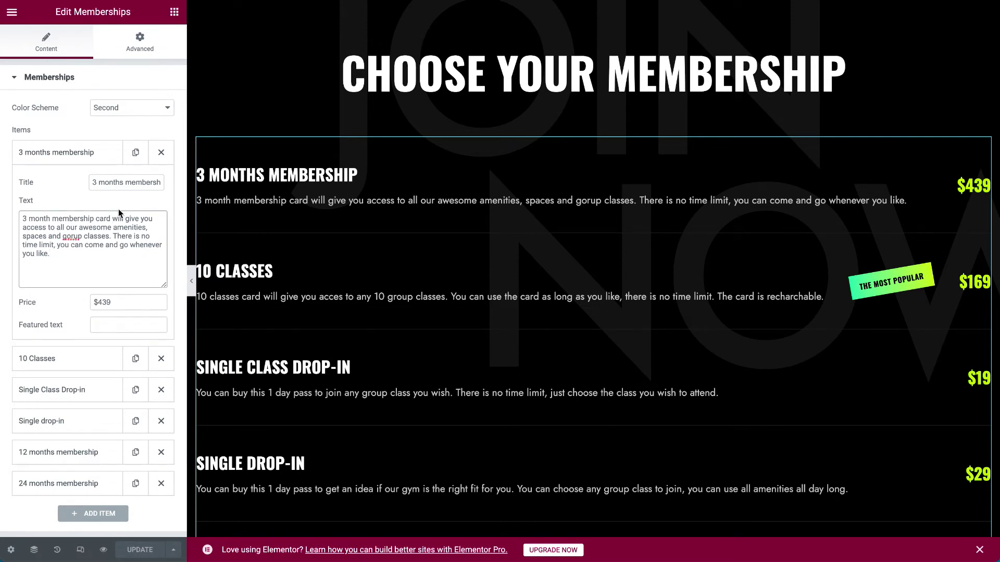
click(70, 328)
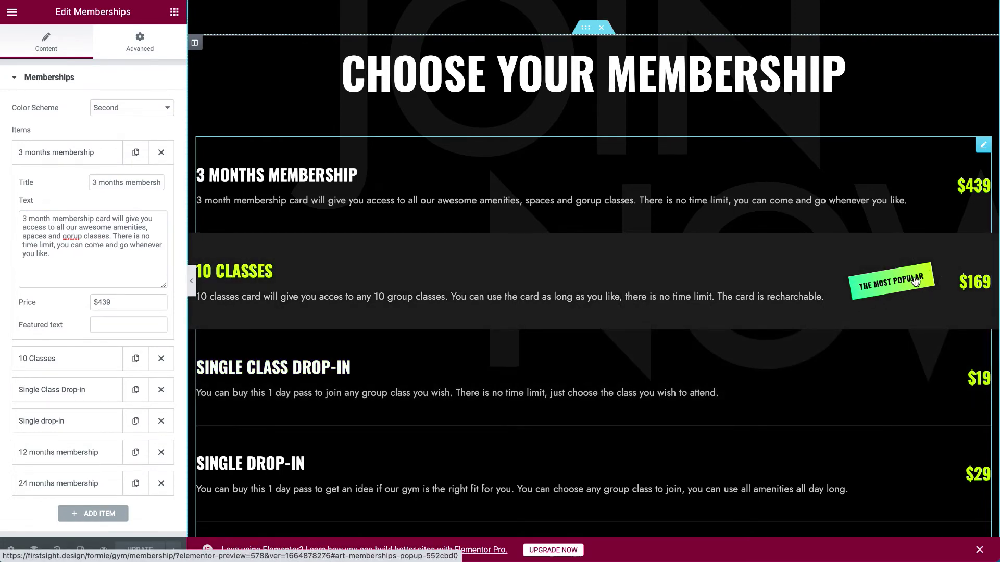
scroll(914, 282, down, 5)
scroll(913, 279, up, 4)
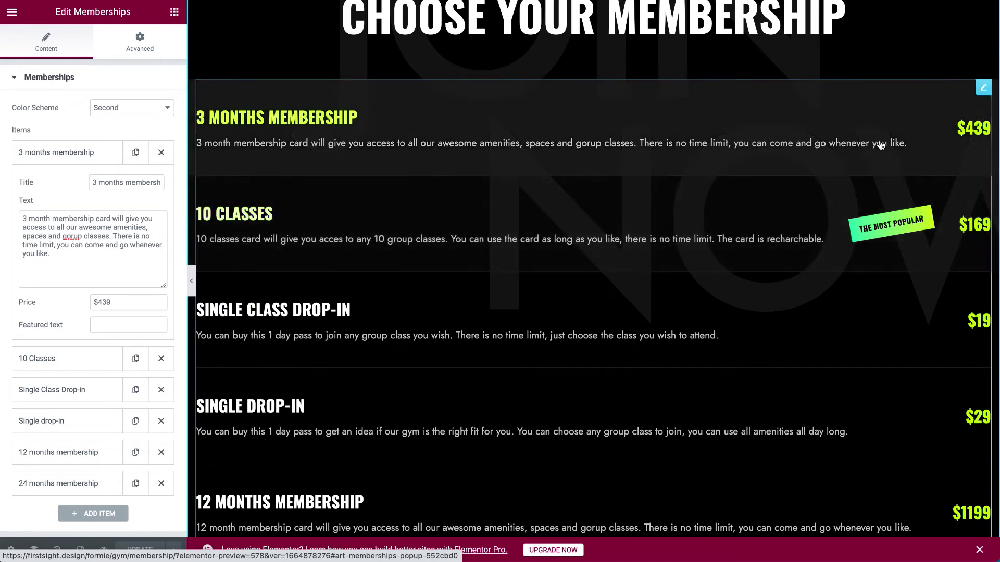
scroll(861, 143, down, 3)
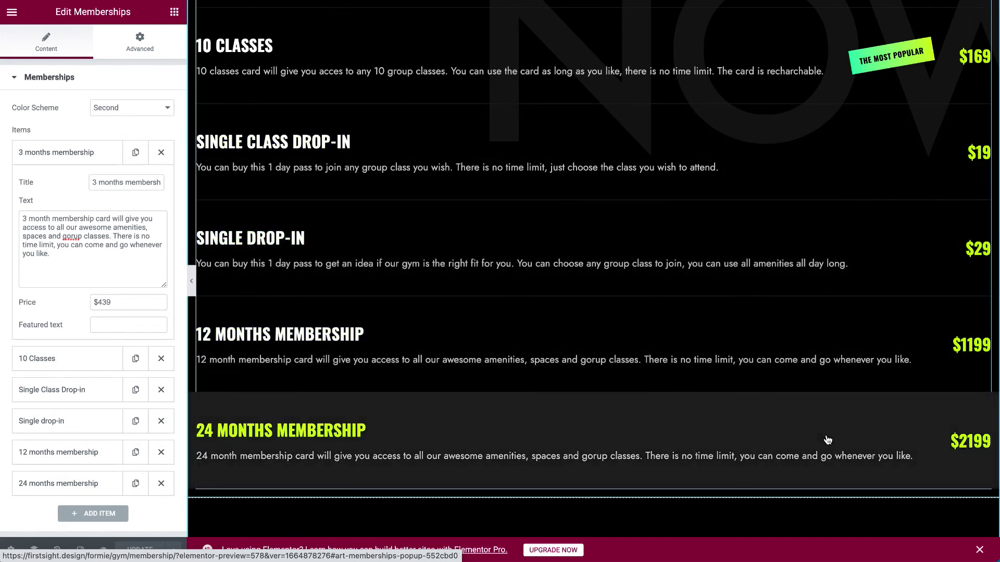
scroll(826, 439, up, 1)
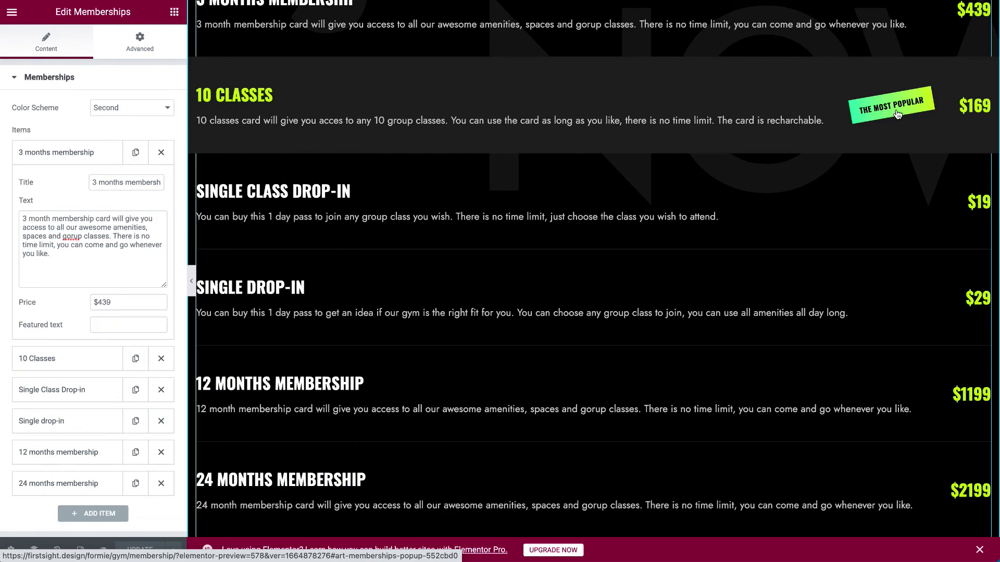
scroll(807, 148, down, 13)
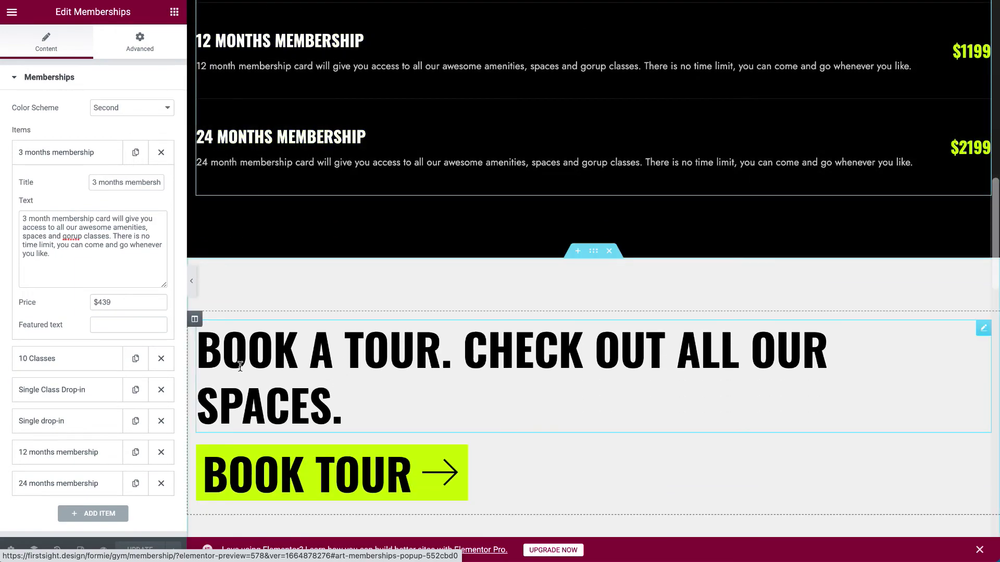
scroll(240, 367, up, 10)
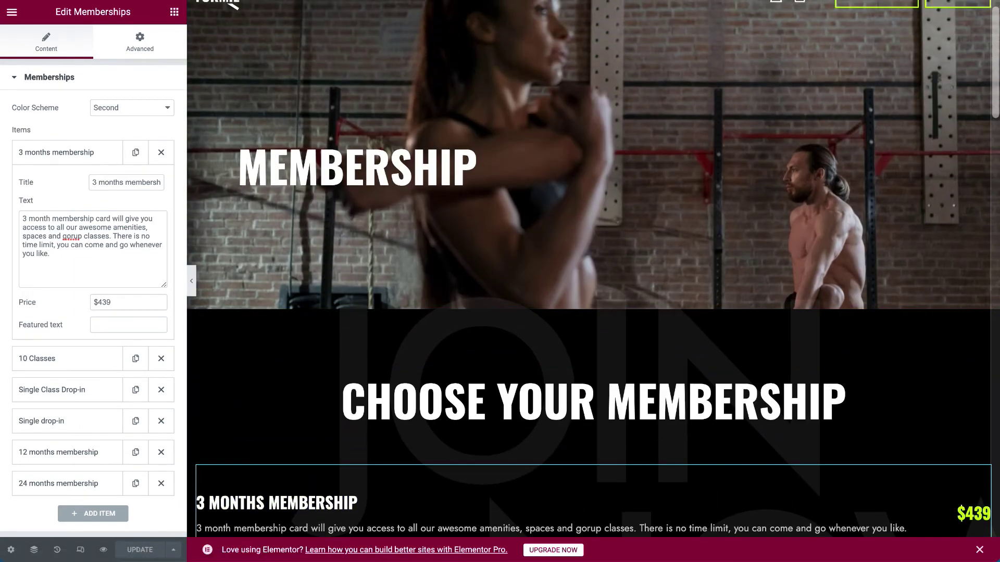
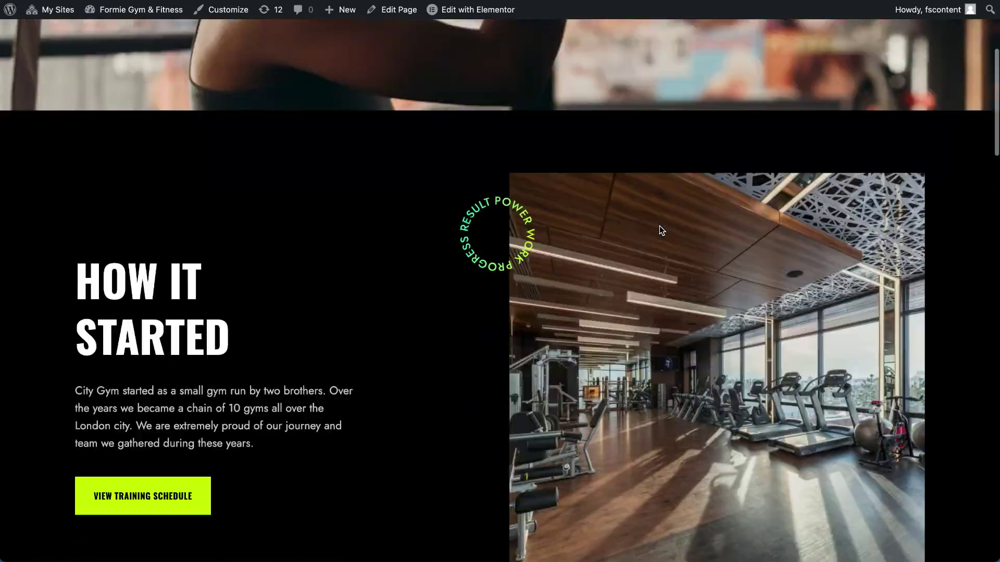
Step: Look through the live About Our Club page, from How It Started to the trainers gallery
scroll(660, 226, down, 5)
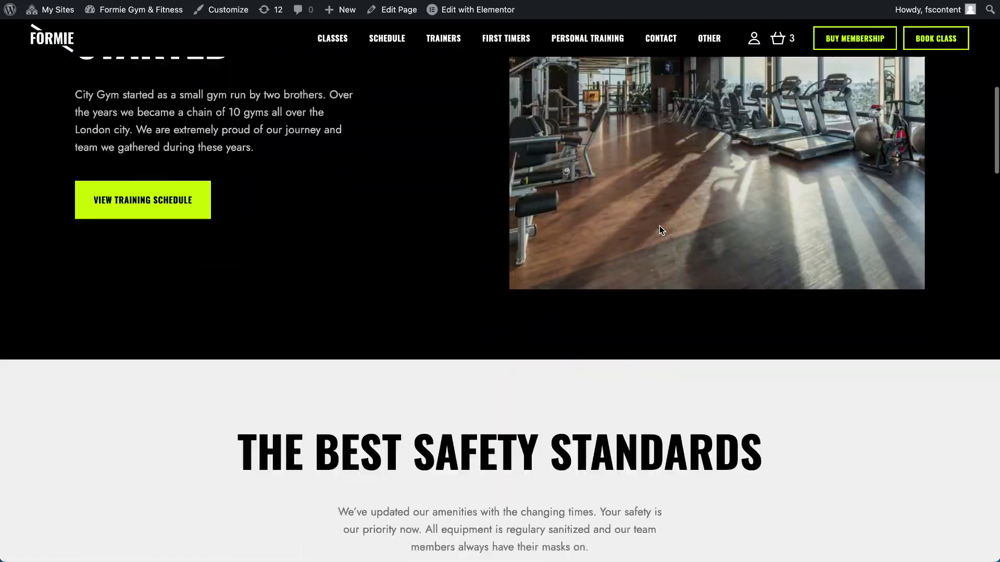
scroll(659, 225, down, 15)
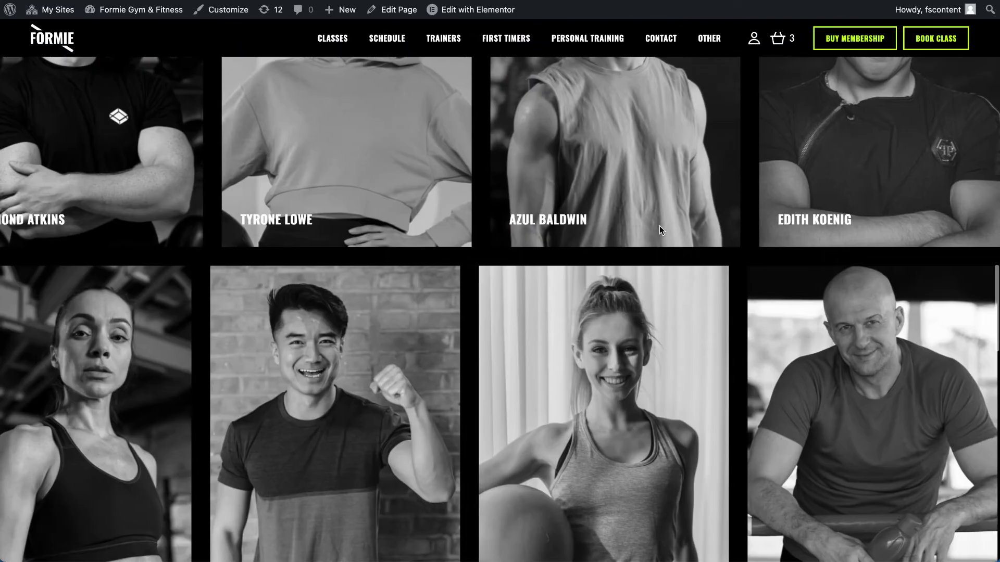
scroll(659, 226, down, 15)
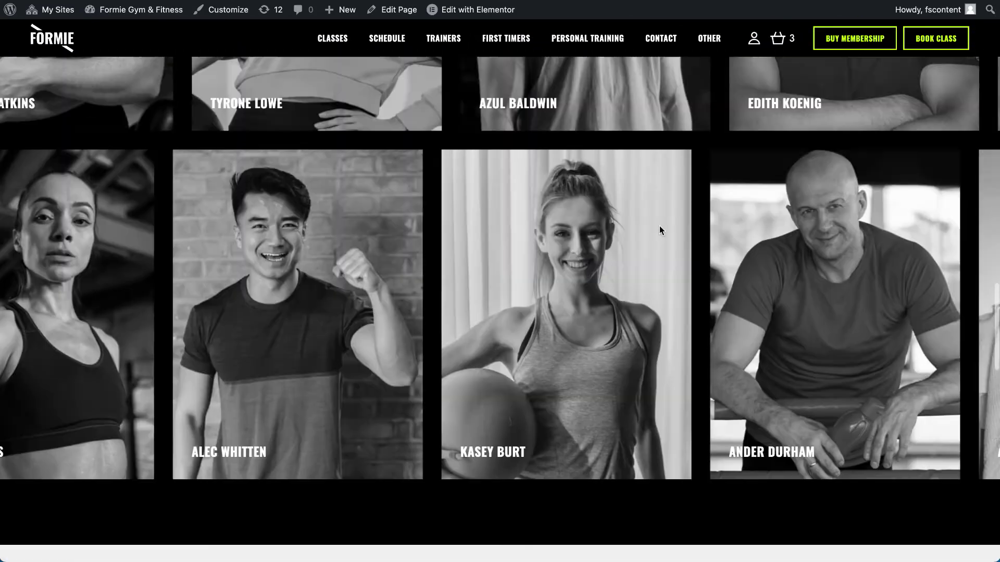
scroll(659, 226, up, 20)
Step: Open the live Gift Cards page and look through its E-Gift Card and FAQ sections
mouse_move(716, 48)
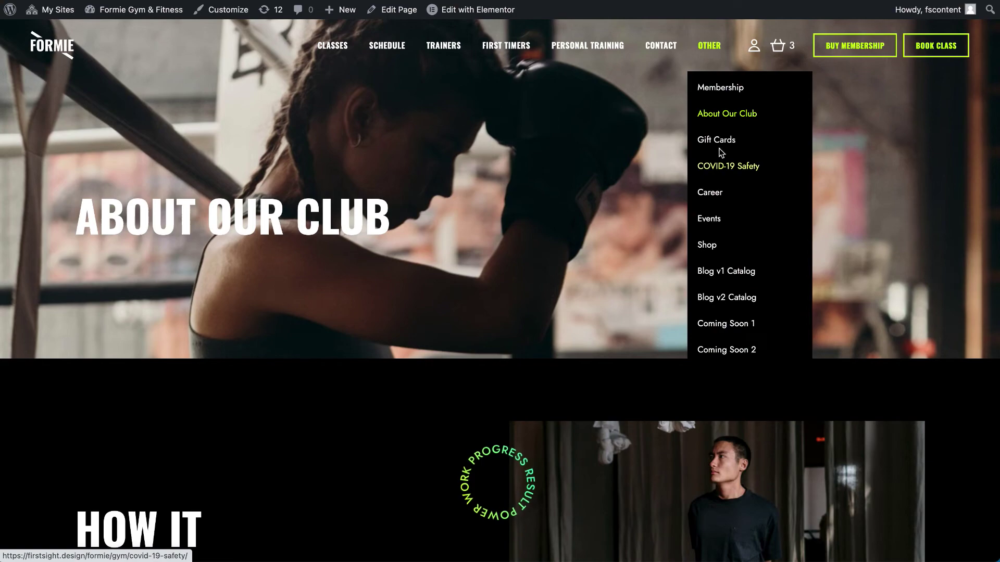
click(721, 147)
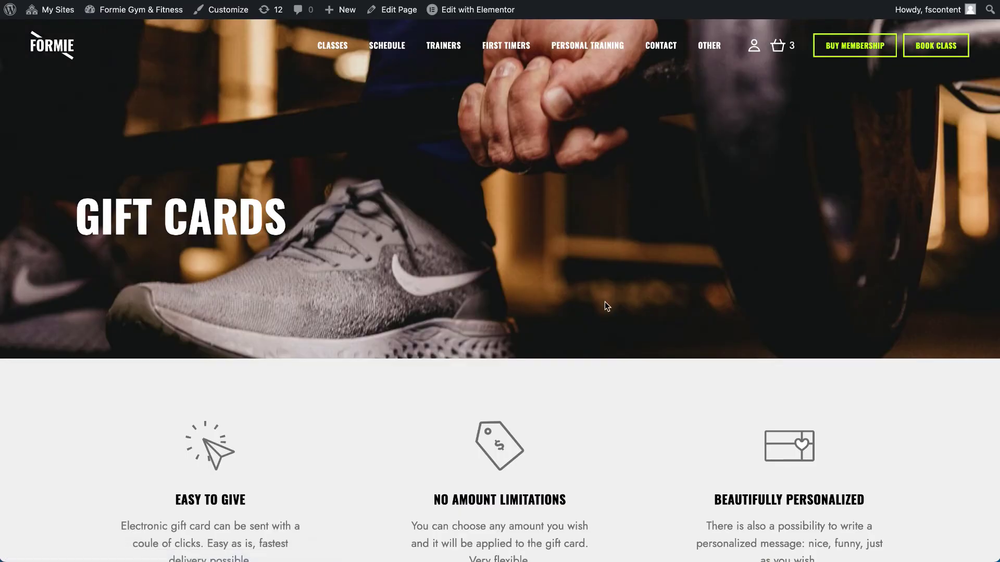
scroll(605, 303, down, 10)
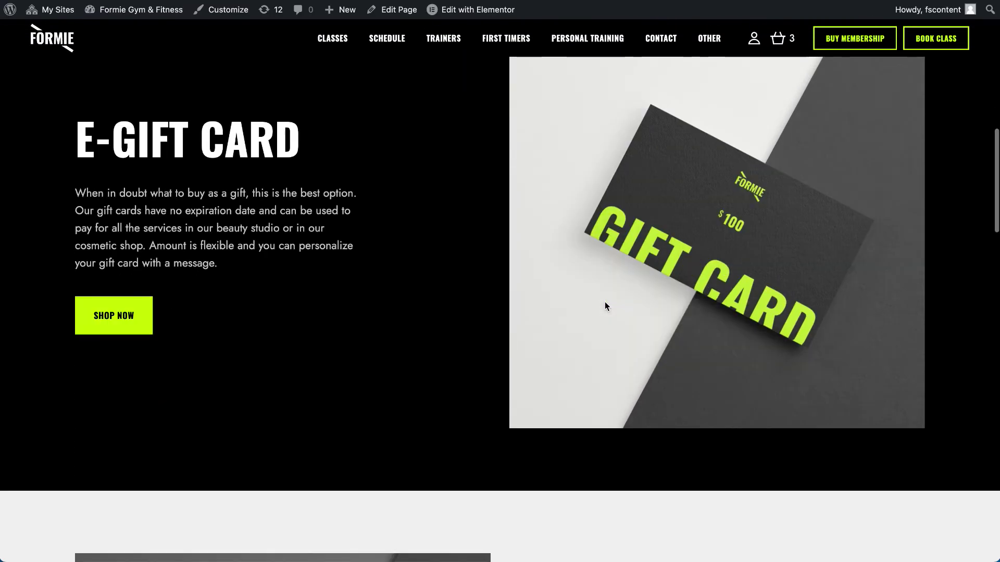
scroll(604, 303, down, 15)
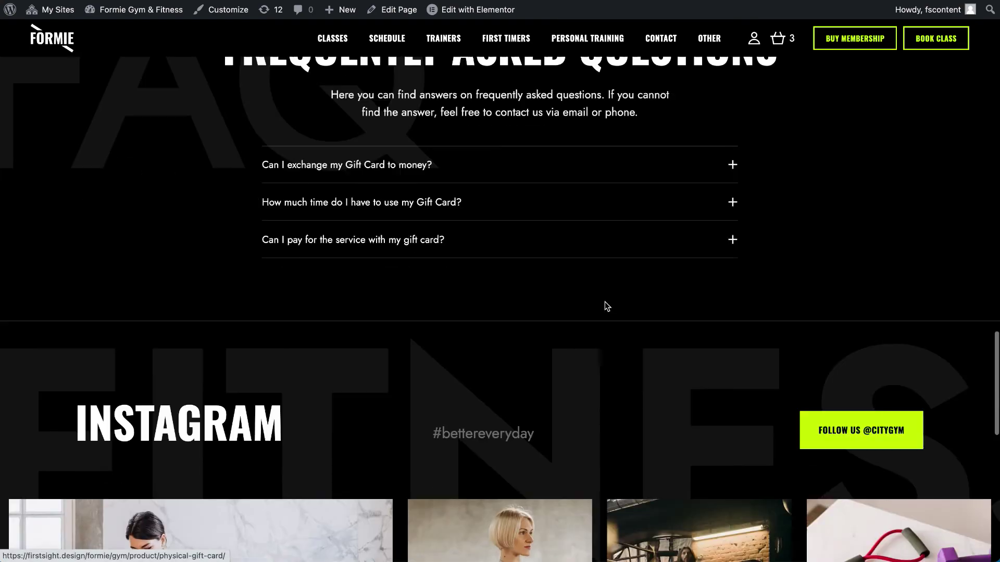
scroll(605, 302, up, 20)
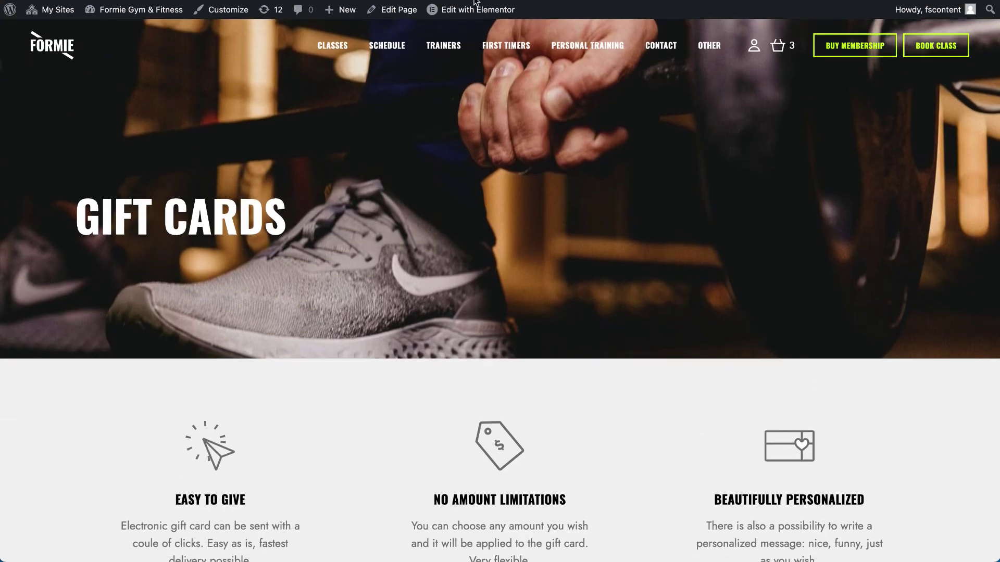
Step: Open the COVID-19 Safety page and look through its safety standards section
mouse_move(709, 45)
click(727, 161)
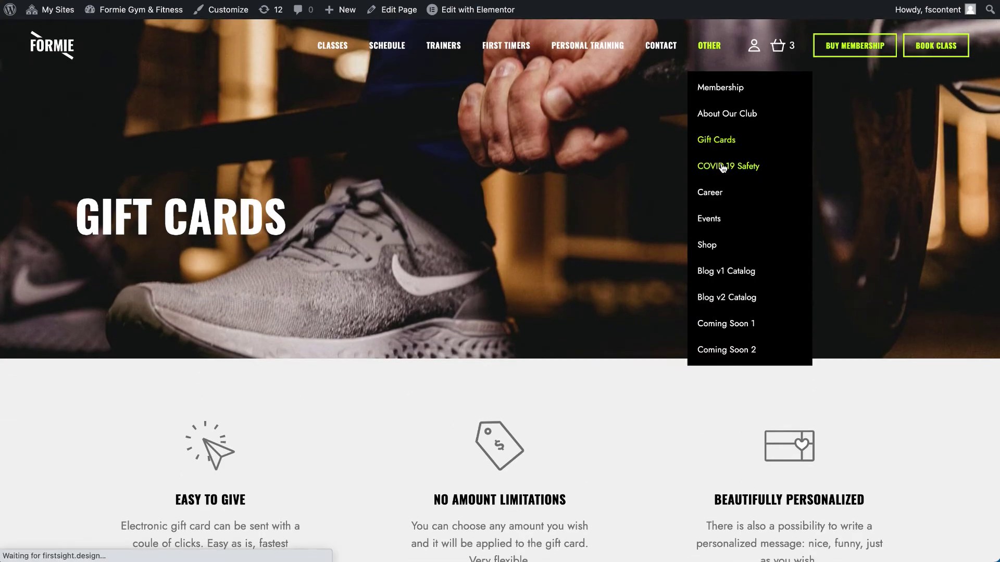
scroll(594, 249, down, 9)
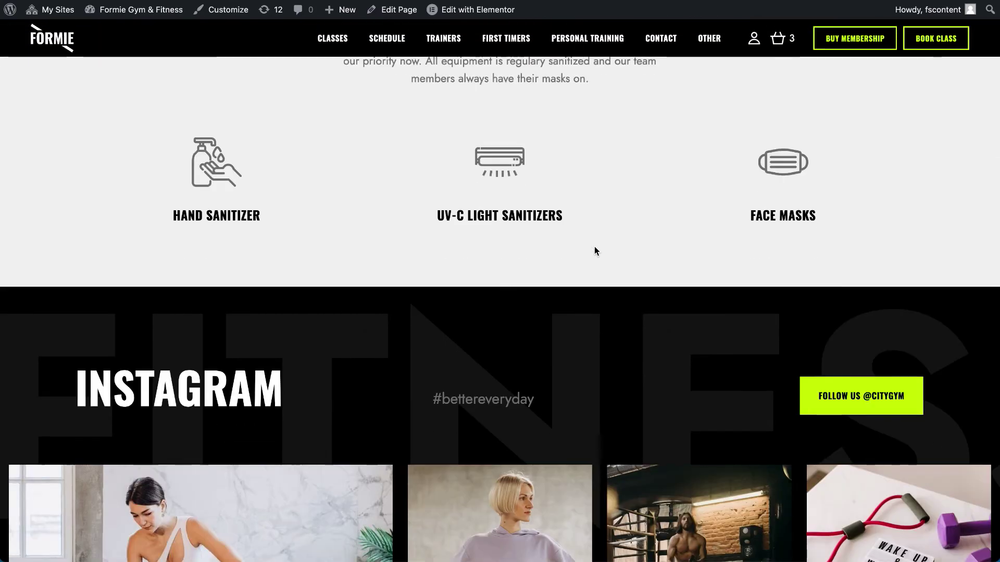
scroll(595, 248, down, 3)
scroll(594, 245, up, 15)
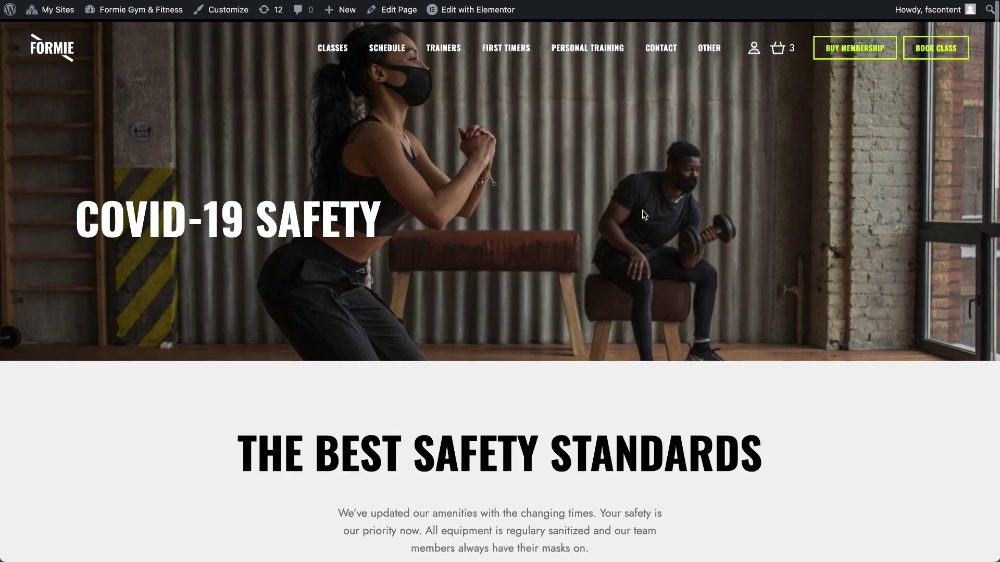
Step: Open the Career page and look through its culture notes and Open Positions list
mouse_move(707, 70)
click(709, 193)
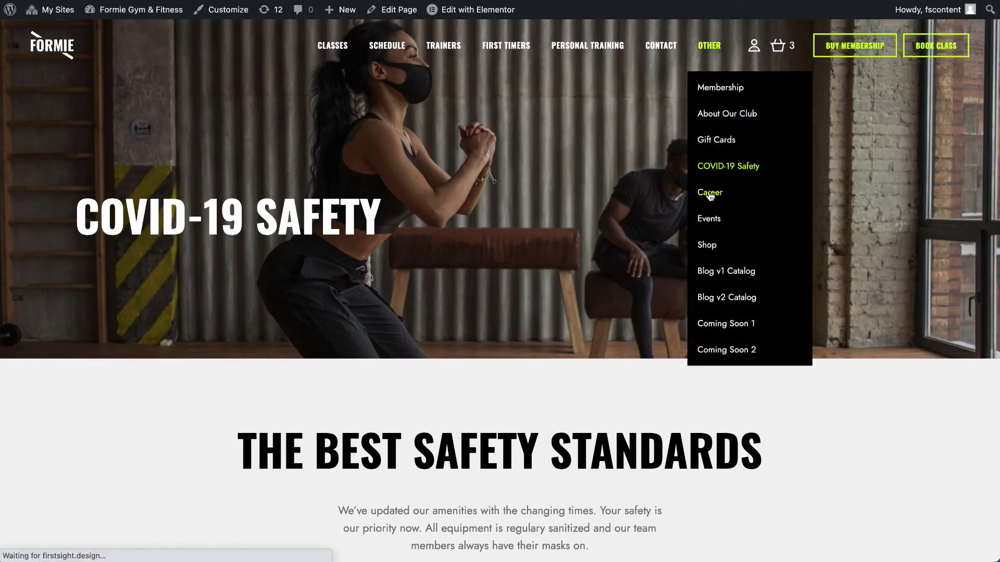
scroll(505, 390, down, 1)
scroll(506, 391, down, 10)
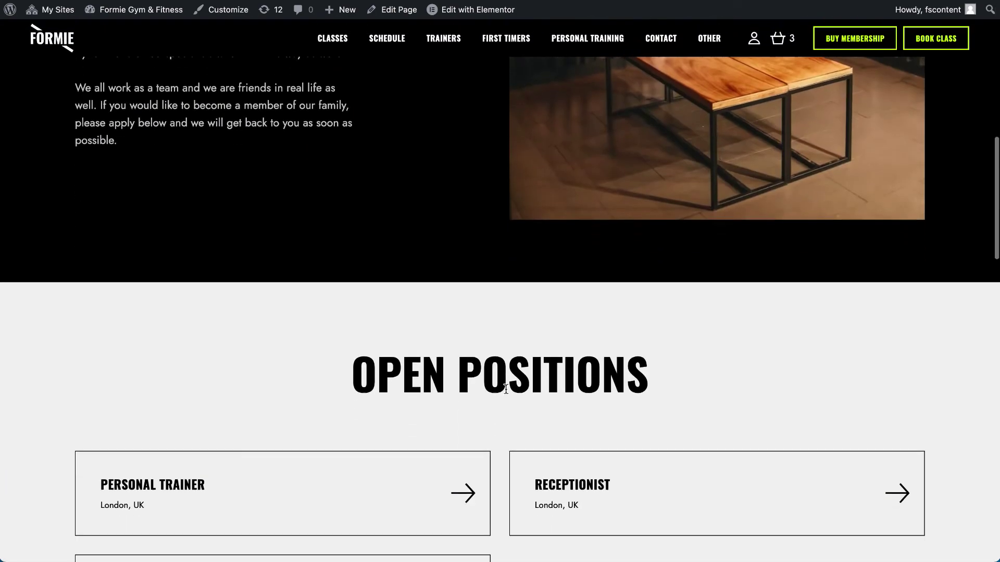
scroll(506, 392, up, 5)
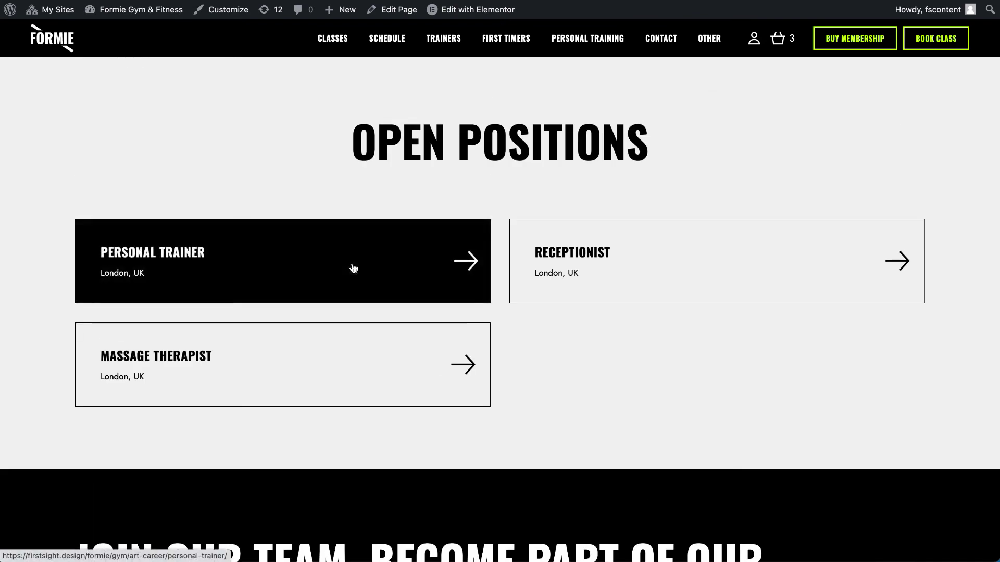
scroll(554, 279, up, 5)
Step: Open the Career page for editing in Elementor and view the settings of the Notes on Culture heading and its paragraph text
right_click(467, 9)
key(Escape)
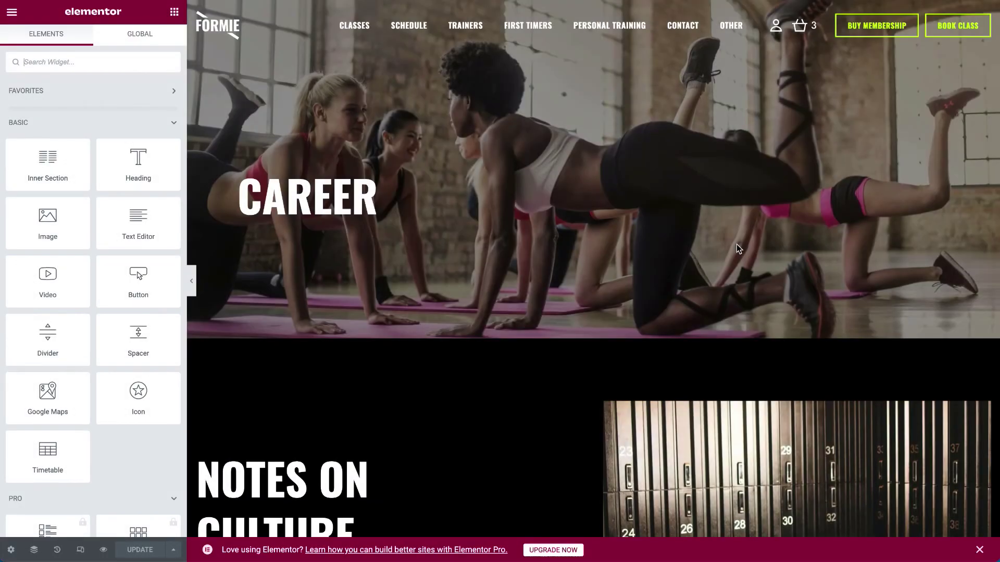
scroll(736, 245, down, 10)
scroll(744, 234, up, 4)
click(750, 228)
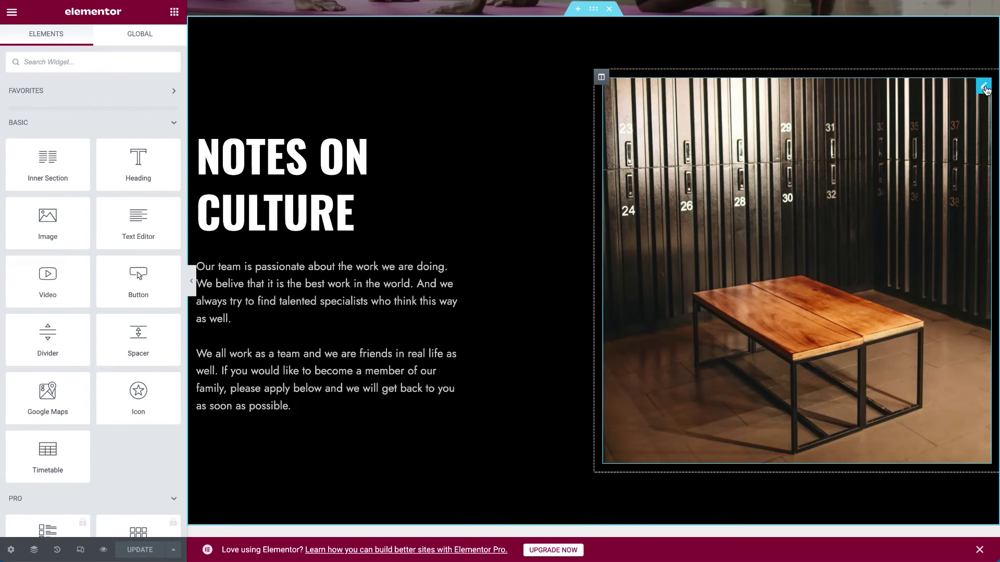
click(427, 150)
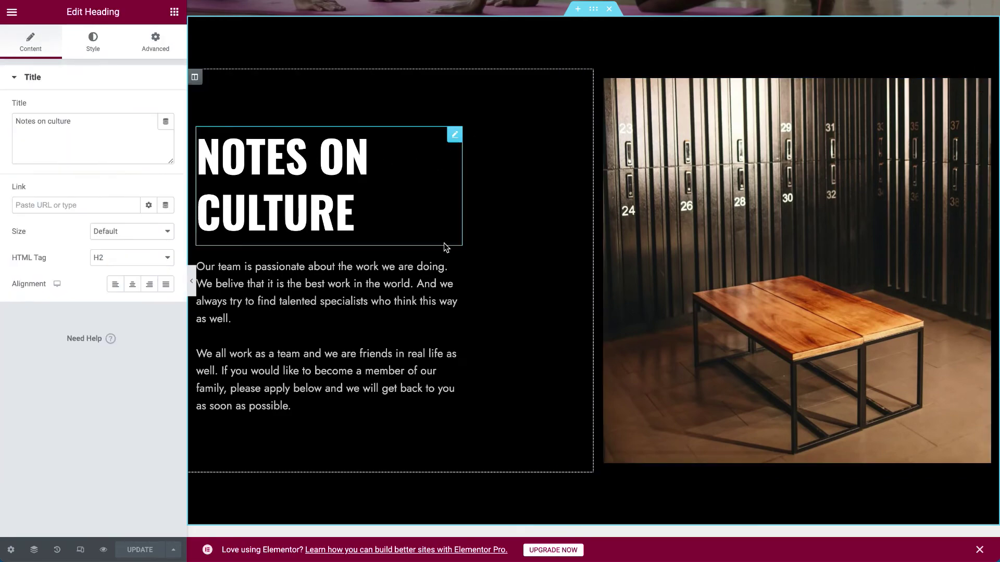
click(453, 275)
Step: View the Open Positions heading and Careers widget settings, look over the Join Our Team section, and return to the live Career page
scroll(456, 260, down, 5)
scroll(457, 246, down, 4)
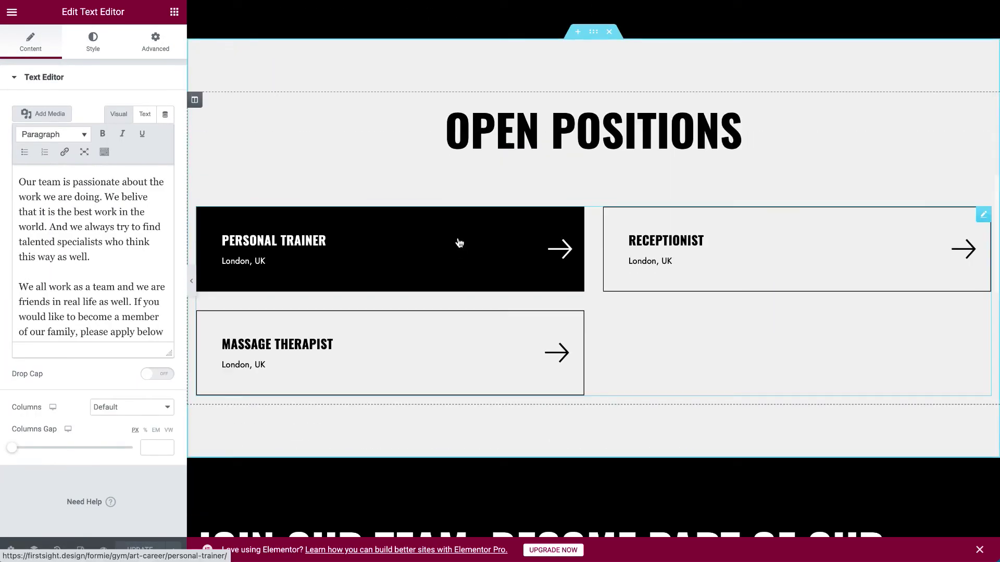
click(802, 142)
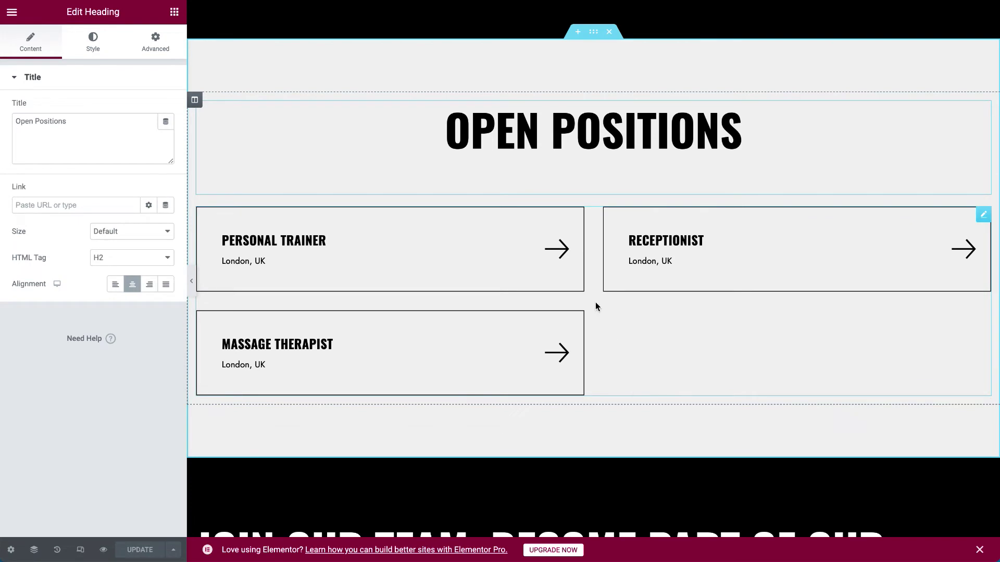
click(982, 215)
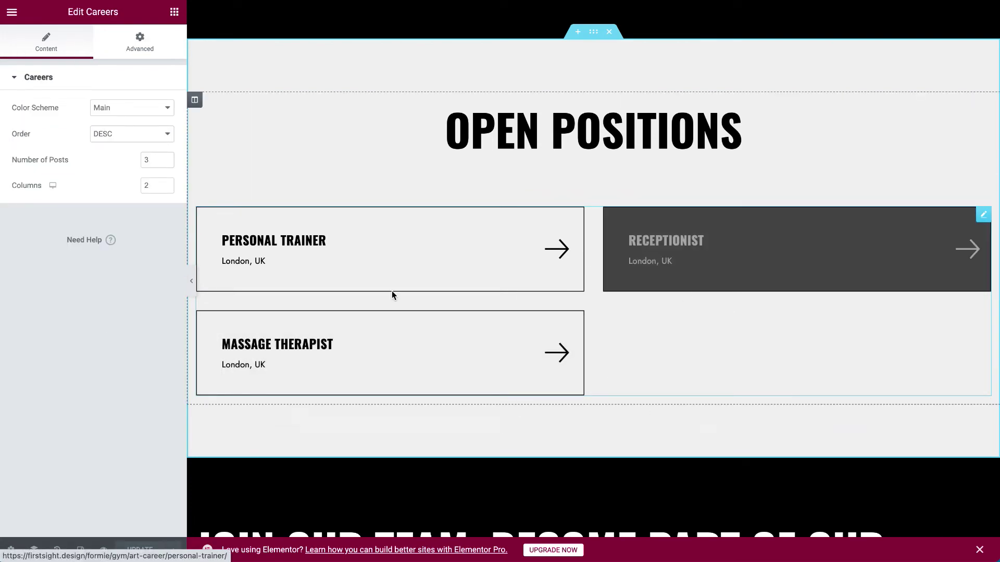
scroll(568, 354, down, 10)
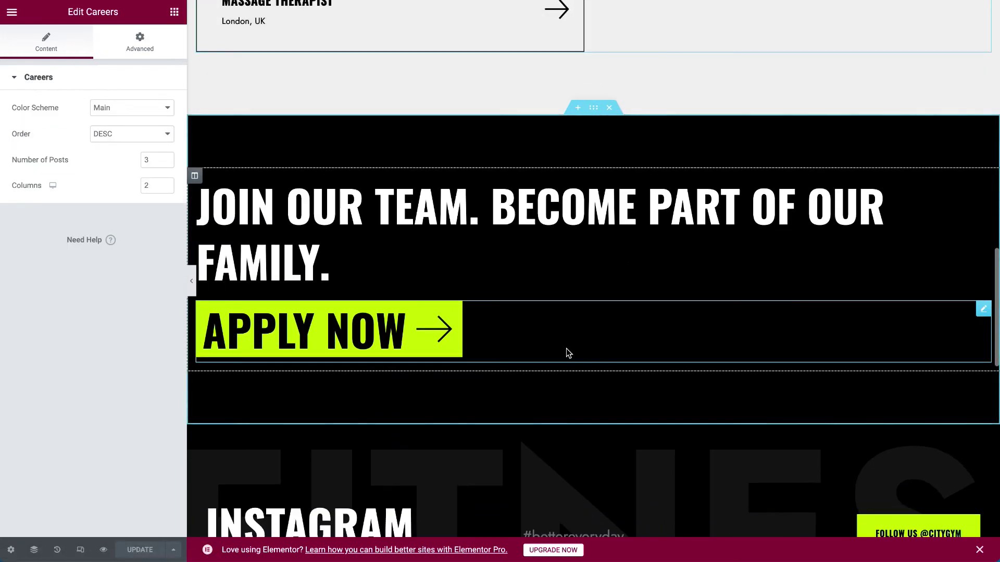
scroll(566, 348, up, 8)
scroll(566, 348, up, 2)
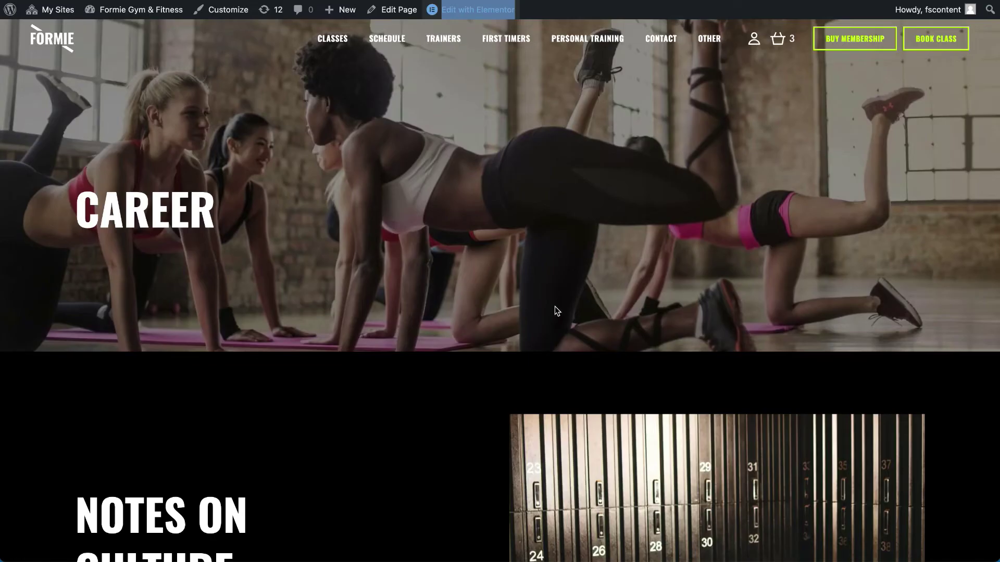
Step: Open the Personal Trainer position from the Career page's Open Positions list and look through its full description
scroll(555, 306, down, 15)
scroll(554, 306, up, 4)
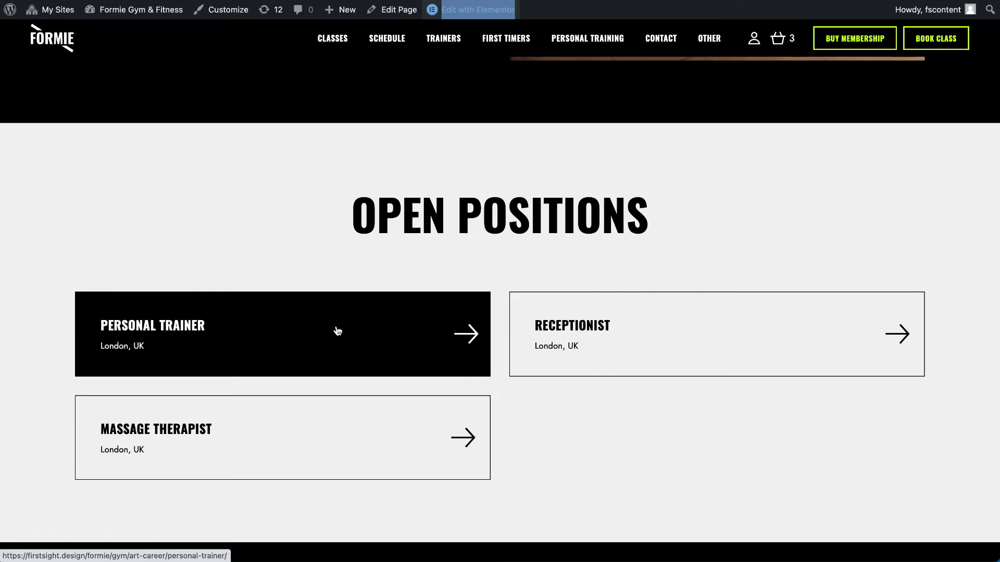
click(337, 331)
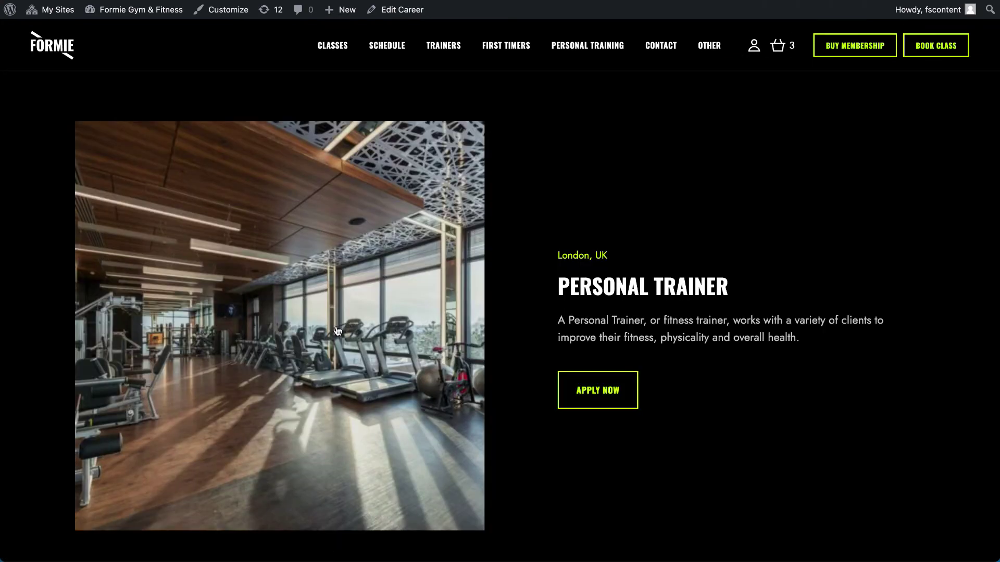
scroll(327, 407, down, 20)
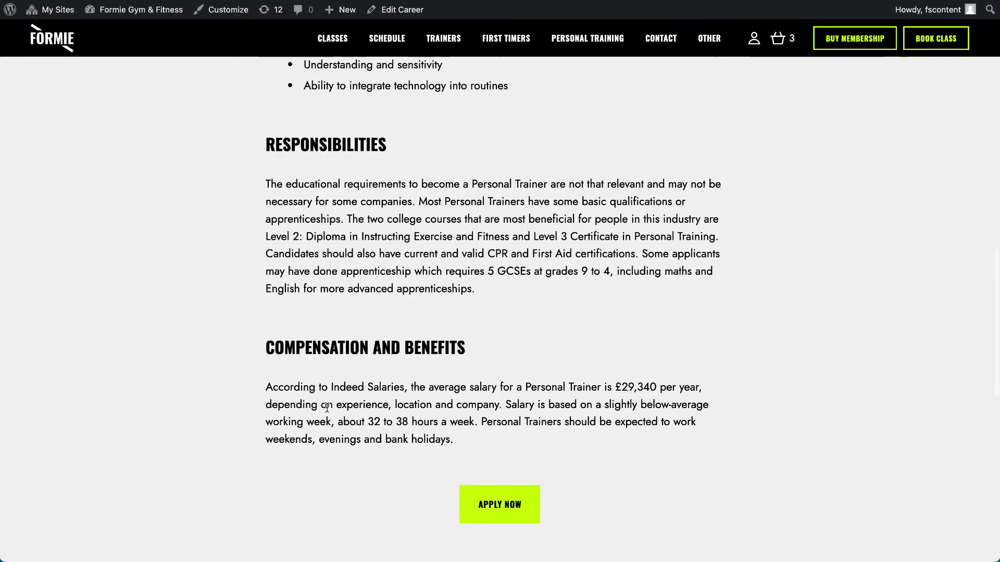
scroll(327, 412, up, 20)
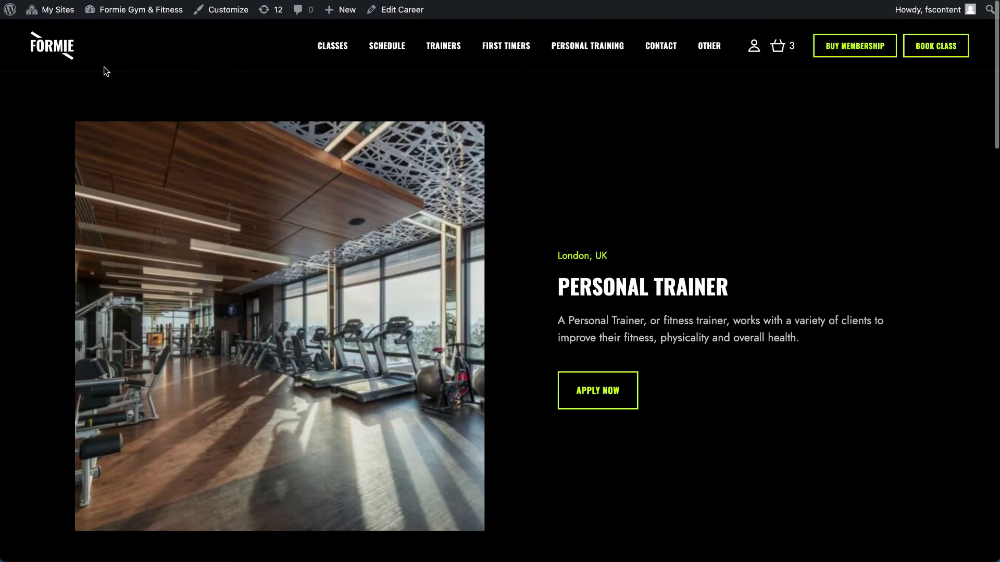
Step: Open the My Careers list in the WordPress dashboard and open the Personal trainer entry for editing in a new tab
click(163, 13)
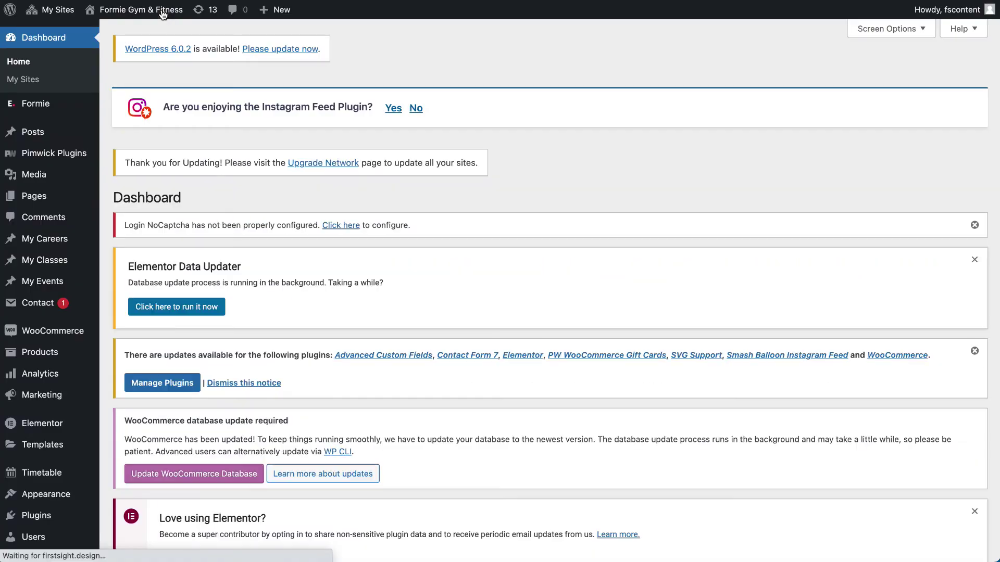
mouse_move(79, 291)
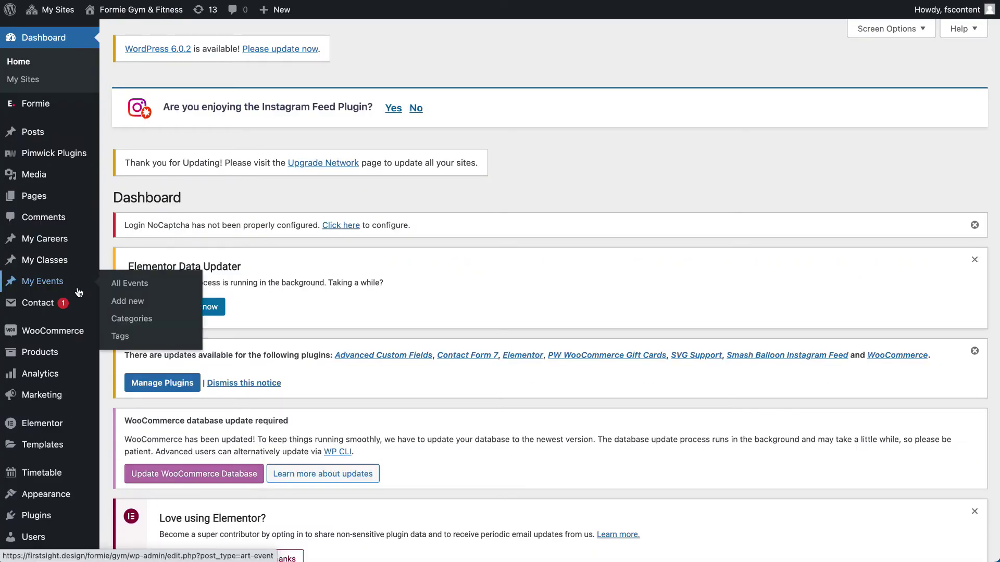
click(52, 240)
scroll(267, 333, down, 5)
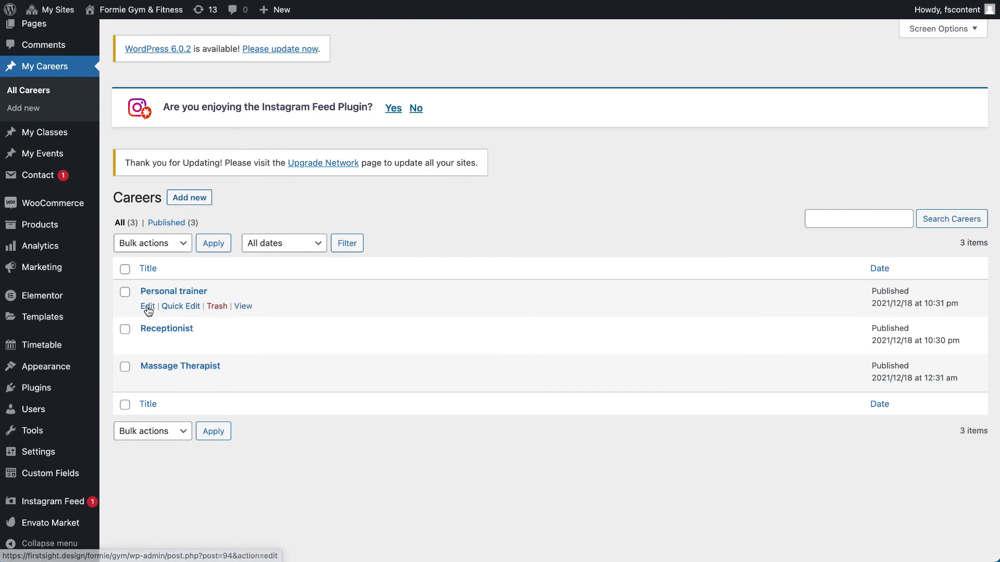
right_click(148, 306)
click(177, 314)
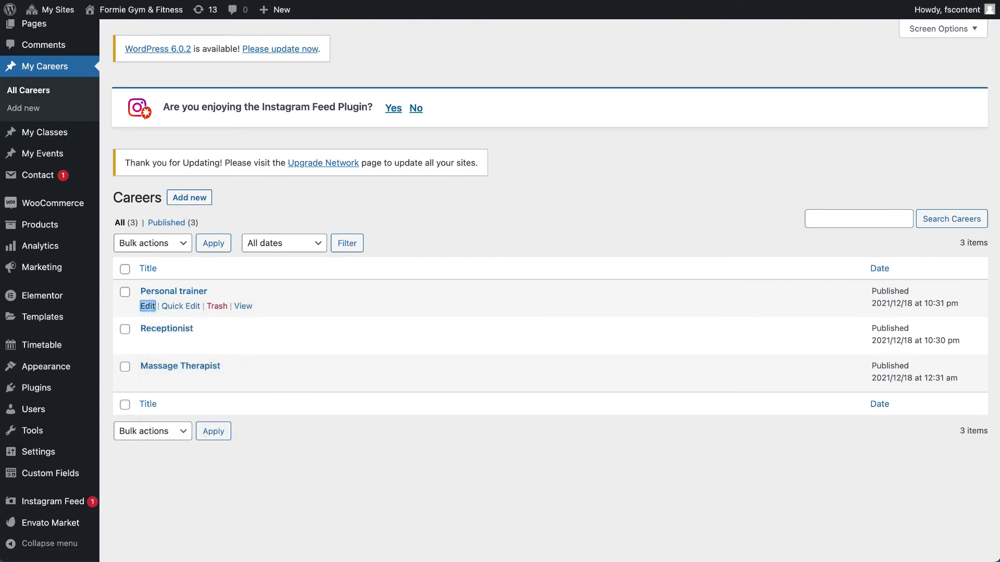
key(ctrl+Tab)
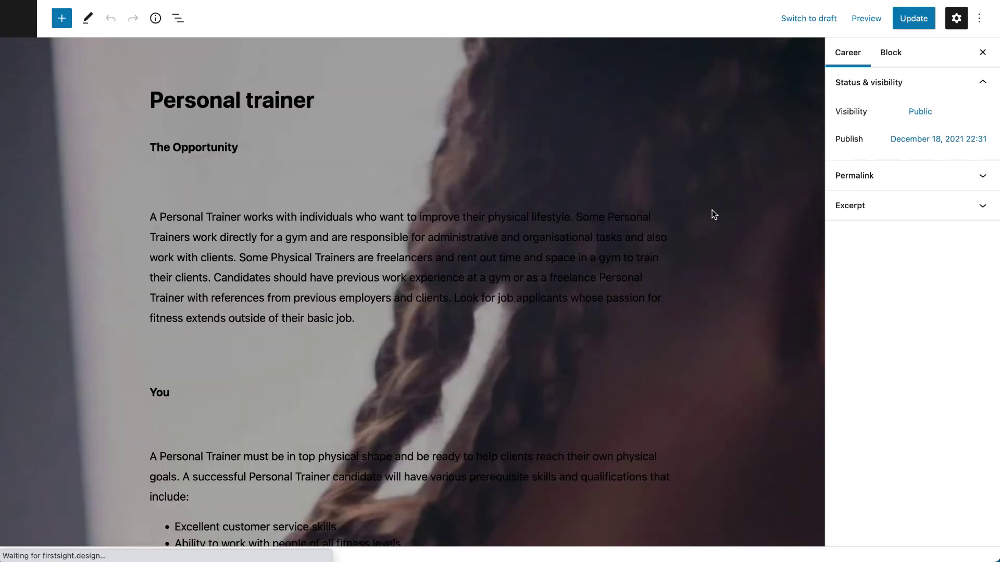
Step: View the Personal trainer entry's opening paragraph, remaining body text and Location field
click(164, 216)
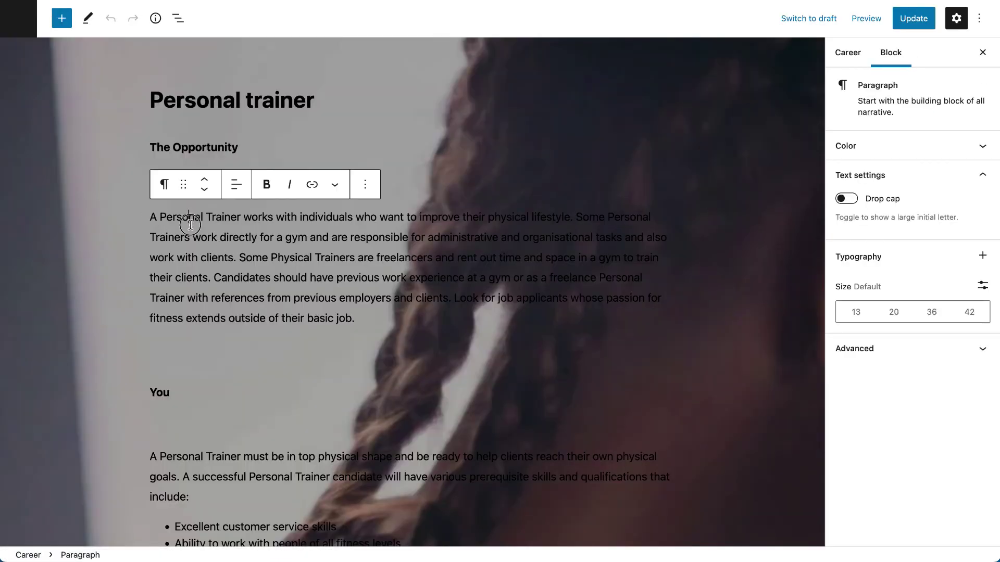
scroll(321, 308, down, 10)
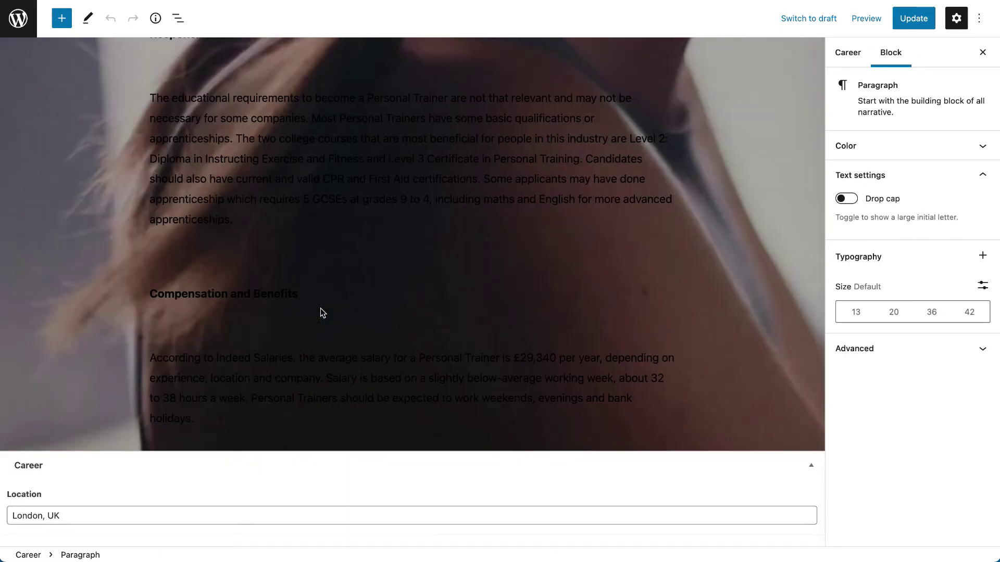
triple_click(85, 516)
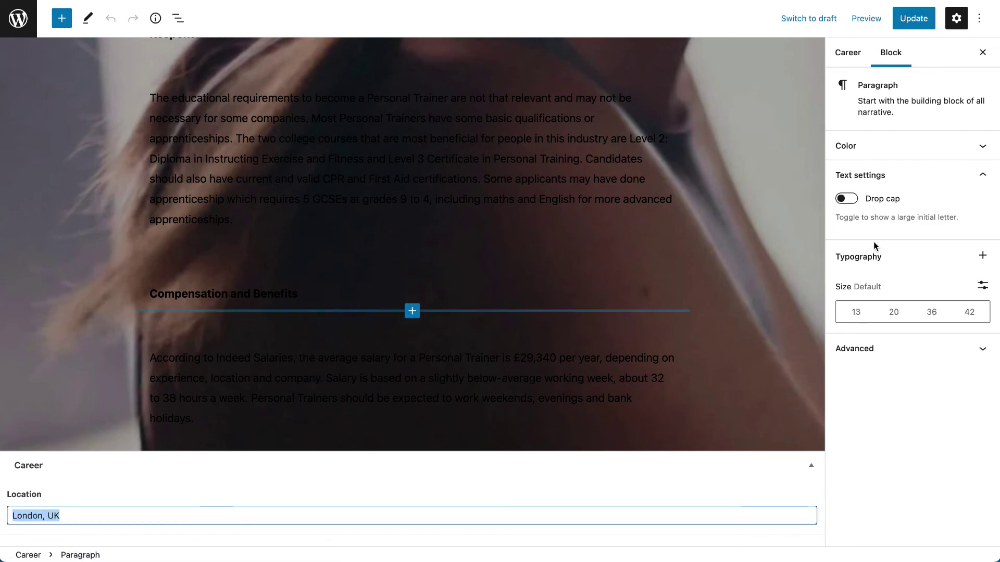
Step: View the entry's Career settings and featured image choices, keep the current image, and update the entry
scroll(735, 383, up, 10)
click(847, 53)
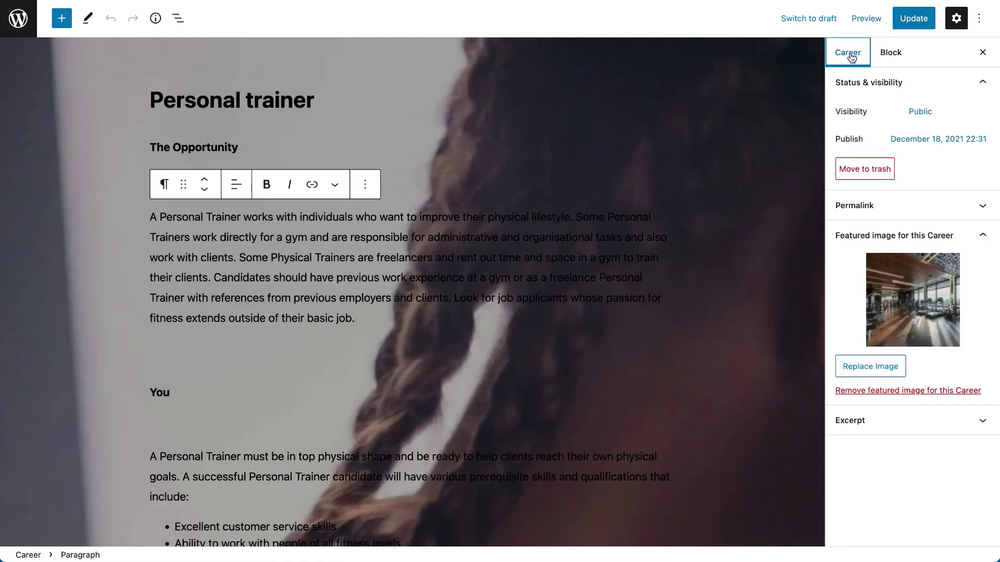
click(935, 307)
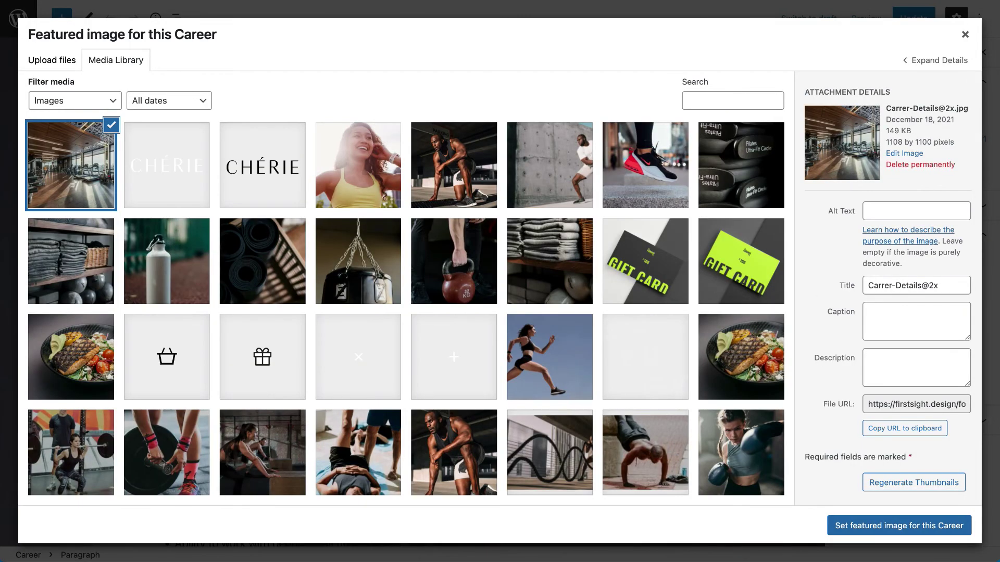
click(964, 34)
click(914, 17)
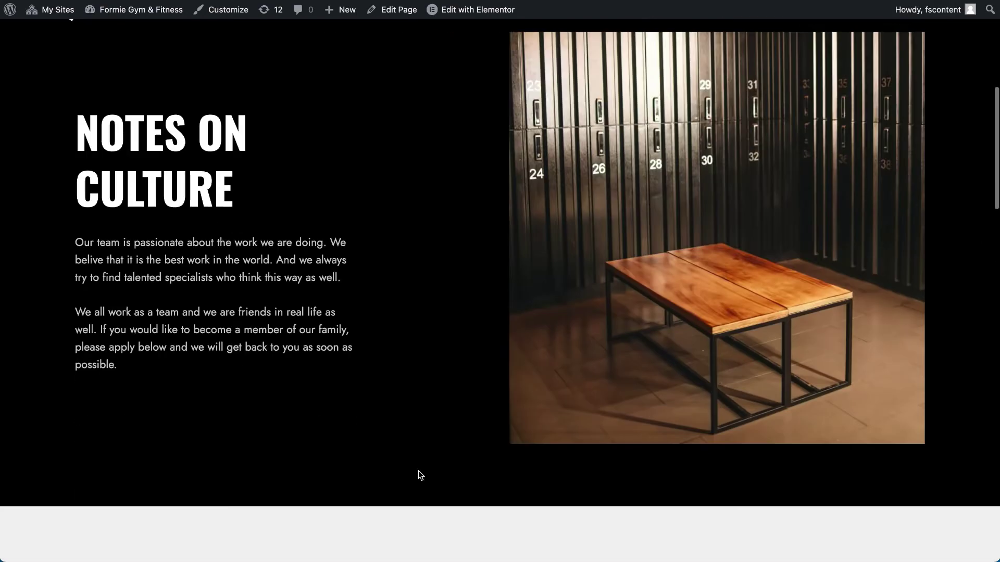
Step: Reopen the Personal Trainer position from the live Career page and look over its excerpt, Apply Now buttons and Share section
scroll(419, 471, down, 5)
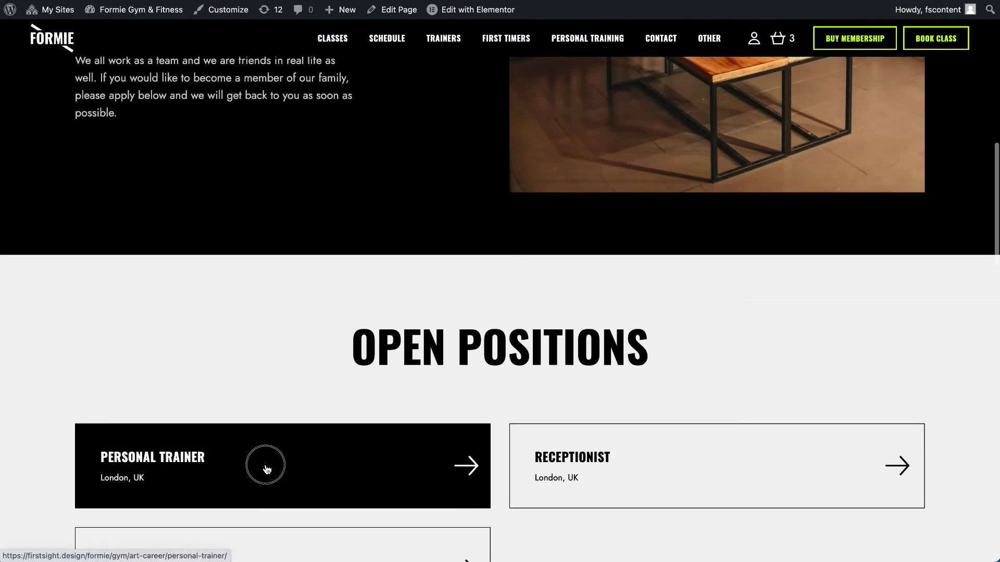
click(266, 469)
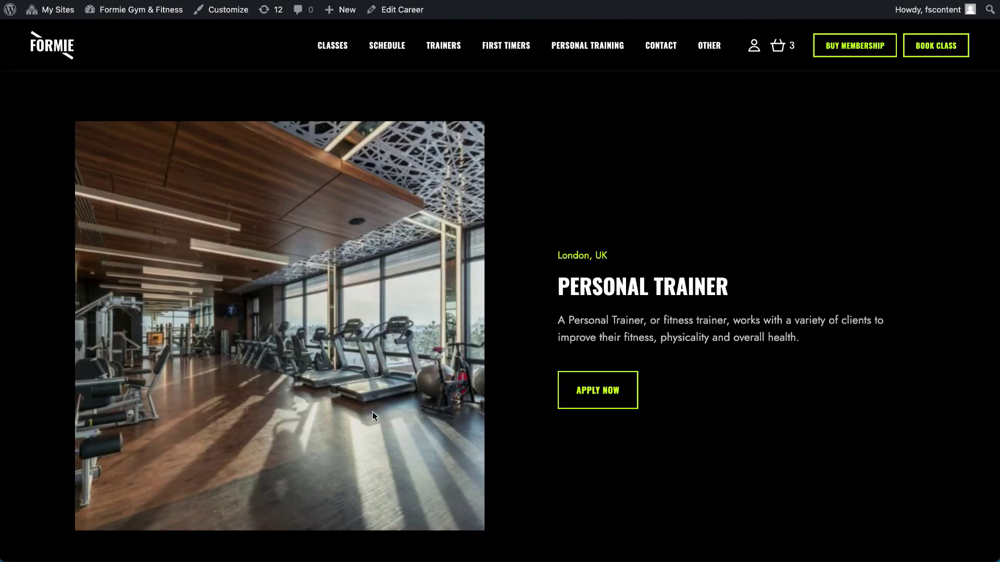
scroll(320, 401, down, 3)
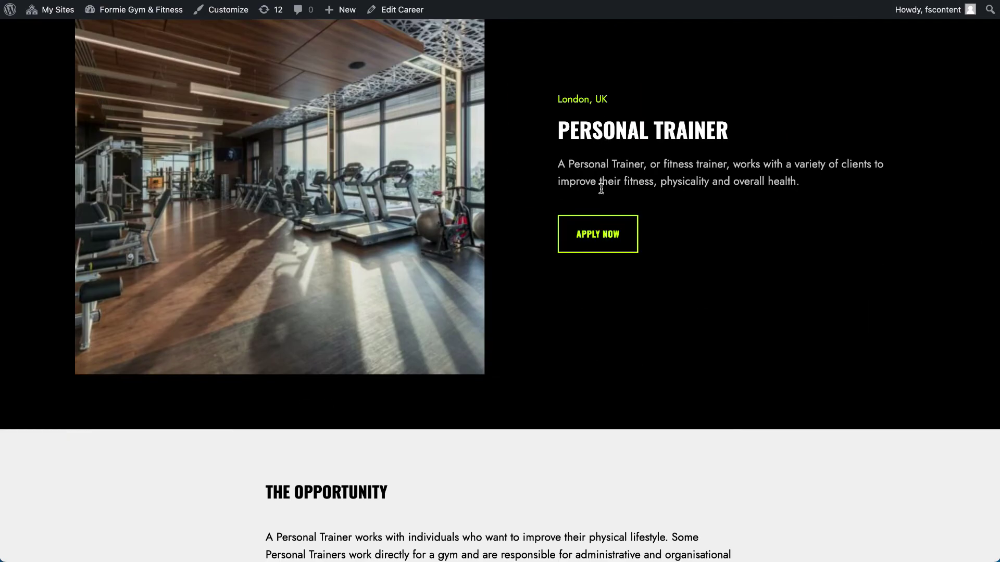
scroll(601, 189, down, 18)
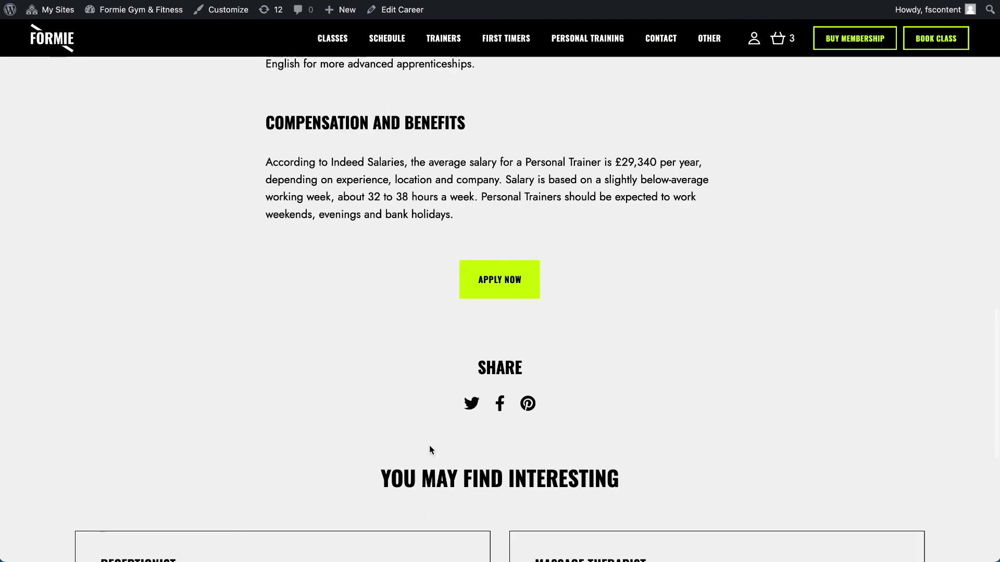
scroll(495, 339, up, 20)
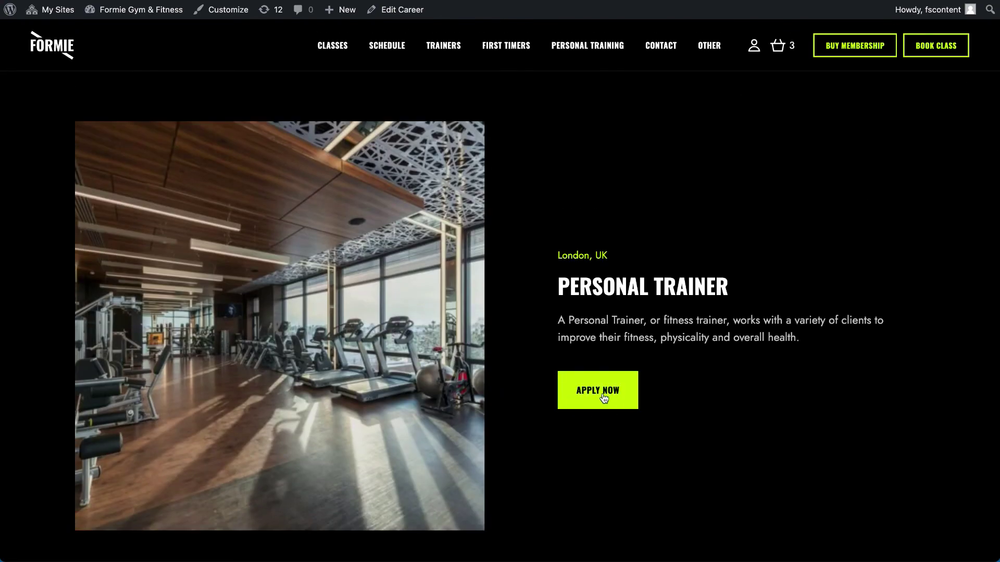
Step: Open the theme Customizer, view the Single Career popup settings, and close the Customizer
click(221, 17)
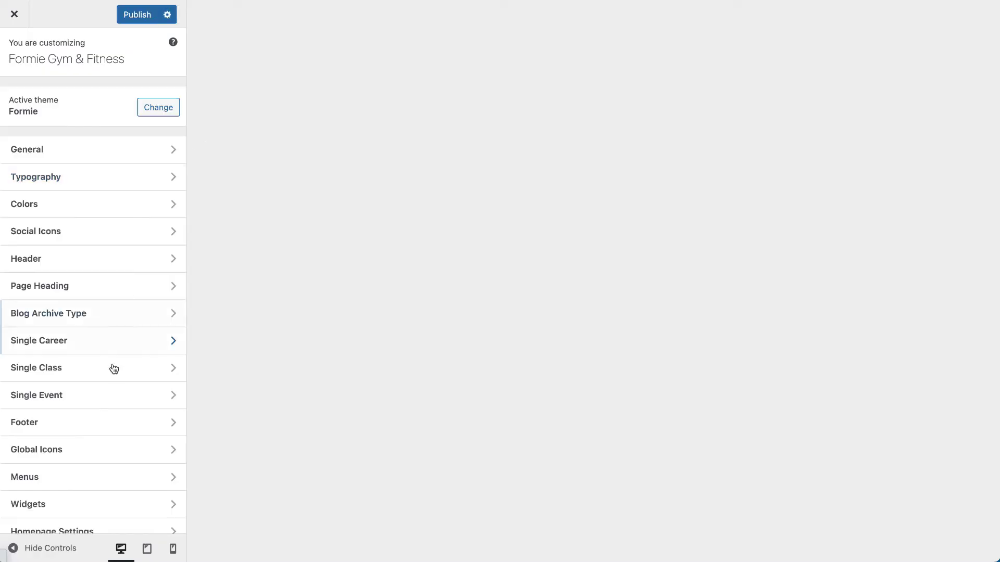
click(59, 343)
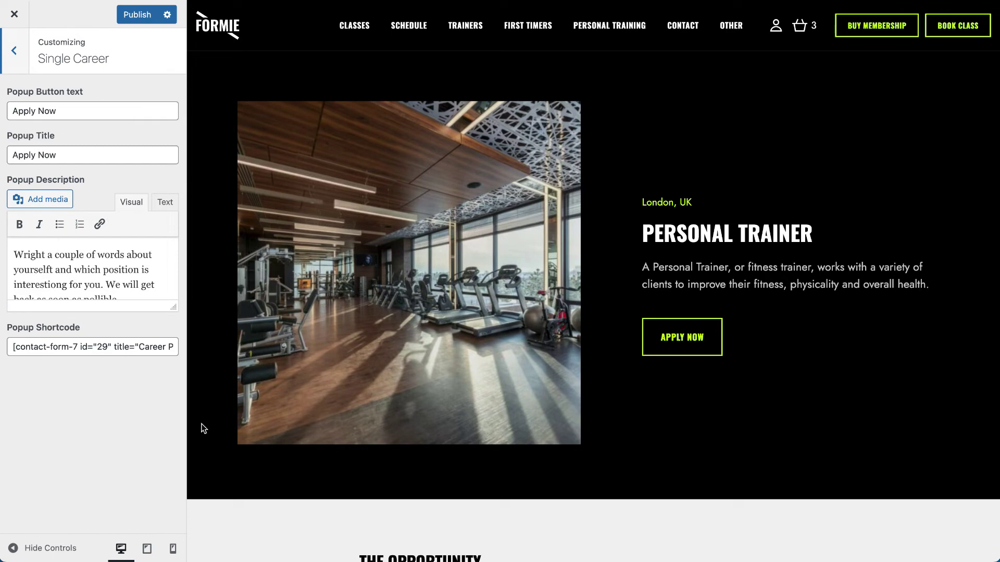
click(14, 14)
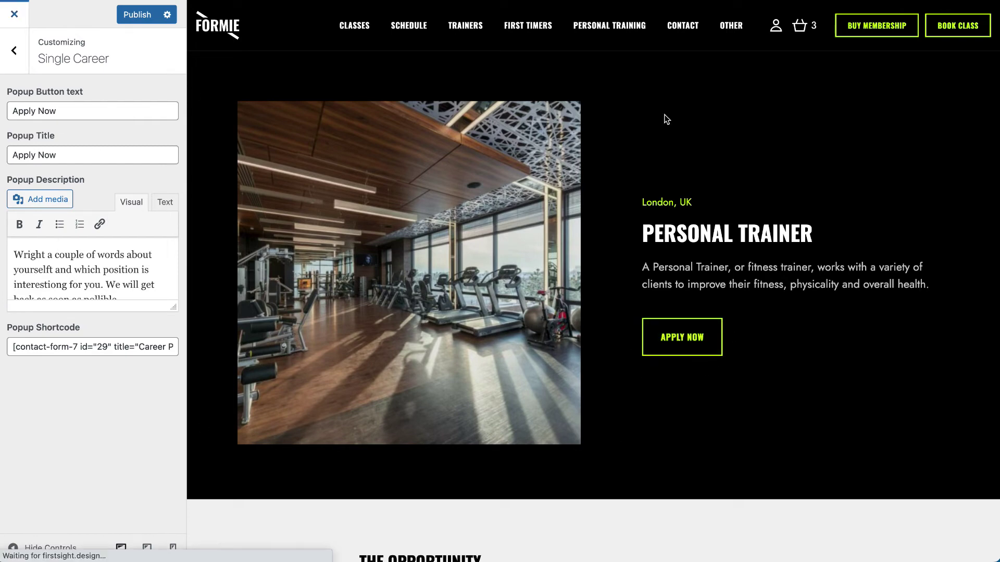
Step: Open the Events page and look through its event listing and Join the Club section
mouse_move(716, 50)
click(709, 220)
scroll(651, 332, down, 15)
scroll(651, 332, down, 6)
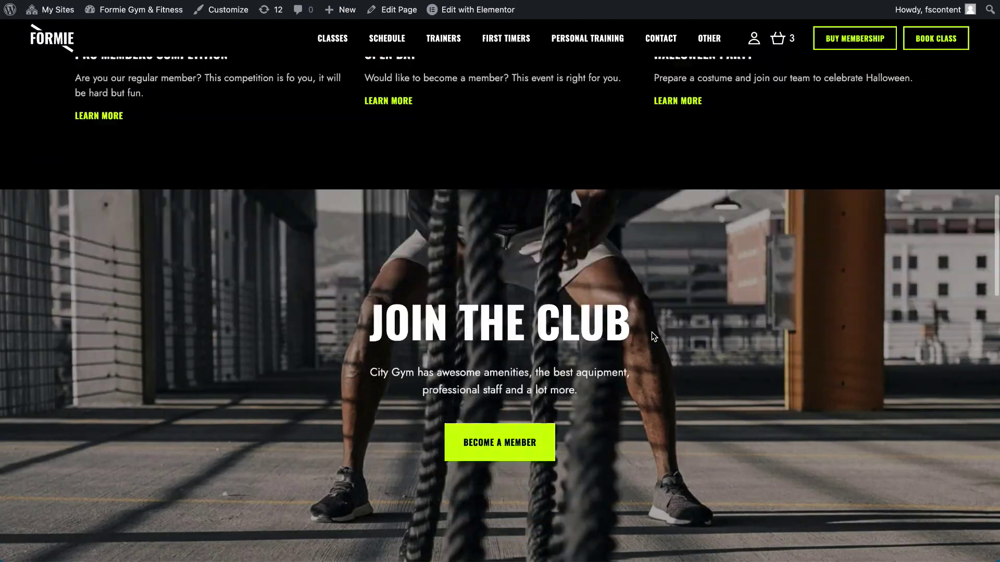
scroll(651, 332, up, 9)
scroll(306, 225, up, 4)
Step: Open the New Members Welcome Drink event, look through its text and images, and return to the Events page
click(258, 228)
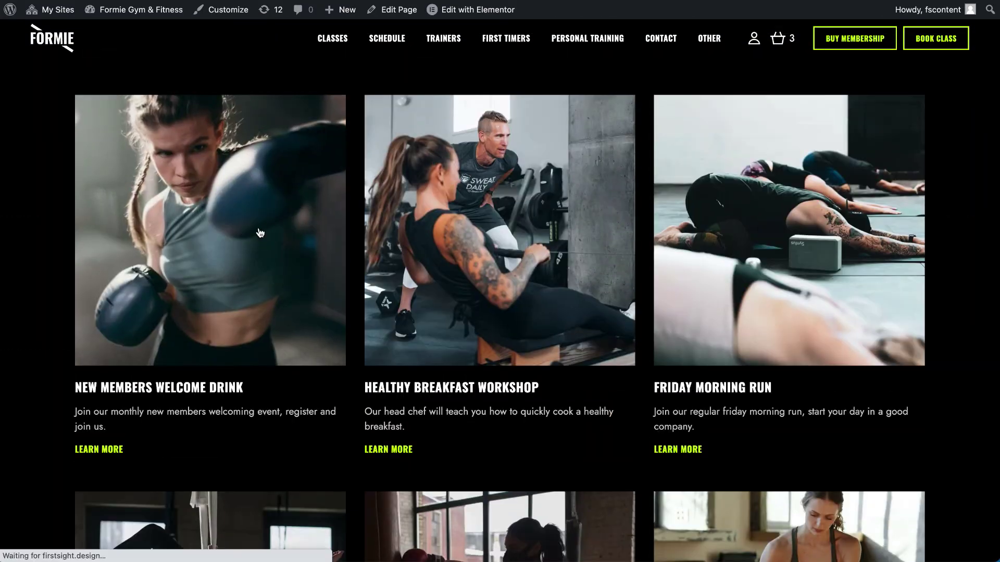
scroll(567, 354, down, 20)
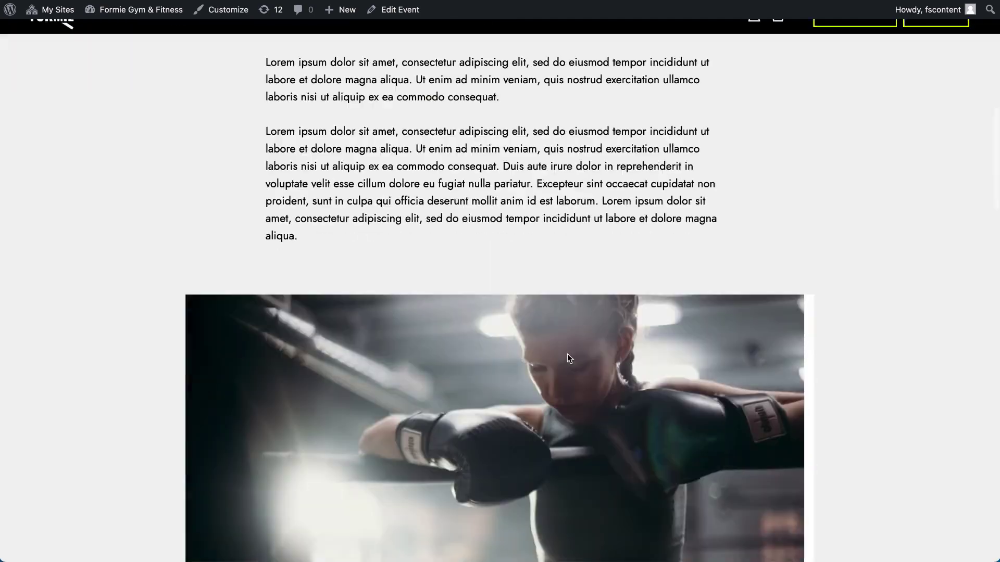
scroll(567, 356, up, 20)
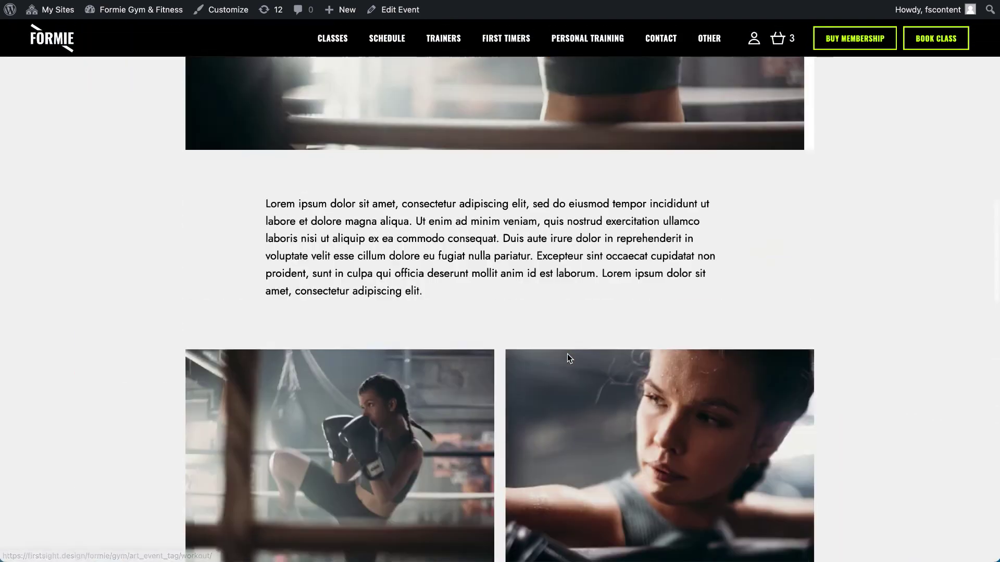
scroll(529, 311, up, 3)
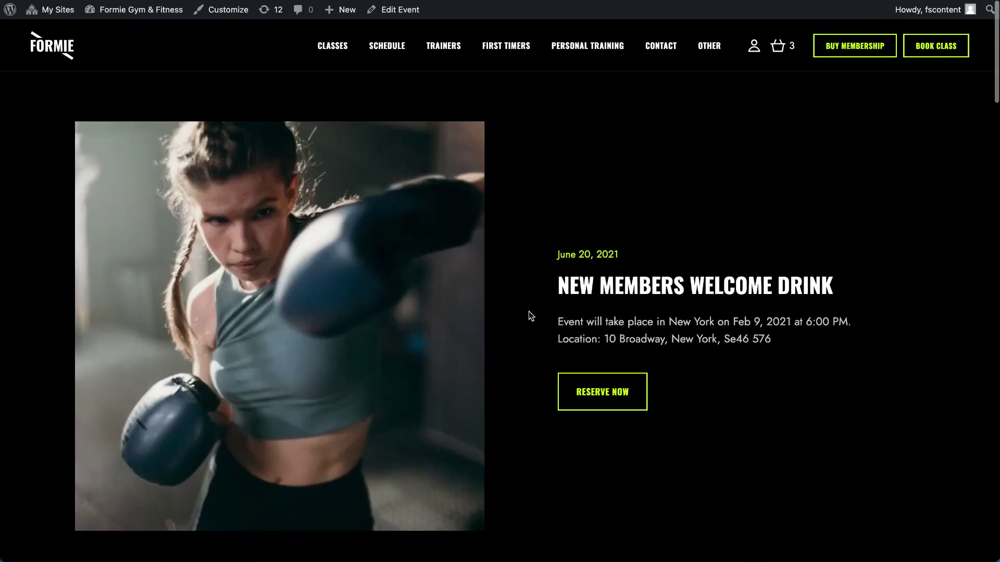
click(21, 1)
scroll(416, 168, up, 6)
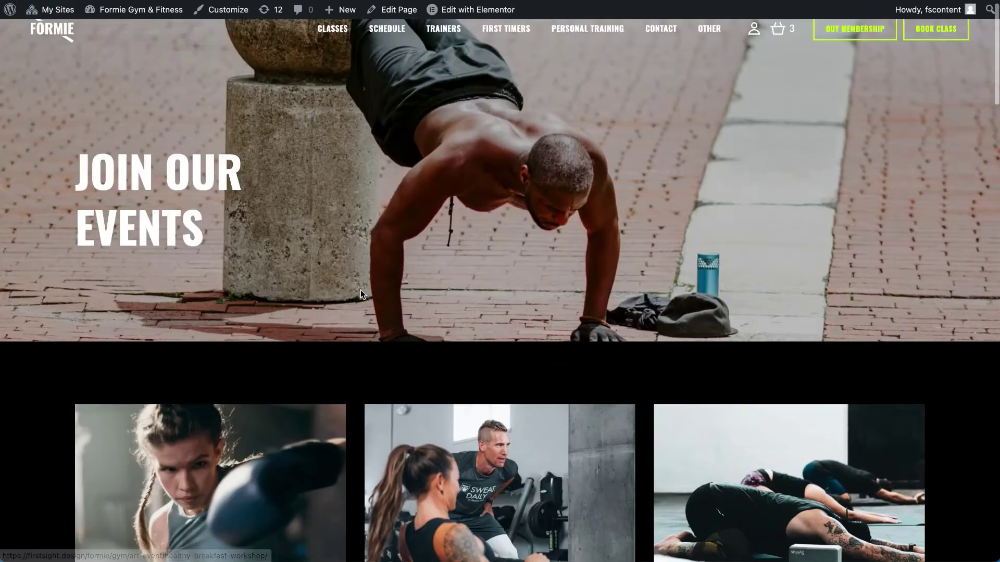
Step: Look over the event cards and reopen the New Members Welcome Drink event to examine its details
mouse_move(492, 16)
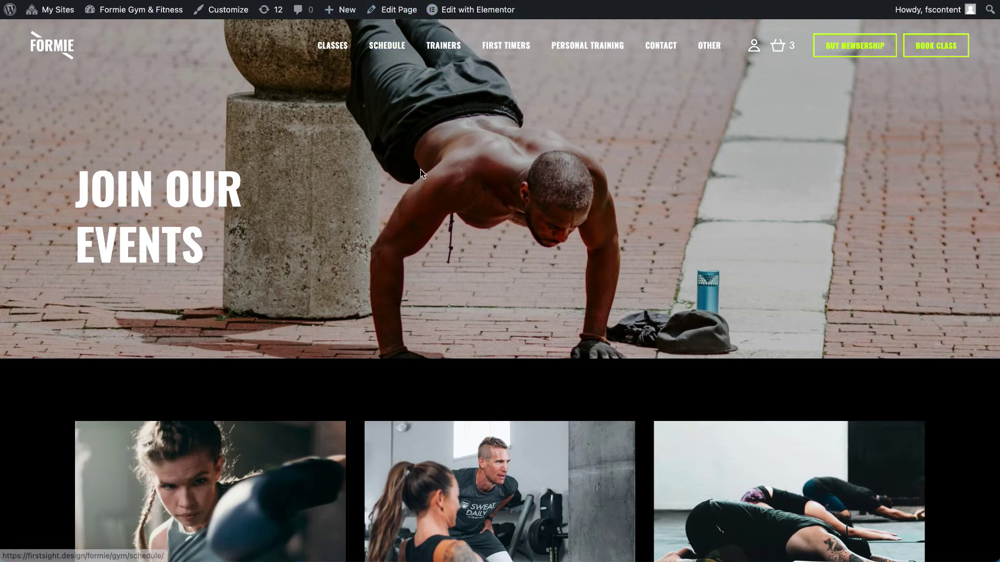
scroll(500, 41, down, 6)
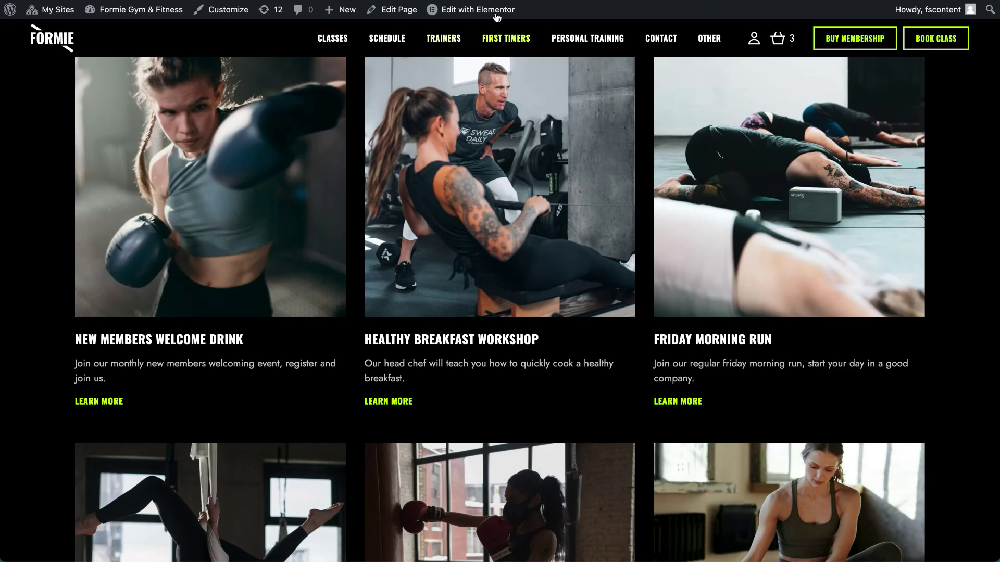
click(241, 257)
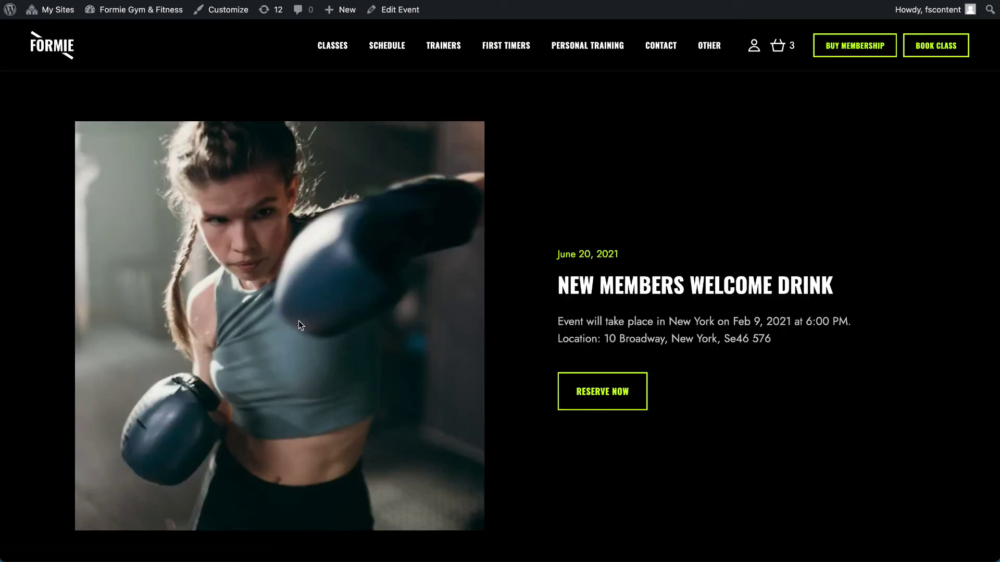
scroll(350, 332, down, 10)
scroll(349, 332, up, 11)
Step: Open the New Members Welcome Drink event for editing in a new tab and go to the WordPress dashboard
right_click(414, 10)
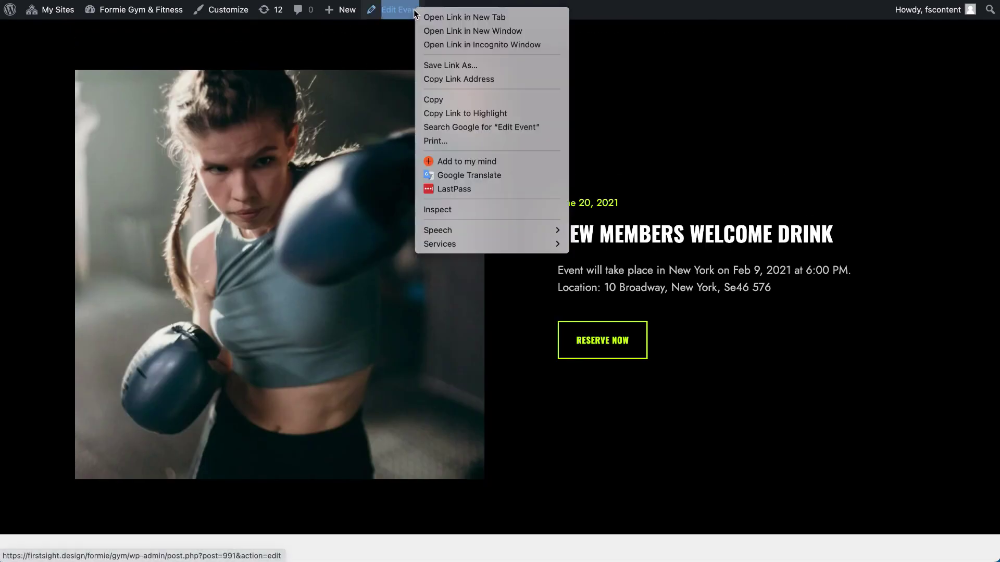
click(440, 17)
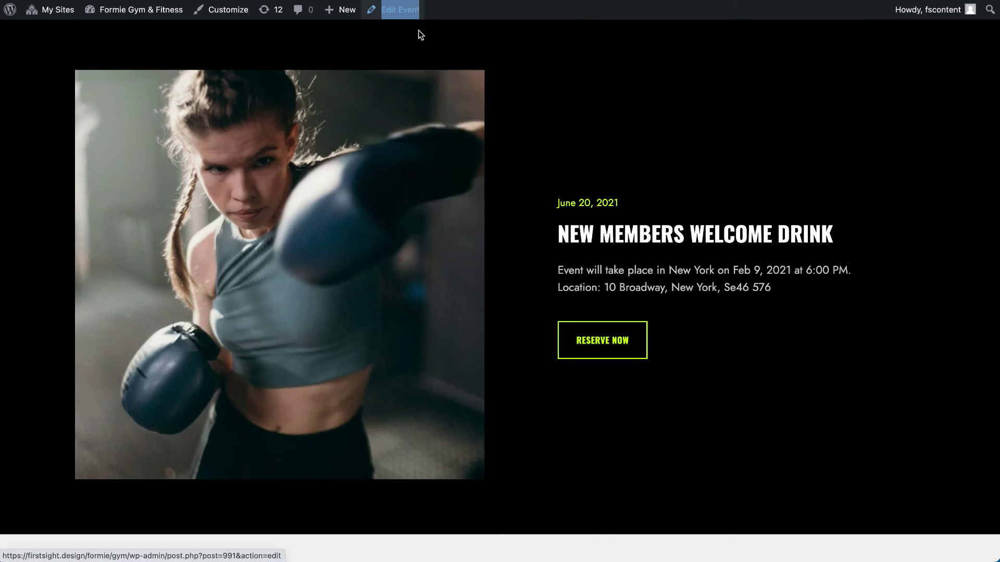
click(138, 10)
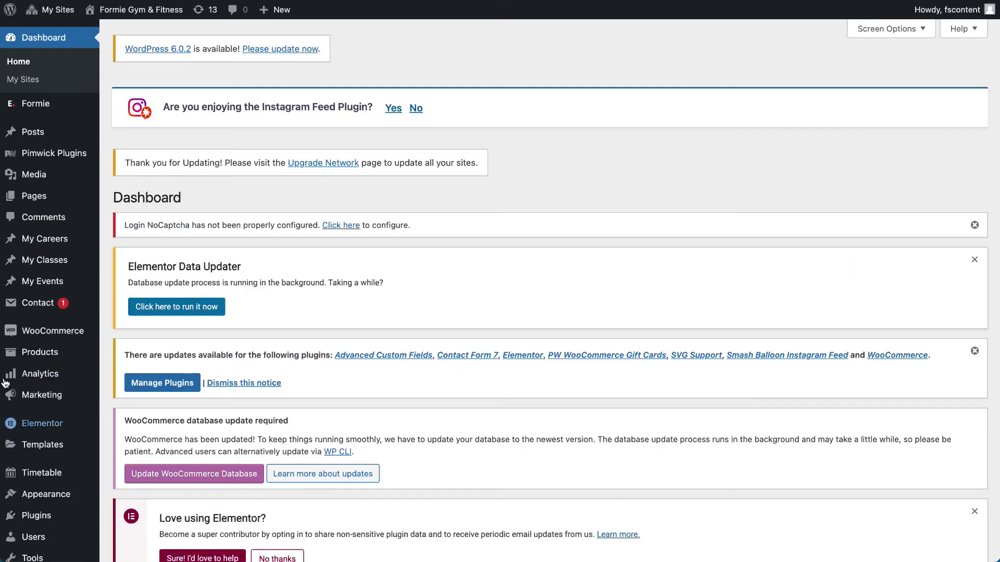
Step: List all events under My Events and open the New Members welcome Drink event for editing
mouse_move(41, 282)
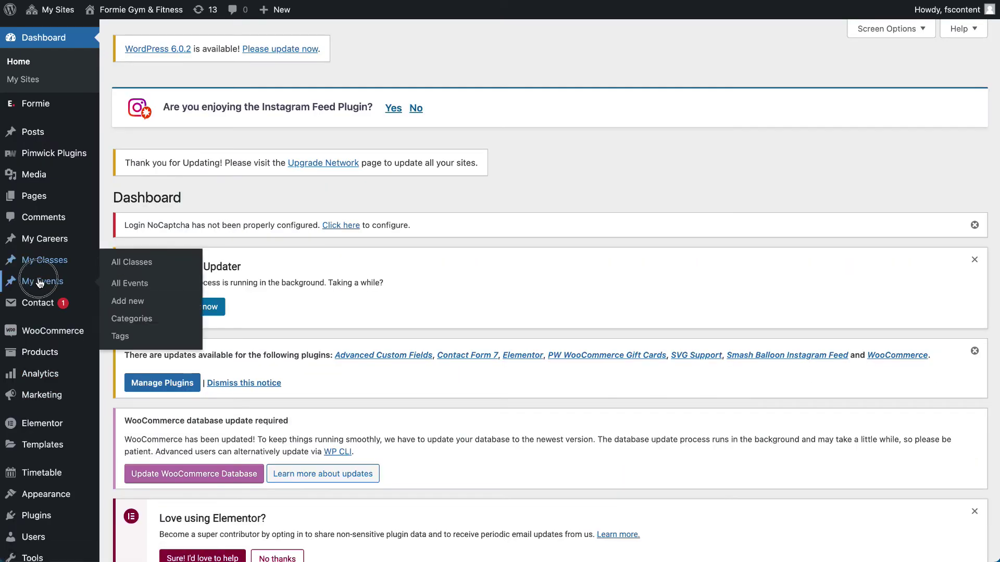
scroll(245, 342, down, 6)
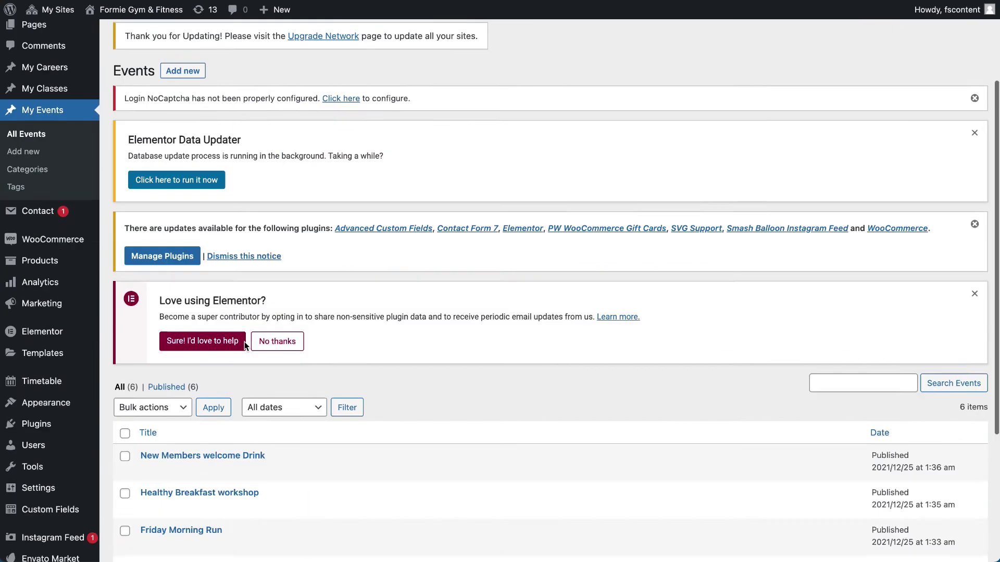
mouse_move(158, 420)
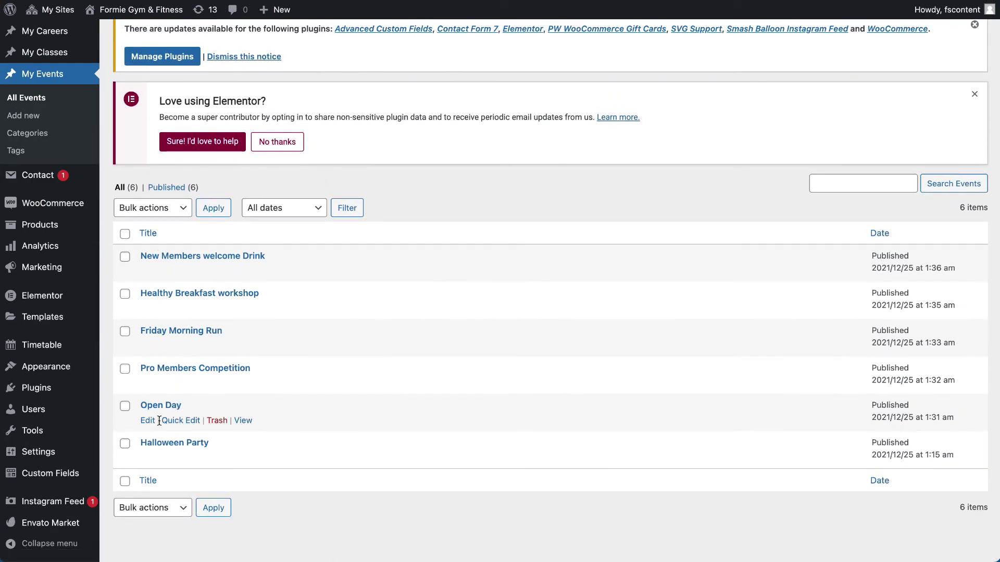
mouse_move(229, 307)
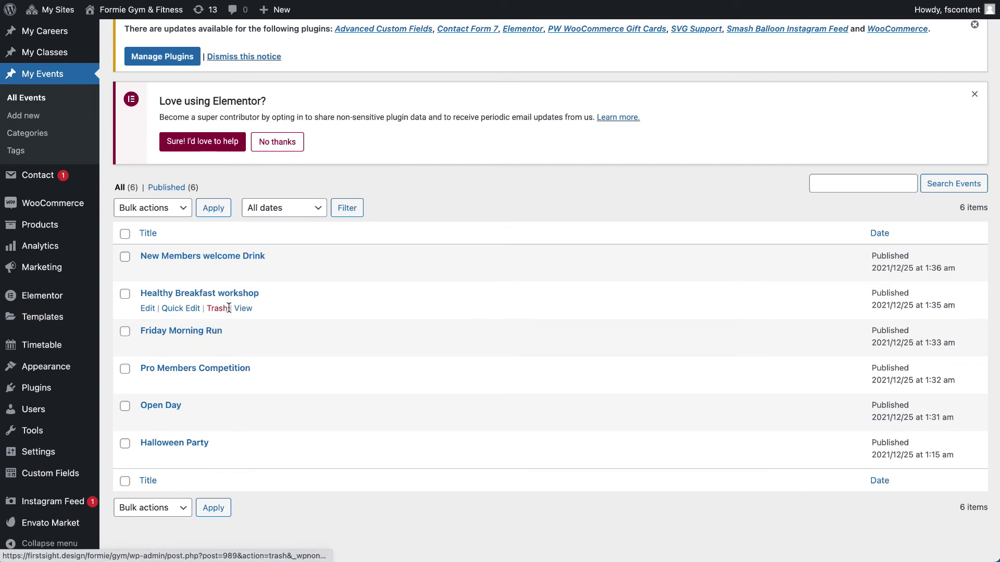
mouse_move(149, 274)
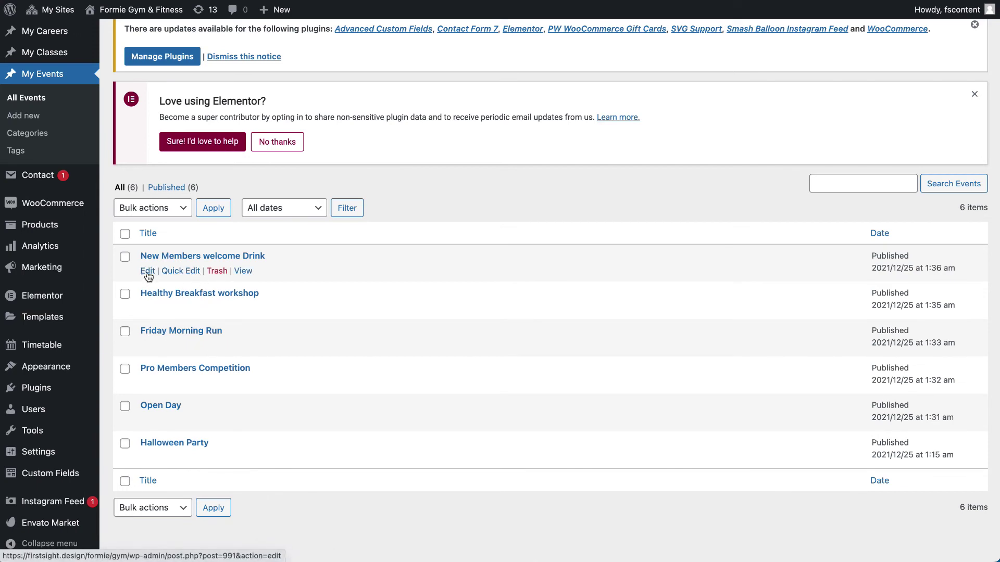
Step: Look through the event's title, text, featured image and its date, description, location and button text fields, and update the event
scroll(147, 276, up, 6)
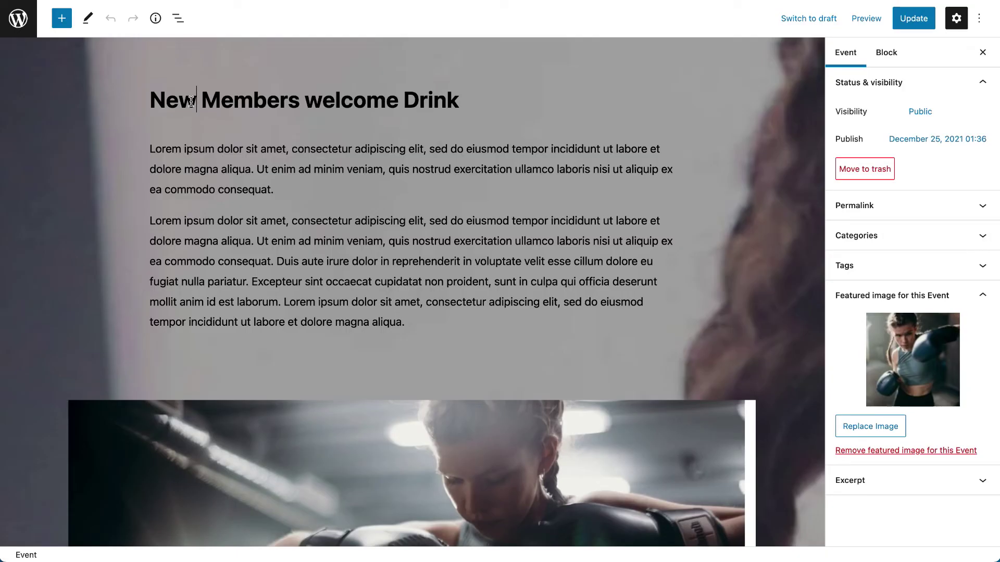
scroll(349, 252, down, 15)
click(73, 276)
click(100, 329)
click(100, 387)
click(89, 448)
triple_click(73, 450)
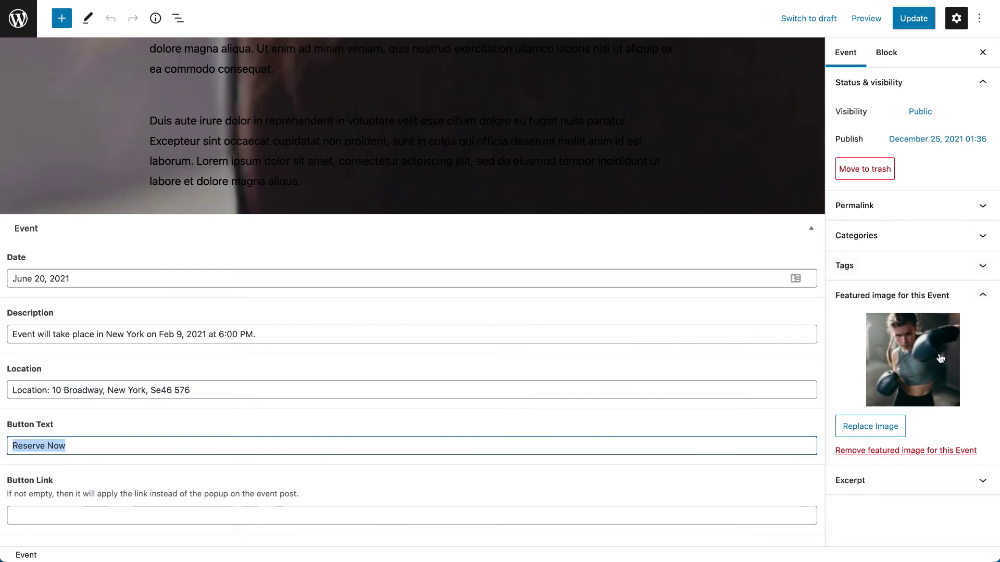
click(908, 24)
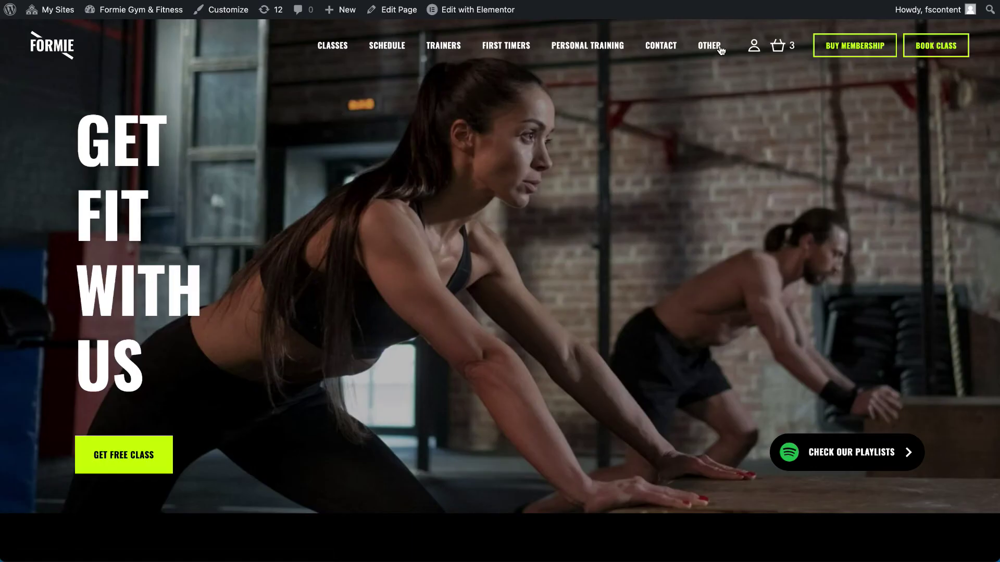
Step: Go to the website's Events page and continue to the Shop page
mouse_move(717, 47)
click(711, 219)
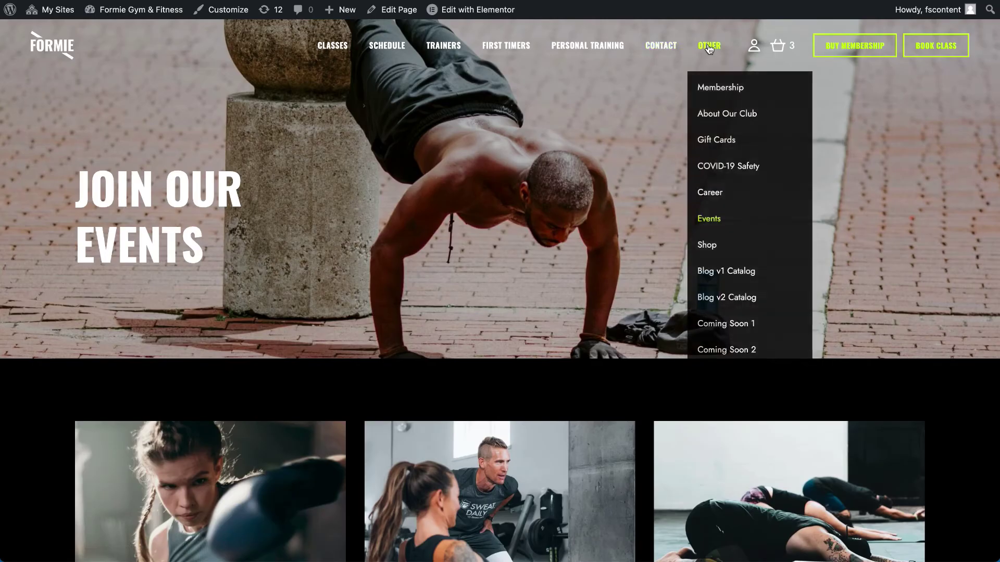
click(705, 249)
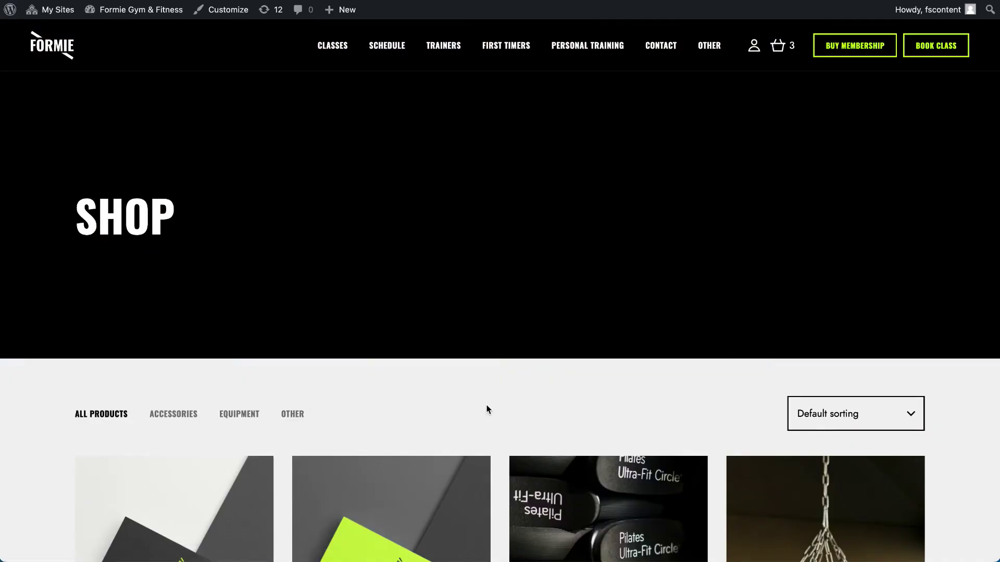
Step: Look through the Shop page's product grid, category filters and sorting option
scroll(458, 433, down, 6)
scroll(500, 448, down, 7)
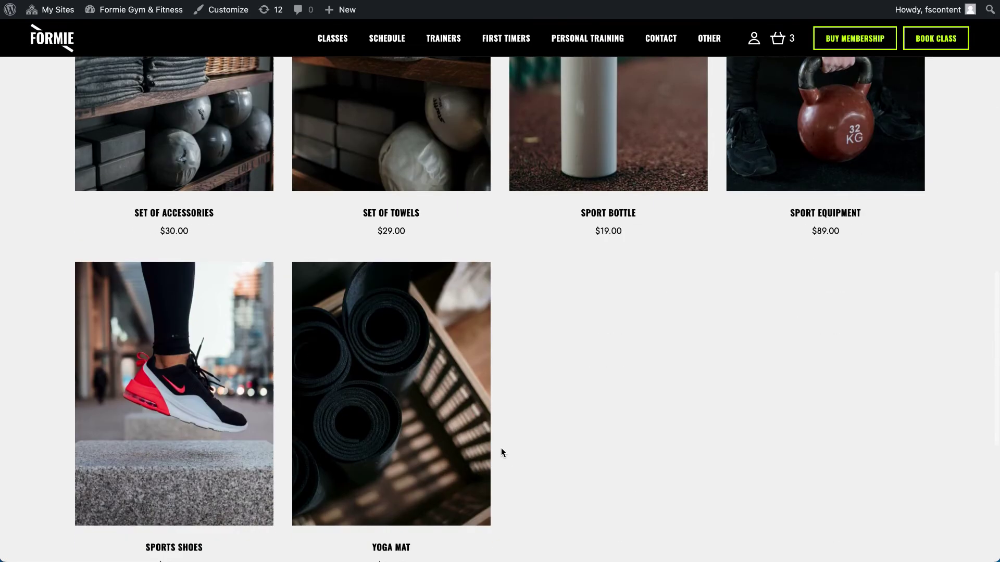
scroll(597, 290, down, 7)
scroll(488, 168, up, 15)
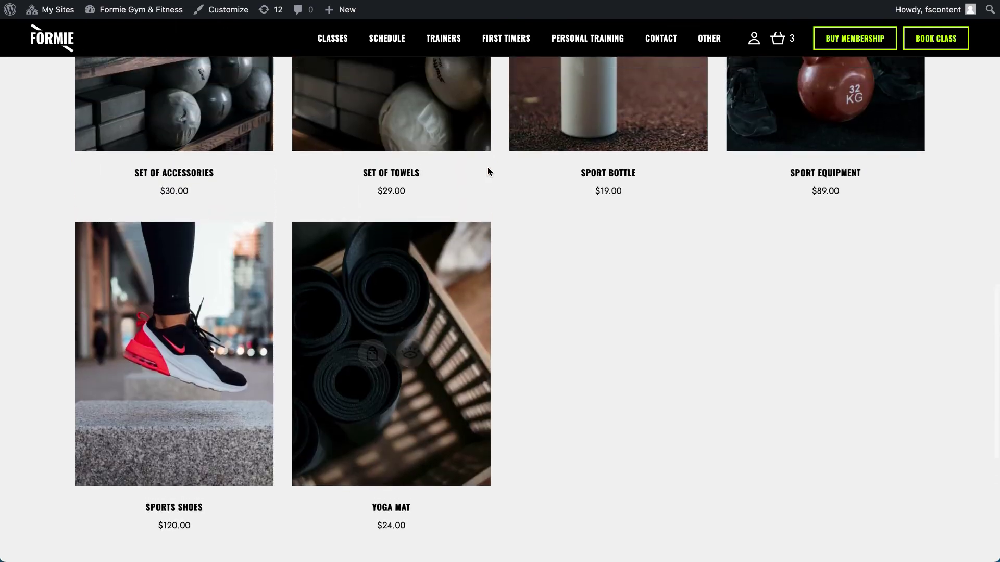
scroll(390, 210, down, 5)
scroll(390, 210, up, 5)
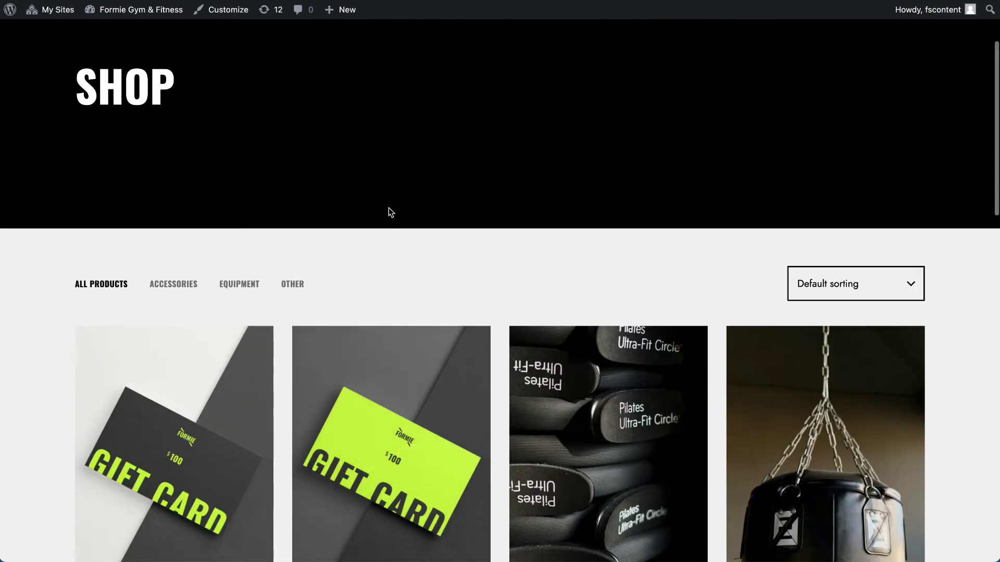
scroll(388, 208, down, 3)
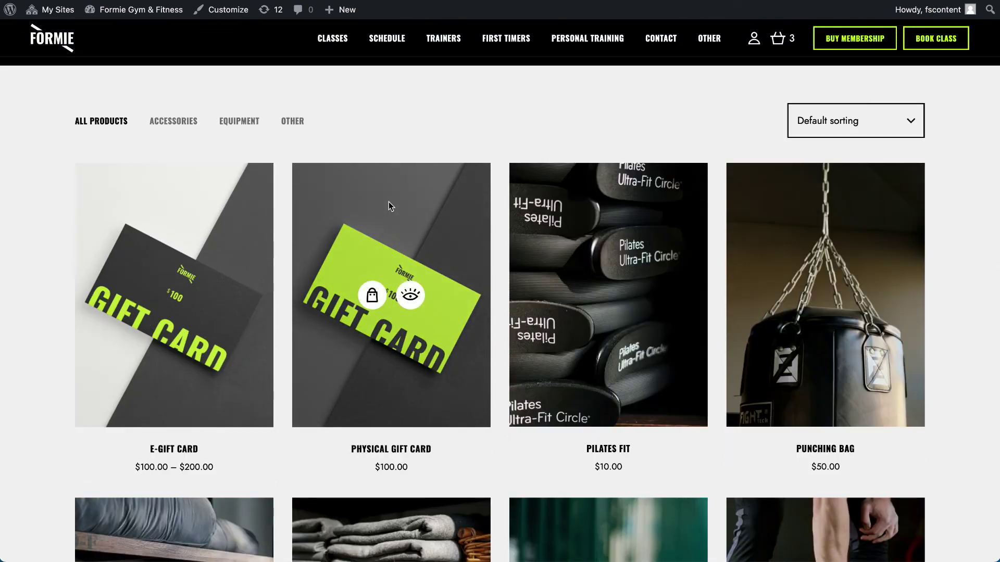
scroll(467, 304, up, 3)
scroll(467, 305, up, 2)
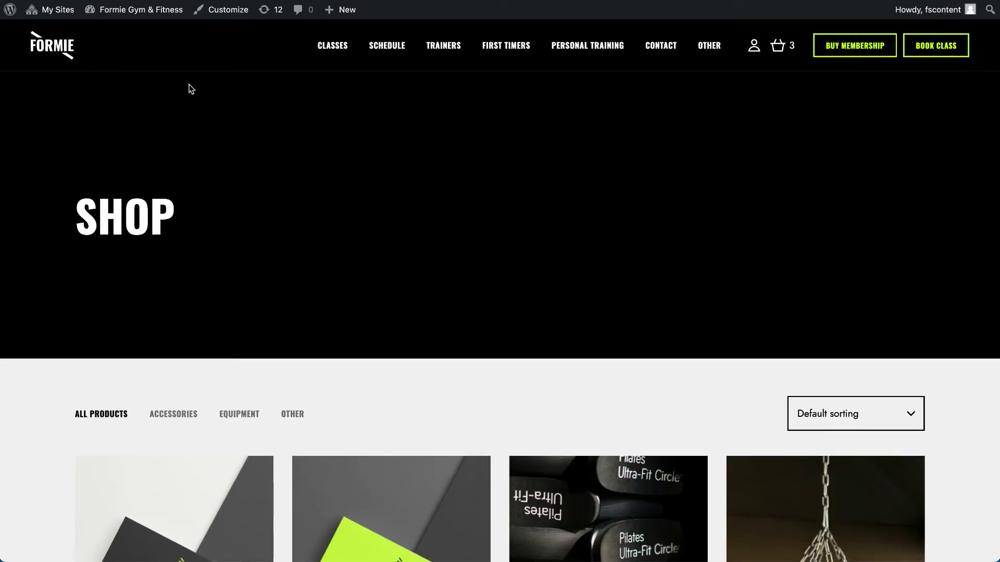
scroll(229, 236, down, 4)
scroll(230, 235, down, 5)
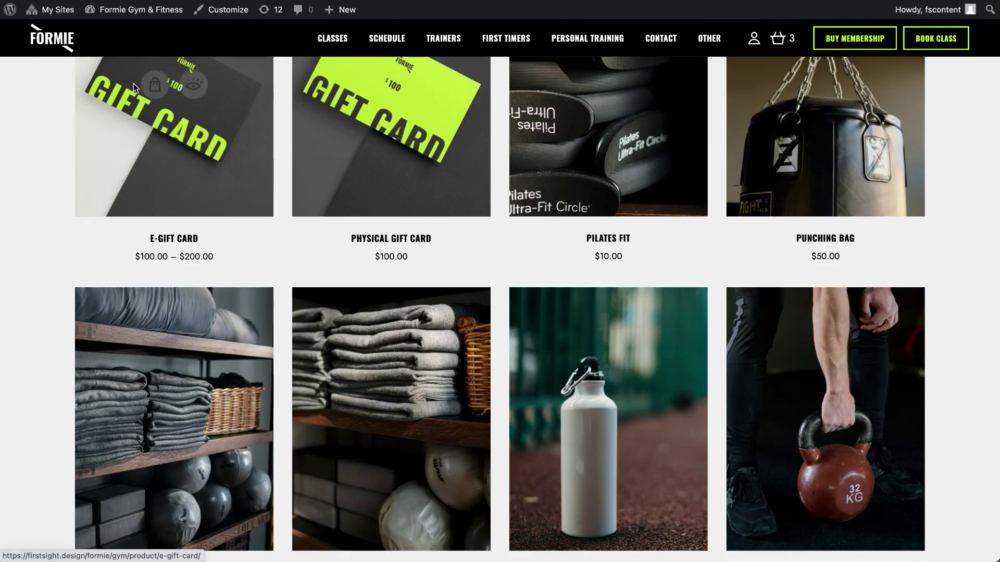
Step: Open the WordPress dashboard in a new tab and look over the list of all products
mouse_move(155, 14)
right_click(127, 31)
click(139, 34)
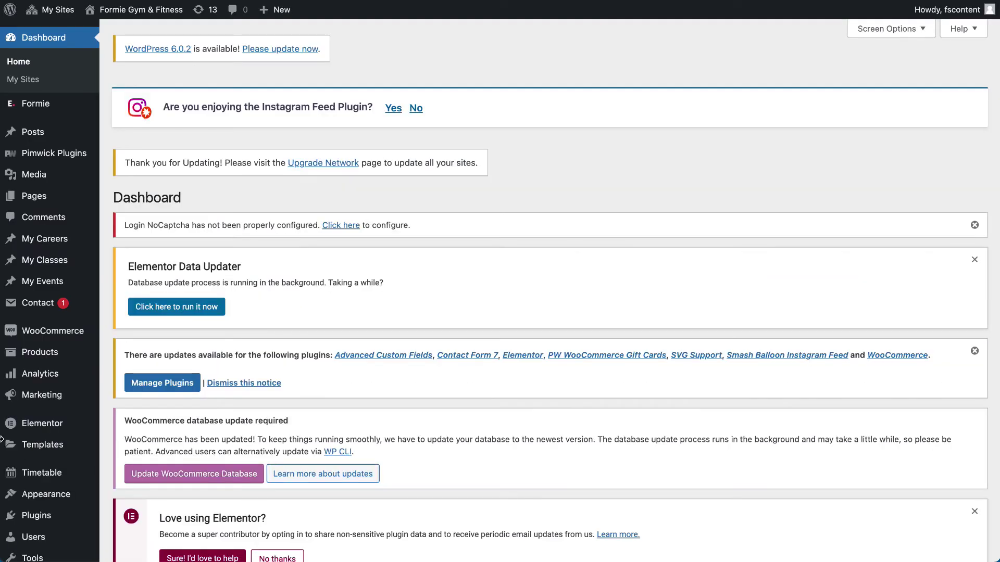
mouse_move(37, 357)
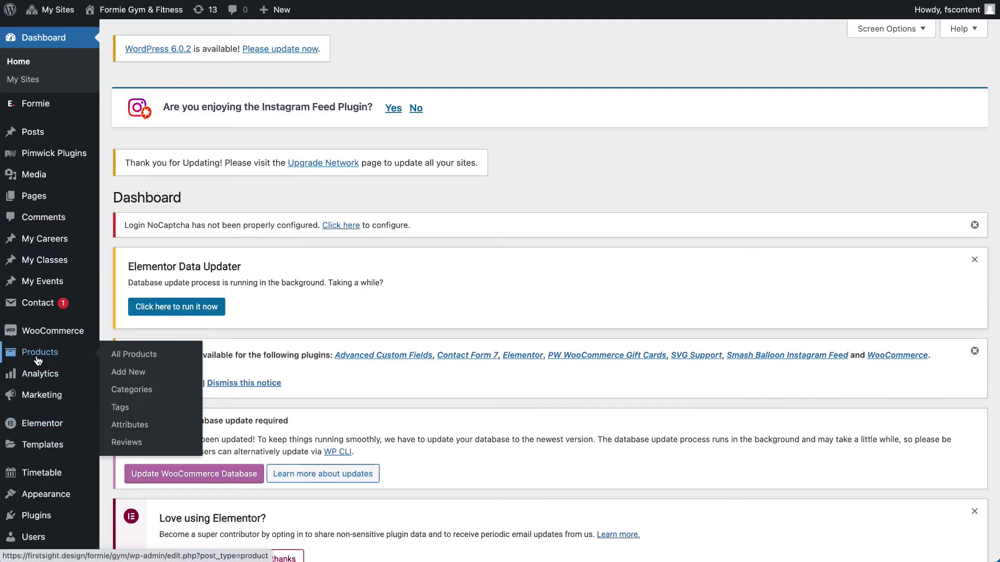
click(38, 359)
scroll(327, 291, down, 5)
scroll(329, 293, up, 1)
scroll(329, 292, down, 1)
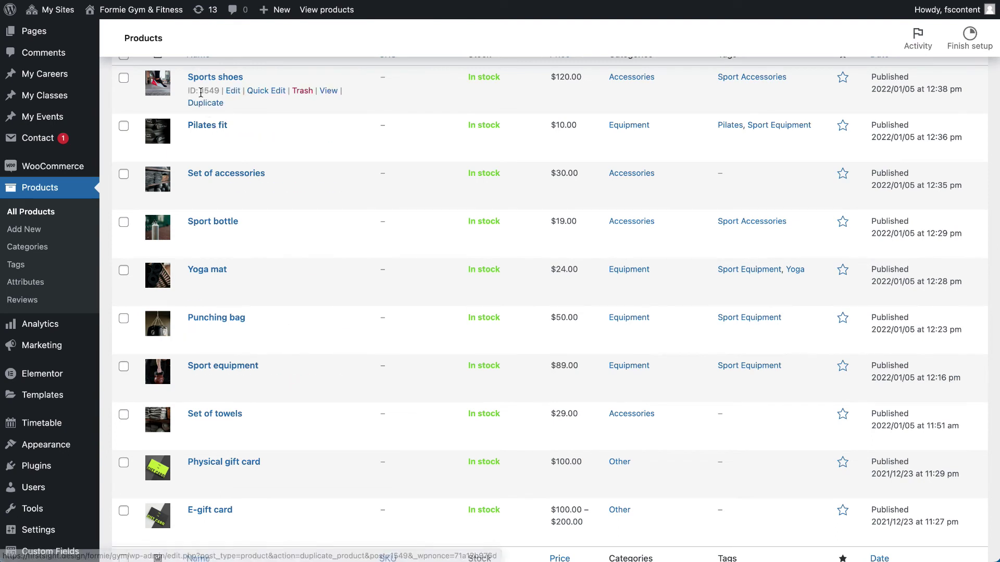
Step: Open the Sports shoes product's editor and live page in new tabs, and compare the product title in both
right_click(237, 93)
click(248, 88)
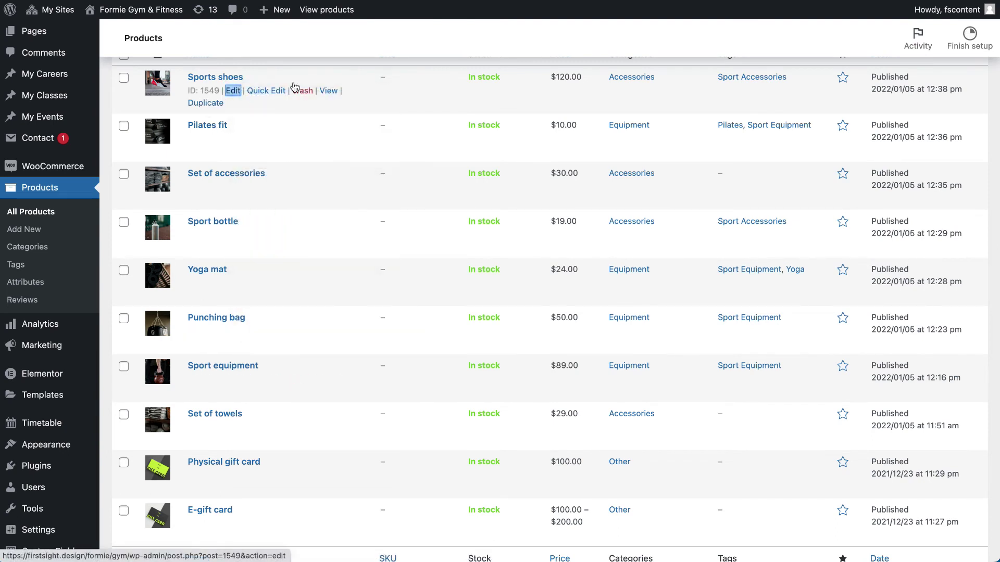
key(ctrl+Tab)
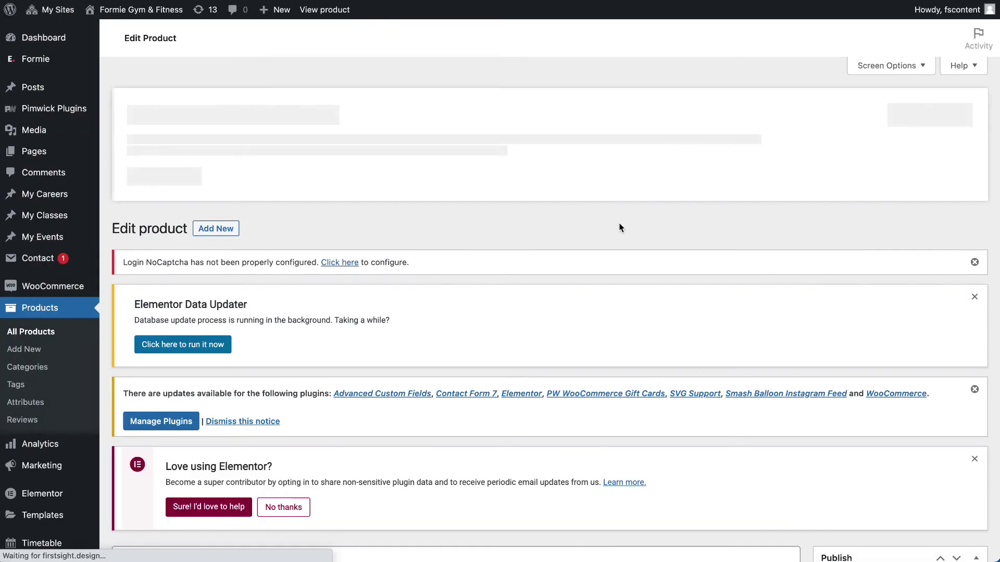
scroll(620, 227, down, 6)
scroll(619, 227, down, 2)
drag(197, 95, 43, 67)
key(ctrl+shift+Tab)
key(ctrl+shift+Tab)
drag(582, 162, 749, 162)
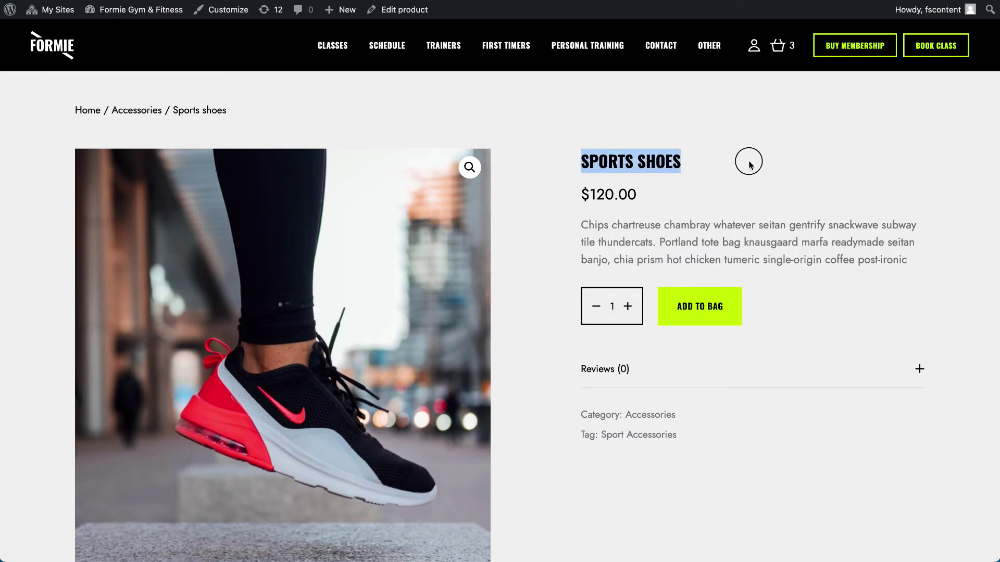
key(ctrl+Tab)
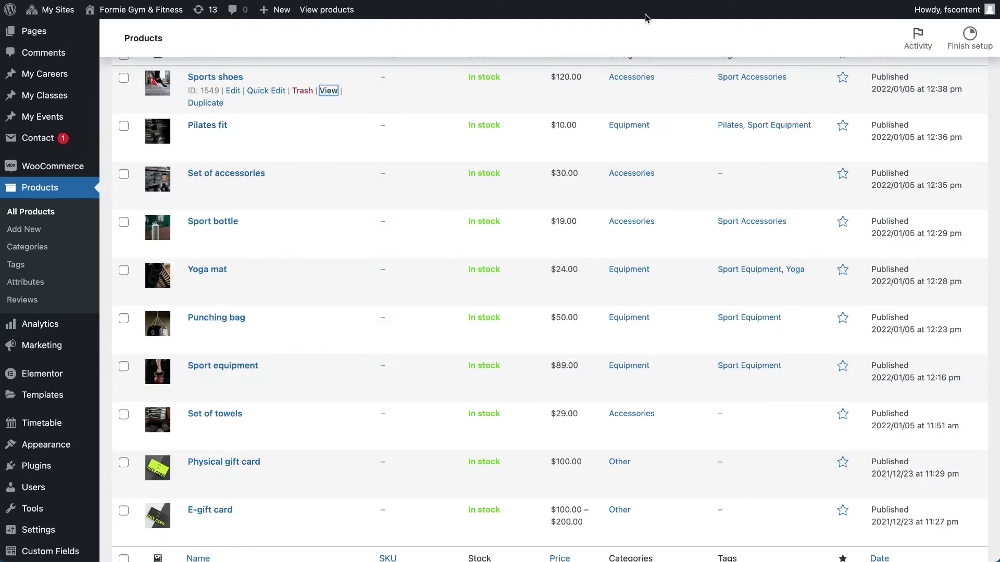
Step: Return to the Sports shoes editor and examine its regular price, sale price, image and category settings
key(ctrl+Tab)
scroll(452, 259, down, 5)
click(372, 241)
click(382, 271)
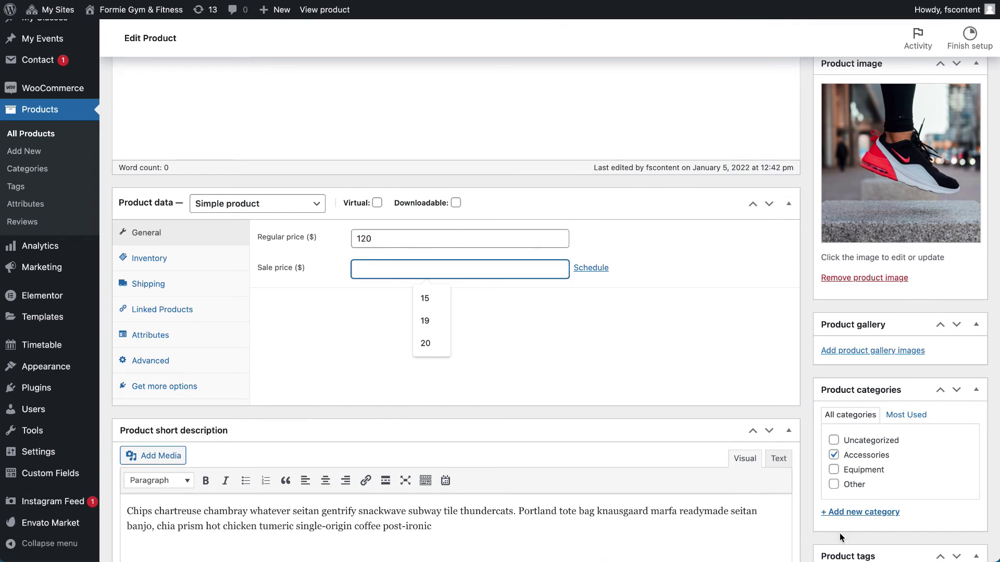
scroll(883, 415, up, 1)
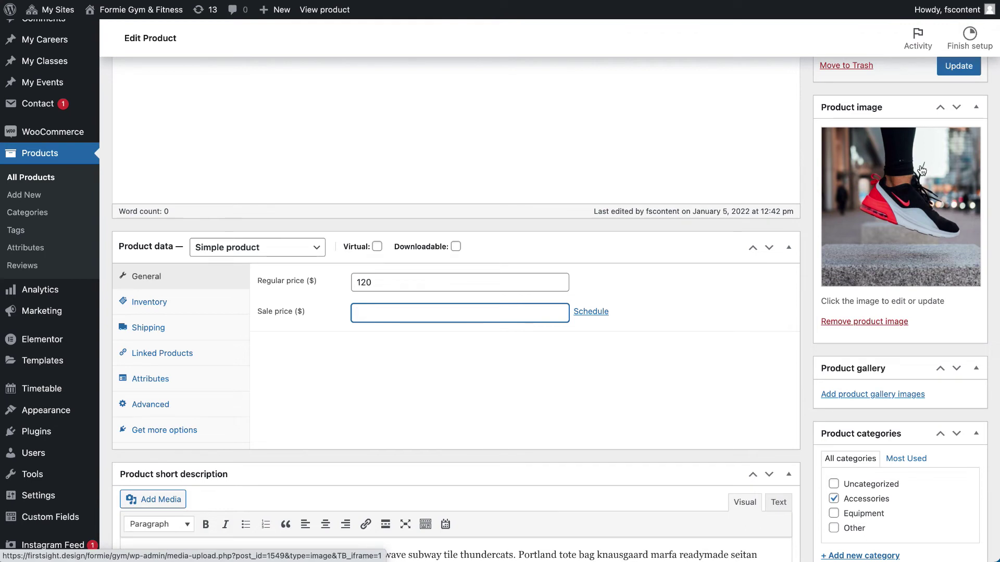
Step: Examine the product's inventory and shipping settings, including the available stock statuses and product types
click(150, 309)
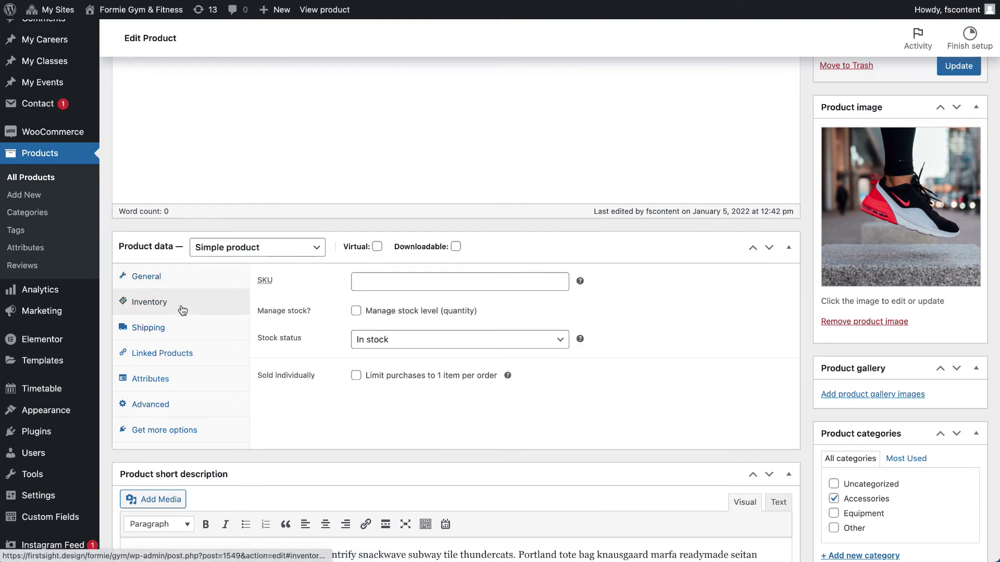
click(408, 341)
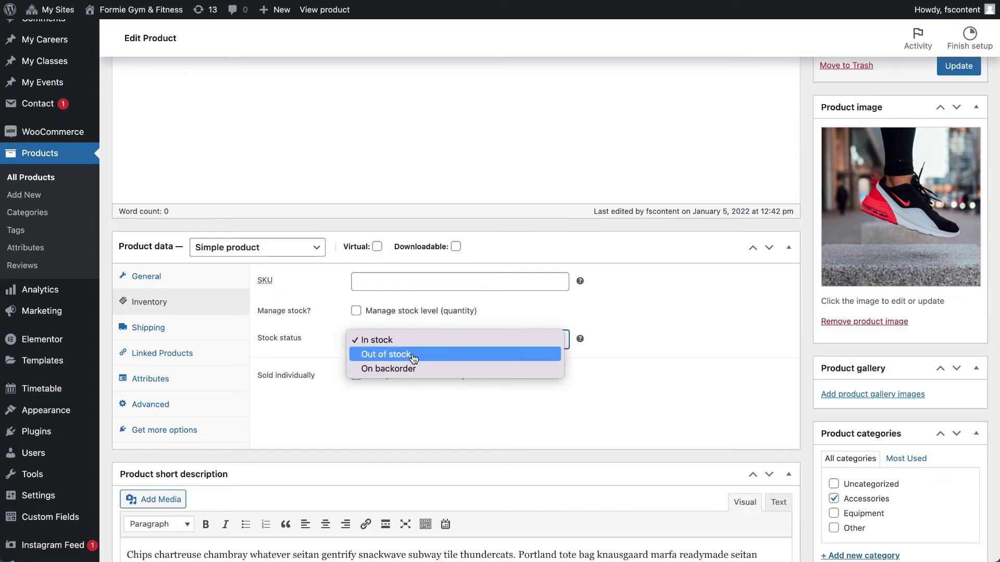
click(380, 431)
click(187, 333)
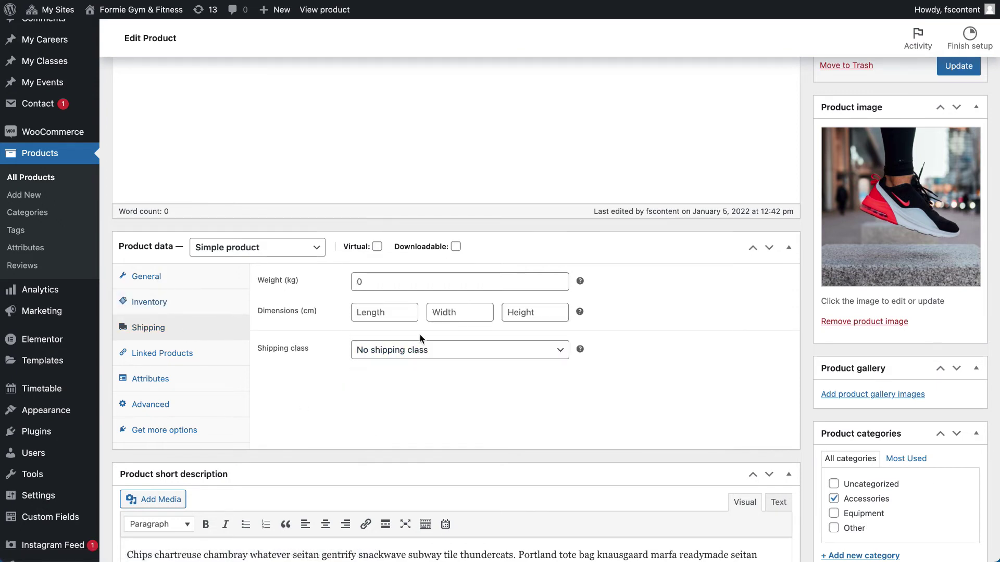
click(241, 254)
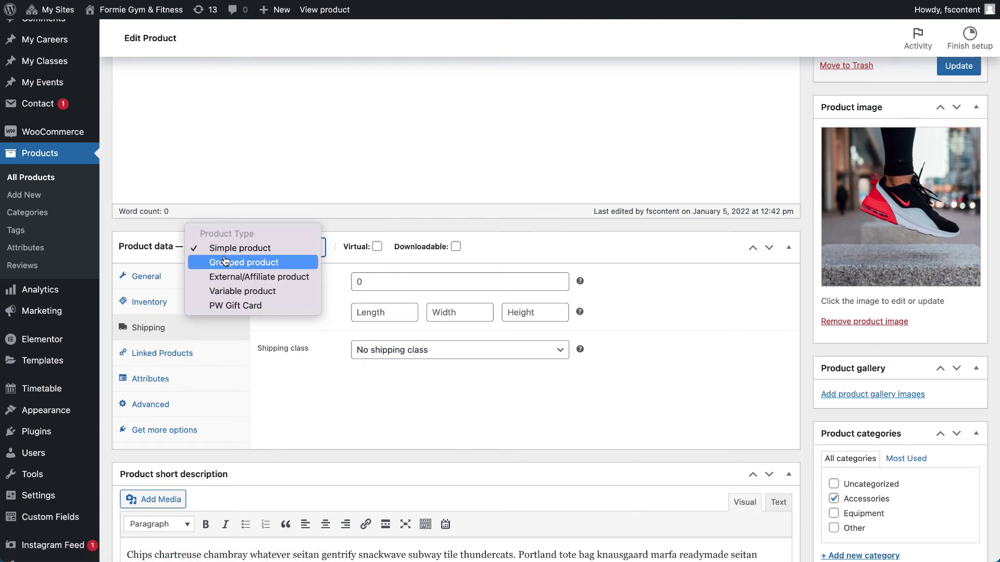
click(305, 410)
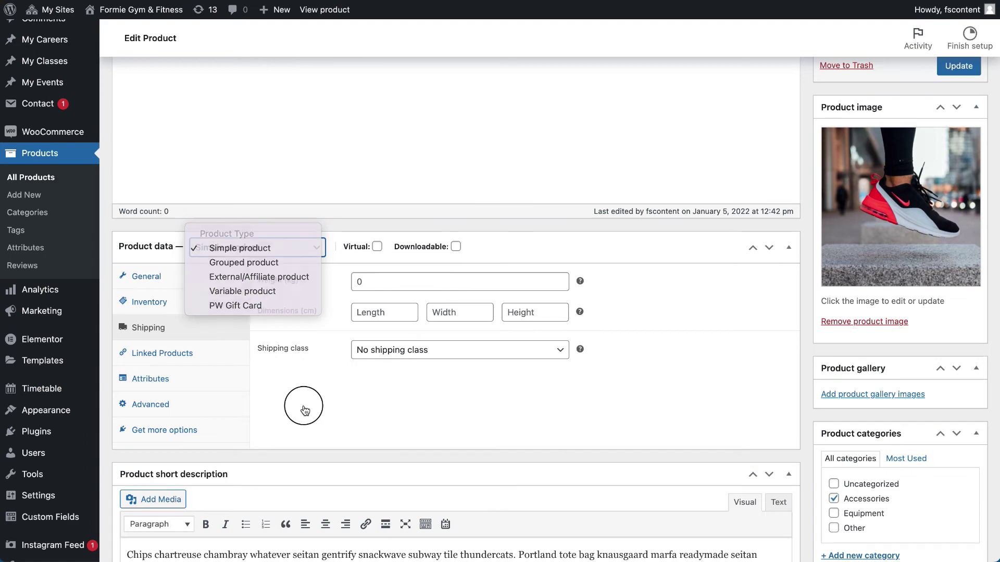
Step: Look at the product's short description text and the field for adding product tags
scroll(303, 410, down, 5)
drag(446, 306, 102, 281)
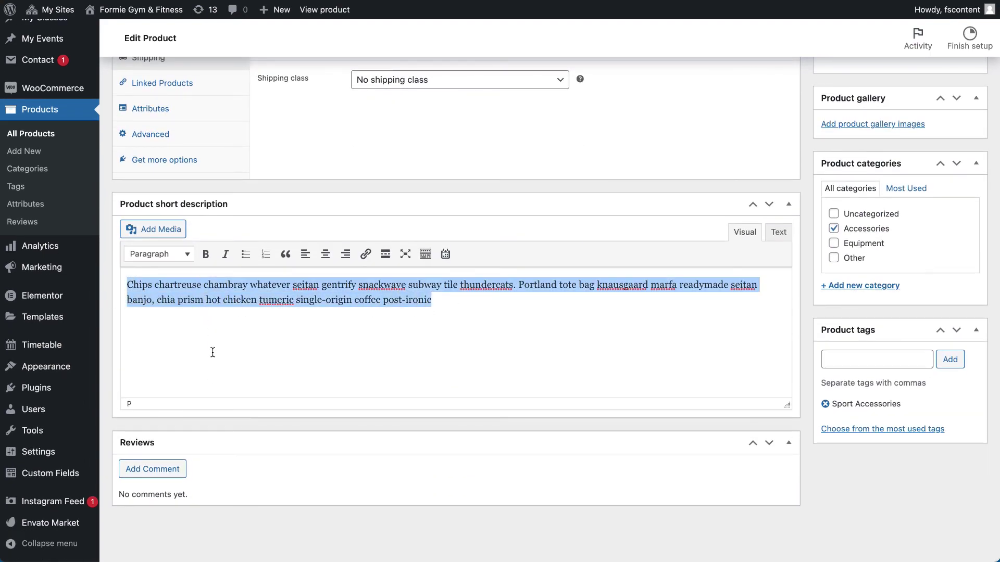
click(857, 360)
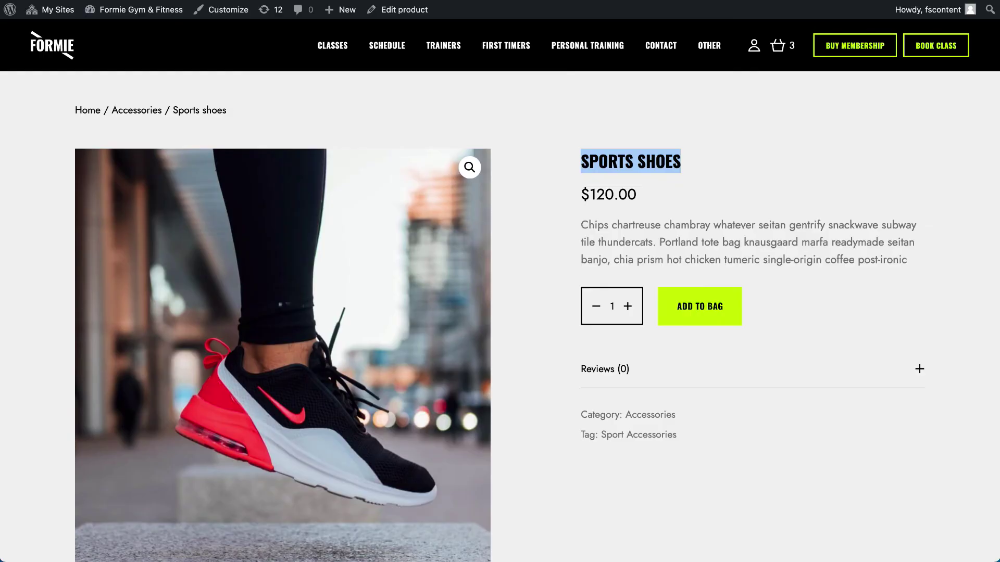
Step: On the Sports shoes live page, expand and collapse the reviews section and set the quantity to 2
scroll(657, 268, down, 3)
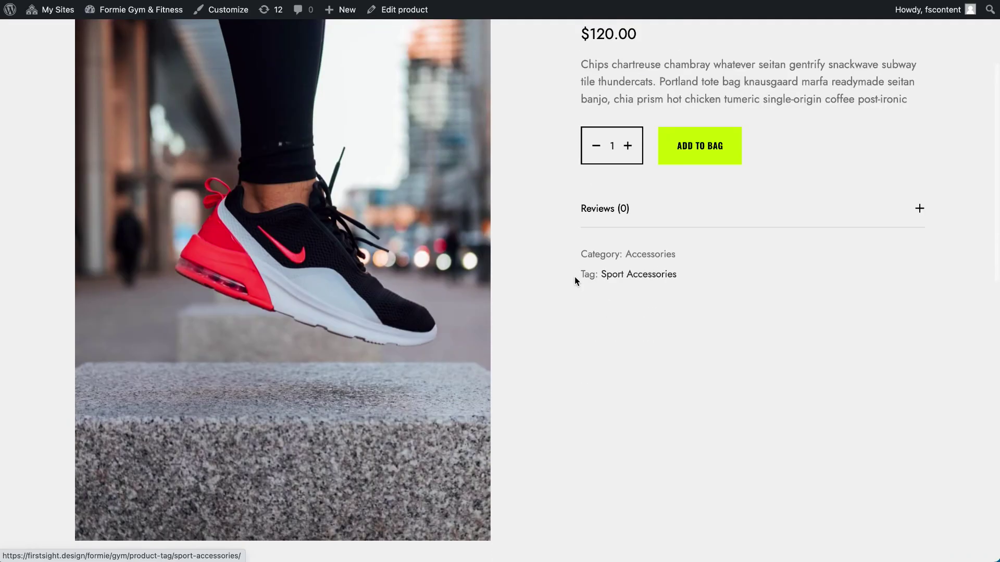
click(666, 218)
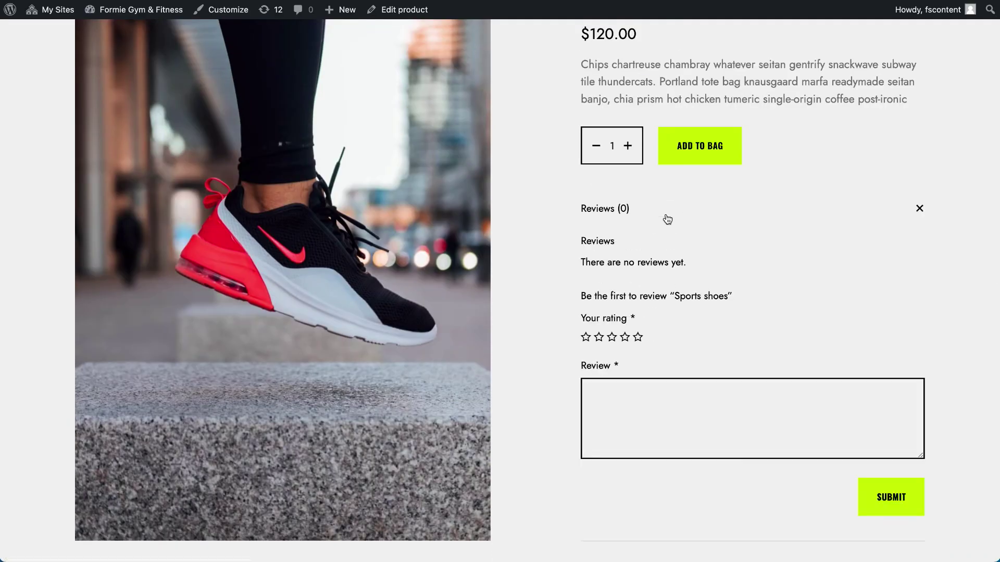
click(667, 218)
scroll(650, 260, up, 1)
click(627, 306)
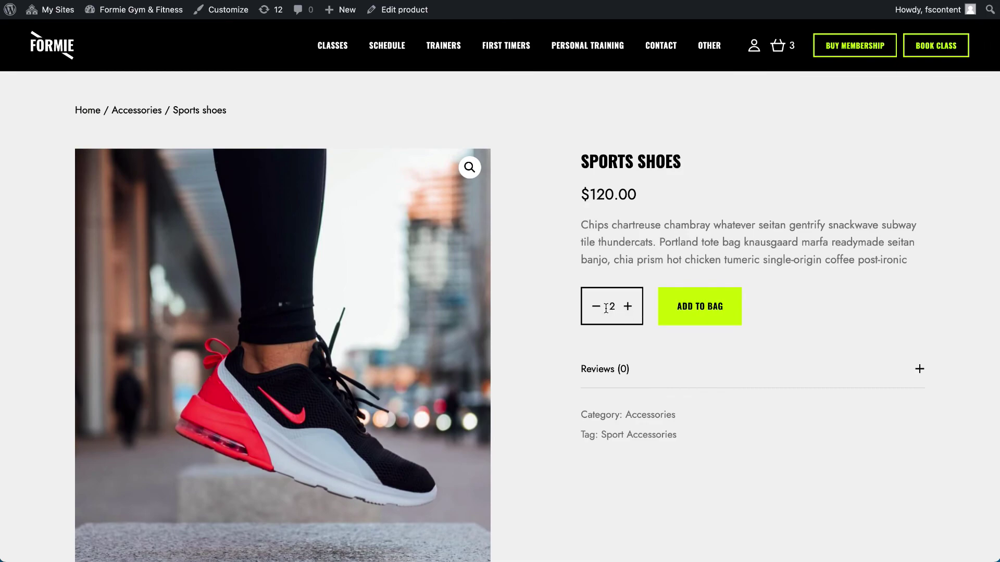
Step: Add two Sports shoes to the bag, look over the product page, and open the shop page
click(704, 307)
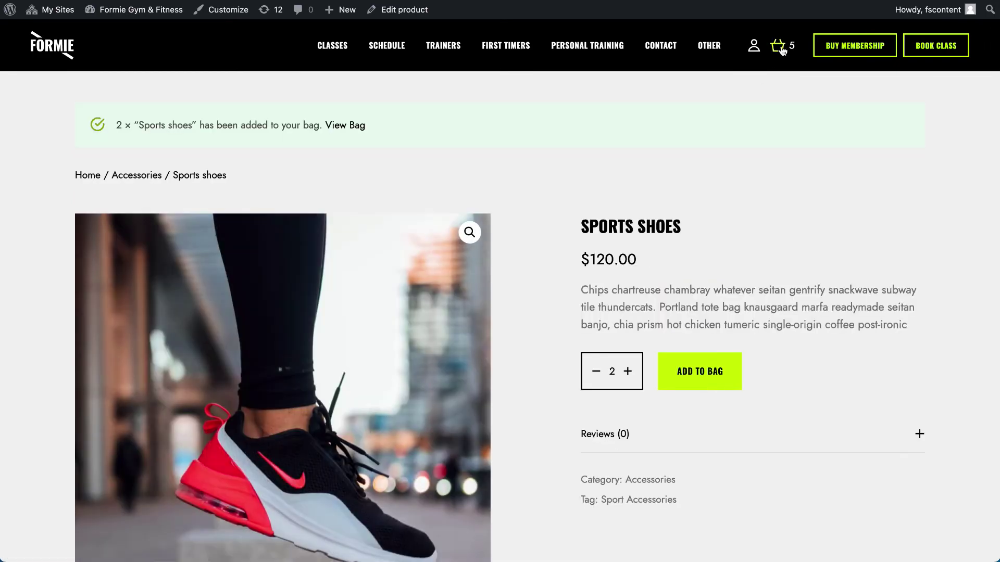
scroll(596, 345, down, 1)
scroll(594, 341, down, 15)
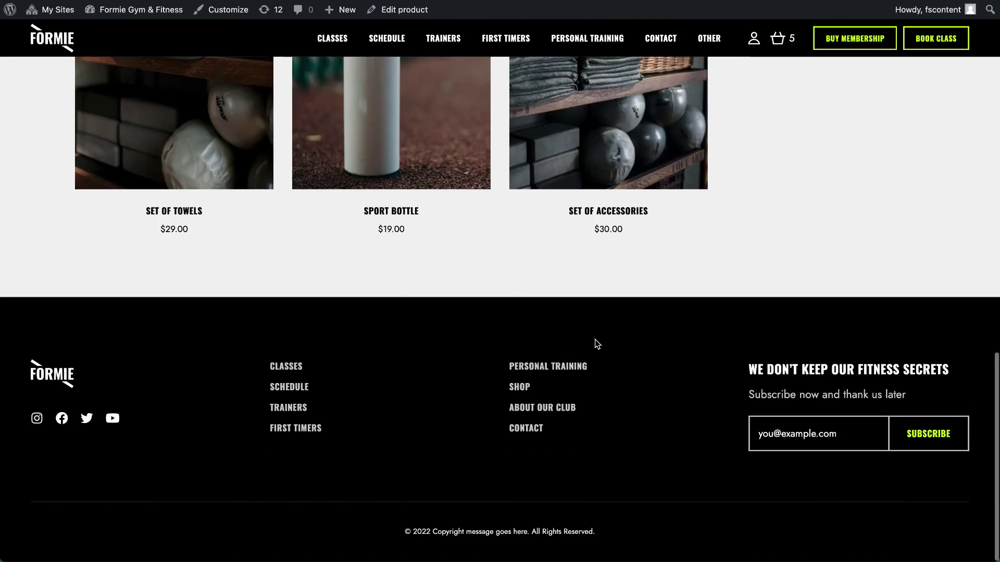
scroll(594, 341, up, 20)
scroll(595, 340, down, 1)
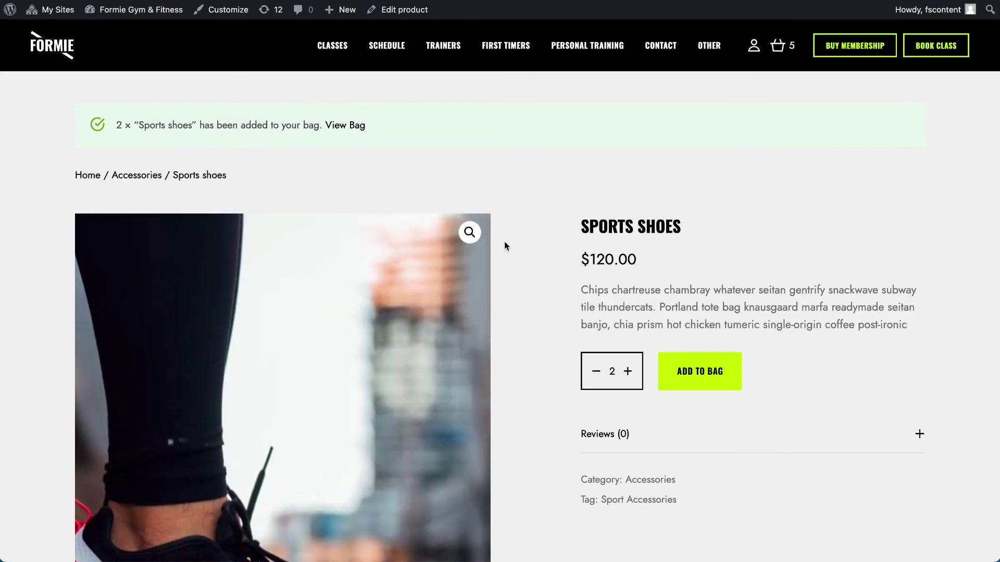
scroll(484, 247, down, 2)
scroll(513, 246, down, 3)
scroll(513, 246, up, 4)
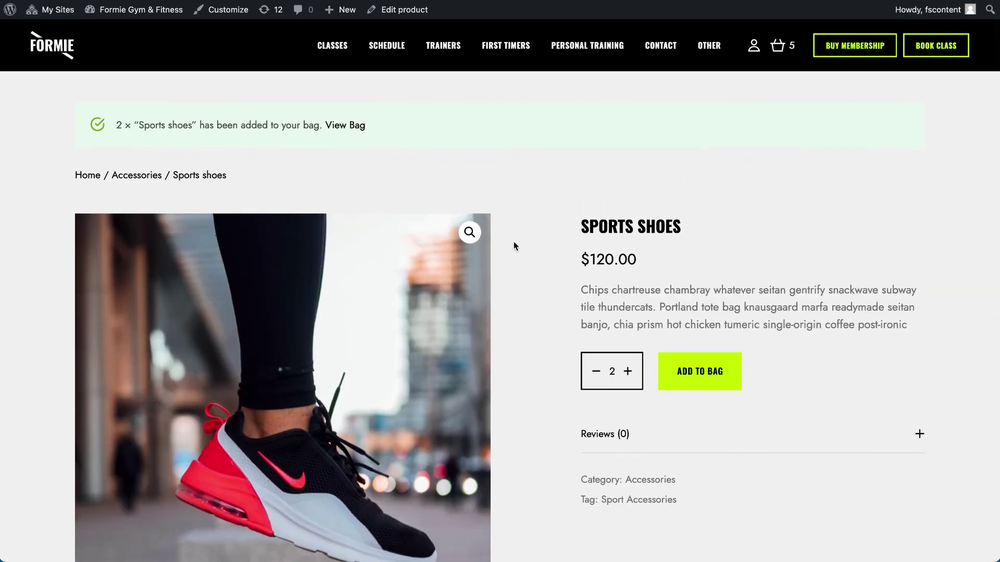
mouse_move(708, 46)
click(707, 246)
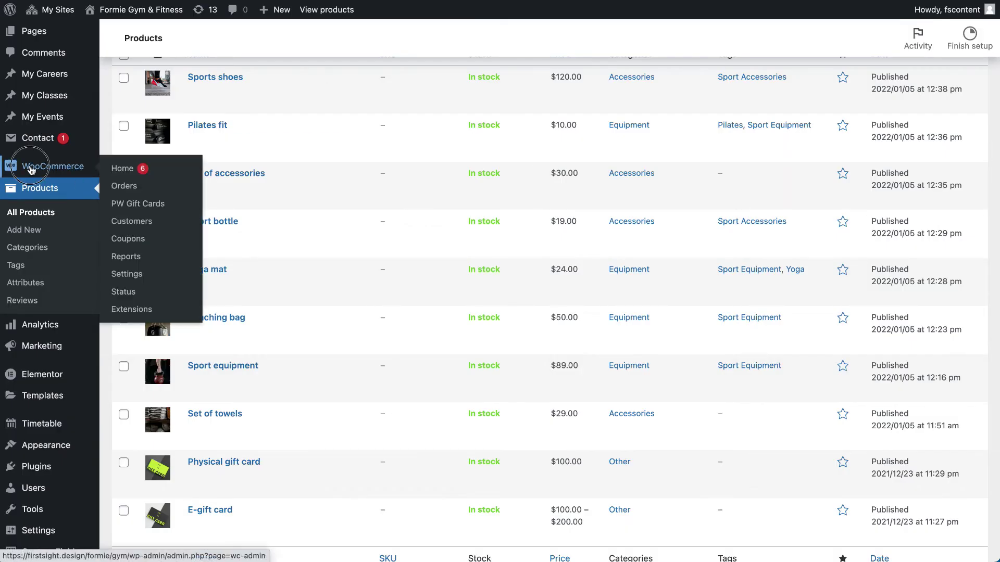
Step: Open the WooCommerce settings and examine the general store address, selling location, tax, coupon and currency options
click(31, 170)
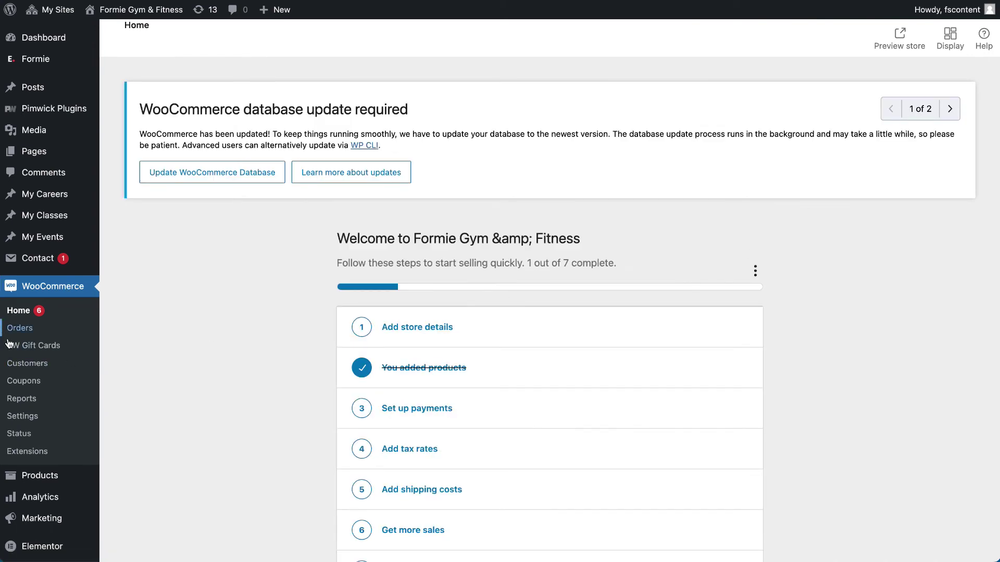
click(31, 416)
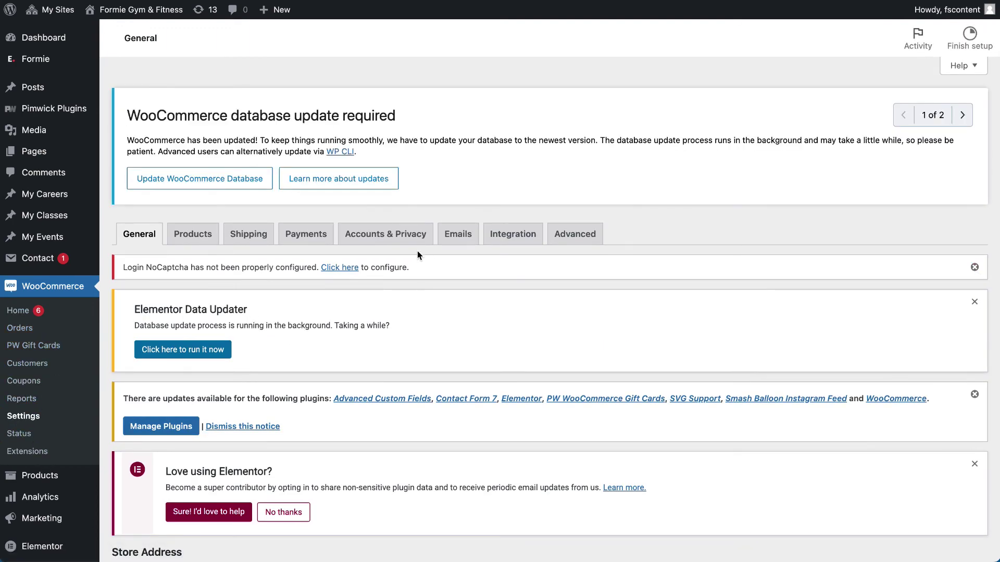
scroll(270, 282, down, 10)
scroll(270, 283, up, 4)
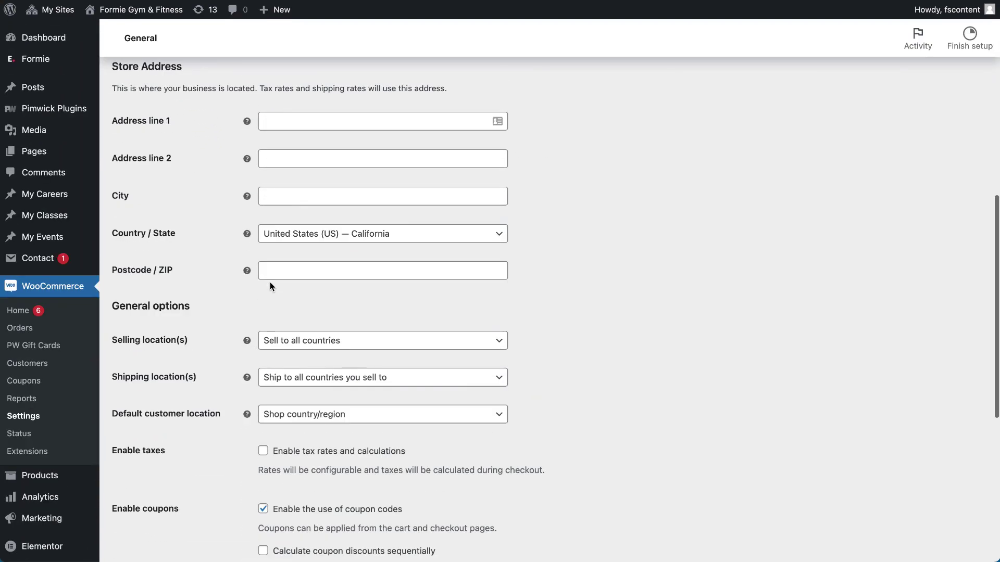
scroll(338, 410, down, 5)
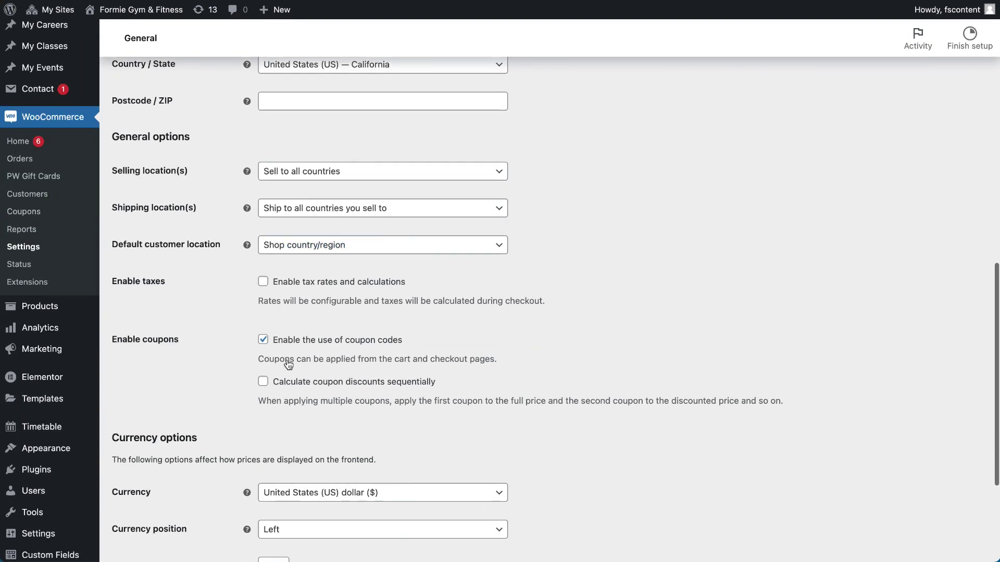
scroll(336, 186, up, 2)
scroll(319, 306, down, 5)
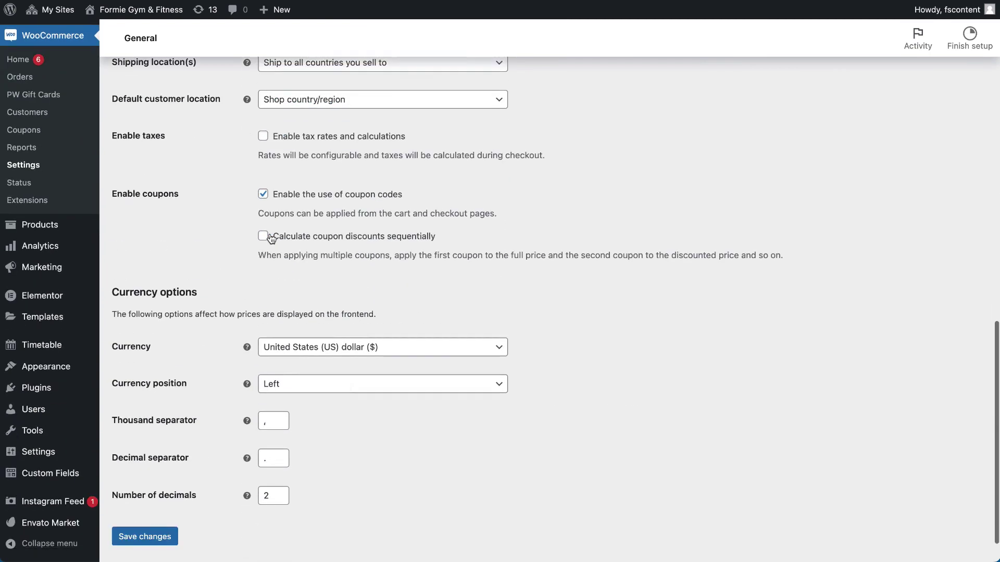
scroll(320, 435, up, 15)
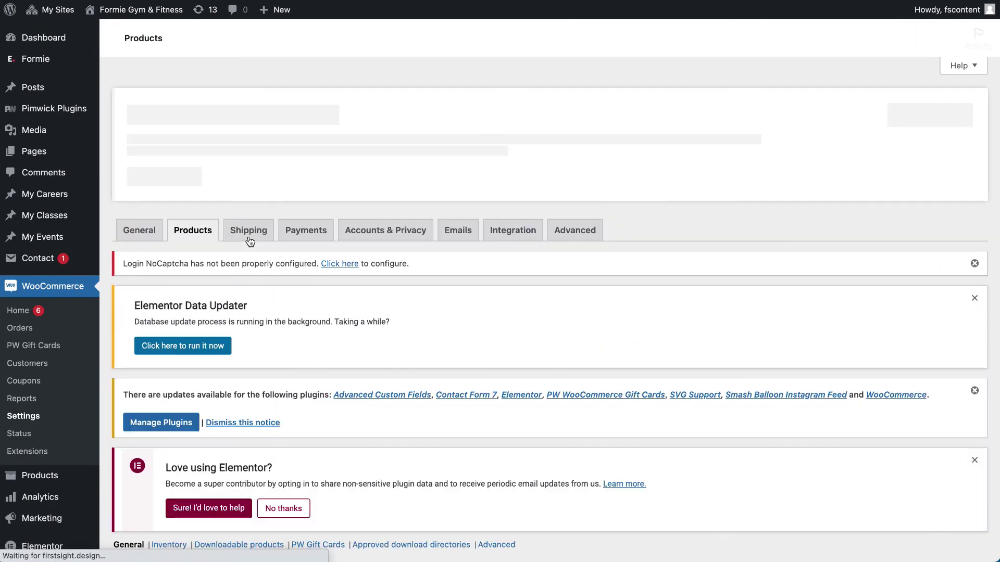
Step: Look over the WooCommerce shipping settings and the shipping zones section
click(252, 241)
scroll(371, 358, down, 10)
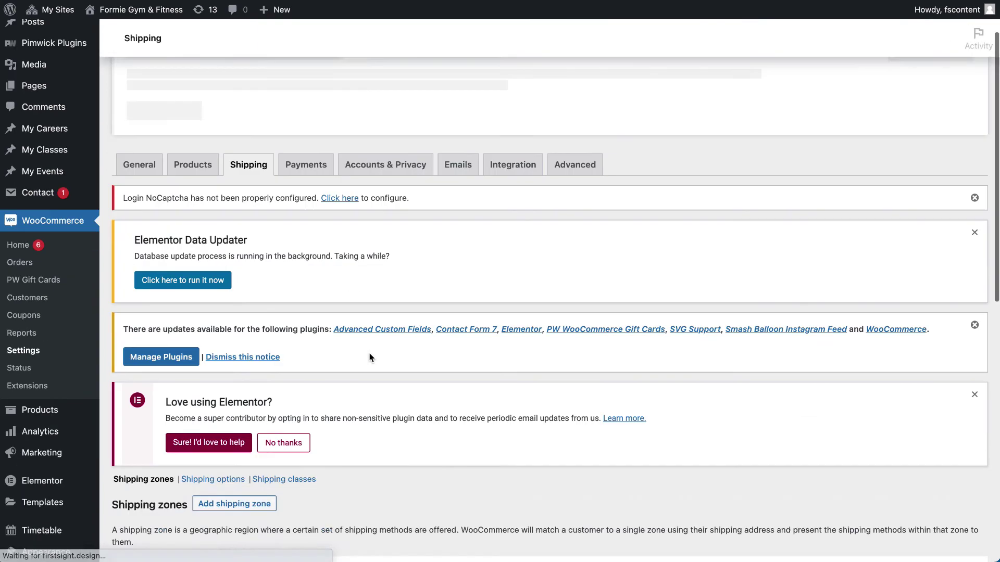
scroll(371, 357, up, 3)
scroll(371, 358, down, 2)
scroll(370, 322, up, 10)
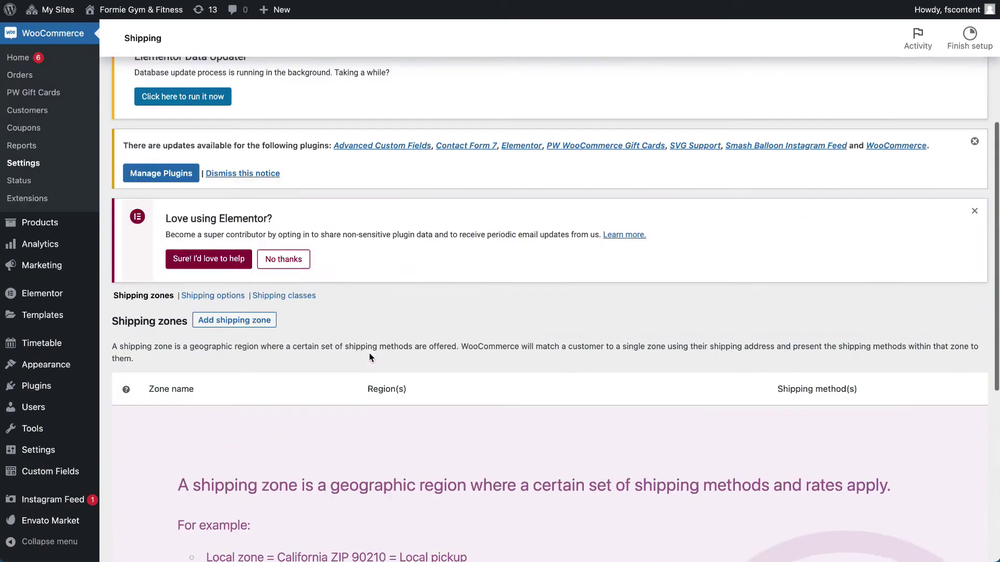
Step: Examine the payment methods offered in the WooCommerce payment settings
click(315, 239)
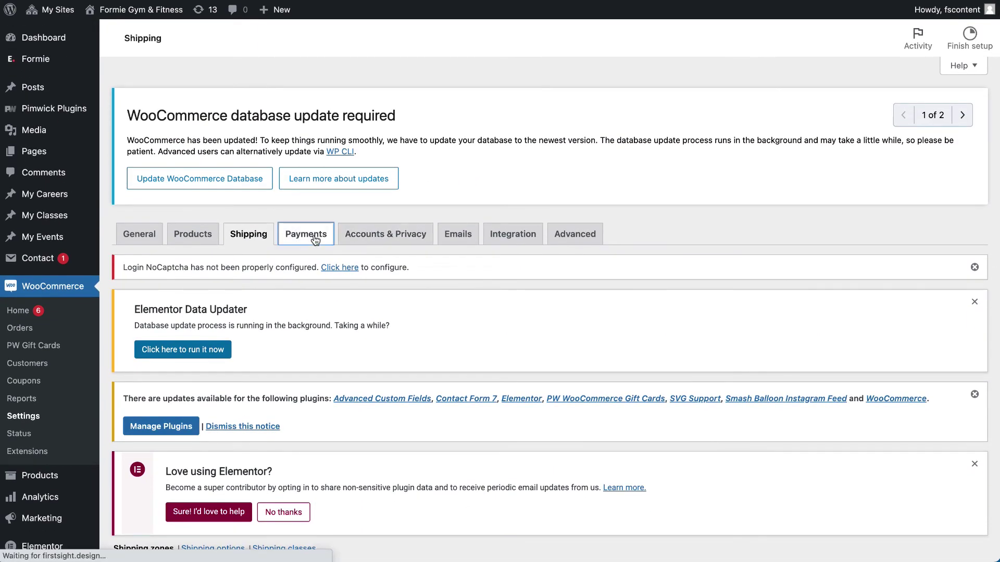
scroll(317, 405, down, 10)
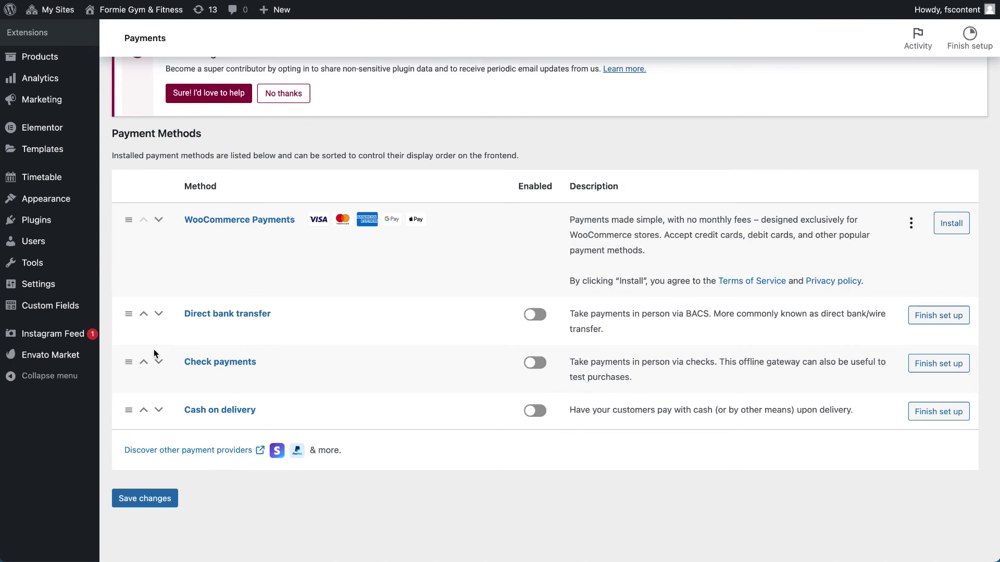
scroll(57, 219, up, 3)
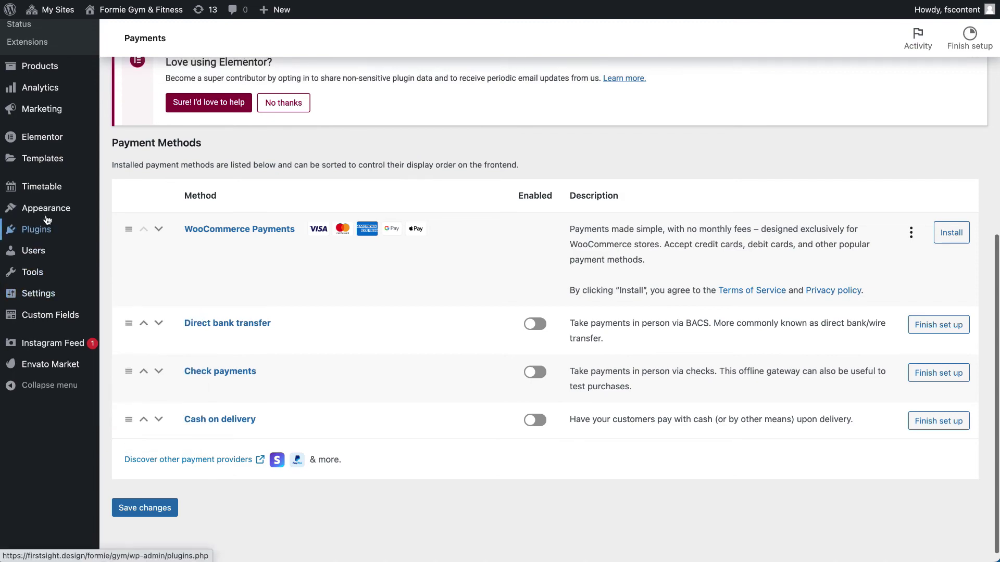
scroll(267, 432, down, 3)
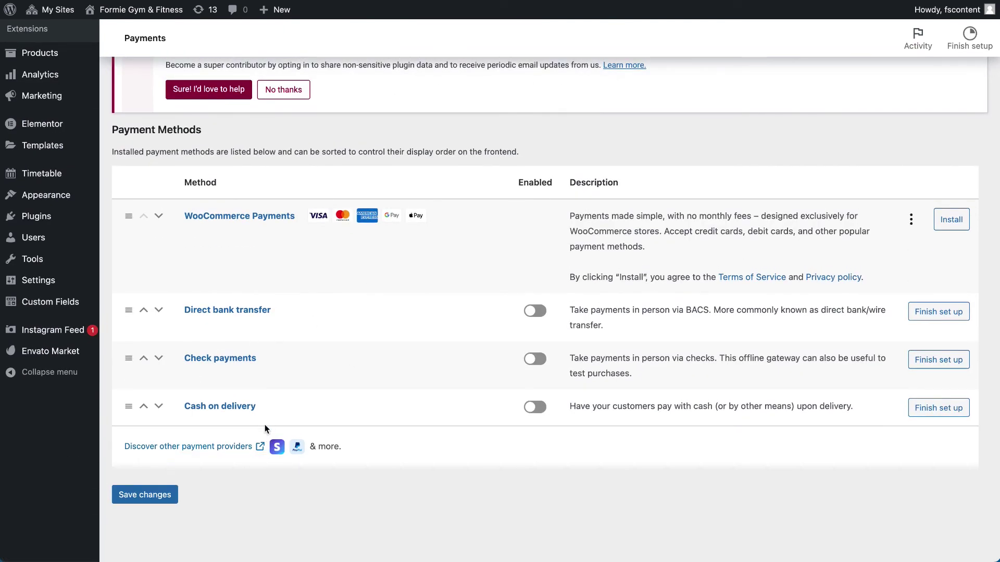
Step: Examine the product categories and product tags pages, including their existing entries and the forms for adding new ones
click(29, 55)
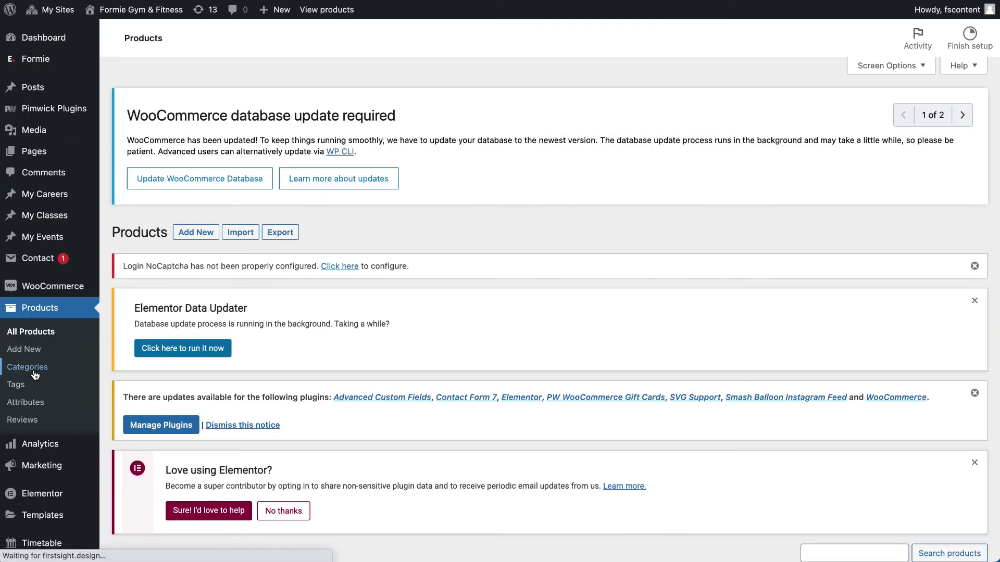
click(27, 367)
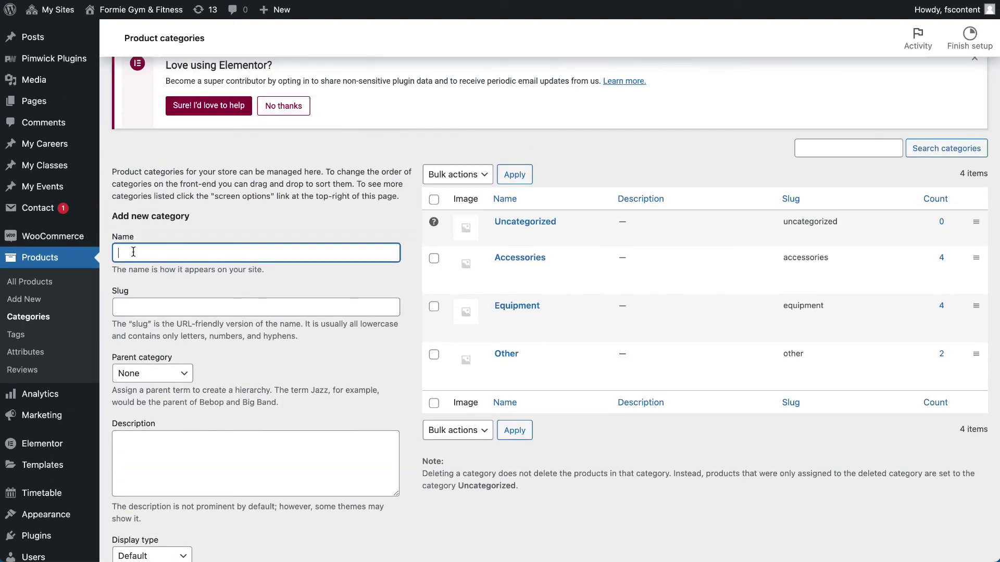
scroll(182, 258, down, 3)
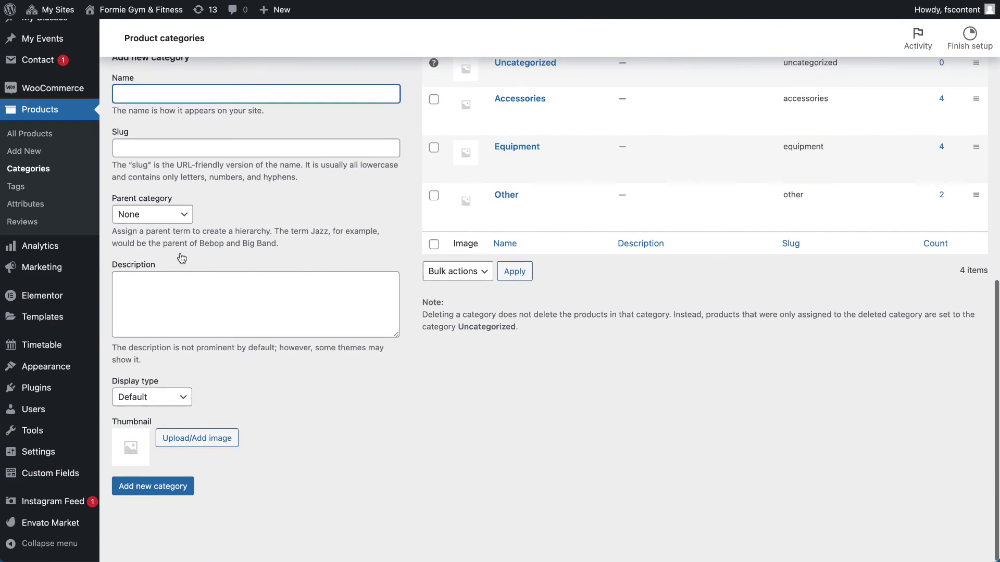
scroll(283, 479, up, 2)
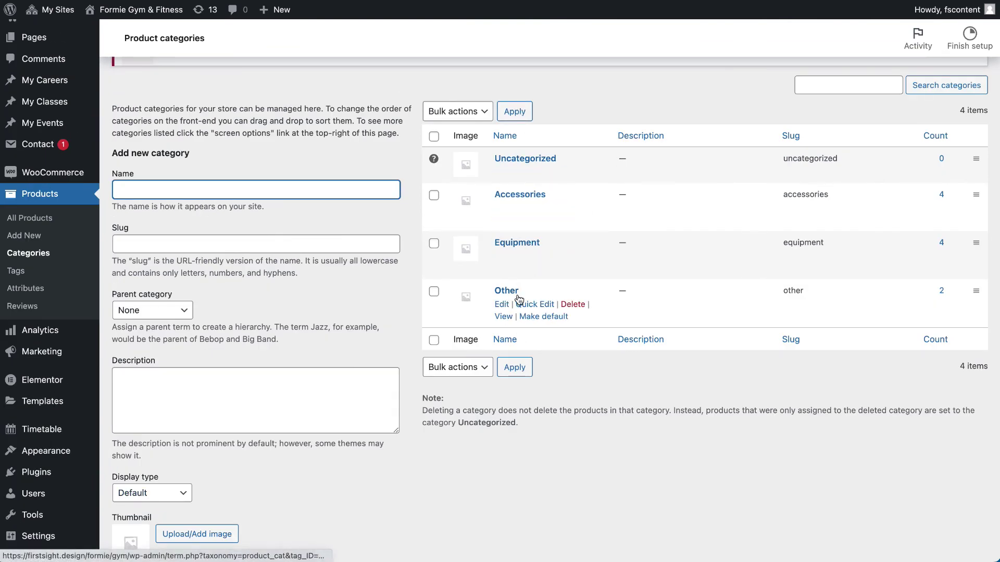
click(22, 272)
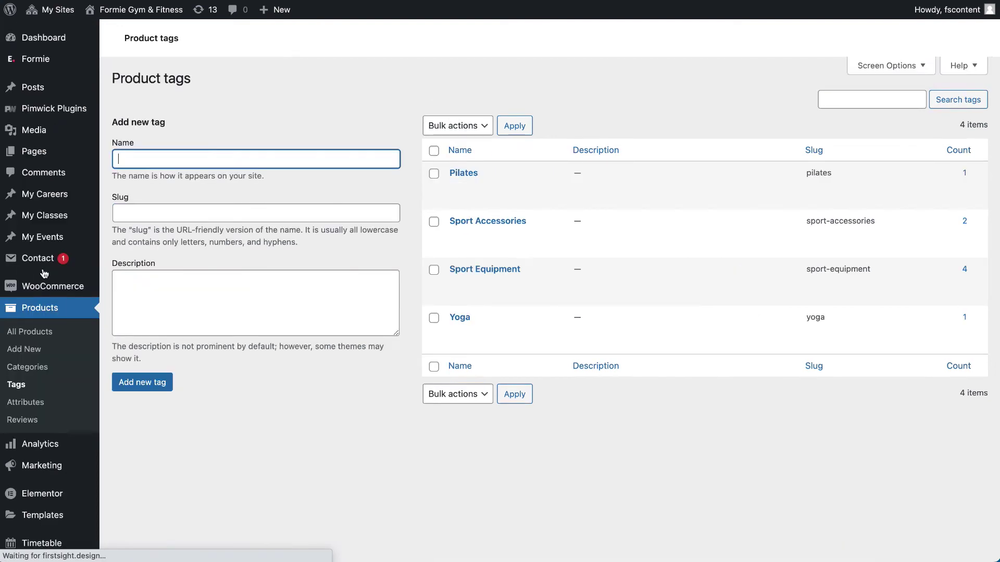
scroll(189, 316, down, 7)
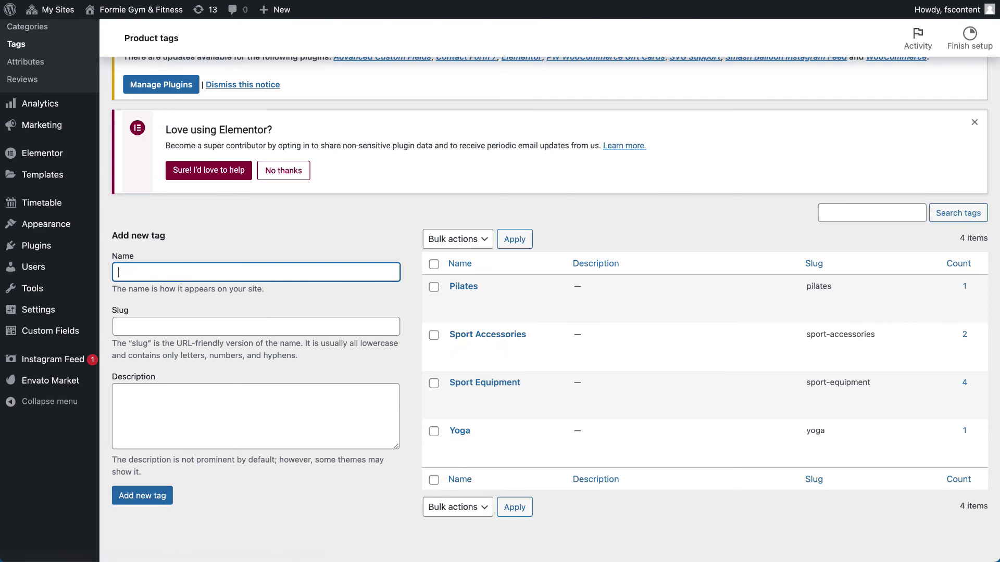
Step: Open the E-gift card from the live shop page, choose the $150.00 amount, and review its recipient and message fields
click(791, 1)
scroll(628, 267, down, 9)
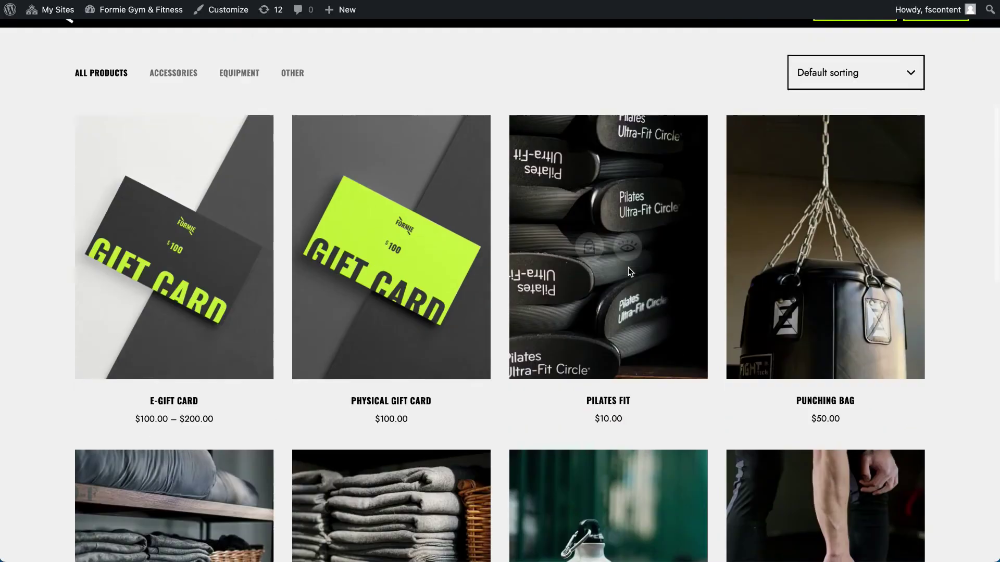
scroll(628, 267, up, 3)
mouse_move(188, 310)
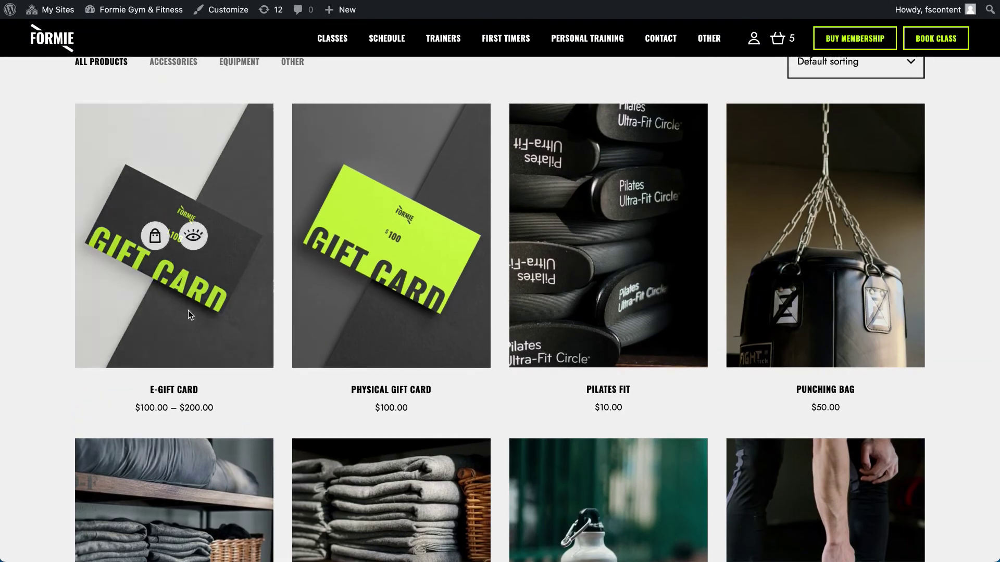
click(188, 311)
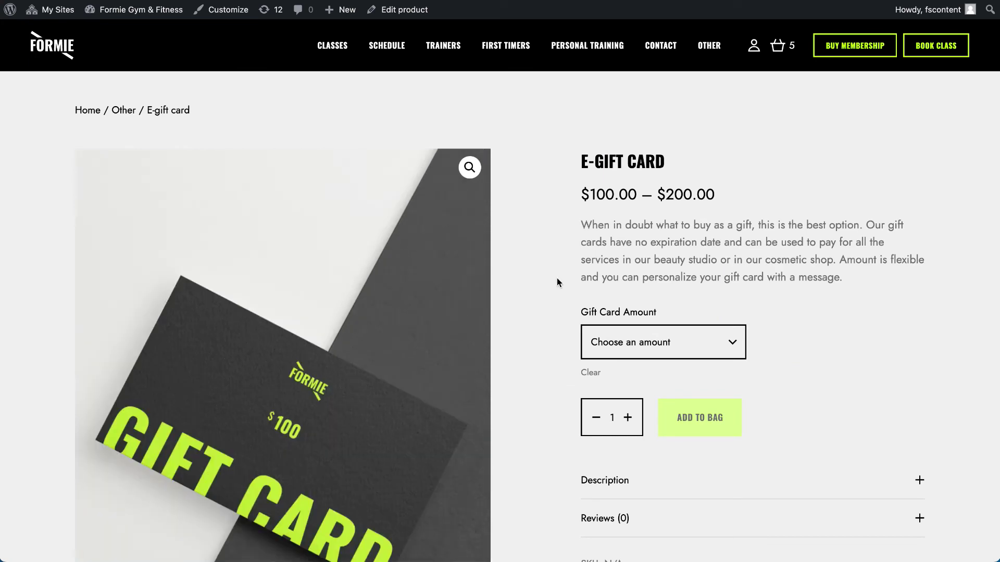
click(635, 342)
click(641, 374)
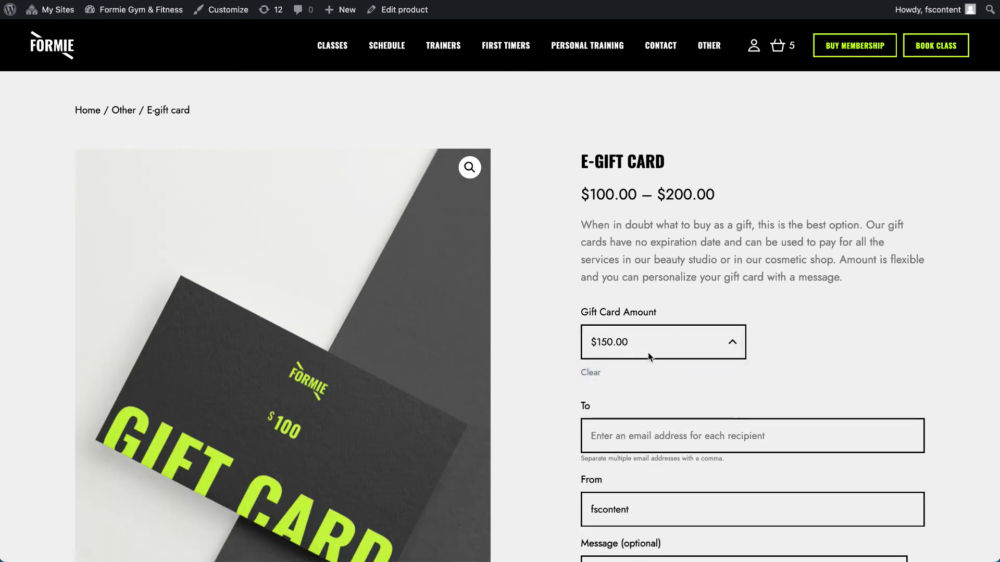
scroll(650, 344, down, 2)
scroll(611, 348, down, 3)
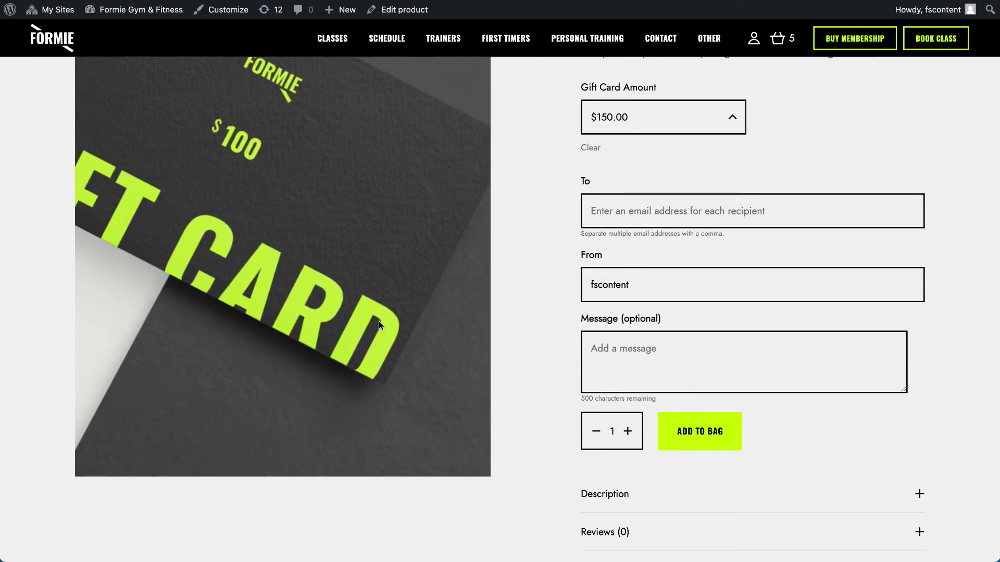
scroll(552, 299, down, 5)
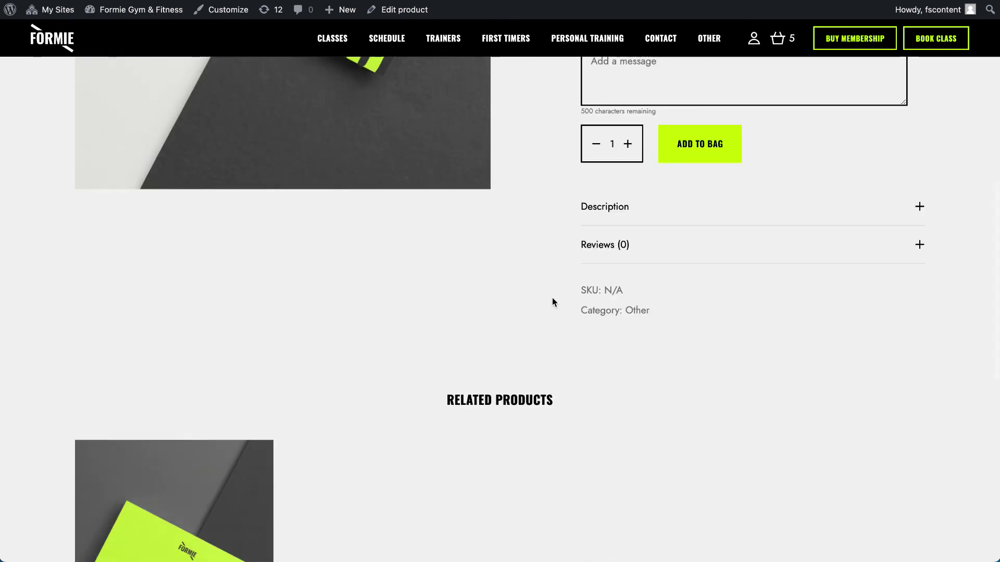
scroll(552, 301, up, 10)
Step: Open the E-gift card product for editing in a new tab and check the product types, keeping PW Gift Card
right_click(399, 14)
click(423, 22)
click(624, 1)
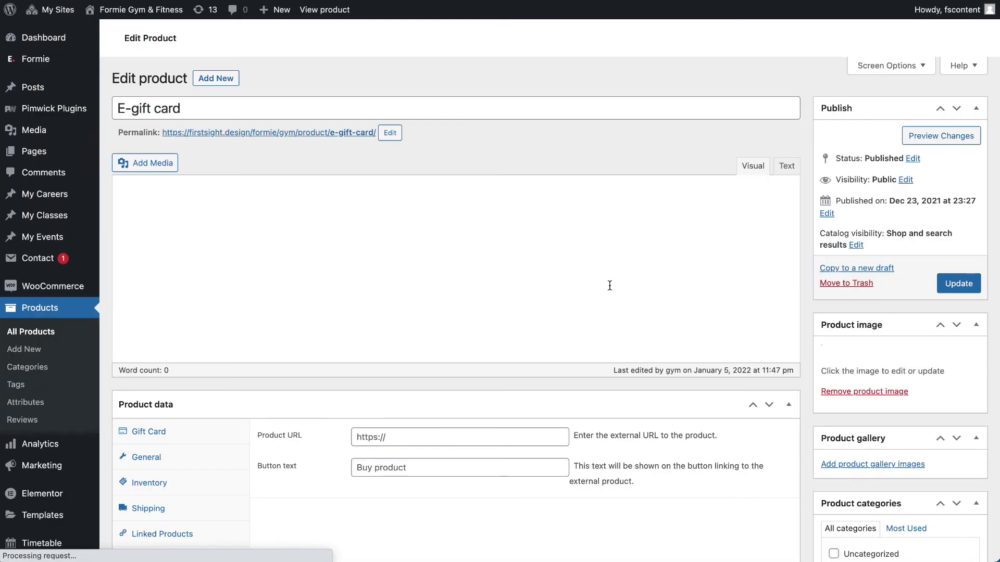
scroll(609, 285, down, 10)
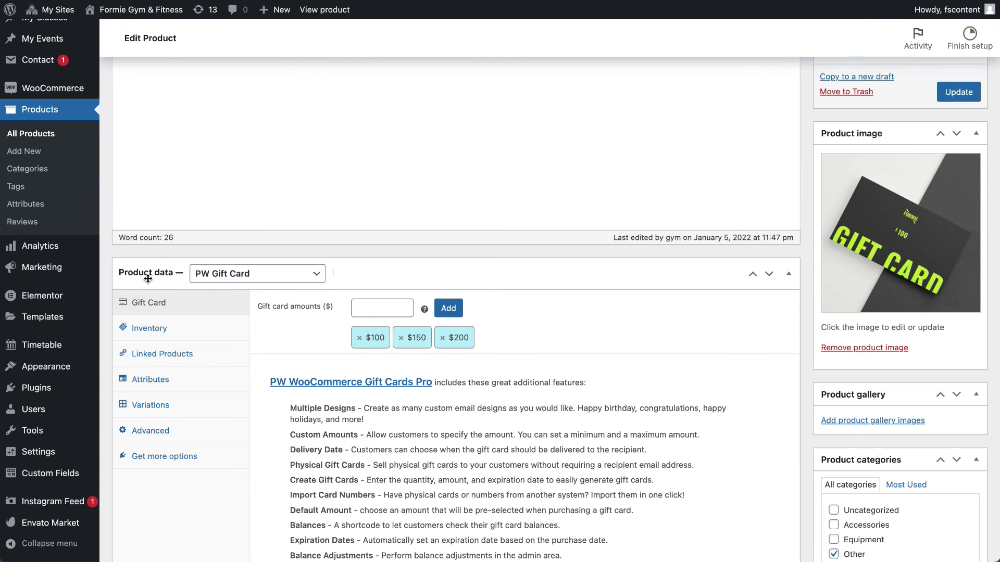
click(252, 278)
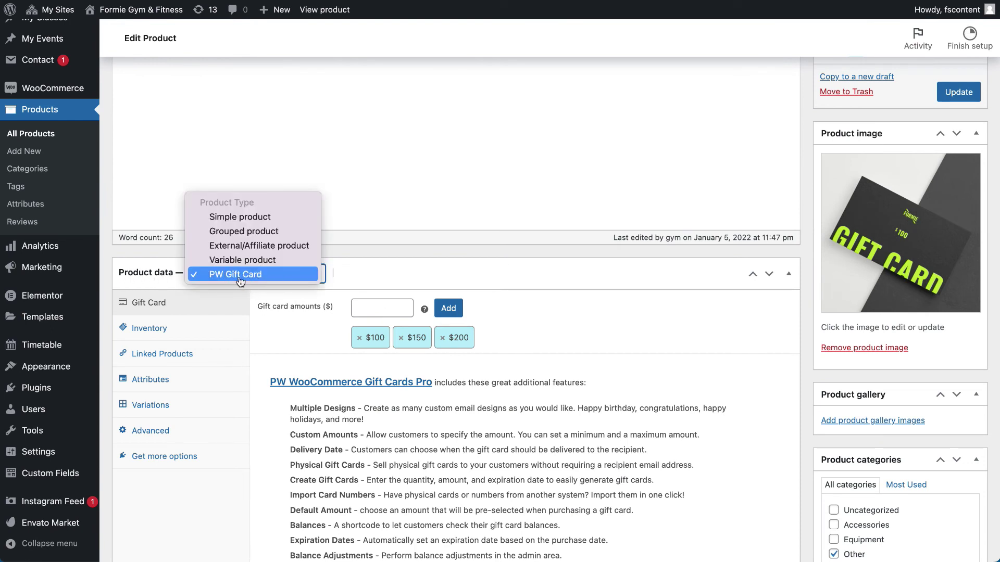
click(262, 275)
Step: Add a $50 gift card amount to the E-gift card and update the product
click(383, 310)
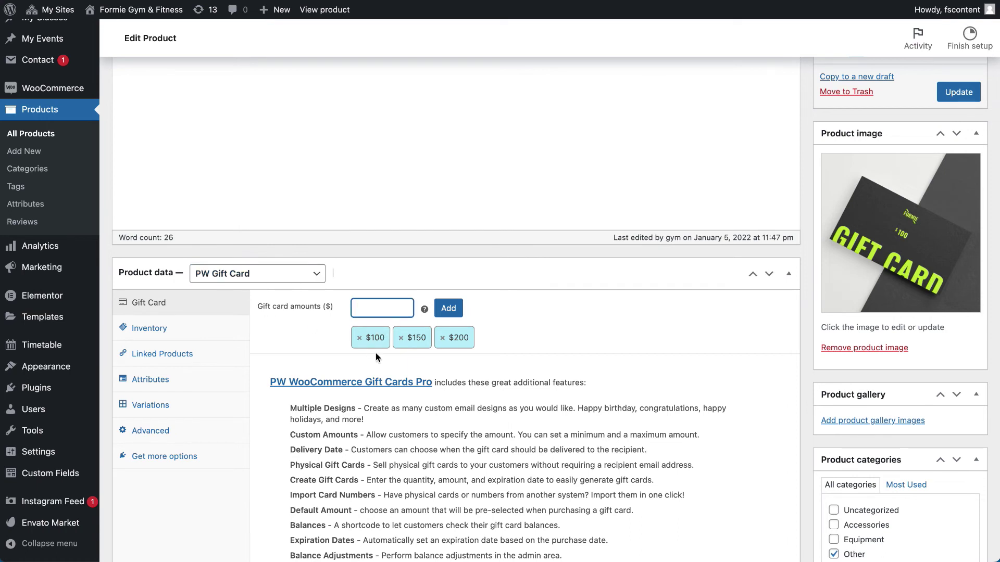
click(443, 310)
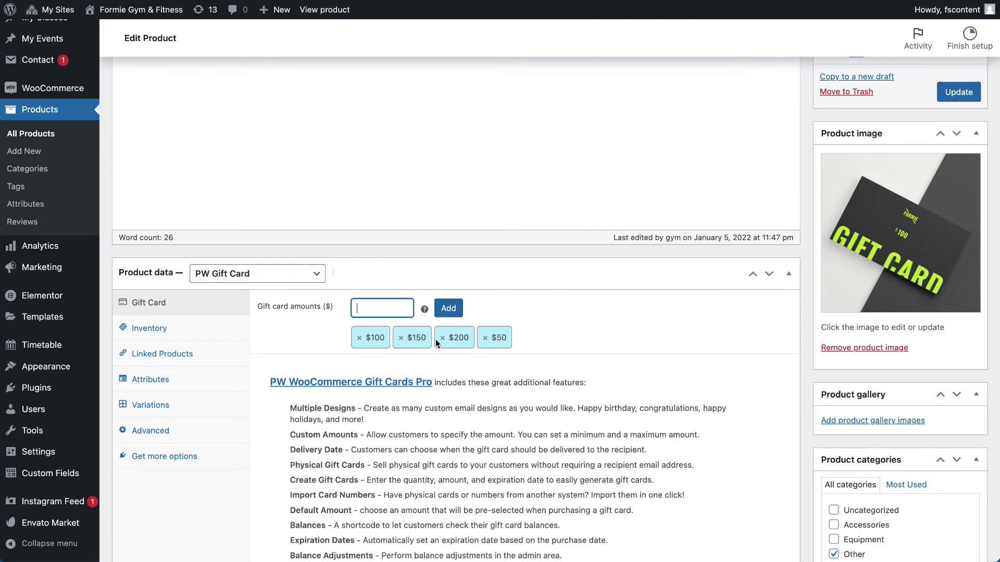
click(958, 93)
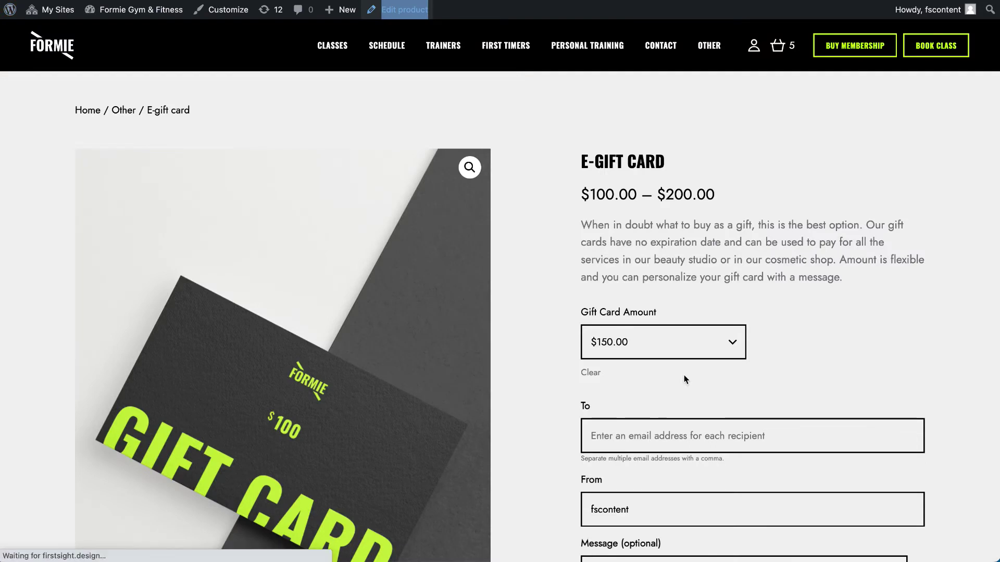
Step: Check the gift card amount choices on the live E-gift card page against the amounts in the product's settings
click(677, 341)
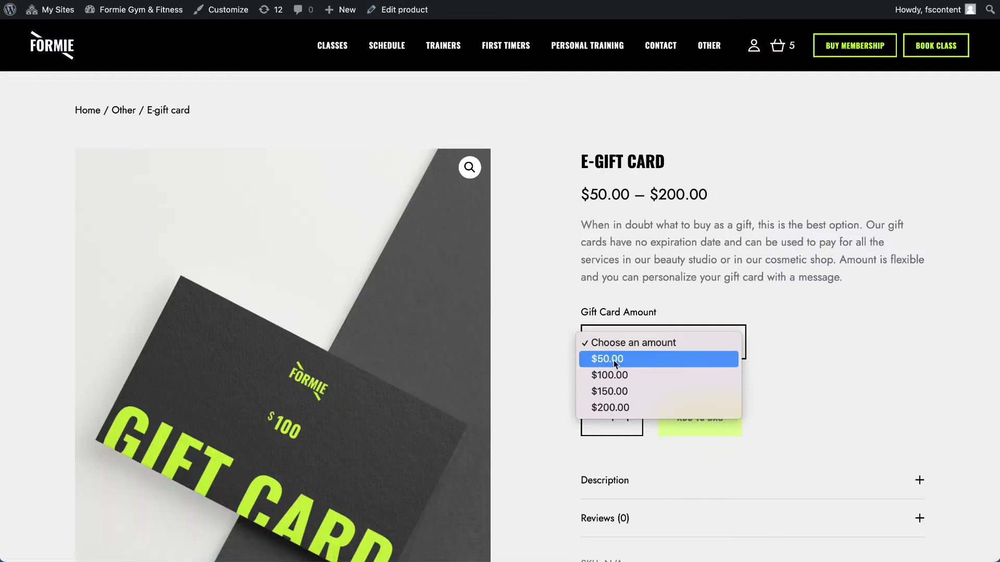
click(791, 332)
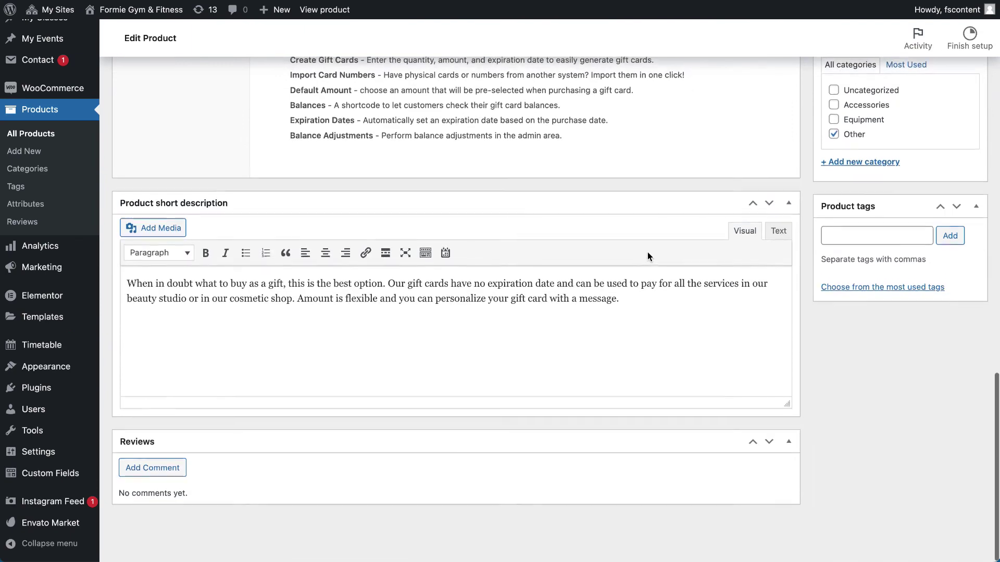
scroll(648, 252, up, 6)
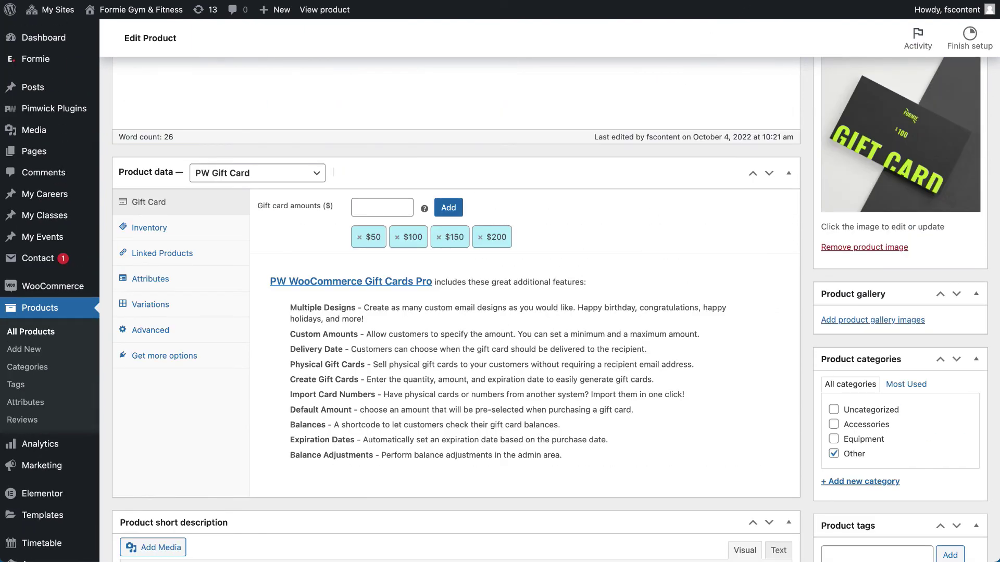
scroll(691, 426, down, 7)
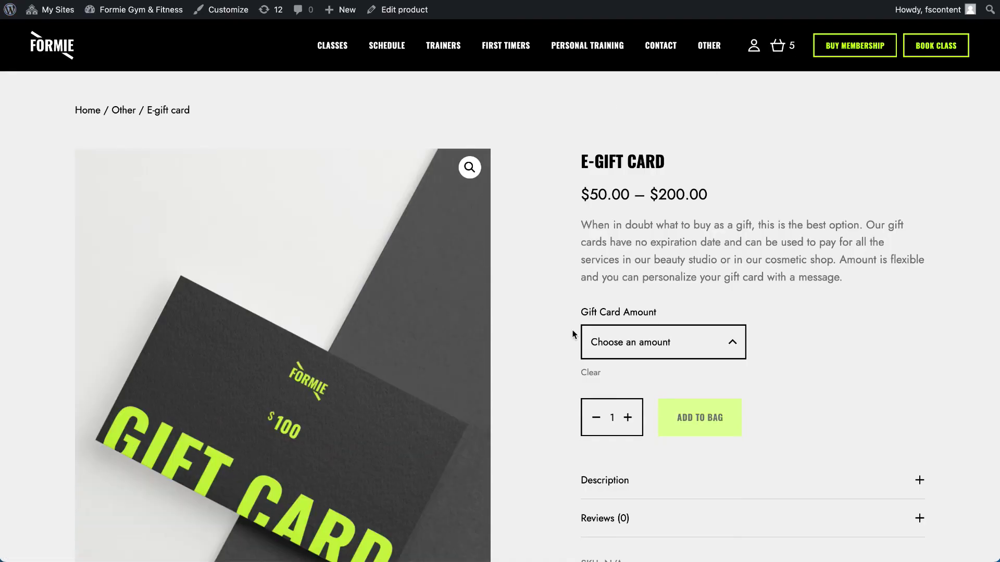
scroll(687, 362, down, 8)
scroll(687, 363, up, 8)
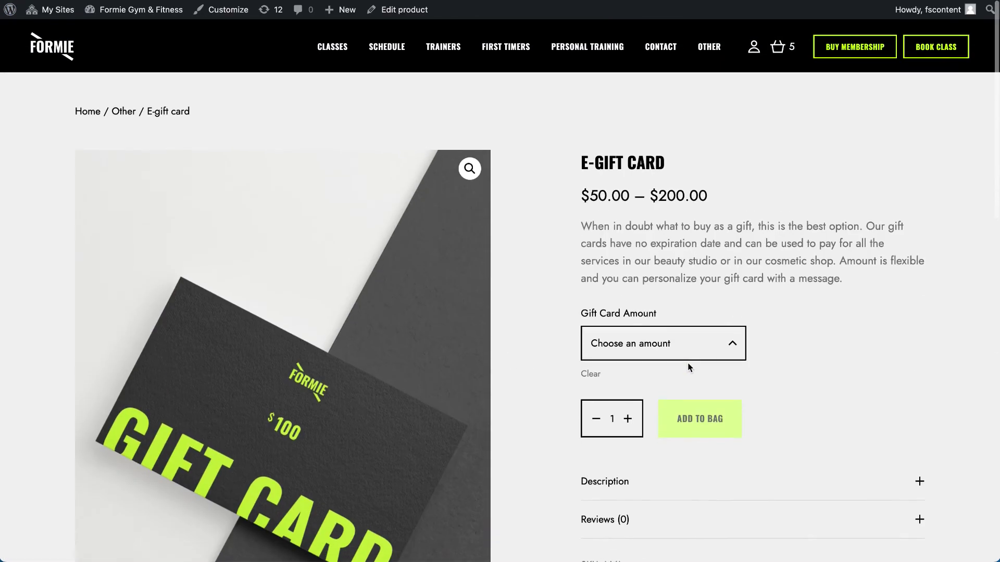
Step: Choose the $50.00 amount on the live E-gift card page and review the purchase fields
click(668, 336)
click(676, 357)
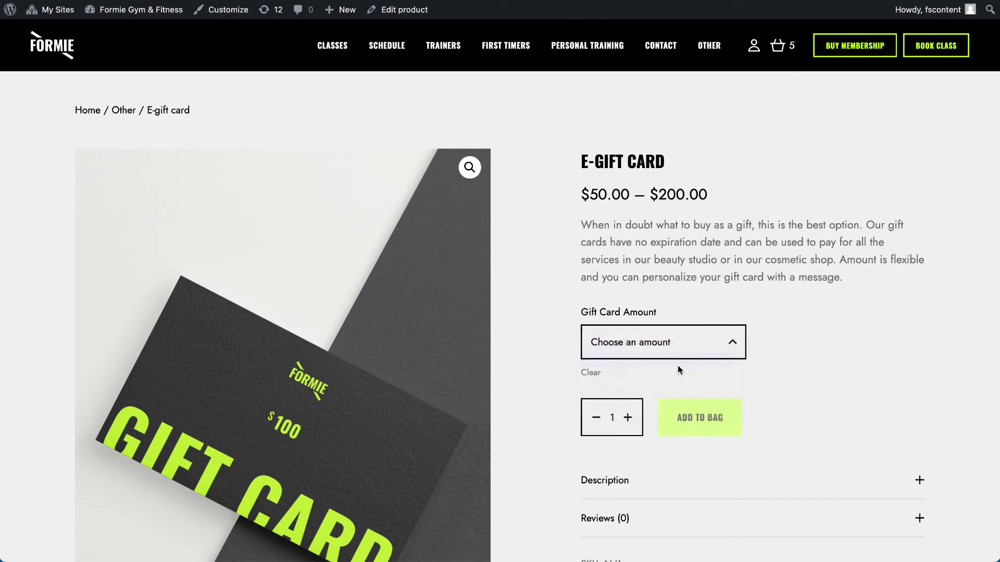
scroll(757, 362, down, 4)
scroll(757, 358, up, 4)
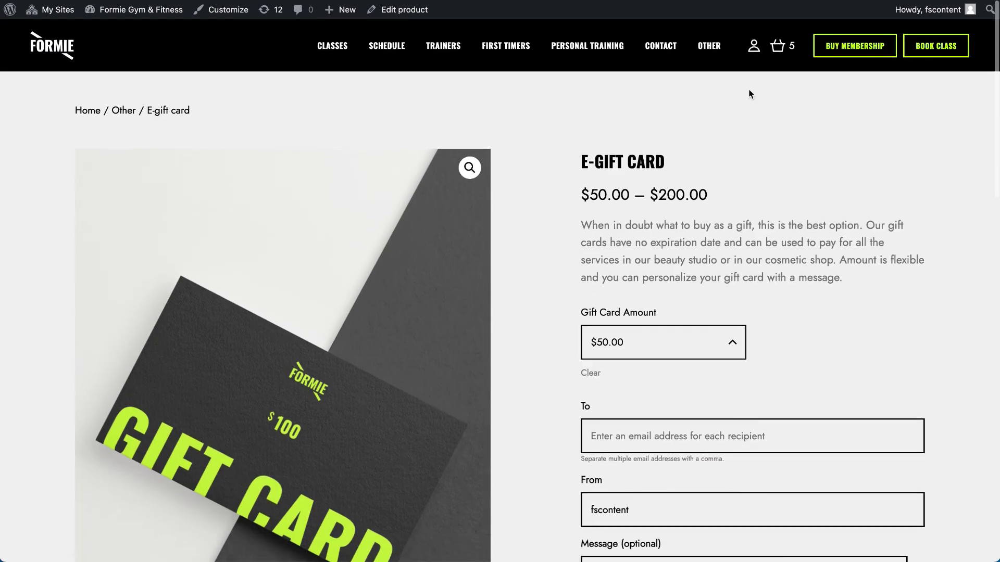
Step: Open the Blog v1 Catalog page and look through its featured article and article grid
mouse_move(711, 50)
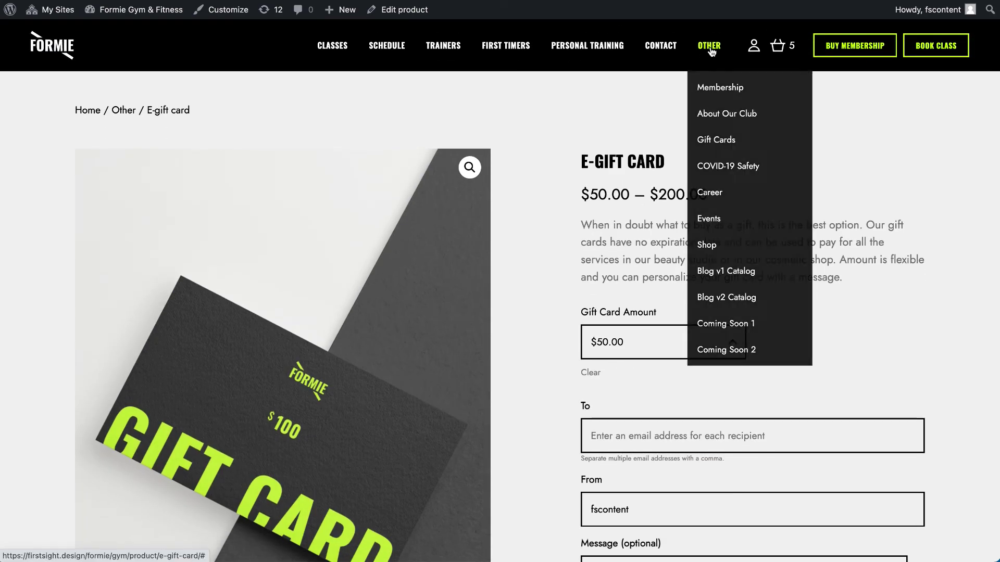
click(718, 271)
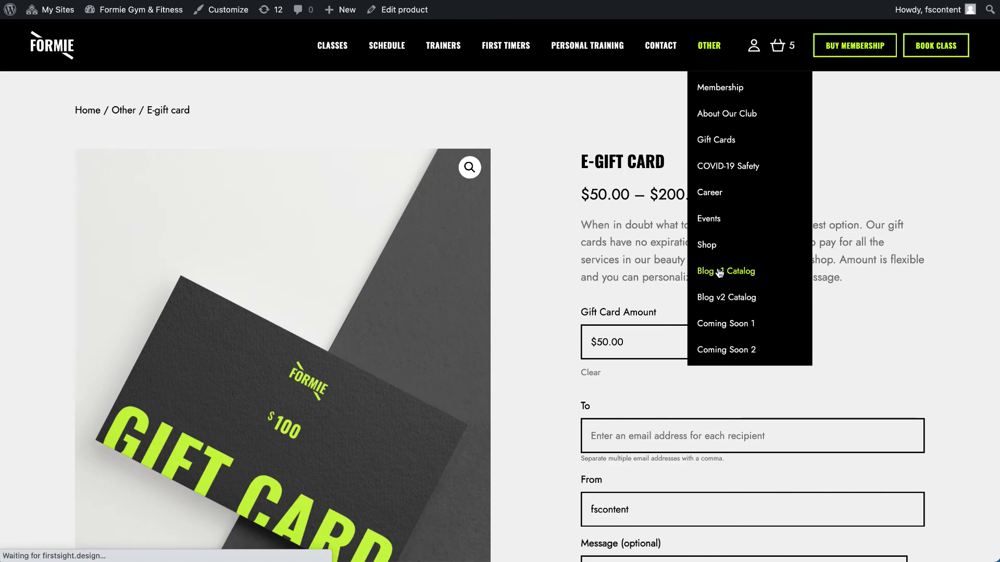
scroll(710, 255, down, 5)
scroll(708, 246, down, 10)
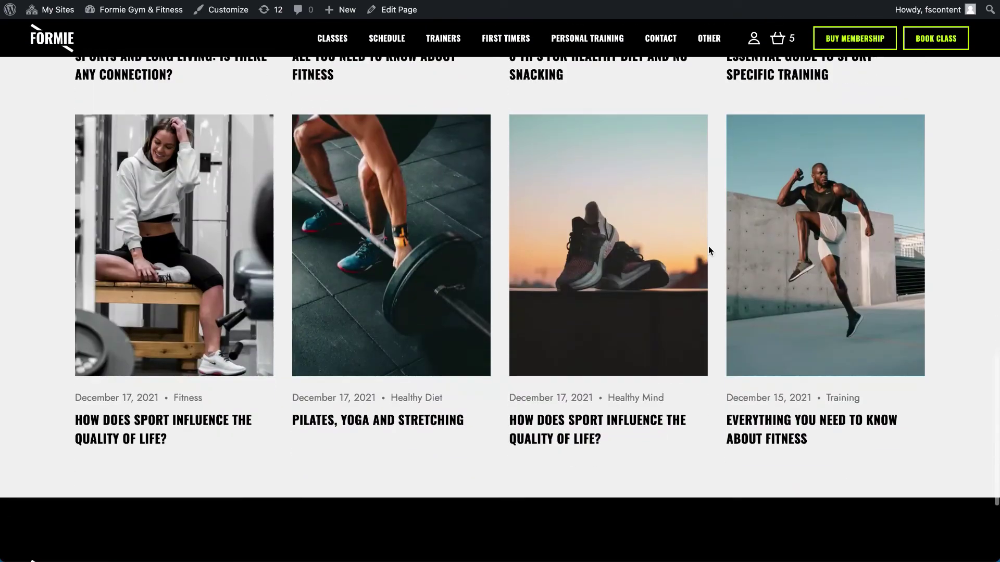
scroll(708, 245, up, 20)
Step: Open the Blog v2 Catalog page and review its post list and sidebar with search, recent posts and tags
mouse_move(709, 51)
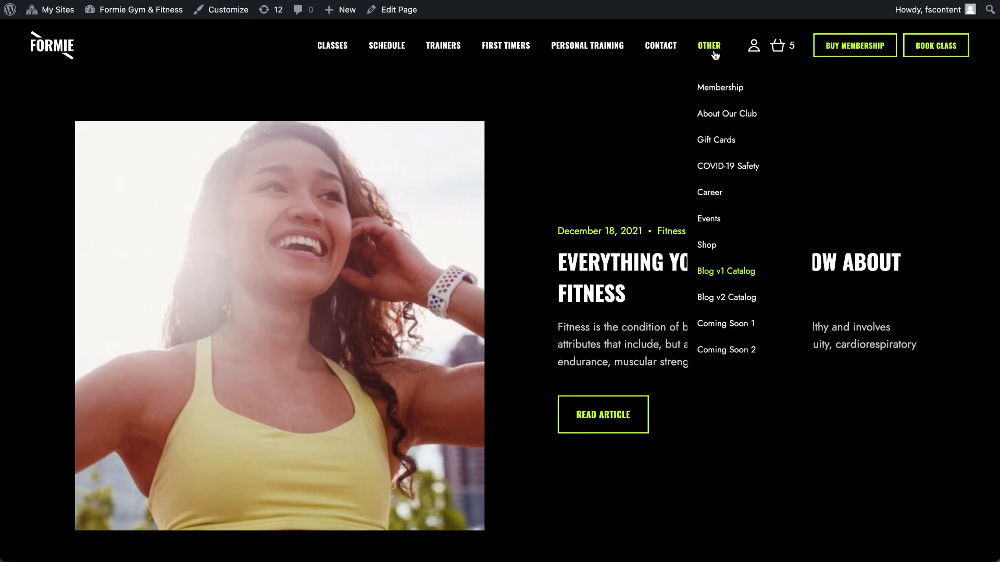
click(711, 302)
scroll(711, 306, down, 20)
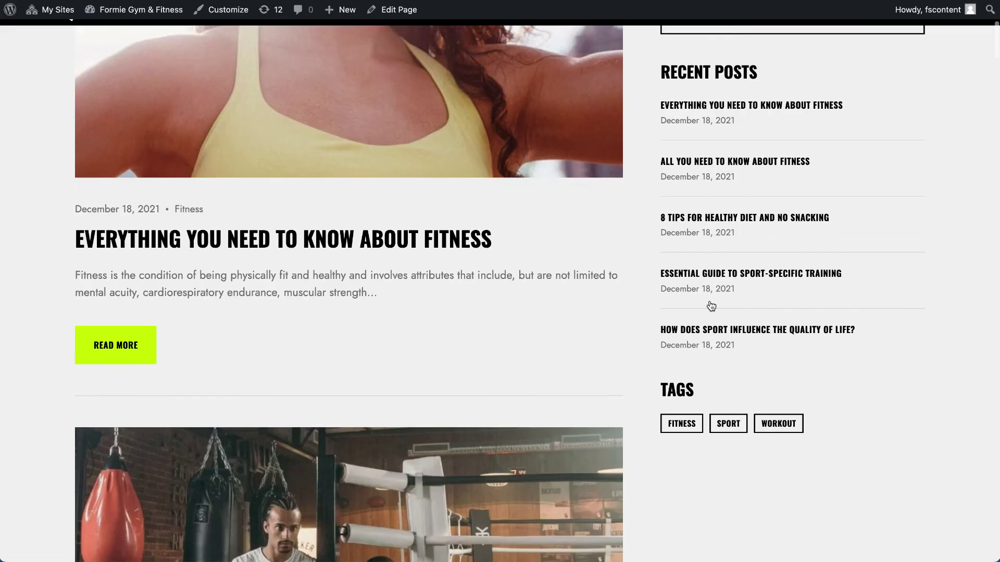
scroll(495, 345, down, 20)
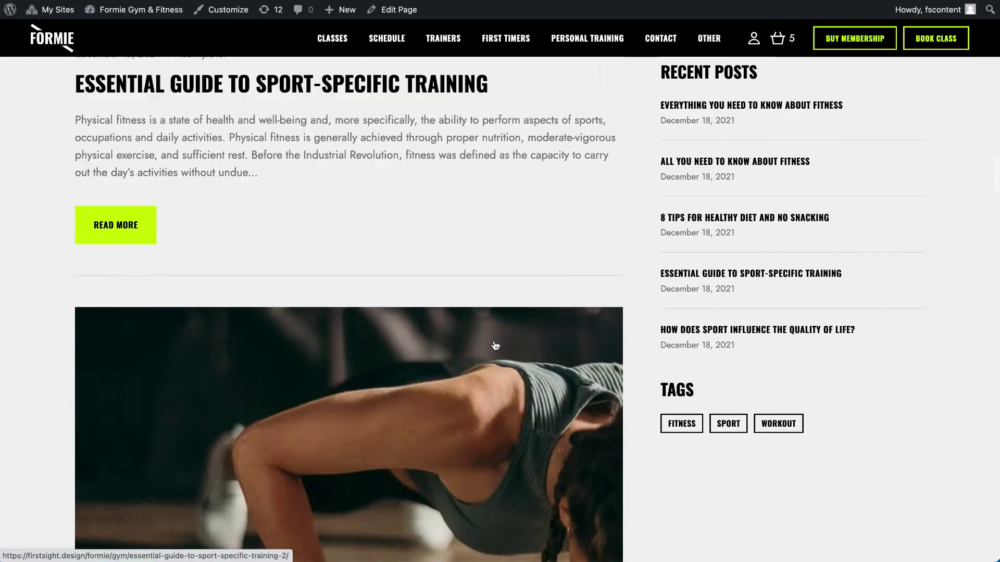
scroll(495, 346, up, 20)
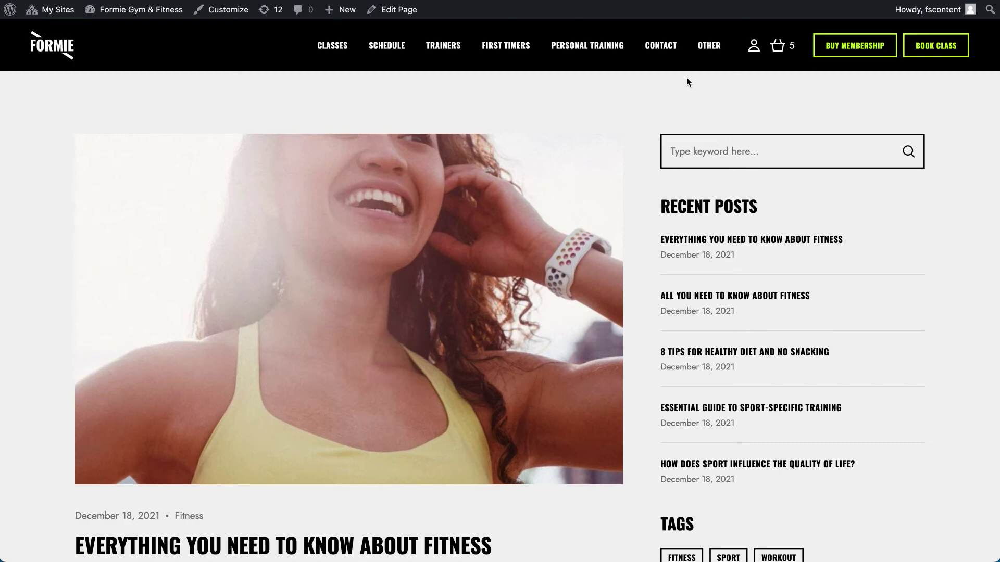
Step: In the Customizer's Homepage Settings, keep Blog as the posts page and publish
mouse_move(703, 56)
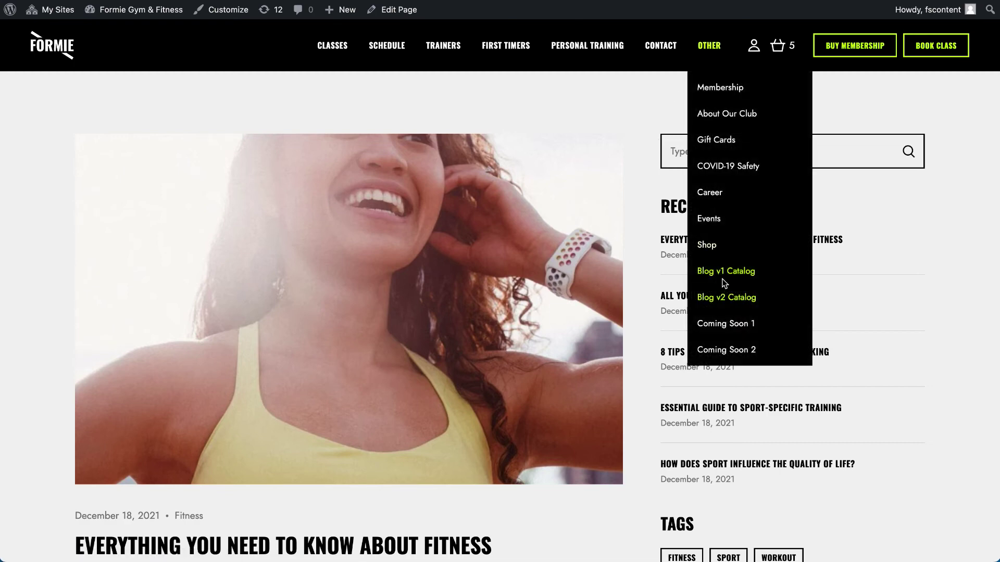
click(228, 9)
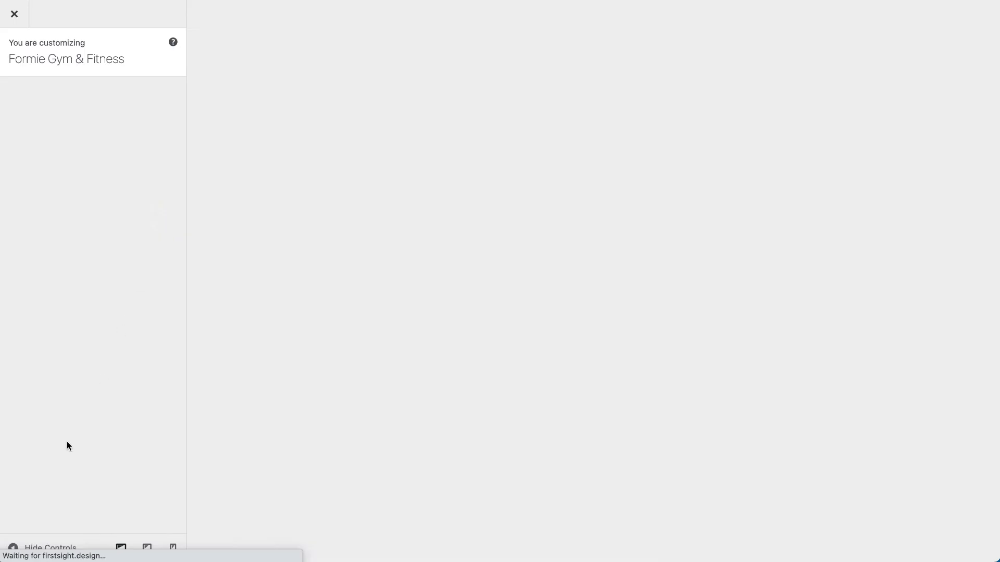
scroll(67, 442, down, 3)
click(66, 440)
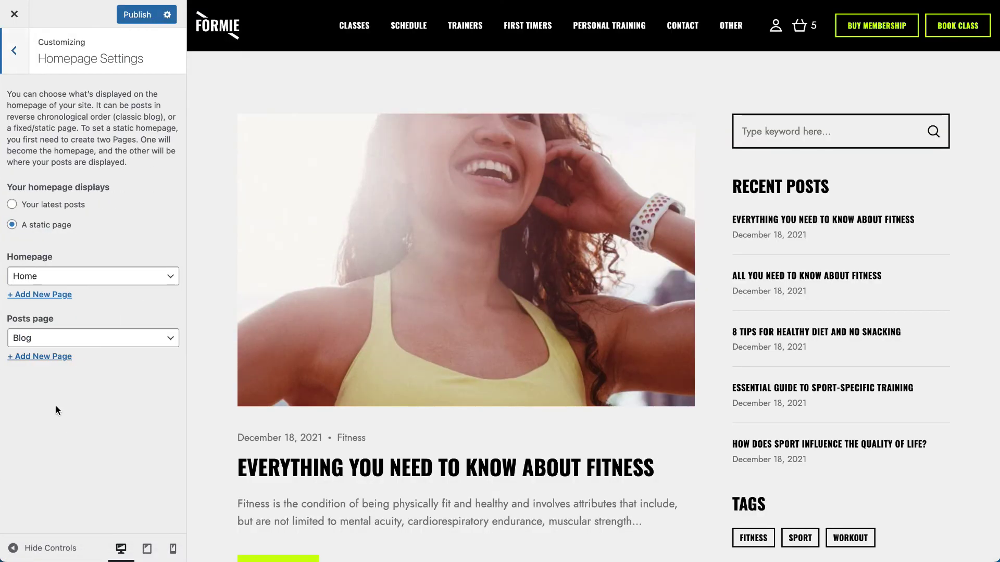
click(71, 338)
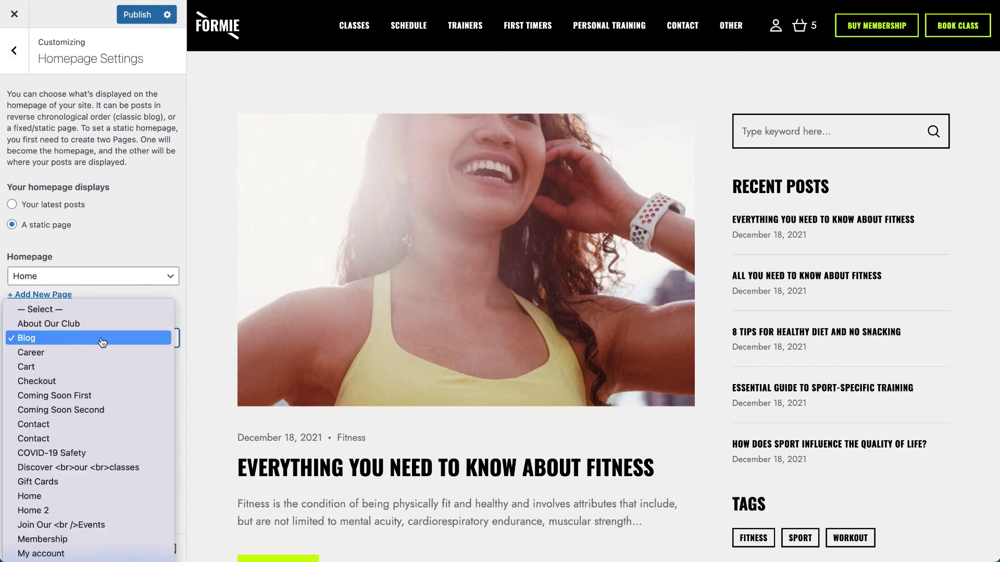
click(102, 342)
click(137, 15)
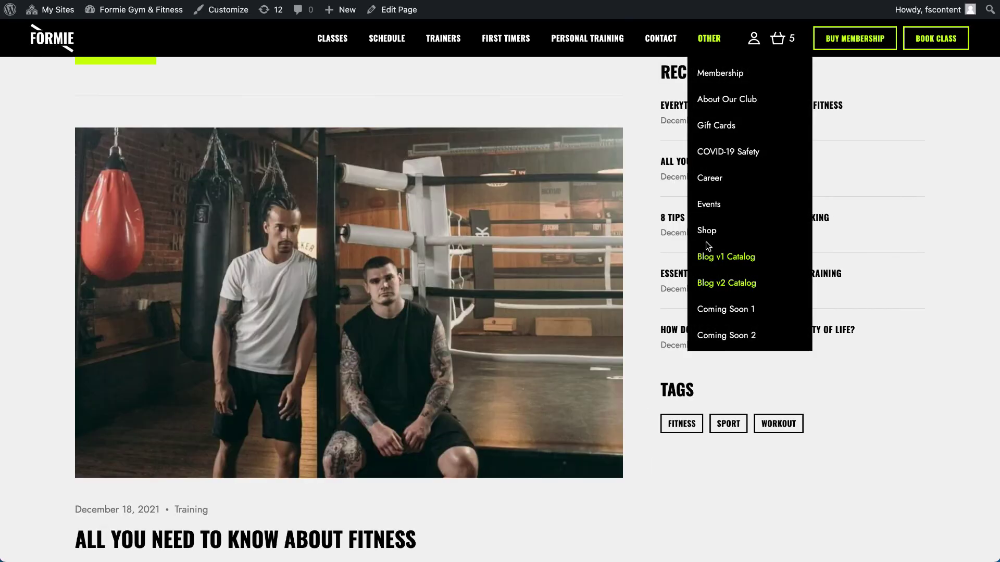
Step: Return to the Blog v1 Catalog page and review its layout from the featured article to the last posts
click(708, 258)
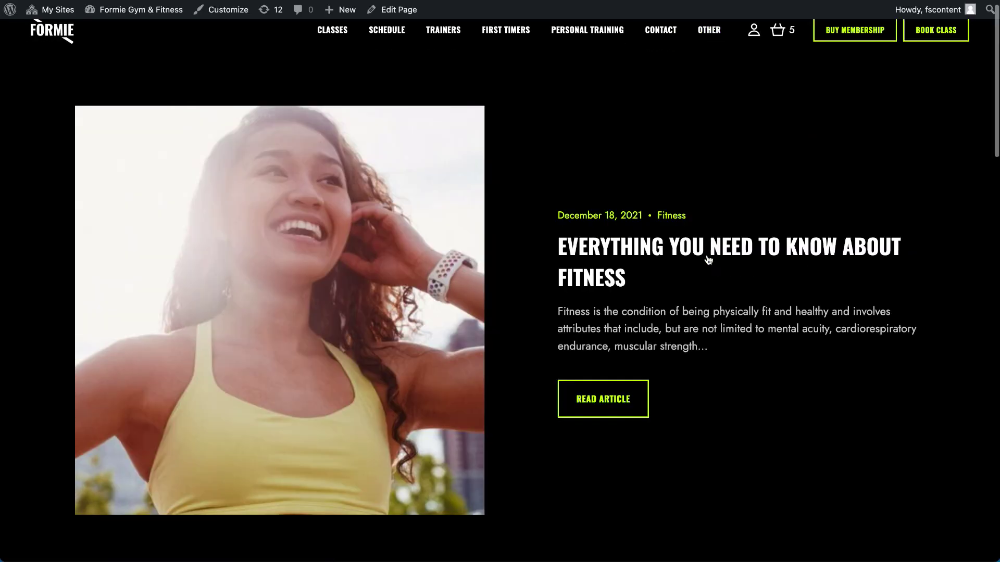
scroll(708, 259, down, 15)
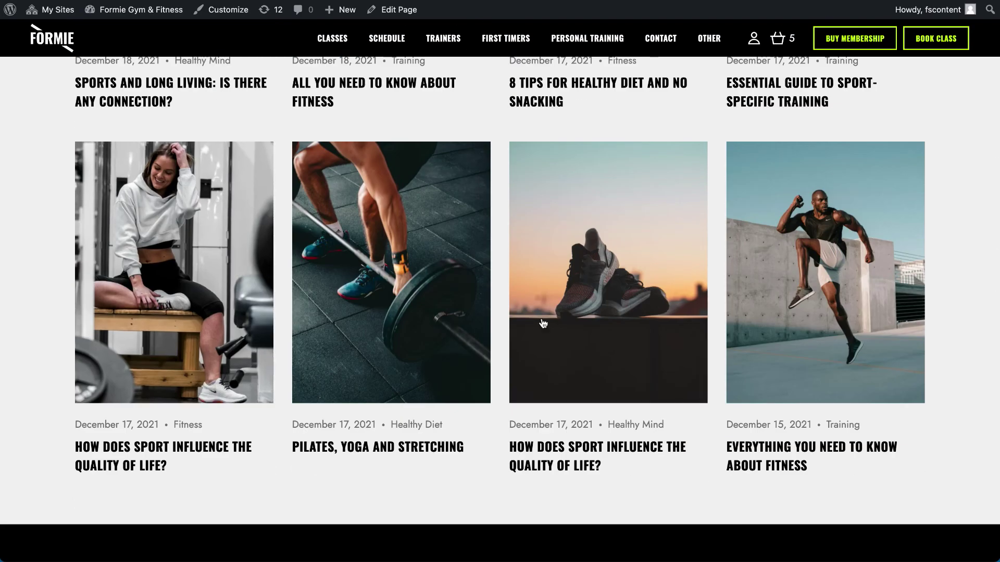
scroll(708, 260, up, 15)
Step: Open the site's dashboard in a new tab, go to the list of all posts, and dismiss the notices above it
mouse_move(180, 17)
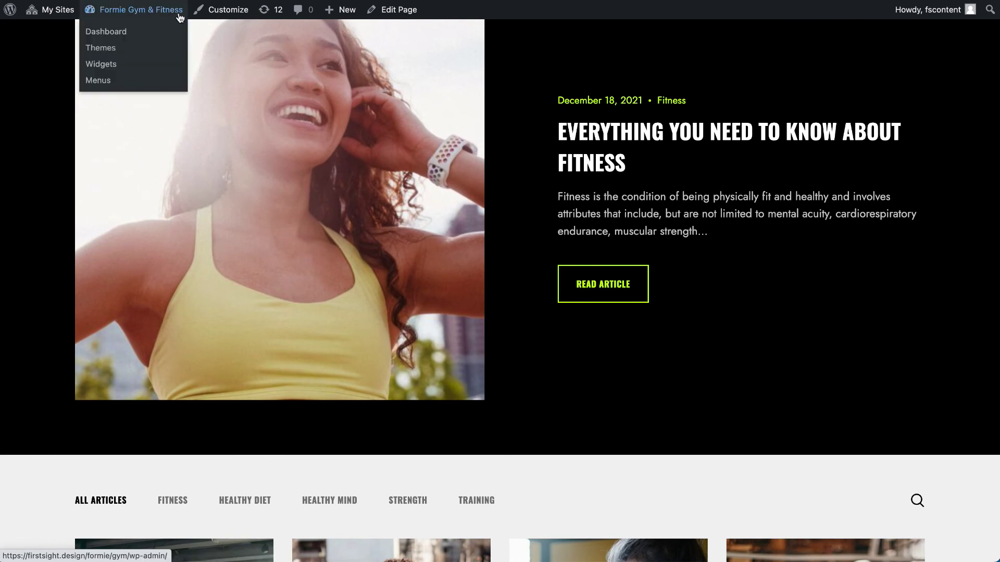
right_click(119, 33)
click(136, 36)
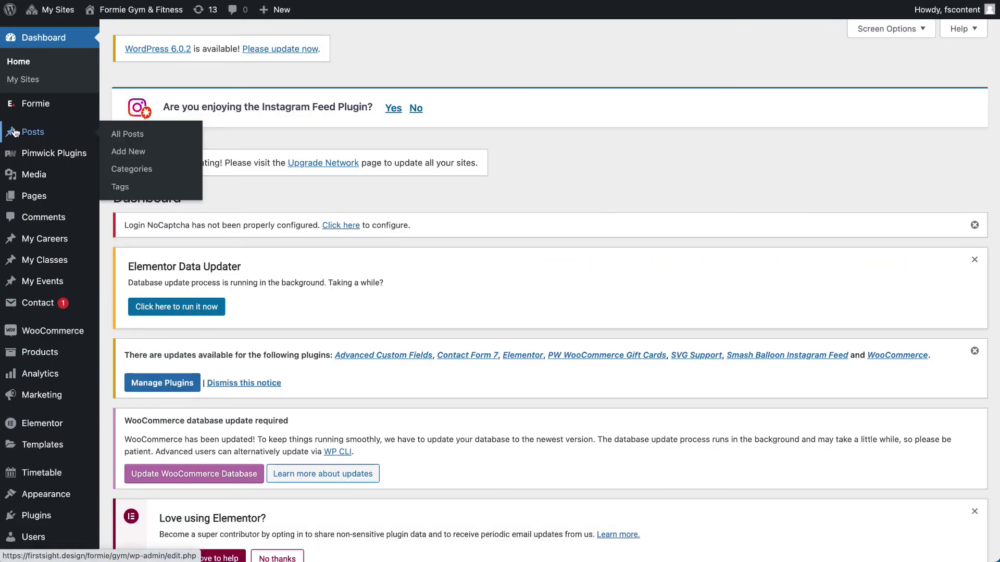
click(14, 132)
click(975, 226)
click(975, 228)
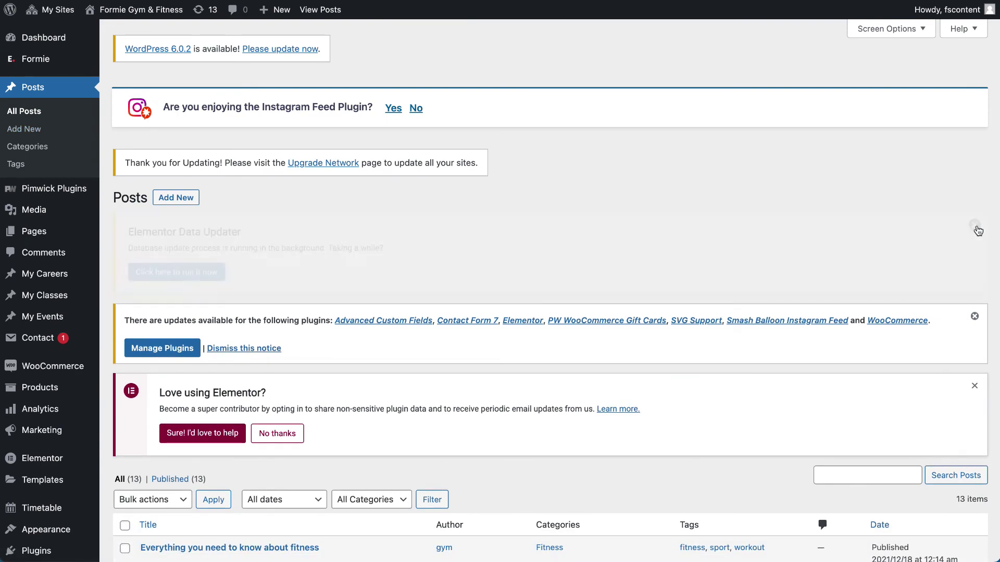
click(975, 227)
click(975, 227)
scroll(803, 355, down, 4)
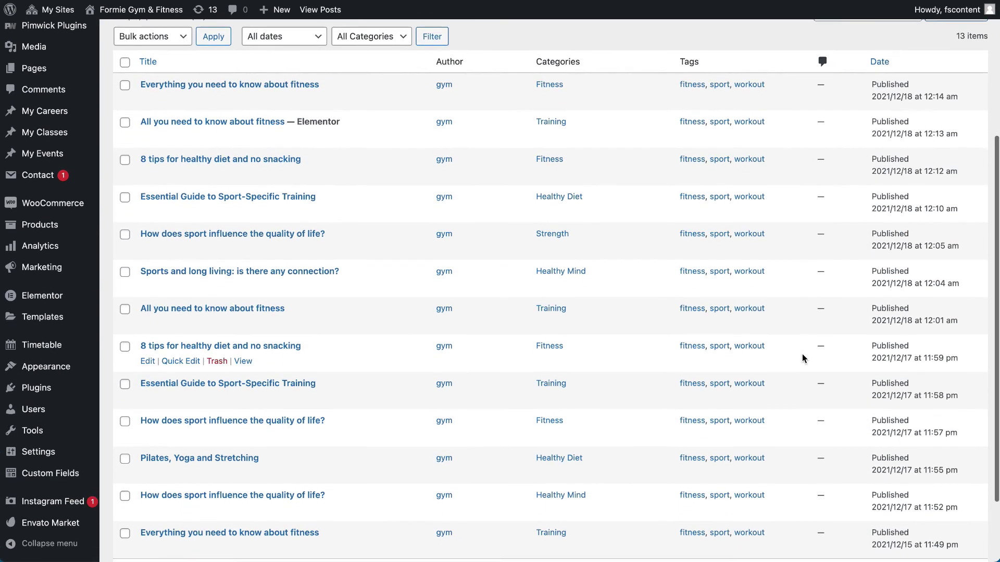
scroll(801, 358, up, 4)
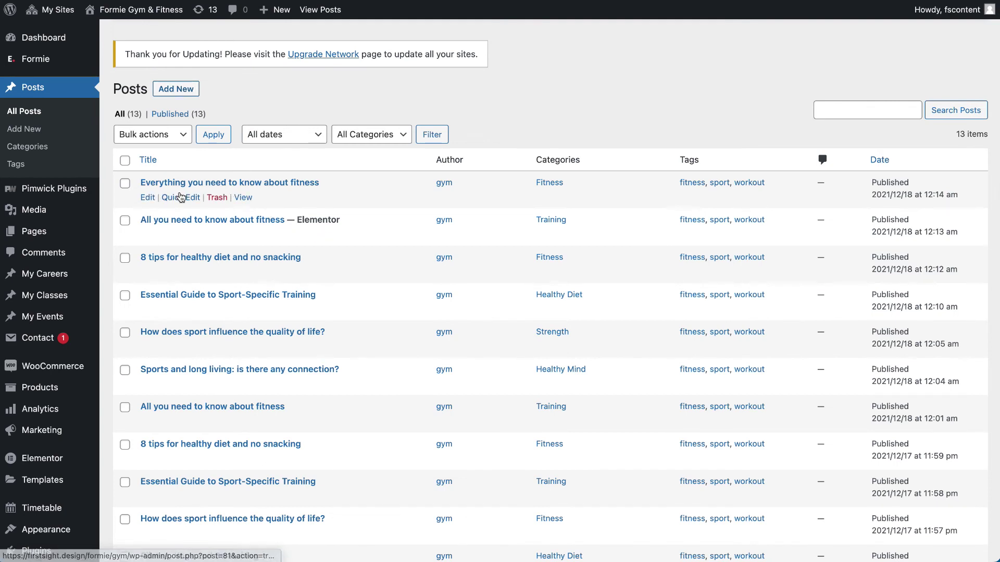
Step: Open the post "Everything you need to know about fitness" for editing and examine its text and image blocks
click(146, 198)
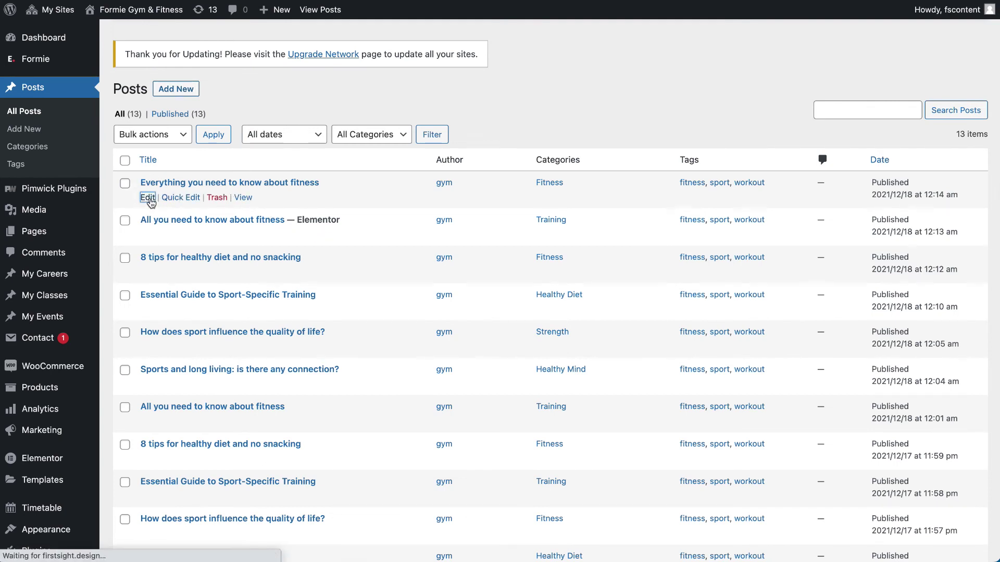
scroll(228, 245, down, 20)
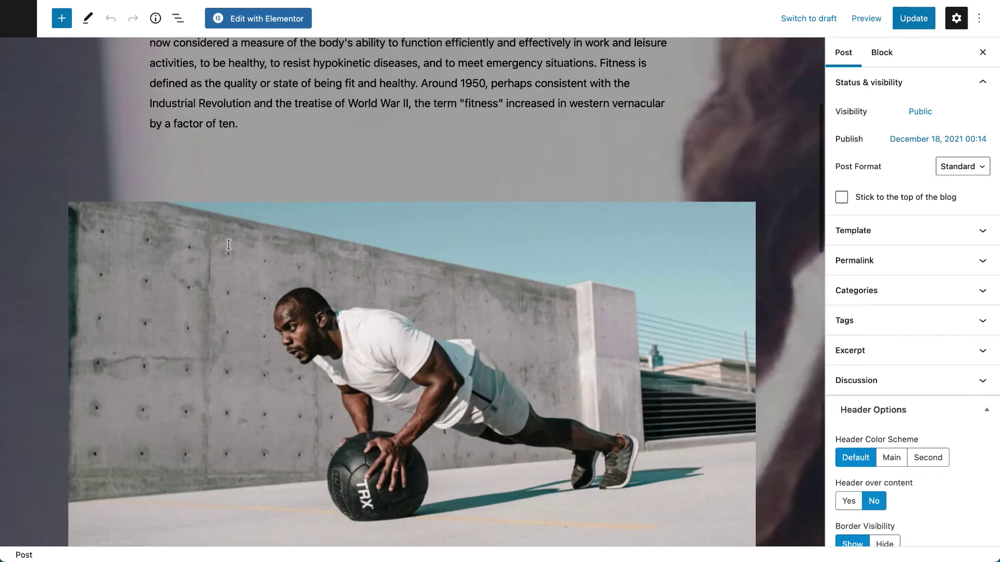
scroll(228, 245, up, 15)
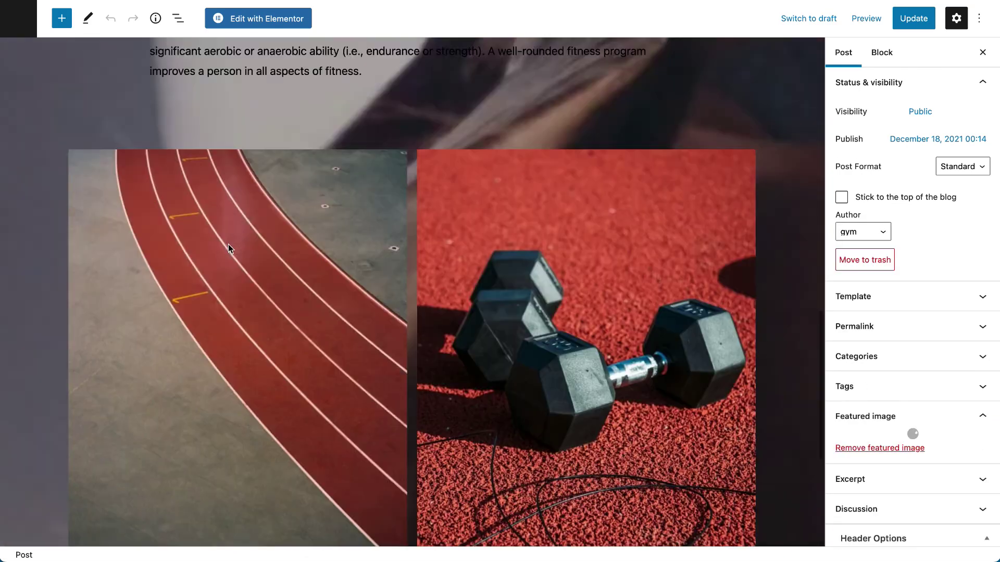
click(610, 114)
click(572, 250)
scroll(423, 250, down, 6)
scroll(465, 242, down, 5)
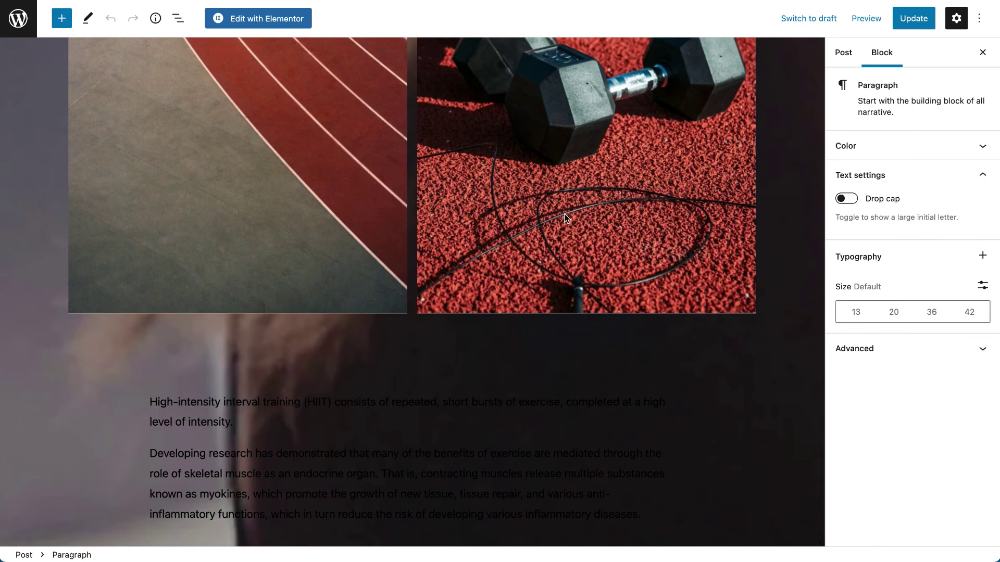
Step: In the post settings, view the featured image in the media library without changing it, and show the post's categories
click(843, 56)
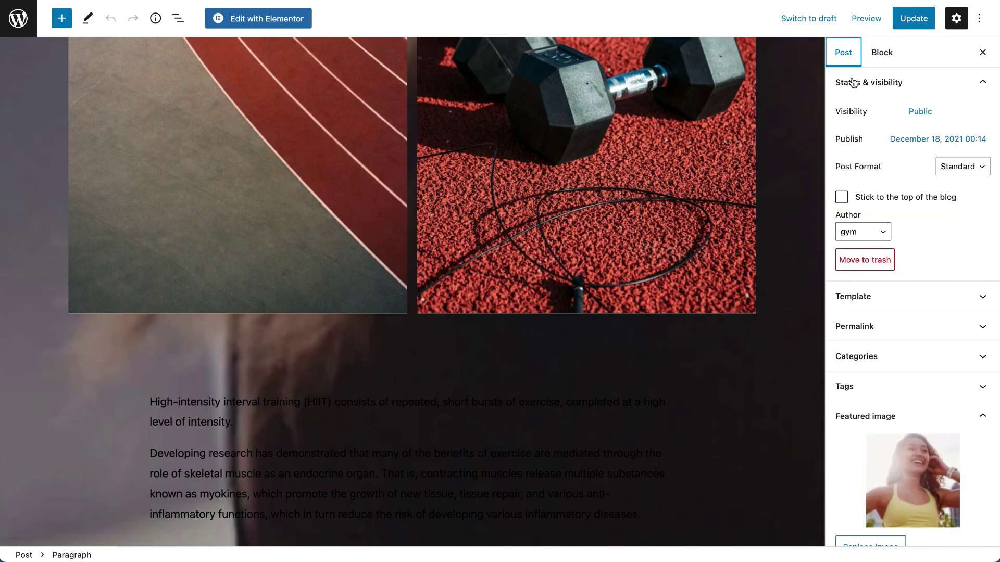
click(937, 472)
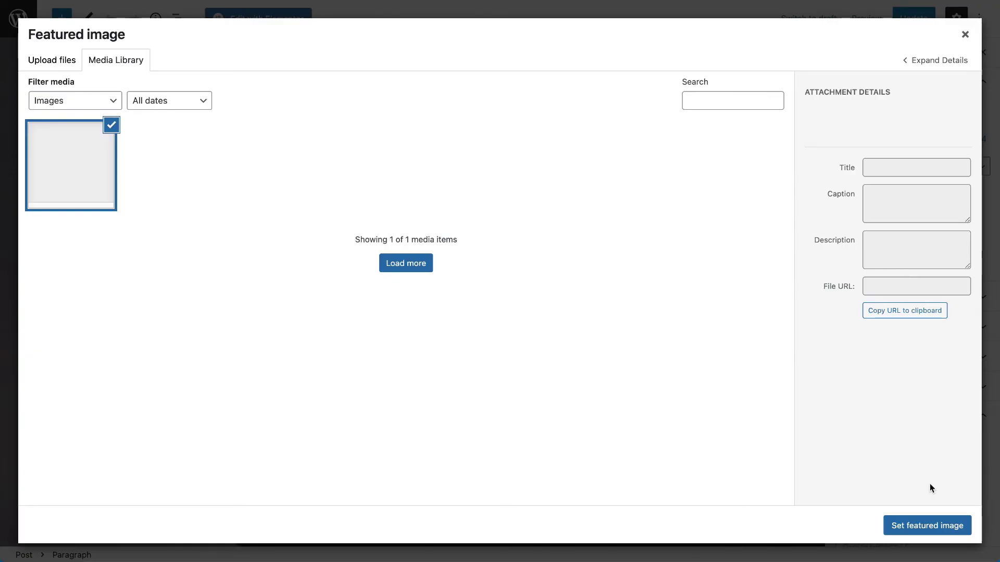
click(966, 35)
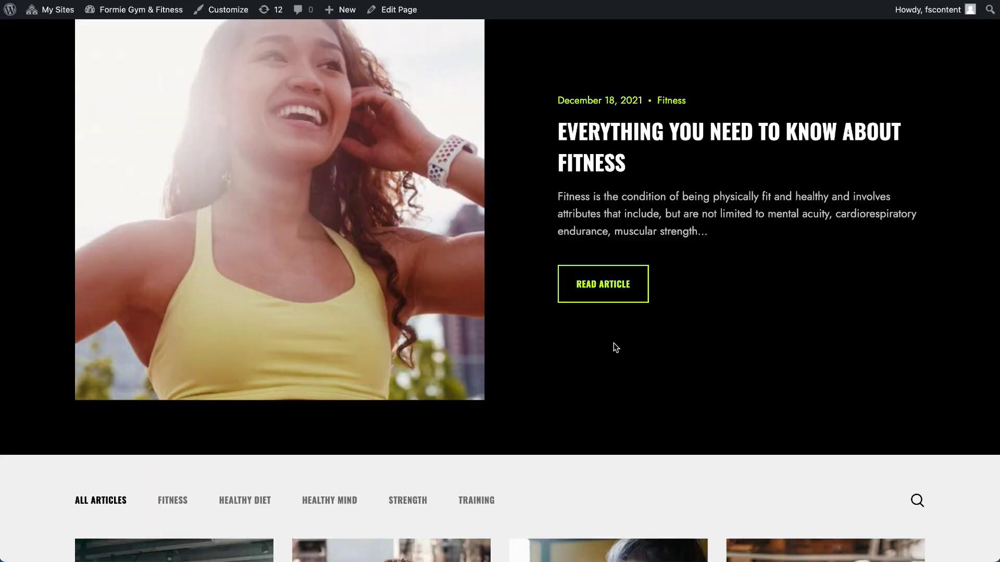
scroll(615, 347, up, 3)
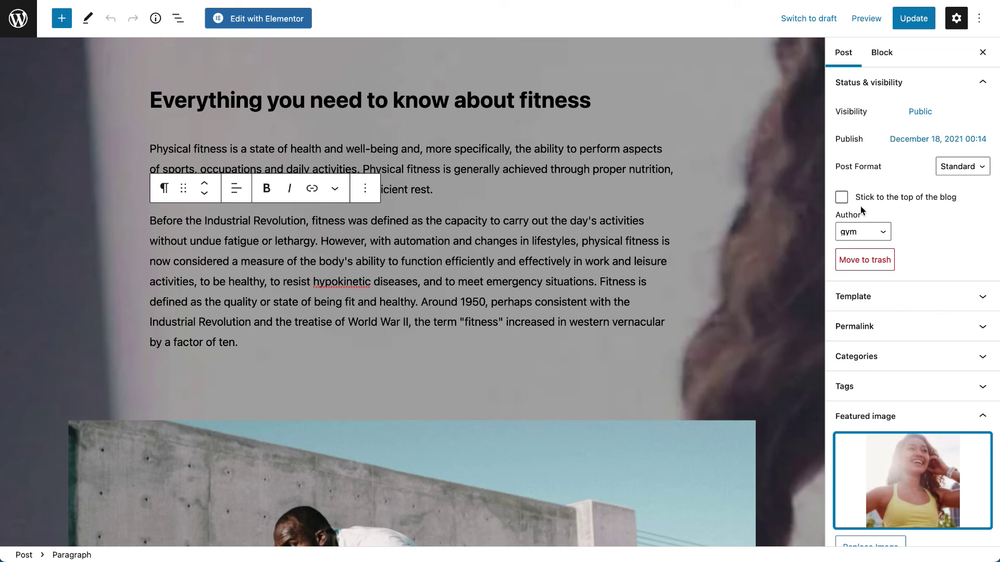
click(893, 361)
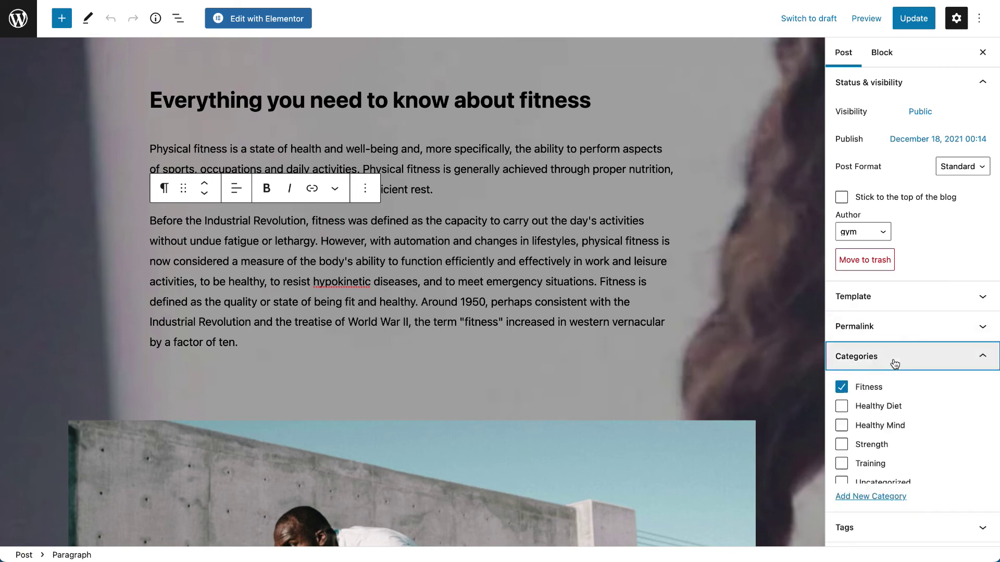
Step: Show the post's tags, look through the featured image and header options, and update the post
scroll(911, 286, down, 5)
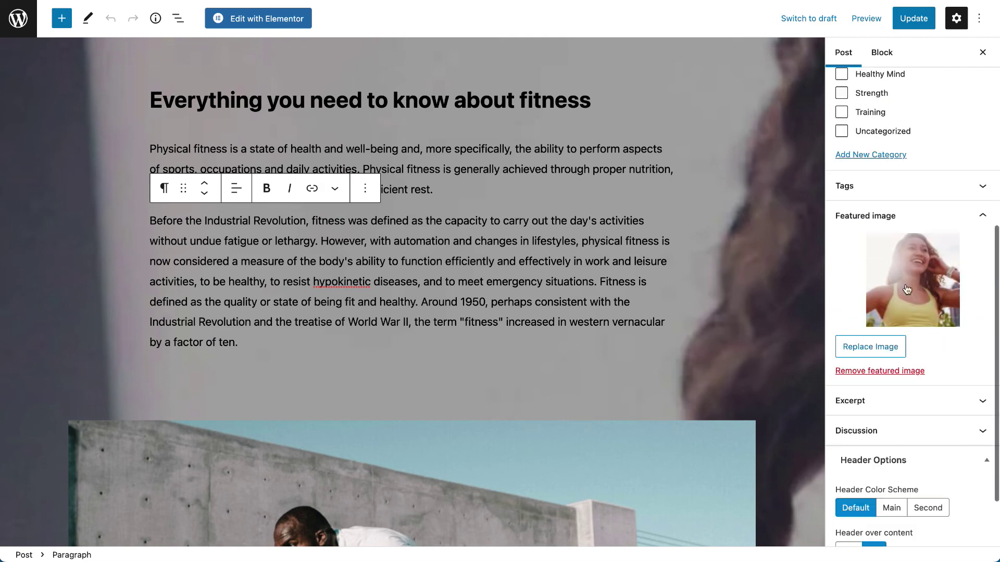
click(885, 194)
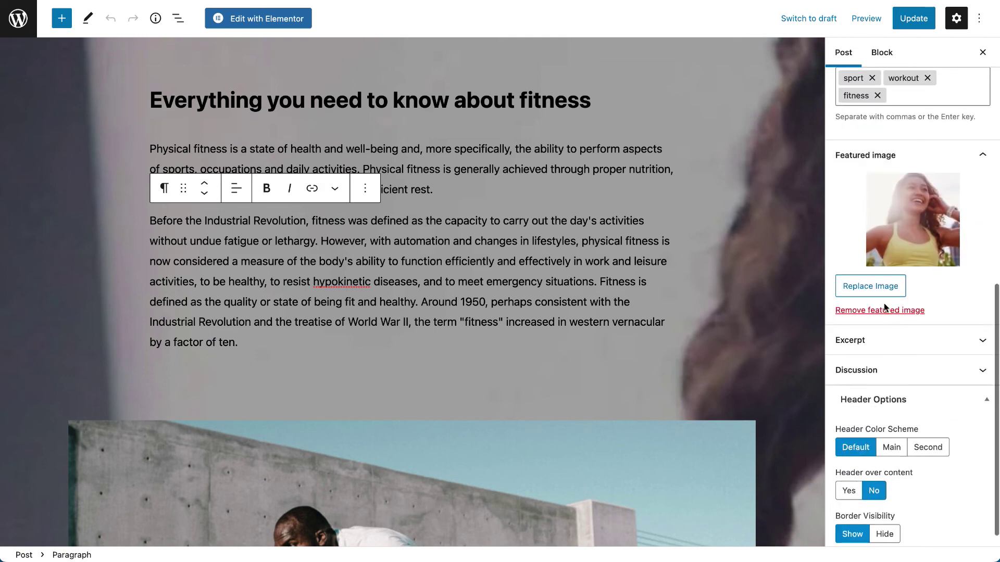
scroll(883, 302, down, 1)
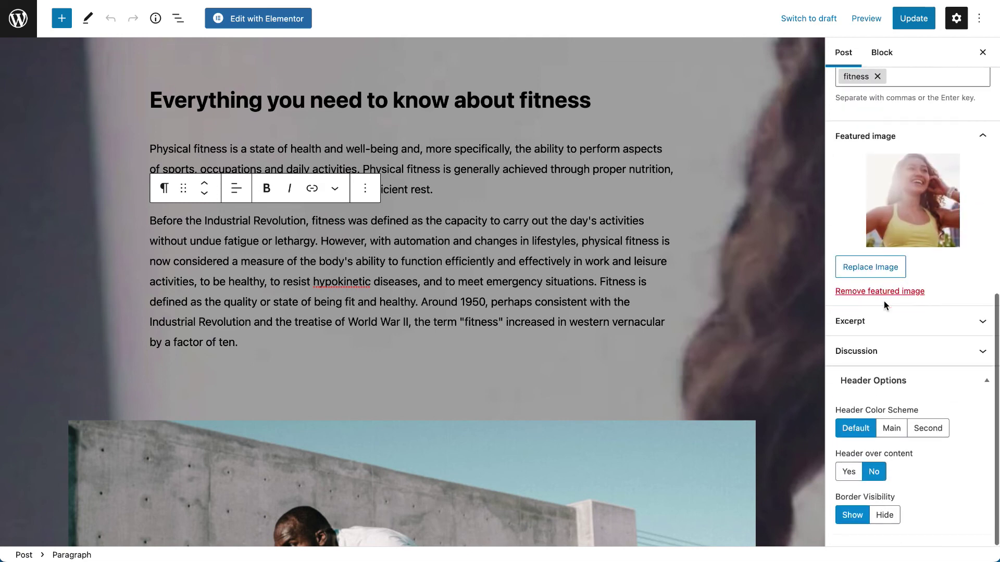
click(912, 20)
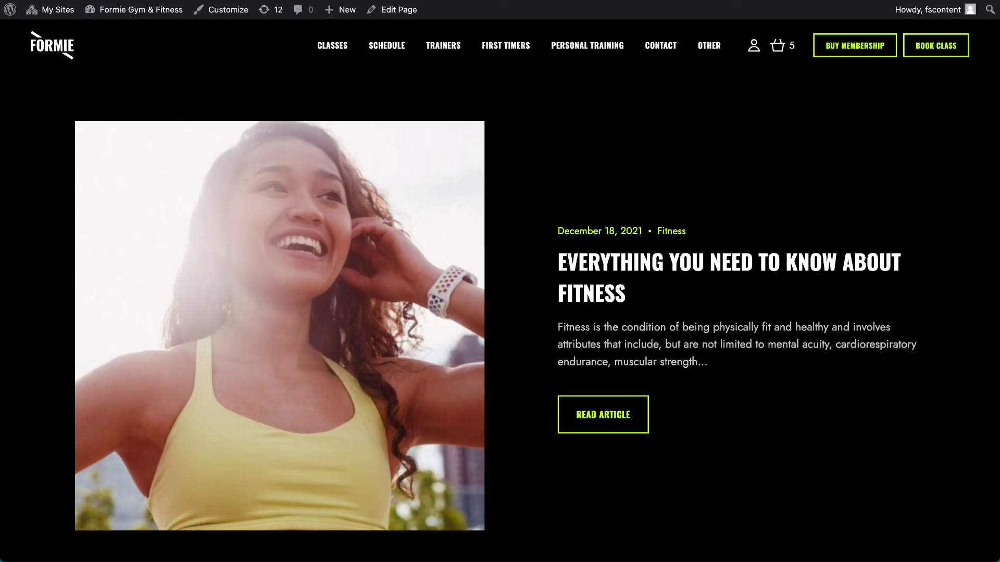
Step: Return to the Blog v1 Catalog page and look through its featured article, category filters and post grid
scroll(585, 264, down, 10)
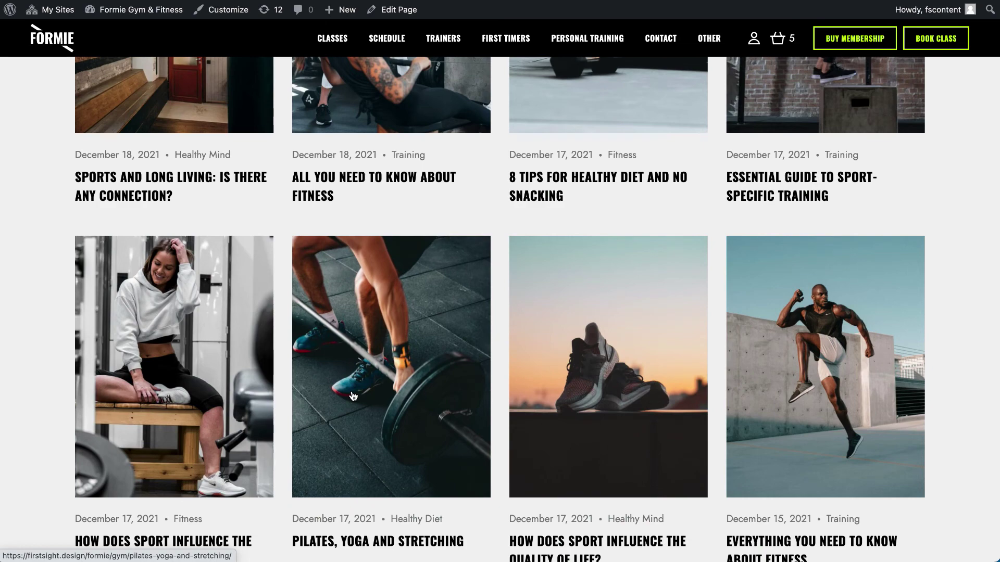
scroll(352, 397, up, 1)
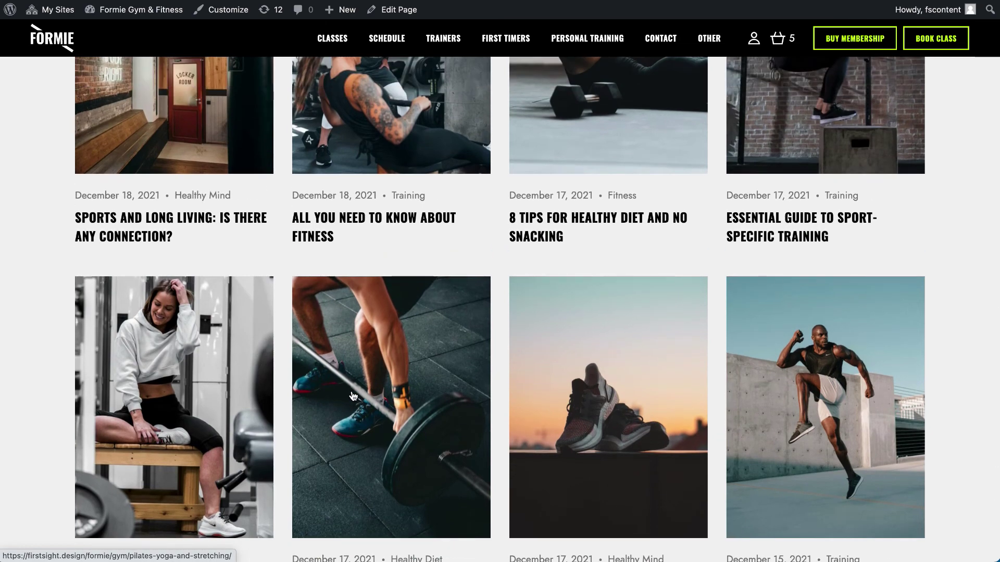
scroll(353, 397, up, 12)
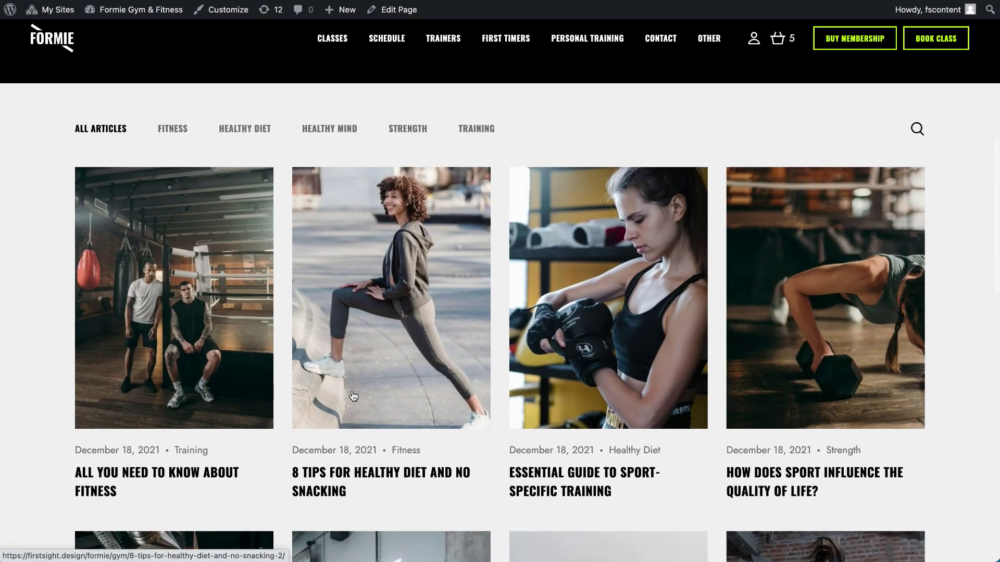
scroll(352, 396, up, 10)
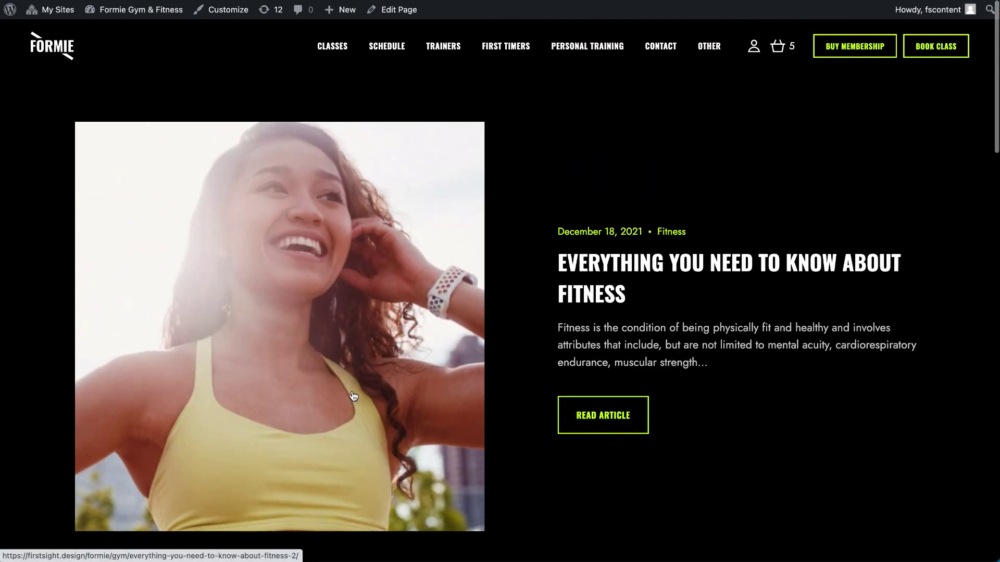
Step: Open the Coming Soon 1 page, look it over, and open it for editing in Elementor
mouse_move(716, 50)
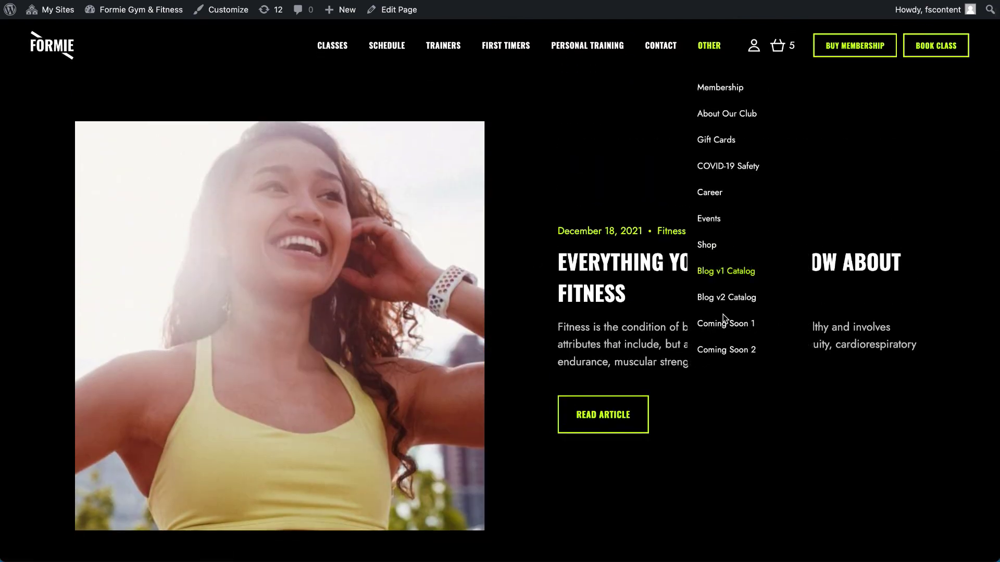
click(725, 328)
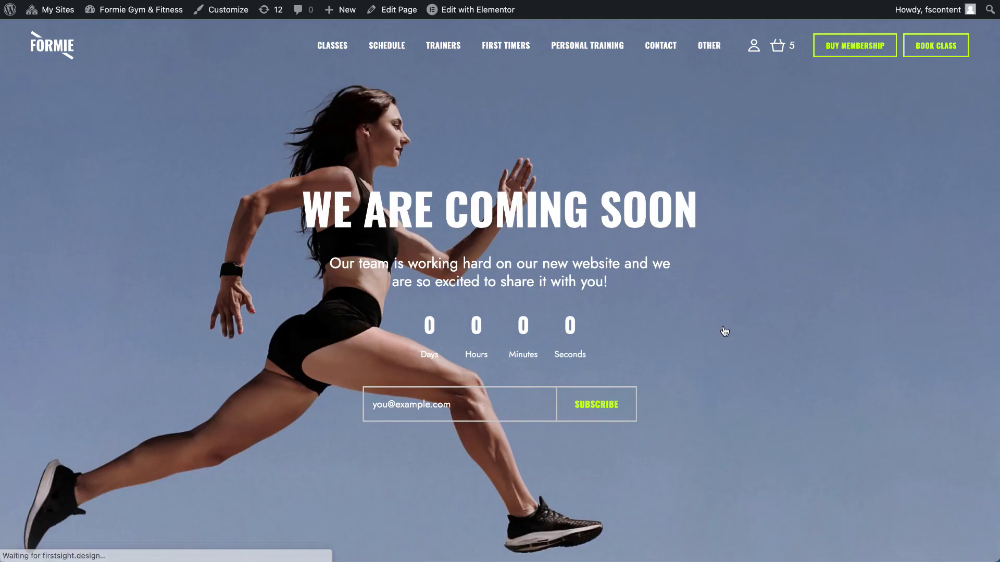
scroll(724, 331, down, 6)
scroll(724, 331, up, 6)
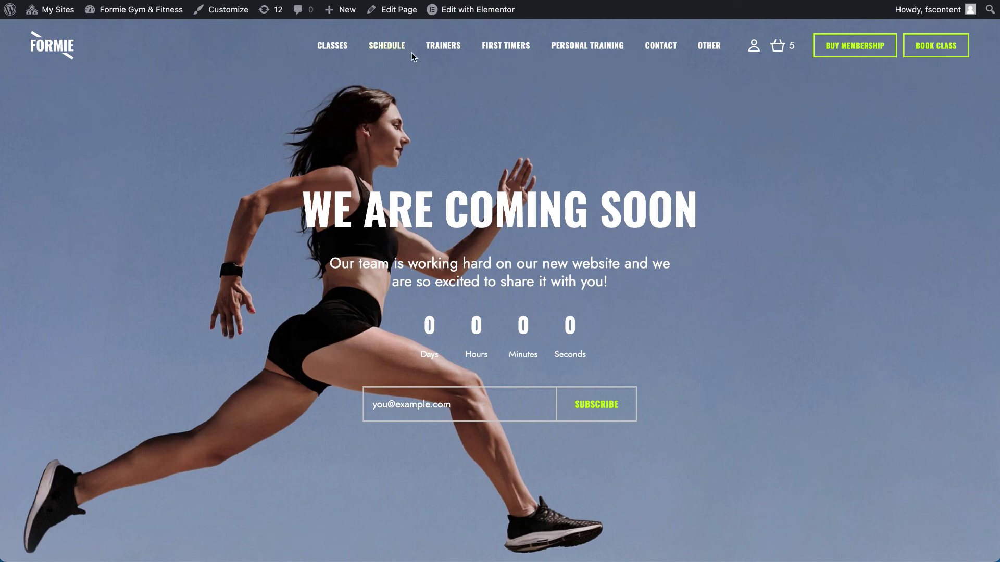
right_click(486, 8)
click(508, 15)
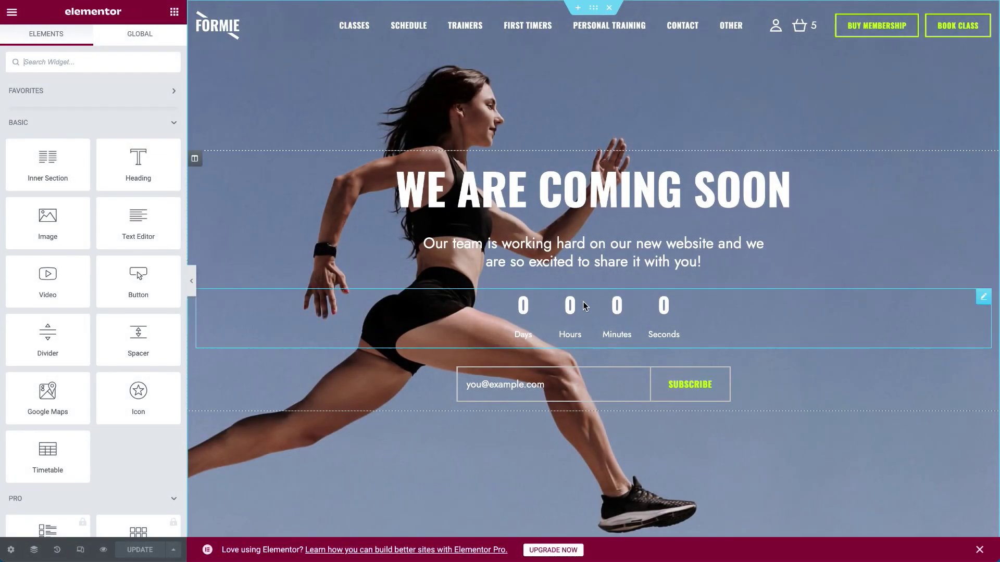
click(577, 302)
click(108, 122)
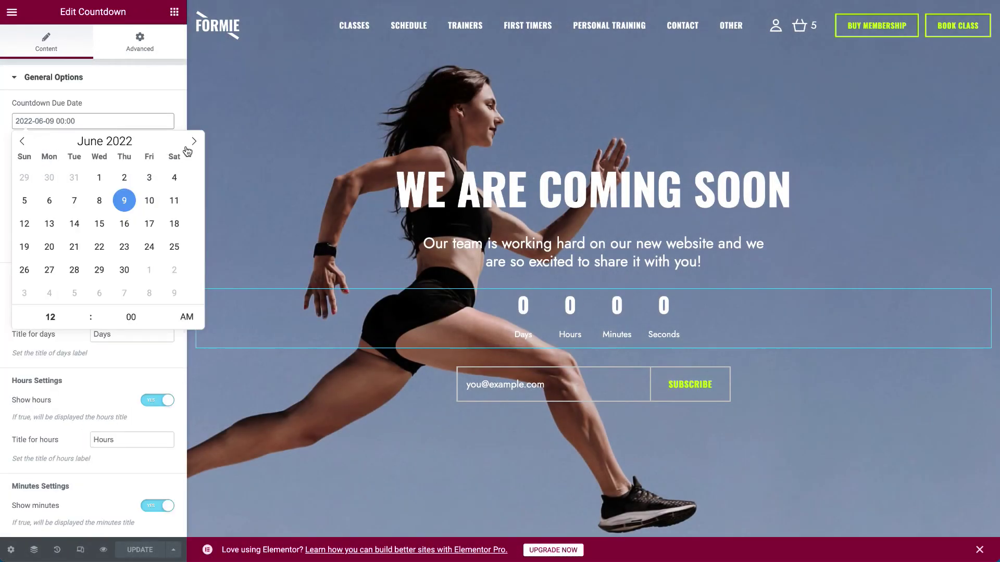
click(193, 141)
click(193, 141)
click(194, 141)
click(193, 141)
click(194, 141)
click(194, 141)
click(194, 141)
click(174, 177)
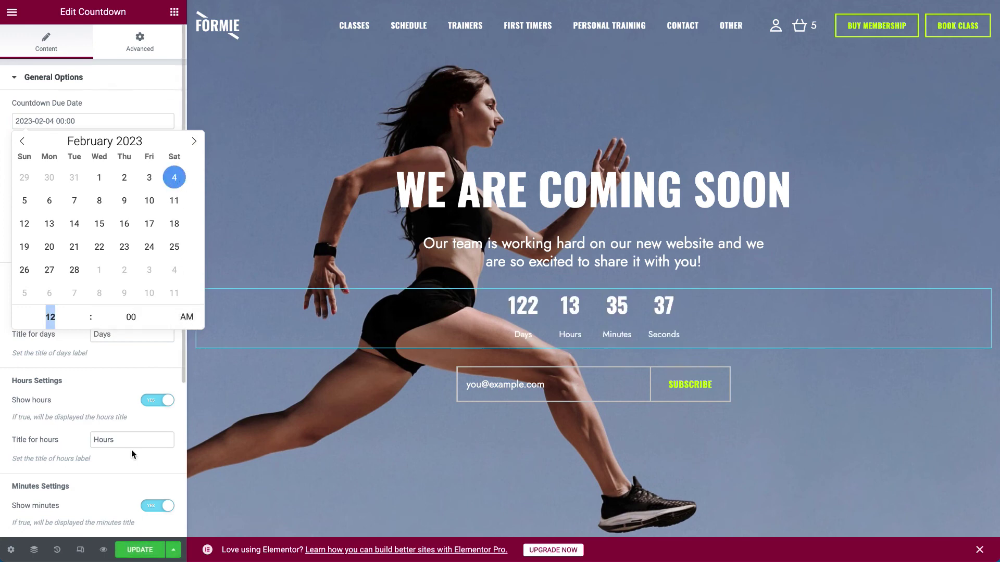
click(136, 551)
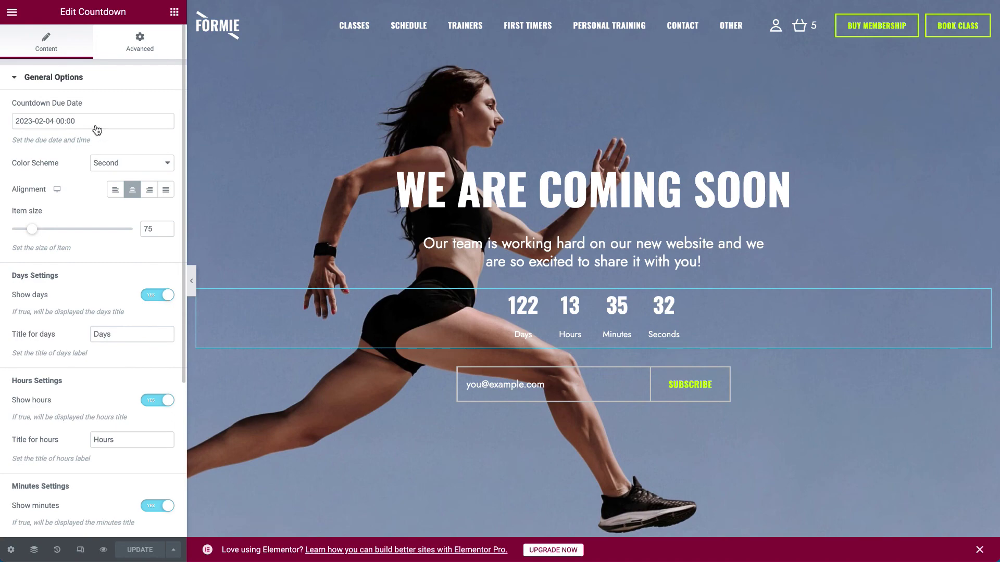
Step: Show the subscribe form's contact form settings and look over the rest of the Coming Soon page
click(724, 374)
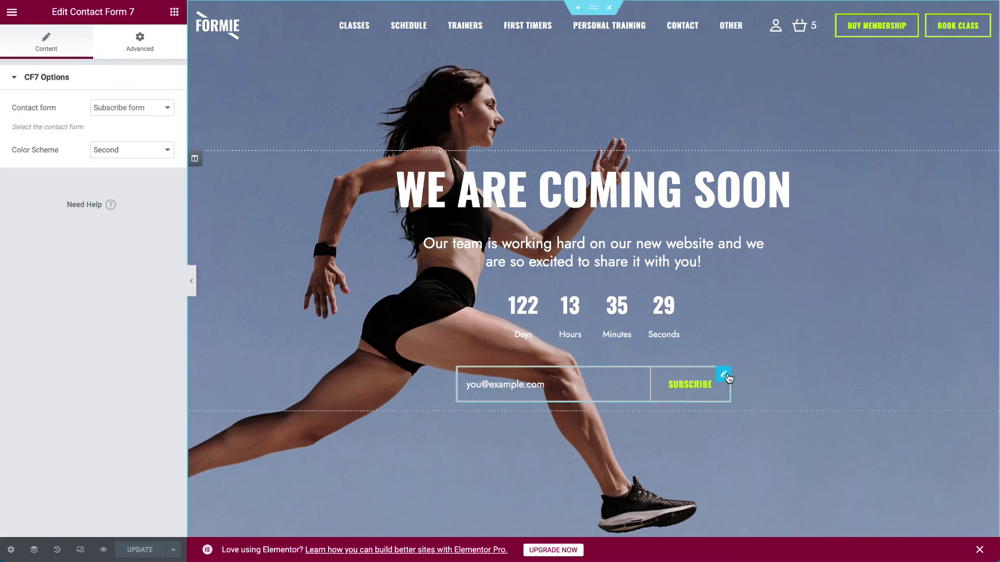
scroll(584, 272, down, 1)
scroll(583, 273, down, 6)
scroll(584, 273, up, 7)
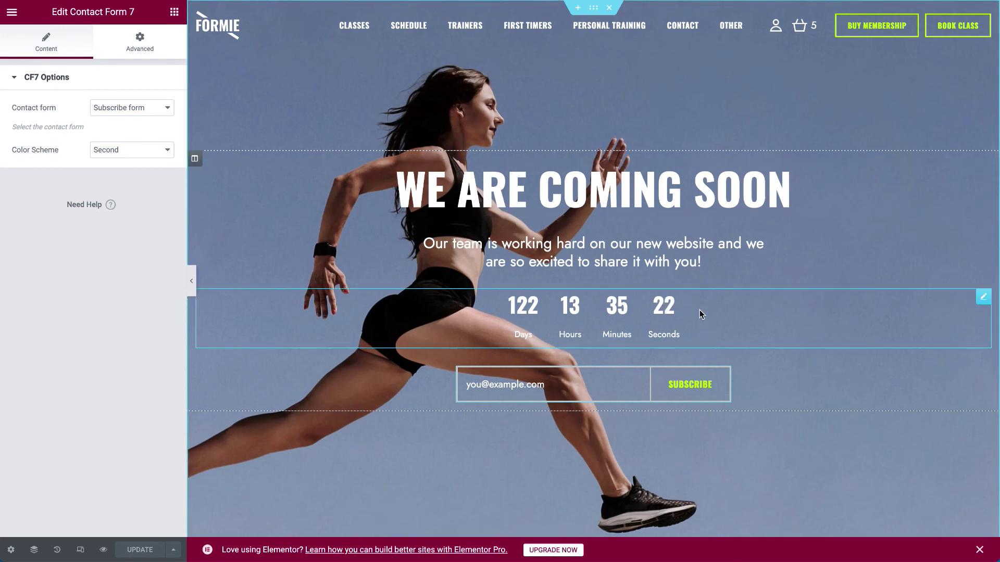
mouse_move(735, 30)
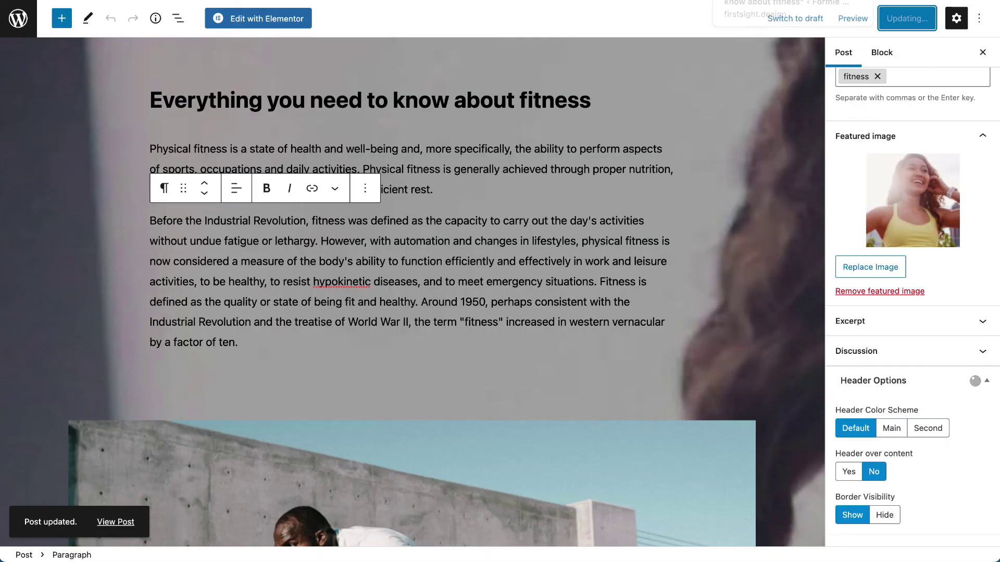
Step: Open the gym site's home page and examine its Instagram section above the contact, hours and location details
click(215, 0)
key(BackSpace)
key(Return)
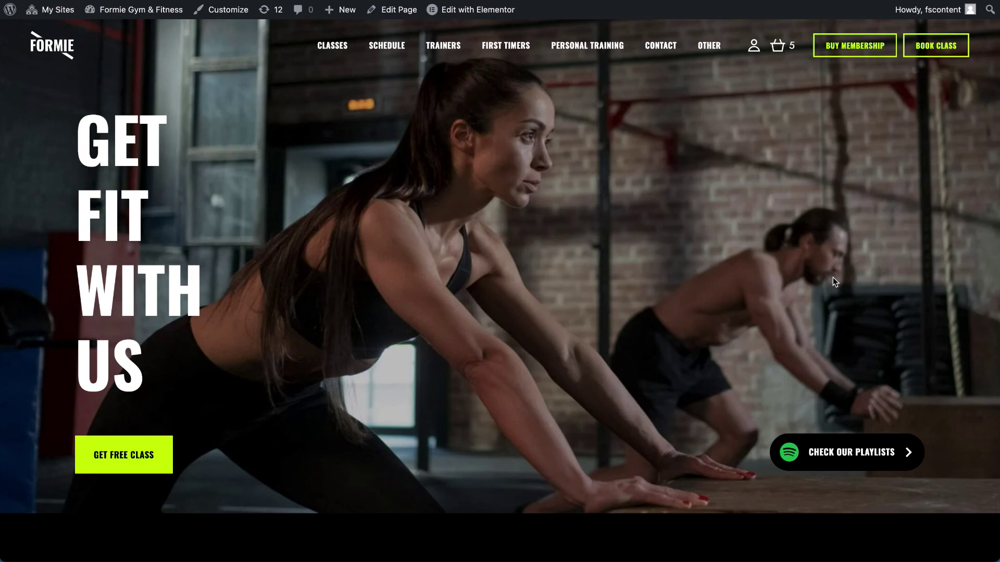
scroll(833, 277, down, 20)
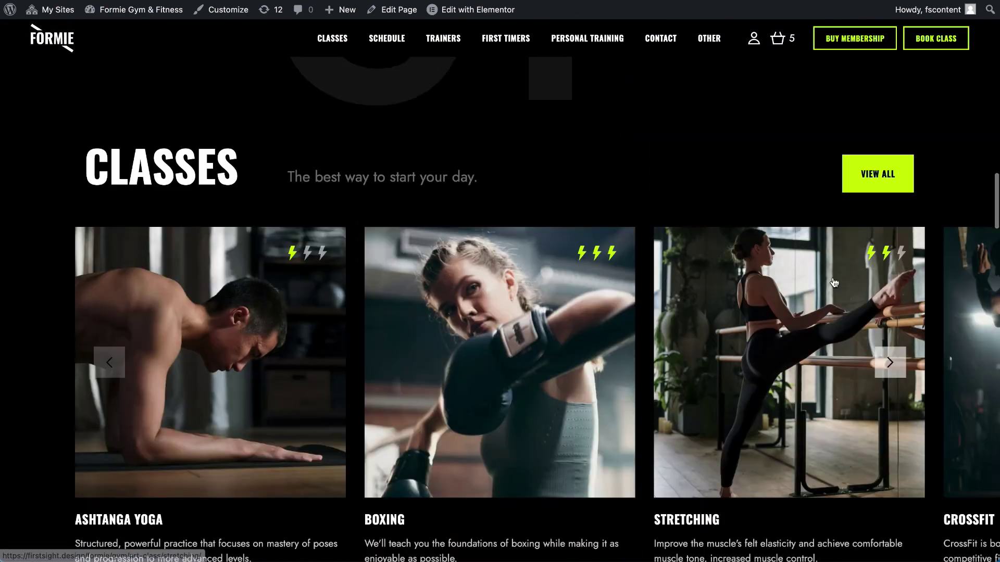
scroll(832, 282, down, 20)
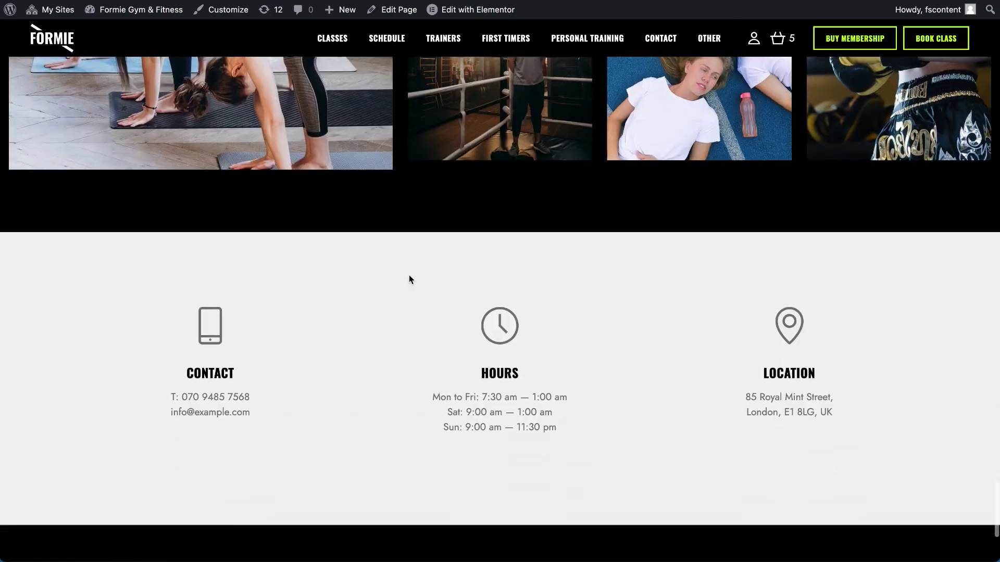
scroll(410, 278, up, 6)
scroll(410, 280, up, 2)
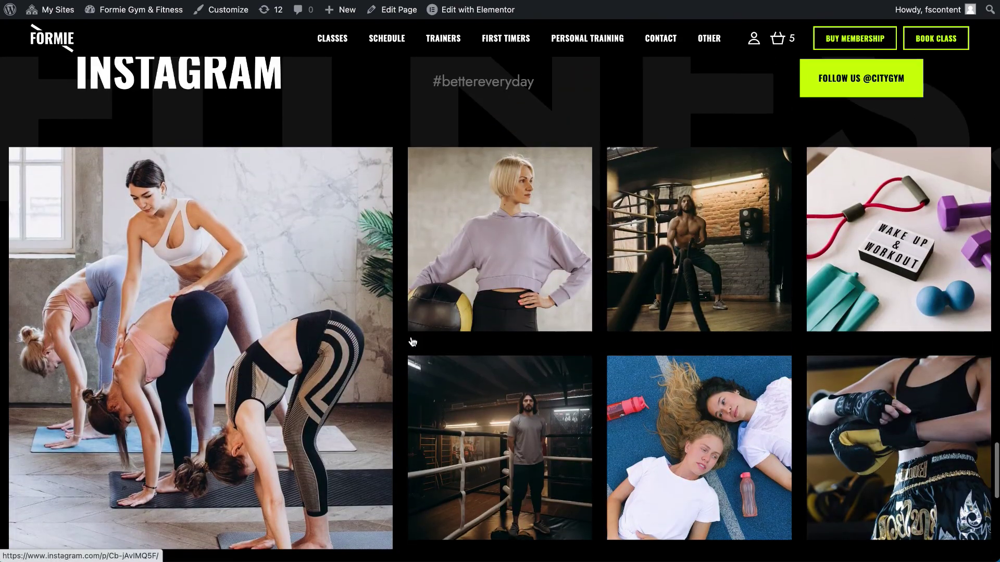
scroll(411, 341, down, 1)
scroll(728, 406, up, 1)
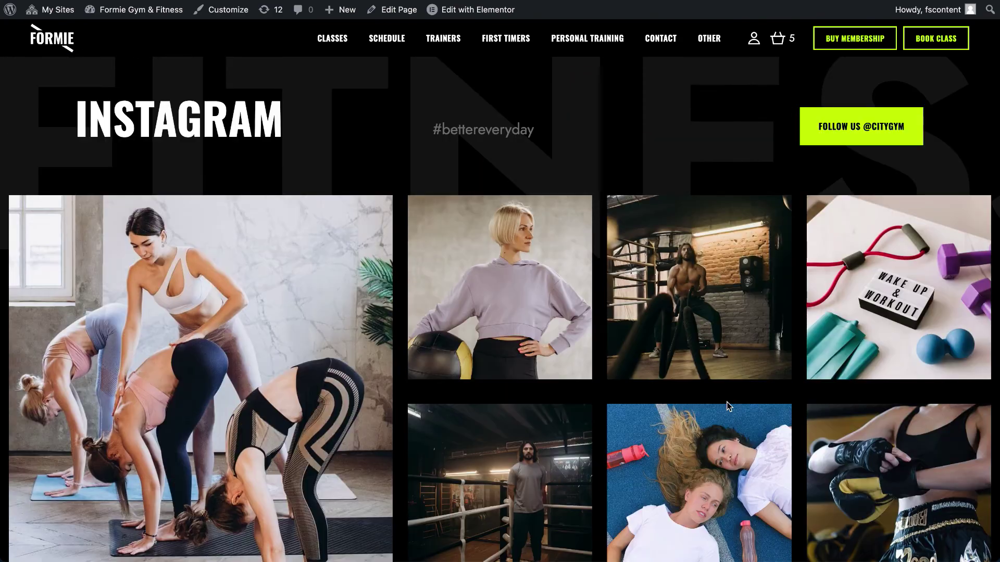
scroll(728, 406, down, 1)
scroll(728, 406, up, 1)
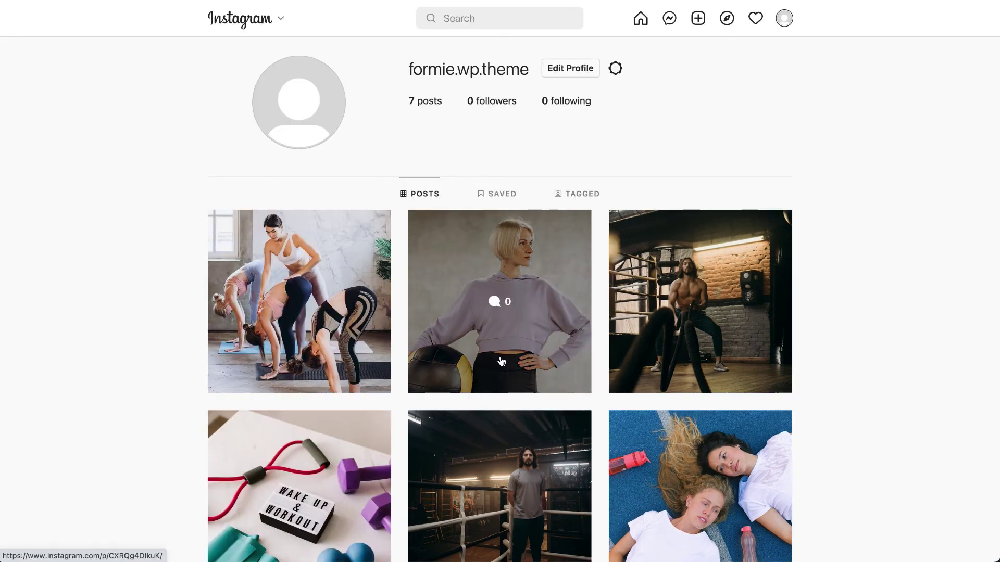
Step: Switch to the theme's Instagram profile and look through the posts that supply the feed
scroll(500, 359, down, 5)
scroll(500, 359, up, 3)
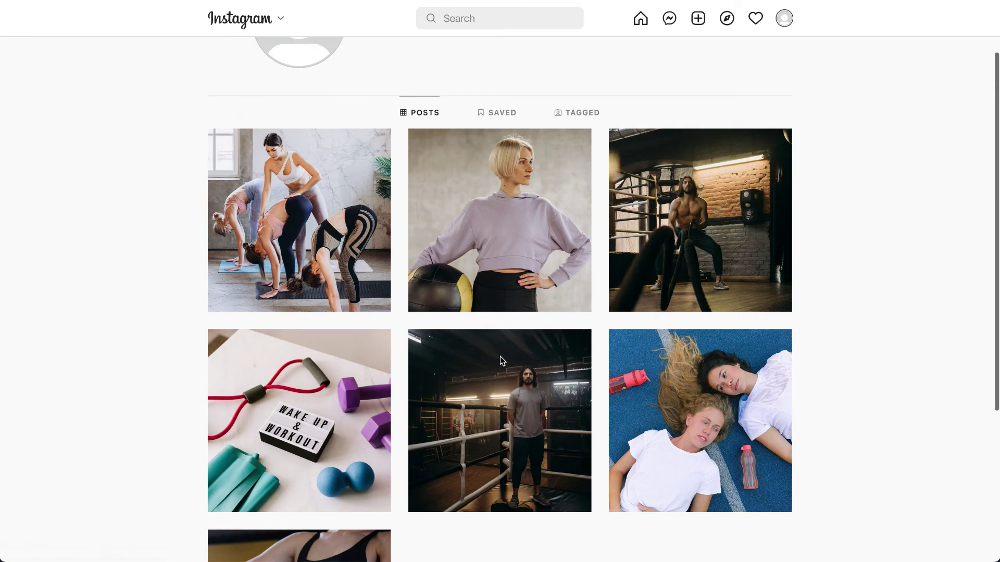
scroll(837, 69, up, 2)
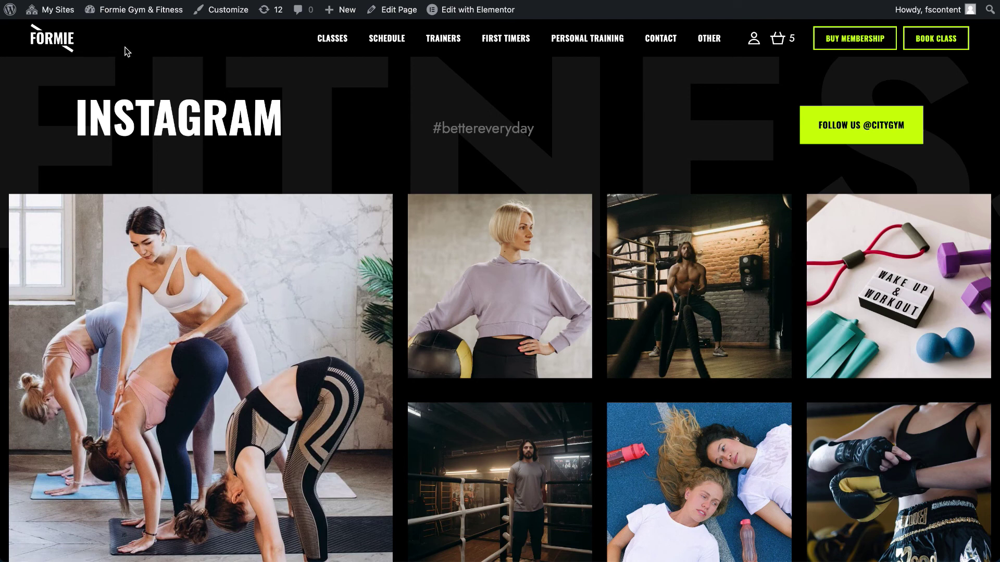
Step: Go to the Instagram Feed plugin's list of feeds in the site's dashboard and delete the feed "My Feed"
click(131, 32)
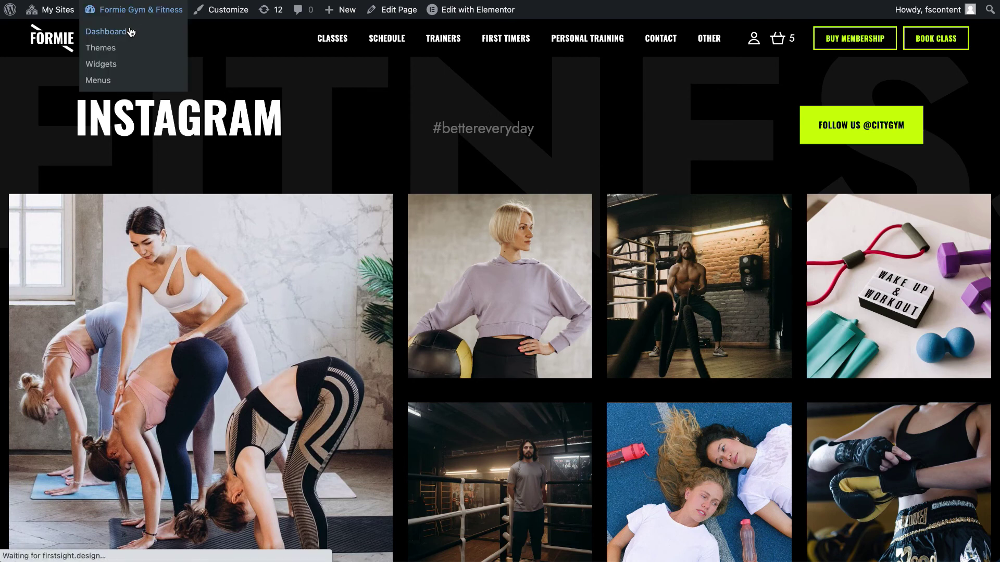
scroll(47, 354, down, 8)
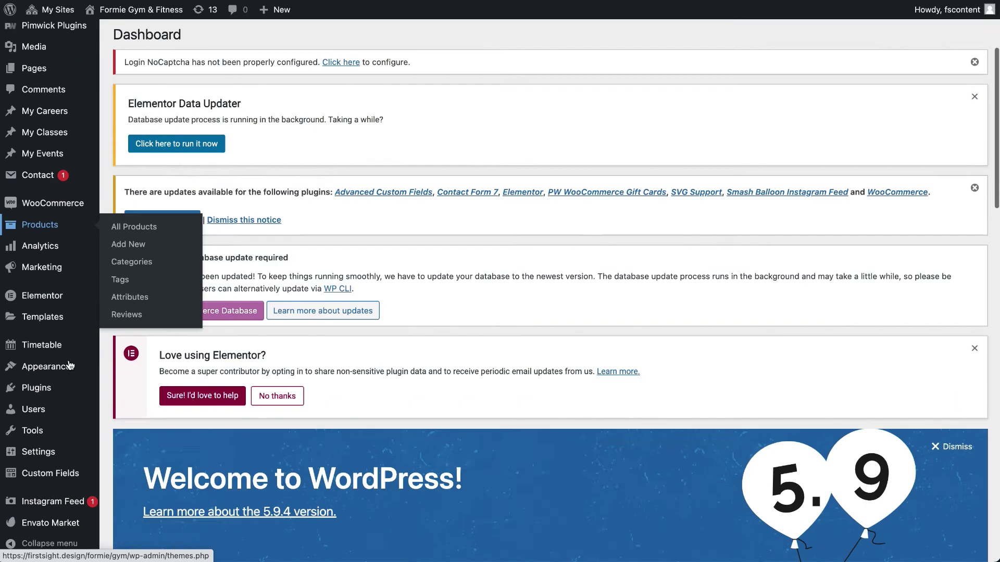
click(59, 506)
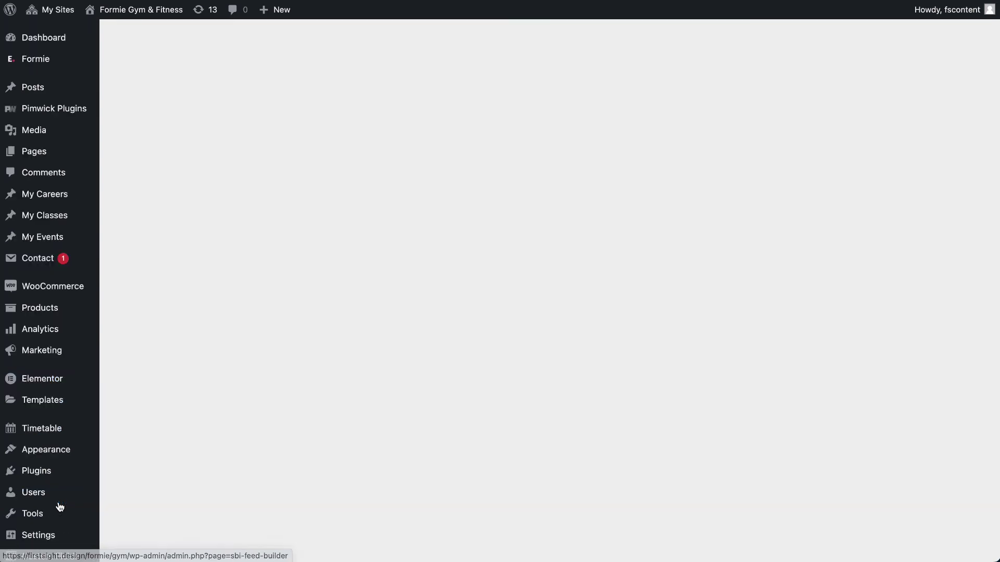
scroll(61, 517, down, 5)
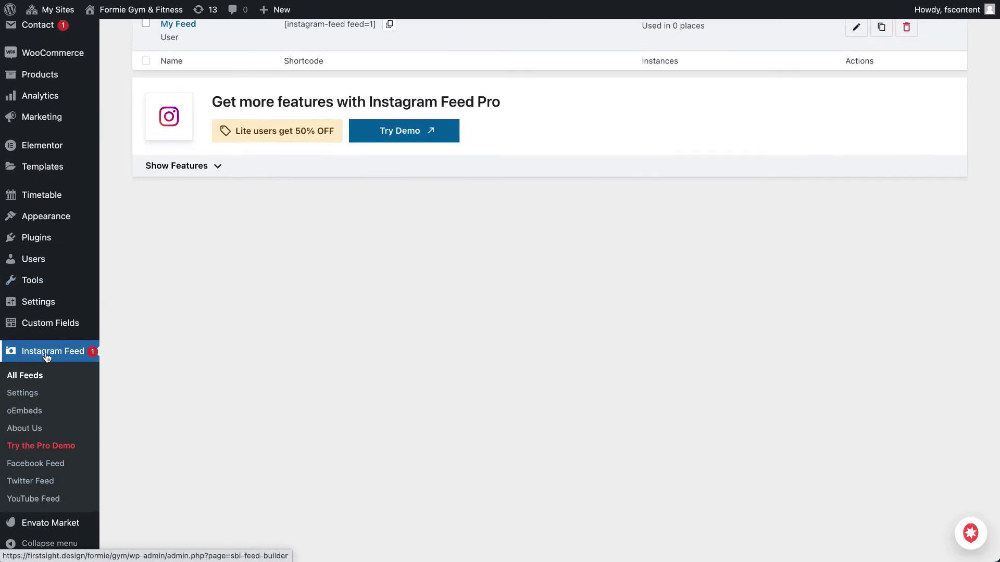
scroll(422, 290, up, 5)
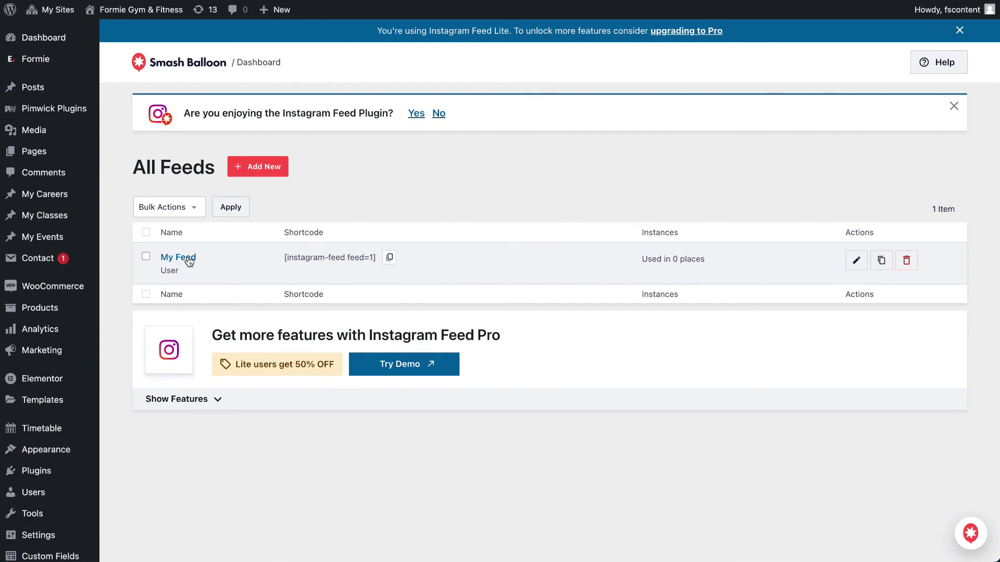
click(906, 260)
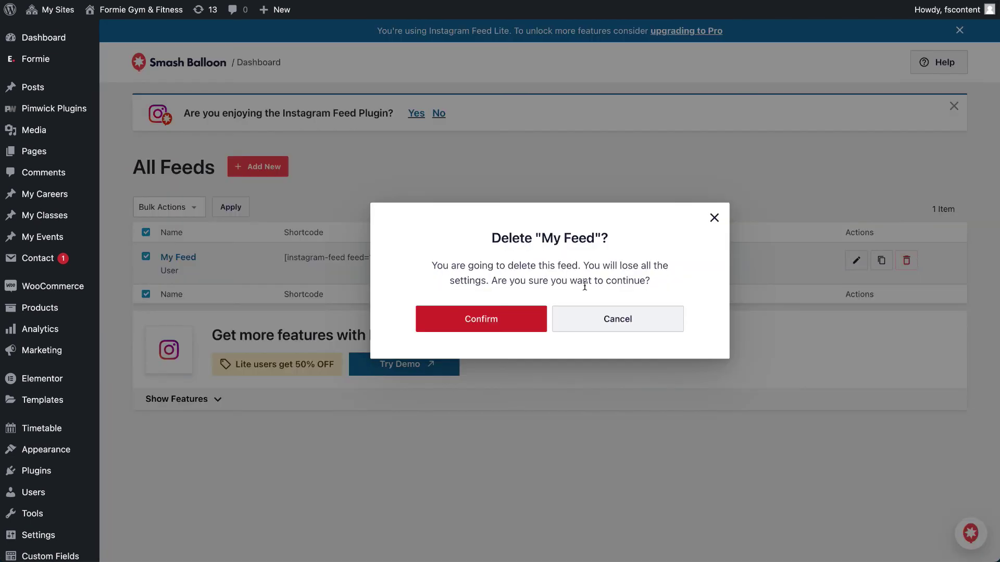
click(502, 321)
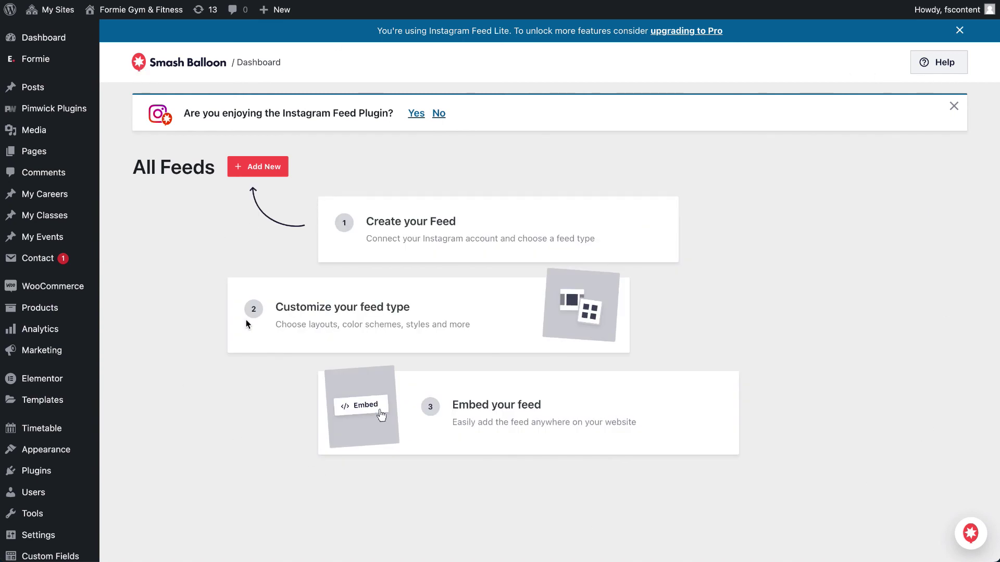
Step: Start a new User Timeline feed, allow Smash Balloon access to the formie.wp.theme Instagram account and confirm the gym site's domain
click(260, 174)
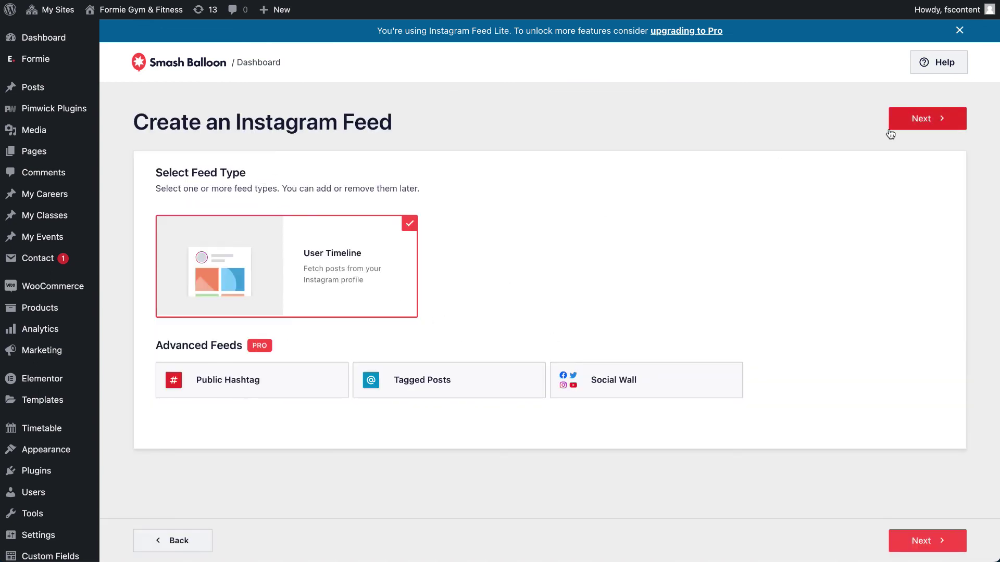
click(910, 131)
click(319, 227)
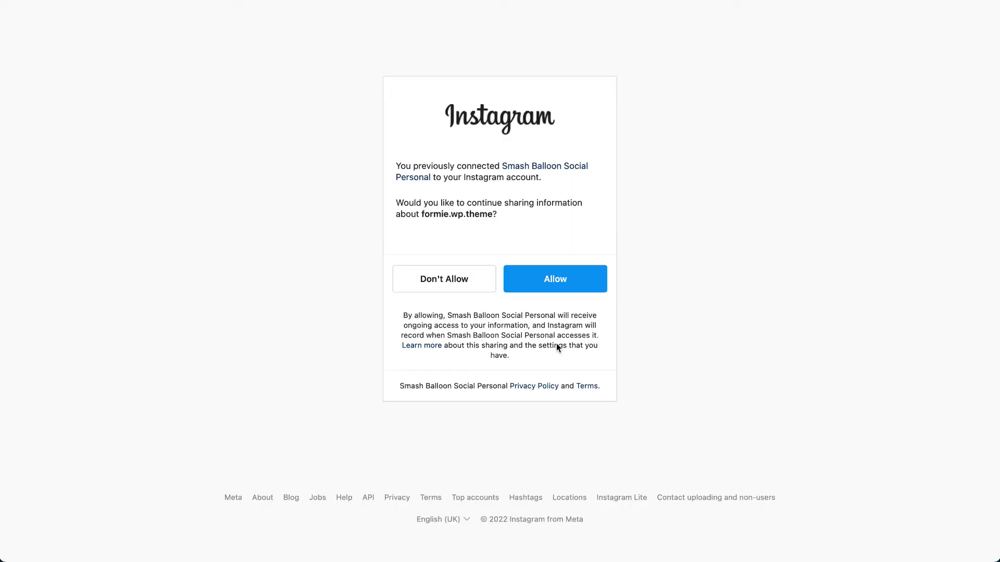
click(571, 283)
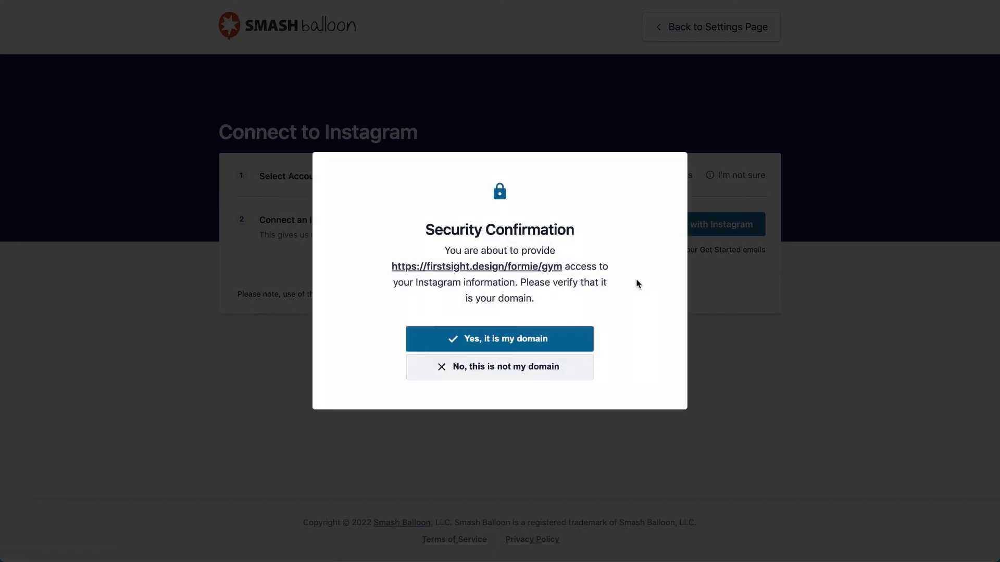
click(562, 346)
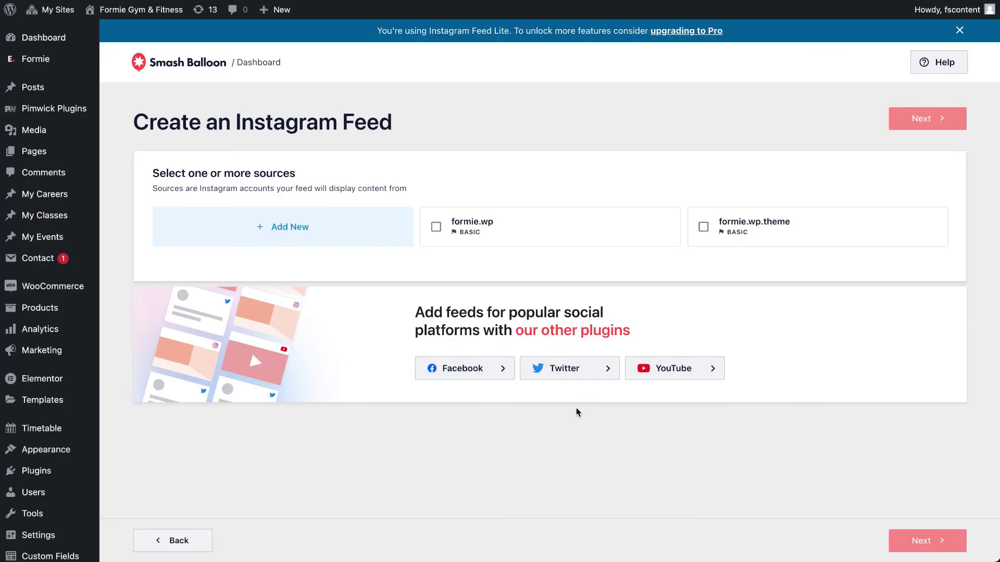
Step: Choose formie.wp.theme as the new feed's source, create the feed and save it
click(702, 227)
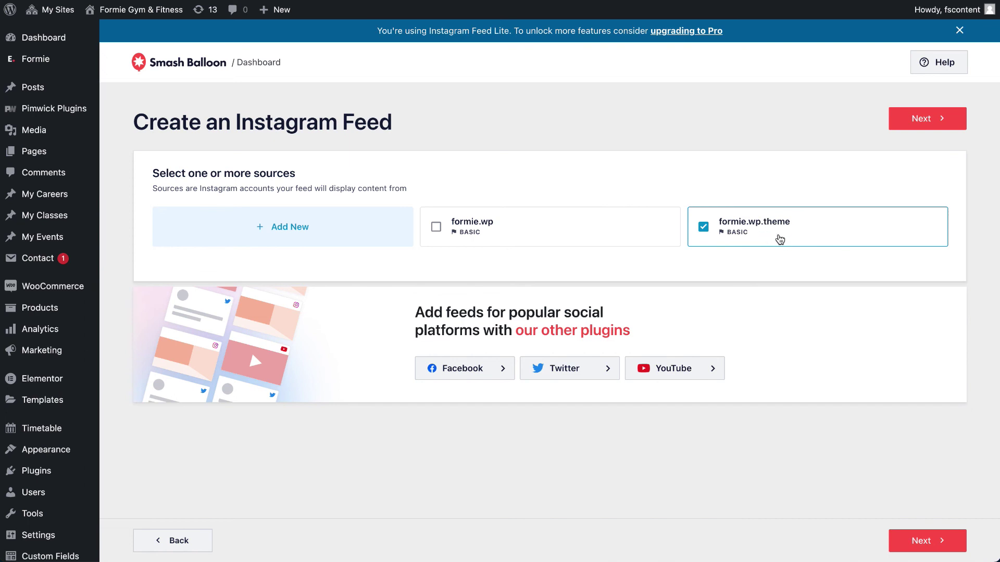
click(924, 121)
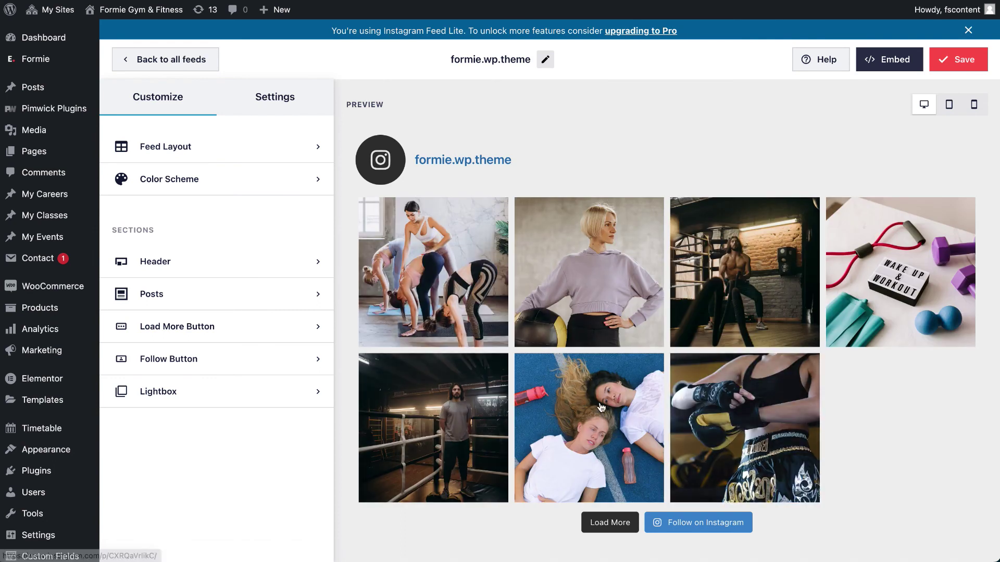
click(966, 61)
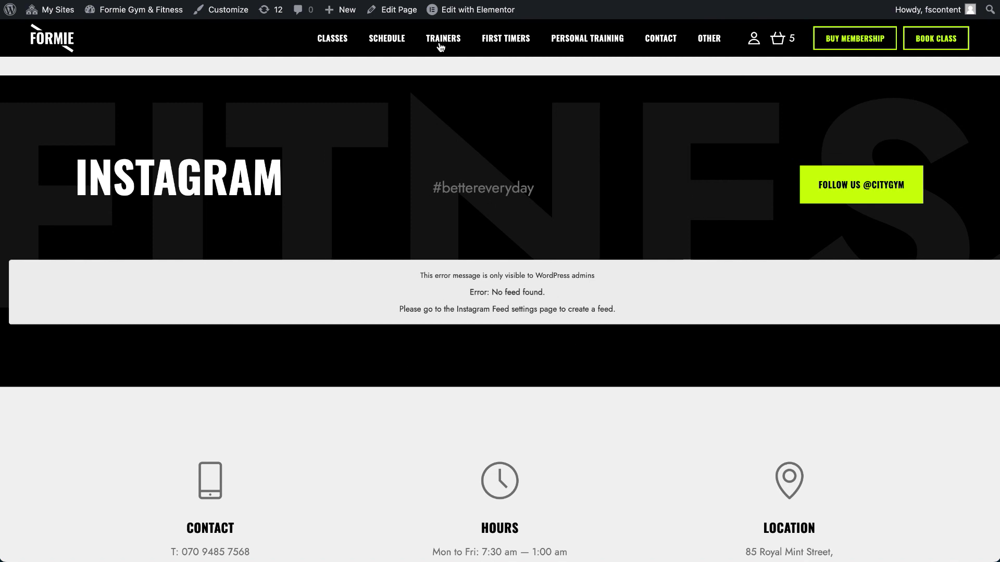
Step: Put the new feed's shortcode [instagram-feed feed=2] into the home page's Instagram Feed widget in Elementor and update the page
click(460, 10)
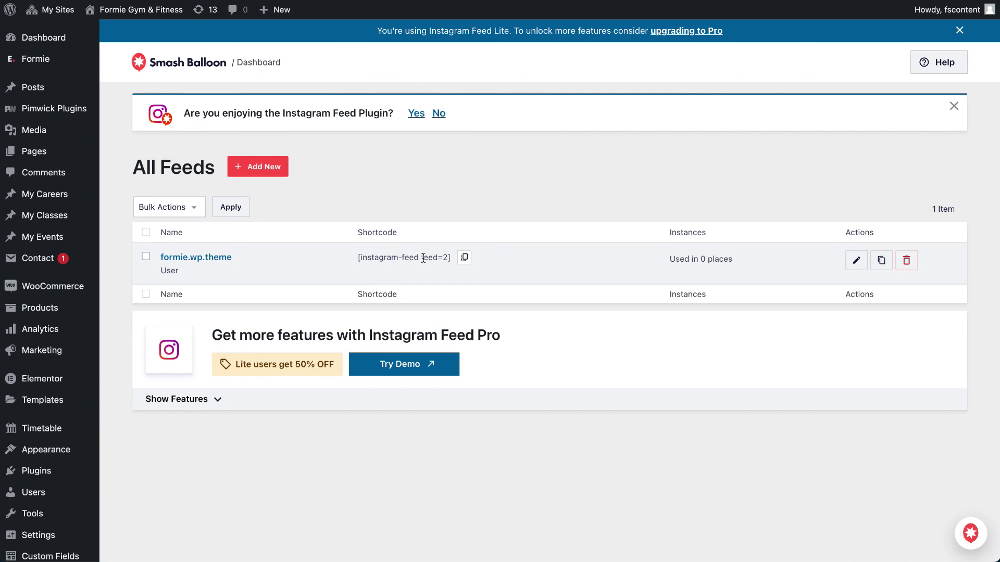
scroll(41, 338, down, 5)
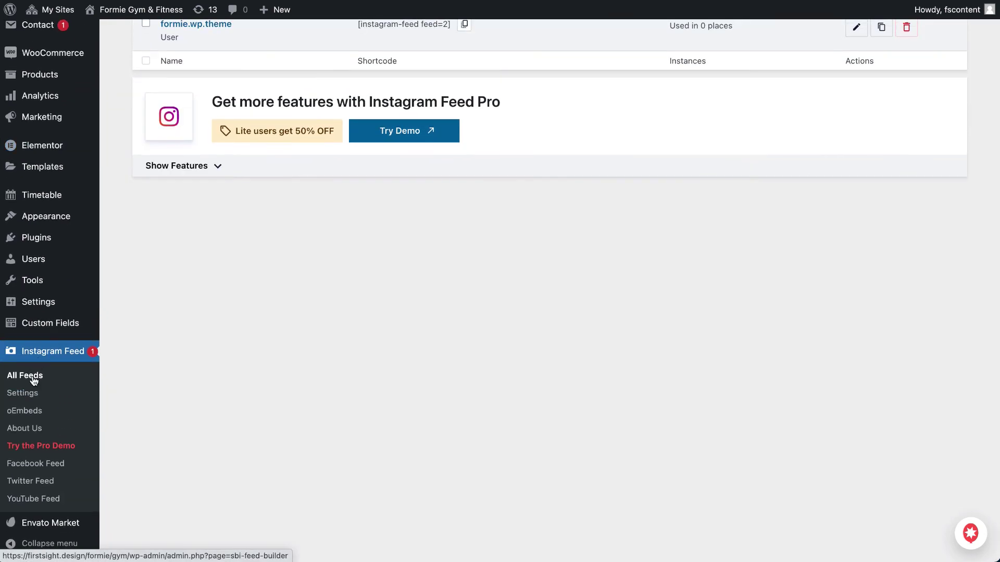
scroll(304, 333, up, 5)
click(464, 258)
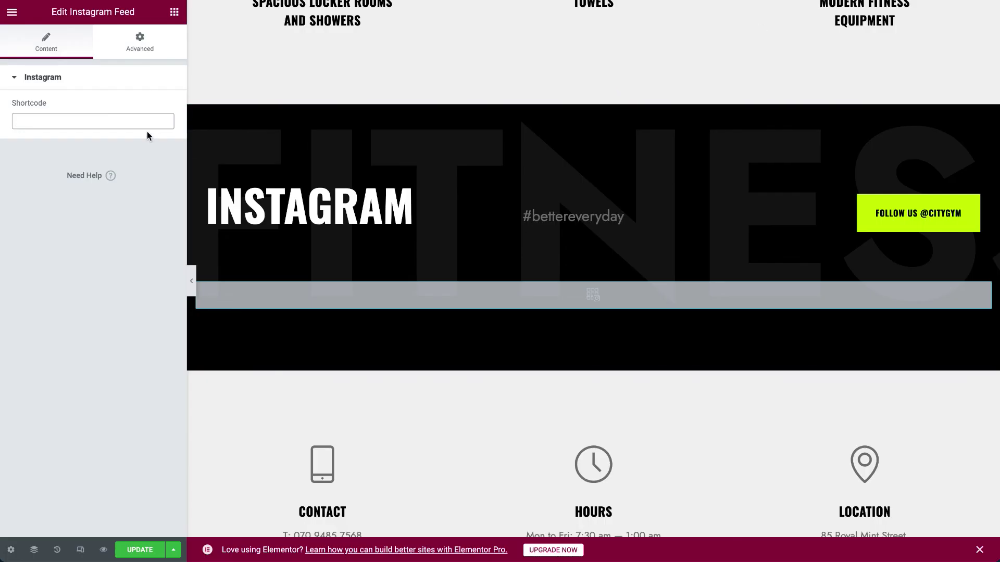
key(ctrl+v)
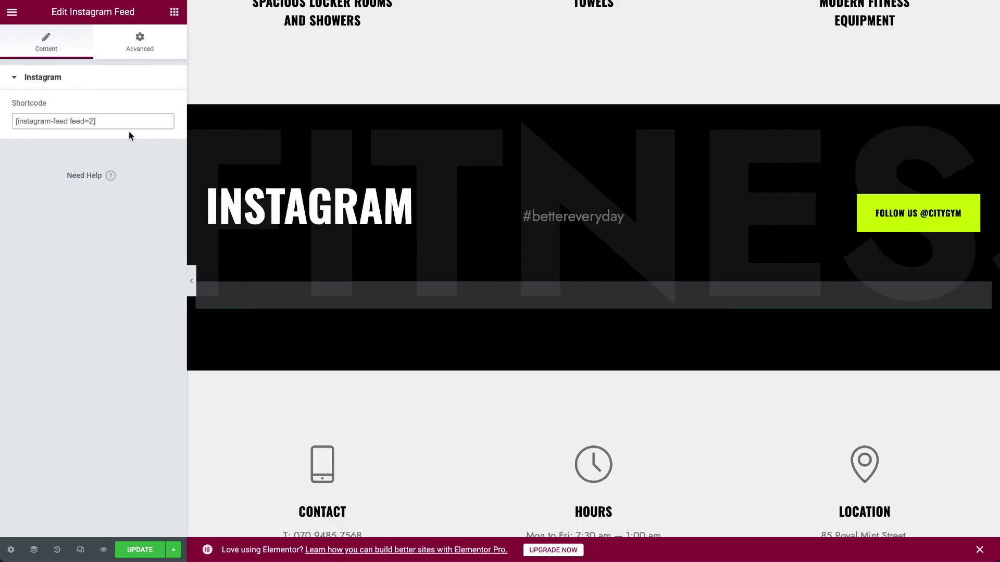
drag(110, 122, 2, 120)
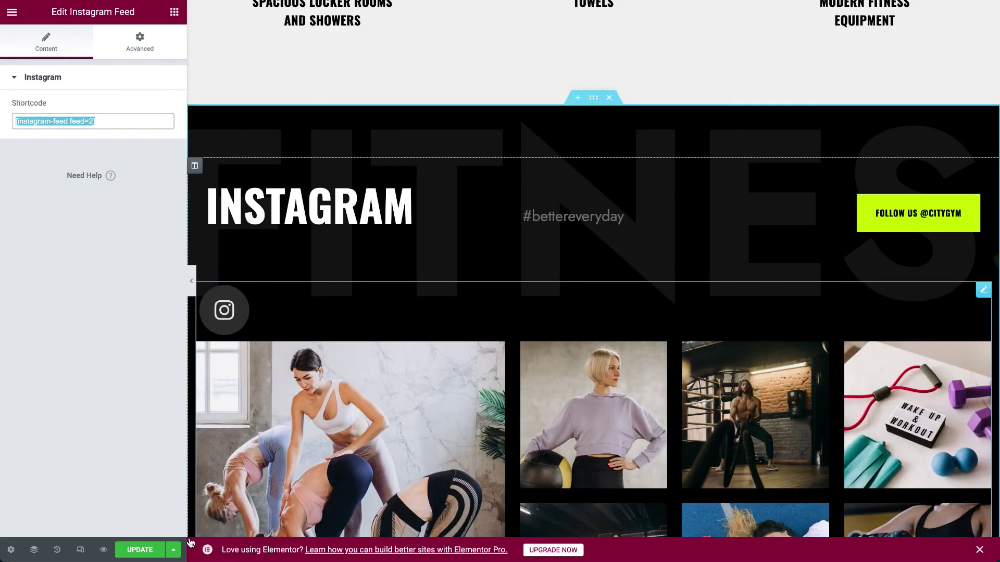
click(132, 549)
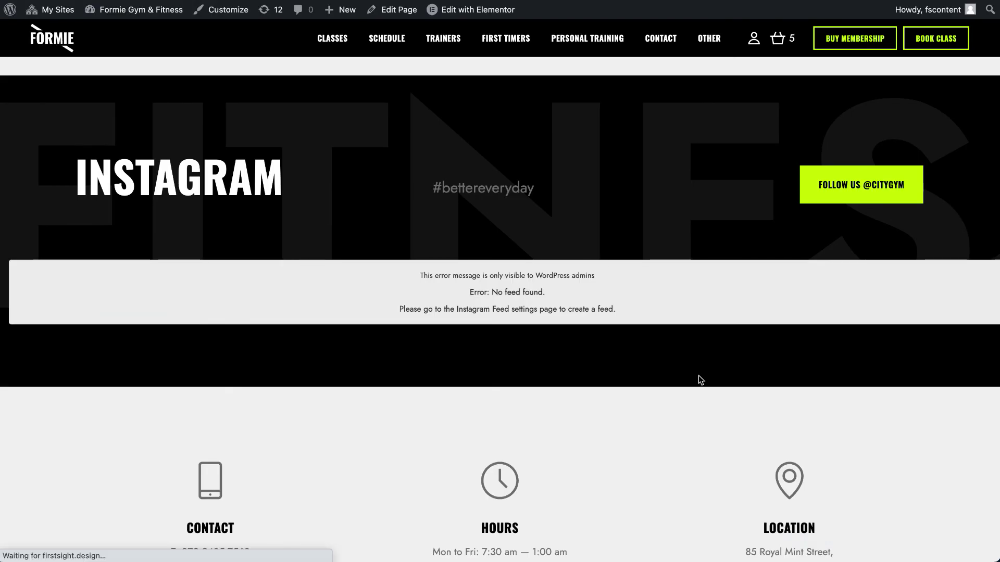
Step: Reload the gym site's home page and look over the Instagram section's header, photo grid and buttons
key(ctrl+r)
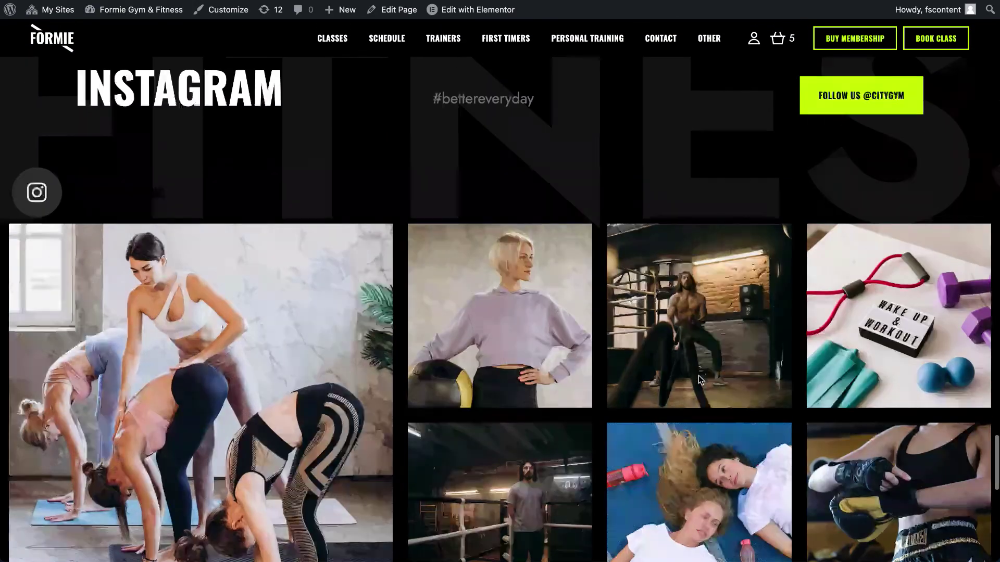
scroll(698, 376, down, 1)
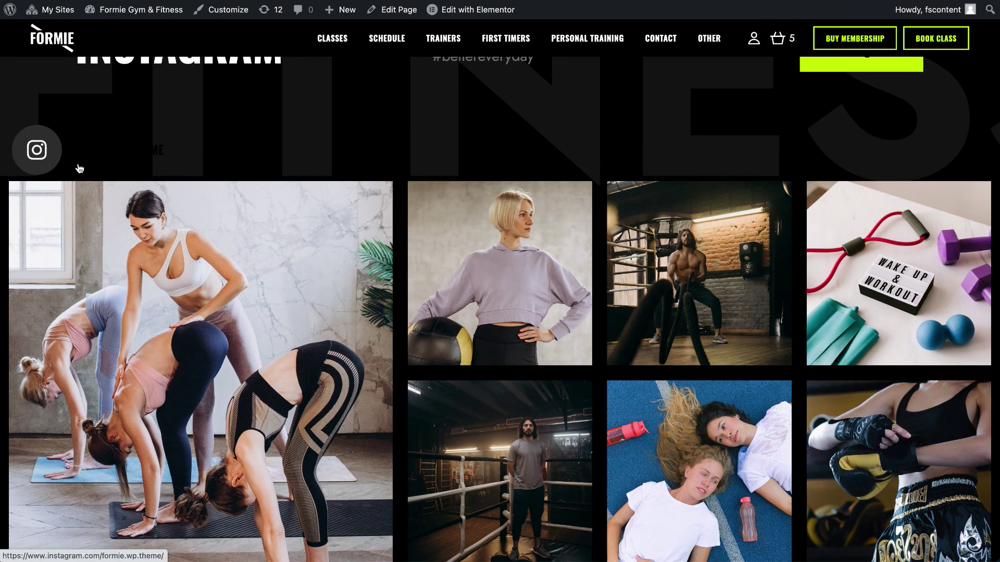
scroll(217, 229, down, 1)
scroll(218, 229, down, 4)
scroll(510, 370, up, 5)
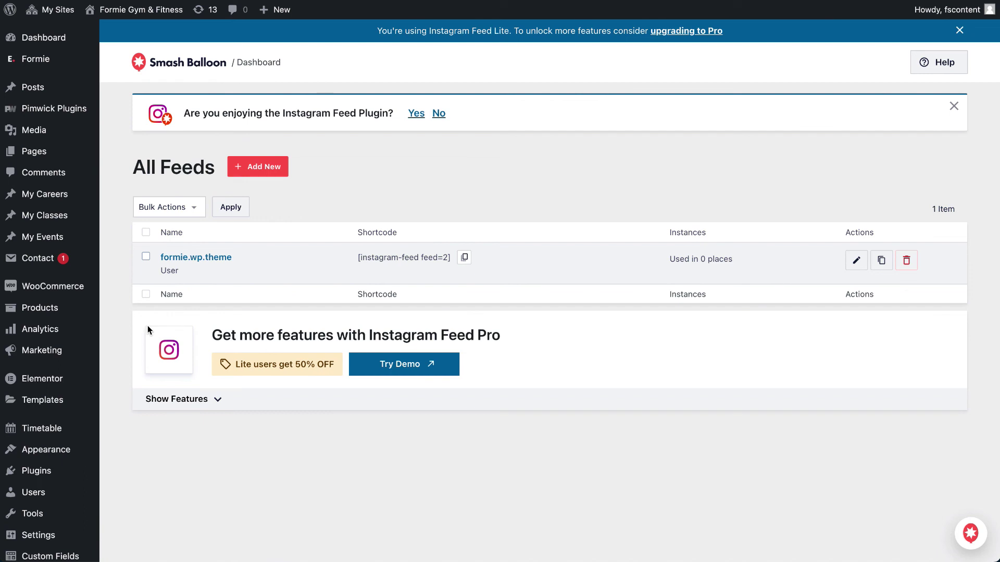
Step: Open the formie.wp.theme feed for editing, make sure Custom Templates is enabled in its advanced settings, and save the feed
click(860, 266)
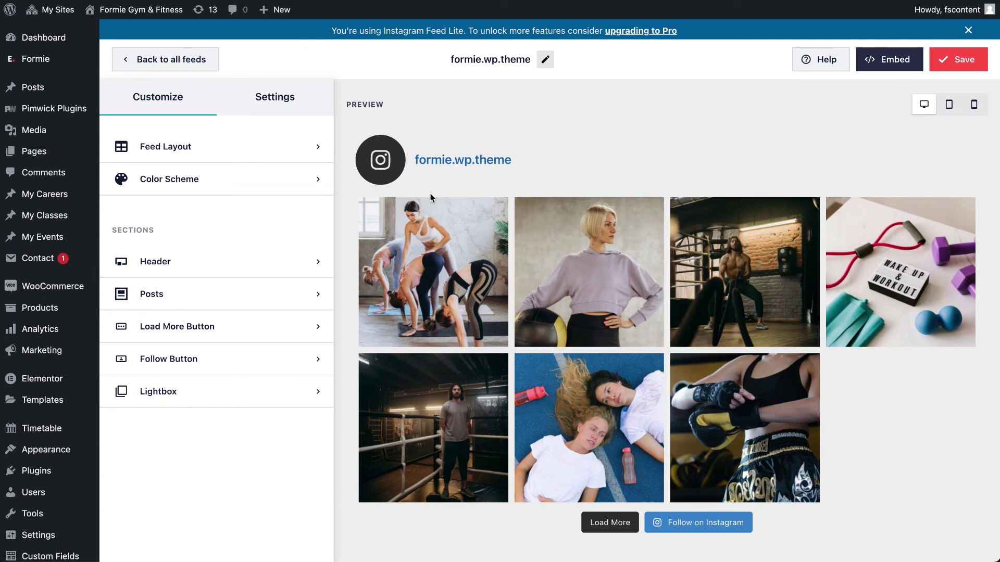
click(281, 98)
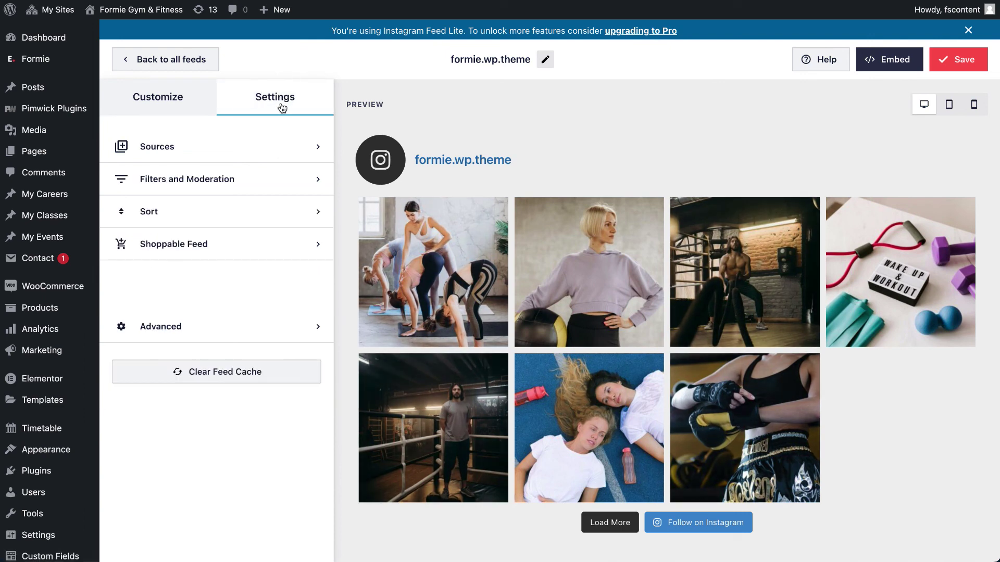
click(130, 284)
click(133, 286)
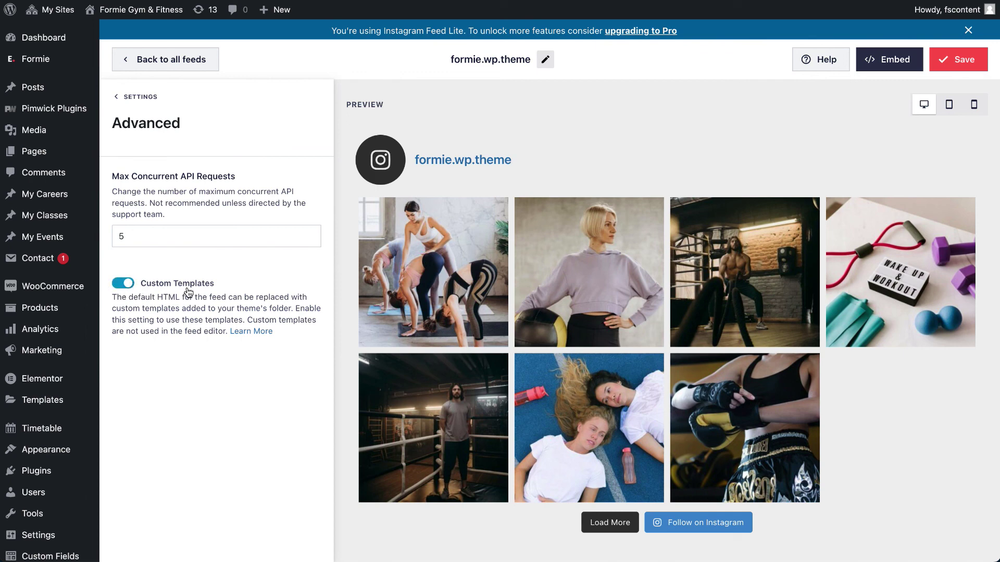
click(957, 59)
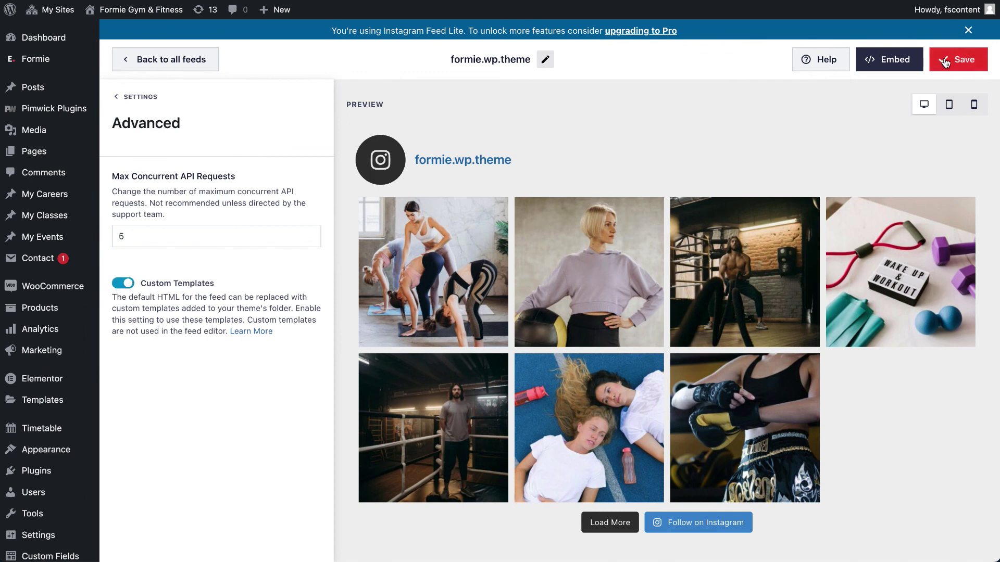
Step: Return to the feed's customization options and disable its header
click(130, 98)
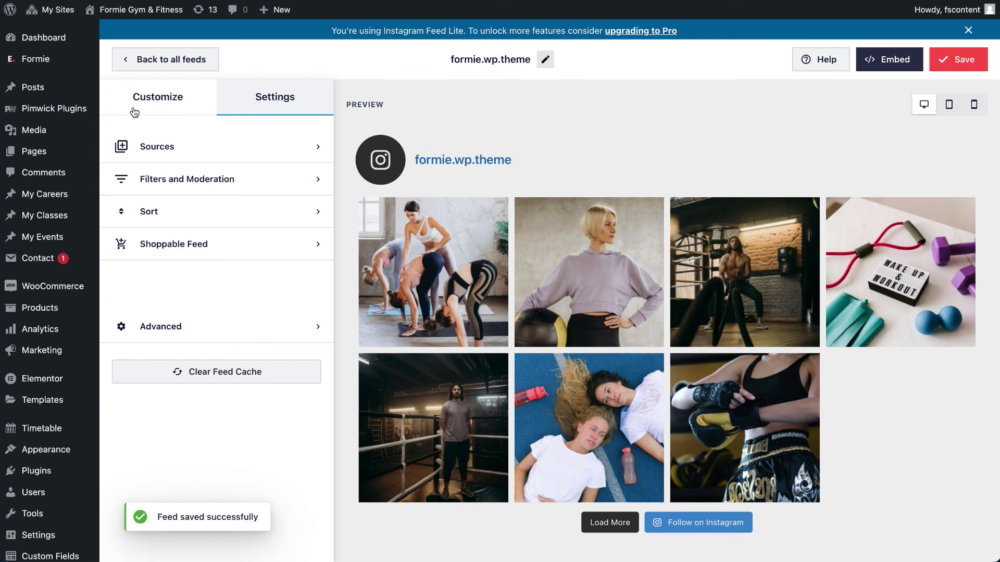
click(156, 146)
click(132, 98)
click(134, 99)
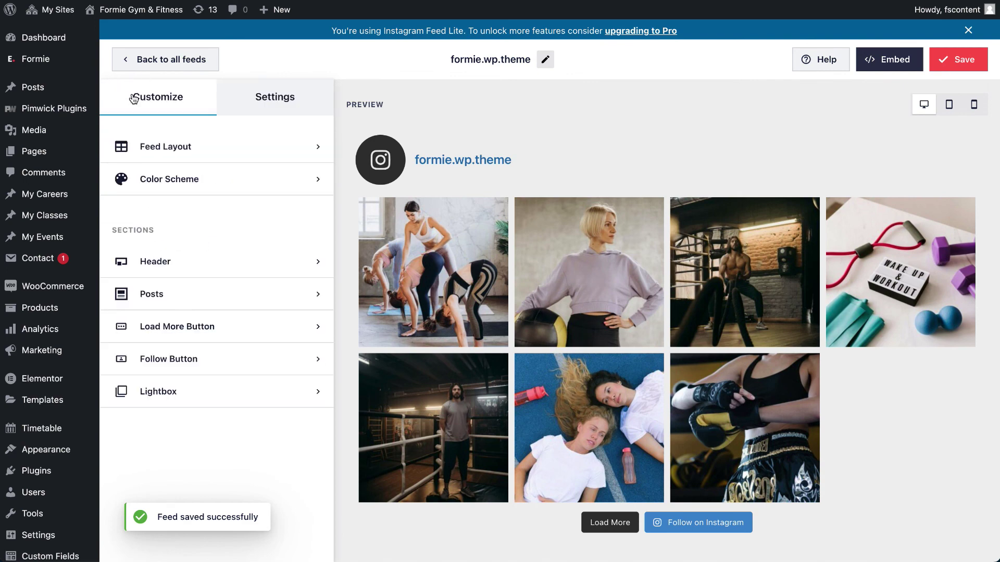
click(161, 261)
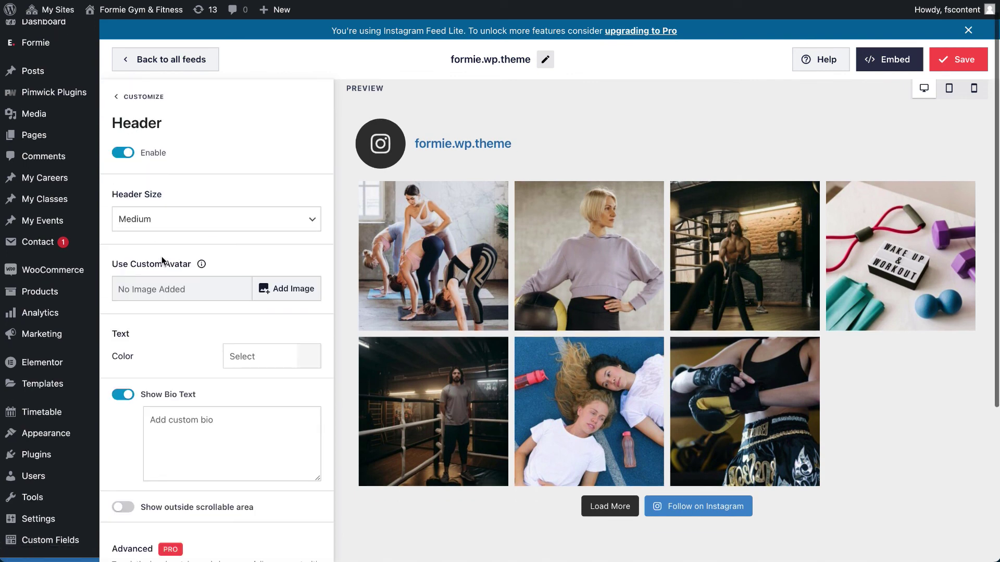
click(136, 158)
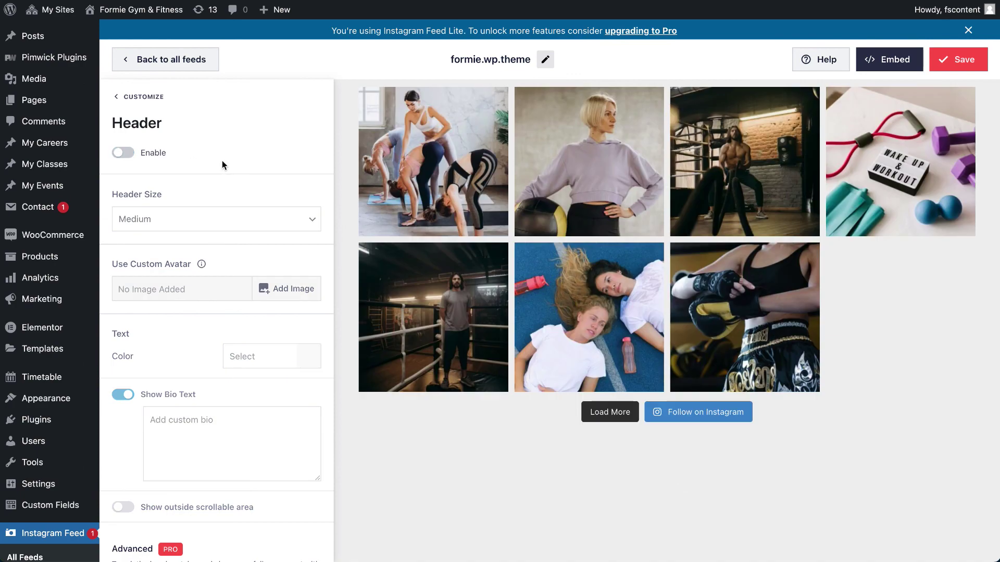
scroll(439, 177, up, 1)
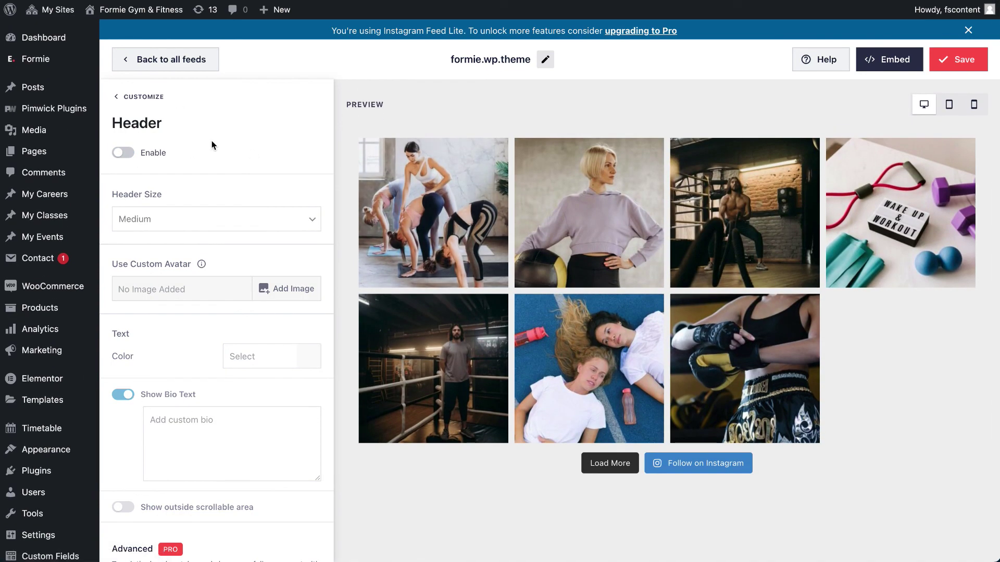
click(156, 97)
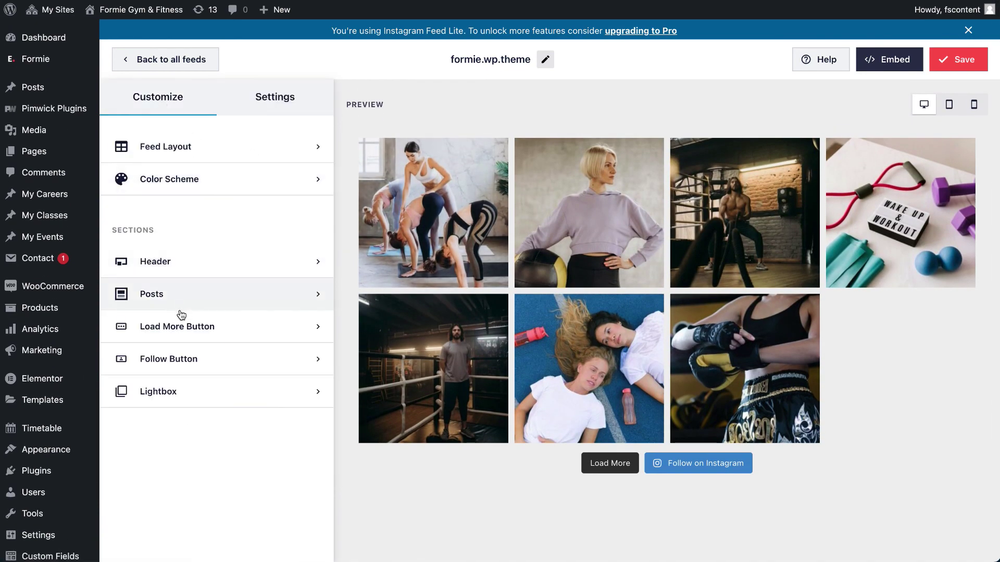
Step: Disable the feed's Load More button
click(182, 326)
scroll(209, 320, down, 5)
click(120, 168)
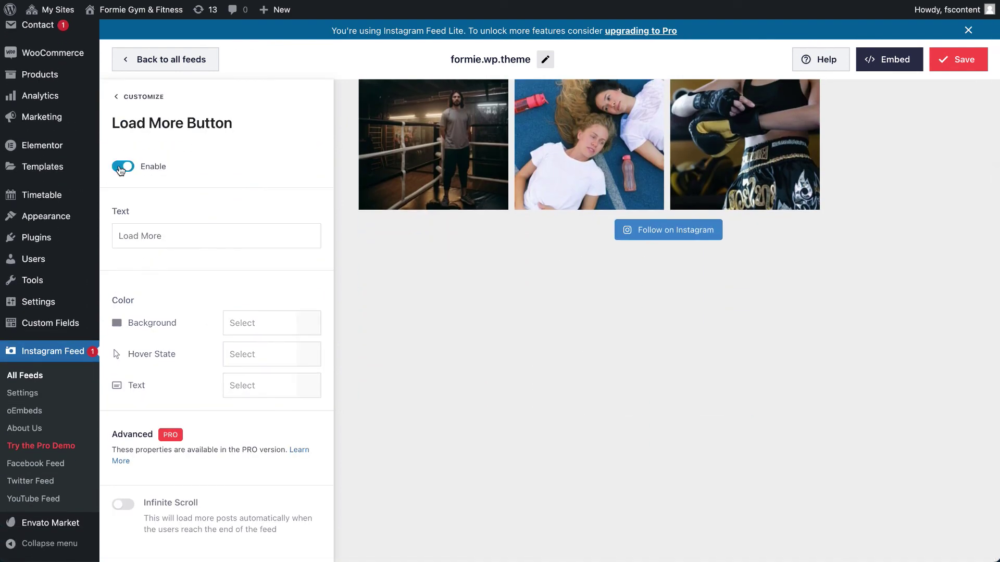
click(124, 97)
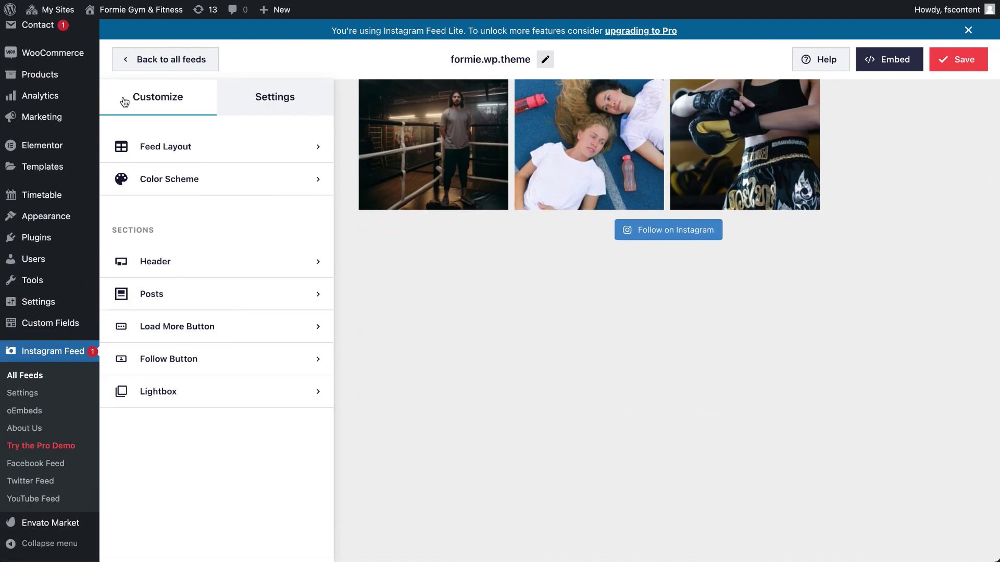
Step: Disable the feed's Follow button and save the feed
click(155, 359)
click(123, 167)
scroll(677, 187, up, 5)
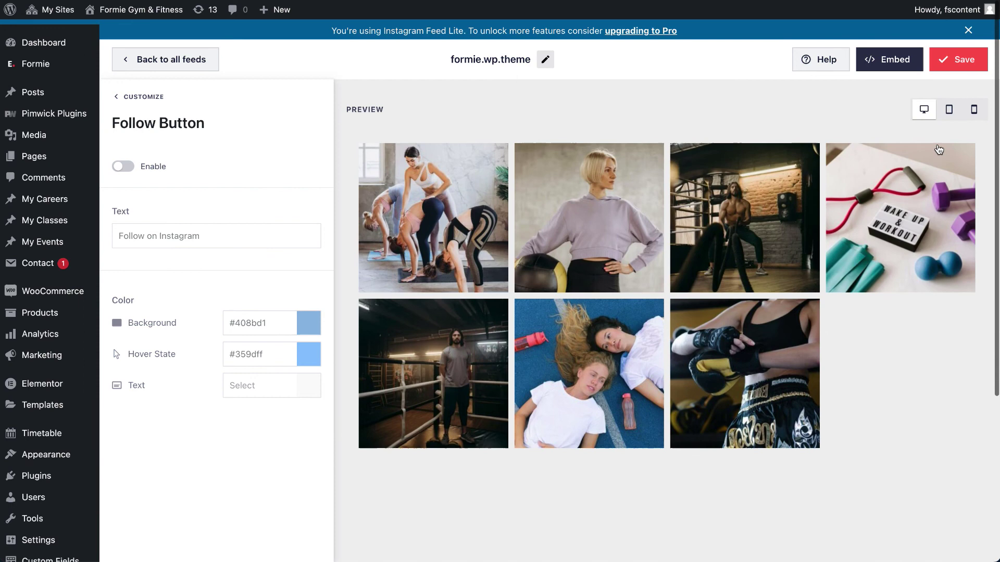
click(960, 59)
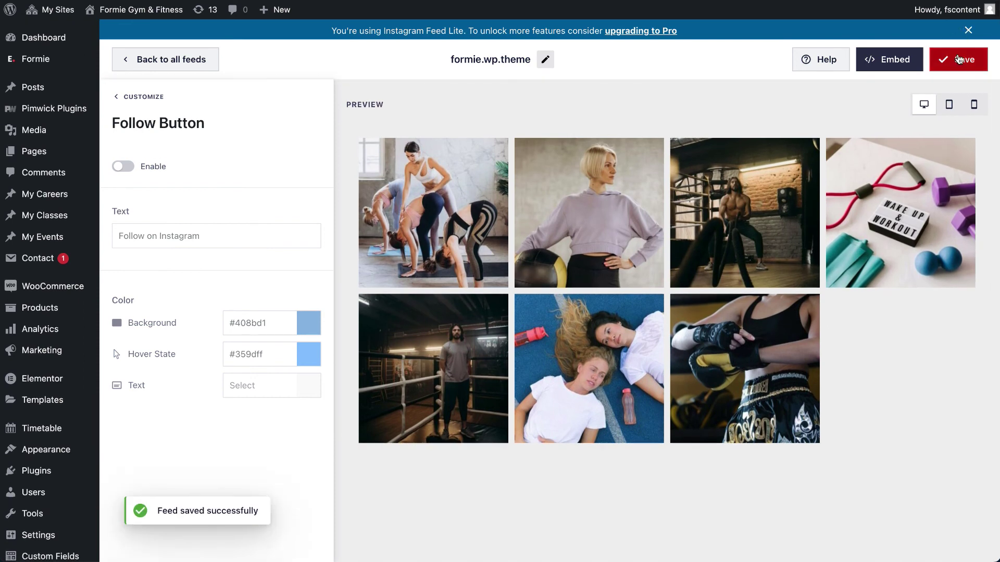
Step: Reload the gym site's home page and check how the customized Instagram feed displays above the contact details
key(ctrl+Tab)
key(super+r)
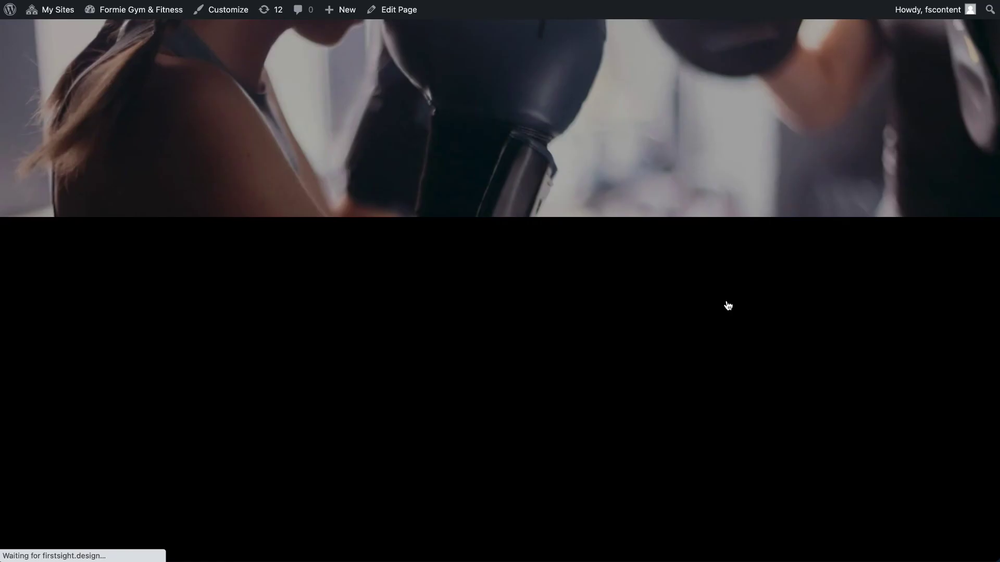
scroll(728, 306, down, 9)
scroll(728, 306, up, 7)
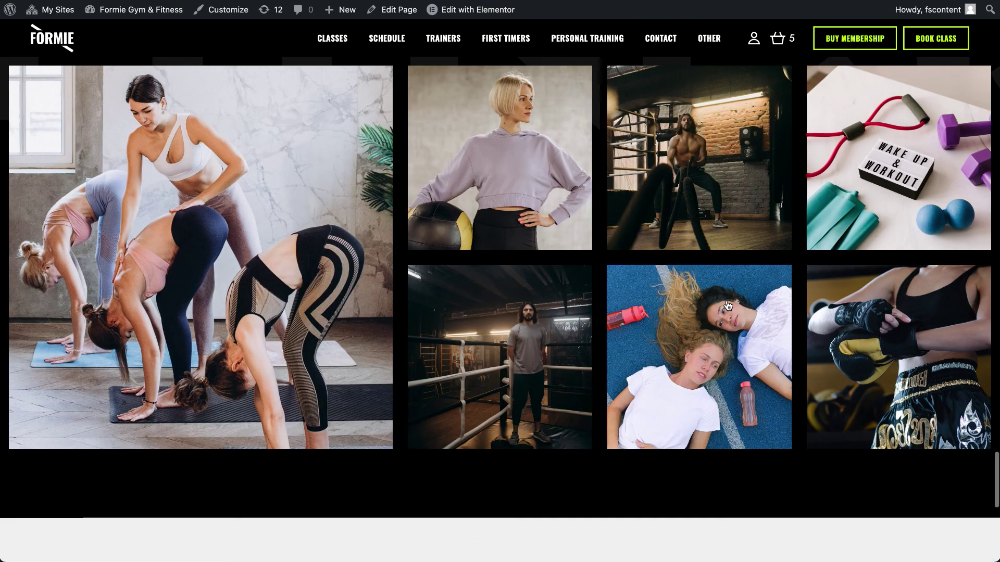
scroll(728, 306, up, 2)
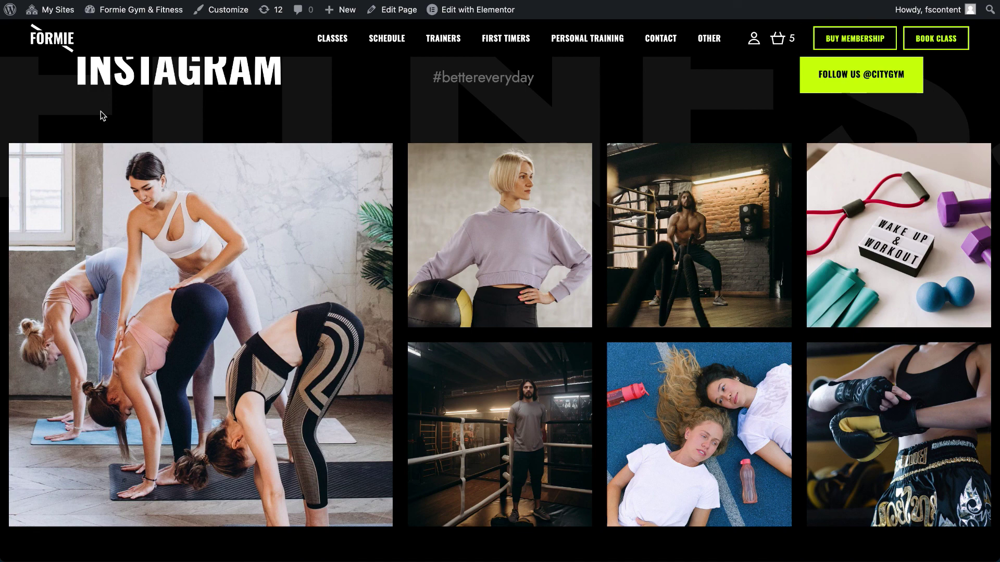
scroll(453, 394, down, 3)
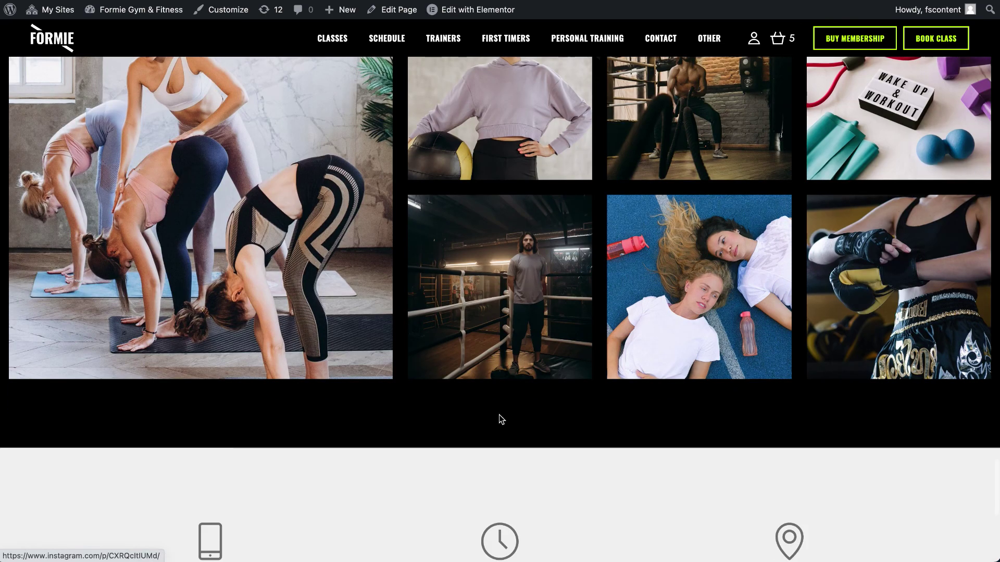
scroll(531, 426, up, 3)
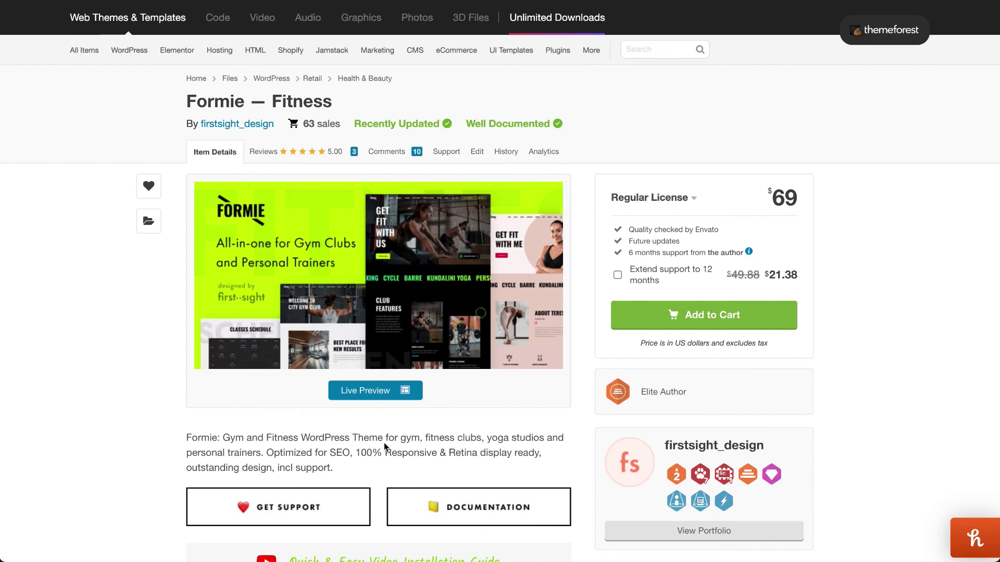
Step: Open the Formie theme's documentation in a separate browser tab from its ThemeForest page
scroll(384, 446, down, 5)
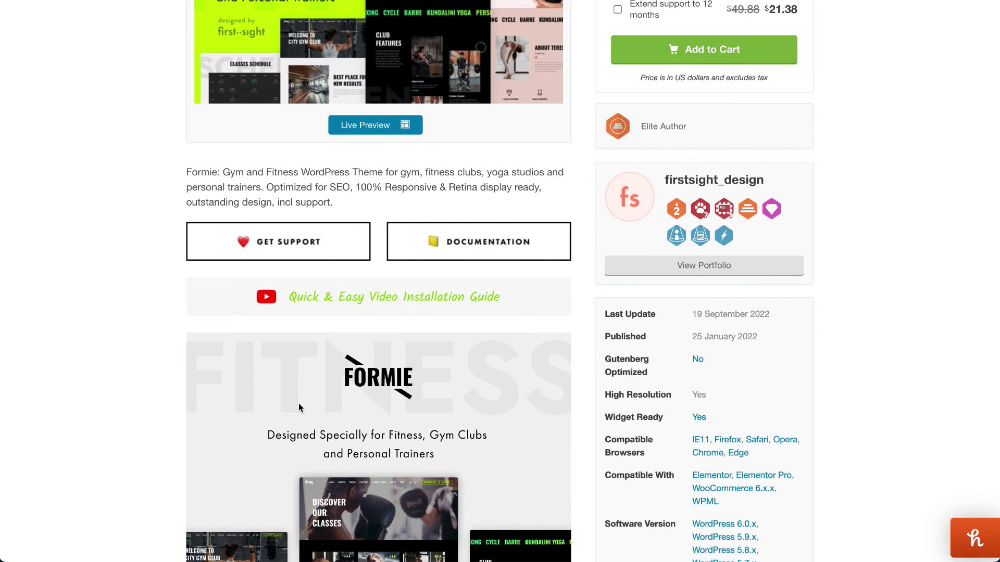
right_click(451, 255)
click(473, 261)
click(770, 1)
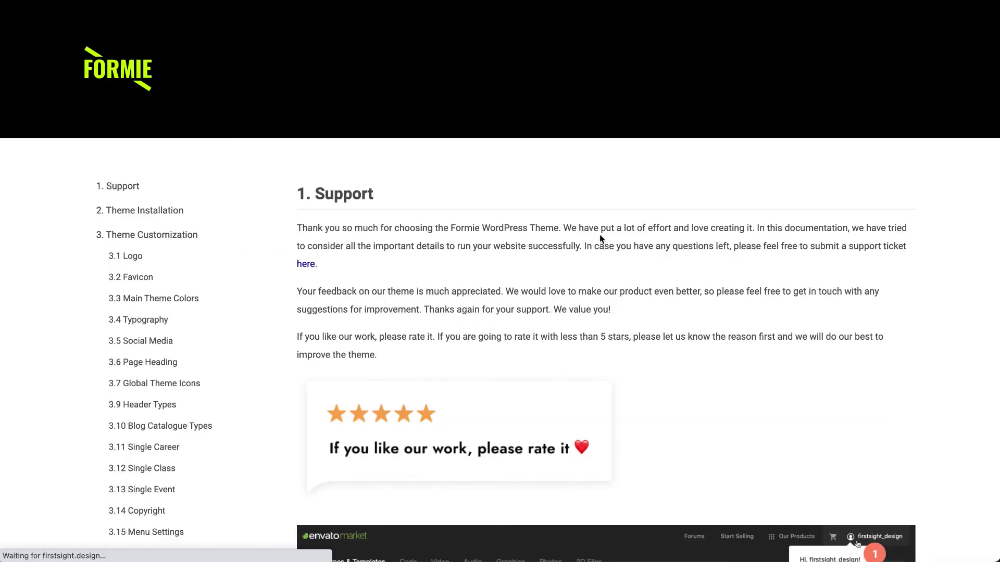
Step: Skim the documentation's theme installation instructions and go to section 3.10 Blog Catalogue Types
scroll(600, 239, down, 20)
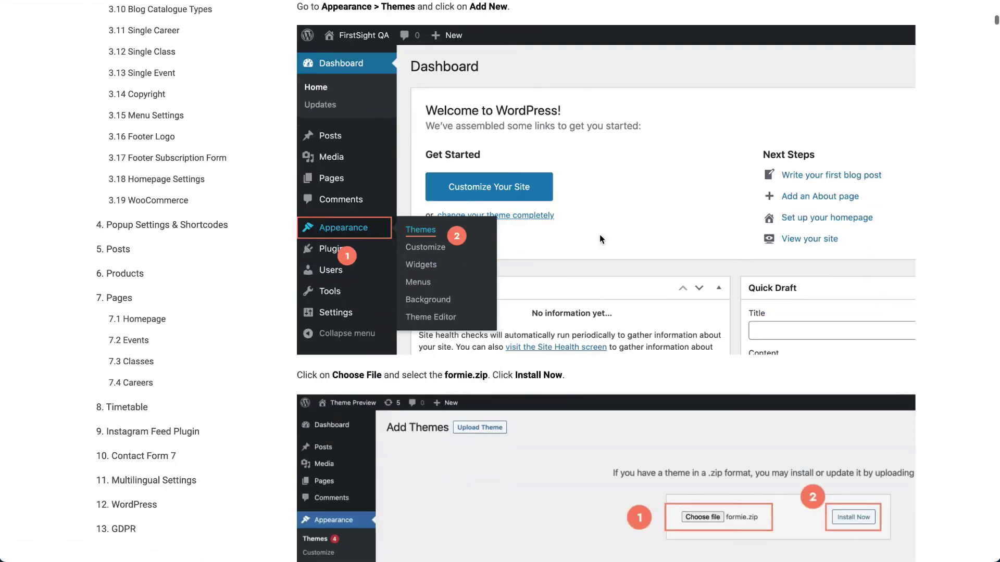
scroll(600, 238, down, 15)
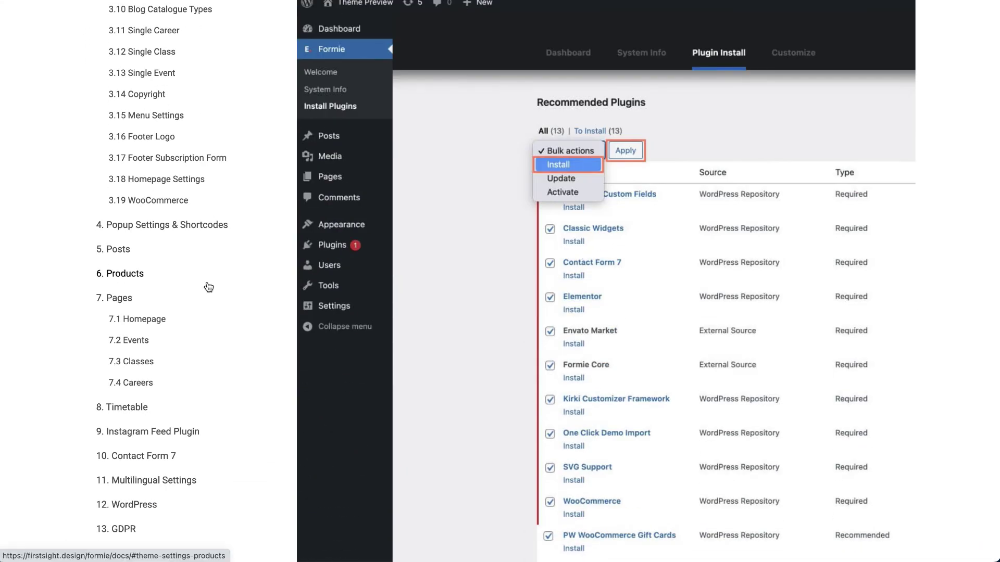
scroll(200, 289, down, 2)
scroll(200, 289, up, 15)
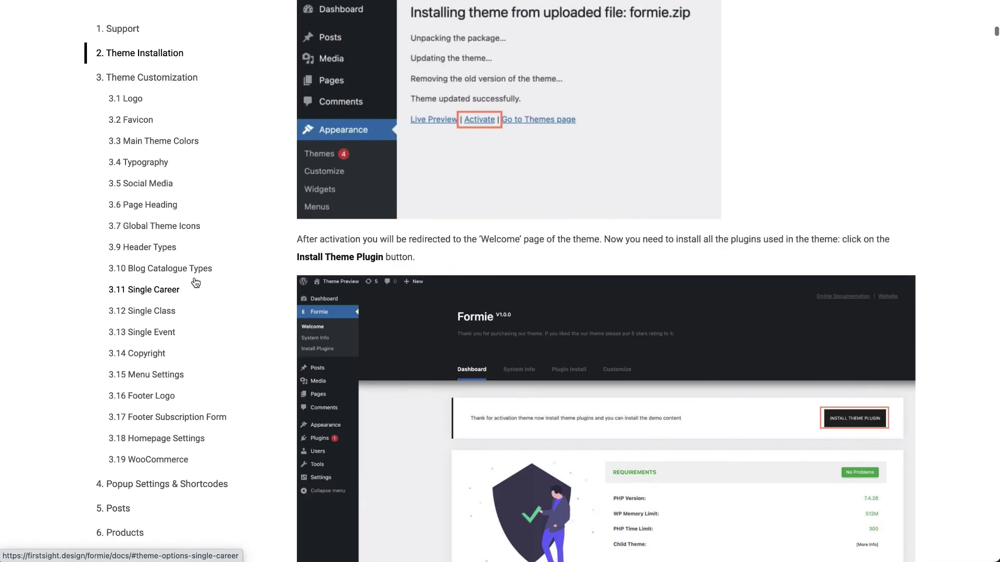
click(153, 279)
Step: Search the documentation for "instagram" and read through the Instagram Feed Plugin section's account connection instructions
key(super+f)
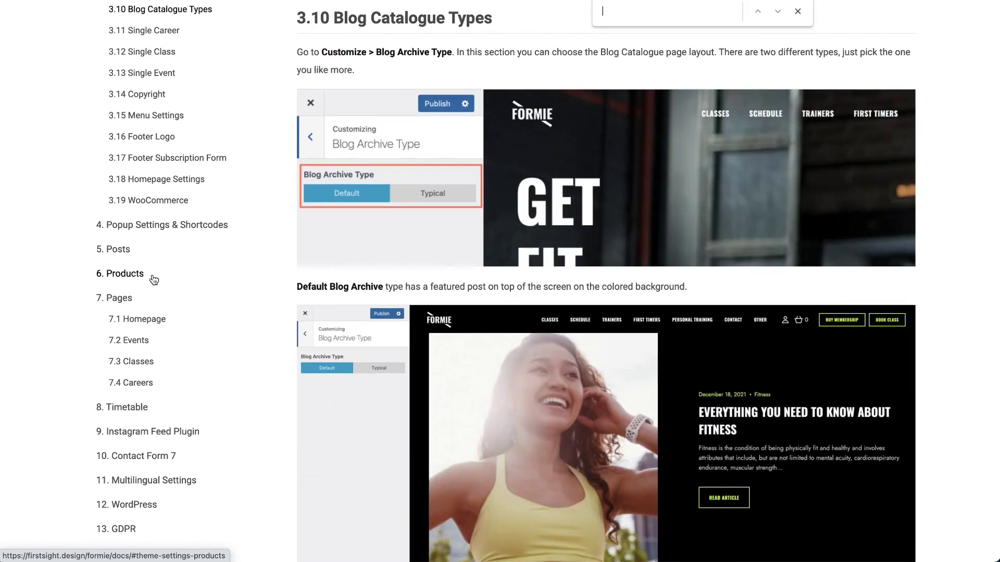
text(instagram)
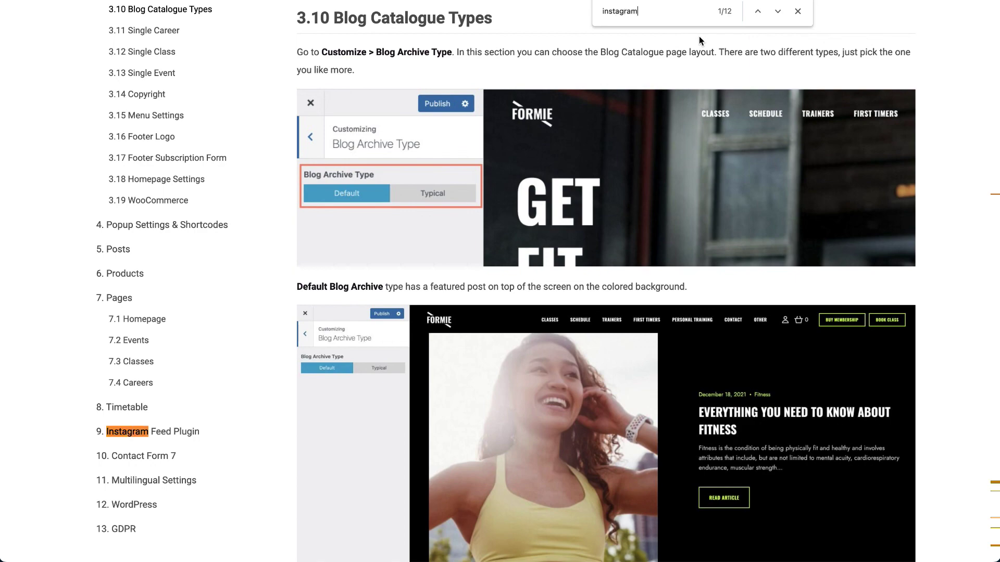
key(Return)
scroll(364, 353, down, 15)
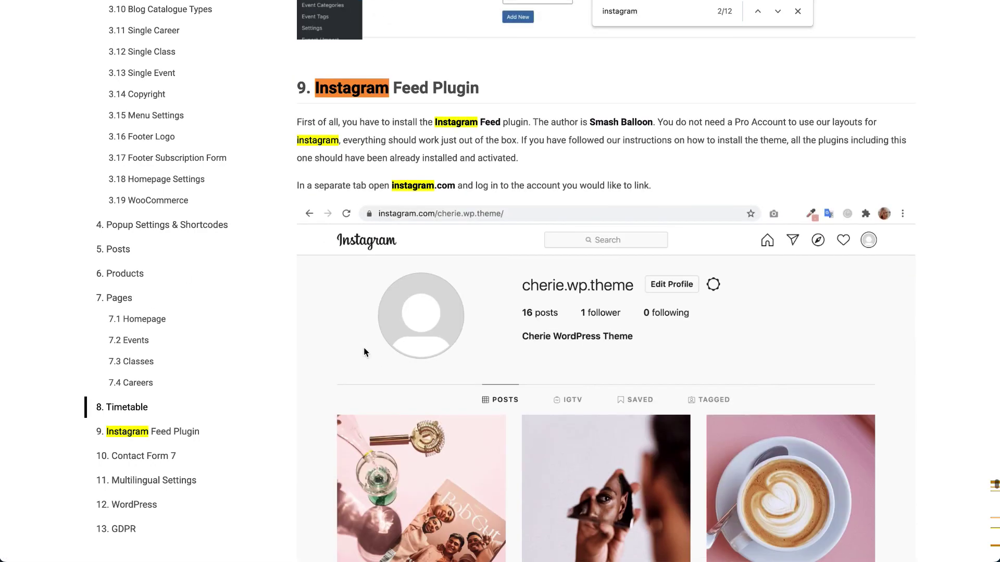
scroll(464, 251, down, 20)
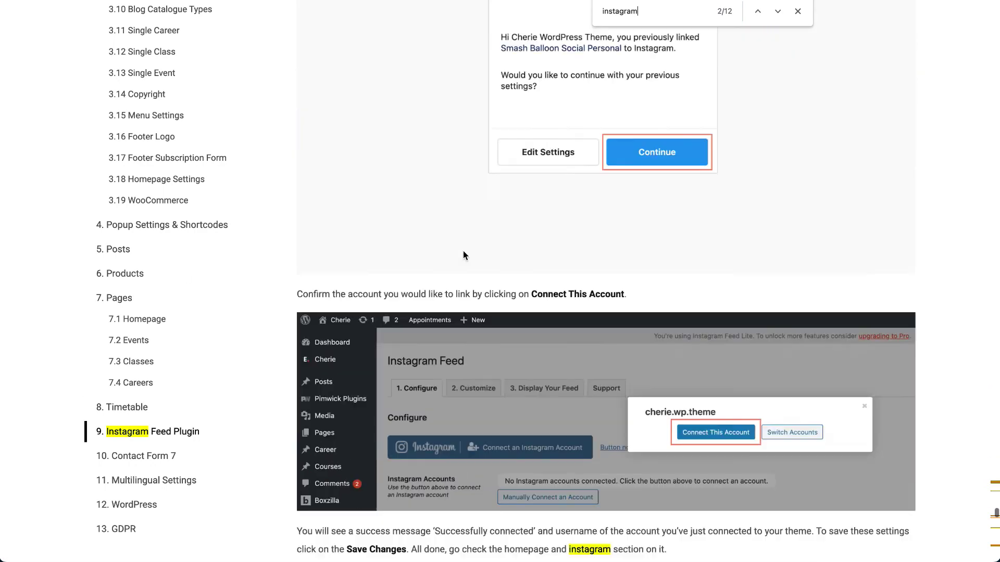
Step: Close the page search, look back through the Instagram Feed Plugin instructions, and return to the theme's ThemeForest page
click(797, 11)
scroll(251, 312, up, 10)
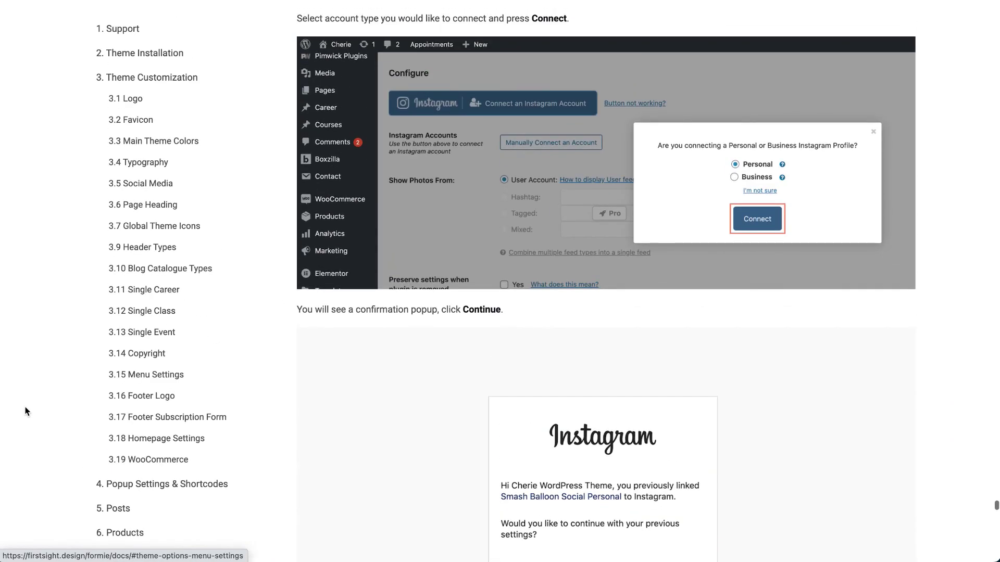
scroll(221, 328, up, 10)
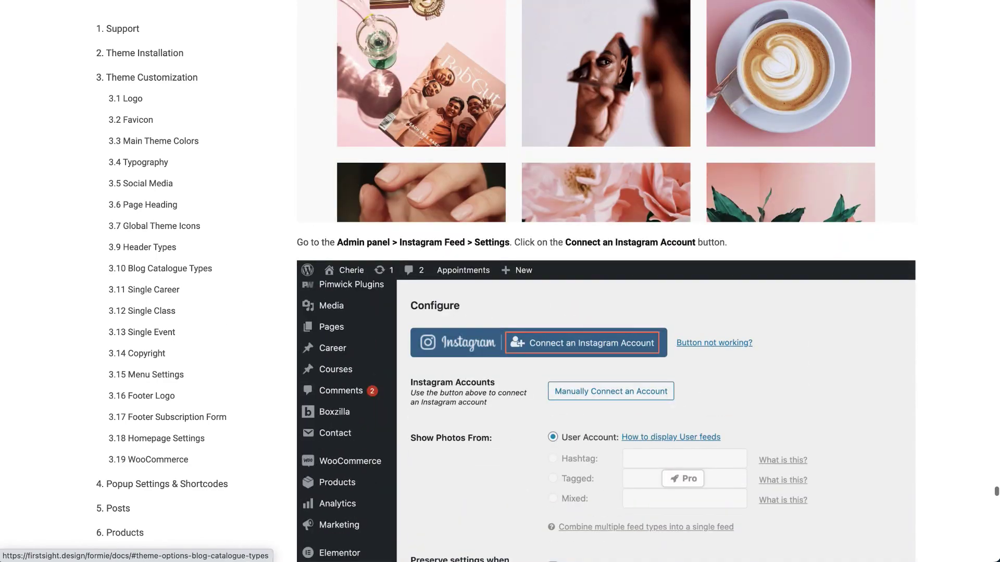
scroll(550, 294, up, 20)
scroll(551, 293, down, 5)
scroll(551, 293, up, 20)
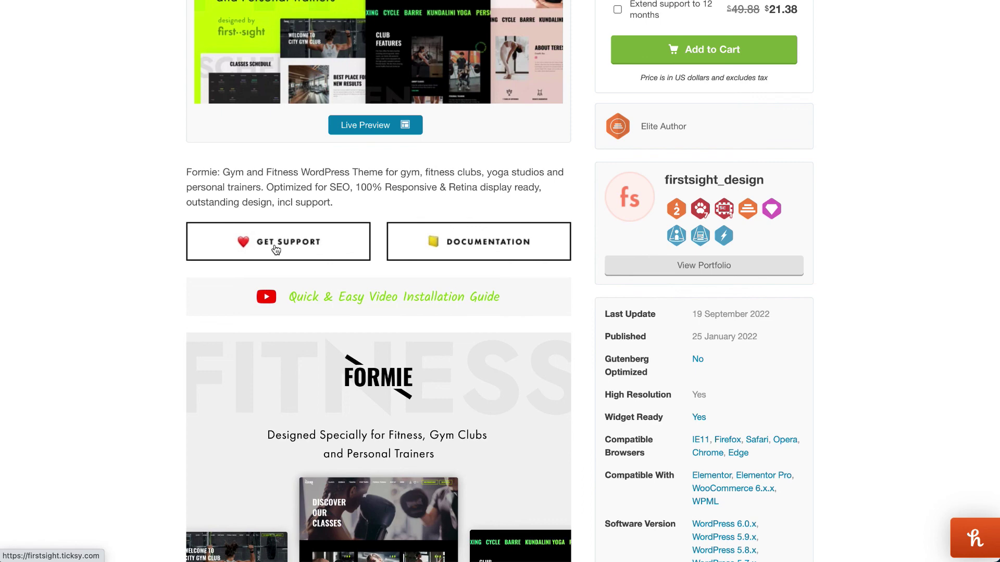
Step: Look through the theme's ThemeForest description, from the demo previews to the Features Overview list
scroll(276, 250, down, 7)
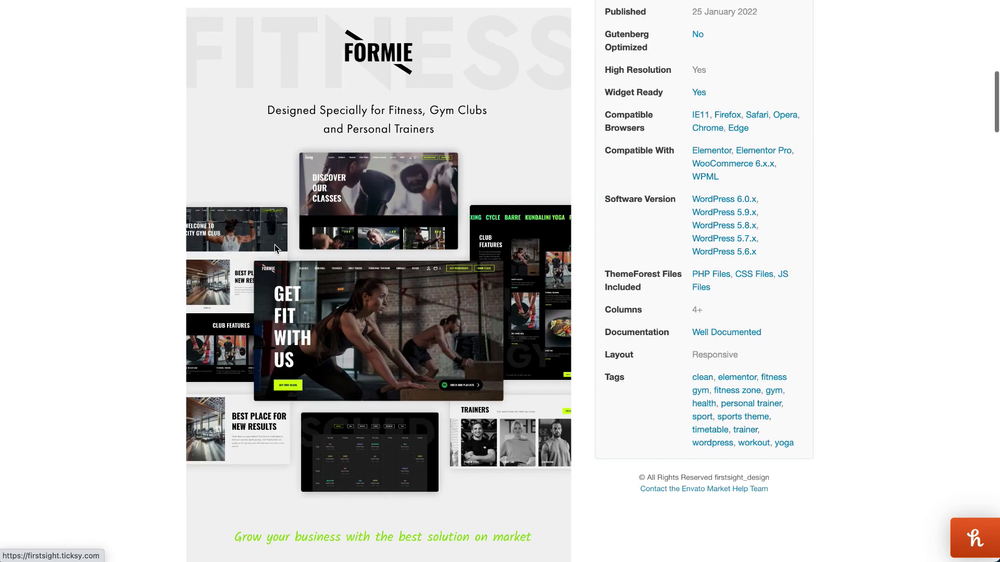
scroll(276, 250, down, 9)
scroll(276, 250, down, 10)
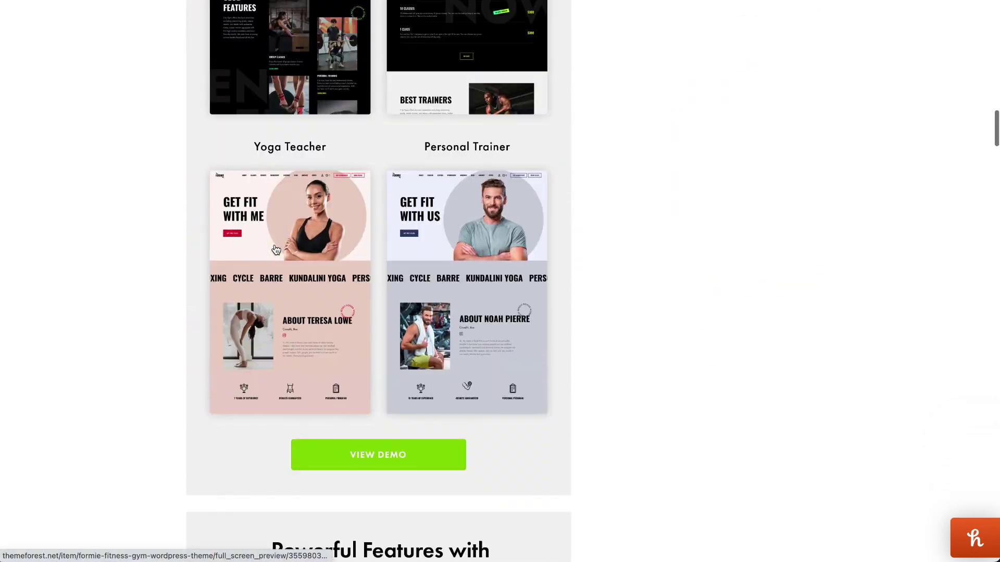
scroll(276, 249, down, 15)
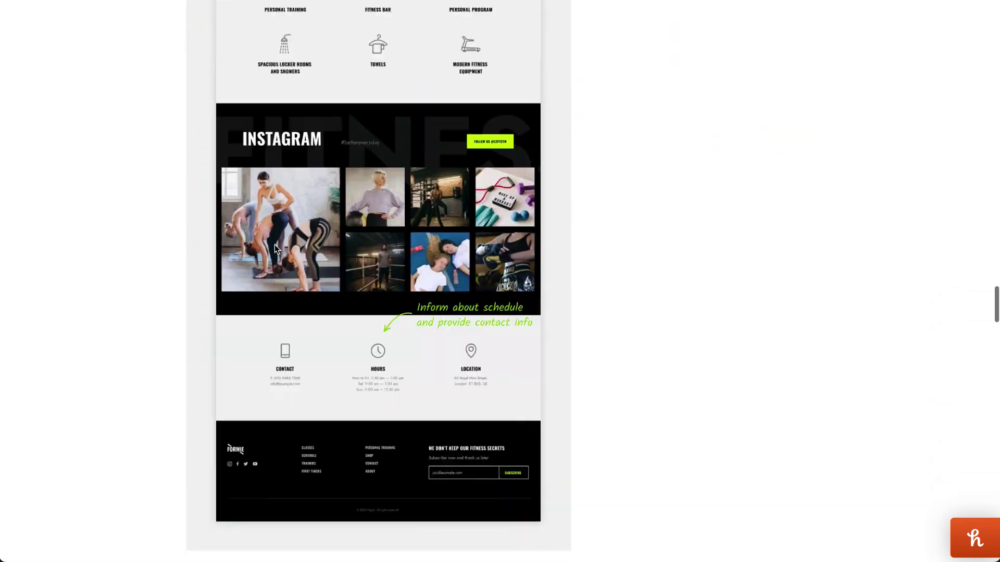
scroll(275, 249, up, 6)
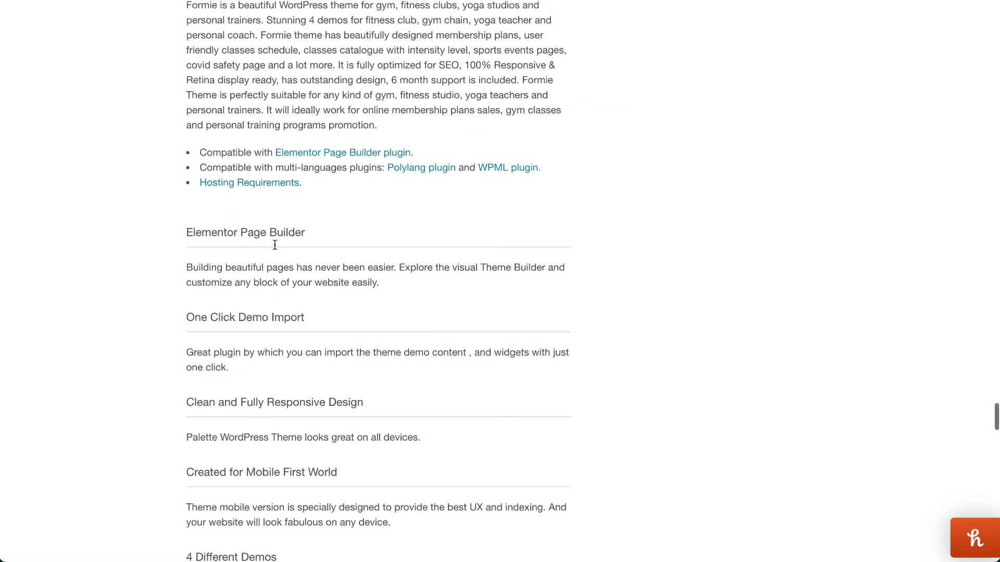
scroll(275, 249, down, 9)
scroll(275, 245, down, 10)
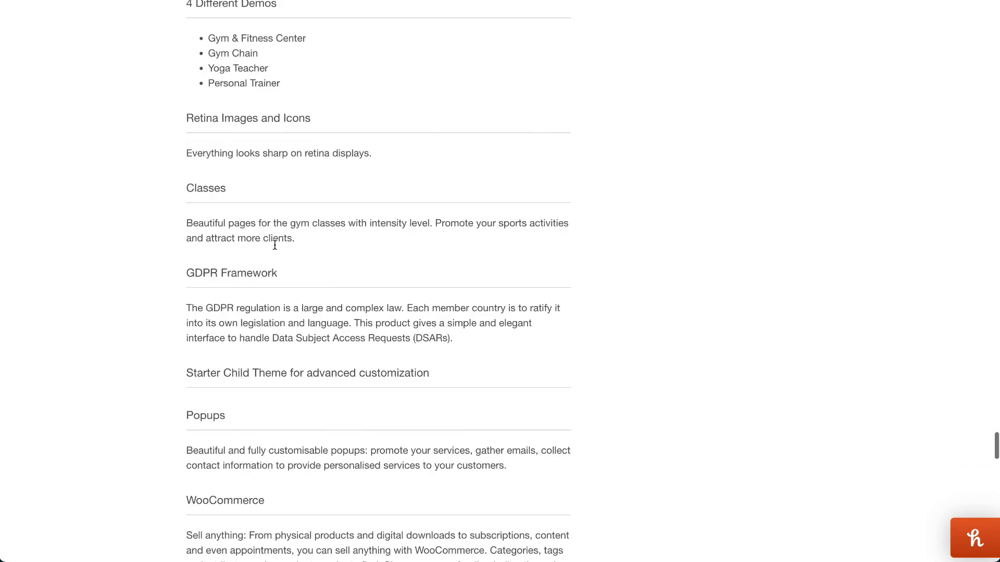
Step: Review the included images, support, pricing and eCommerce sections of the theme description, ending back at the item's main preview
scroll(274, 245, up, 15)
scroll(275, 245, down, 4)
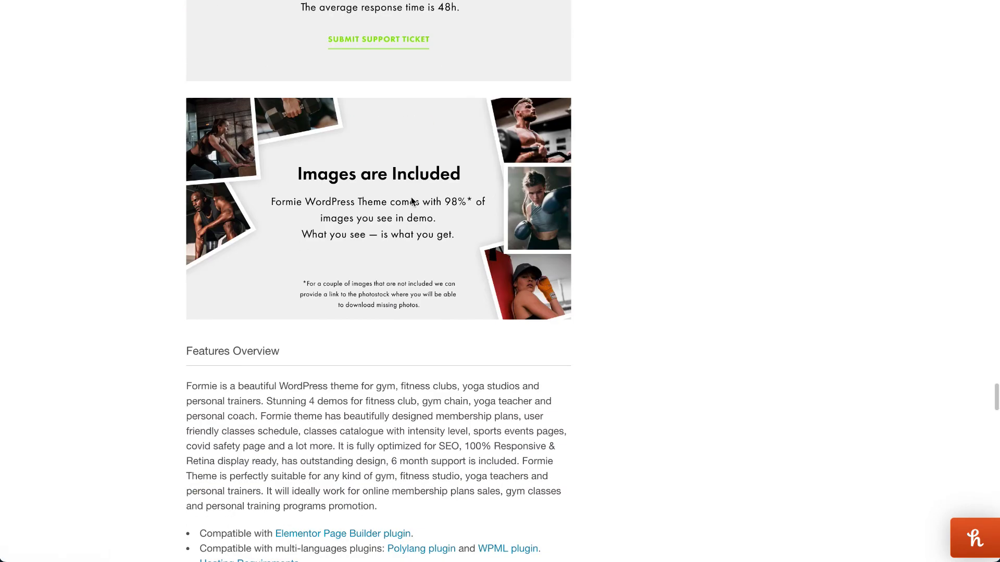
scroll(362, 286, down, 1)
scroll(362, 286, up, 6)
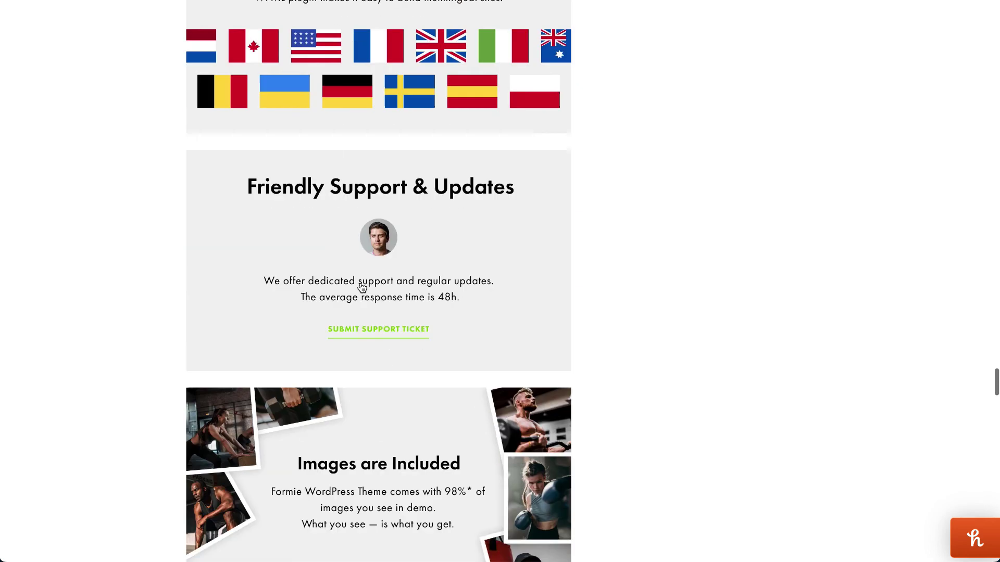
scroll(362, 287, down, 12)
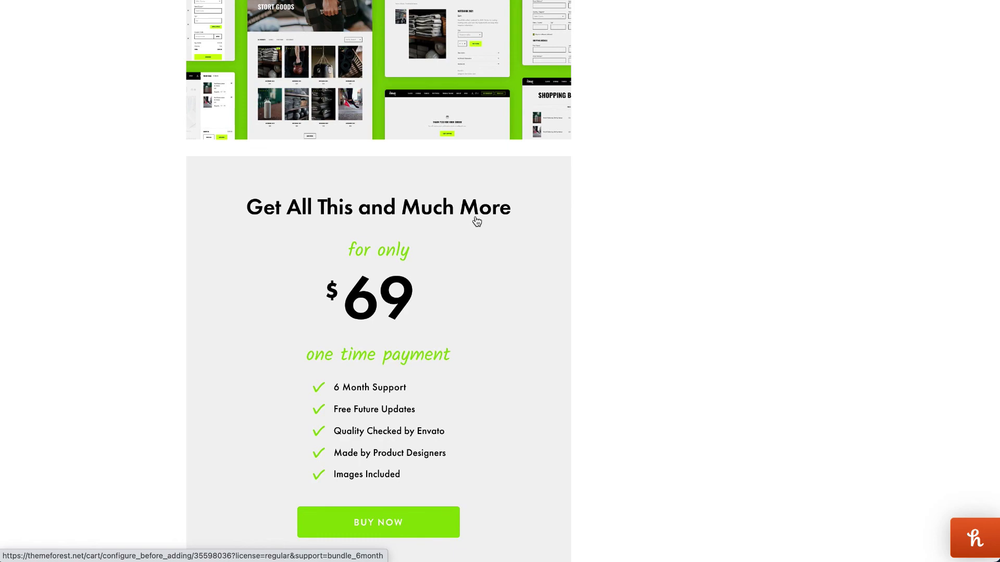
scroll(475, 221, up, 20)
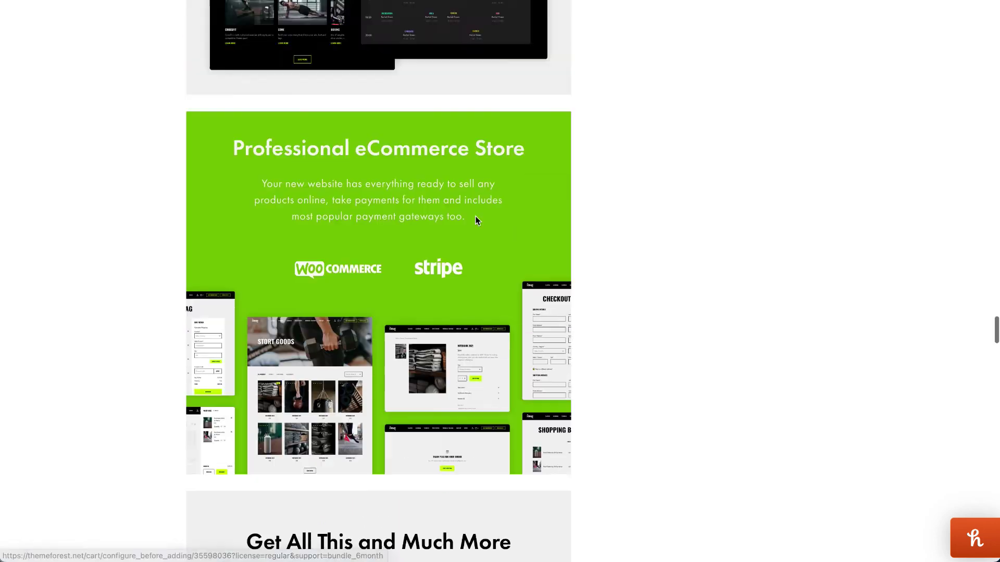
scroll(476, 216, up, 15)
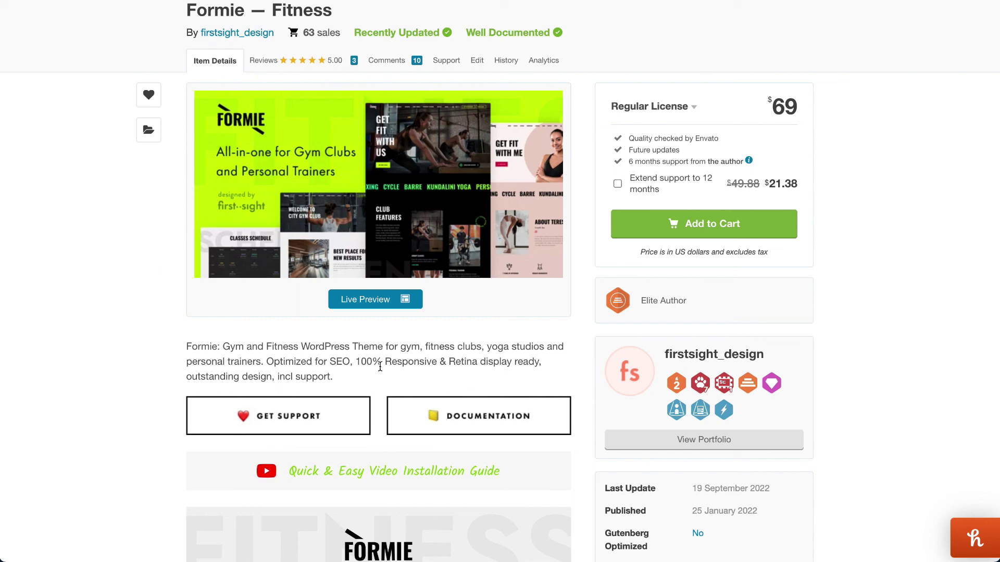
scroll(380, 367, up, 1)
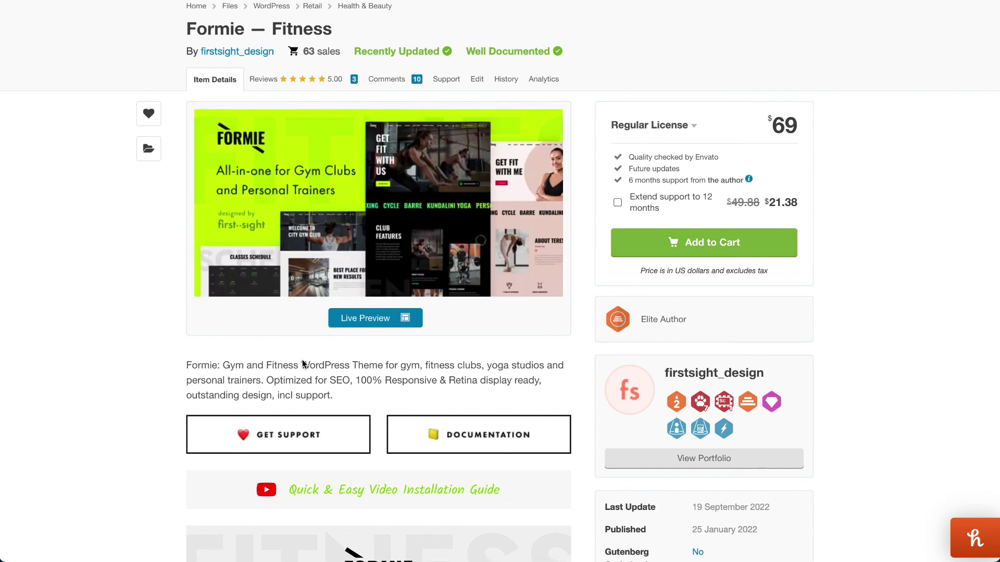